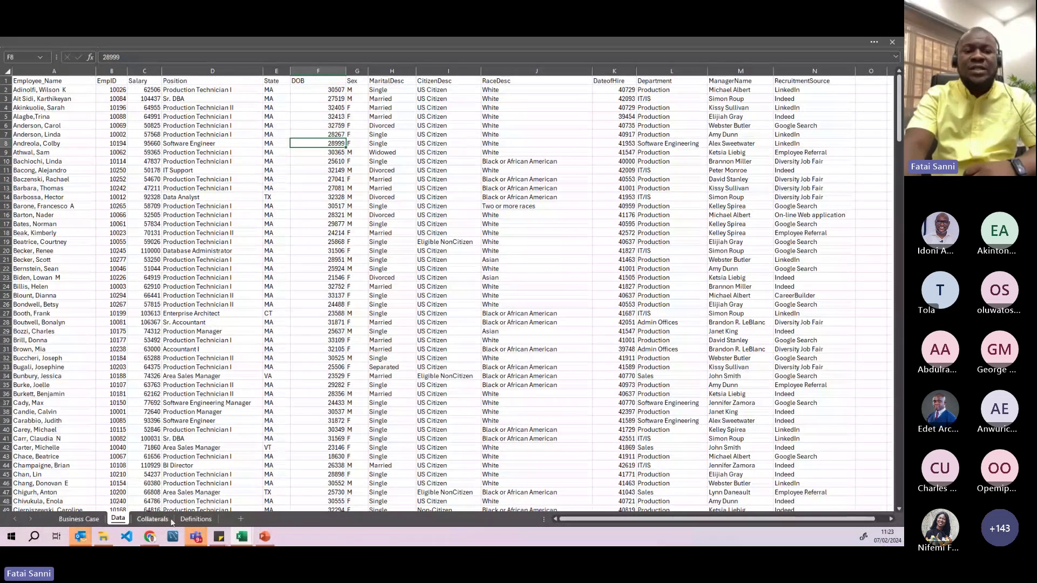
pyautogui.click(80, 520)
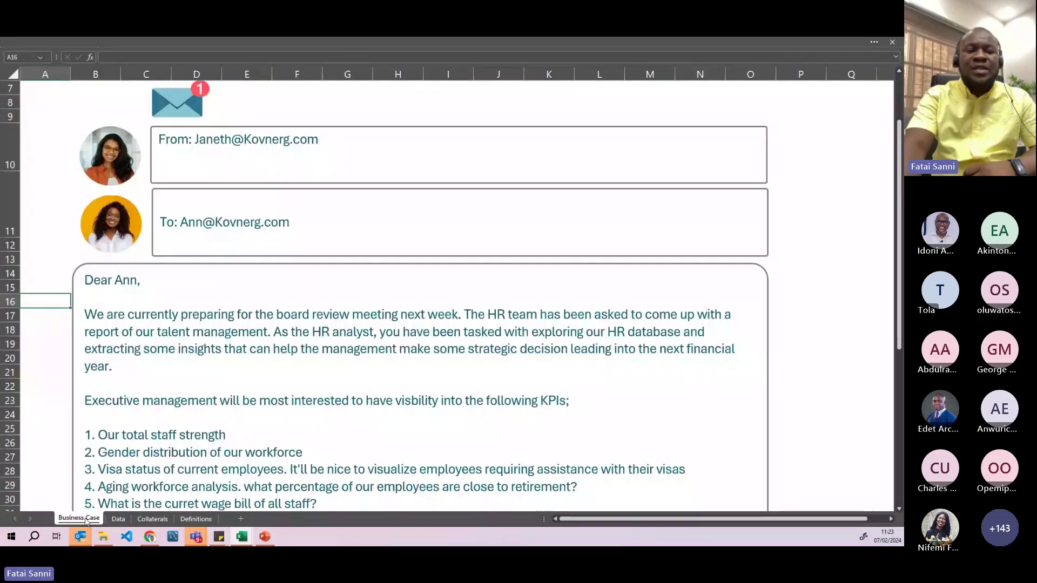
pyautogui.click(118, 519)
pyautogui.click(153, 519)
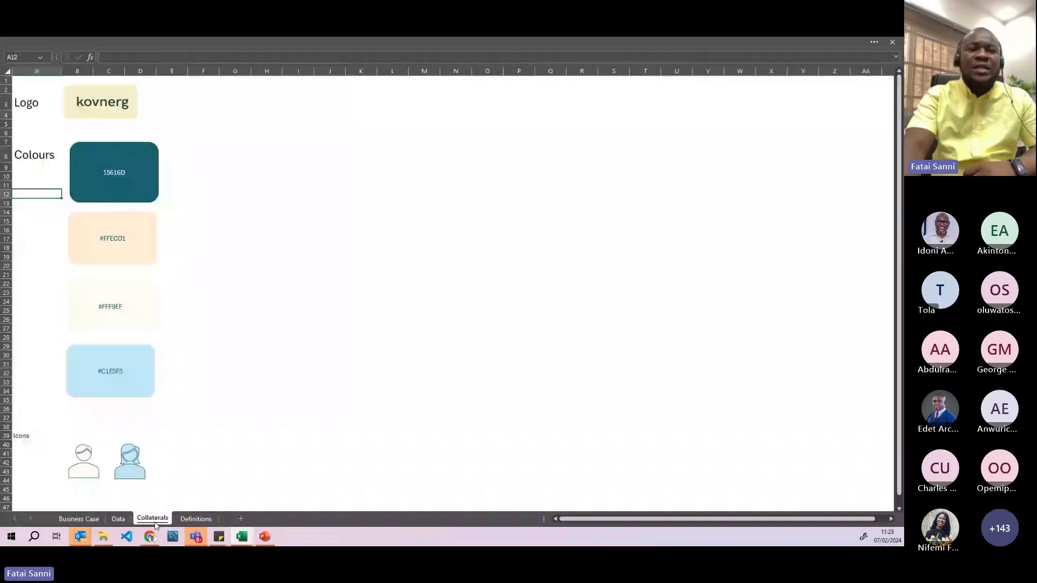
pyautogui.click(192, 519)
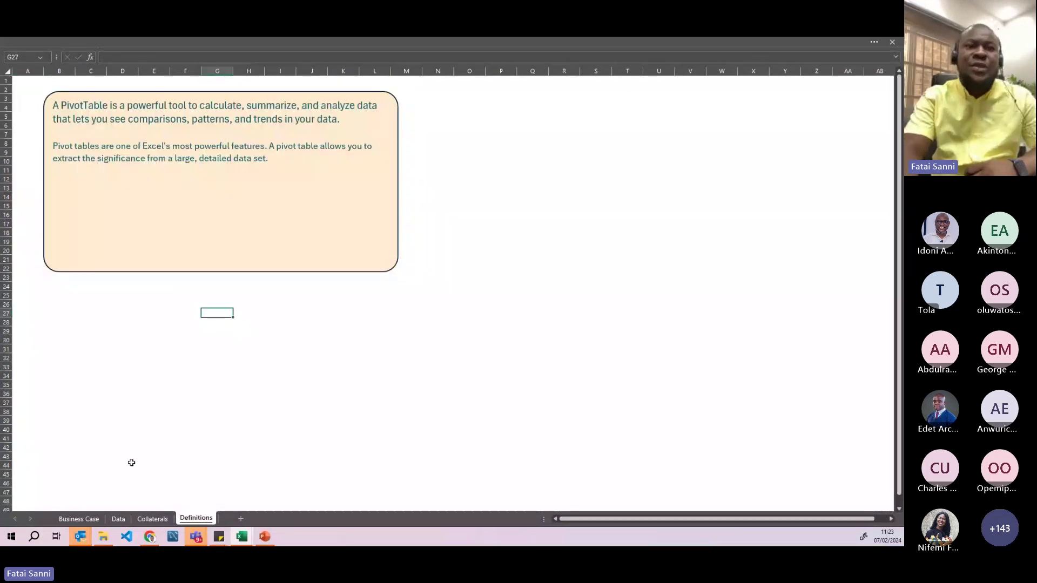
pyautogui.click(79, 520)
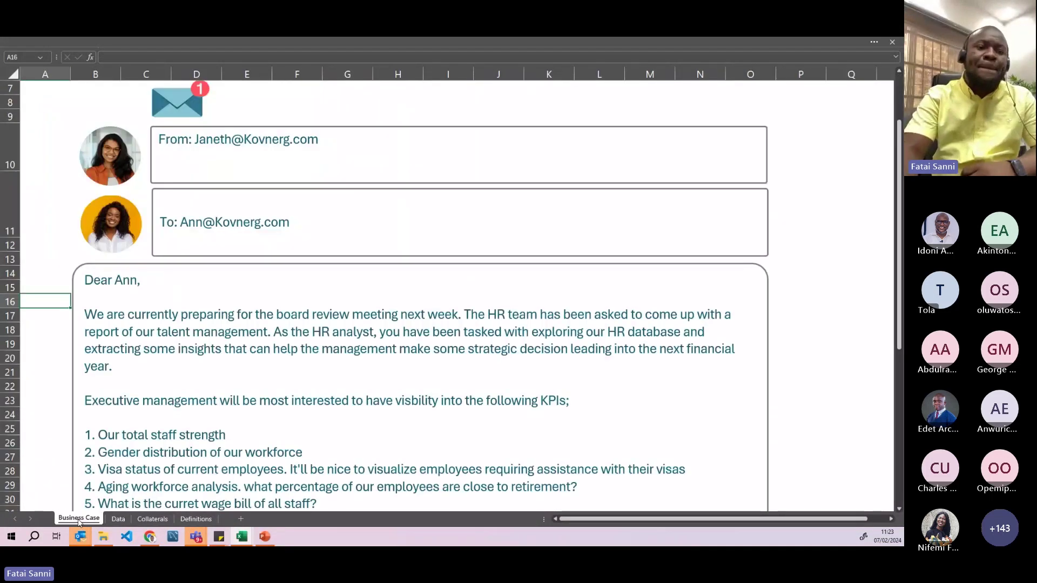
pyautogui.click(116, 519)
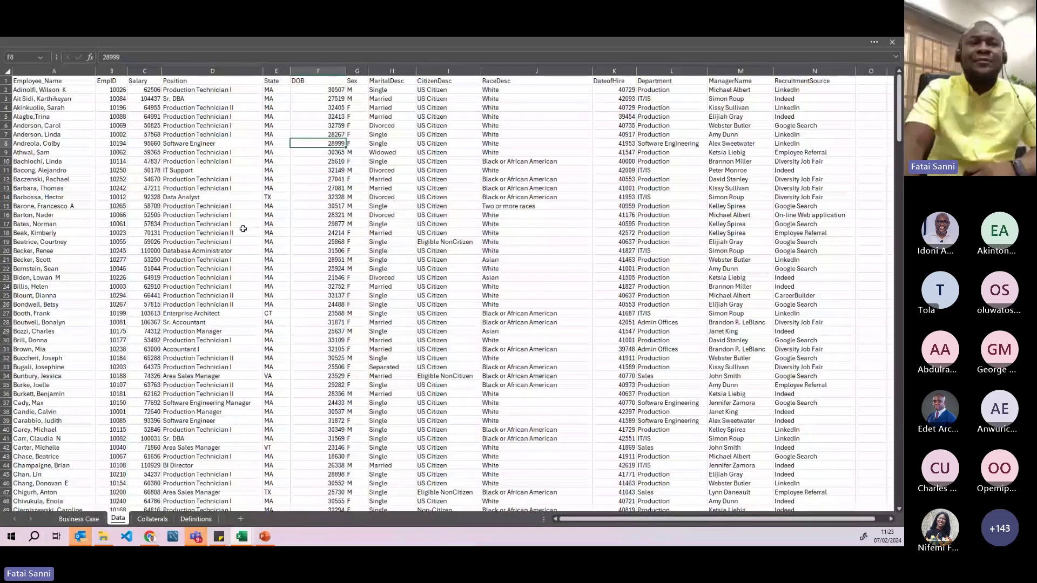
# - Examine the Employee_Name field via header A1, a sample name in A11 and the whole column
pyautogui.click(47, 82)
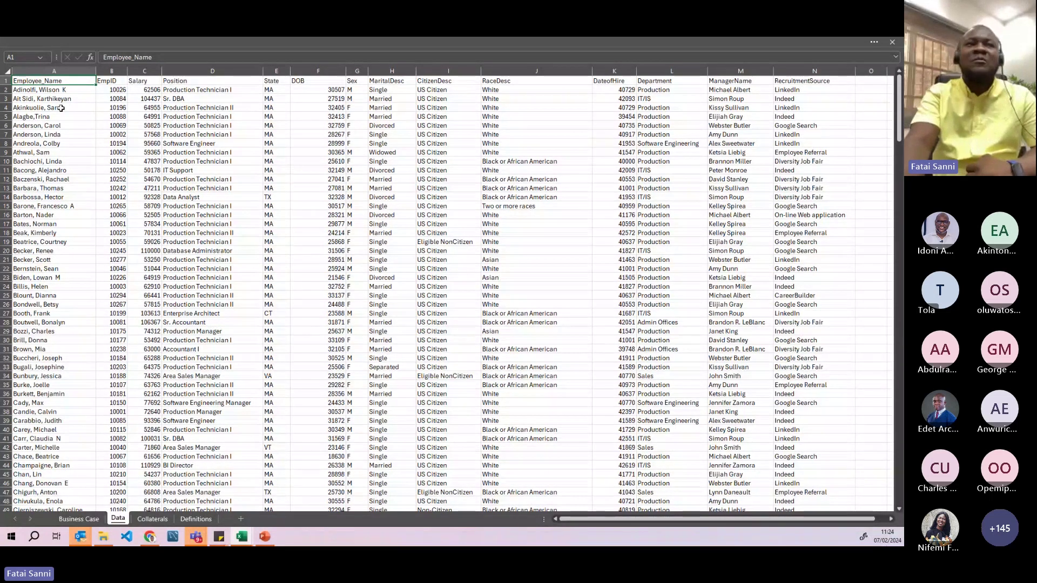
pyautogui.click(51, 74)
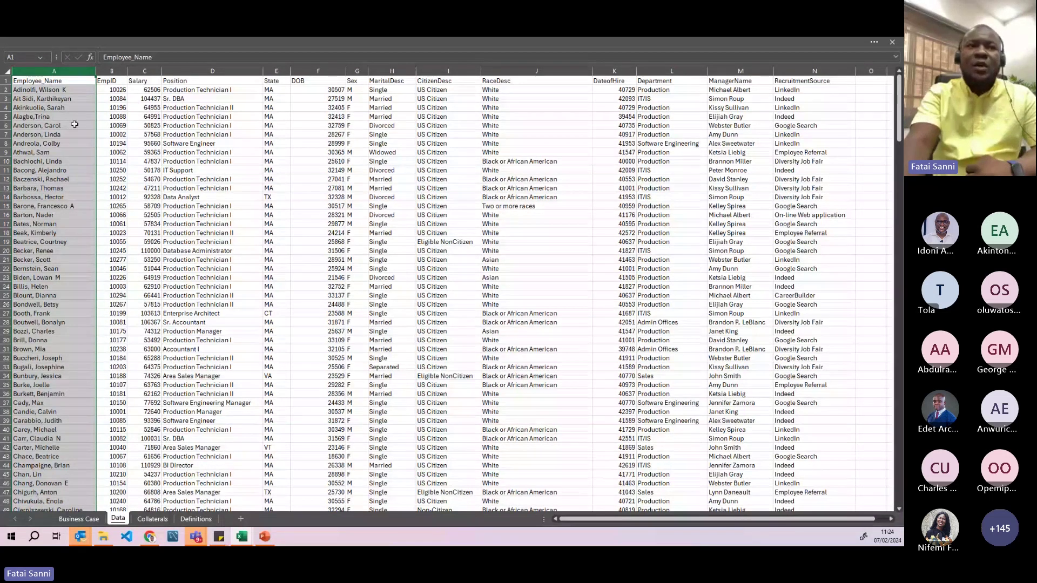
pyautogui.click(64, 170)
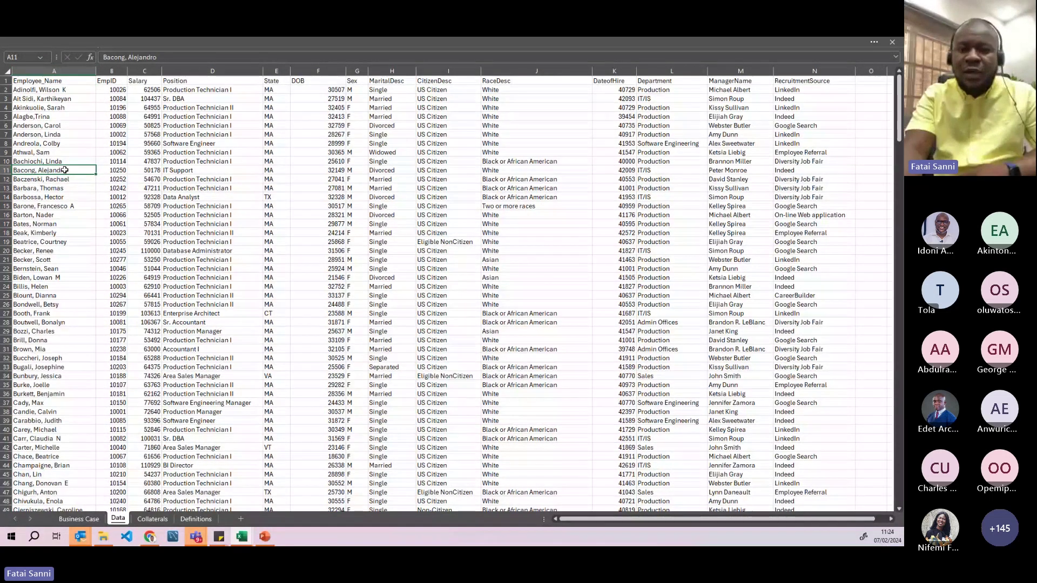
pyautogui.scroll(4, 179, 208)
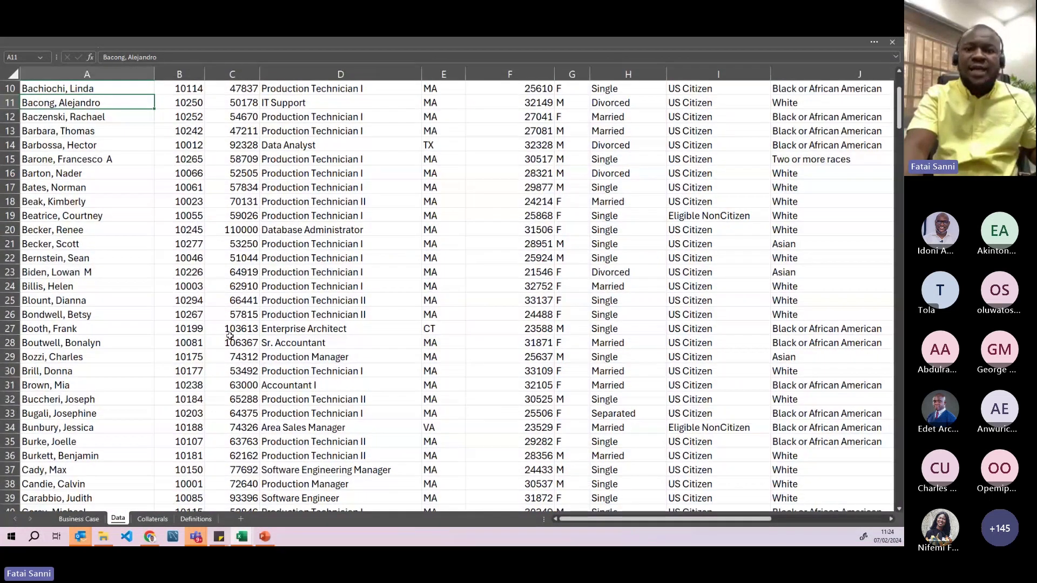
pyautogui.scroll(3, 232, 338)
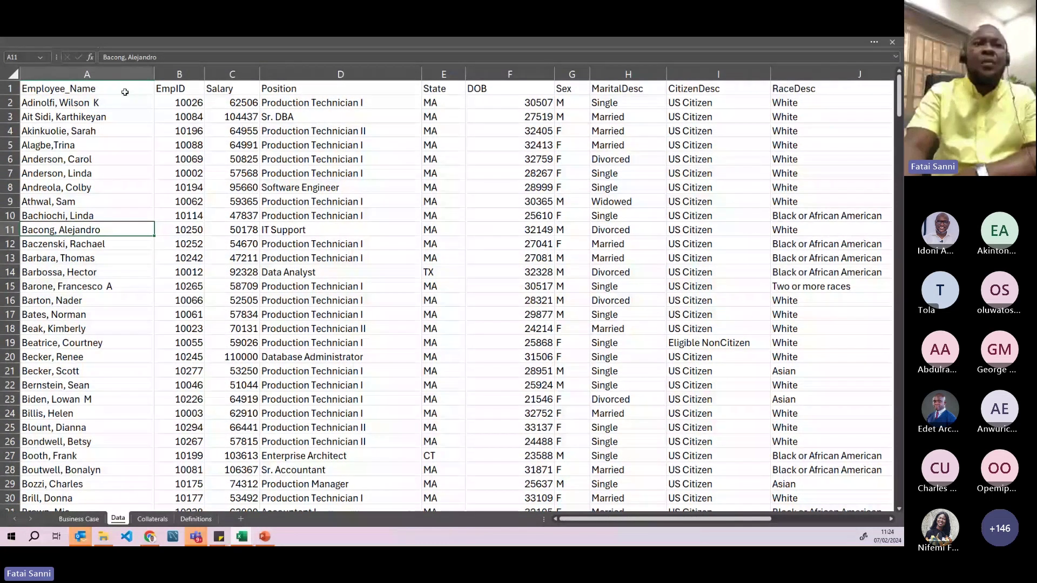
pyautogui.click(92, 75)
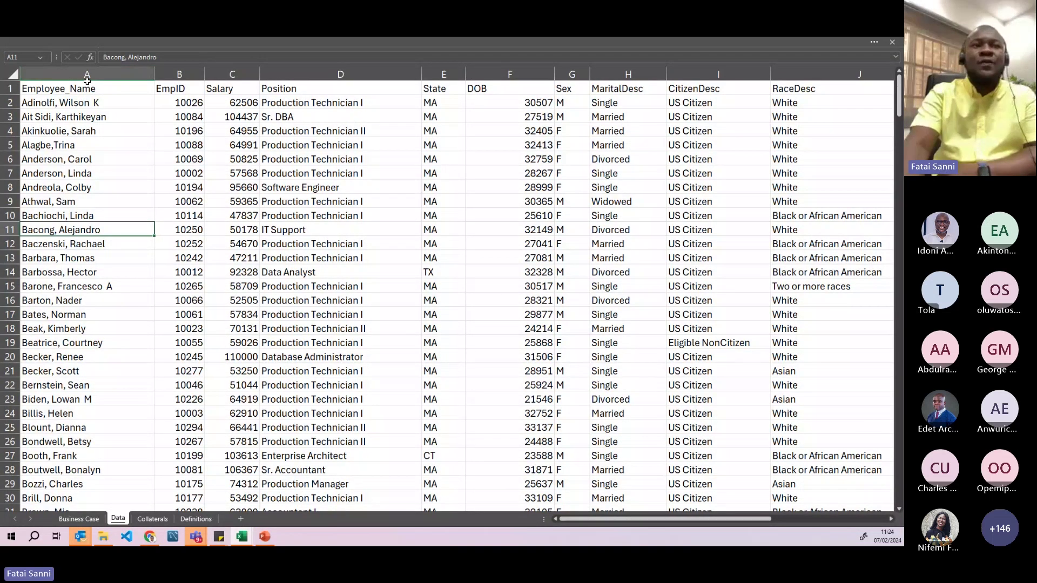
pyautogui.click(87, 80)
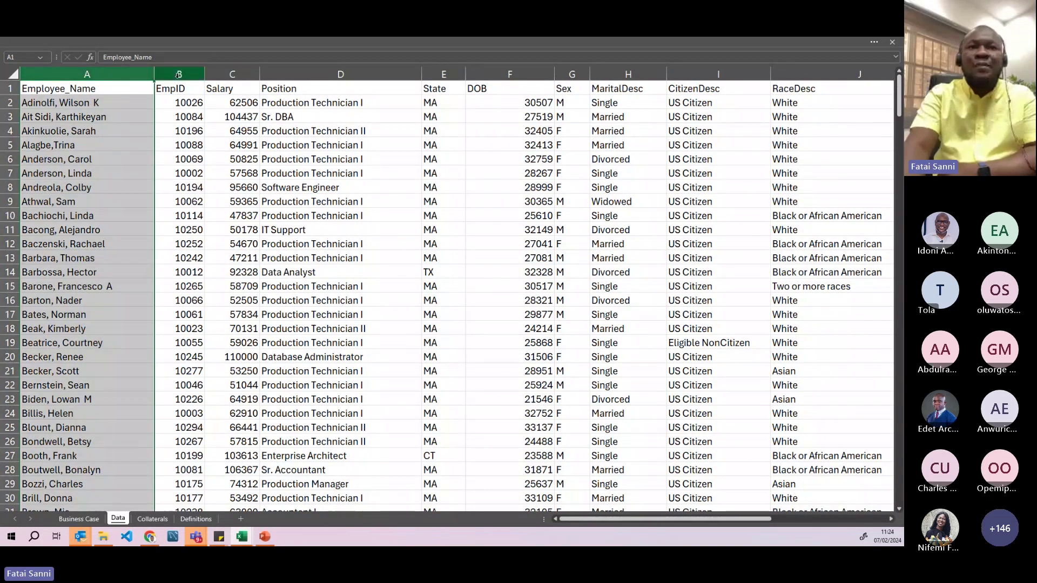
# - Select the EmpID, Salary, Position, State and DOB columns in turn, noting Production Technician II in D4
pyautogui.click(178, 74)
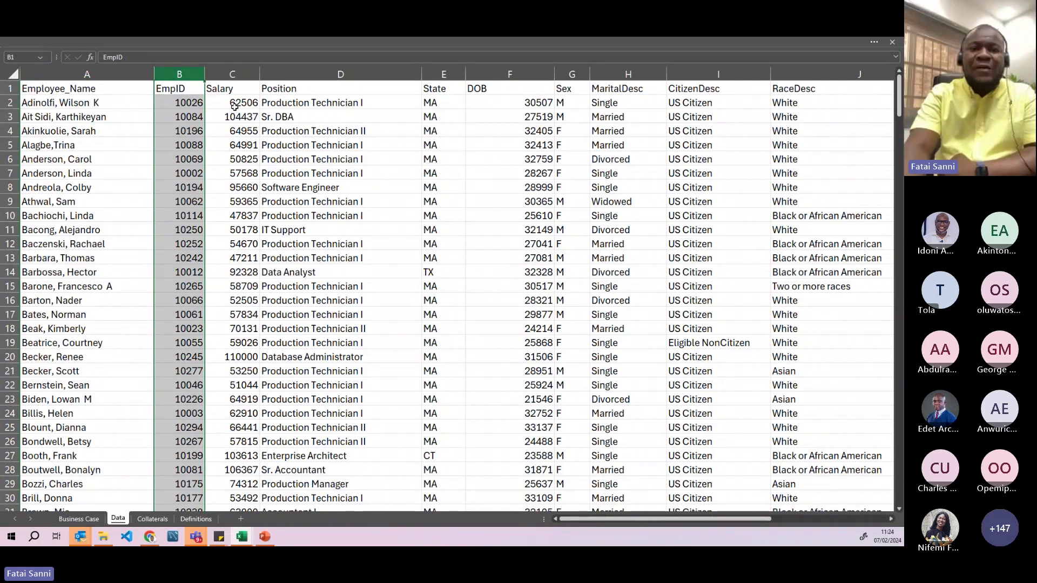
pyautogui.click(236, 74)
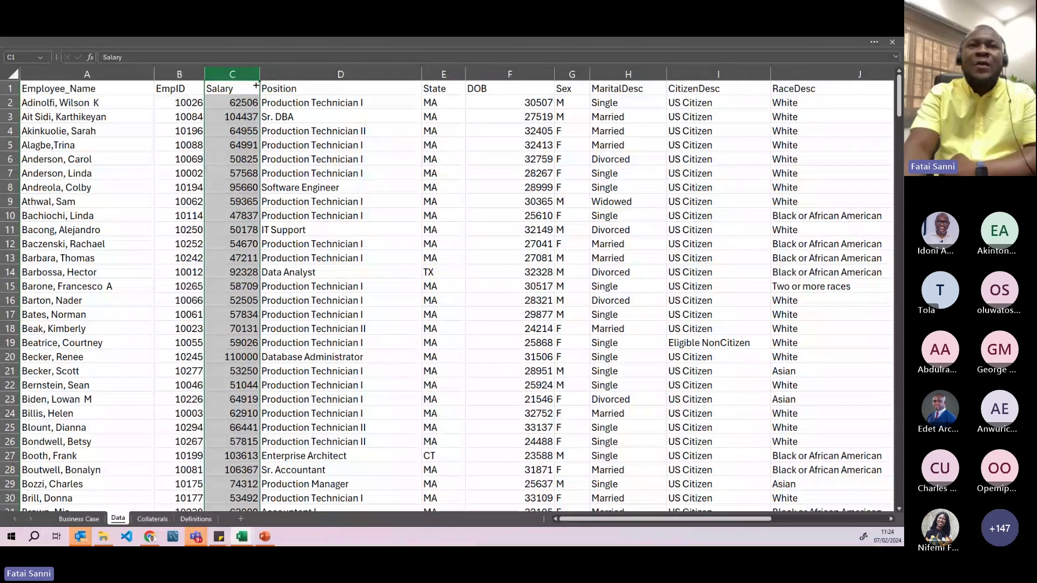
pyautogui.click(309, 75)
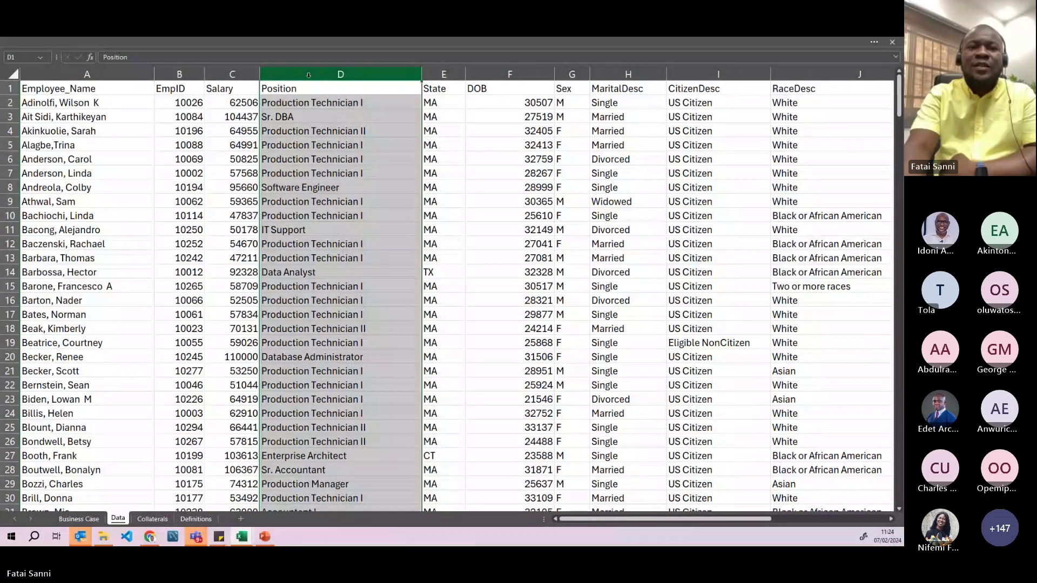
pyautogui.click(316, 128)
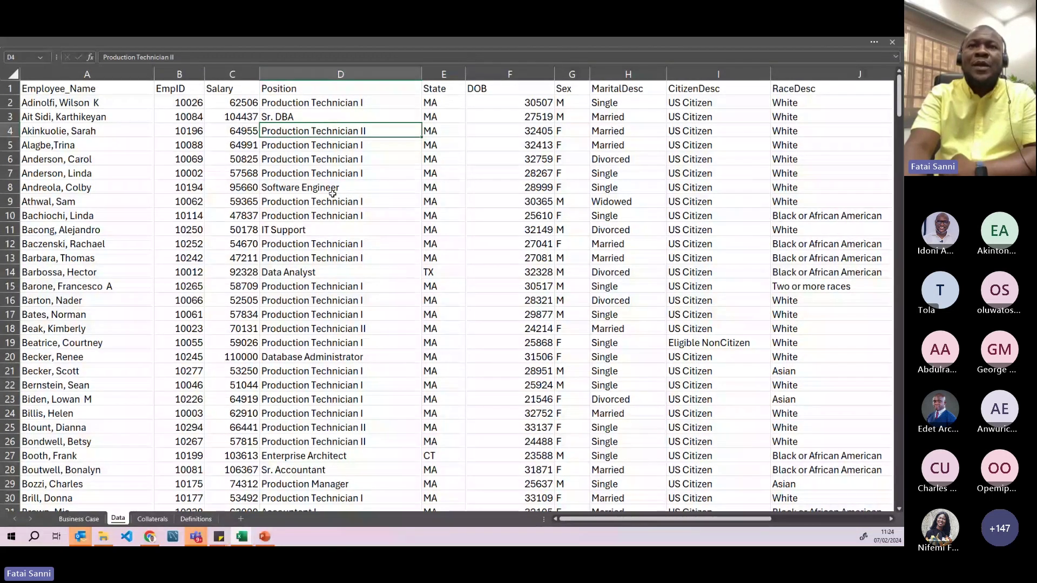
pyautogui.click(444, 74)
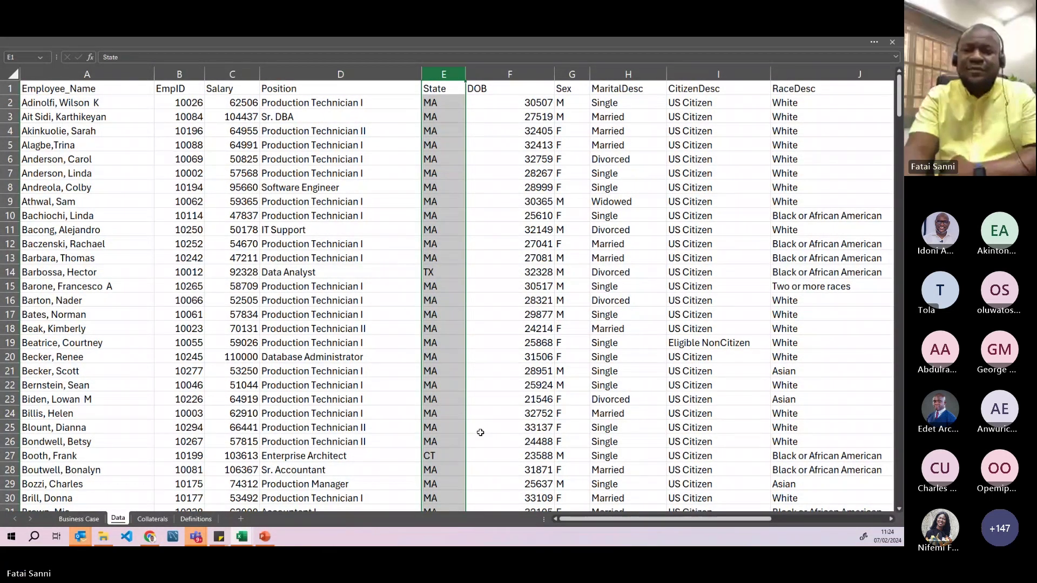
pyautogui.click(498, 75)
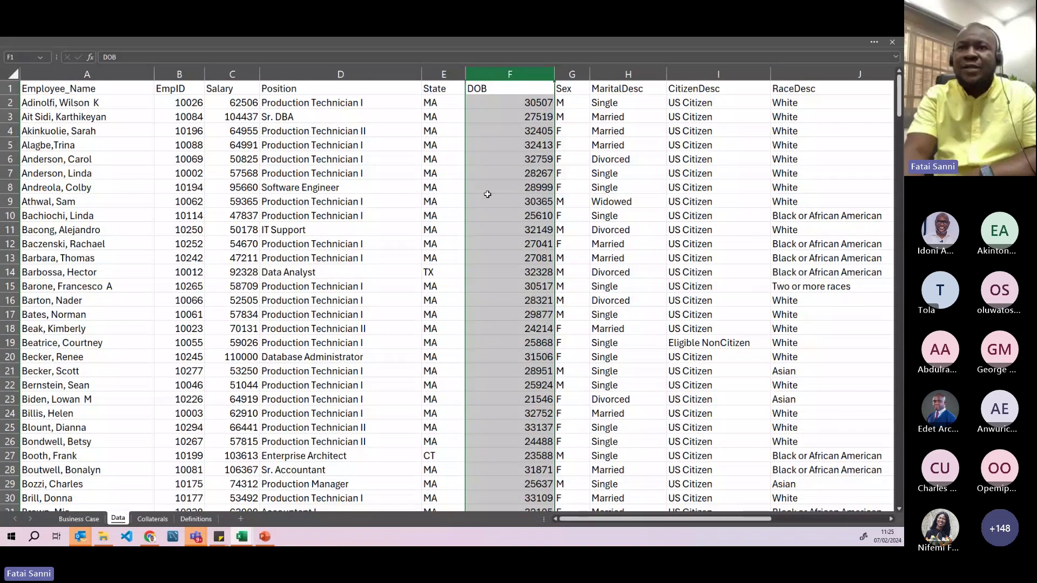
# - Select the Sex, MaritalDesc, CitizenDesc and RaceDesc columns, checking RaceDesc entries in J5, J10 and J15
pyautogui.click(574, 73)
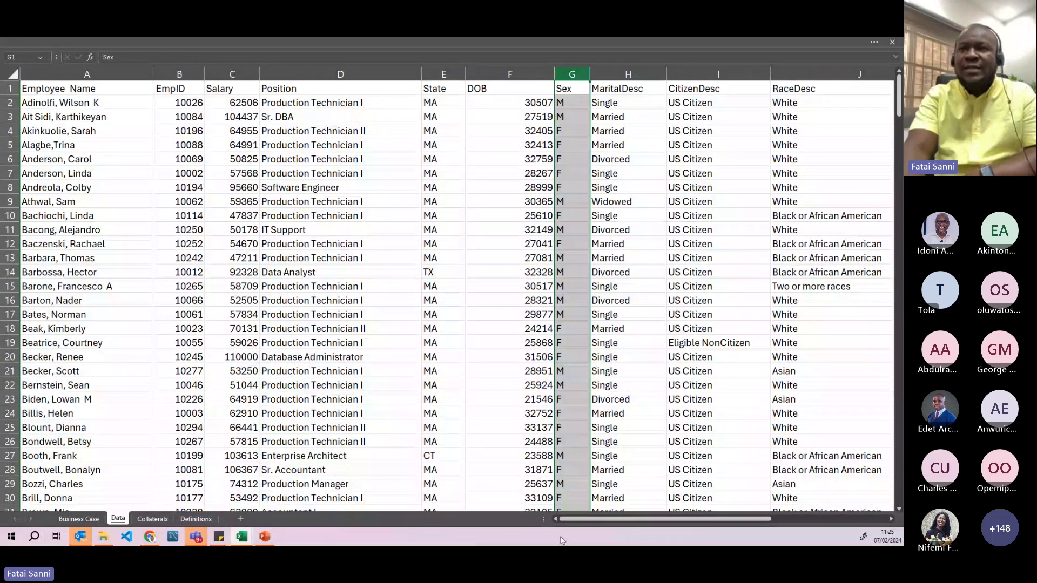
pyautogui.click(625, 74)
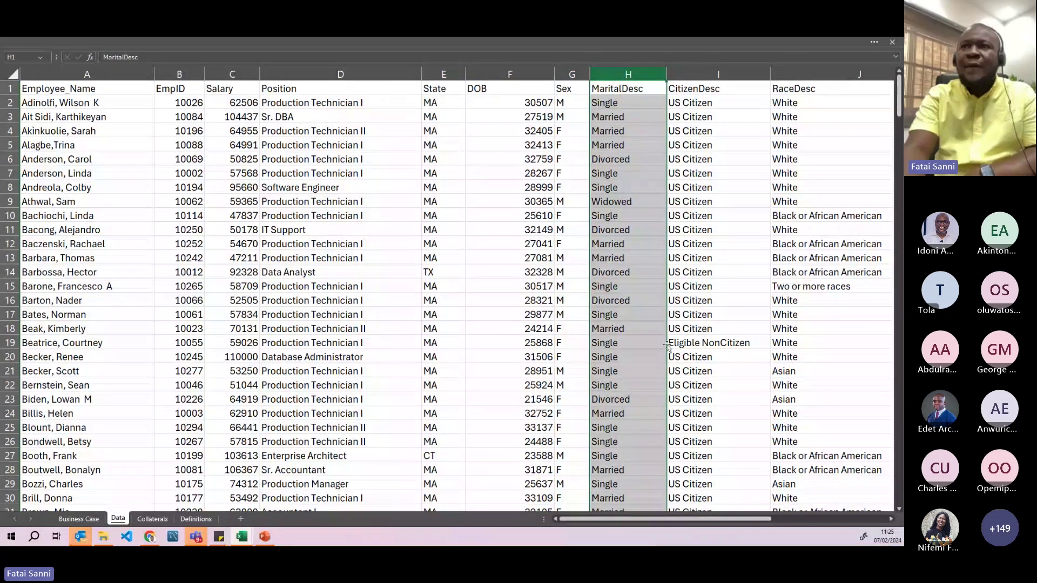
pyautogui.click(714, 76)
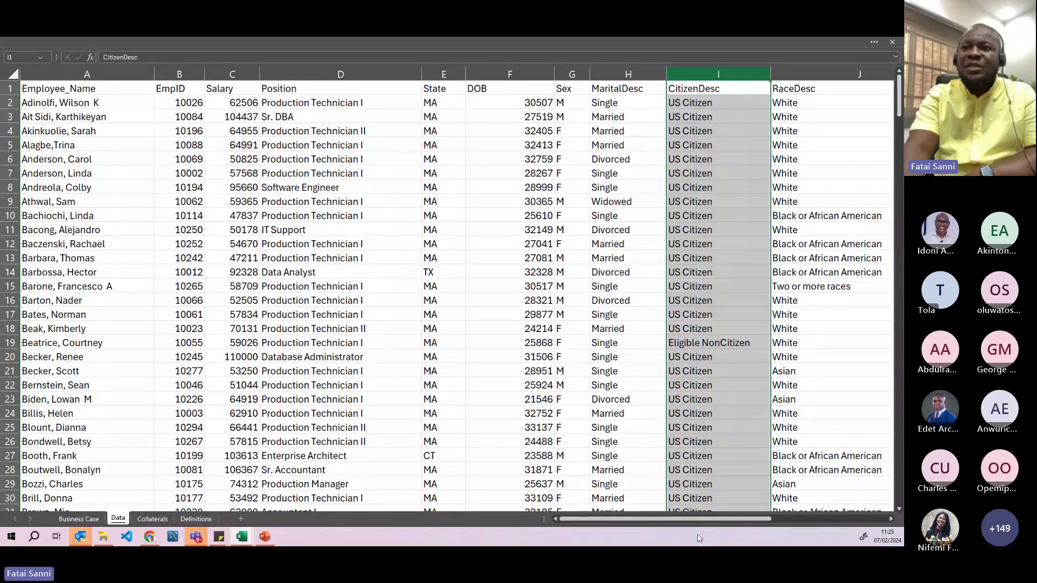
pyautogui.moveTo(647, 524); pyautogui.dragTo(716, 511)
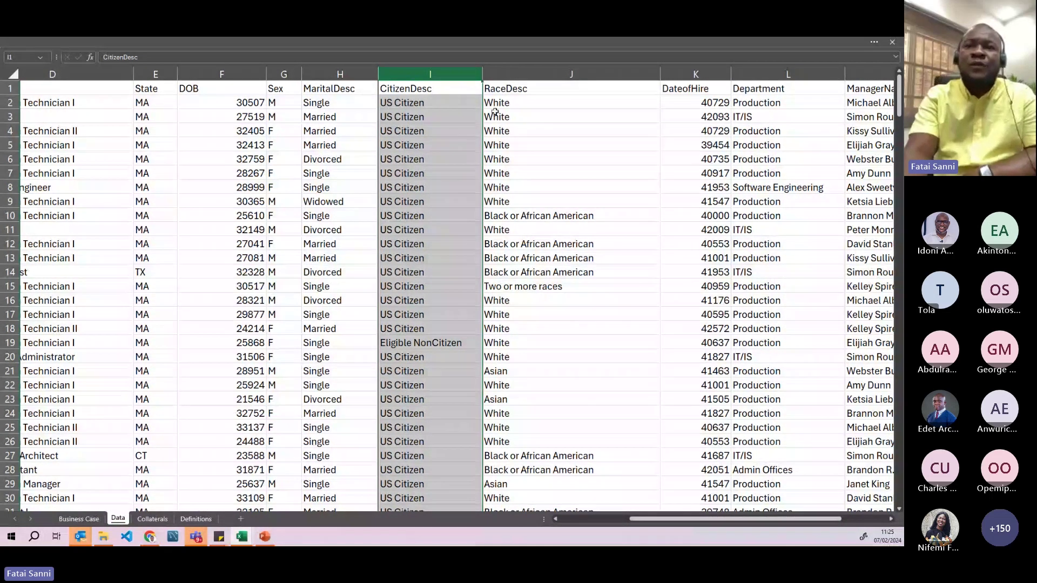
pyautogui.click(517, 75)
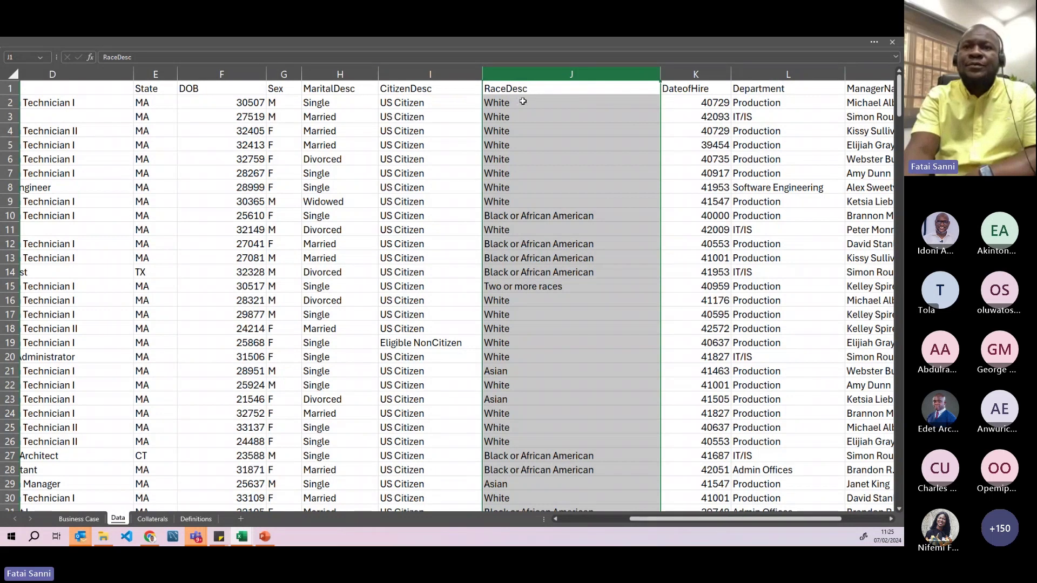
pyautogui.click(516, 145)
pyautogui.click(520, 215)
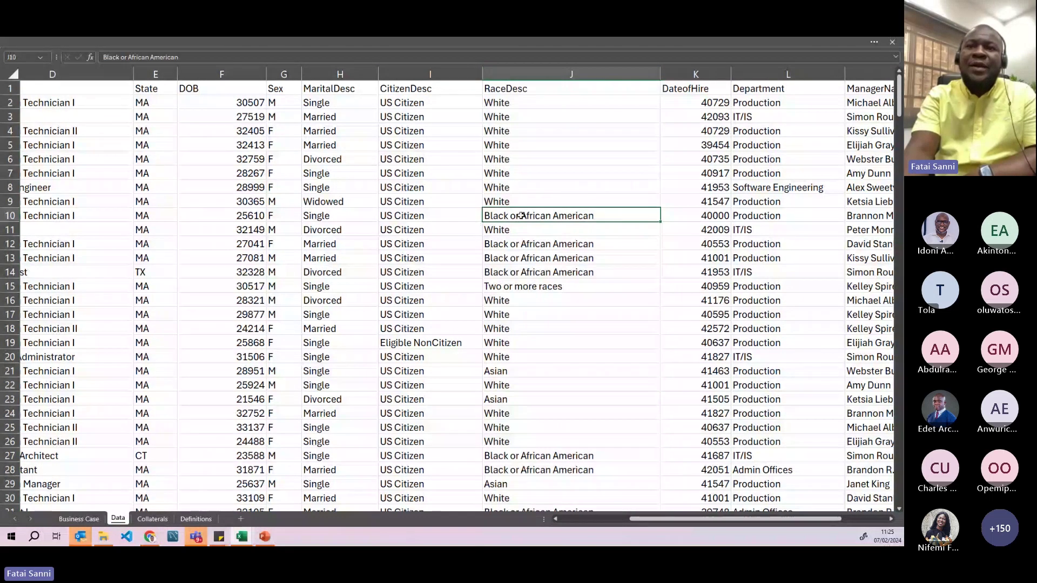
pyautogui.click(535, 289)
# - Scroll right and select the whole DateofHire column from its K1 header
pyautogui.scroll(-9, 534, 289)
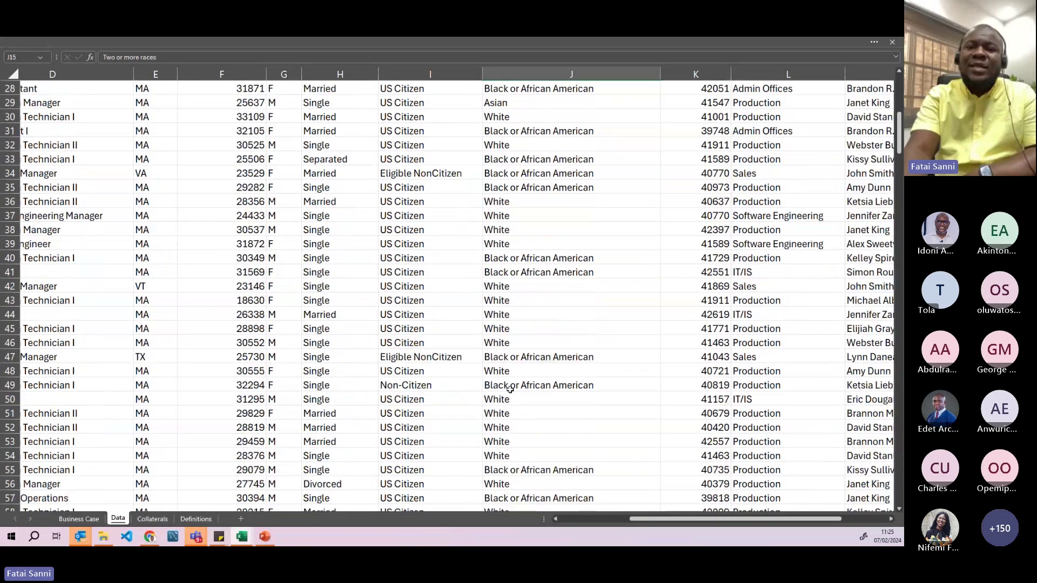
pyautogui.scroll(-1, 510, 389)
pyautogui.scroll(10, 513, 378)
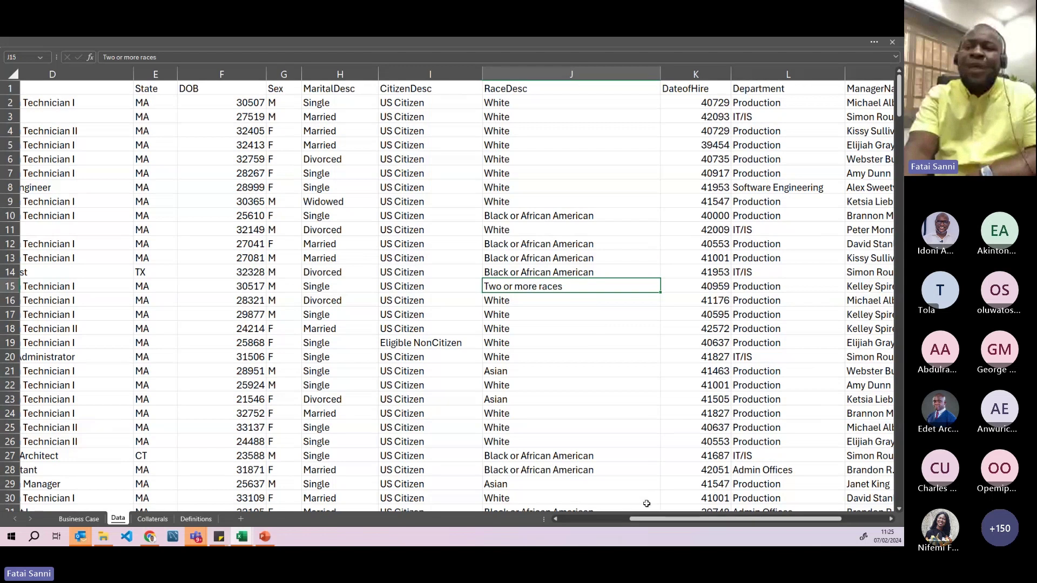
pyautogui.hscroll(2, 594, 216)
pyautogui.click(577, 87)
pyautogui.hotkey('ctrl', 'space')
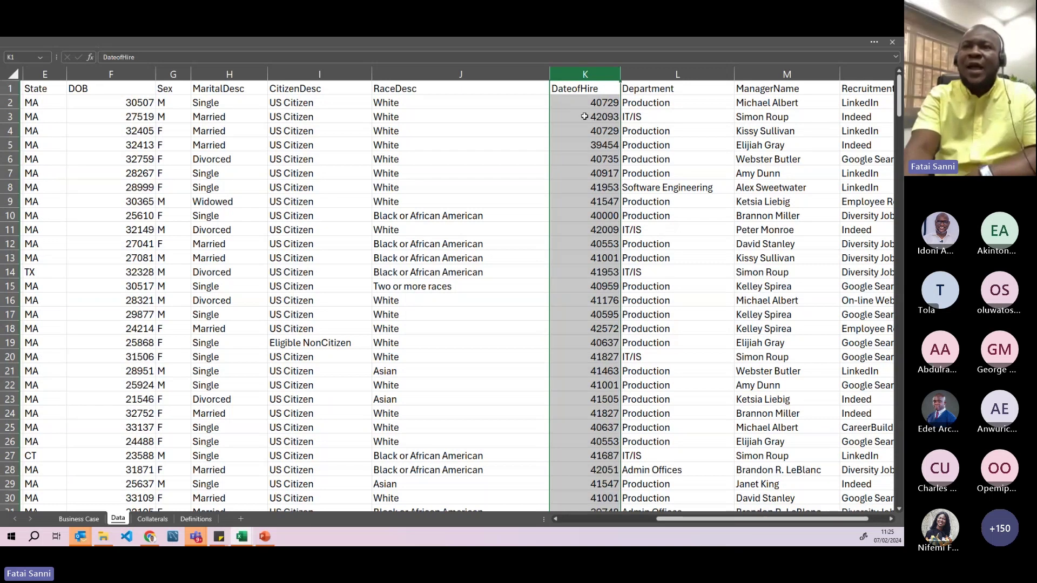
# - Select the Department, ManagerName and RecruitmentSource columns at the sheet's right end
pyautogui.keyDown('shift'); pyautogui.click(646, 74); pyautogui.keyUp('shift')
pyautogui.click(646, 74)
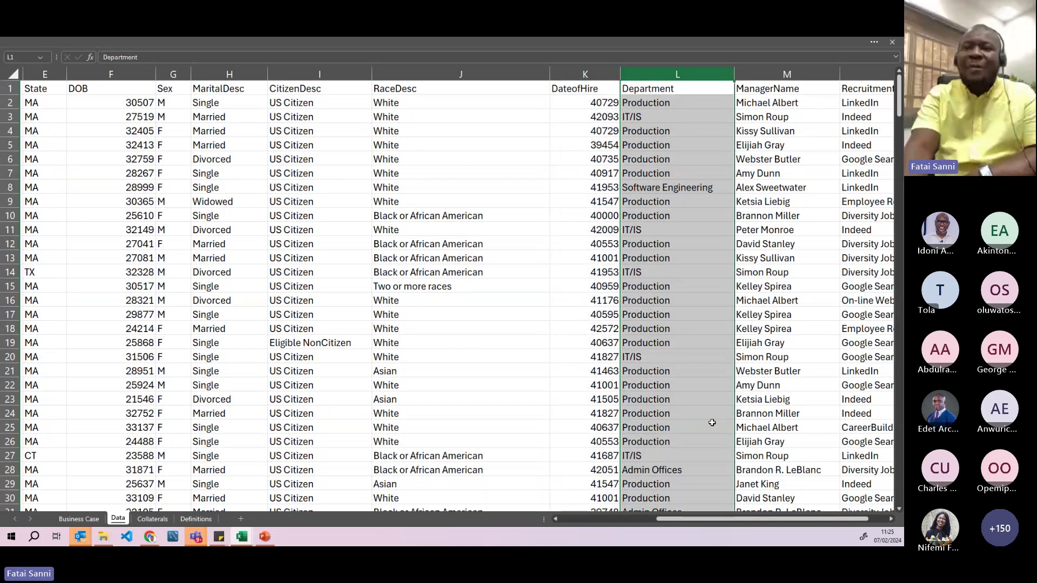
pyautogui.moveTo(718, 520); pyautogui.dragTo(737, 520)
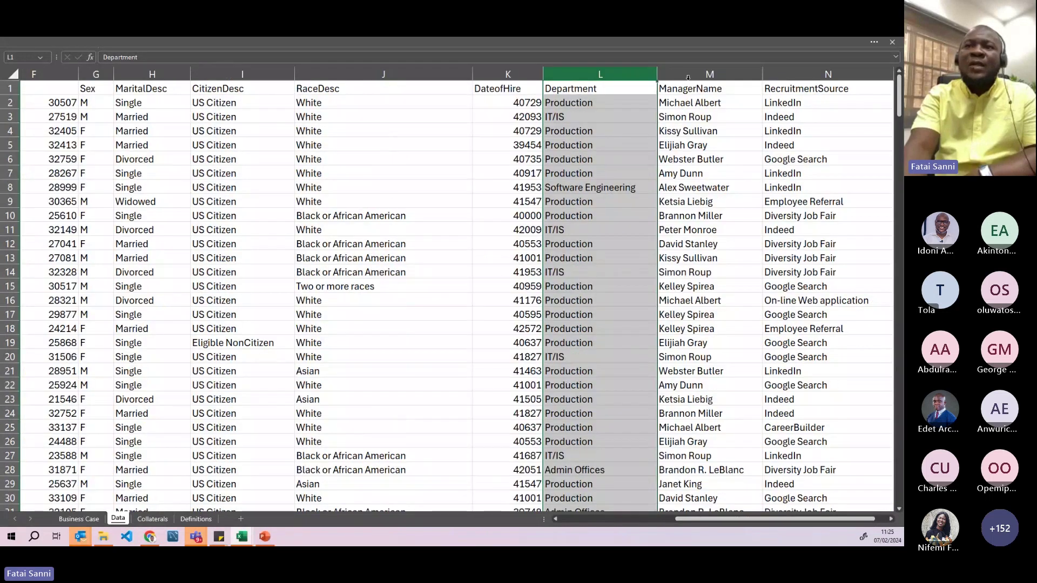
pyautogui.click(689, 76)
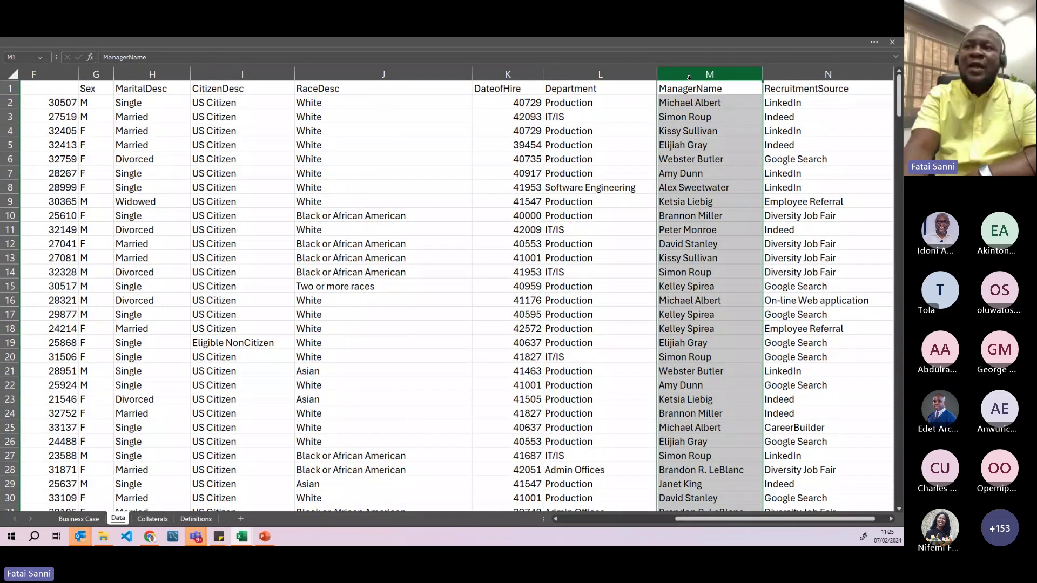
pyautogui.click(811, 74)
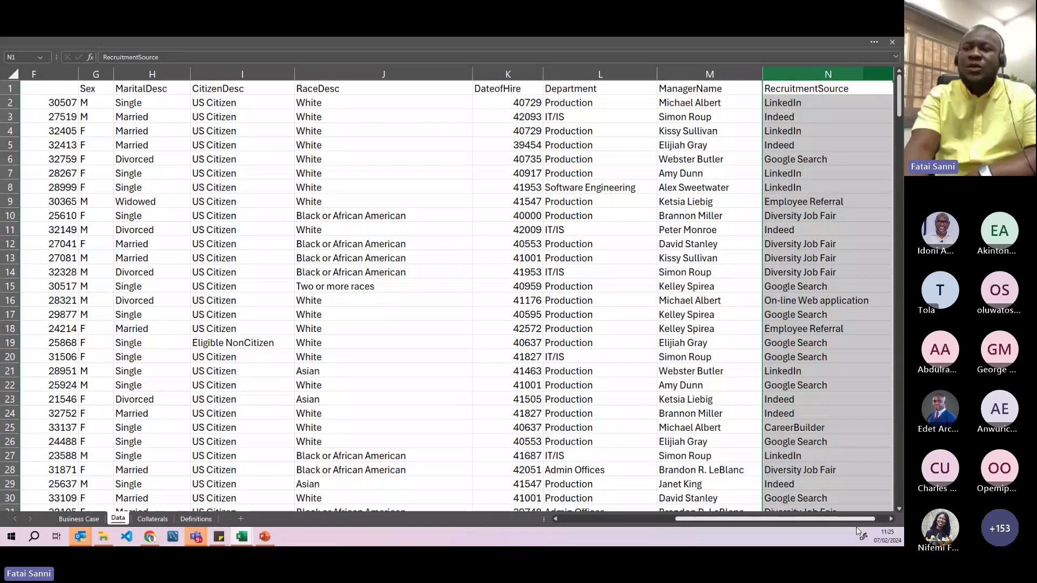
pyautogui.moveTo(869, 521); pyautogui.dragTo(875, 520)
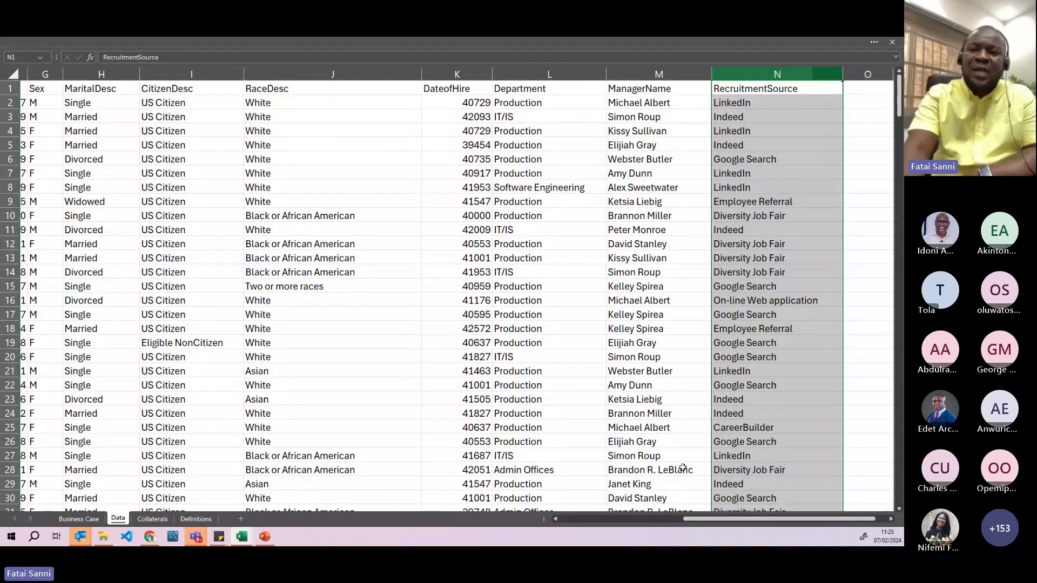
pyautogui.moveTo(700, 521); pyautogui.dragTo(576, 520)
# - Inspect sample values: positions in D3, D7, D13, D17, a name in A9, salary 59365, EmpID 10069
pyautogui.click(328, 256)
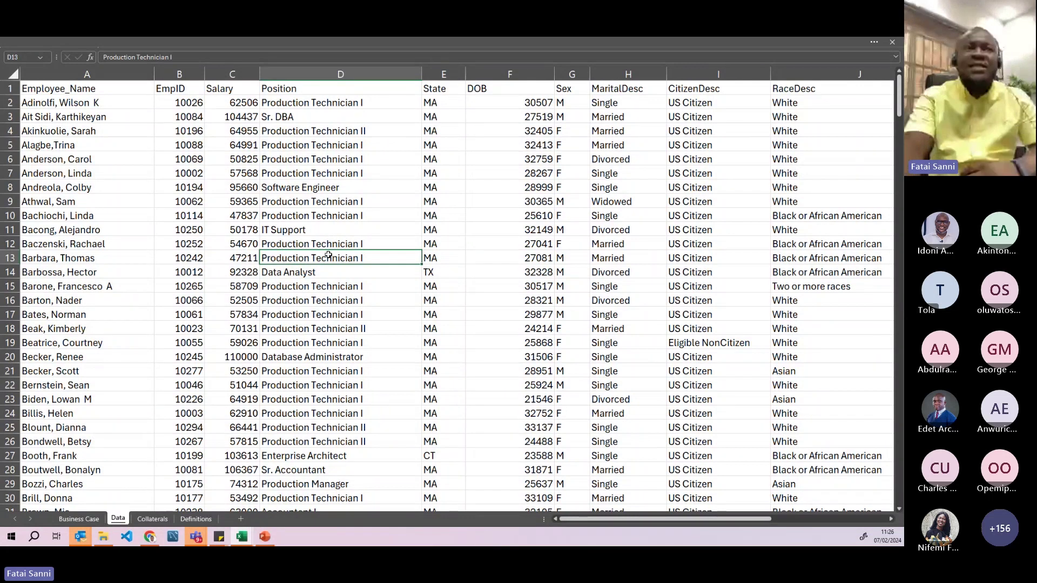
pyautogui.click(345, 116)
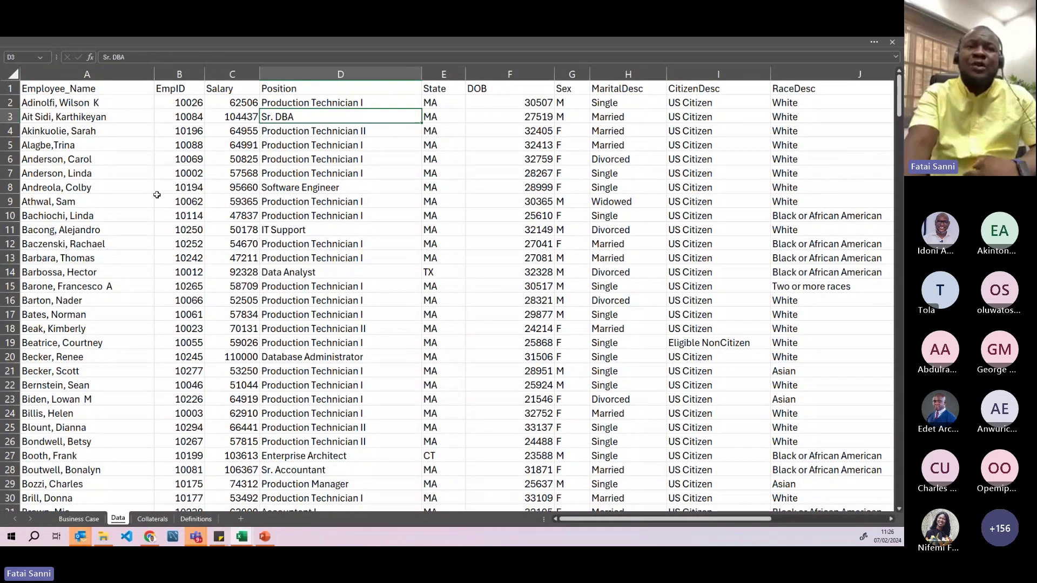
pyautogui.click(114, 203)
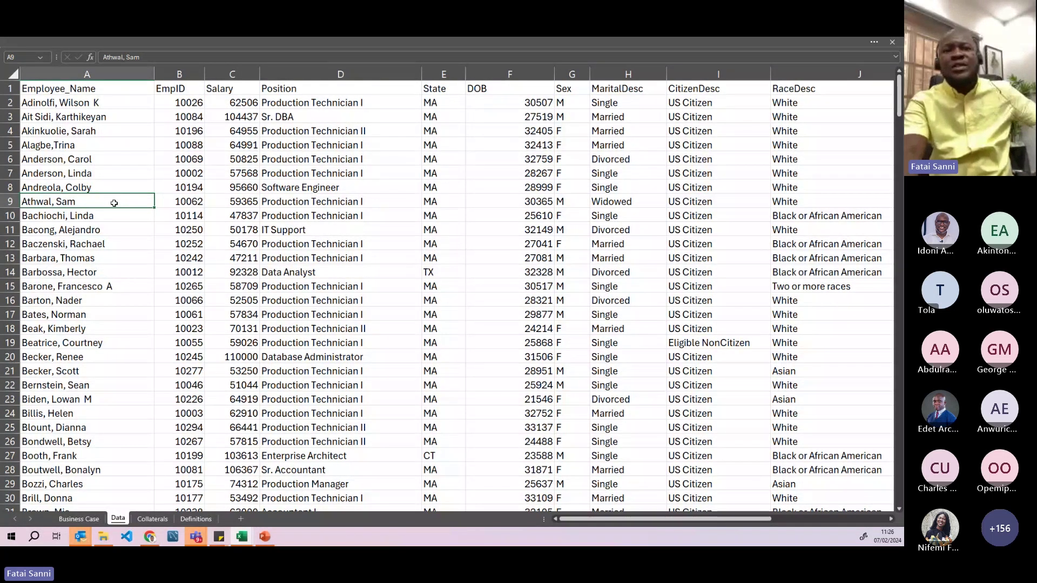
pyautogui.click(233, 205)
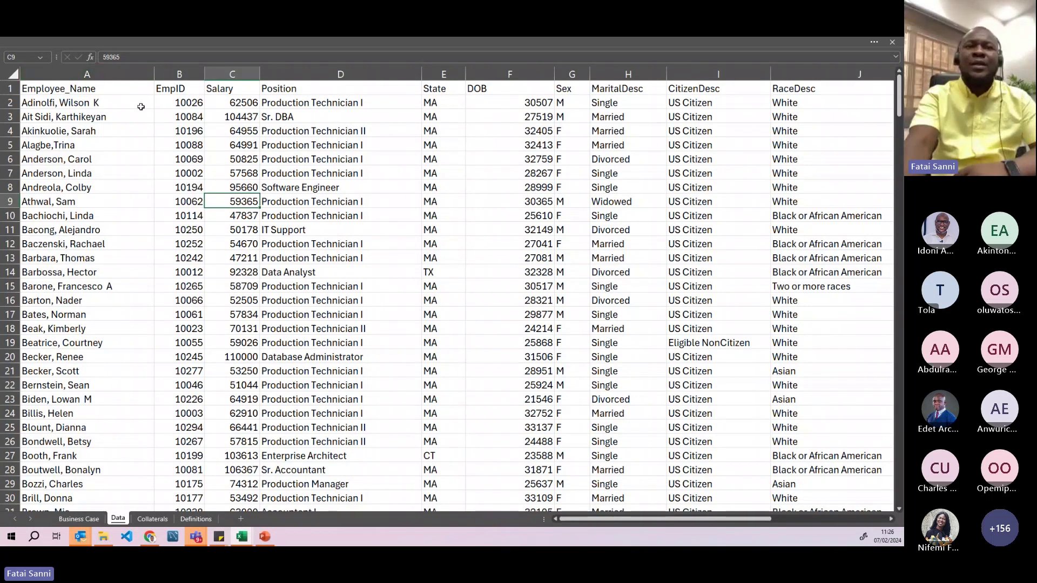
pyautogui.click(179, 159)
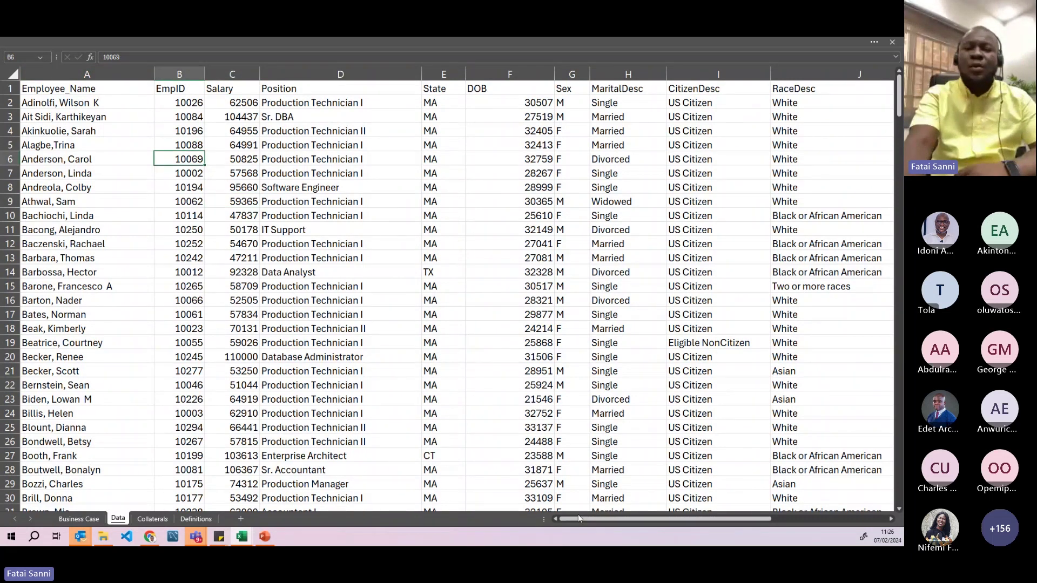
pyautogui.moveTo(582, 518); pyautogui.dragTo(577, 519)
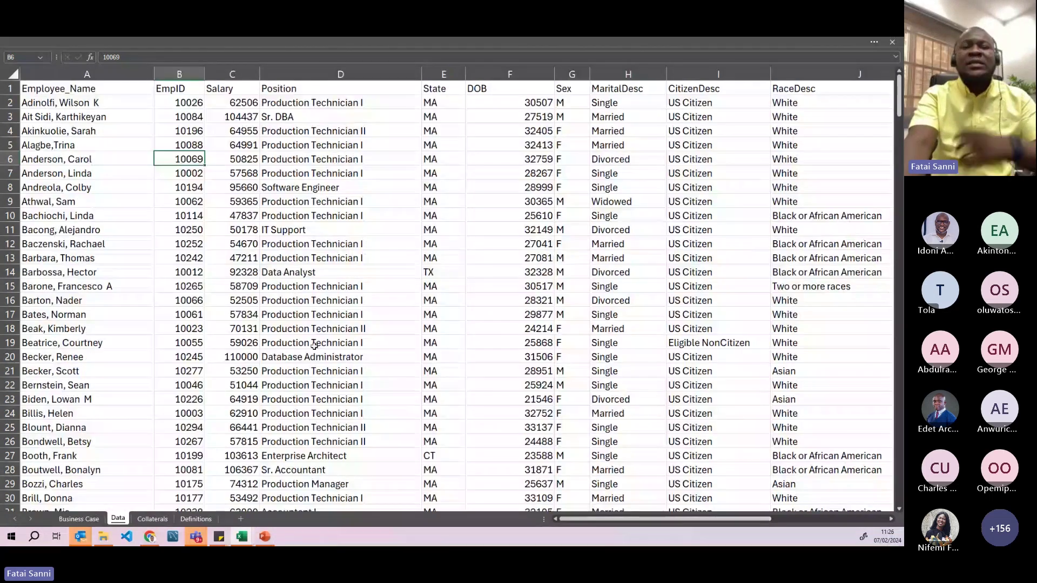
pyautogui.click(297, 318)
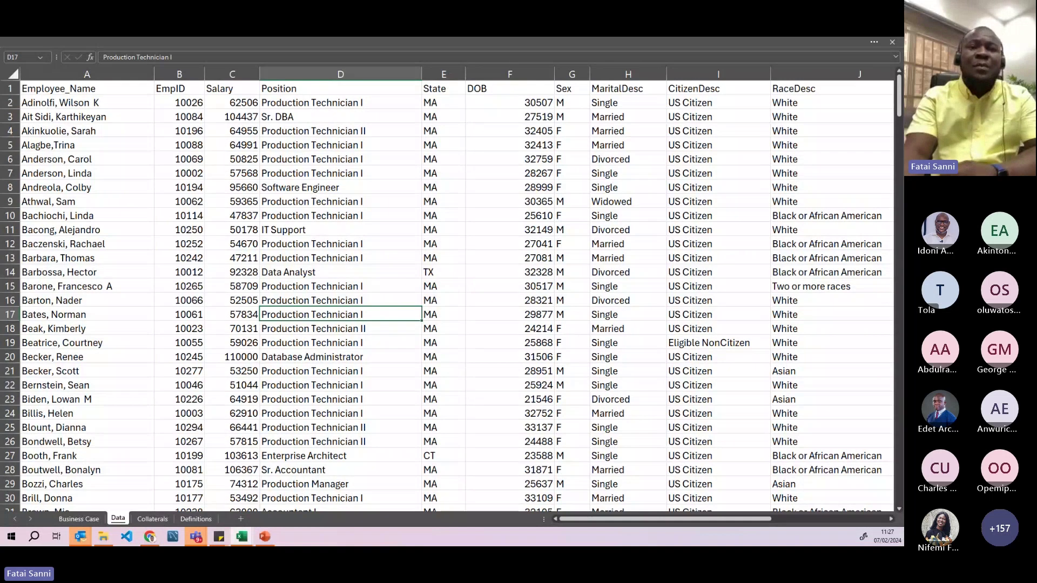
pyautogui.click(337, 171)
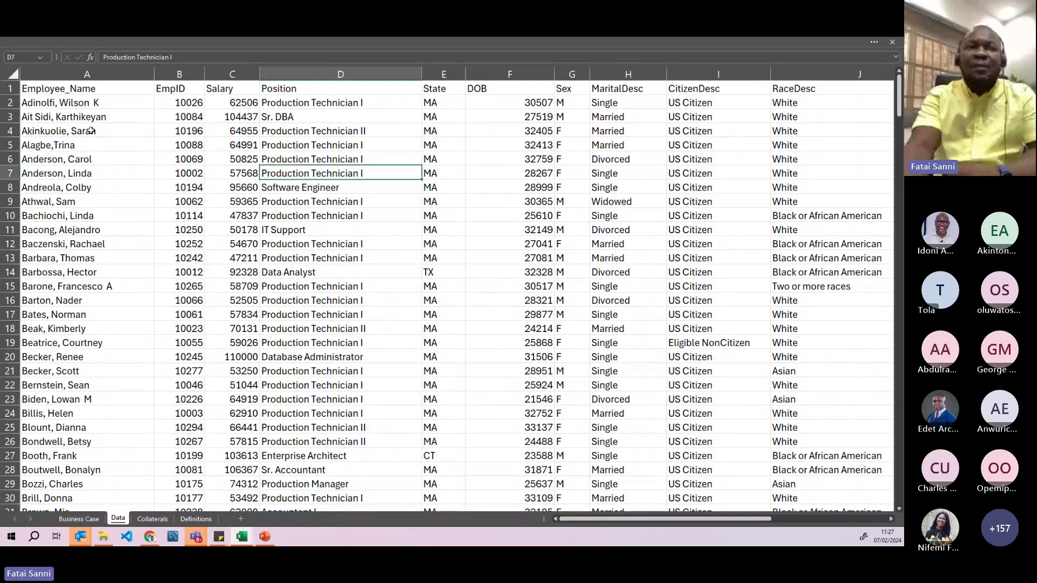
# - Step through the header cells Employee_Name, EmpID, Salary, Position and State, then select the State column
pyautogui.click(88, 74)
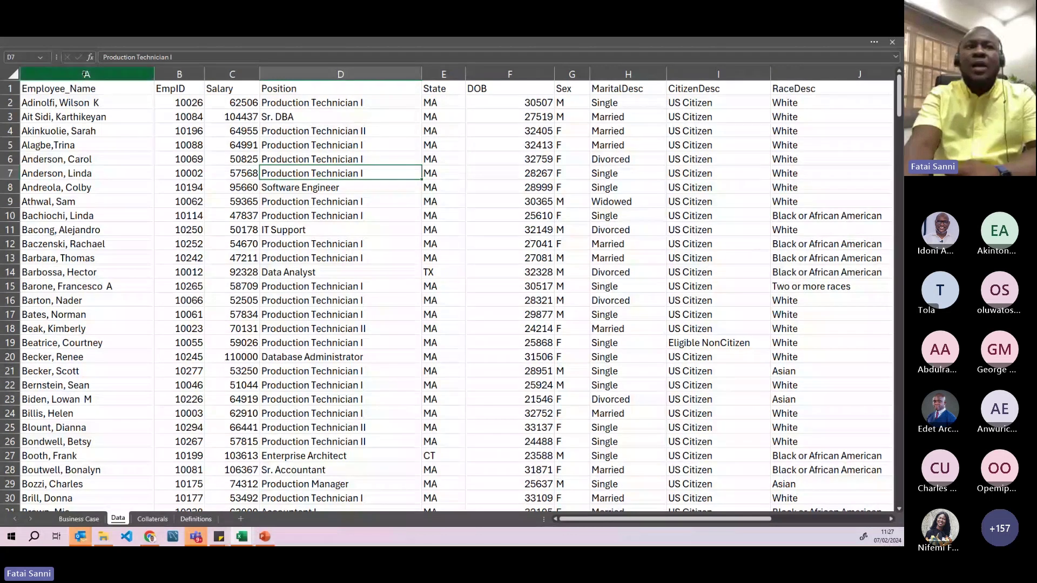
pyautogui.click(87, 74)
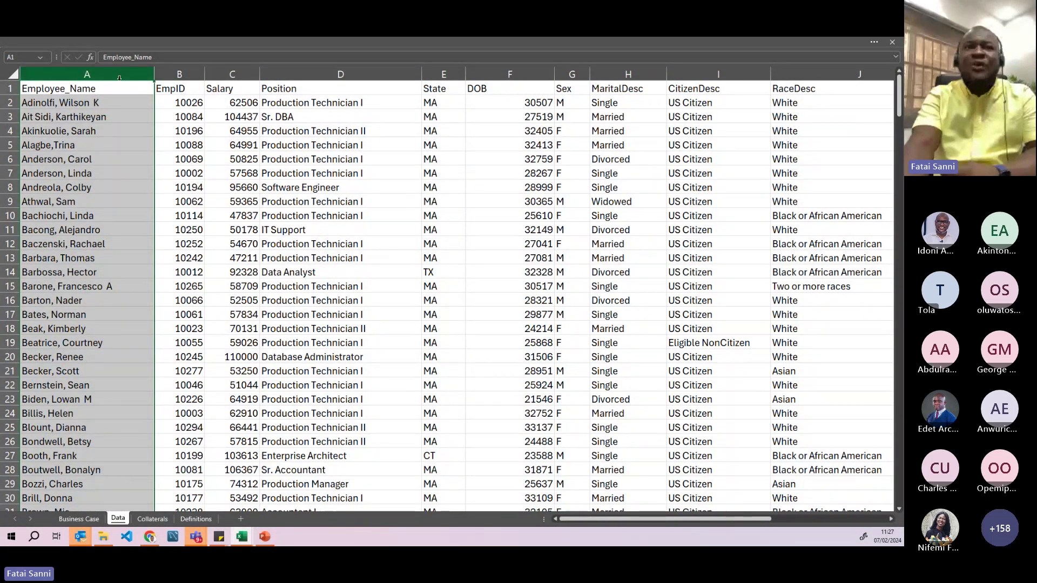
pyautogui.click(99, 94)
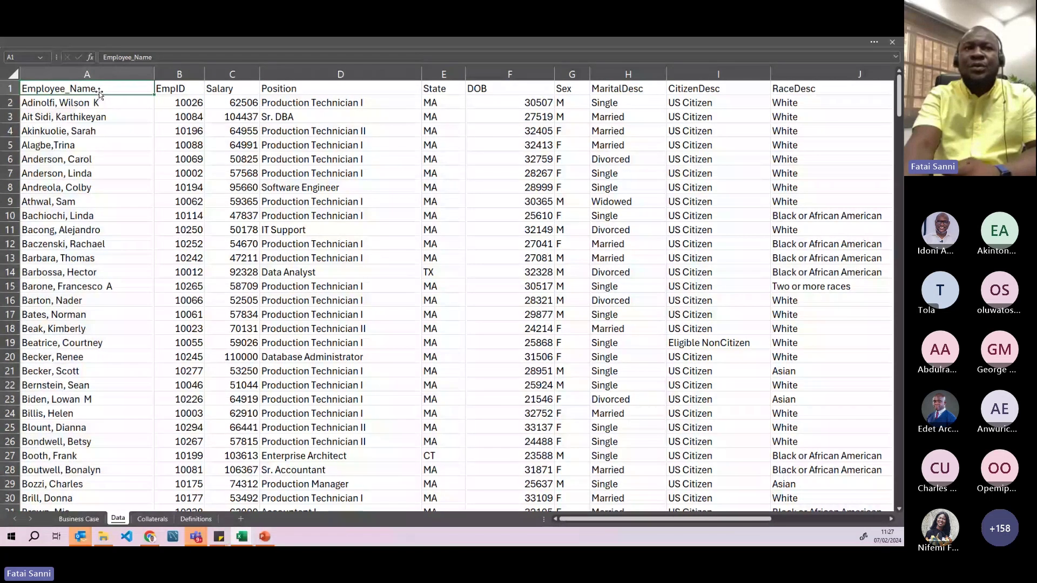
pyautogui.click(201, 88)
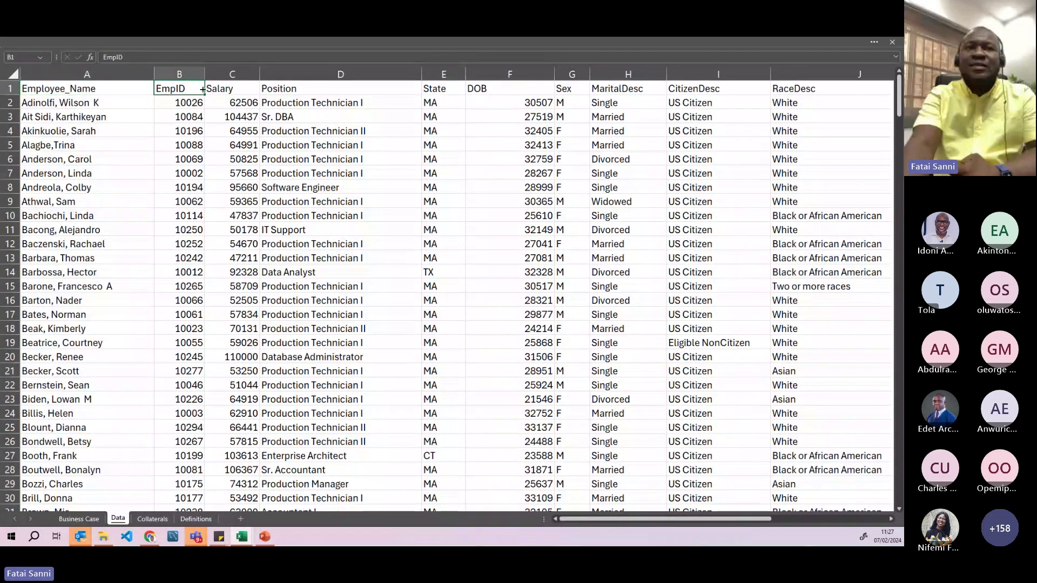
pyautogui.press('Right')
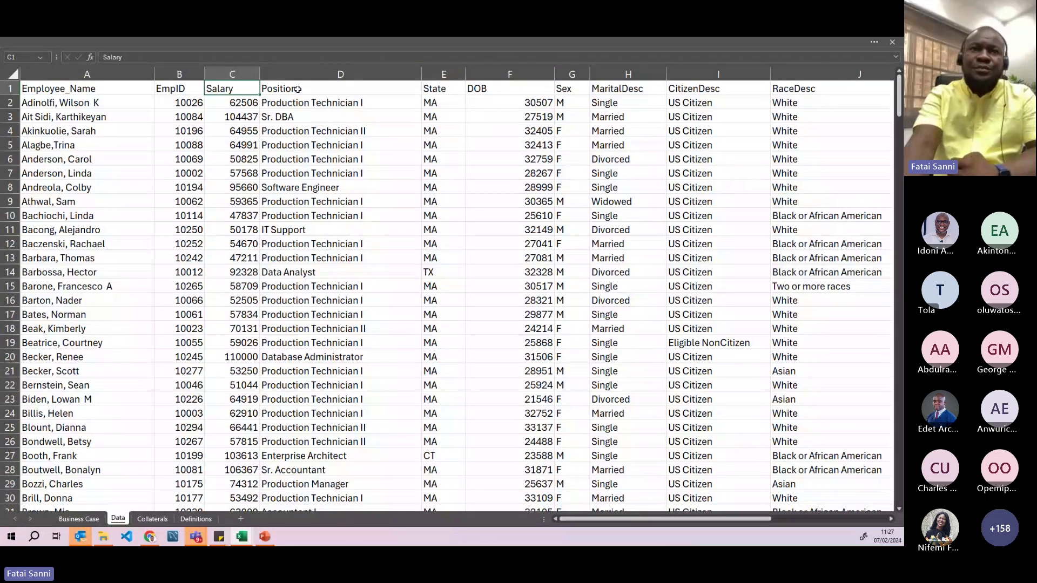
pyautogui.click(297, 88)
pyautogui.press('Right')
pyautogui.hotkey('ctrl', 'space')
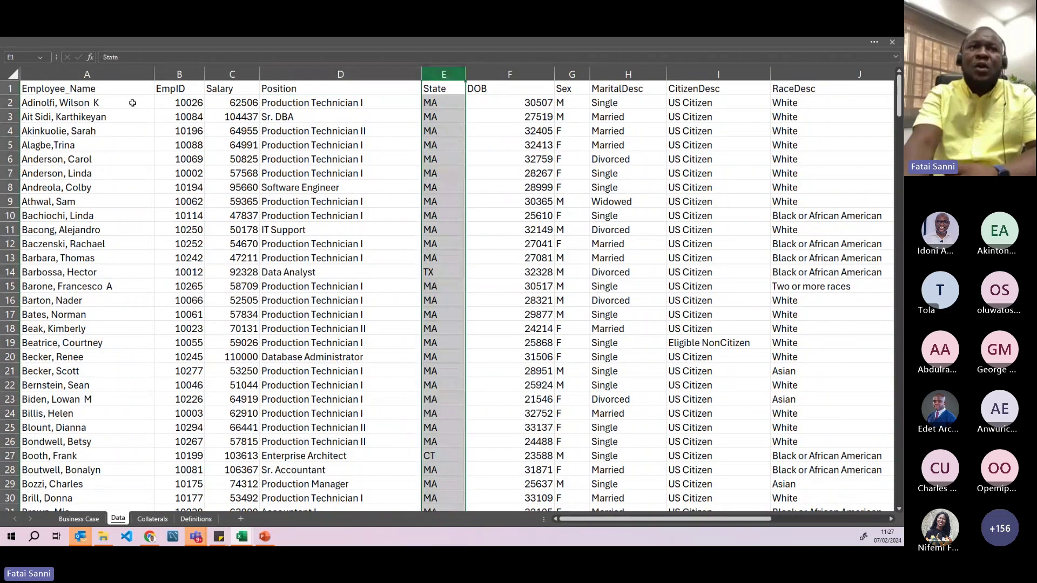
# - Select the whole Employee_Name, EmpID, Salary, Position and State columns one after another
pyautogui.click(130, 74)
pyautogui.click(181, 74)
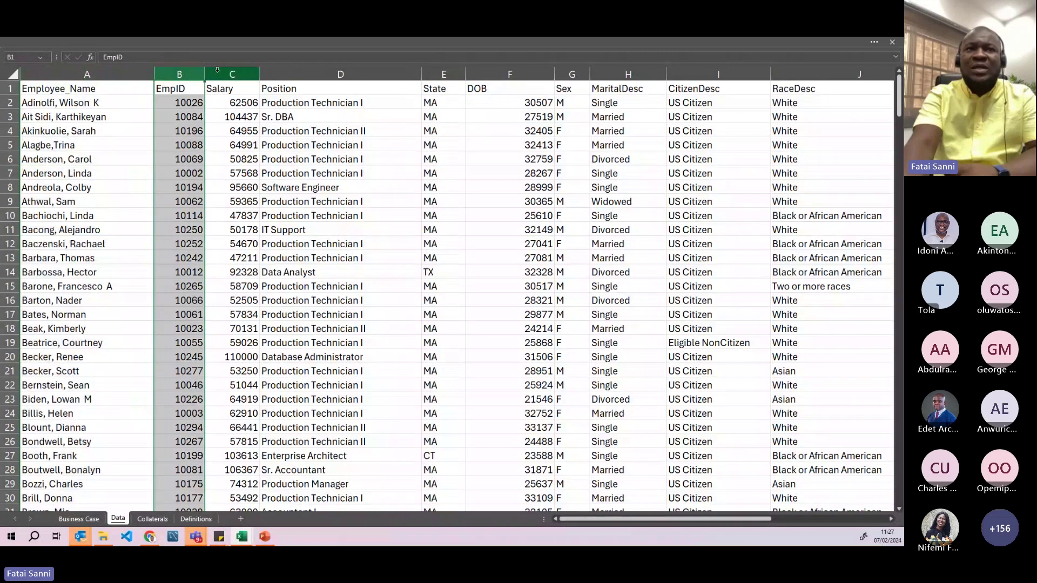
pyautogui.click(226, 74)
pyautogui.click(295, 74)
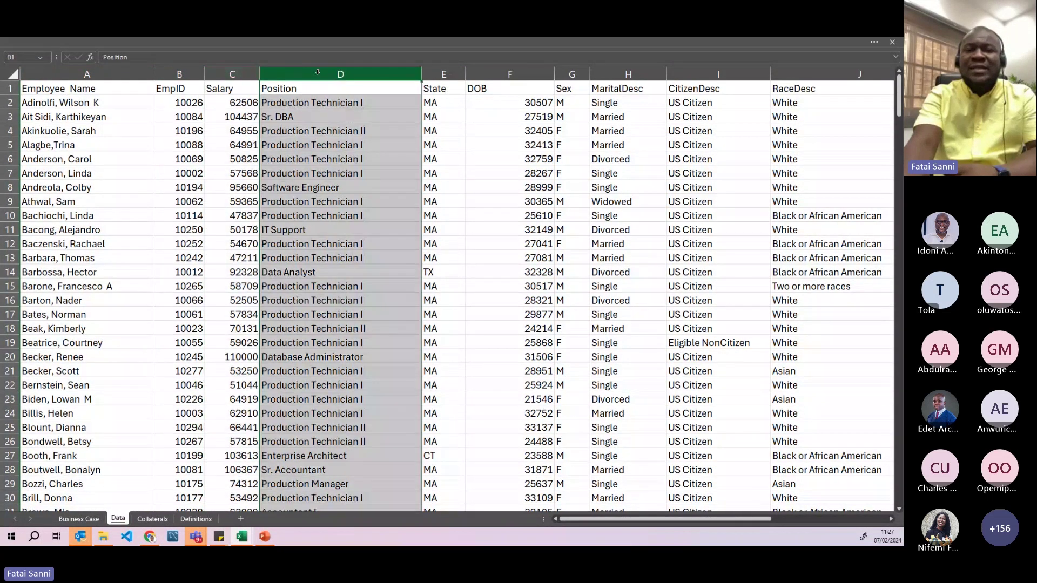
pyautogui.click(444, 74)
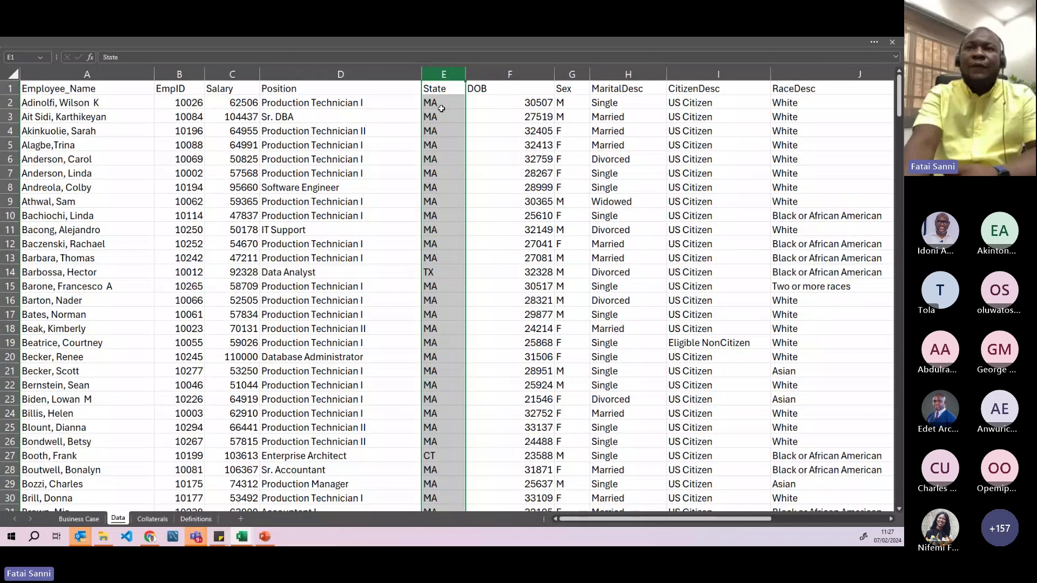
pyautogui.click(103, 74)
# - Append the ID 10026 to the first employee's name in A2 and check the result
pyautogui.doubleClick(112, 103)
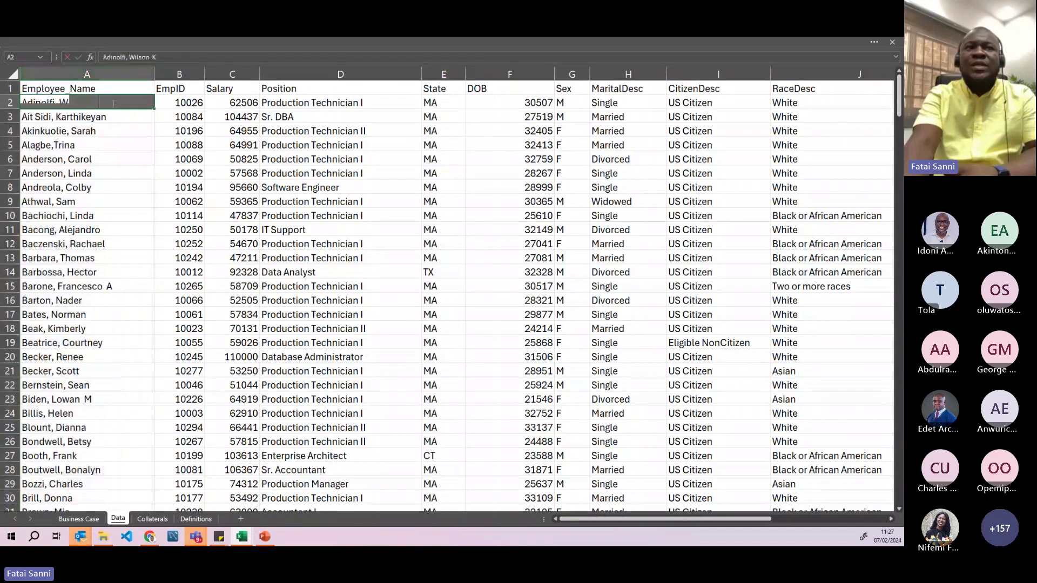
pyautogui.write('1002')
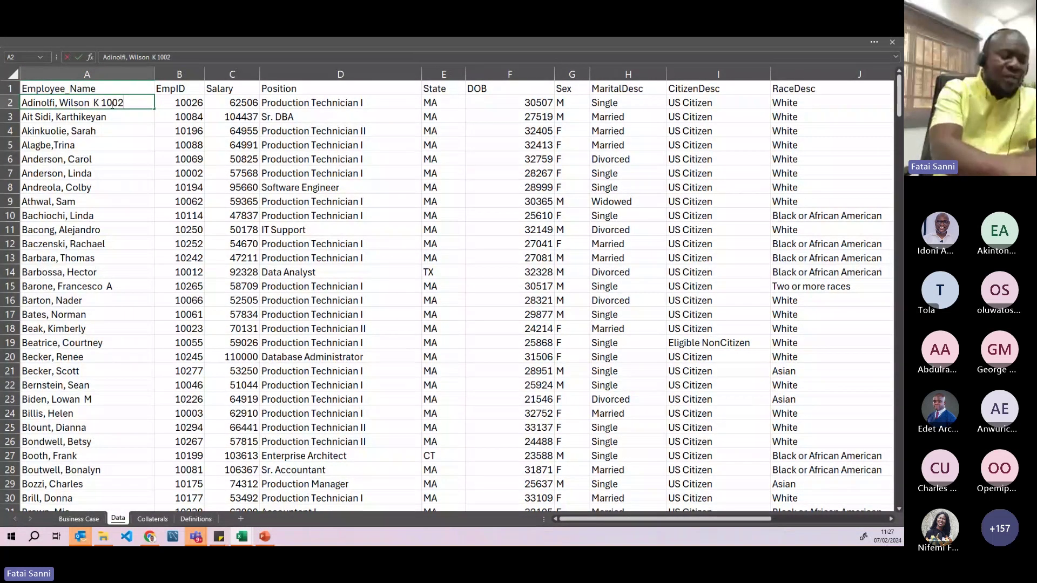
pyautogui.write('6')
pyautogui.press('Return')
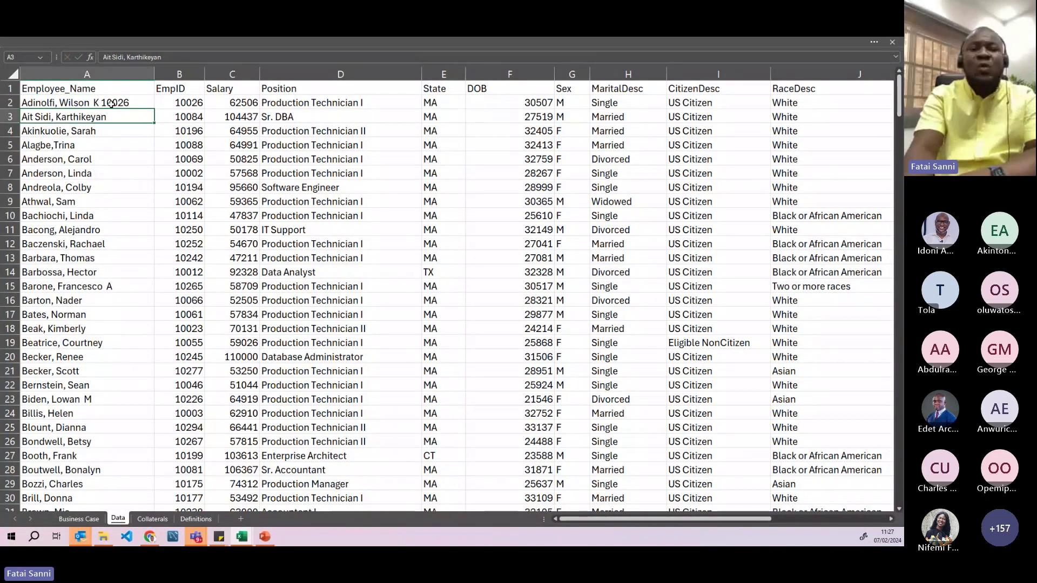
pyautogui.click(112, 104)
pyautogui.scroll(1, 120, 119)
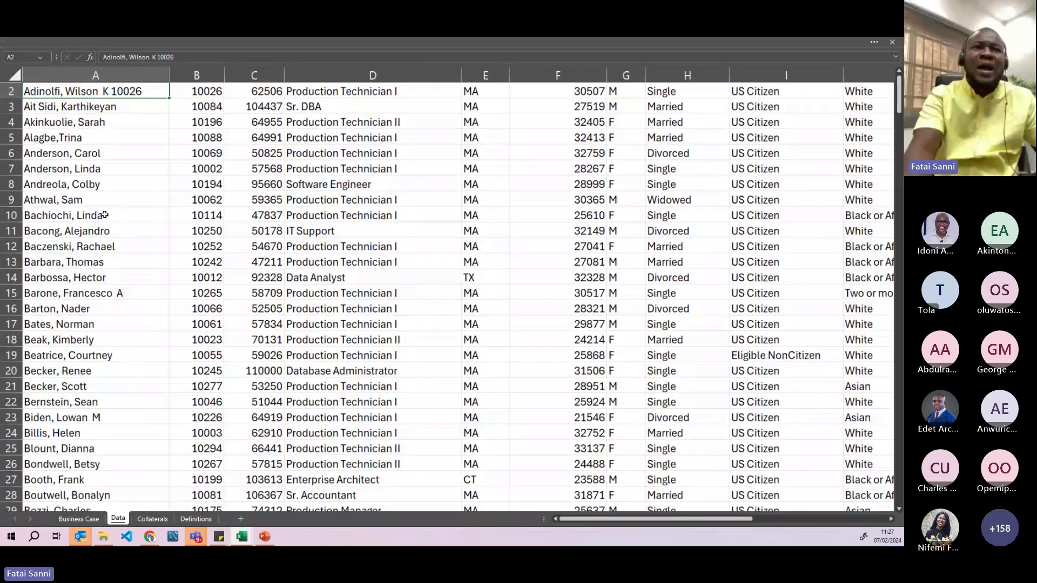
pyautogui.scroll(2, 110, 190)
pyautogui.scroll(1, 110, 190)
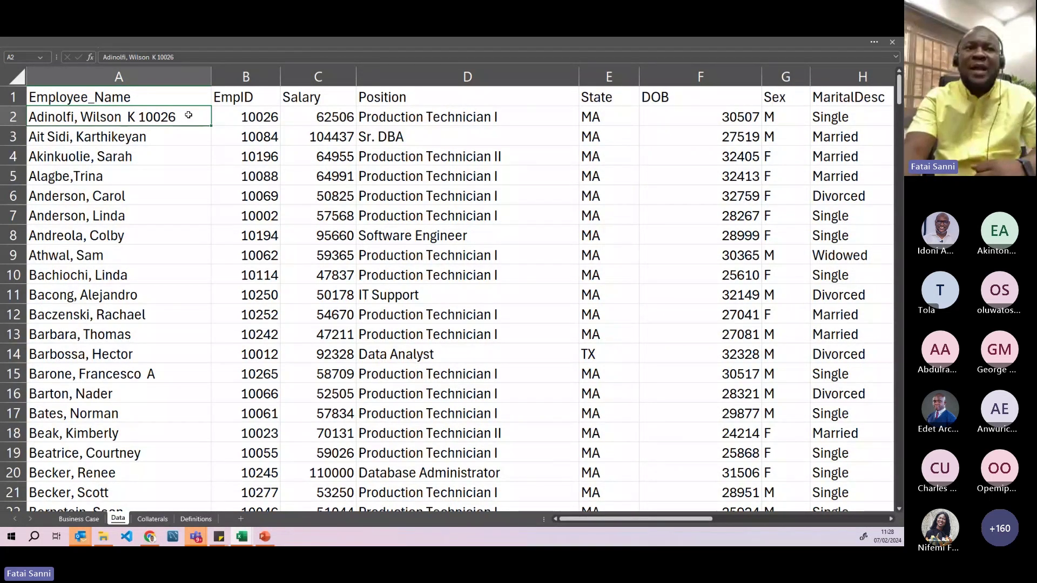
# - Delete the appended 10026 from A2 and scroll over to the Department–RecruitmentSource columns
pyautogui.doubleClick(186, 117)
pyautogui.moveTo(178, 116); pyautogui.dragTo(140, 116)
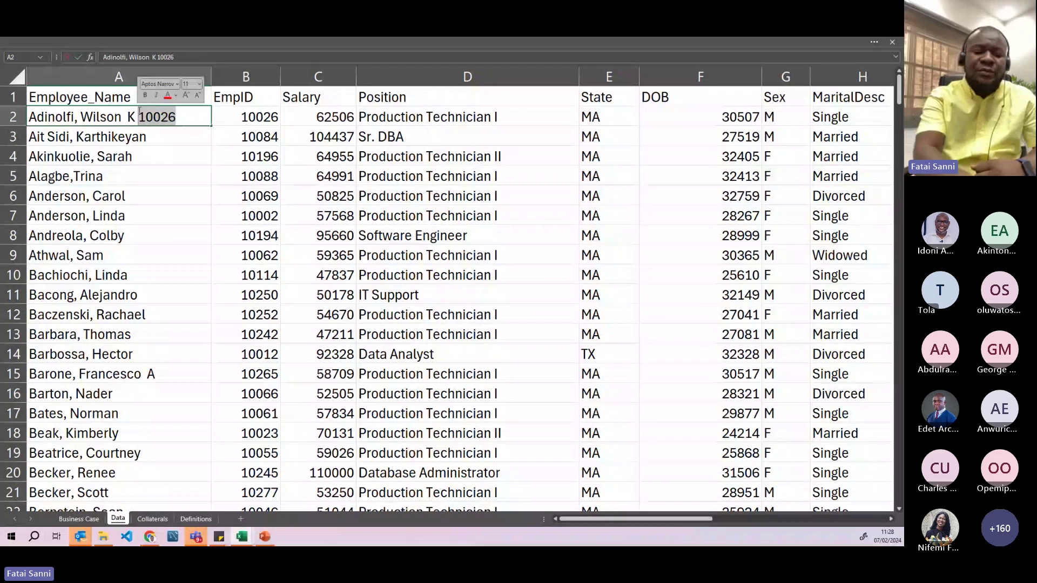
pyautogui.press('BackSpace')
pyautogui.press('BackSpace')
pyautogui.press('Return')
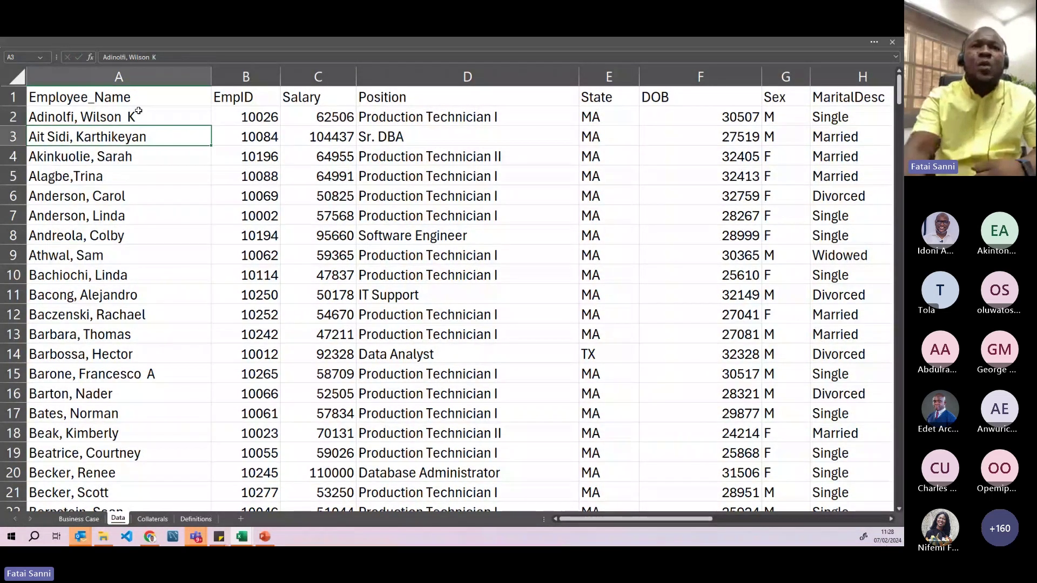
pyautogui.click(178, 72)
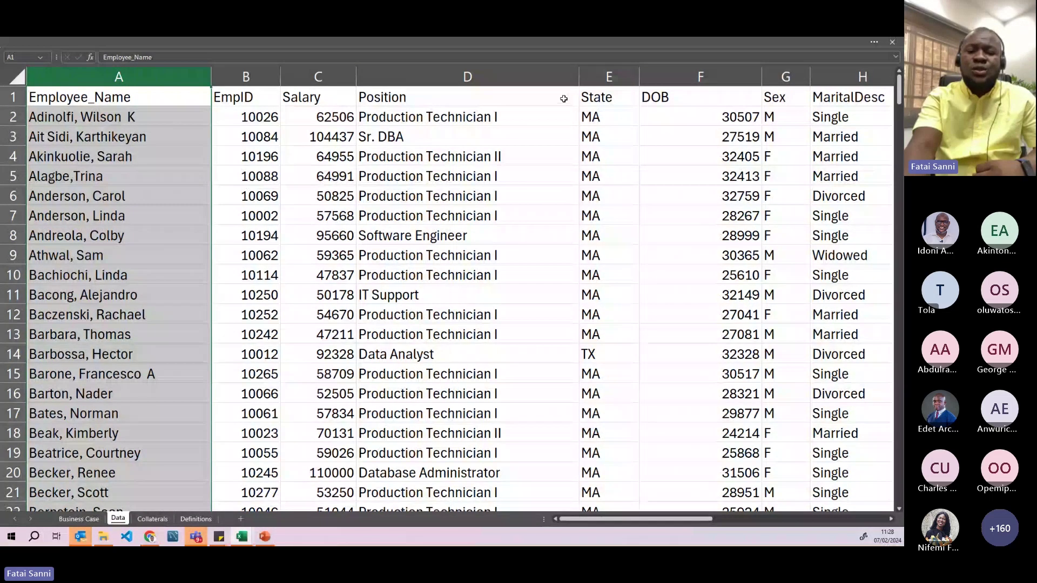
pyautogui.moveTo(599, 516); pyautogui.dragTo(767, 517)
pyautogui.click(890, 520)
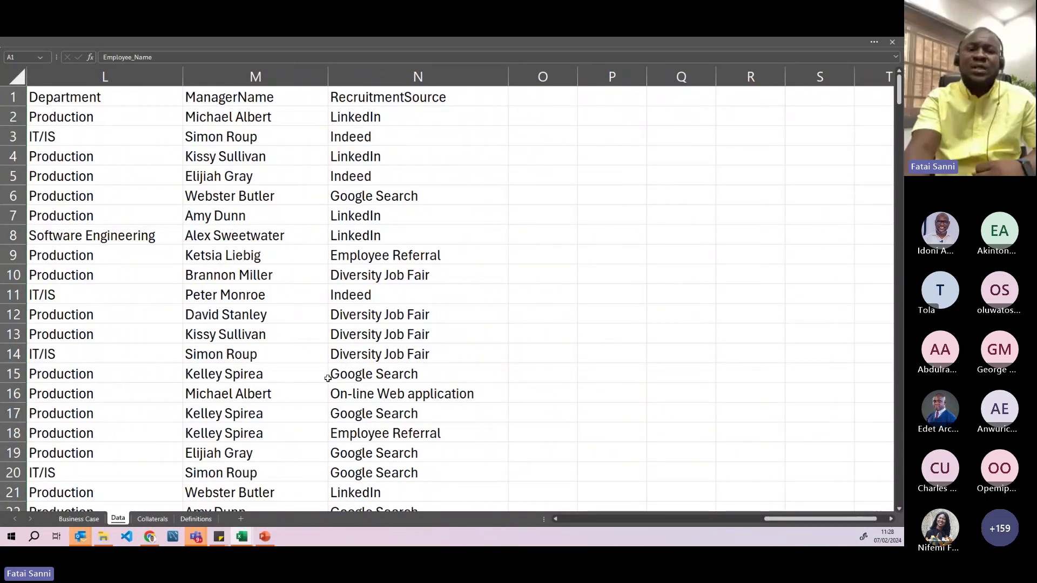
# - Add a new worksheet and enter the heading 'Phone Number' in cell A2
pyautogui.click(241, 520)
pyautogui.click(37, 99)
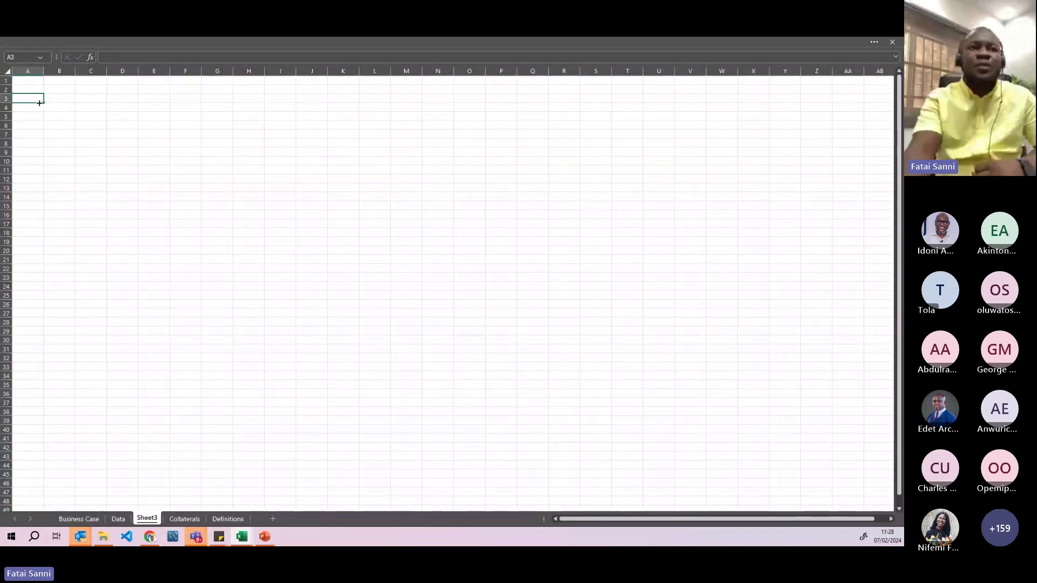
pyautogui.scroll(10, 92, 206)
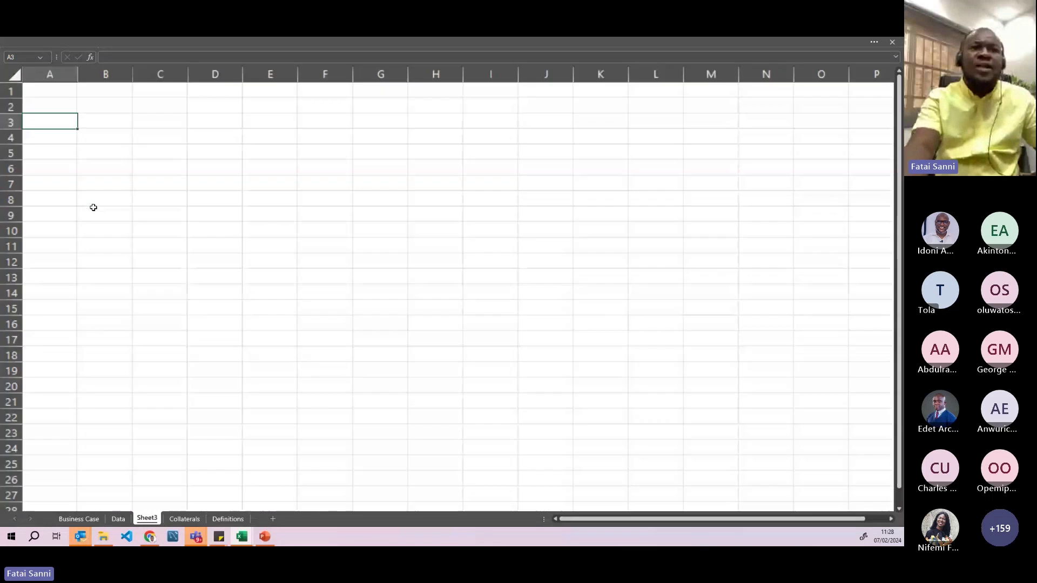
pyautogui.click(110, 123)
pyautogui.write('P')
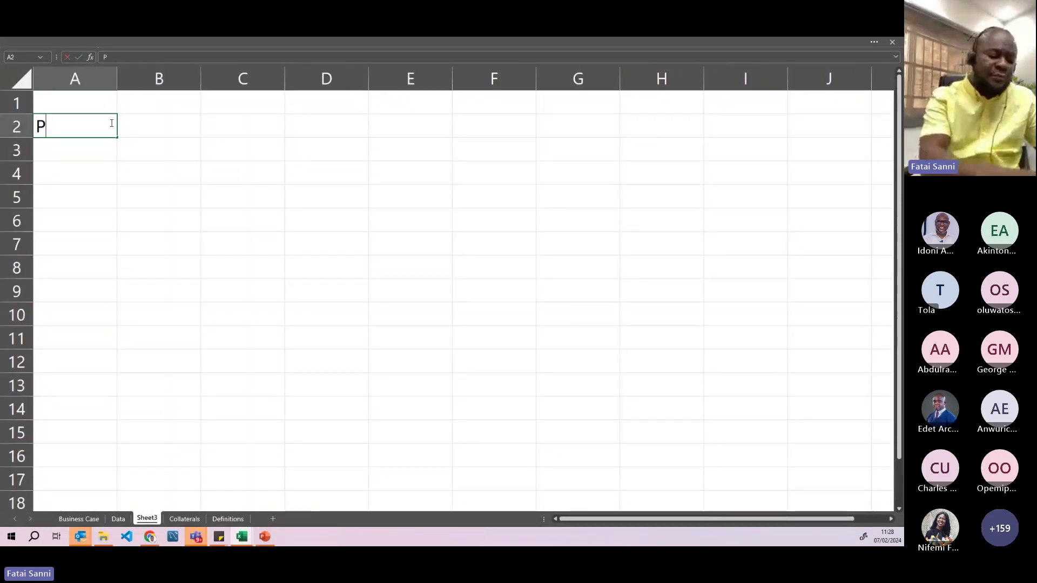
pyautogui.write('hone Number')
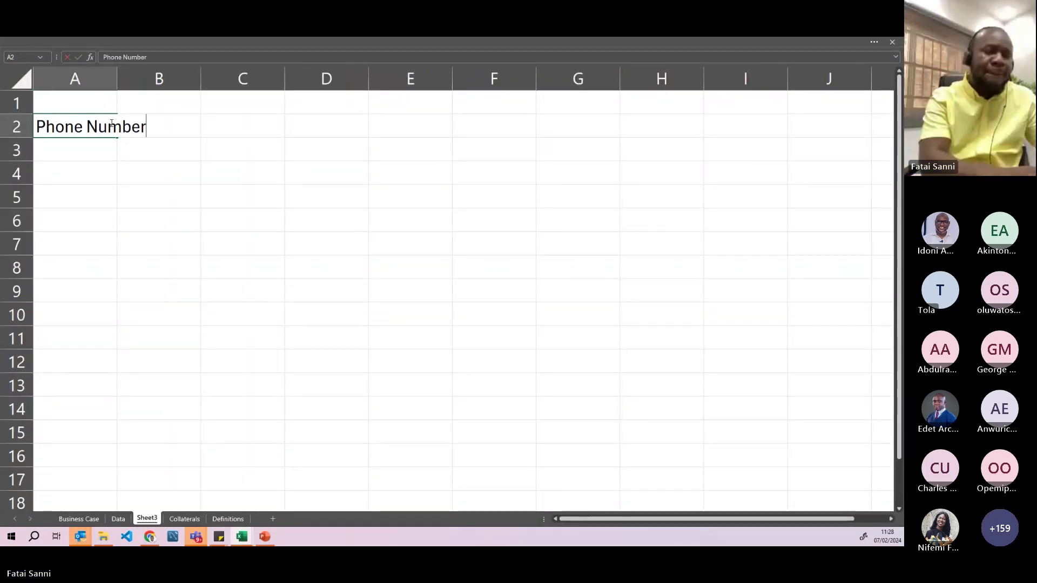
pyautogui.press('Return')
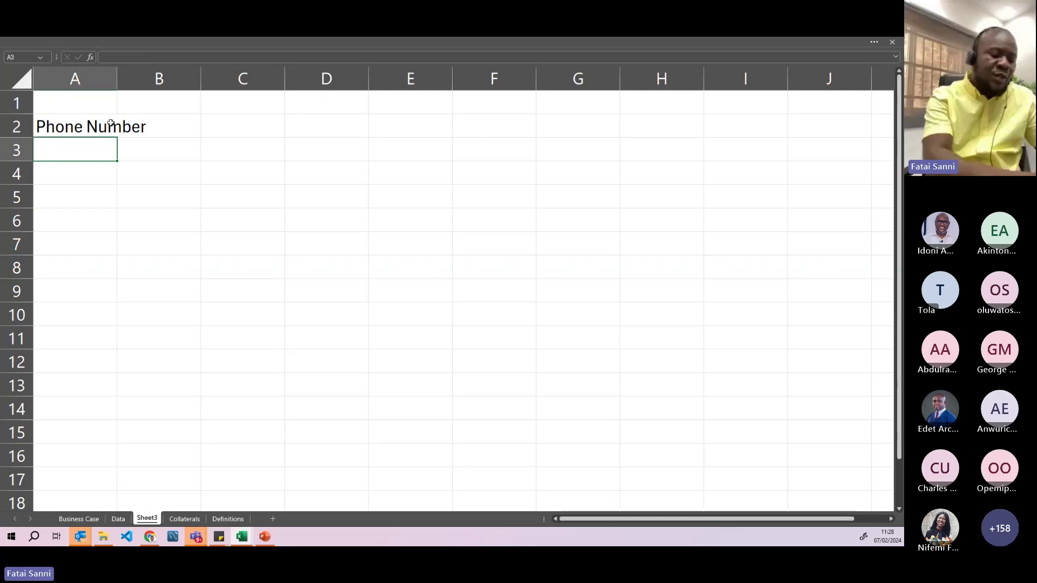
# - Enter two comma-separated phone numbers together in A3, fixing the second's leading 0
pyautogui.write(')*')
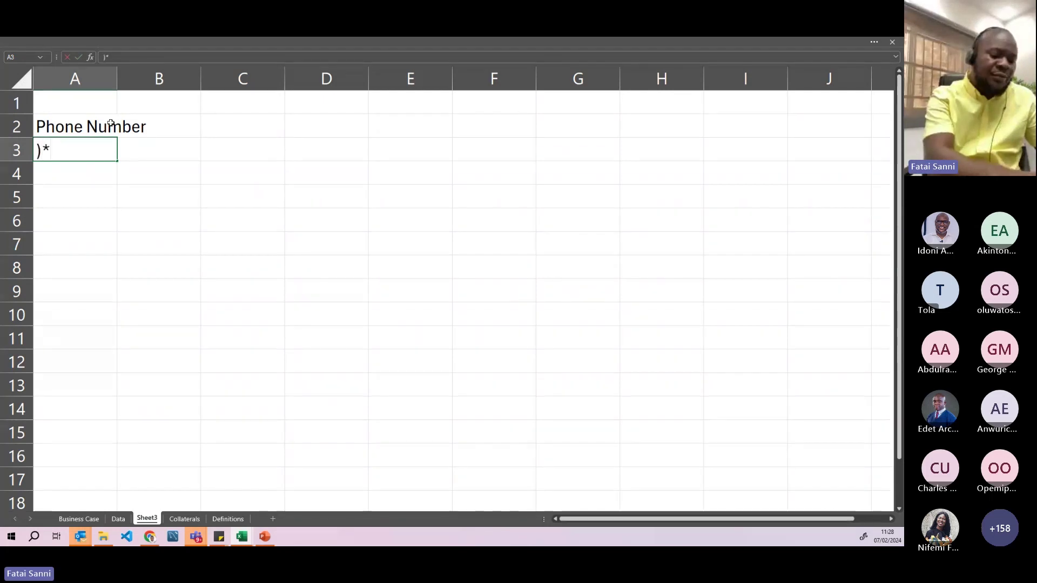
pyautogui.write(')*&^%^')
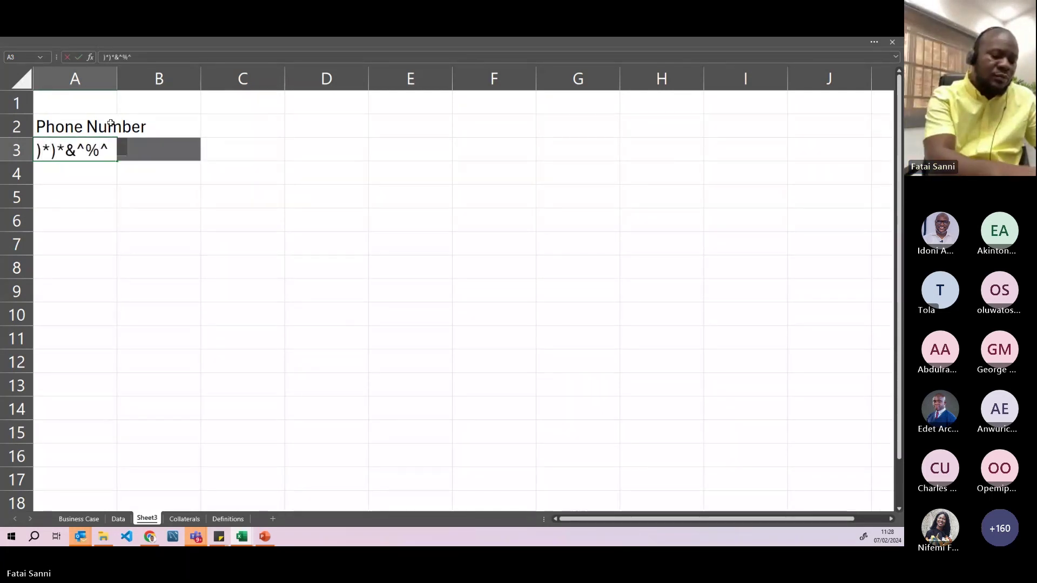
pyautogui.write('&*,')
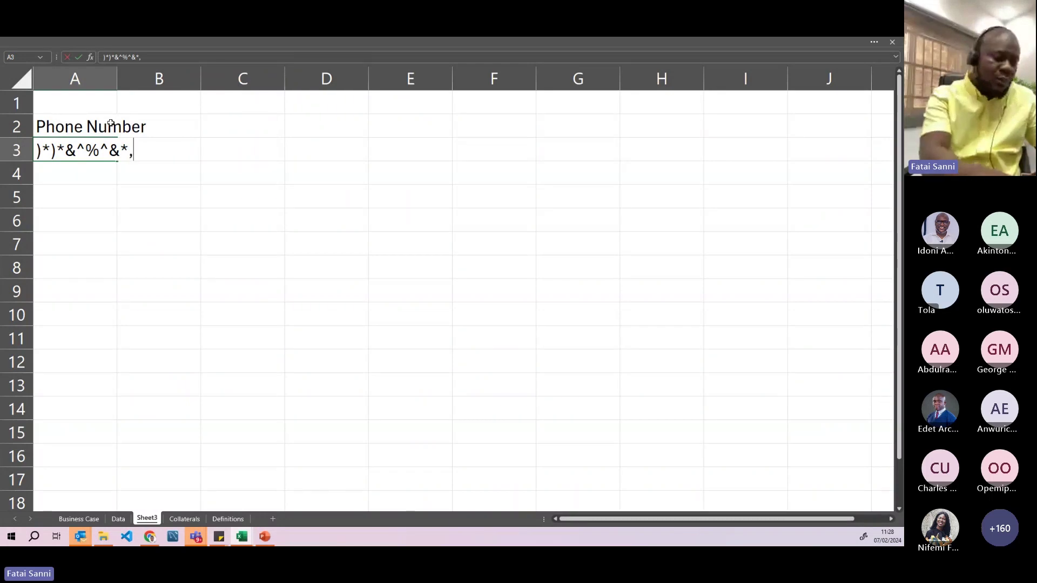
pyautogui.press('BackSpace')
pyautogui.press('BackSpace')
pyautogui.press('BackSpace')
pyautogui.press('BackSpace')
pyautogui.press('BackSpace')
pyautogui.press('BackSpace')
pyautogui.press('BackSpace')
pyautogui.press('BackSpace')
pyautogui.press('BackSpace')
pyautogui.press('BackSpace')
pyautogui.press('BackSpace')
pyautogui.write('08')
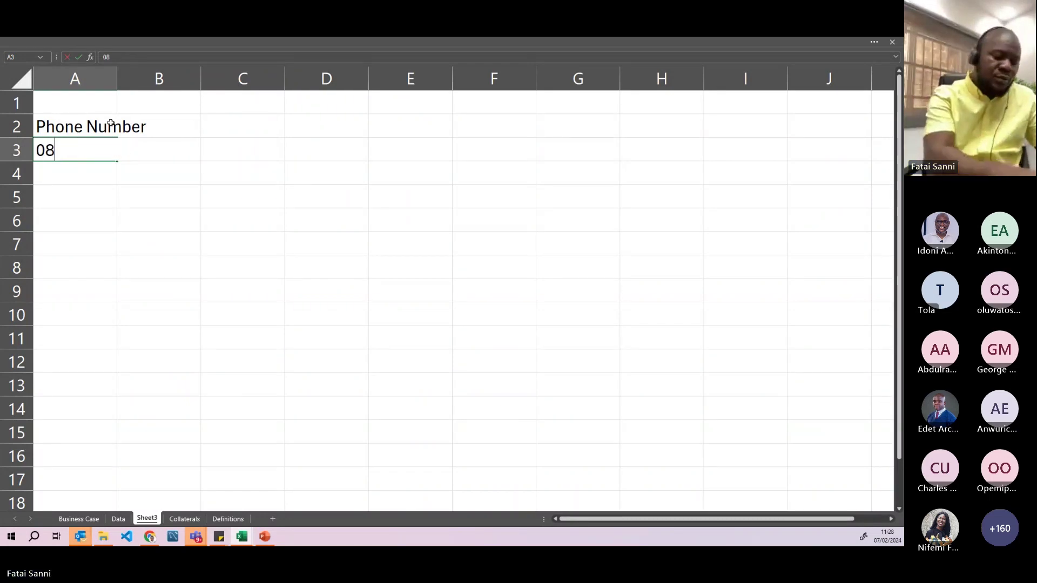
pyautogui.write('976542,')
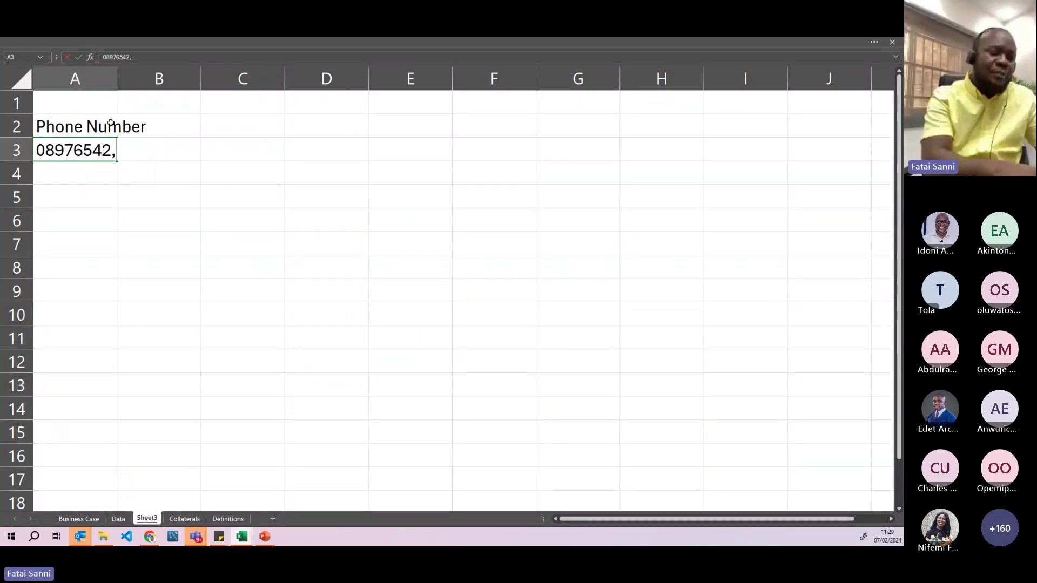
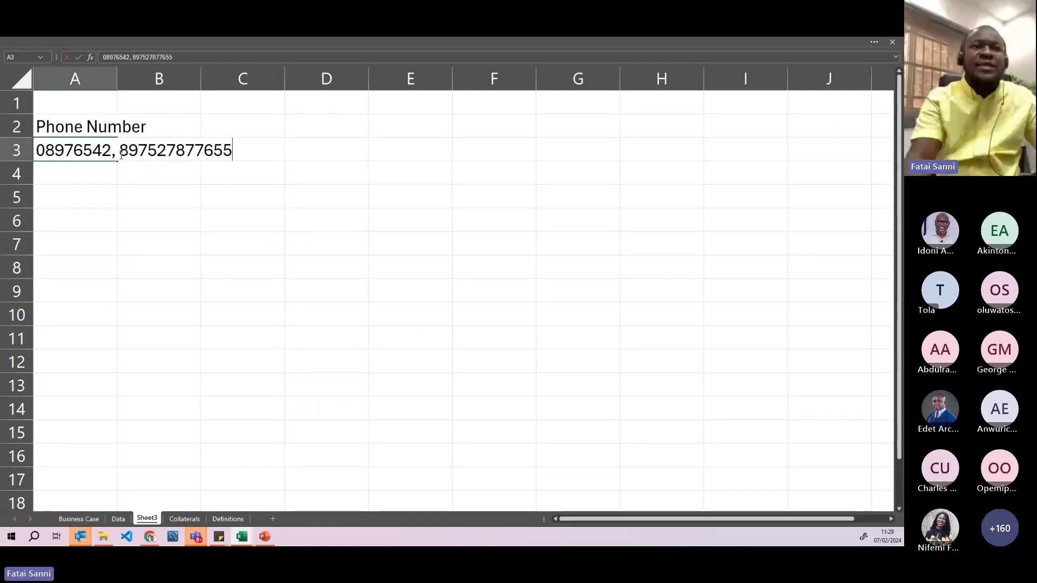
pyautogui.click(121, 155)
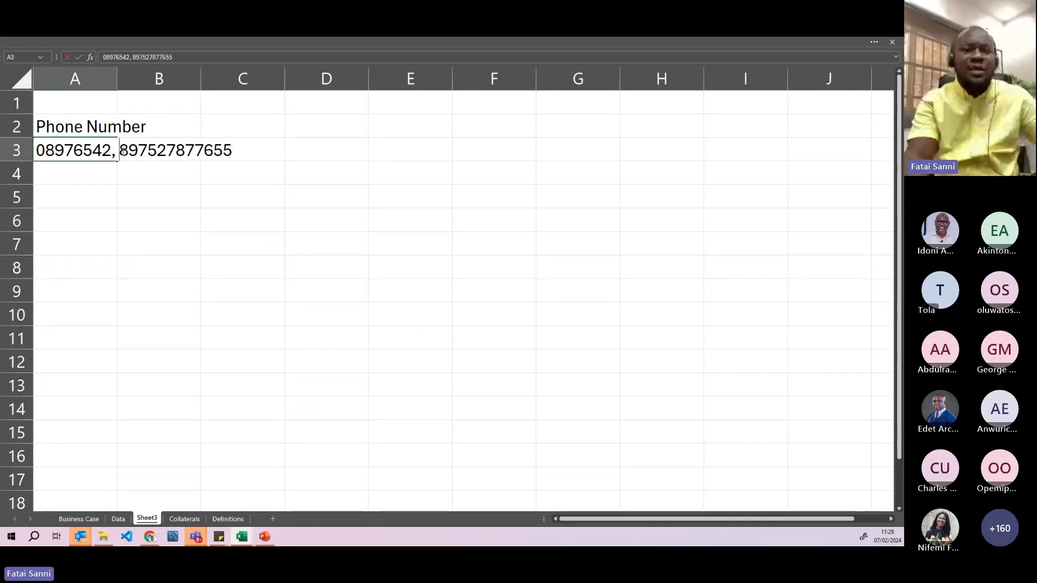
pyautogui.write('0')
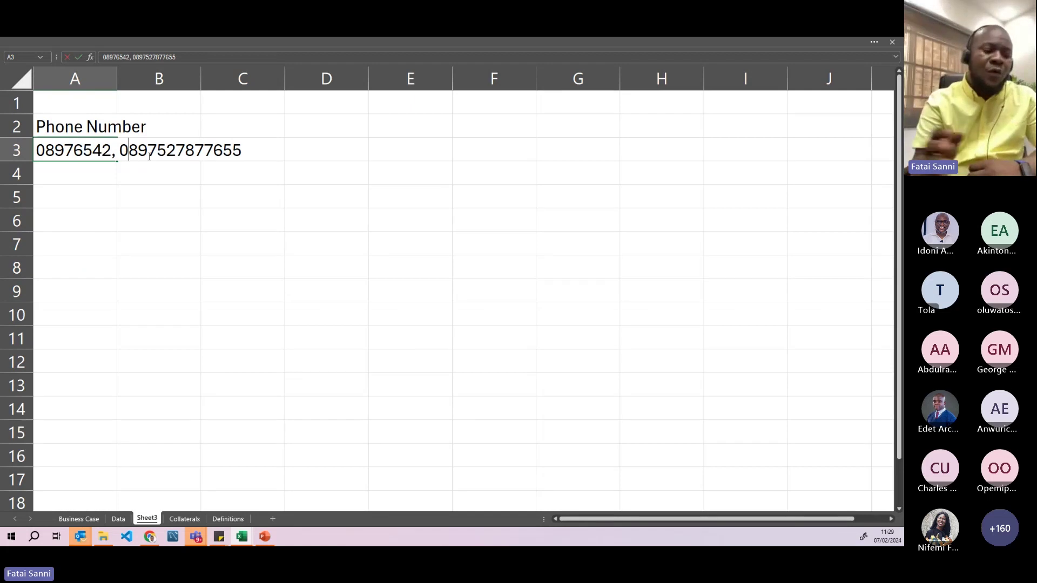
pyautogui.press('Return')
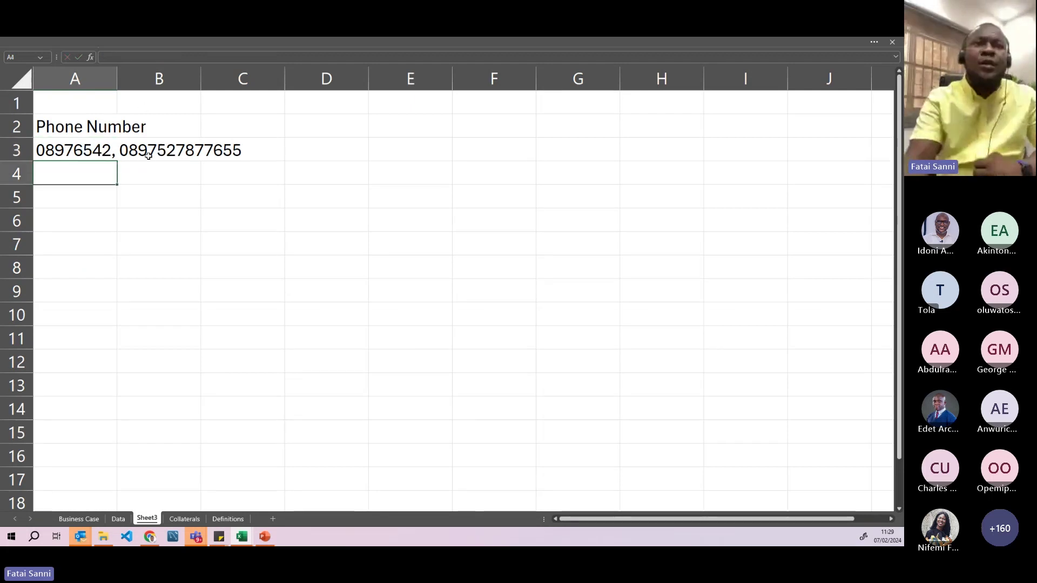
# - Widen column A and fill A3's phone-number pair down through A15
pyautogui.moveTo(117, 84); pyautogui.dragTo(309, 81)
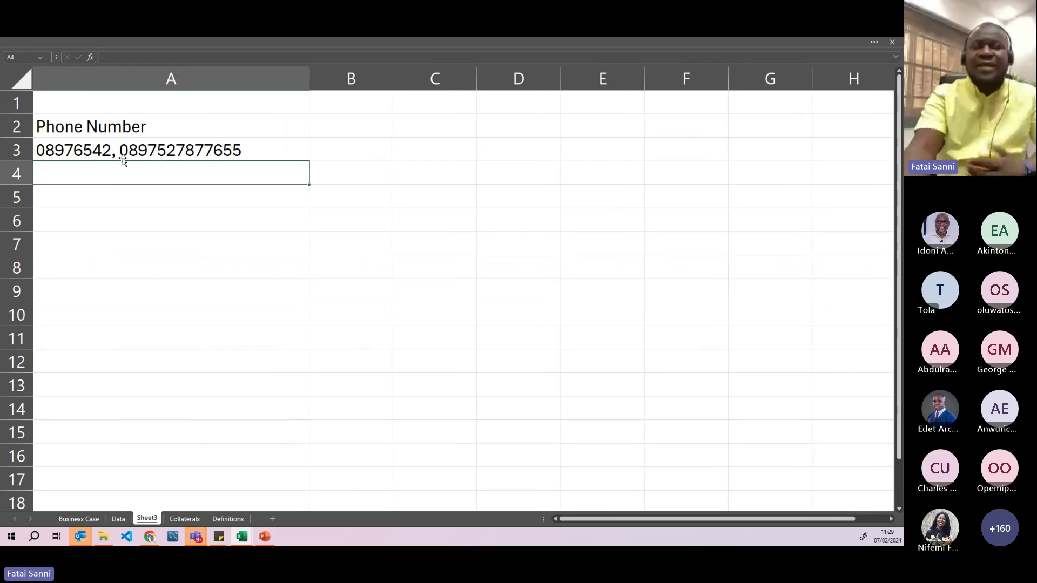
pyautogui.click(120, 82)
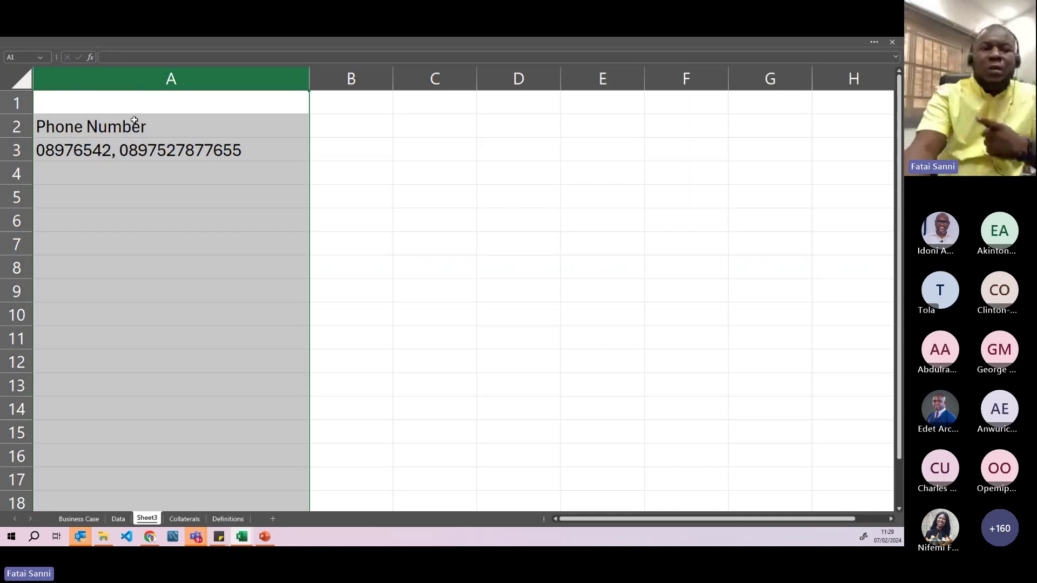
pyautogui.click(102, 156)
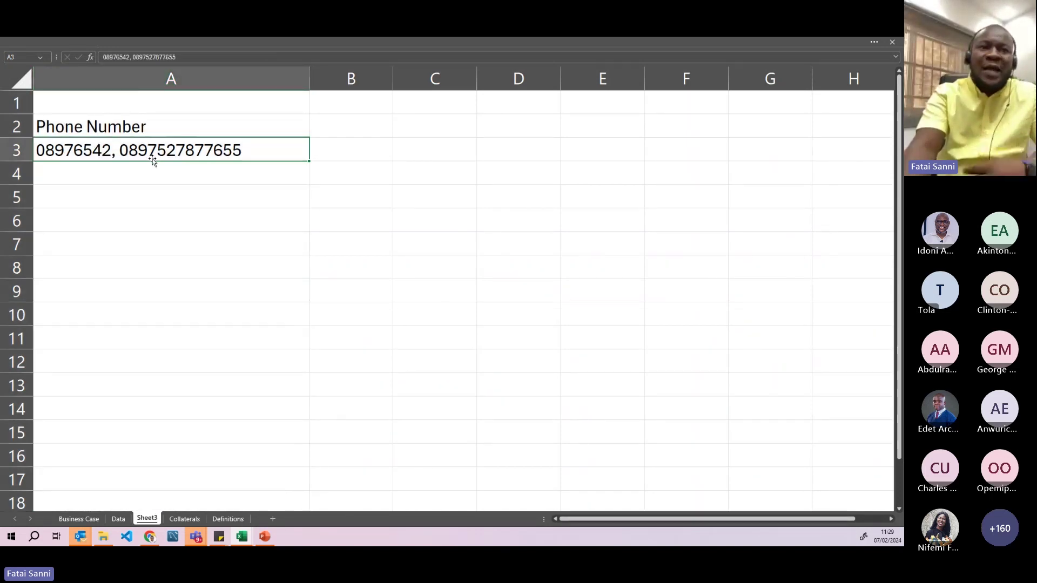
pyautogui.moveTo(153, 146); pyautogui.dragTo(139, 471)
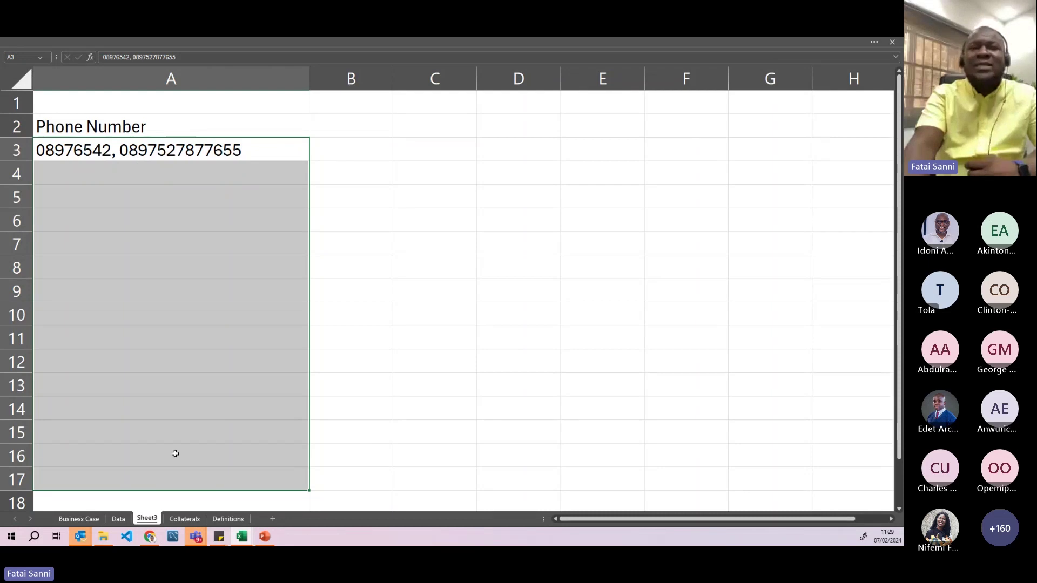
pyautogui.click(232, 153)
pyautogui.moveTo(312, 161); pyautogui.dragTo(261, 440)
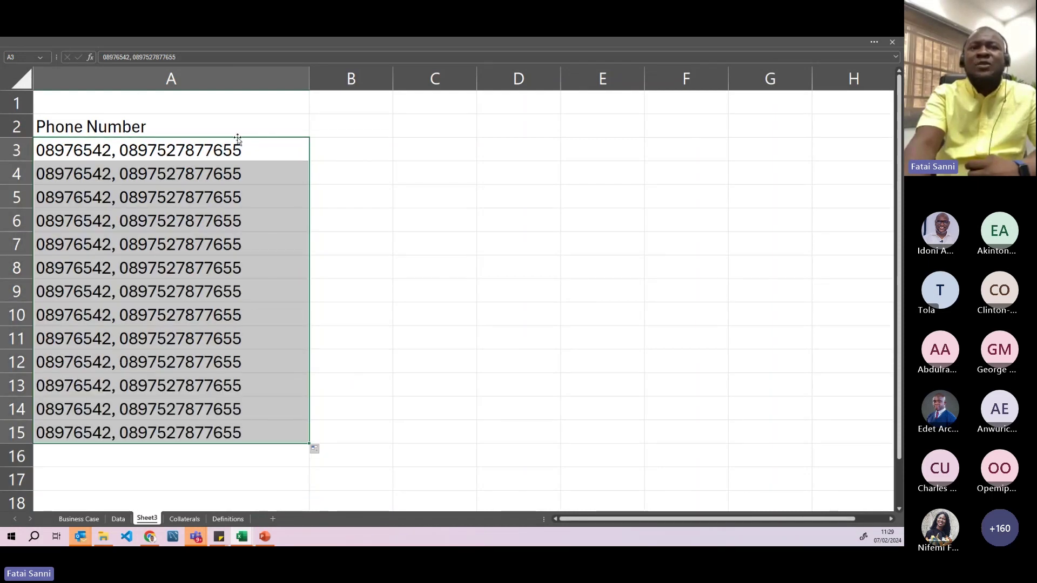
pyautogui.click(190, 79)
pyautogui.click(351, 79)
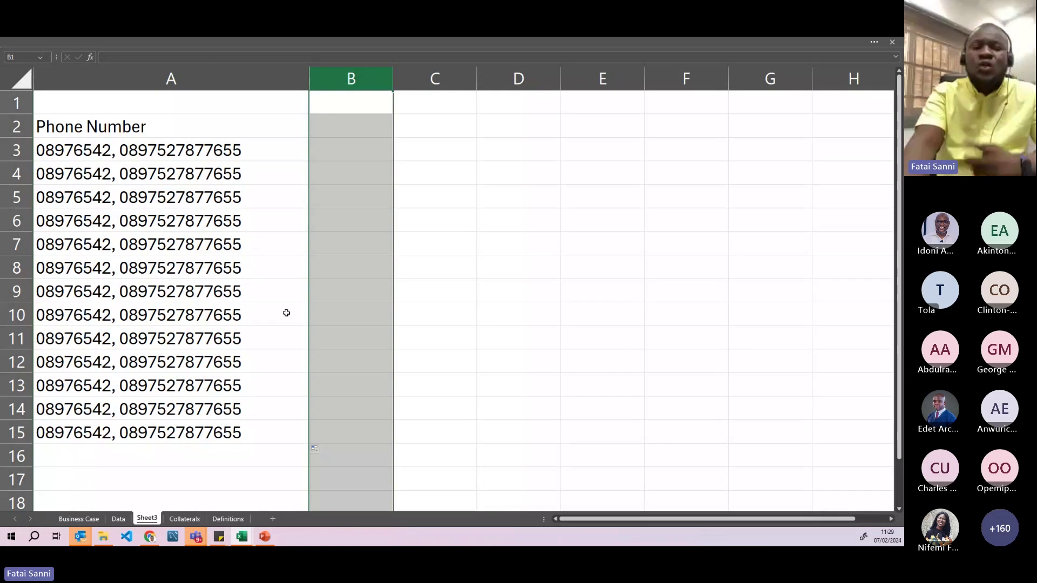
# - Return to the Data sheet at column A and select the first employee's name and row 2 record
pyautogui.click(118, 520)
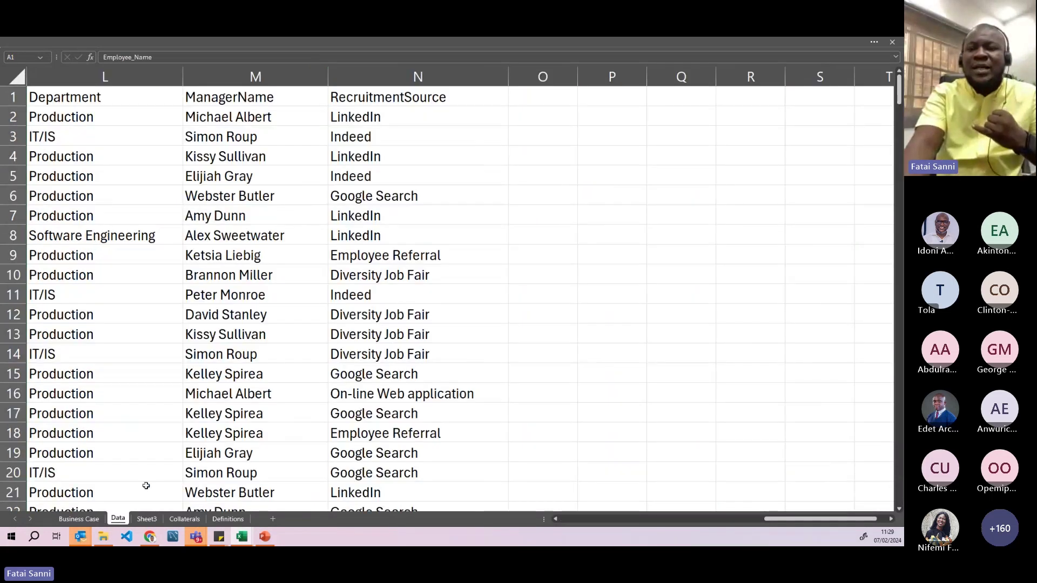
pyautogui.moveTo(773, 523); pyautogui.dragTo(567, 522)
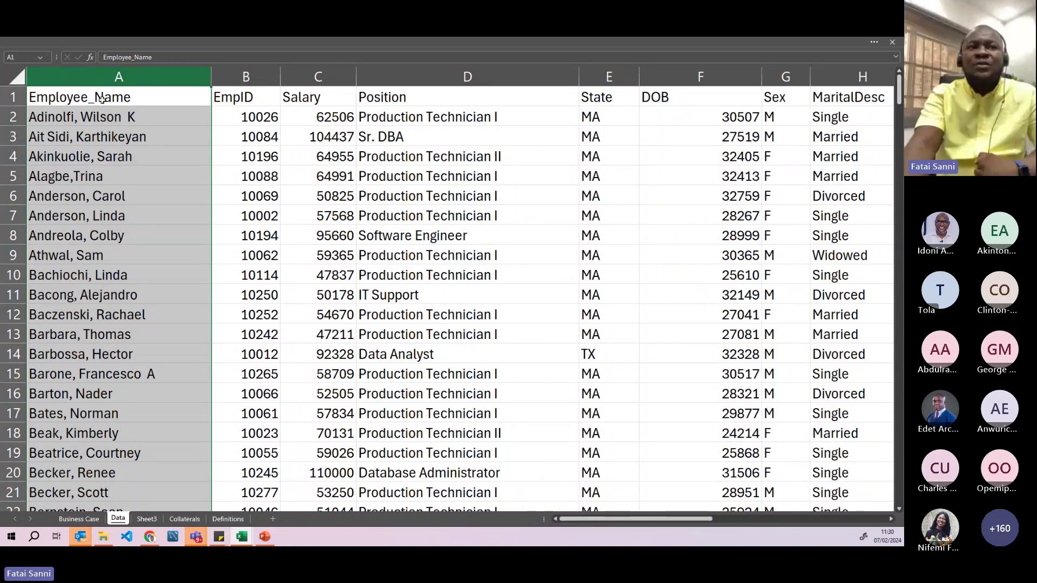
pyautogui.click(60, 119)
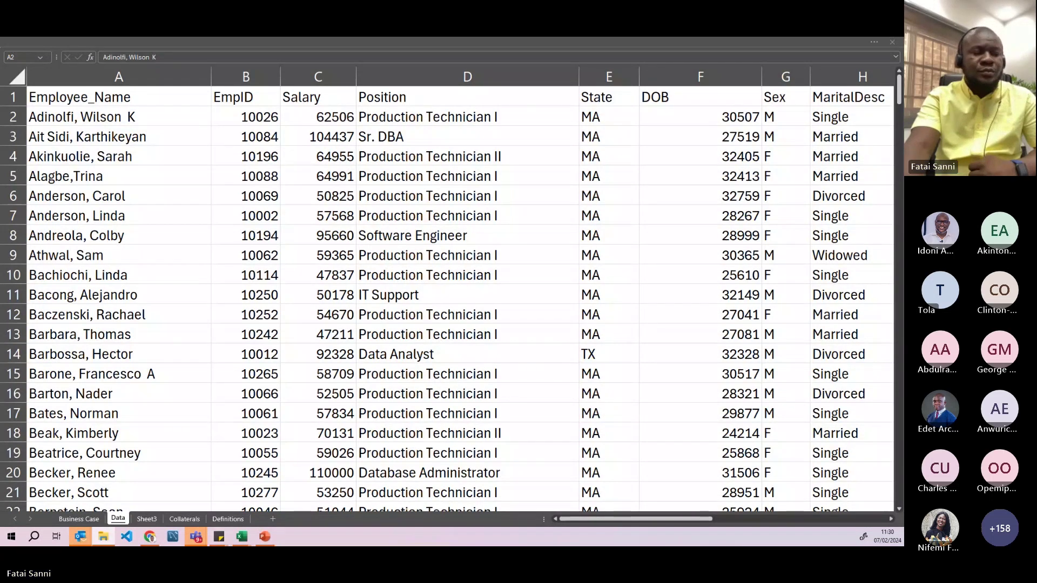
pyautogui.click(119, 117)
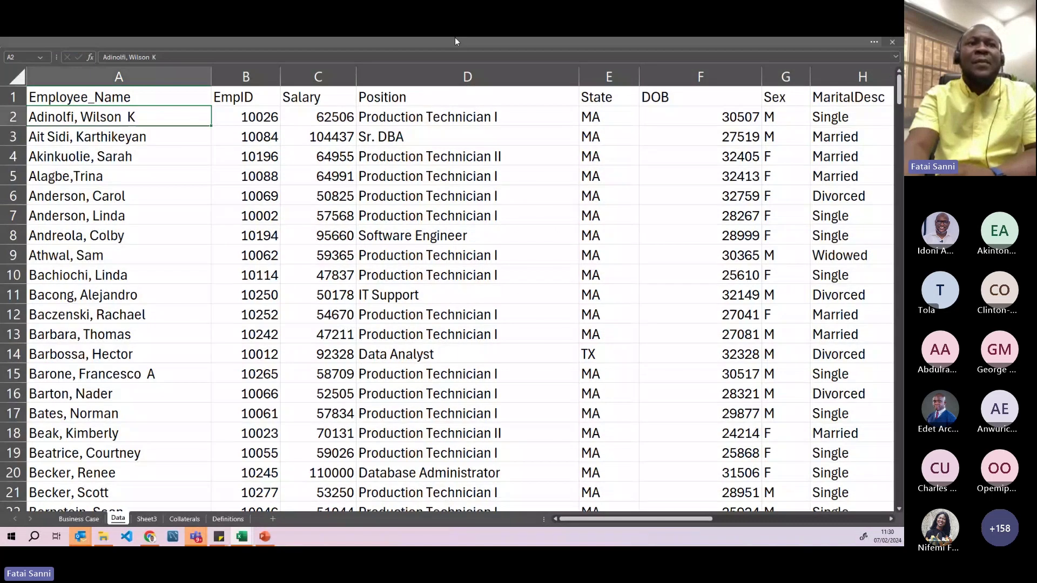
pyautogui.click(13, 116)
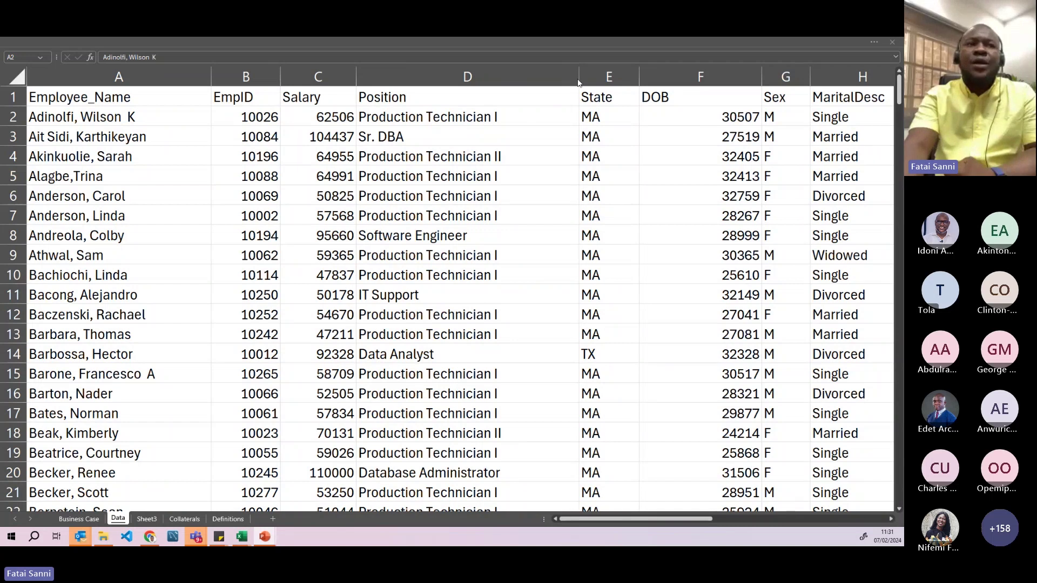
pyautogui.click(17, 117)
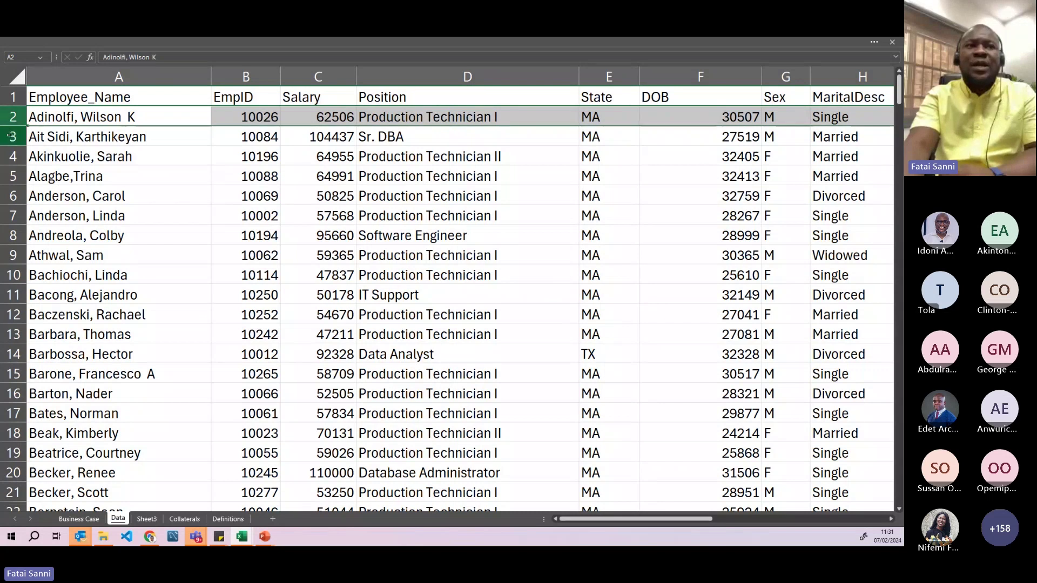
# - Select employee rows 3 to 6 and the range C4:D6, then start the F5 slide show
pyautogui.click(12, 137)
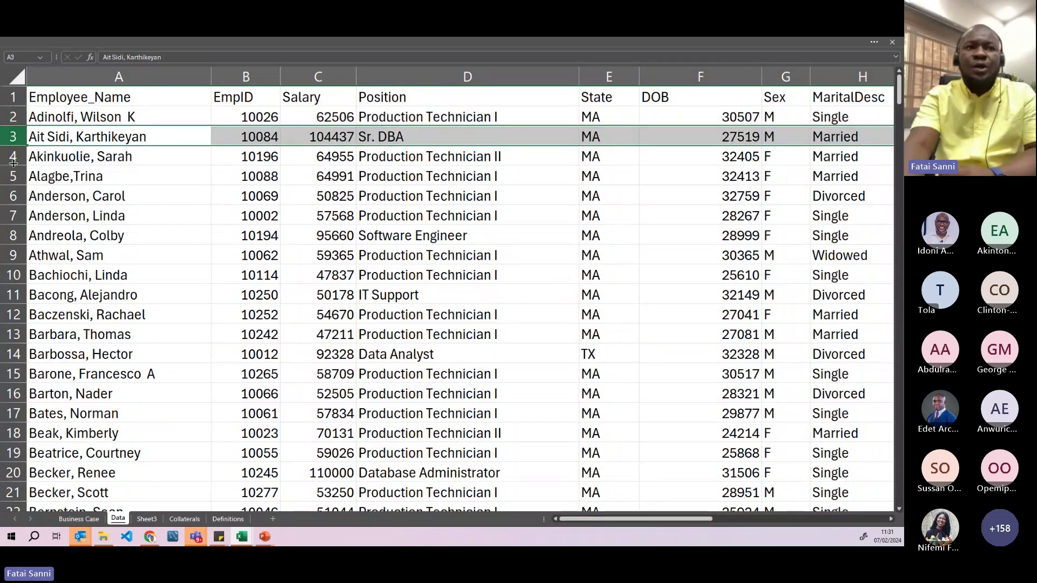
pyautogui.click(12, 157)
pyautogui.click(12, 177)
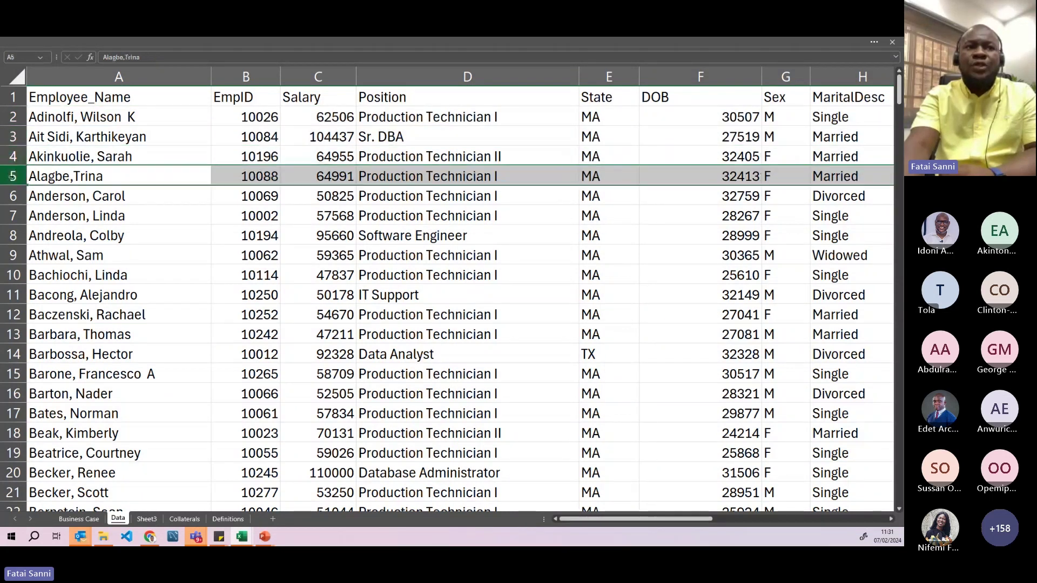
pyautogui.click(14, 196)
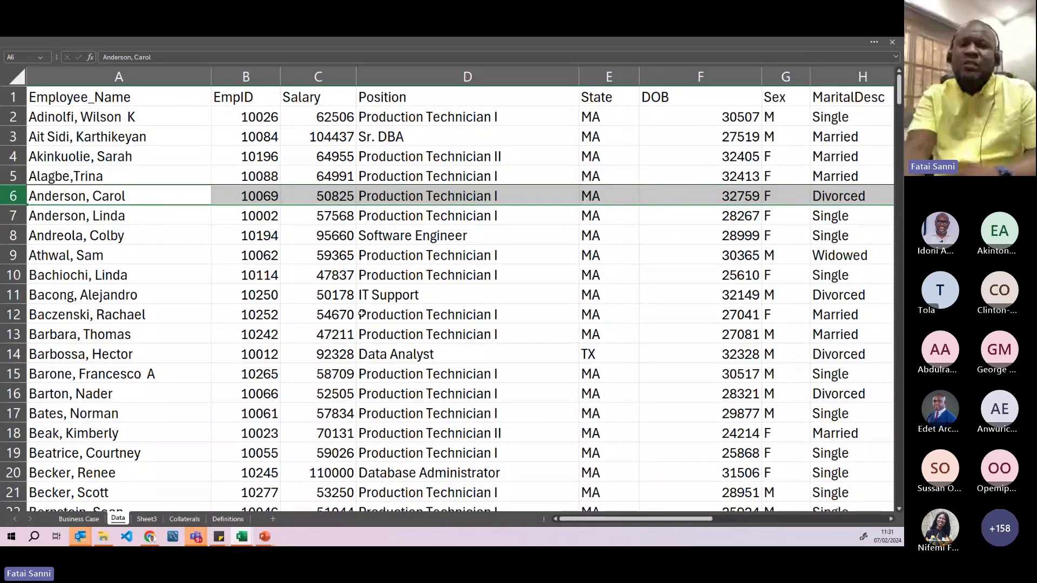
pyautogui.click(339, 309)
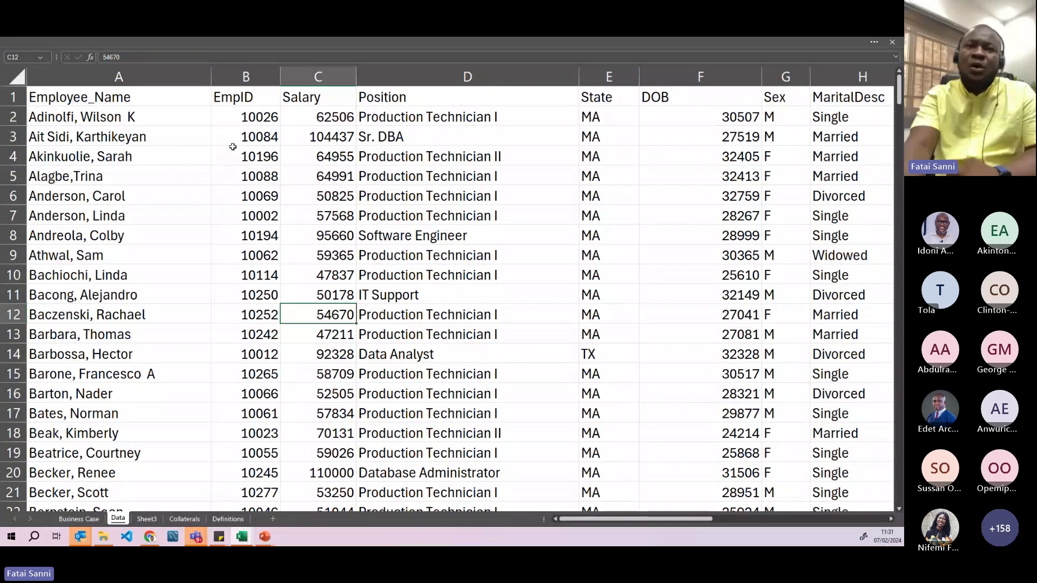
pyautogui.moveTo(338, 156); pyautogui.dragTo(432, 197)
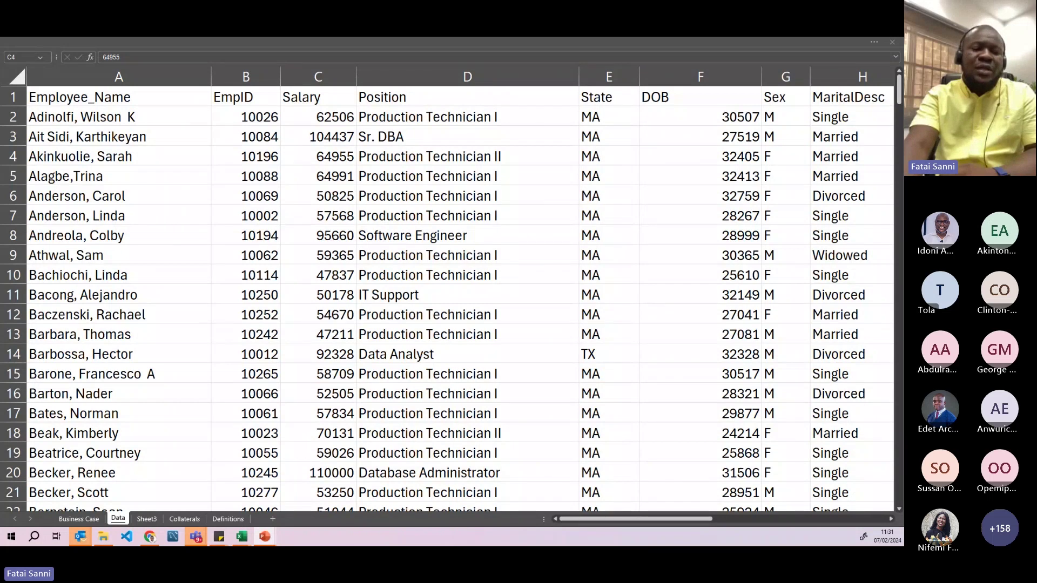
pyautogui.press('F5')
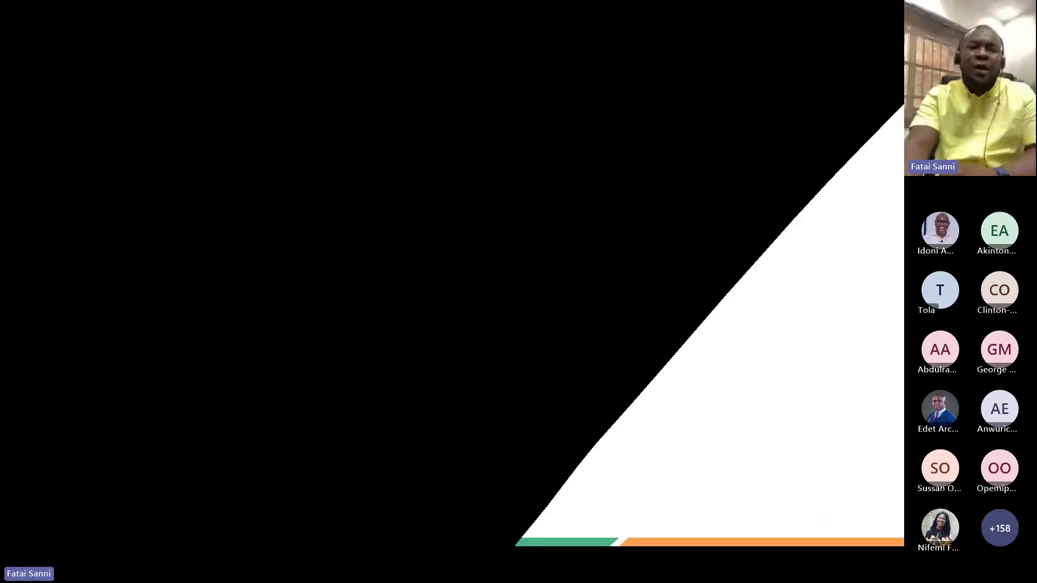
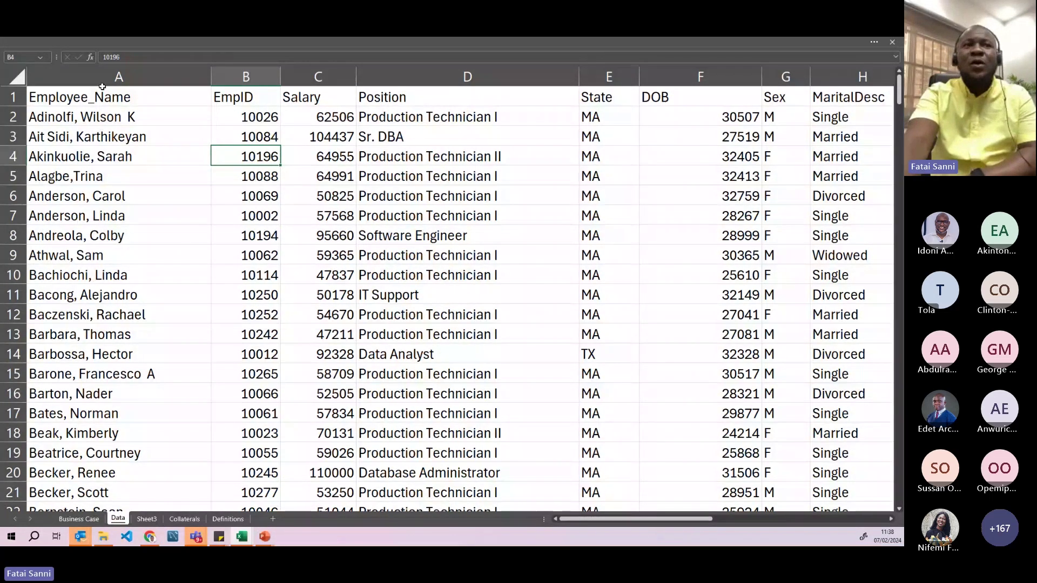
# - Select the EmpID column, the first employee row and the whole sheet, then switch to PowerPoint
pyautogui.moveTo(101, 81); pyautogui.dragTo(243, 77)
pyautogui.click(238, 78)
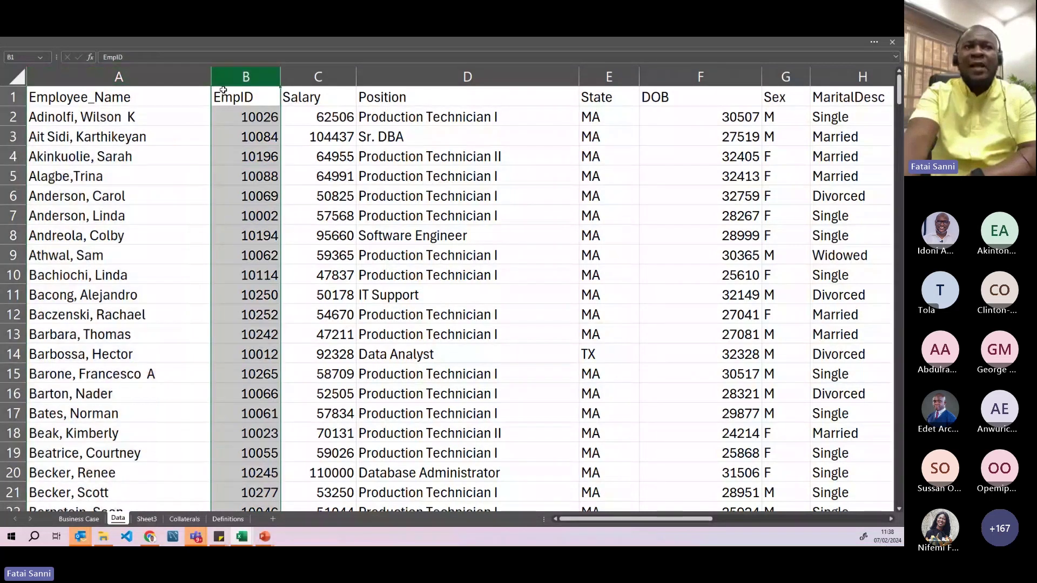
pyautogui.click(13, 116)
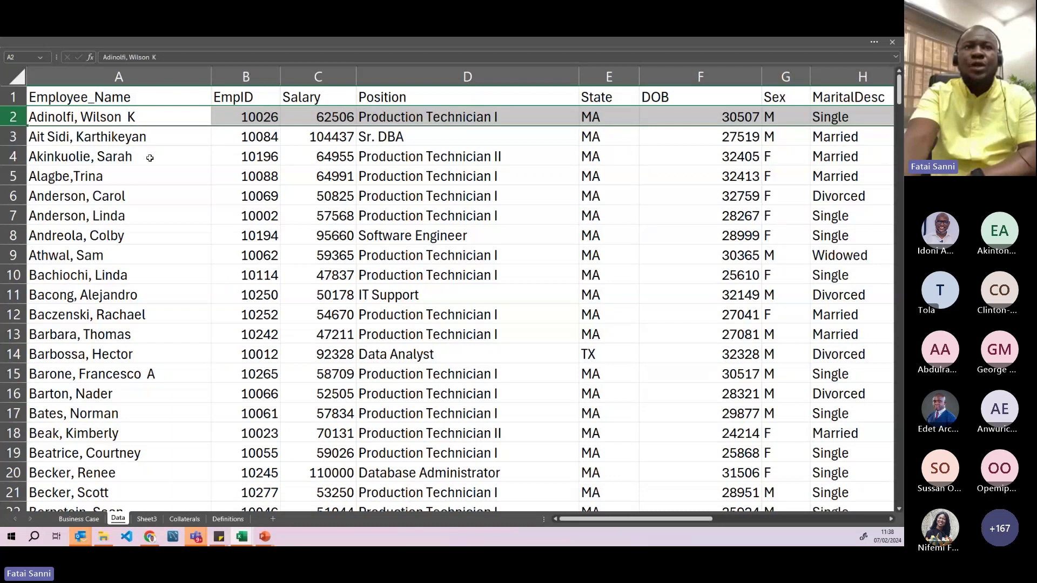
pyautogui.hotkey('ctrl', 'a')
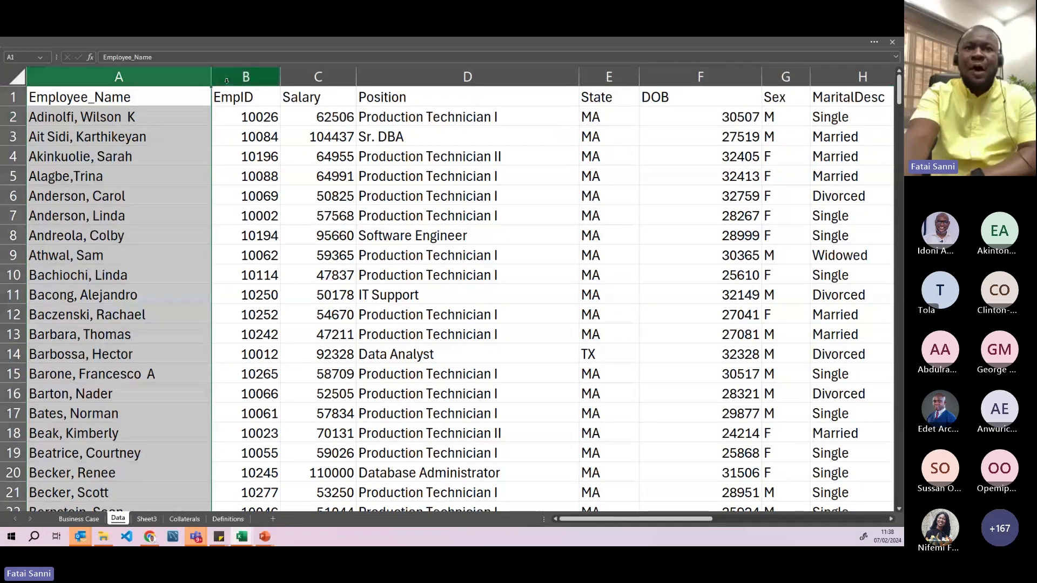
pyautogui.click(327, 140)
pyautogui.click(248, 78)
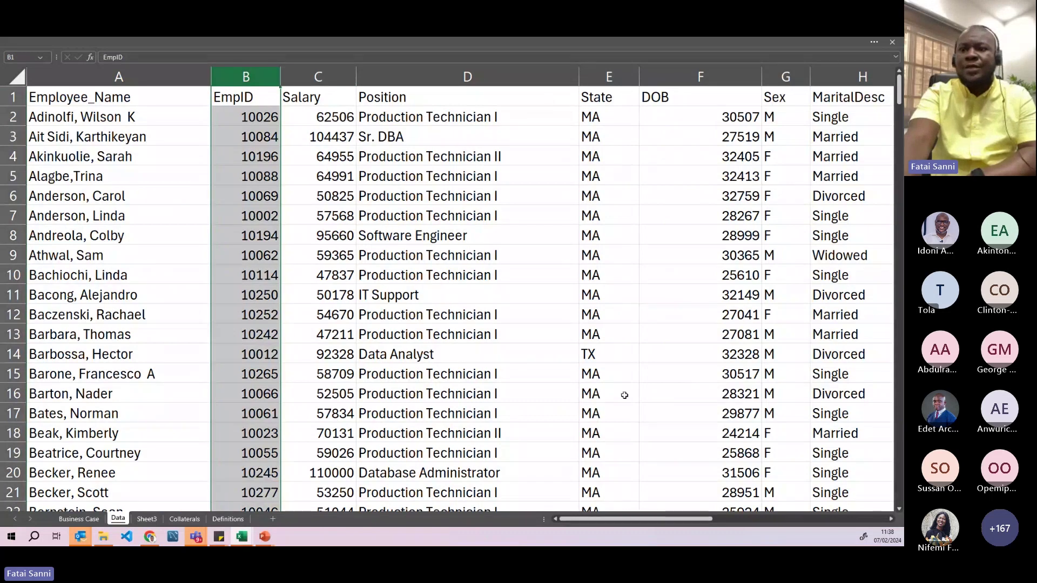
pyautogui.hscroll(2, 468, 384)
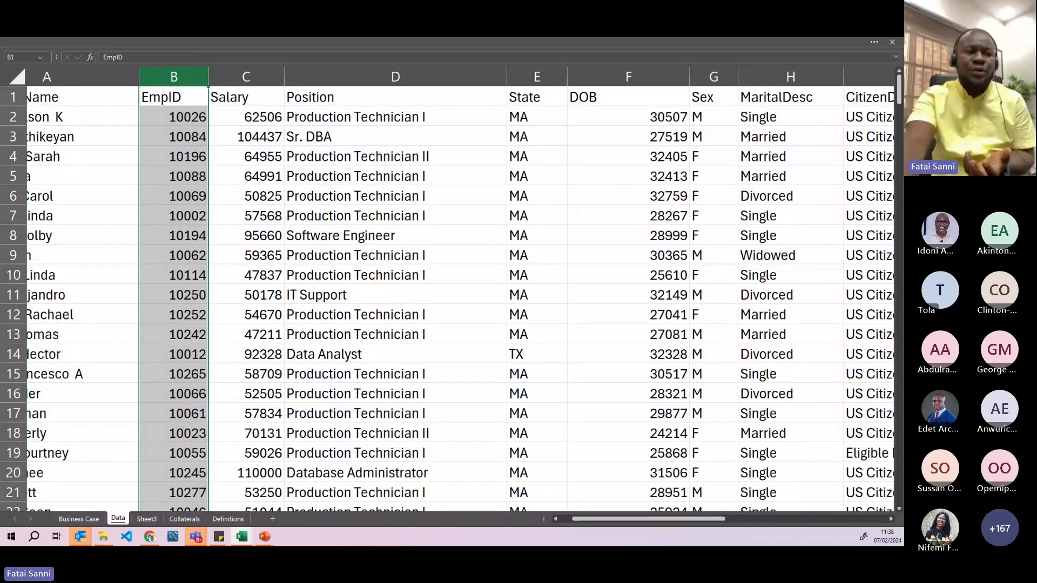
pyautogui.hotkey('alt', 'Tab')
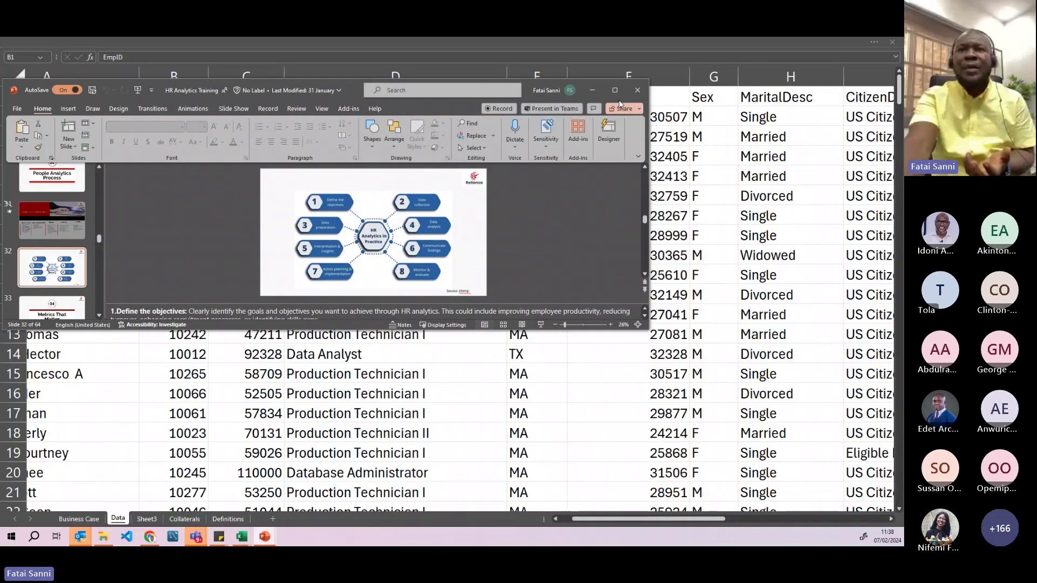
# - Maximize PowerPoint, enlarge the HR Analytics in Practice slide over the notes, then minimize it
pyautogui.press('super+Up')
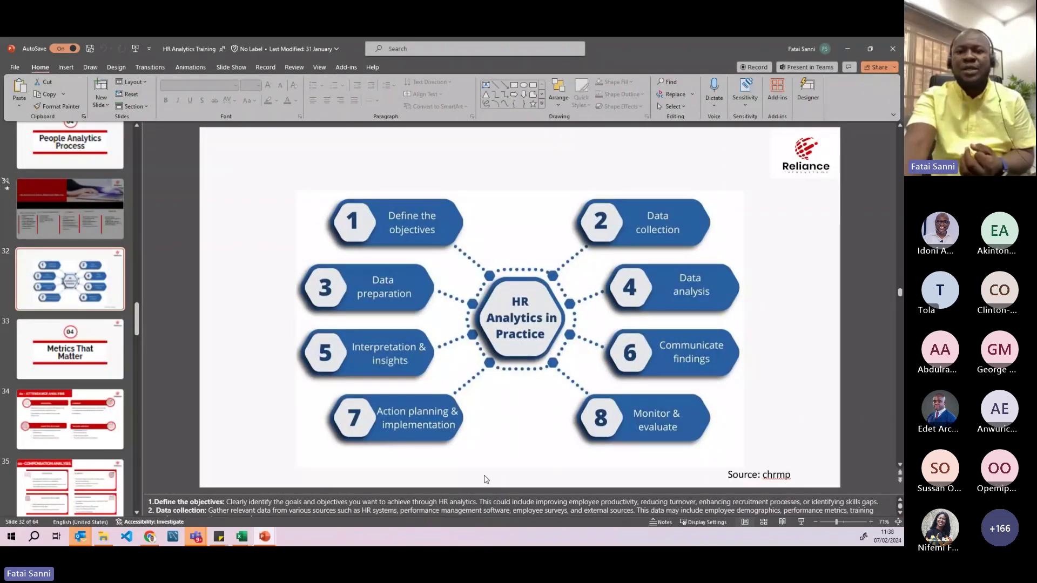
pyautogui.moveTo(481, 491); pyautogui.dragTo(476, 514)
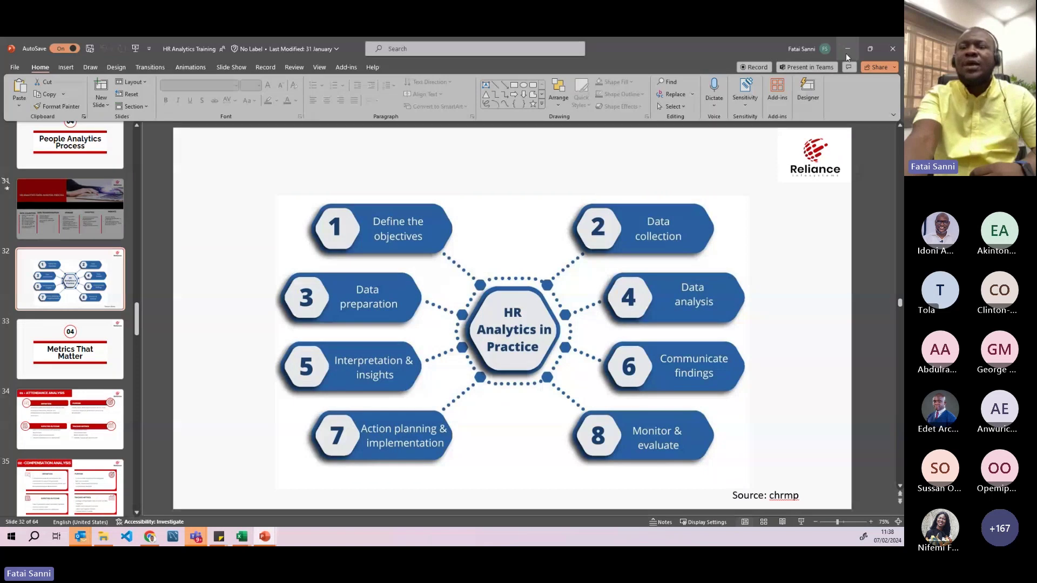
pyautogui.click(847, 56)
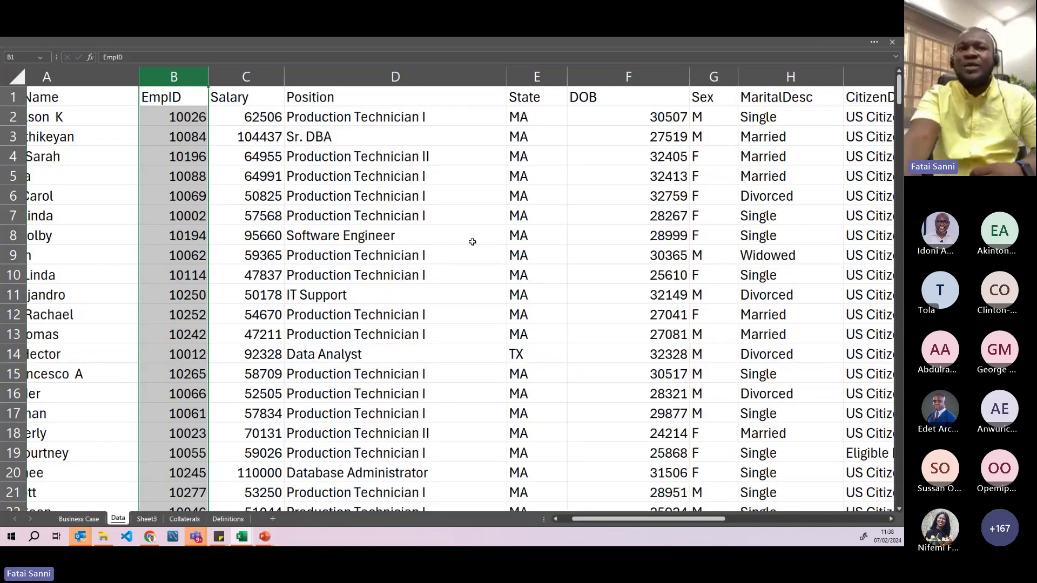
# - Select the Salary column and apply the Accounting number format
pyautogui.click(256, 229)
pyautogui.click(233, 104)
pyautogui.hotkey('ctrl', 'shift', 'Down')
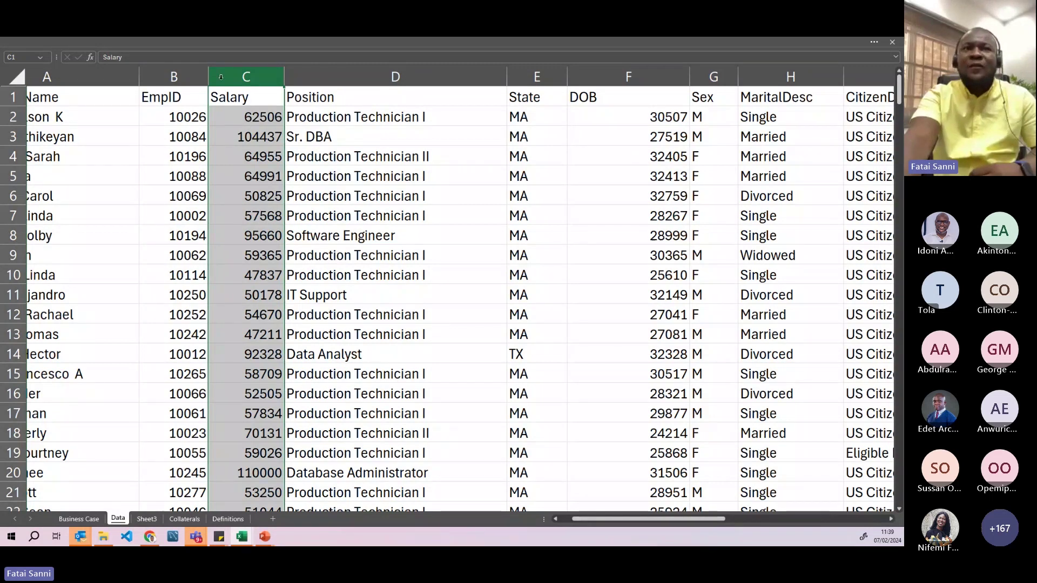
pyautogui.click(147, 46)
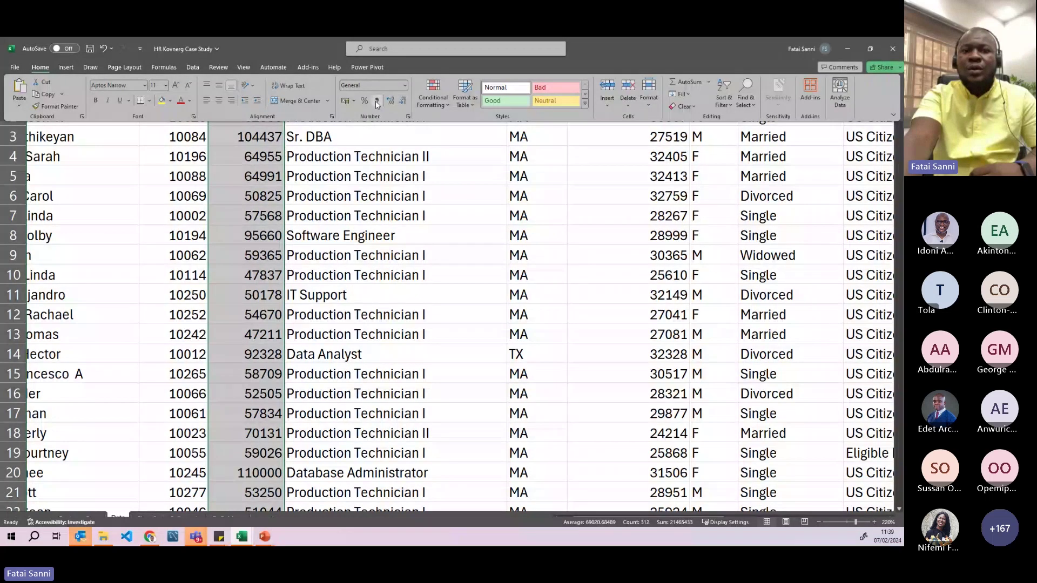
pyautogui.click(377, 102)
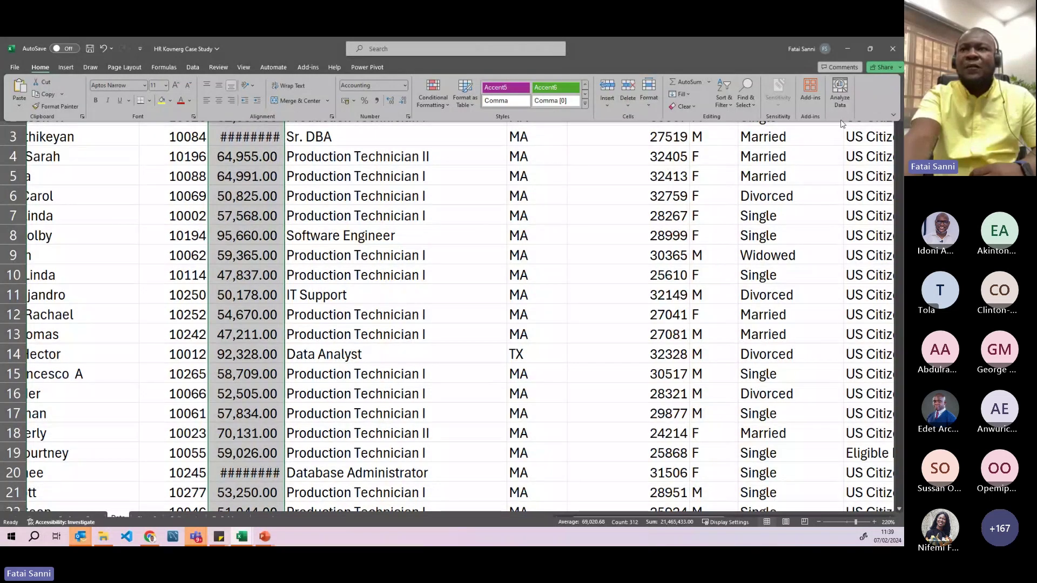
# - Set the ribbon to show tabs only and remove both decimal places from the salaries
pyautogui.click(893, 115)
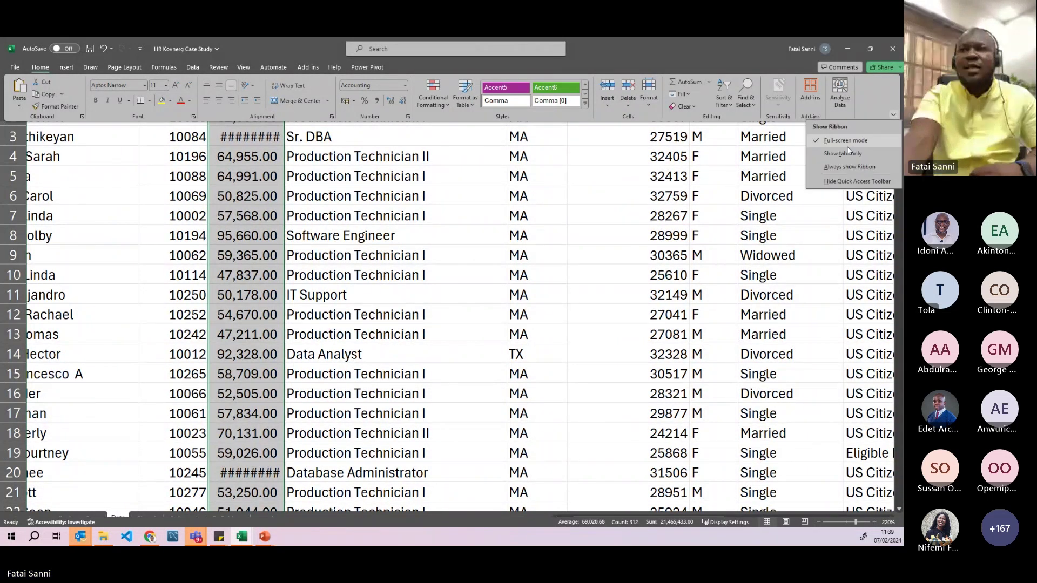
pyautogui.click(845, 154)
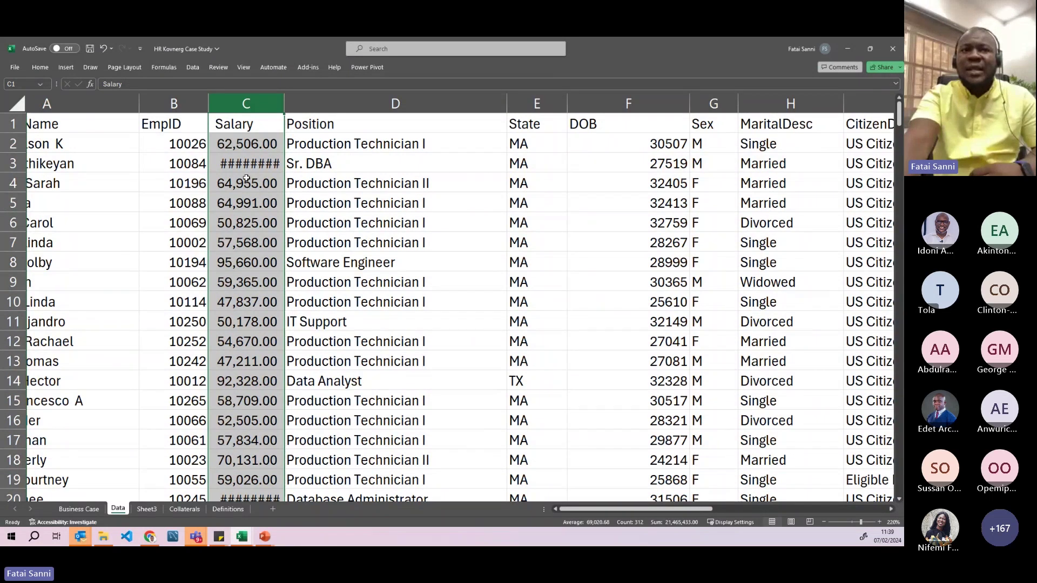
pyautogui.click(40, 67)
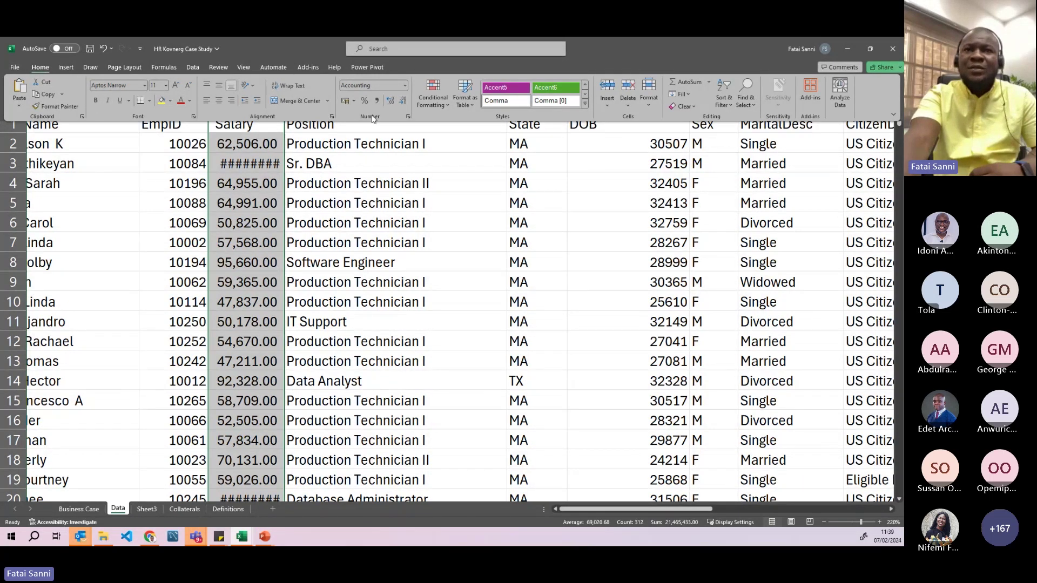
pyautogui.click(403, 104)
pyautogui.click(403, 104)
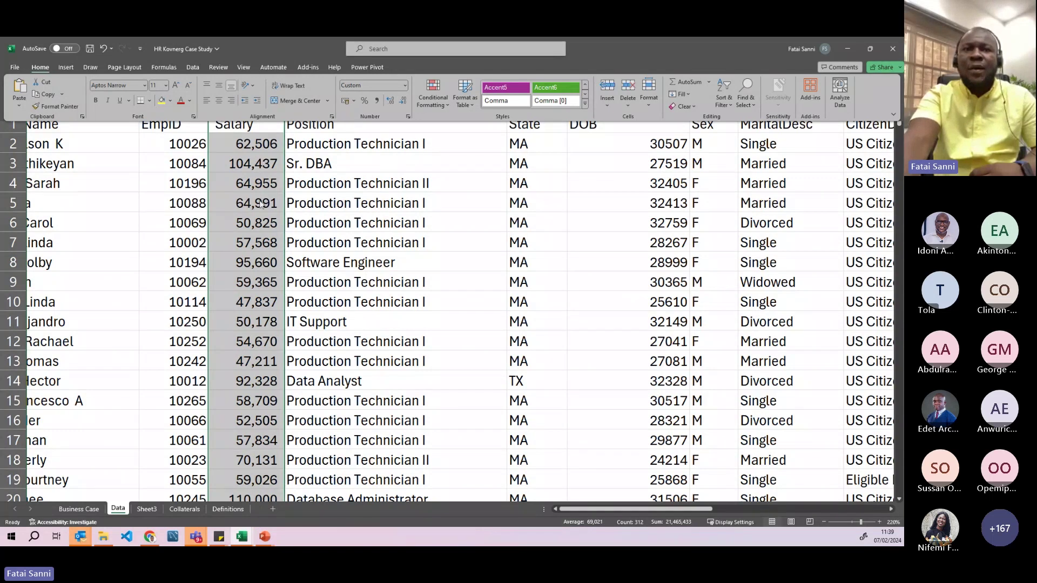
pyautogui.scroll(-3, 250, 243)
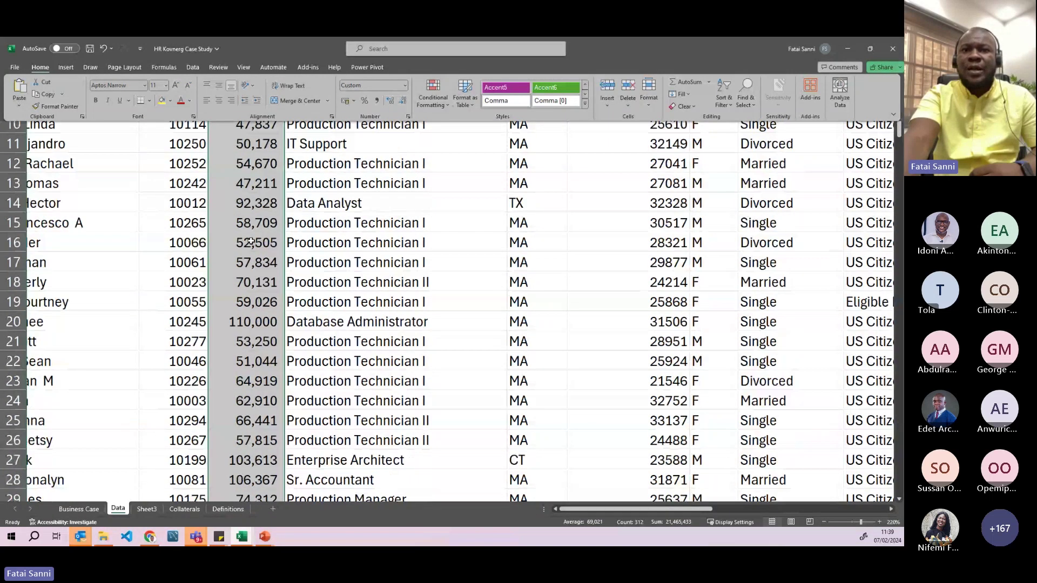
pyautogui.scroll(3, 251, 242)
pyautogui.click(412, 244)
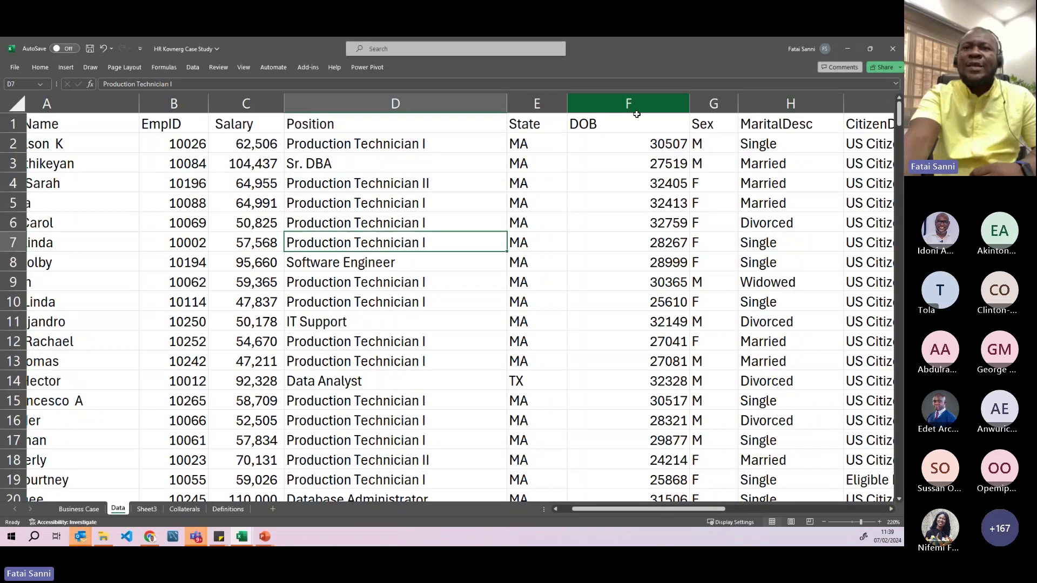
# - Apply the Short Date number format to the DOB column (column F)
pyautogui.click(635, 106)
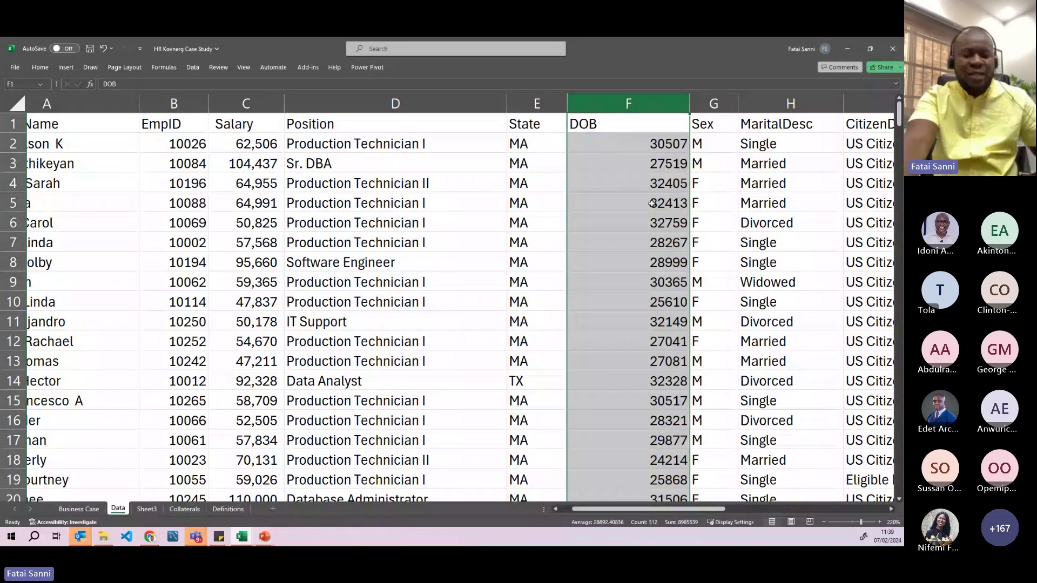
pyautogui.scroll(1, 724, 247)
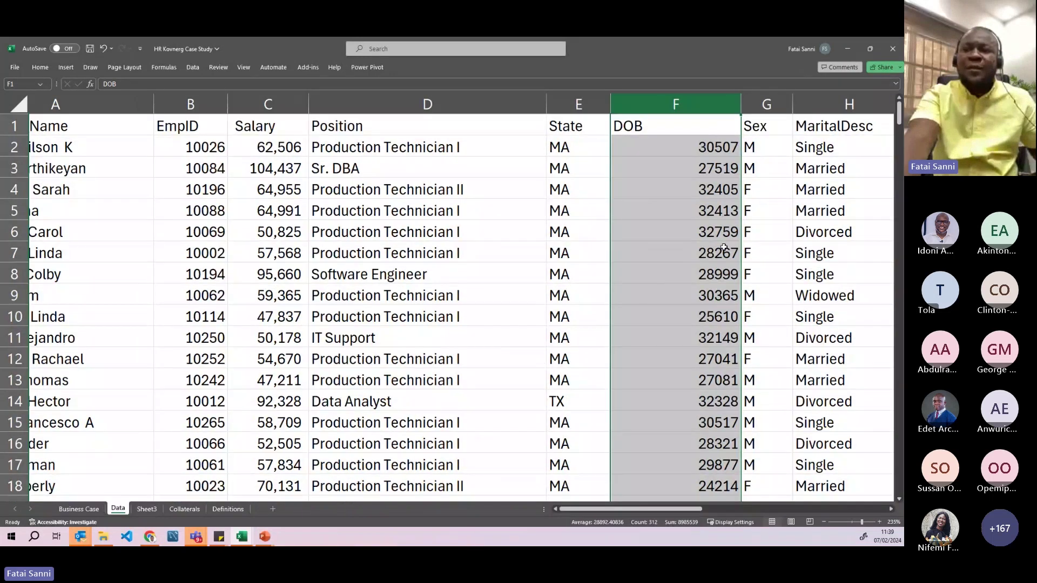
pyautogui.moveTo(644, 510); pyautogui.dragTo(679, 510)
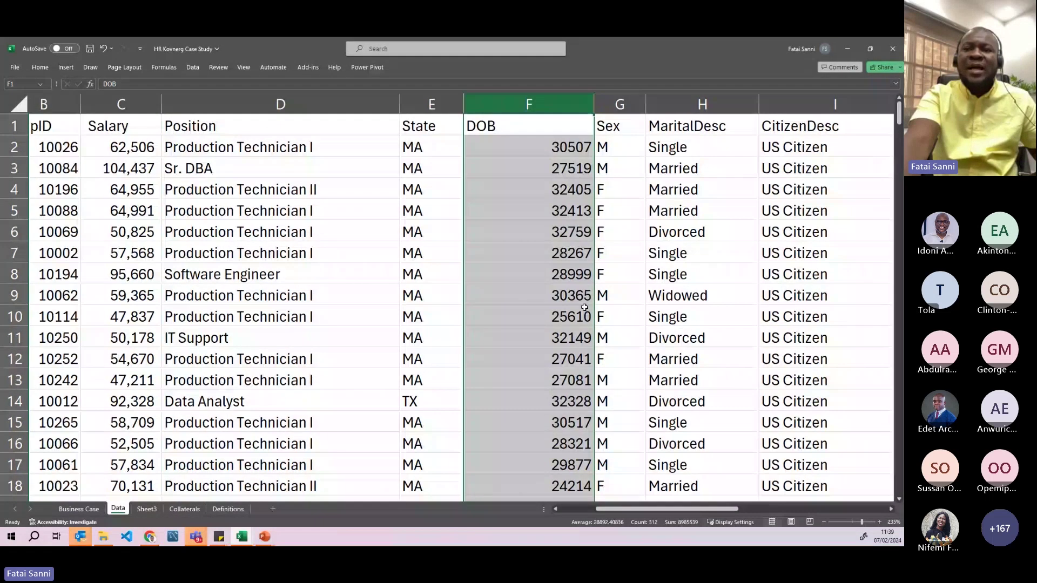
pyautogui.scroll(1, 585, 308)
pyautogui.moveTo(671, 512); pyautogui.dragTo(691, 508)
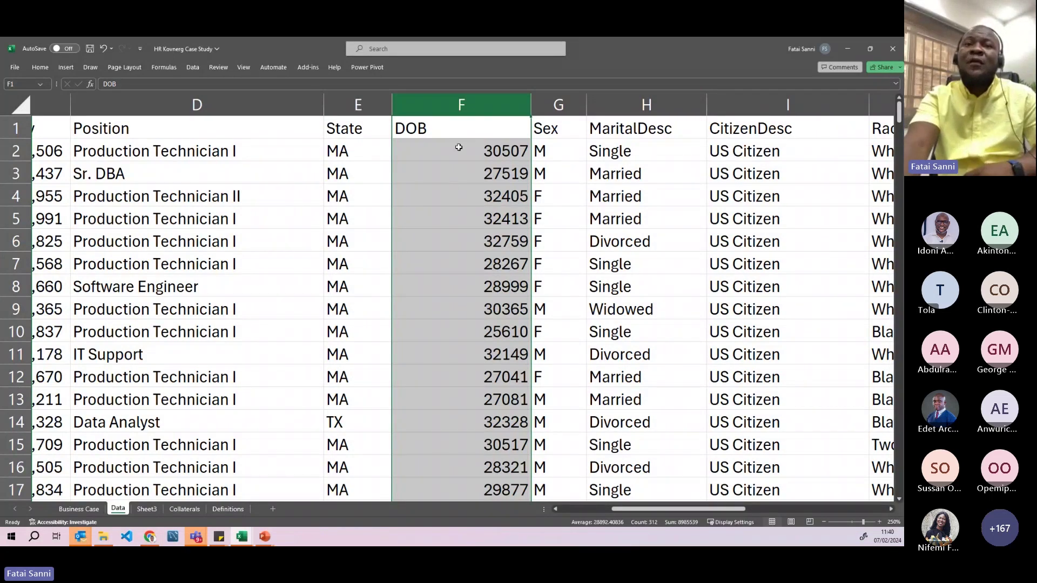
pyautogui.click(45, 67)
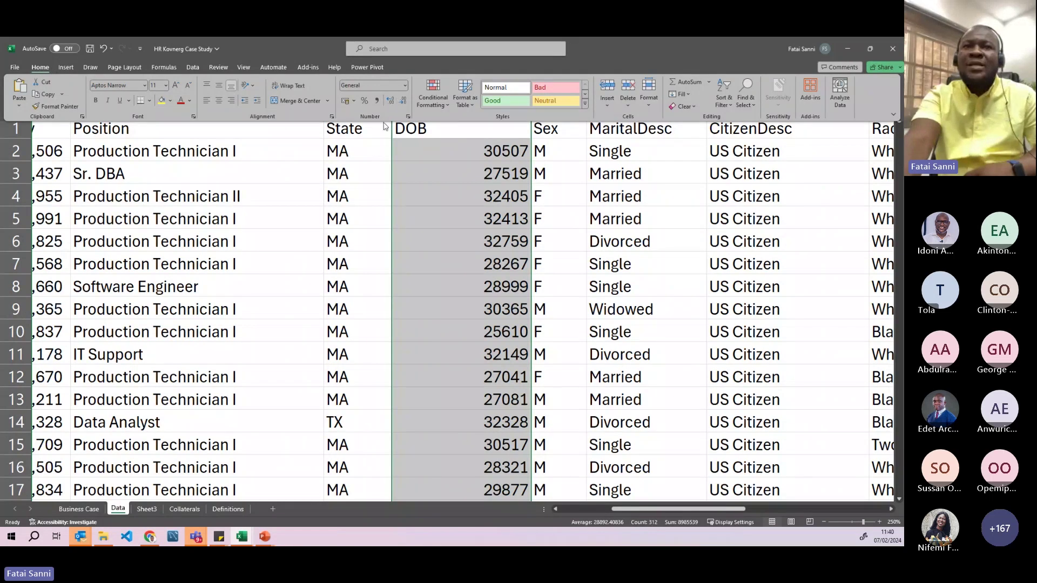
pyautogui.click(406, 86)
pyautogui.click(406, 87)
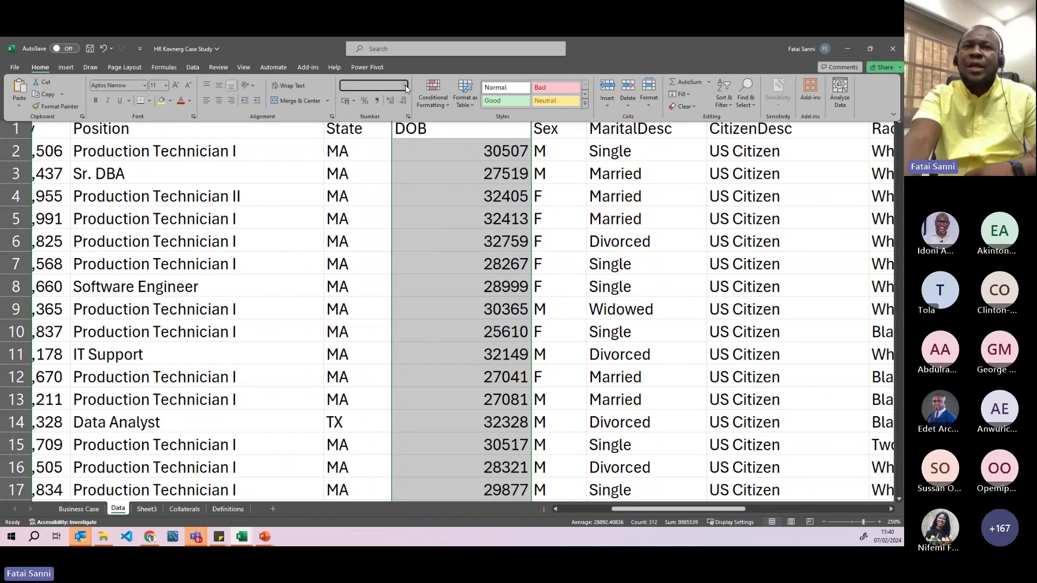
pyautogui.click(406, 86)
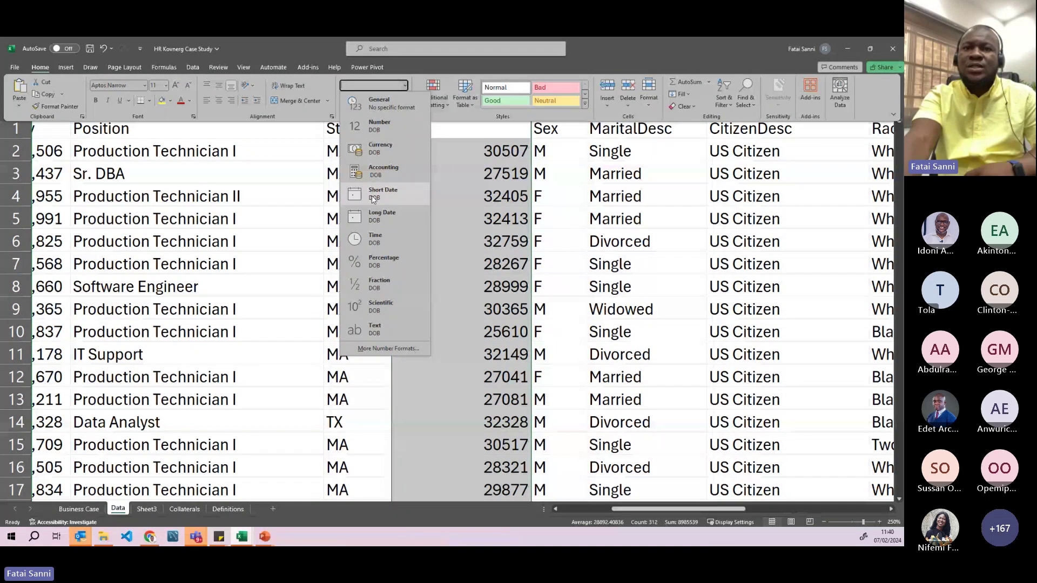
pyautogui.click(374, 195)
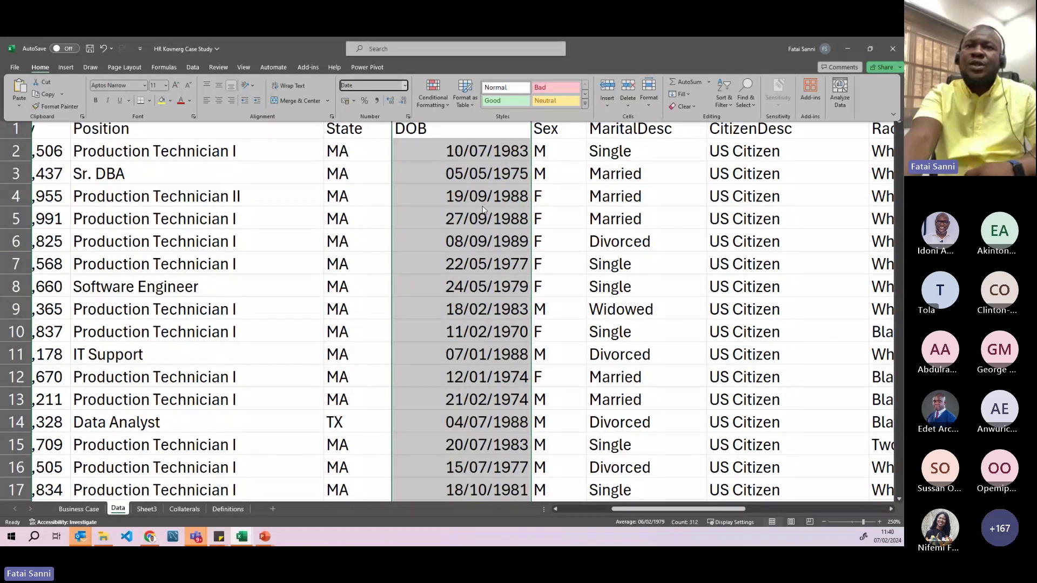
pyautogui.press('Down')
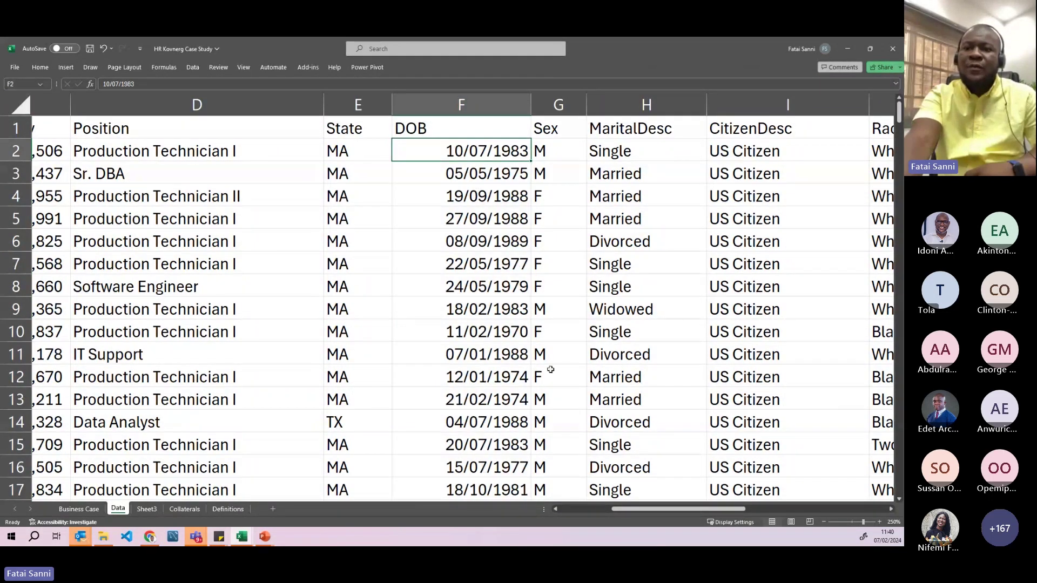
pyautogui.moveTo(623, 510); pyautogui.dragTo(735, 507)
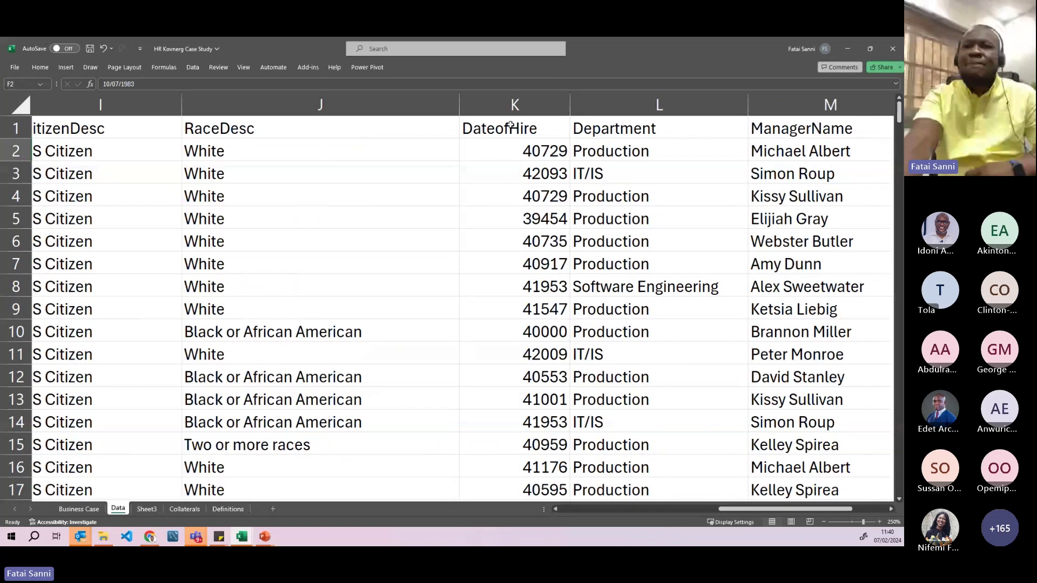
# - Format the DateofHire column as Short Date (e.g. 05/07/2011), then scroll back and pick cell D11
pyautogui.click(515, 104)
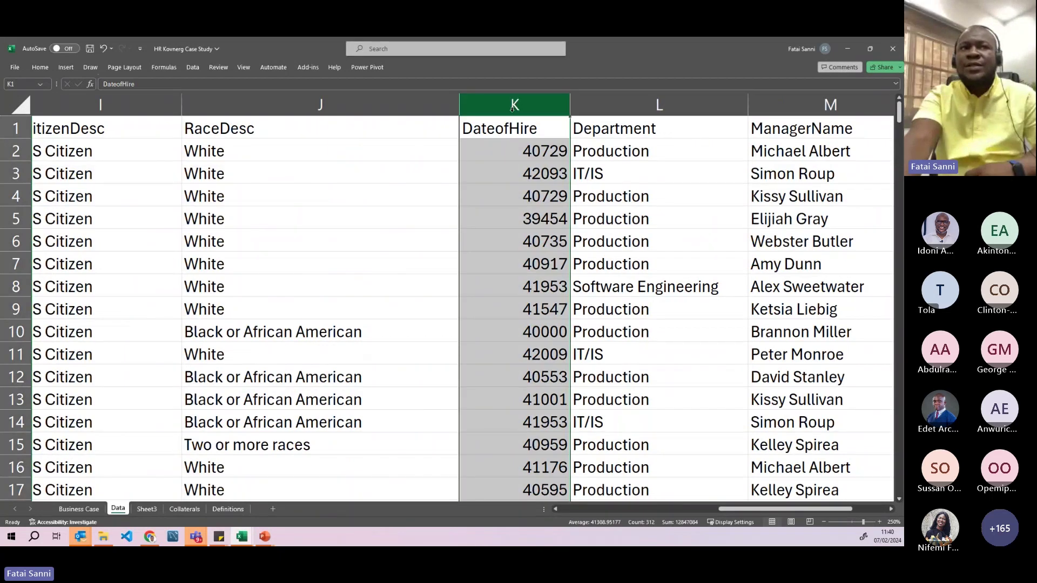
pyautogui.click(40, 67)
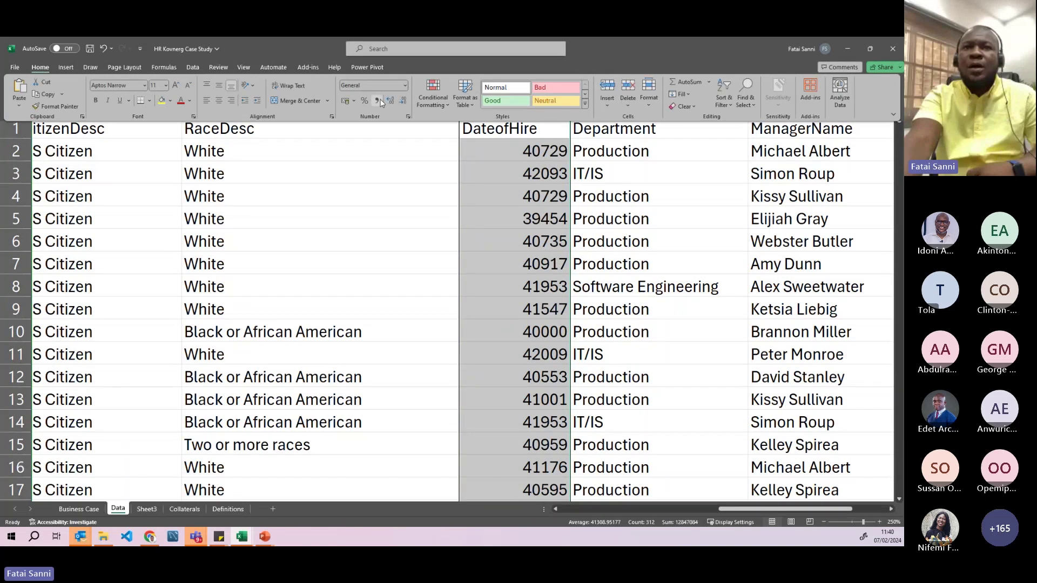
pyautogui.click(406, 91)
pyautogui.click(382, 198)
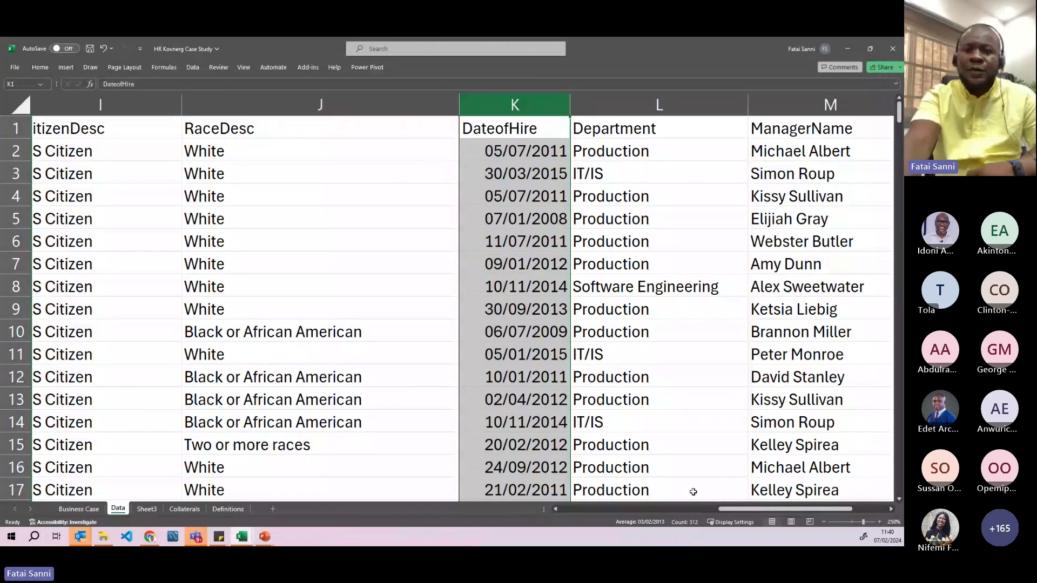
pyautogui.moveTo(724, 509); pyautogui.dragTo(594, 471)
pyautogui.click(429, 352)
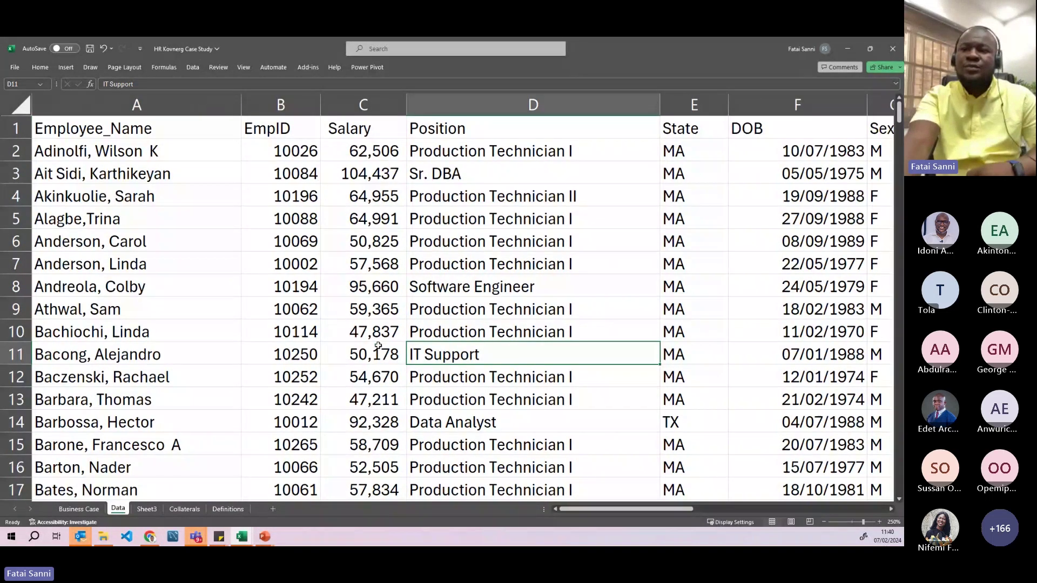
# - Narrow column F (DOB) to width 11.26 and check the first date, 10/07/1983
pyautogui.moveTo(627, 509); pyautogui.dragTo(638, 509)
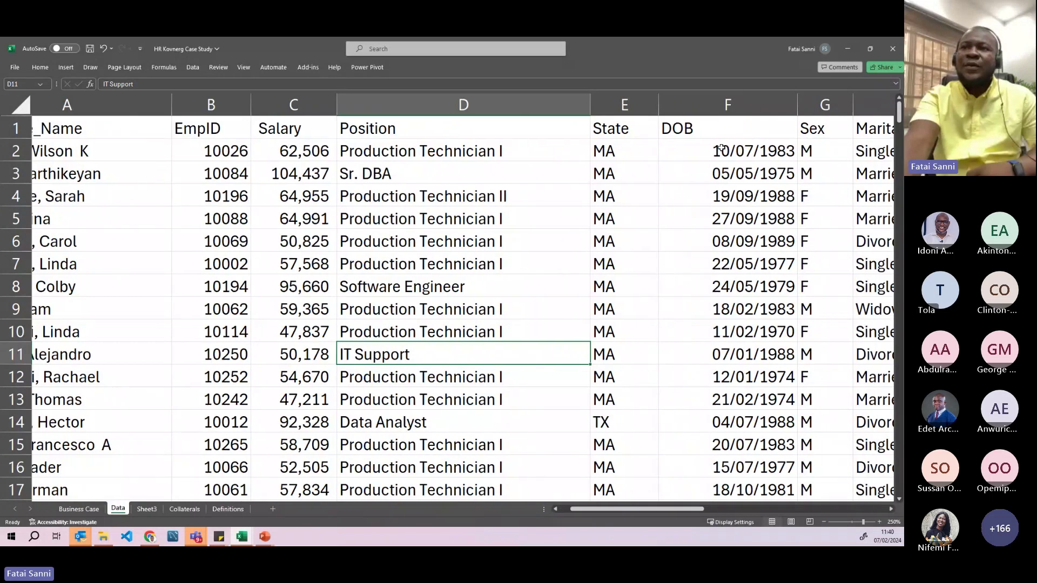
pyautogui.click(726, 105)
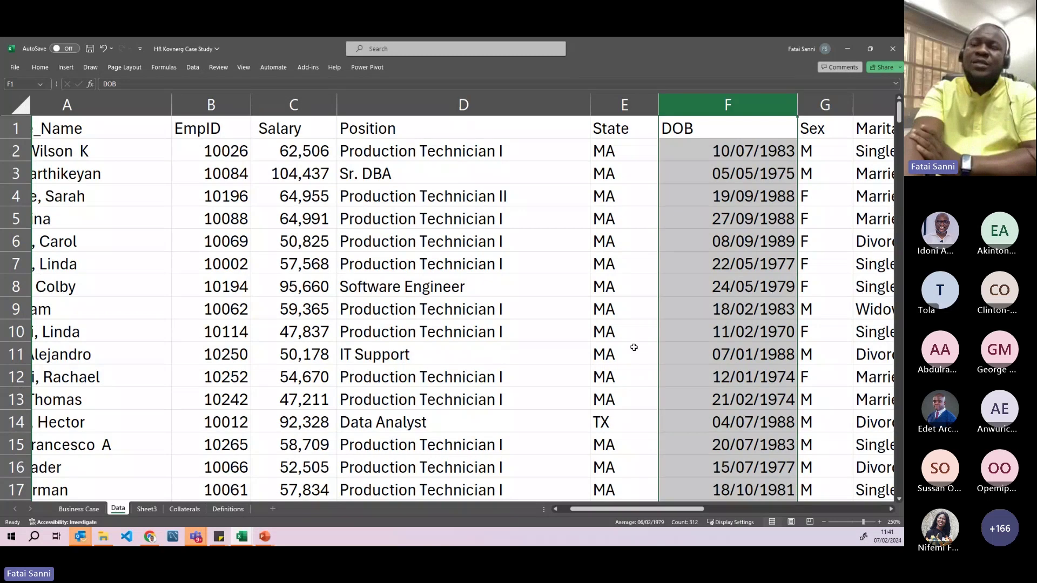
pyautogui.moveTo(797, 105); pyautogui.dragTo(762, 109)
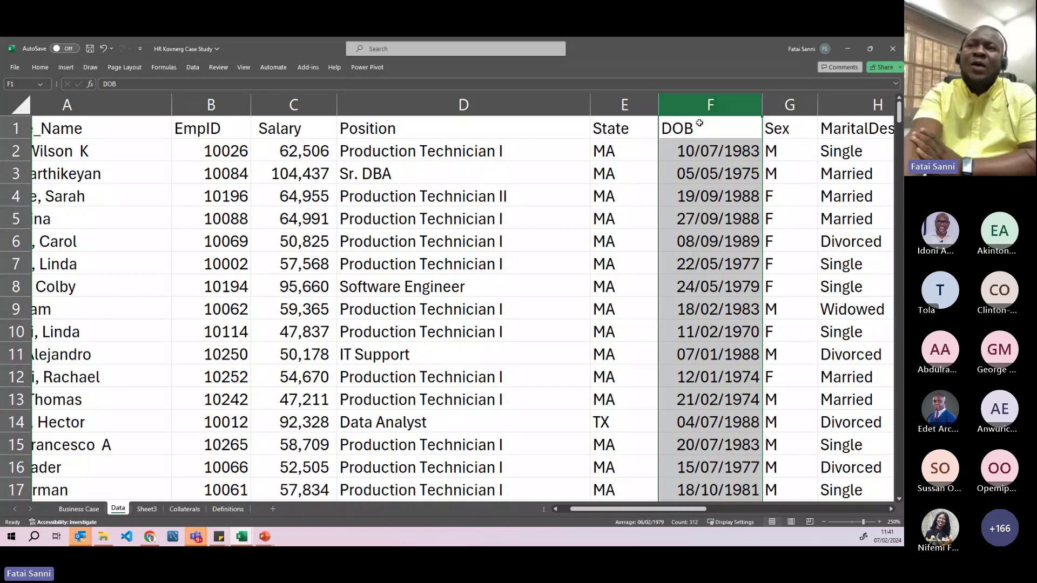
pyautogui.click(705, 155)
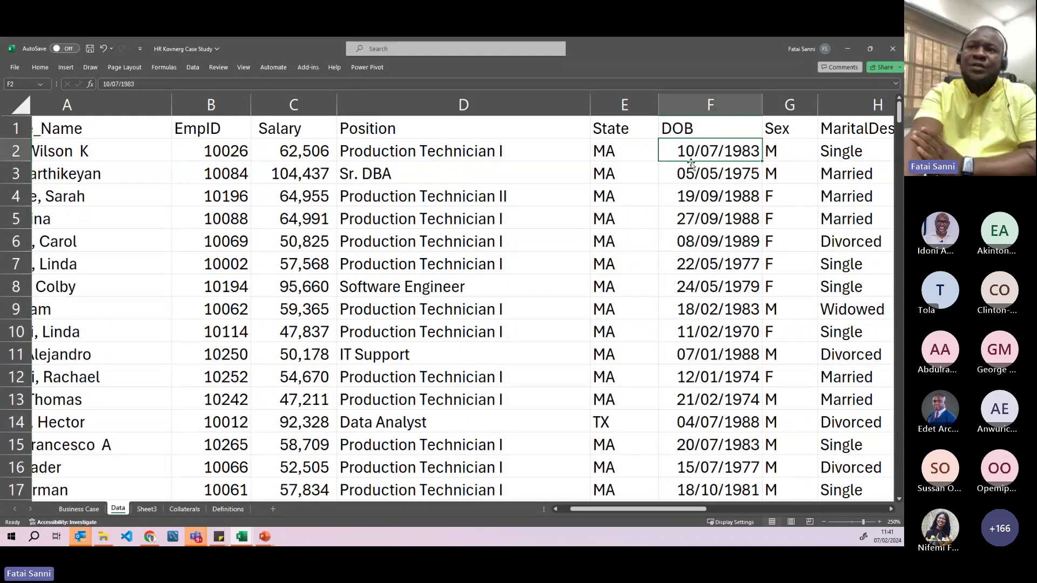
pyautogui.click(705, 105)
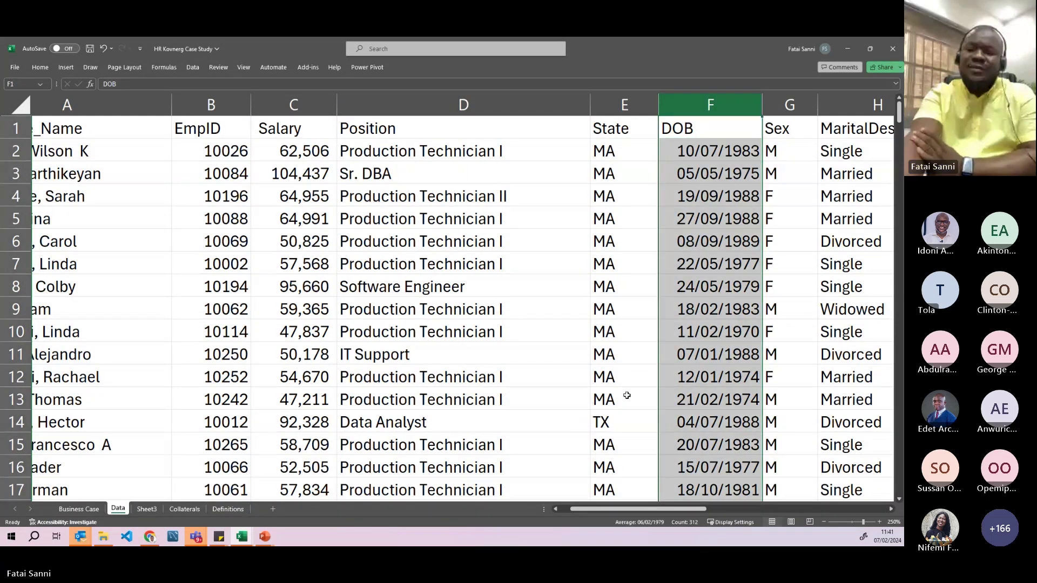
pyautogui.click(702, 151)
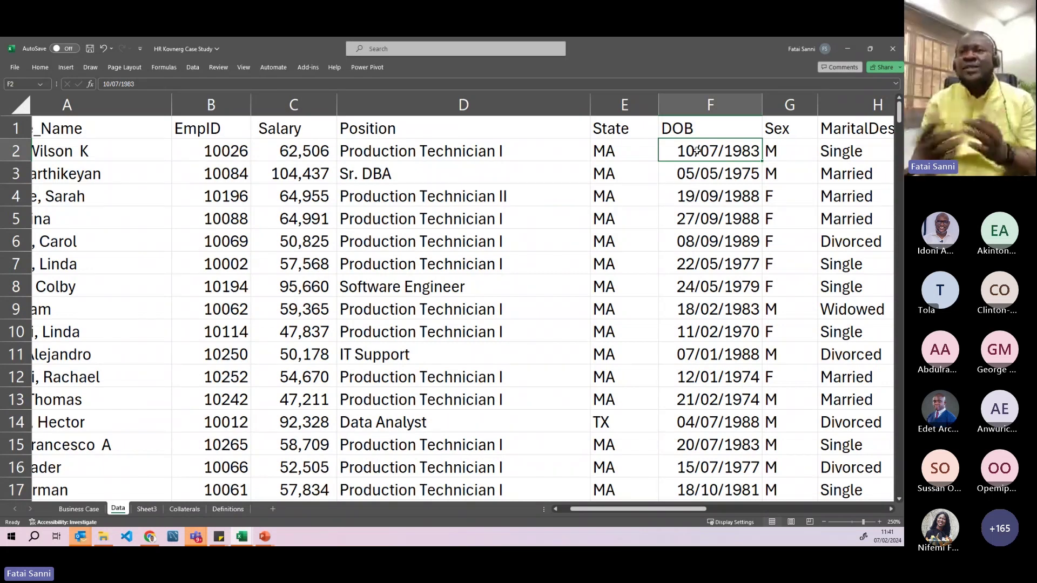
pyautogui.click(710, 104)
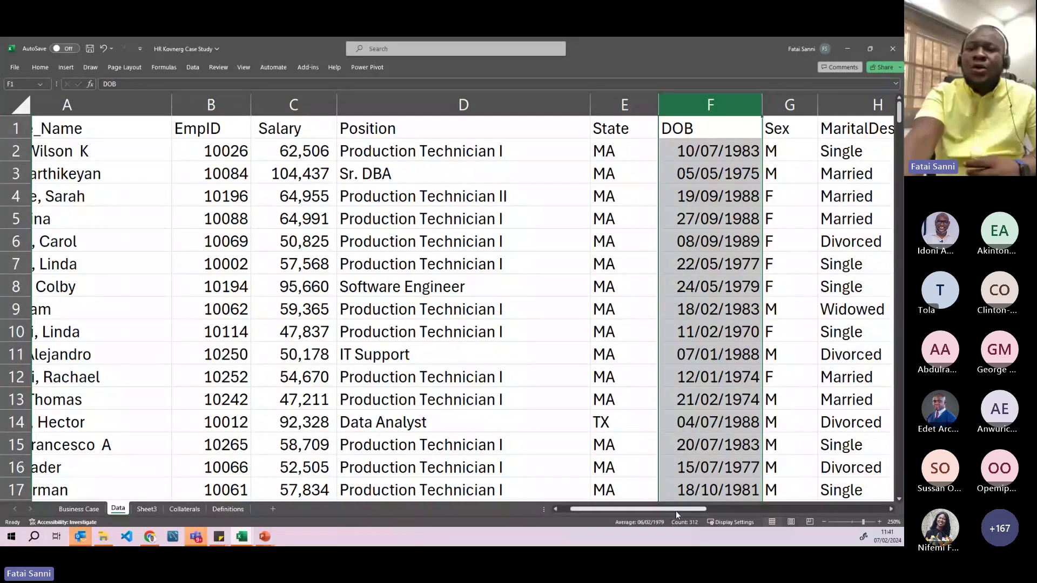
# - Zoom the sheet out to 150% to reveal RecruitmentSource, then select empty cell P7
pyautogui.moveTo(675, 510); pyautogui.dragTo(763, 499)
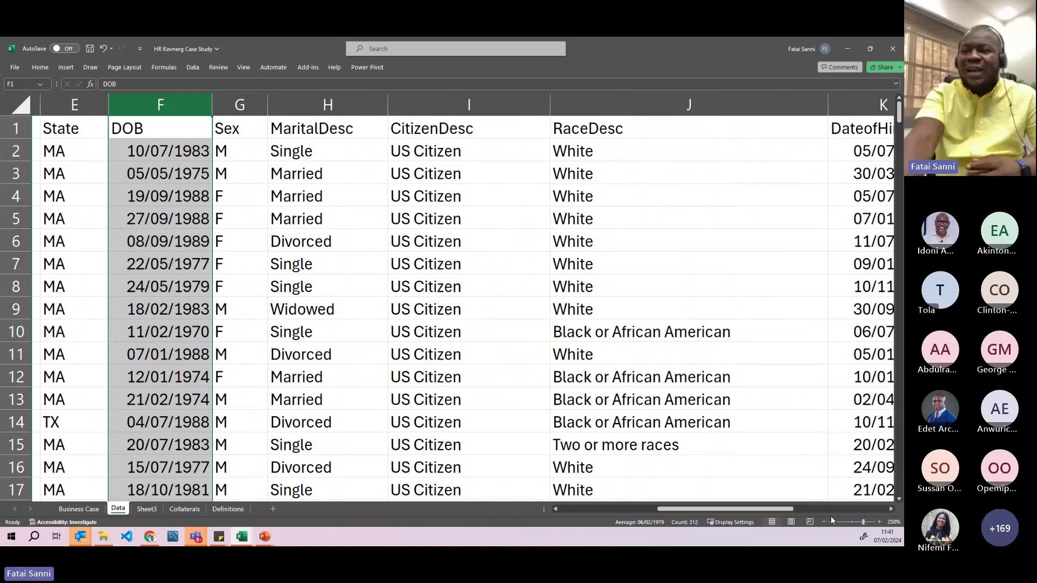
pyautogui.click(824, 521)
pyautogui.click(824, 522)
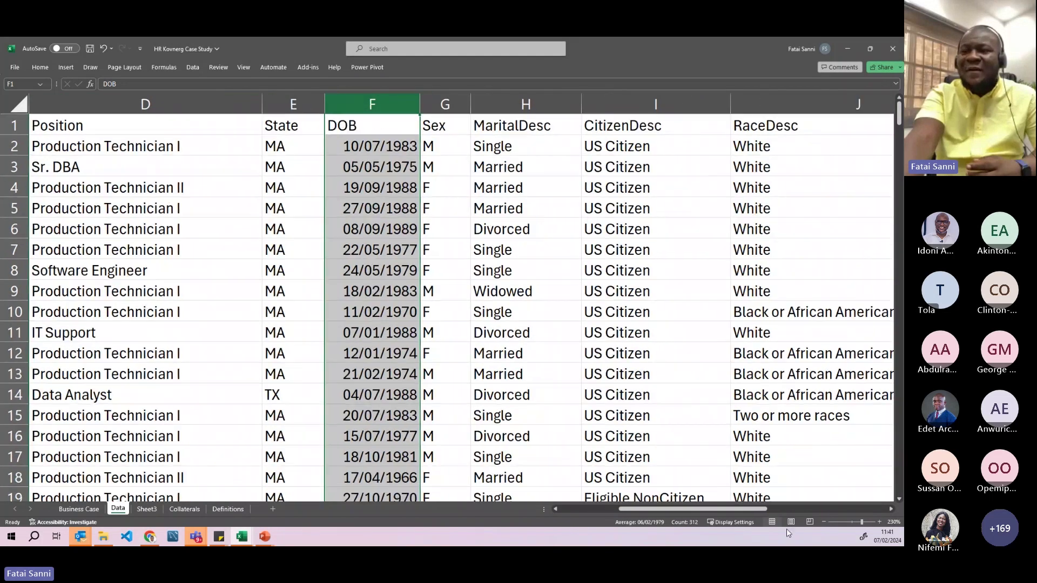
pyautogui.moveTo(712, 513); pyautogui.dragTo(757, 509)
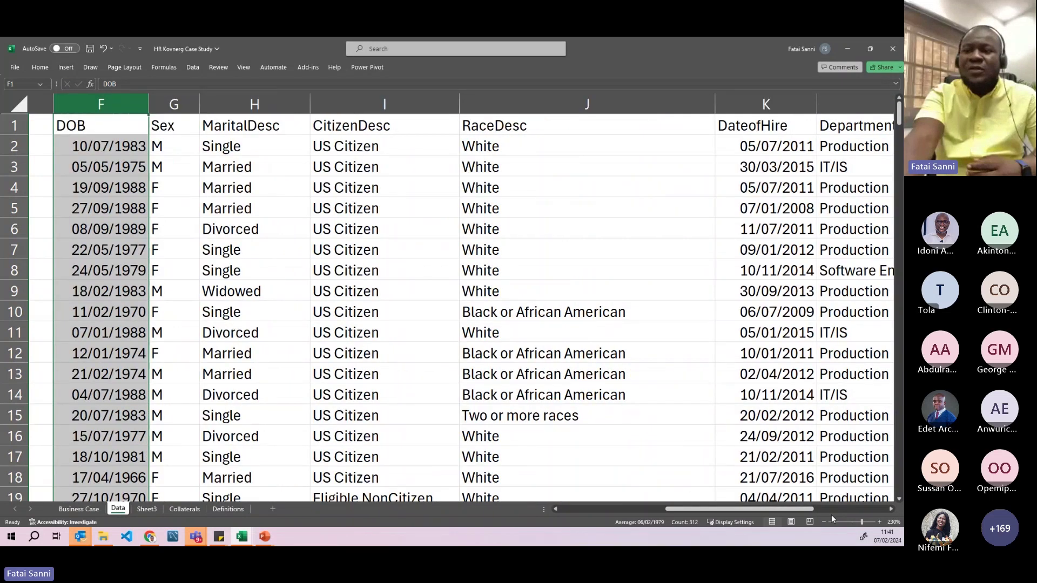
pyautogui.click(825, 522)
pyautogui.click(824, 522)
pyautogui.click(824, 522)
pyautogui.click(825, 522)
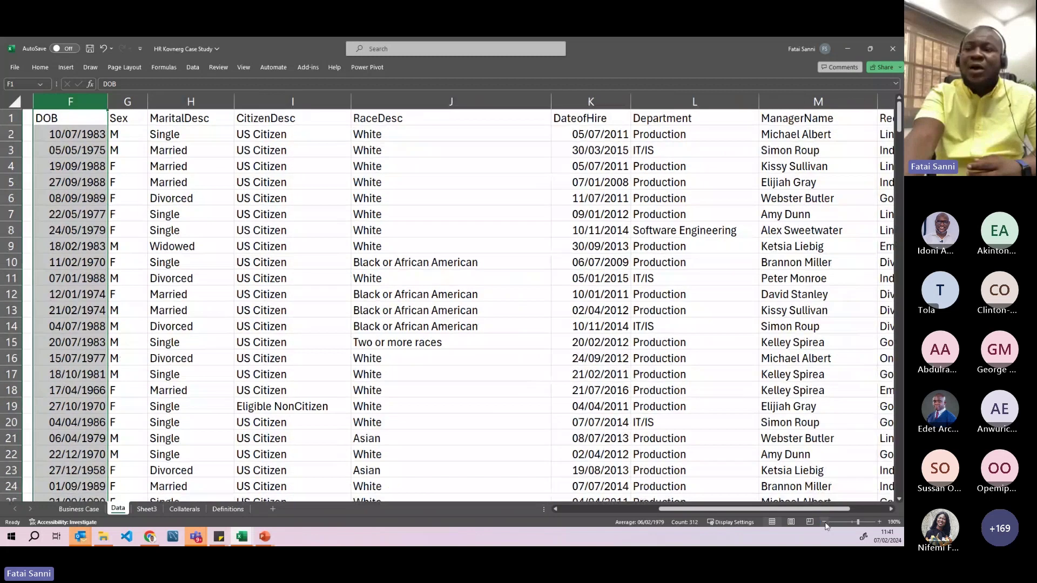
pyautogui.click(824, 523)
pyautogui.click(824, 522)
pyautogui.click(824, 522)
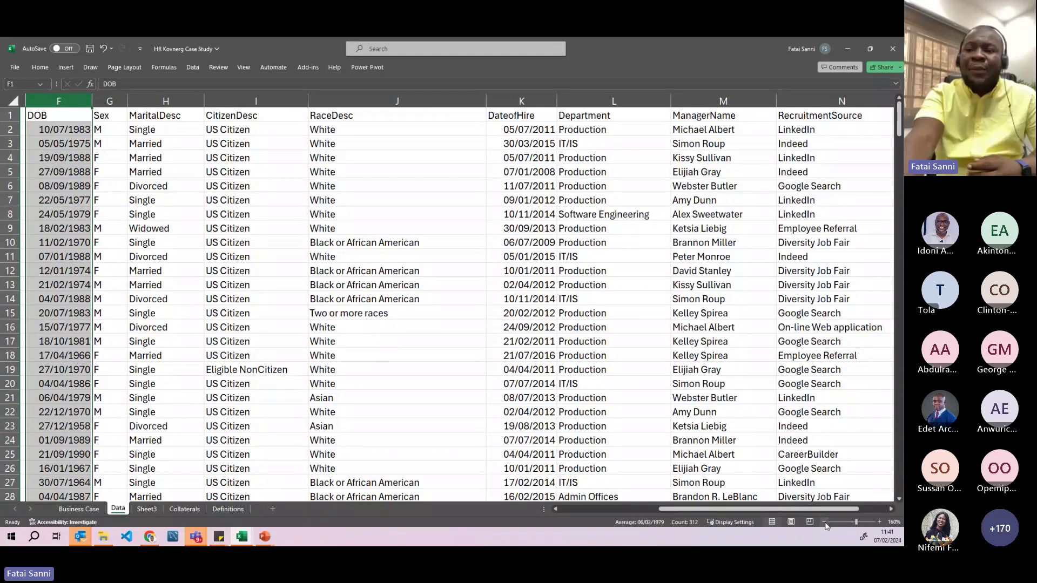
pyautogui.click(825, 522)
pyautogui.moveTo(811, 509); pyautogui.dragTo(826, 508)
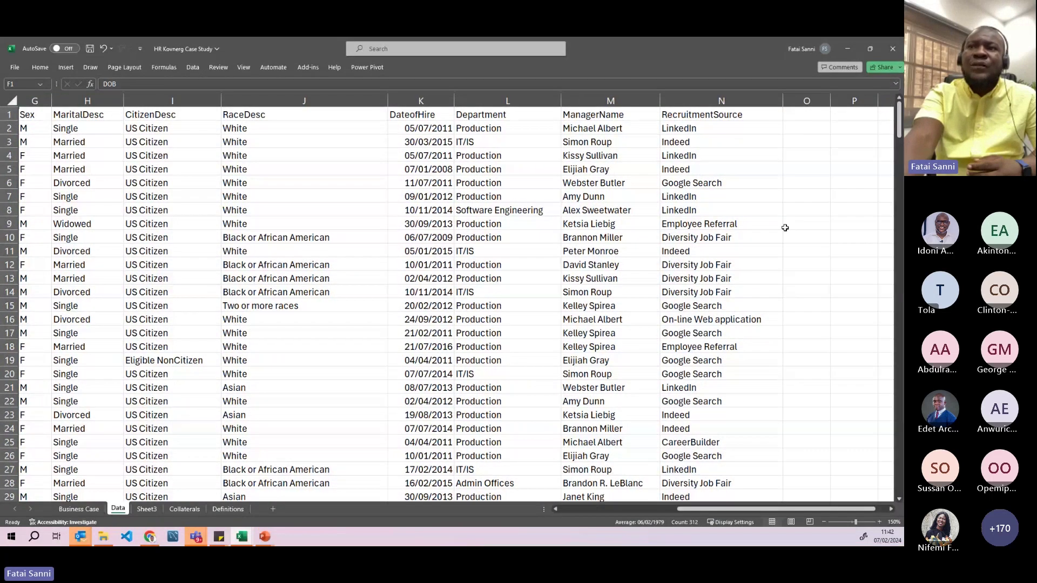
pyautogui.click(797, 118)
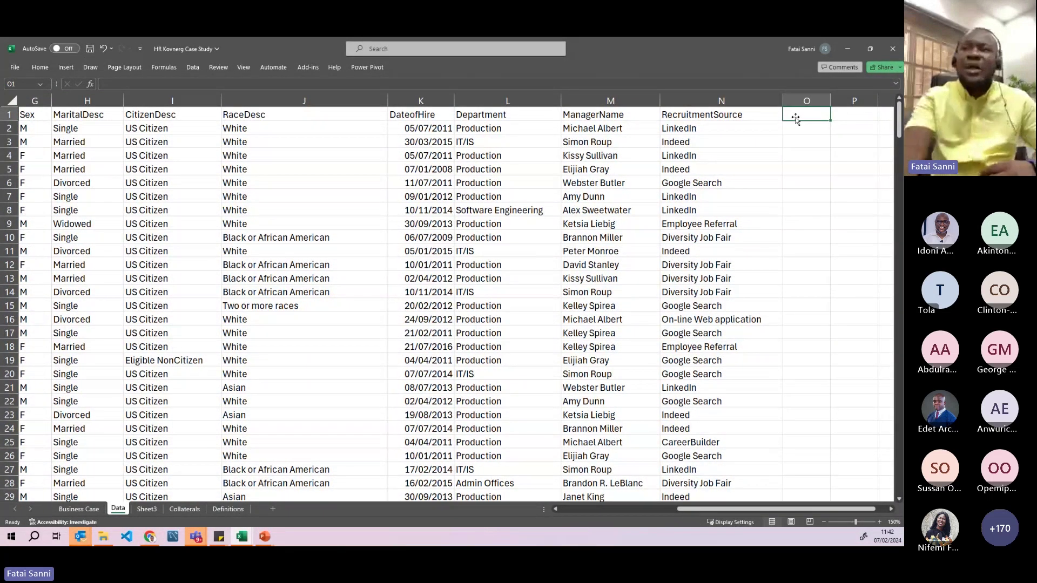
pyautogui.click(838, 194)
# - Enter Sum, Count, Average, Sumif, Countif and Averageif down cells P7 to P12
pyautogui.write('Sum')
pyautogui.press('Return')
pyautogui.write('Count')
pyautogui.press('Return')
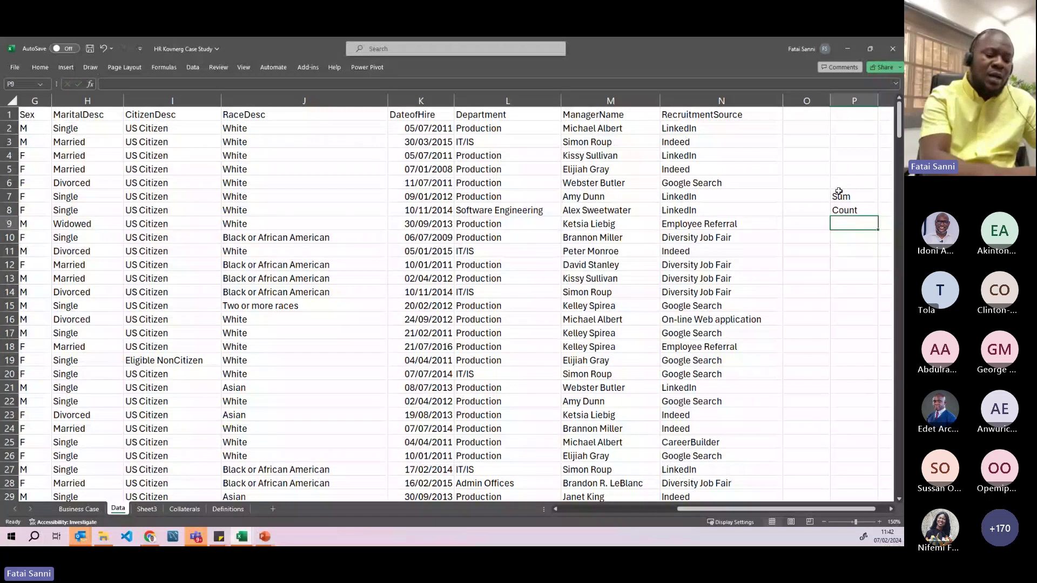
pyautogui.write('Average')
pyautogui.press('Return')
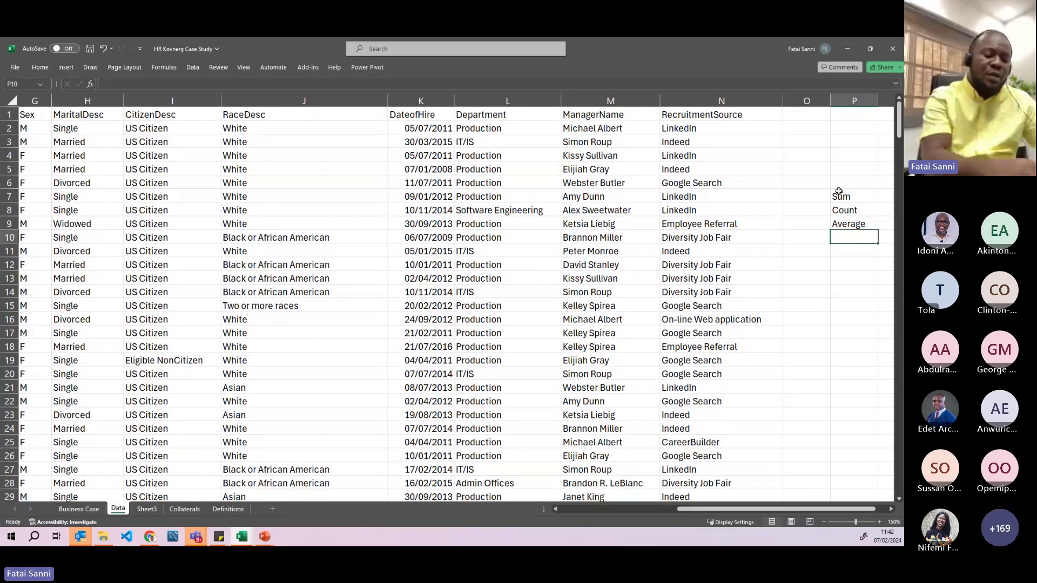
pyautogui.write('Sumifs')
pyautogui.press('BackSpace')
pyautogui.press('Return')
pyautogui.write('Co')
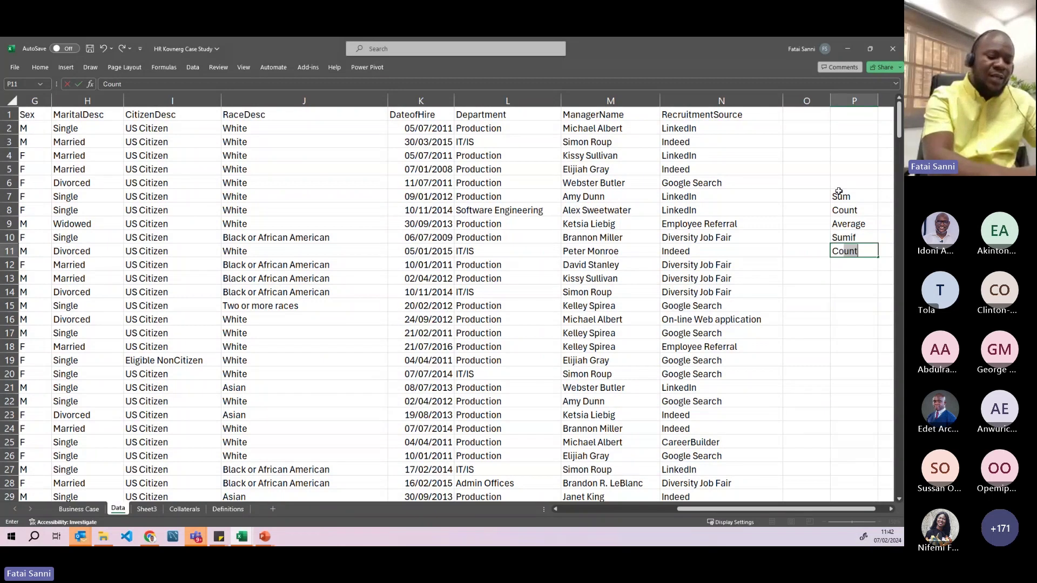
pyautogui.write('untif')
pyautogui.press('Return')
pyautogui.write('Averag')
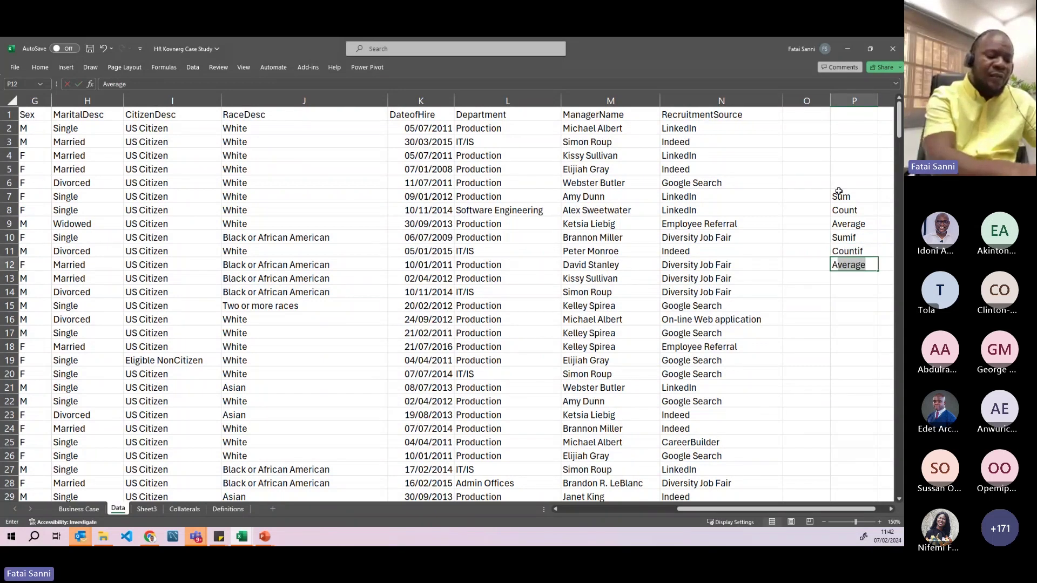
pyautogui.write('eif')
pyautogui.hotkey('ctrl', 'Return')
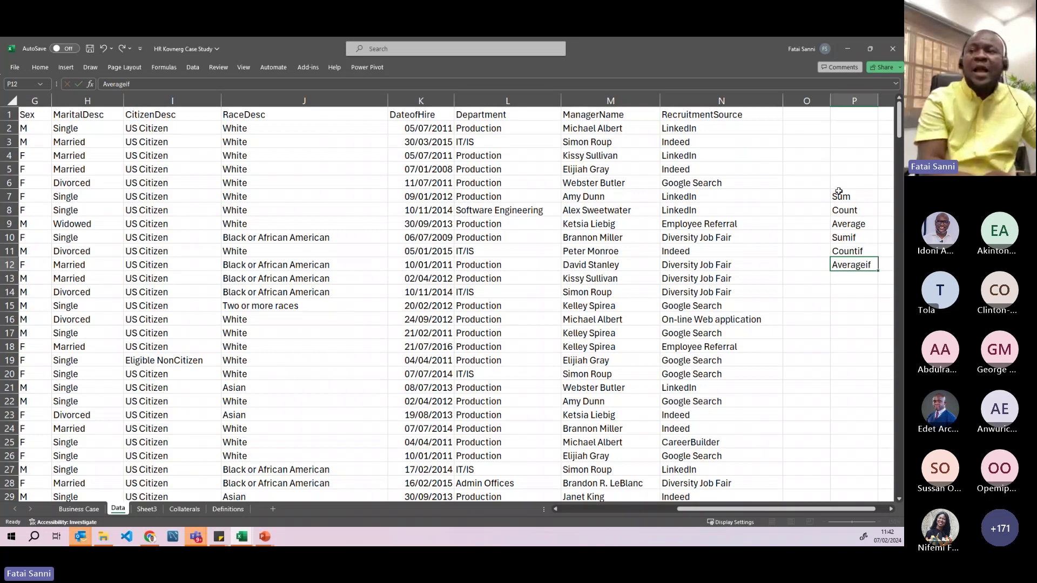
pyautogui.press('Return')
# - Enter IF statements, Vlookup and Conditional Formatting in P13 to P15
pyautogui.write('IF statements')
pyautogui.press('Return')
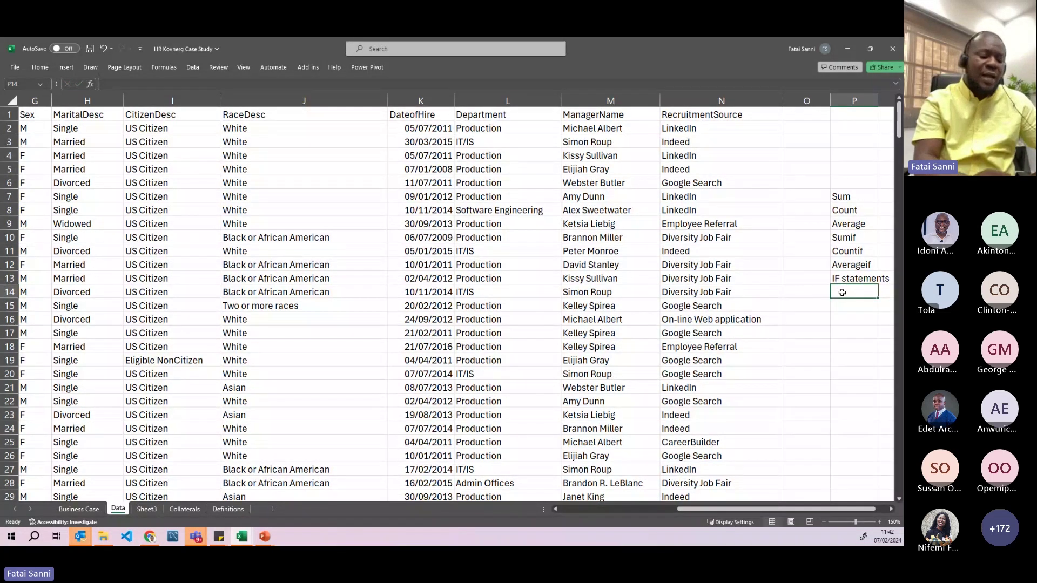
pyautogui.write('Vlooku')
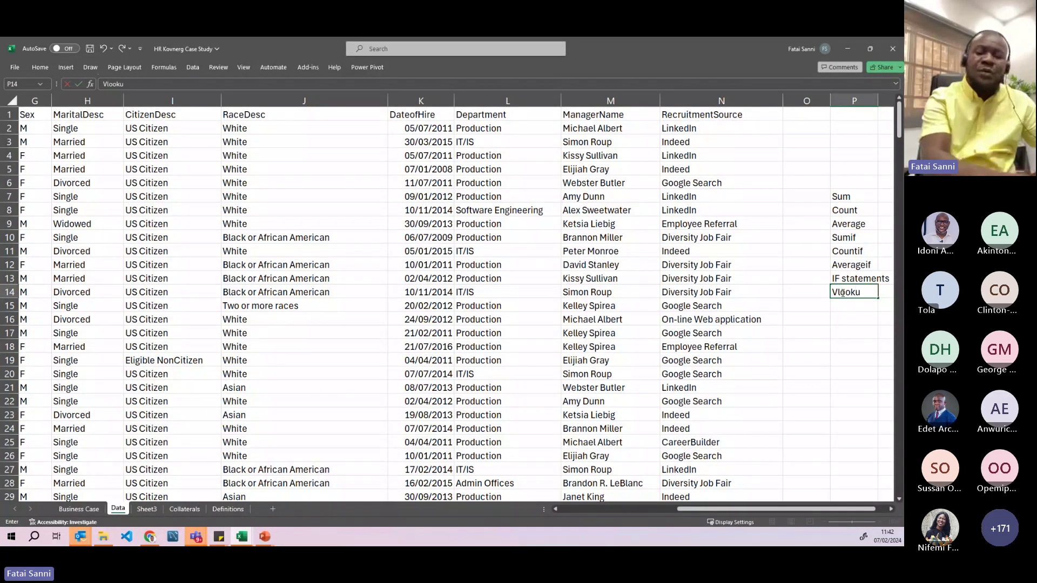
pyautogui.write('p')
pyautogui.press('Return')
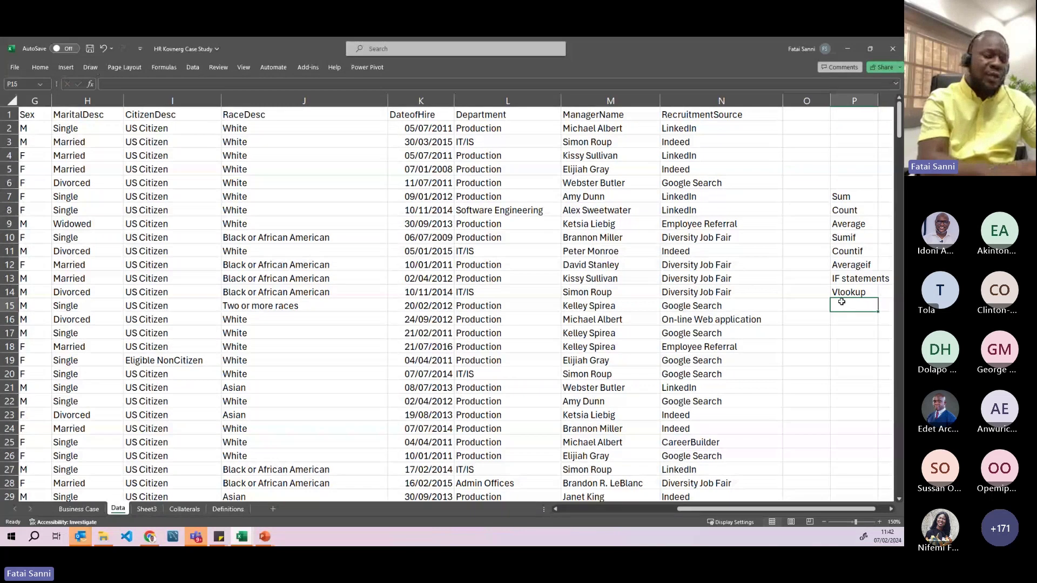
pyautogui.write('Conditioma')
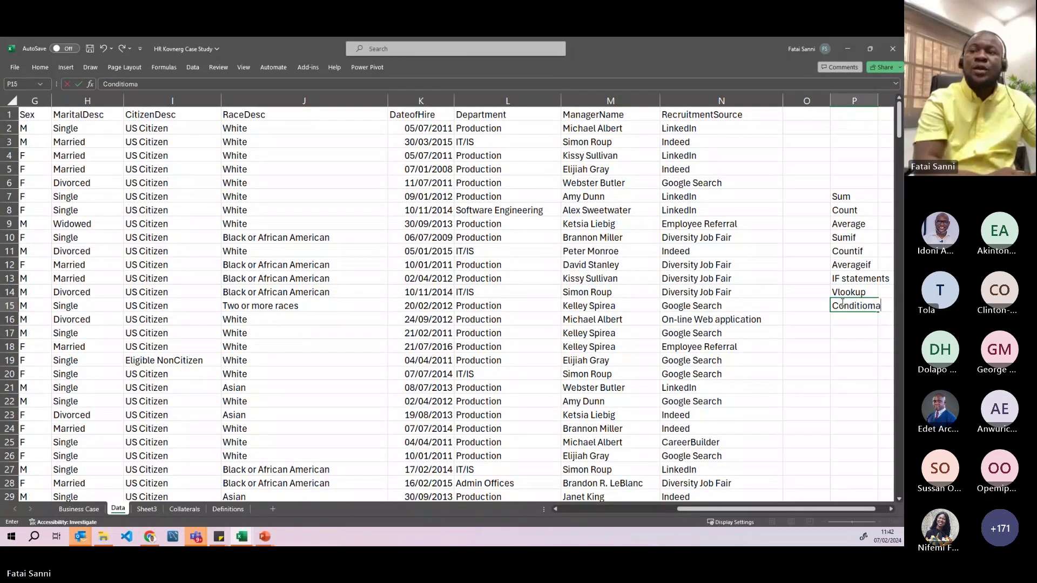
pyautogui.press('BackSpace')
pyautogui.press('BackSpace')
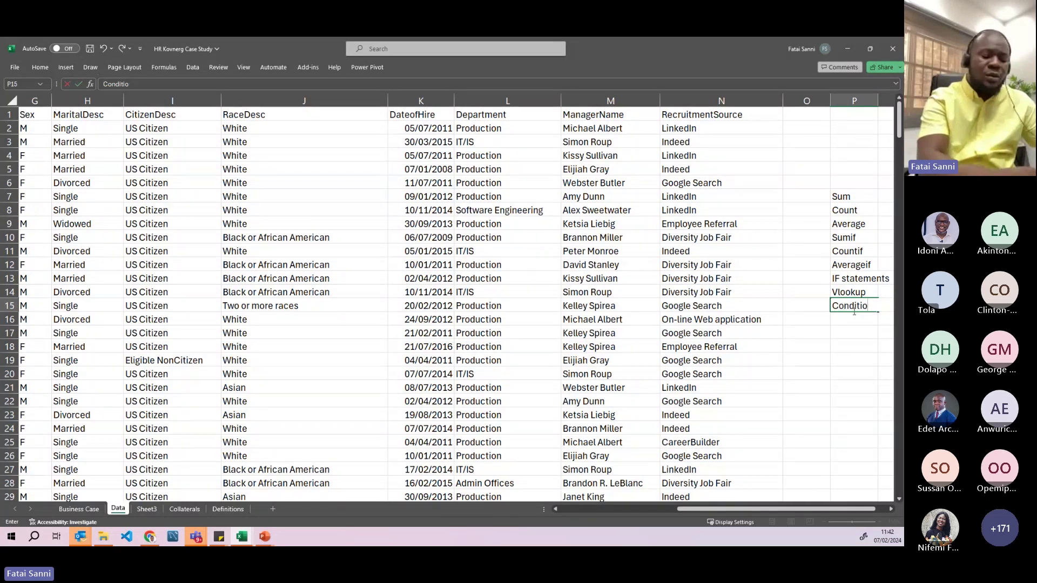
pyautogui.write('nal Formattin')
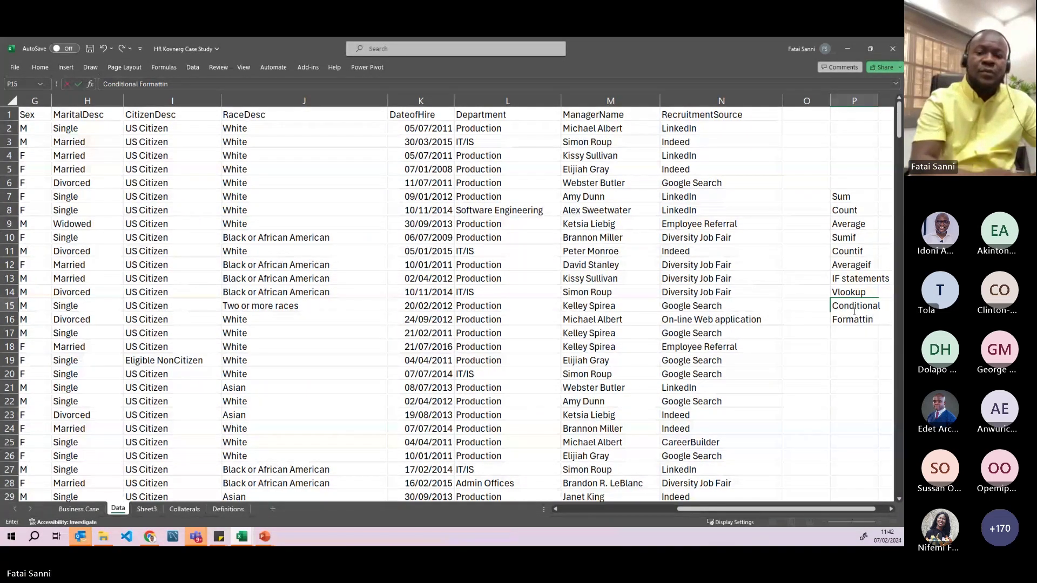
pyautogui.press('Return')
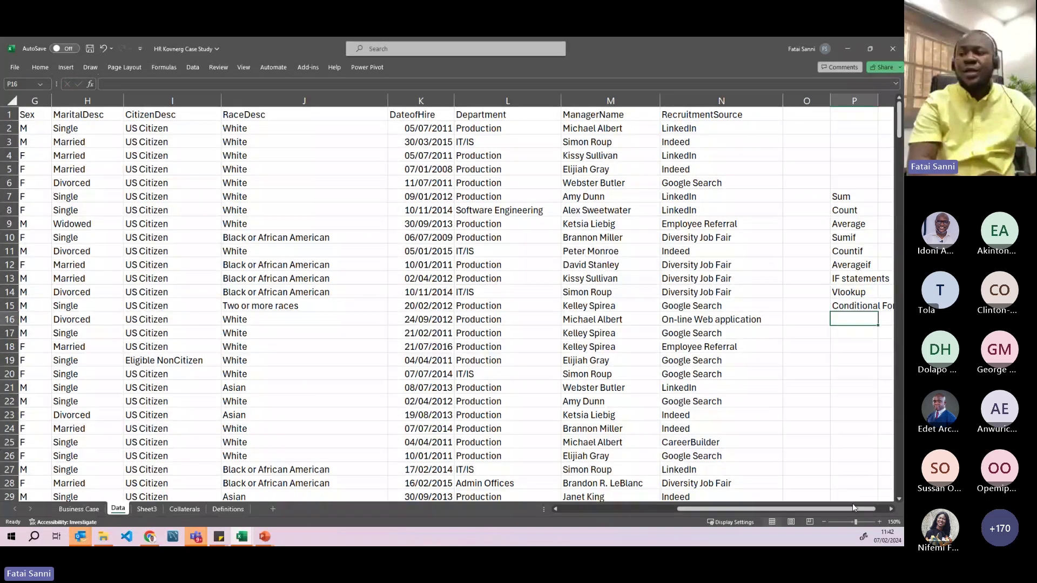
pyautogui.moveTo(853, 508); pyautogui.dragTo(876, 508)
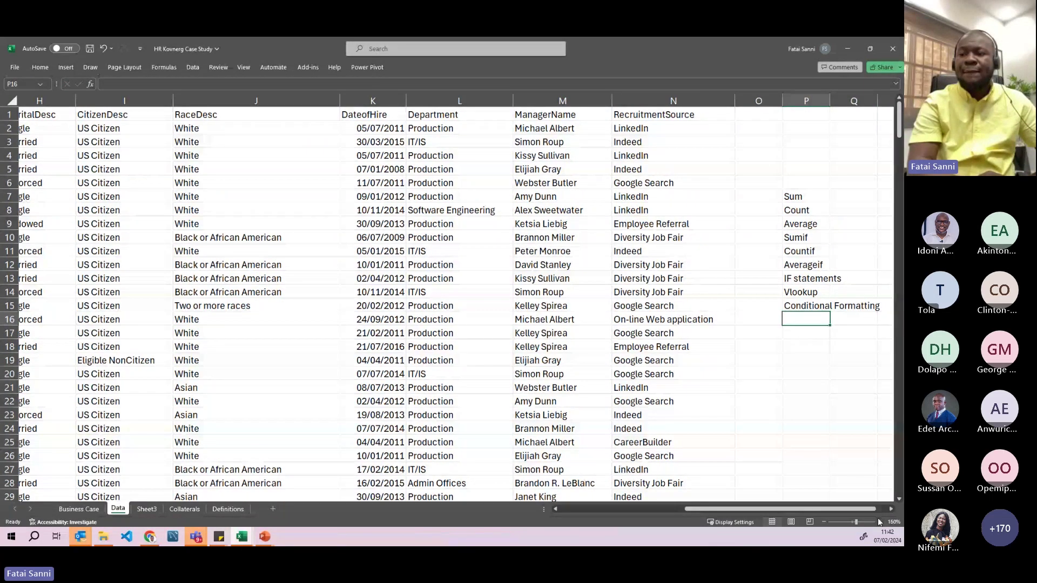
# - Zoom in, enter Pivot Tables in P16, then return to the Sum label in P7
pyautogui.click(879, 520)
pyautogui.click(878, 520)
pyautogui.click(879, 520)
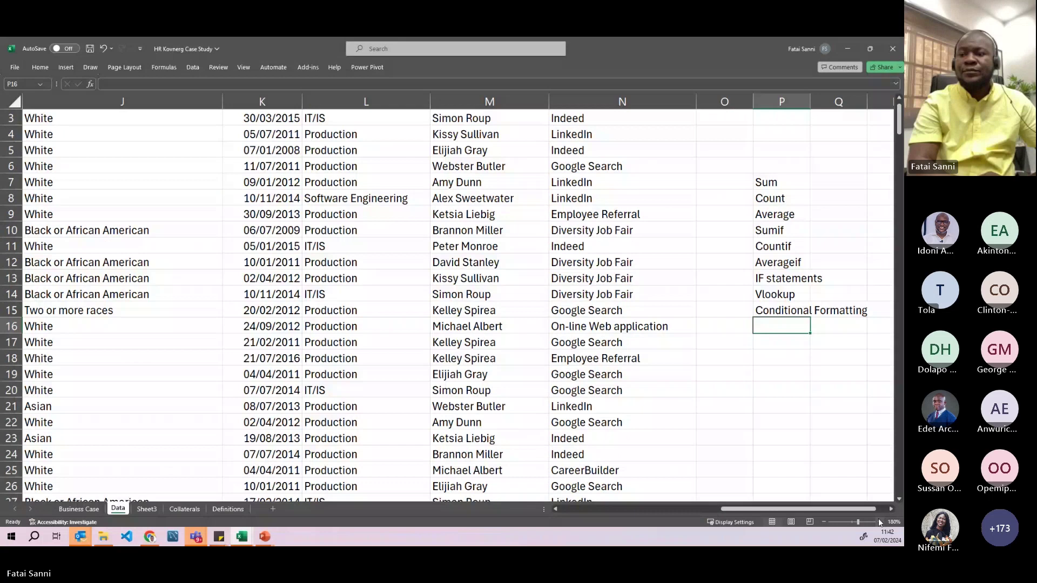
pyautogui.click(879, 522)
pyautogui.click(879, 522)
pyautogui.click(878, 522)
pyautogui.click(879, 522)
pyautogui.click(879, 522)
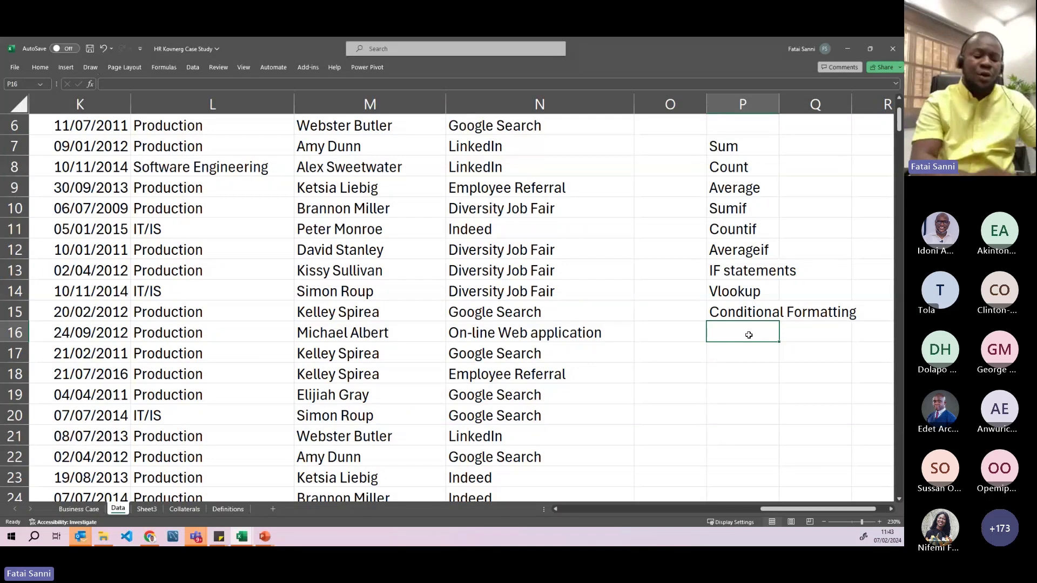
pyautogui.write('Piv')
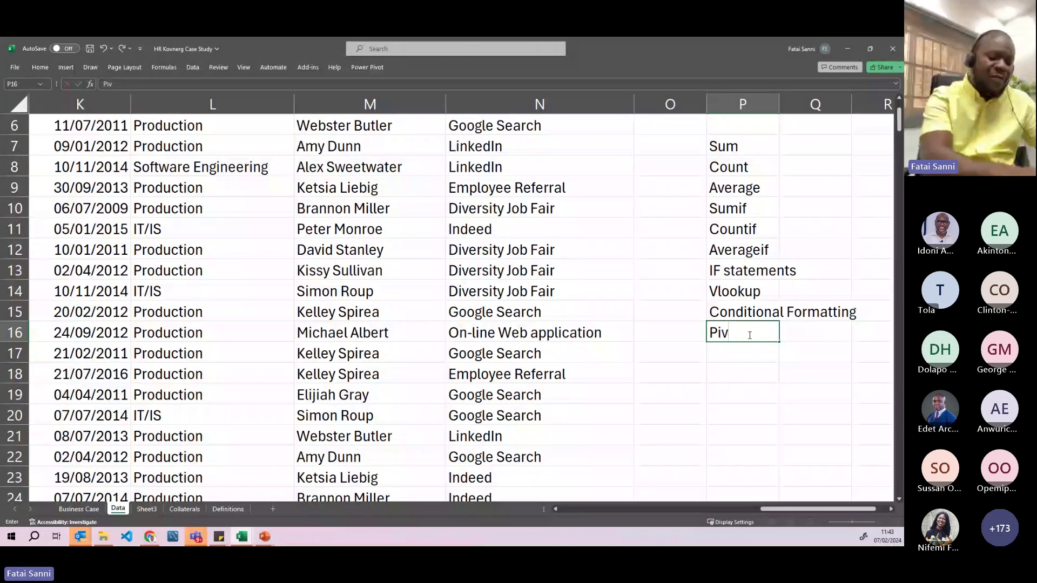
pyautogui.write('ot Tables')
pyautogui.press('Return')
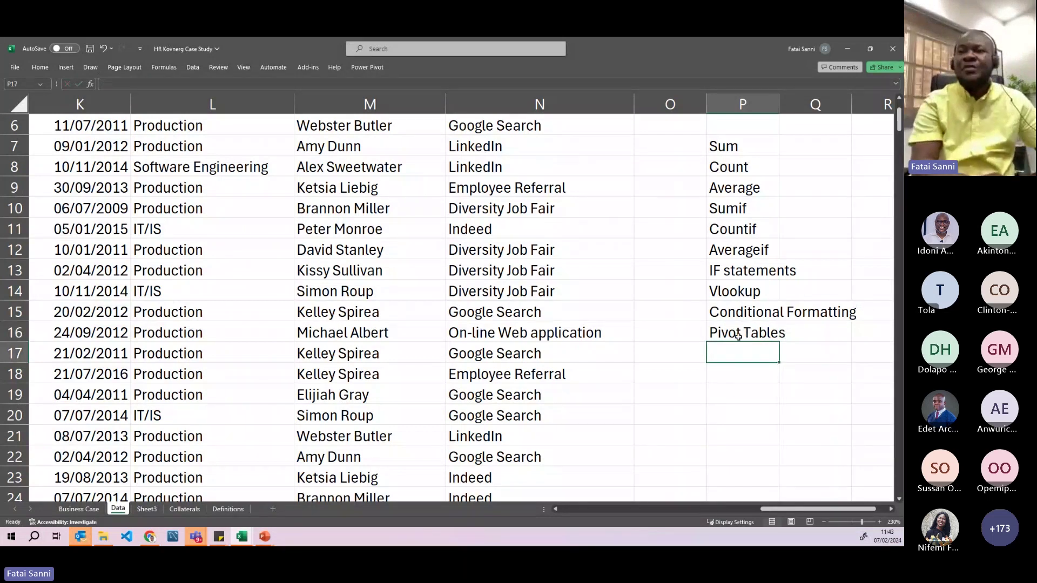
pyautogui.click(736, 328)
pyautogui.click(734, 349)
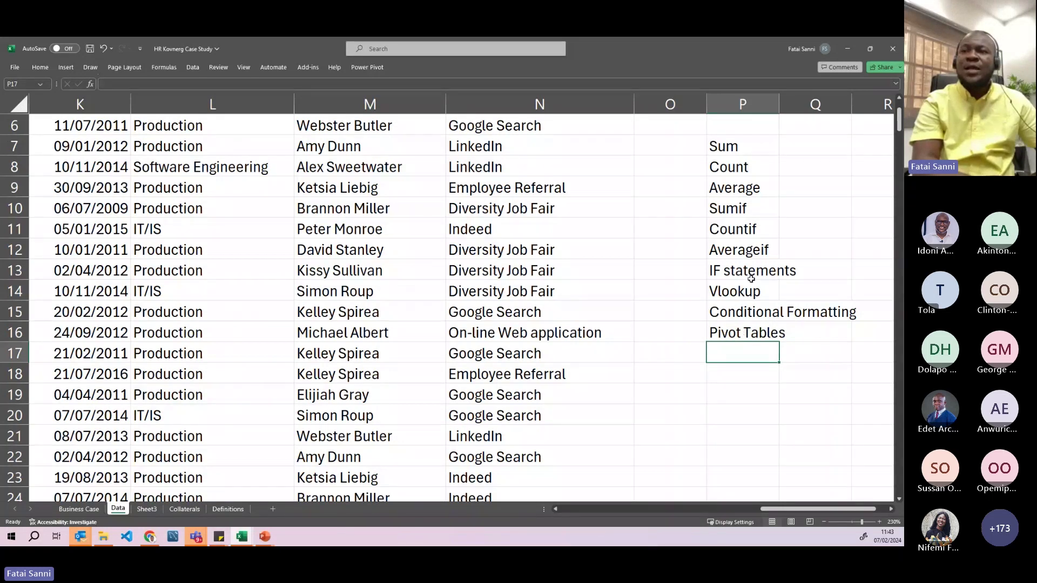
pyautogui.click(751, 151)
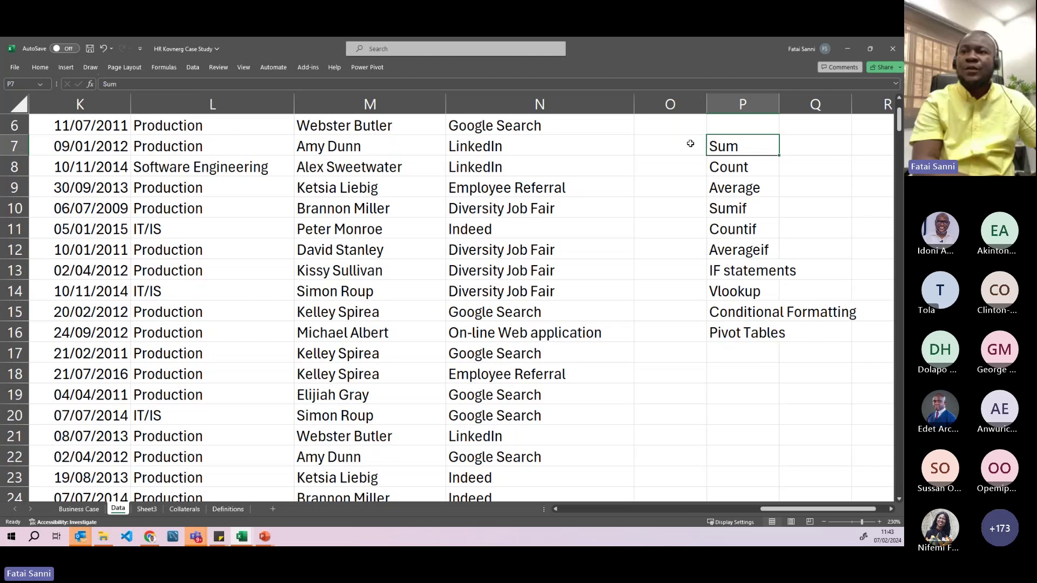
# - Fill Basic into O7 to O12 beside the basic topics
pyautogui.moveTo(691, 144); pyautogui.dragTo(683, 249)
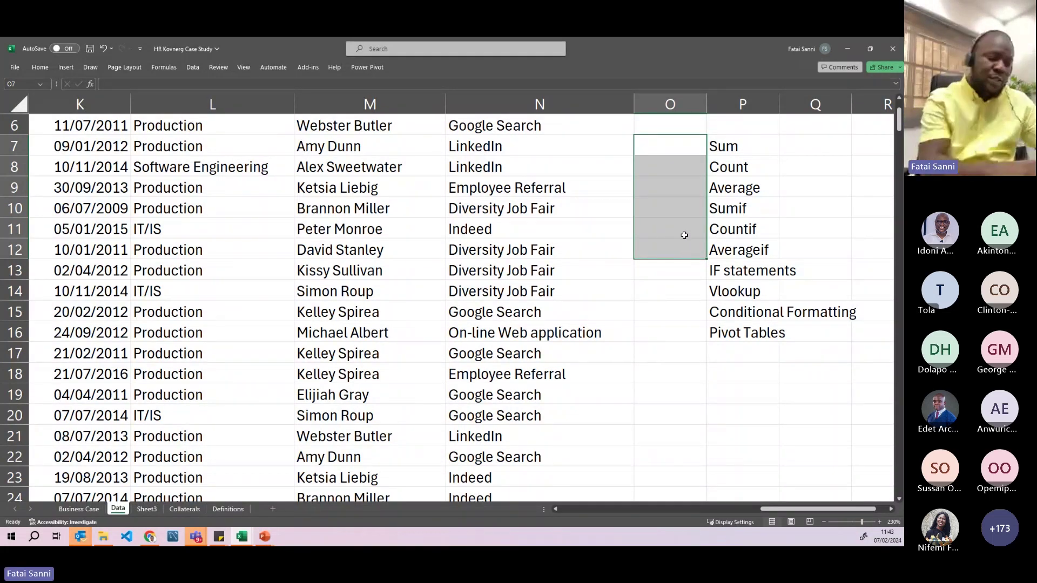
pyautogui.write('Basic')
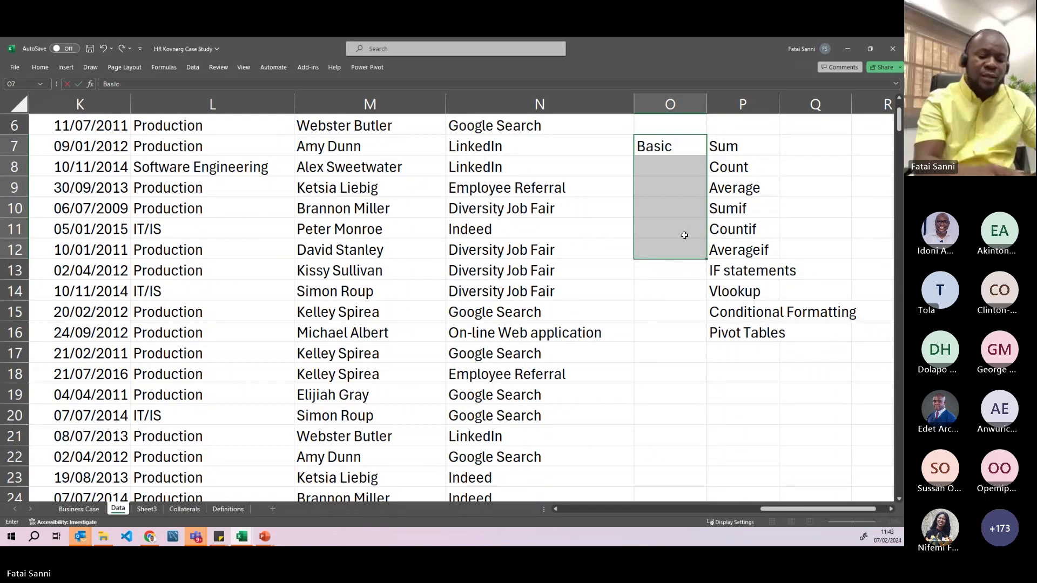
pyautogui.hotkey('ctrl', 'Return')
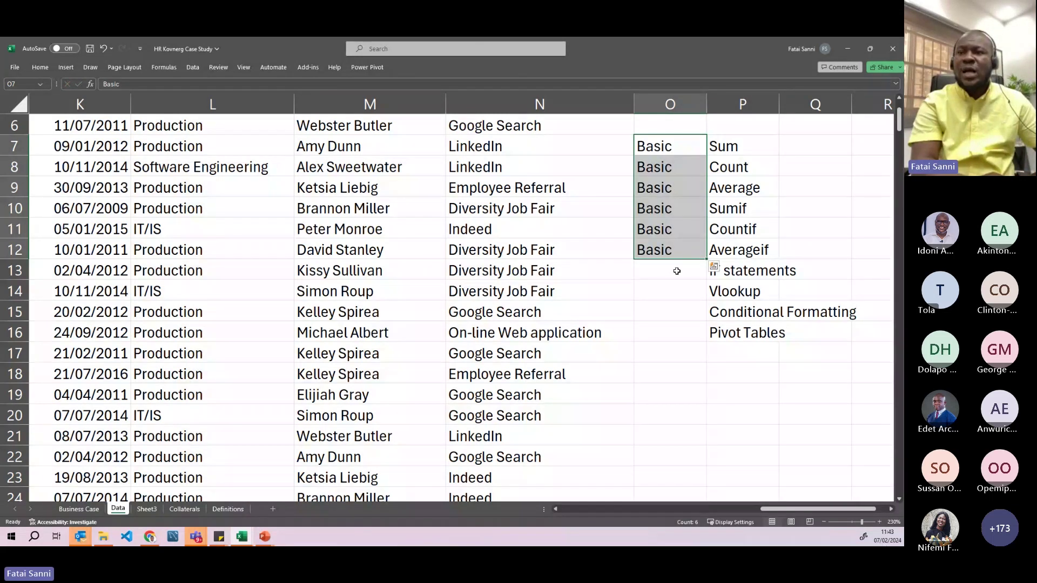
# - Fill Intermediate into O13 to O16 and widen column O to fit it
pyautogui.moveTo(676, 271); pyautogui.dragTo(676, 328)
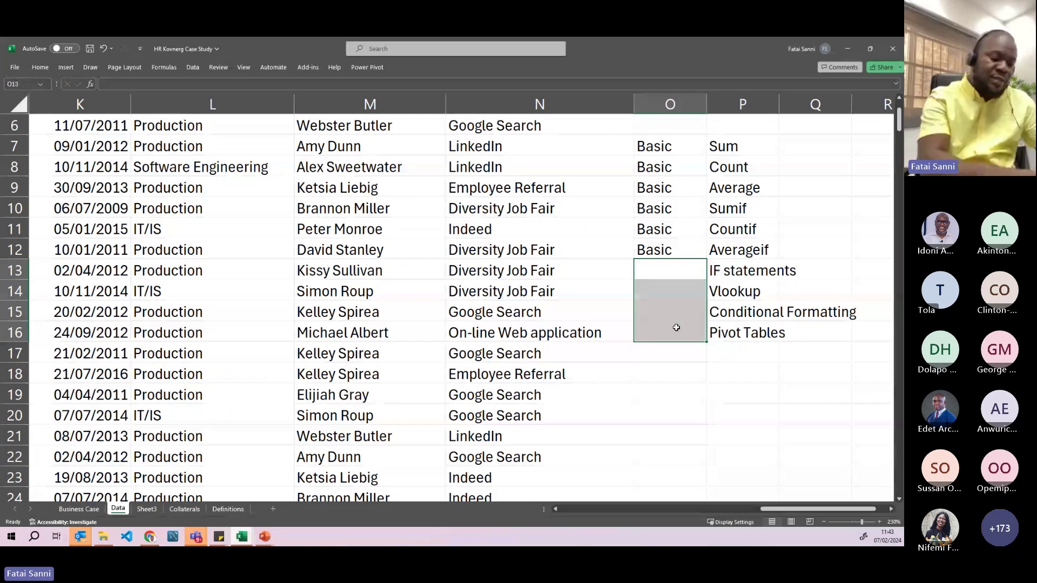
pyautogui.write('Inter')
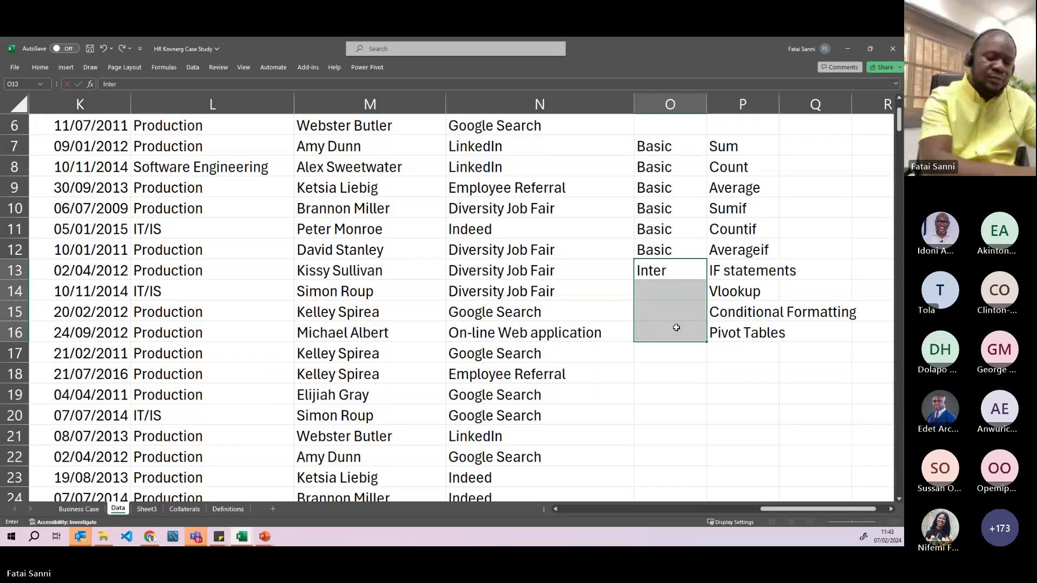
pyautogui.write('mediate')
pyautogui.press('Return')
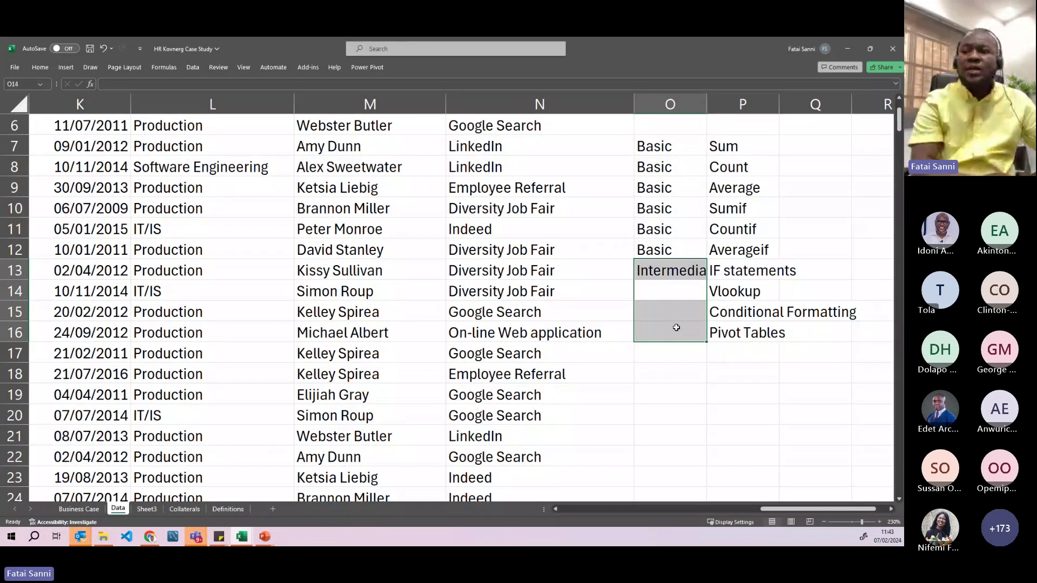
pyautogui.click(697, 276)
pyautogui.moveTo(707, 279); pyautogui.dragTo(697, 335)
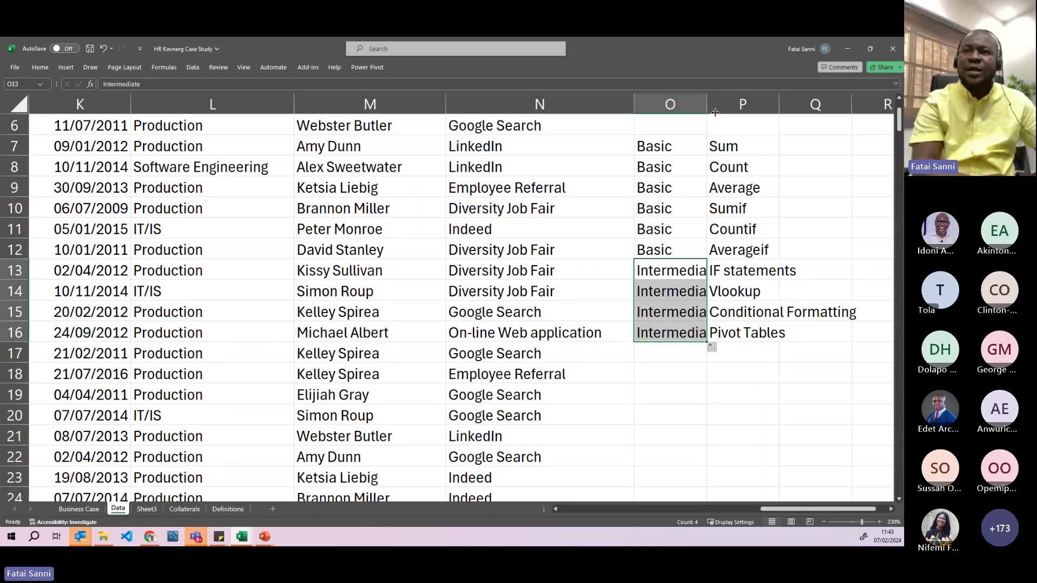
pyautogui.moveTo(708, 110); pyautogui.dragTo(727, 109)
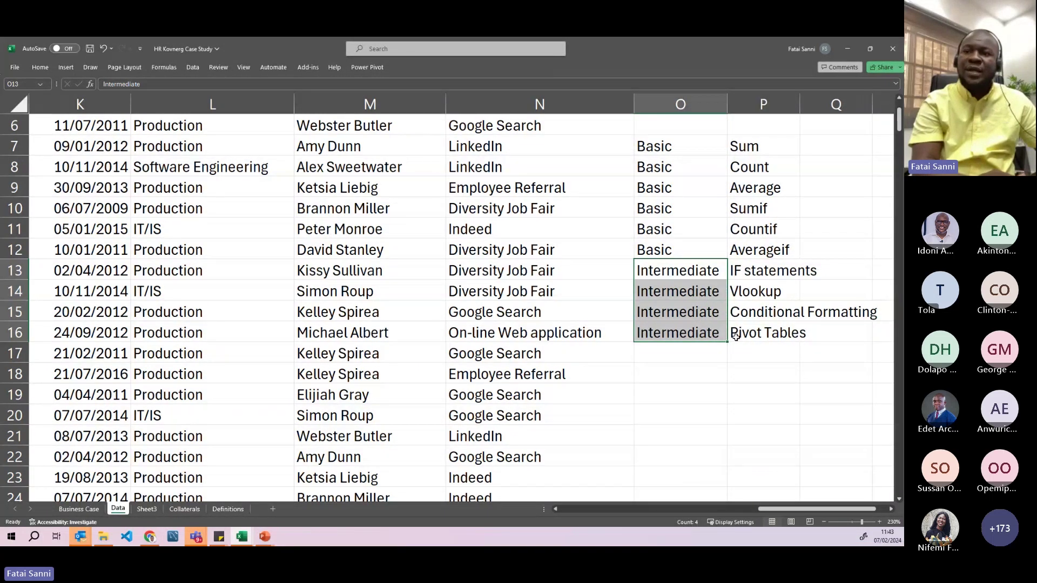
# - Enter Advance in O17 and Power Query, VBA Macros, What IF analysis in P17:P19
pyautogui.click(708, 351)
pyautogui.write('Adv')
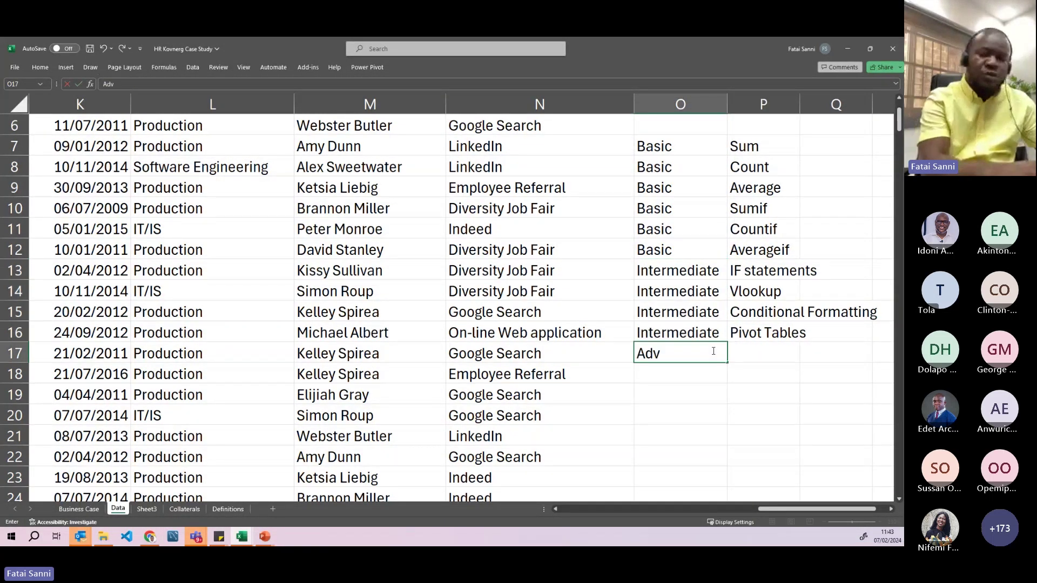
pyautogui.write('ance')
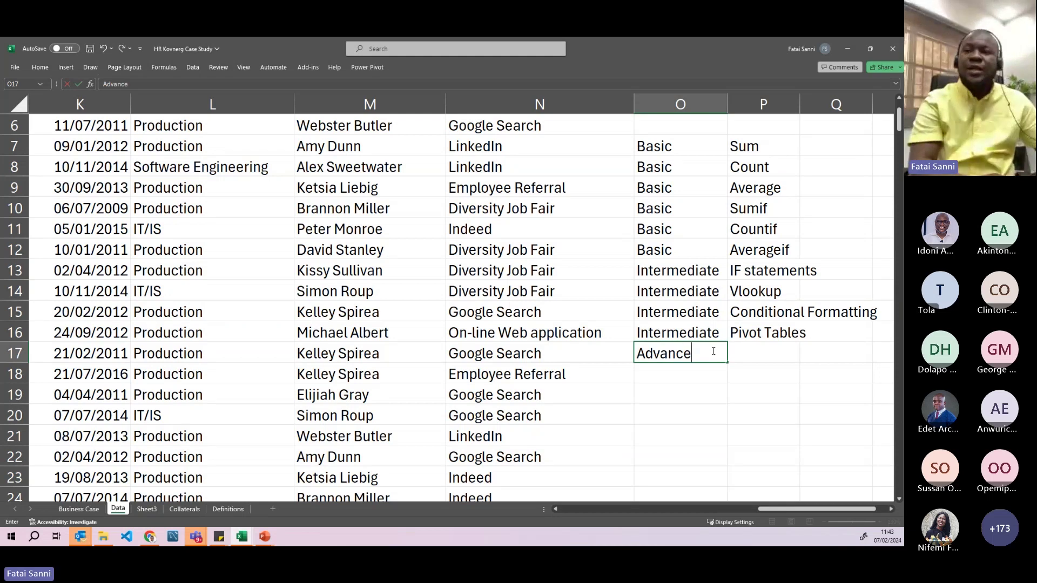
pyautogui.press('Return')
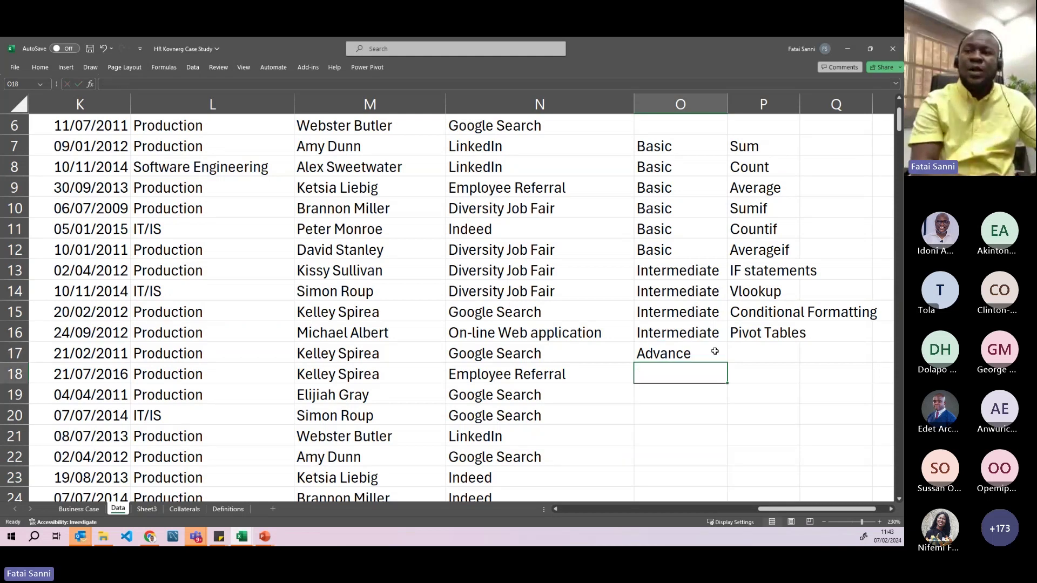
pyautogui.click(757, 355)
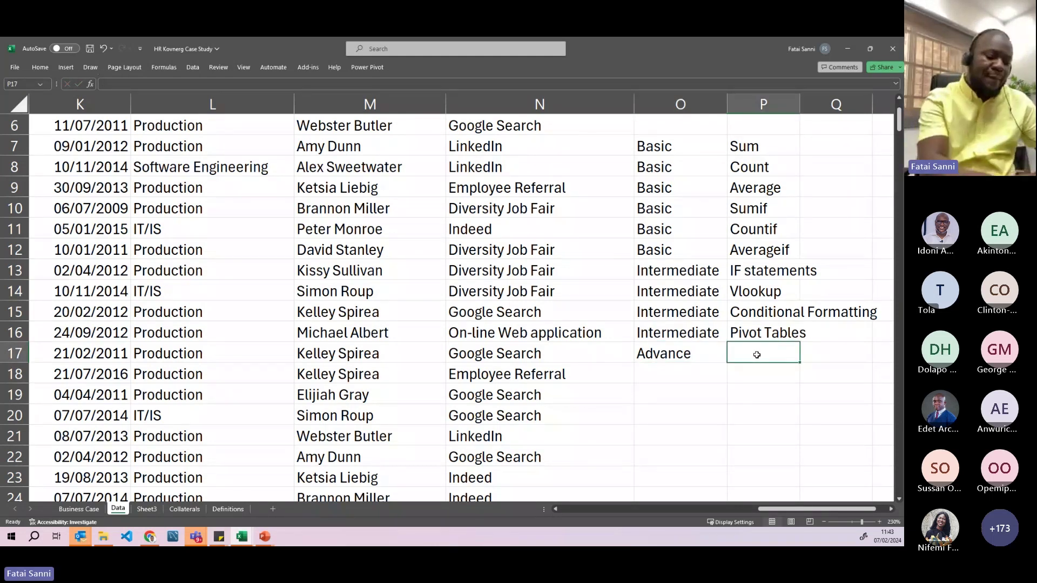
pyautogui.write('Pow')
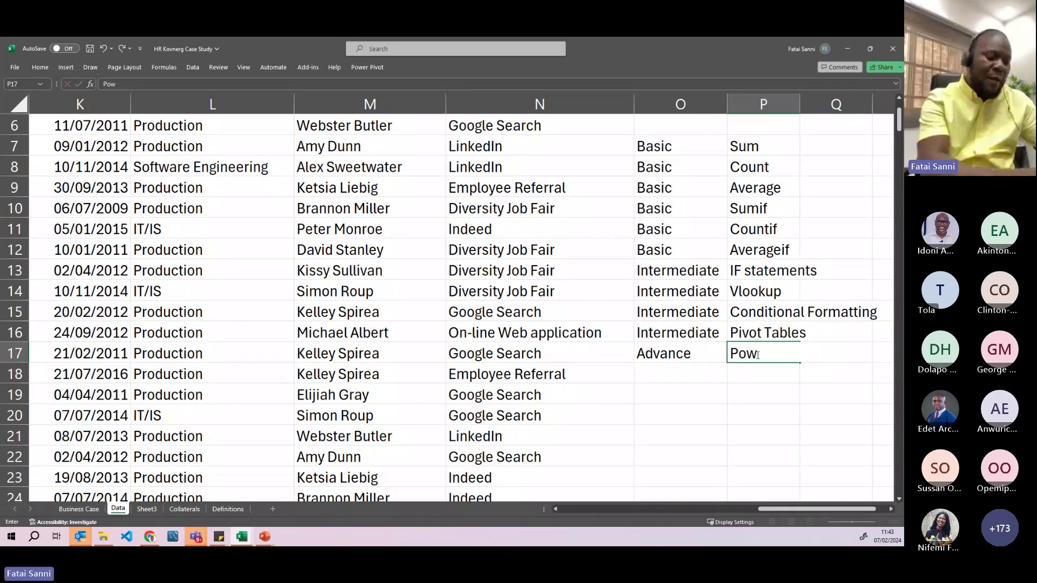
pyautogui.write('er Query')
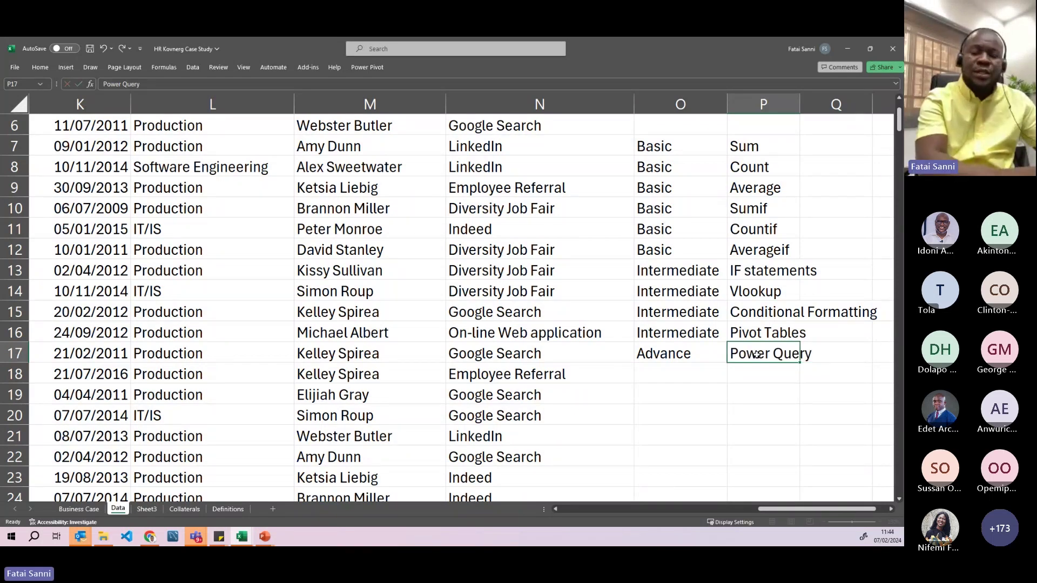
pyautogui.press('Return')
pyautogui.write('VBA Macros')
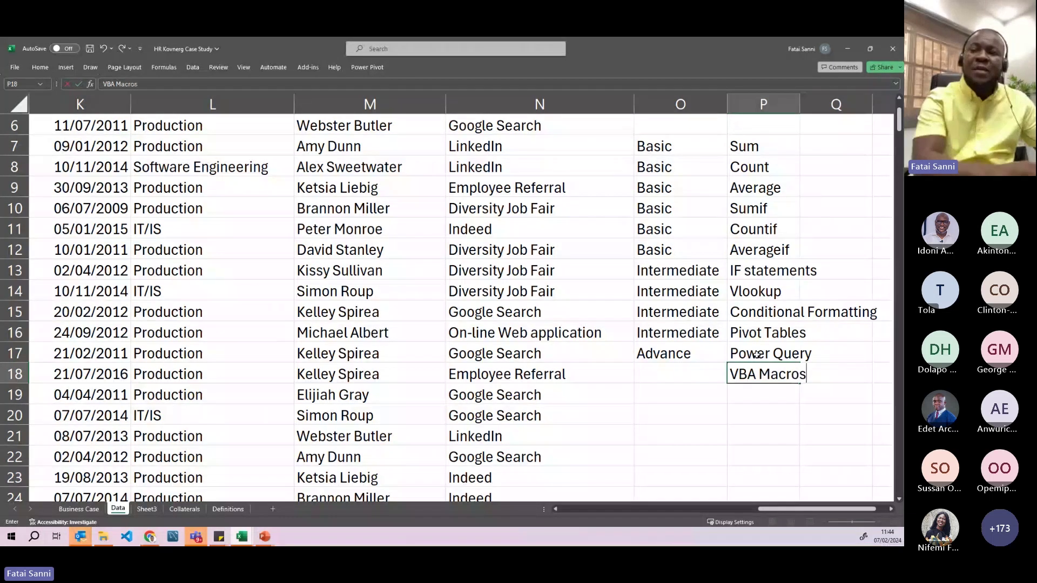
pyautogui.press('Return')
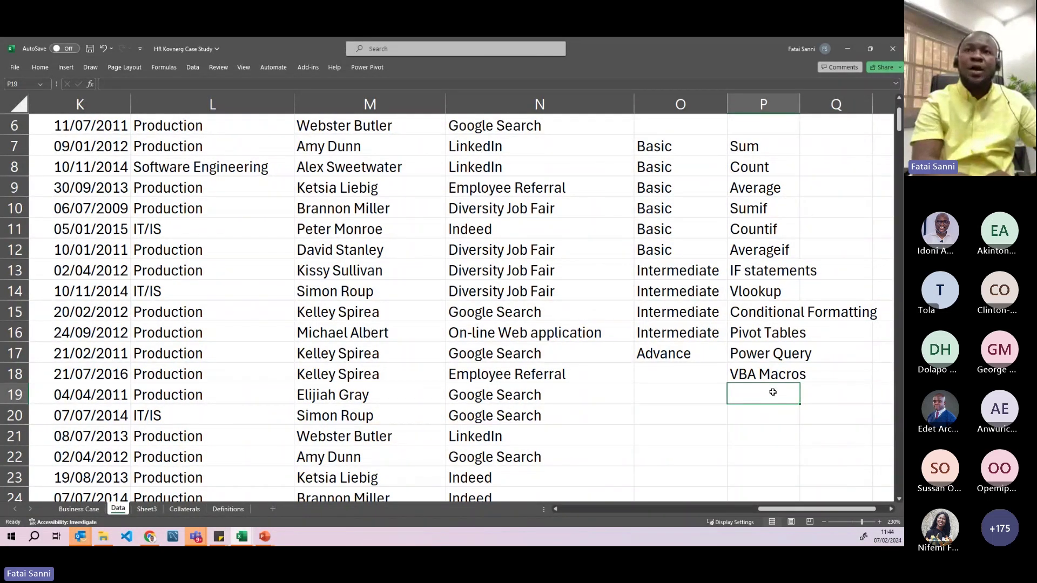
pyautogui.write('What IF ana')
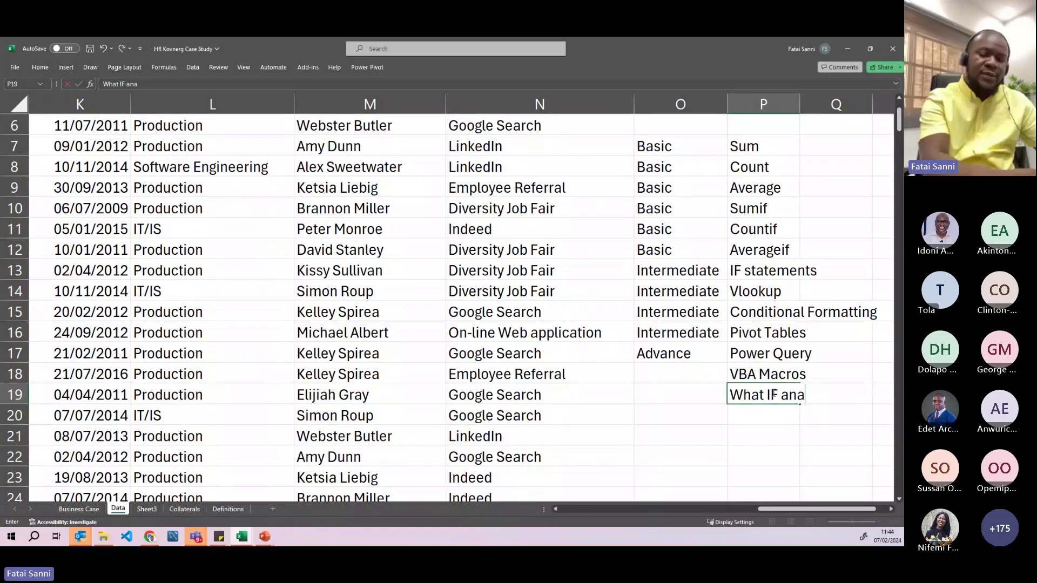
pyautogui.write('lysis')
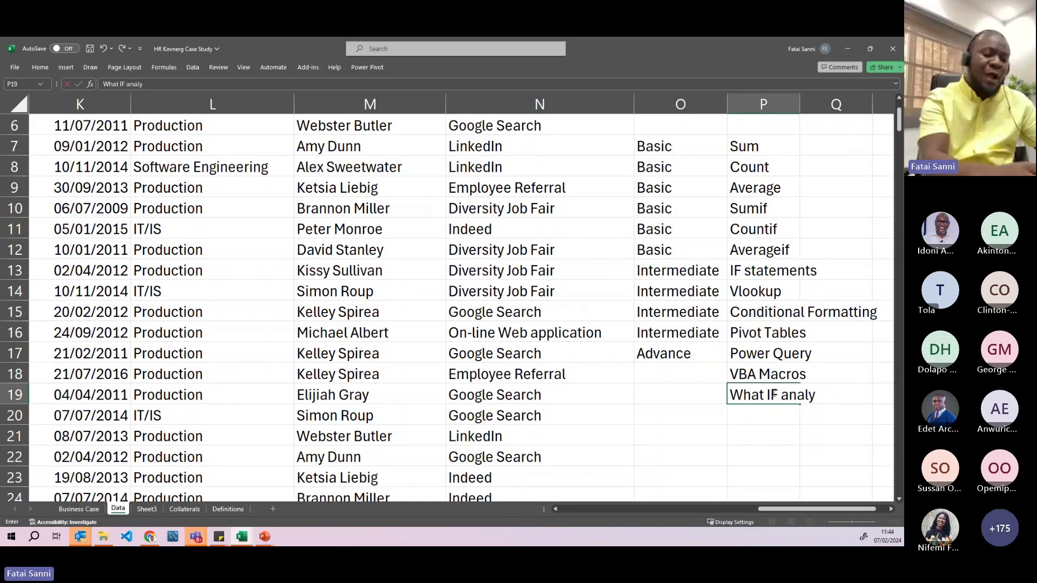
pyautogui.press('Return')
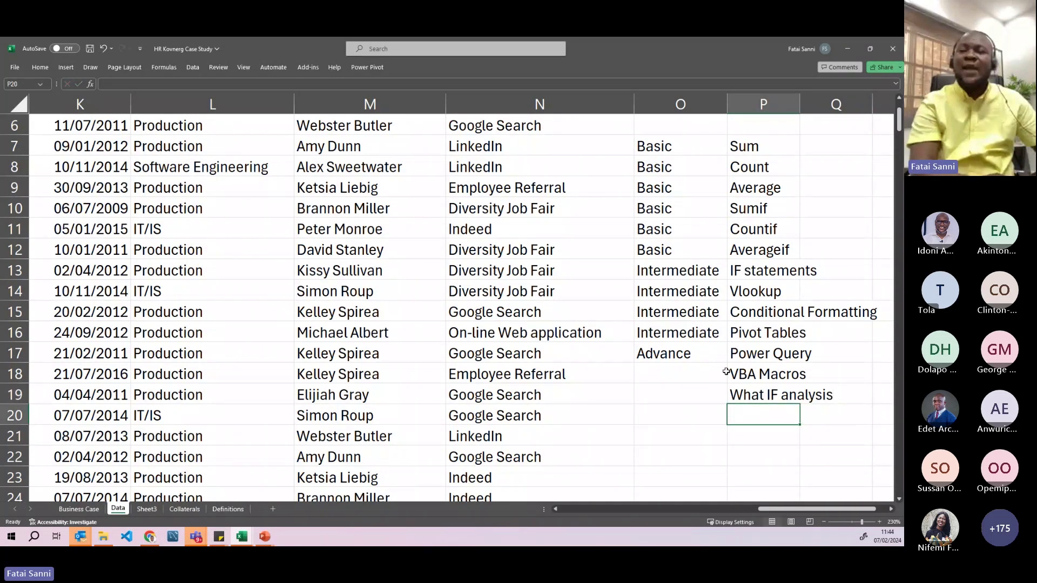
# - Copy the Advance label from O17 down through O19
pyautogui.click(699, 355)
pyautogui.moveTo(718, 359); pyautogui.dragTo(728, 405)
pyautogui.click(718, 358)
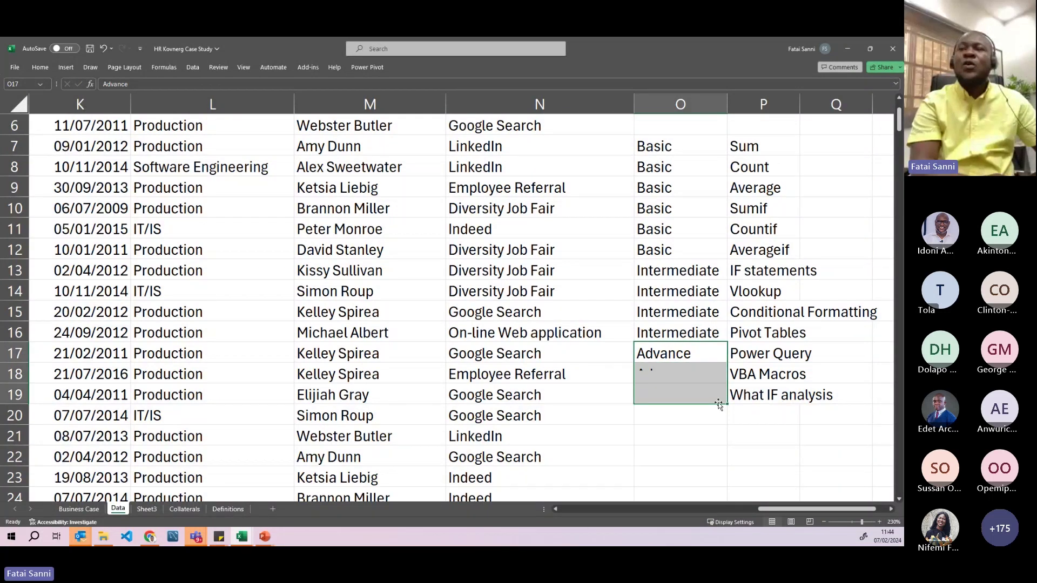
# - Type Novice into O3 after fixing a typo, then clear that cell again
pyautogui.click(743, 127)
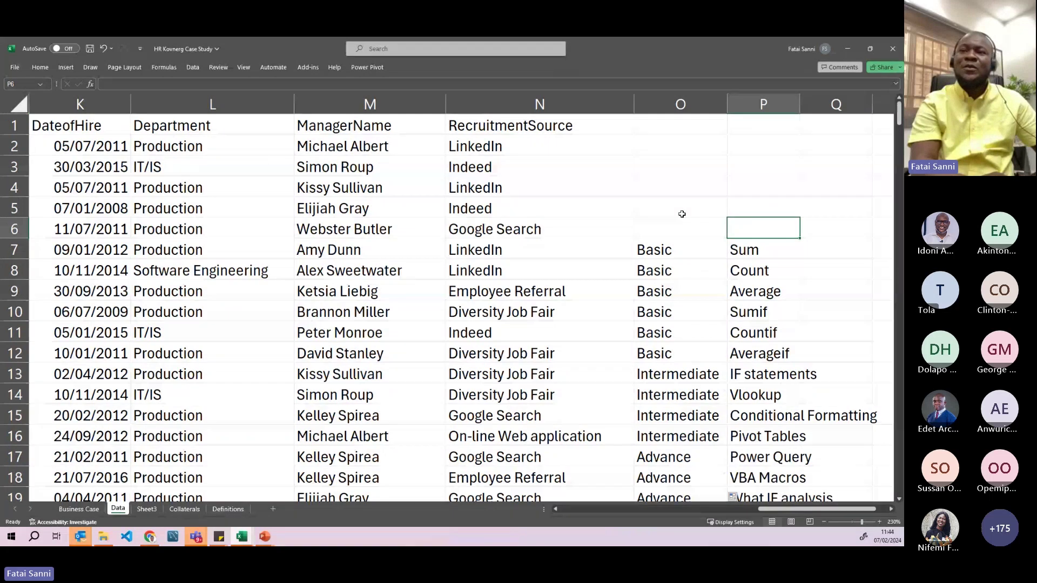
pyautogui.moveTo(690, 172); pyautogui.dragTo(682, 231)
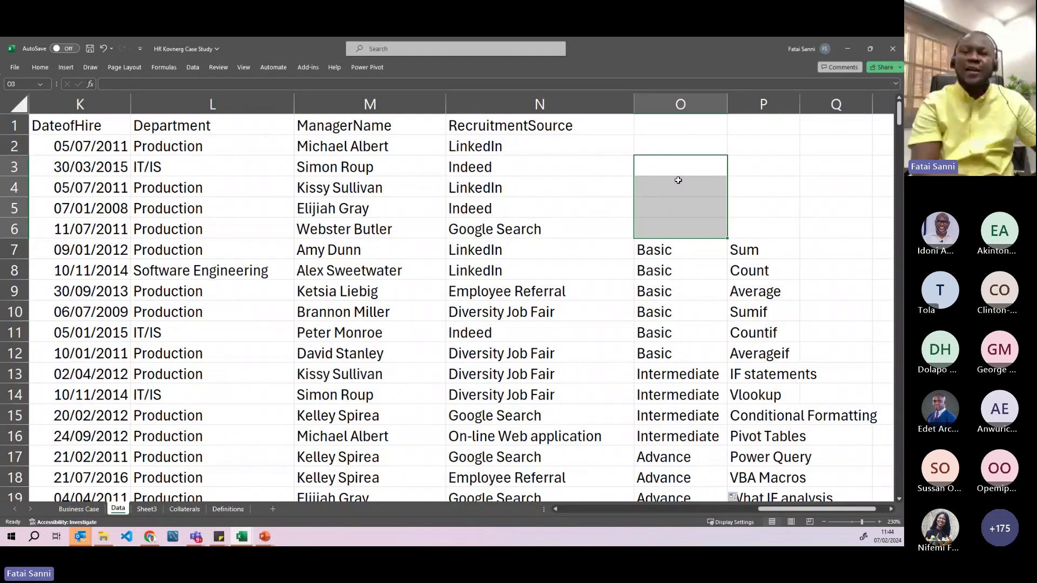
pyautogui.write('Nov')
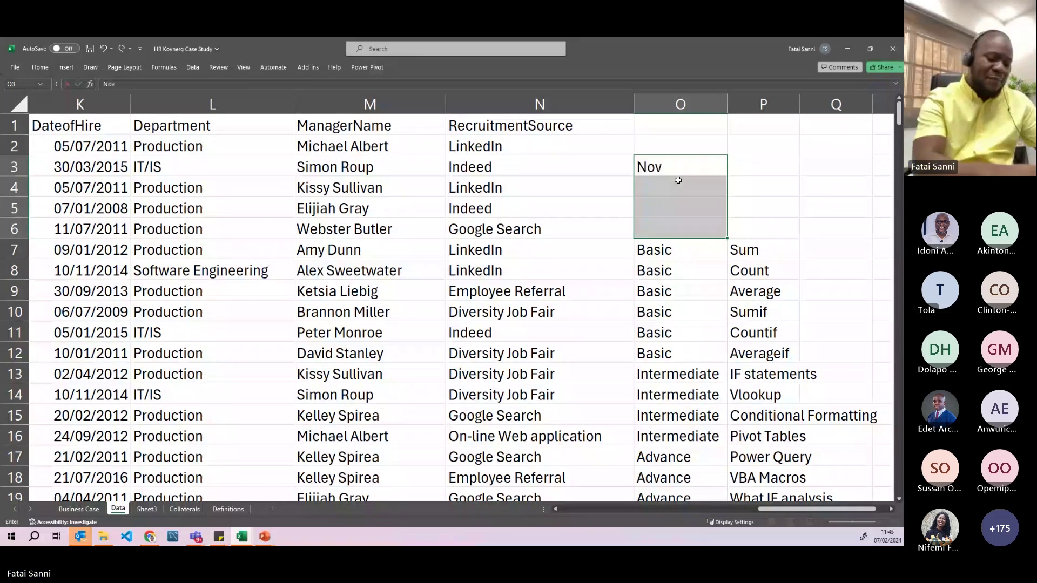
pyautogui.write('ince')
pyautogui.press('BackSpace')
pyautogui.press('BackSpace')
pyautogui.press('BackSpace')
pyautogui.write('ce')
pyautogui.press('Return')
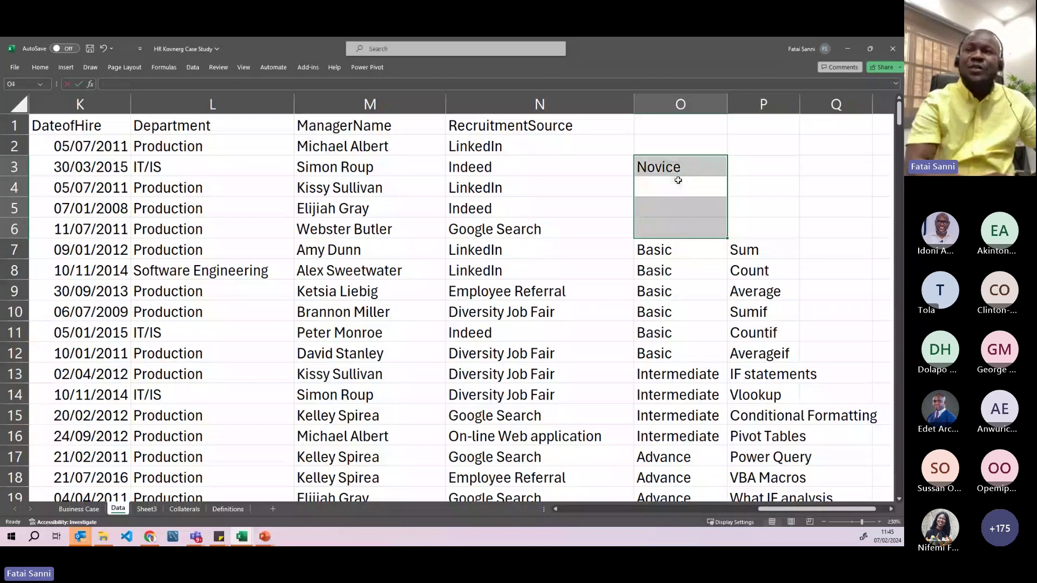
pyautogui.click(678, 164)
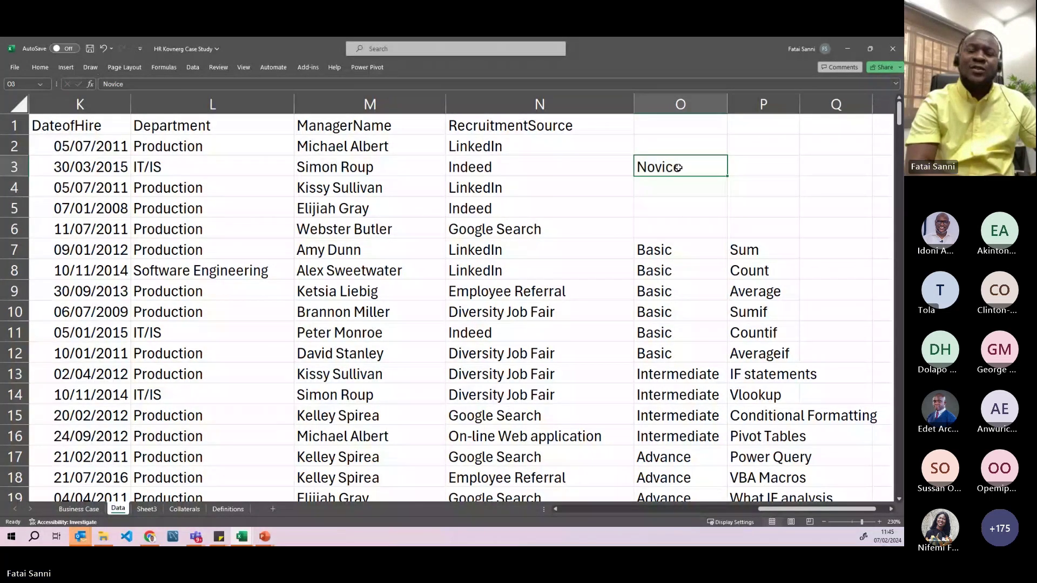
pyautogui.press('Delete')
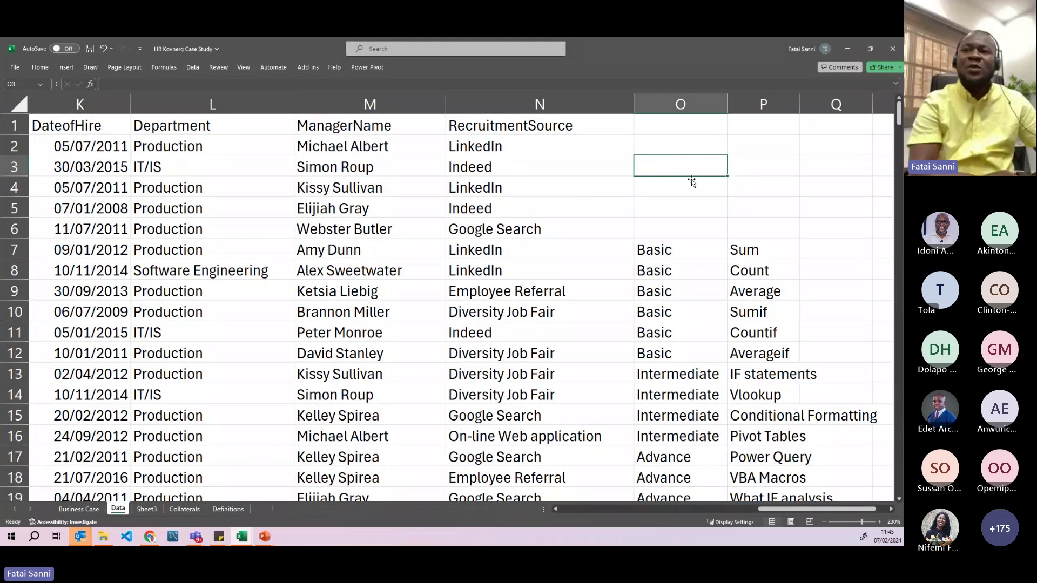
# - Fill Novice into all of O3:O6 at once with Ctrl+Enter
pyautogui.moveTo(694, 171); pyautogui.dragTo(688, 237)
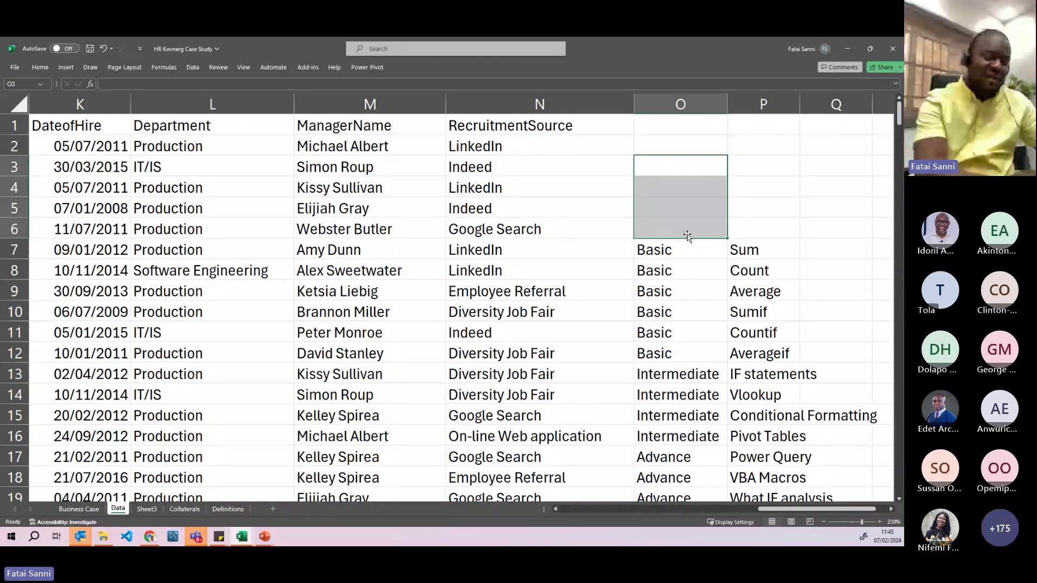
pyautogui.write('Novice')
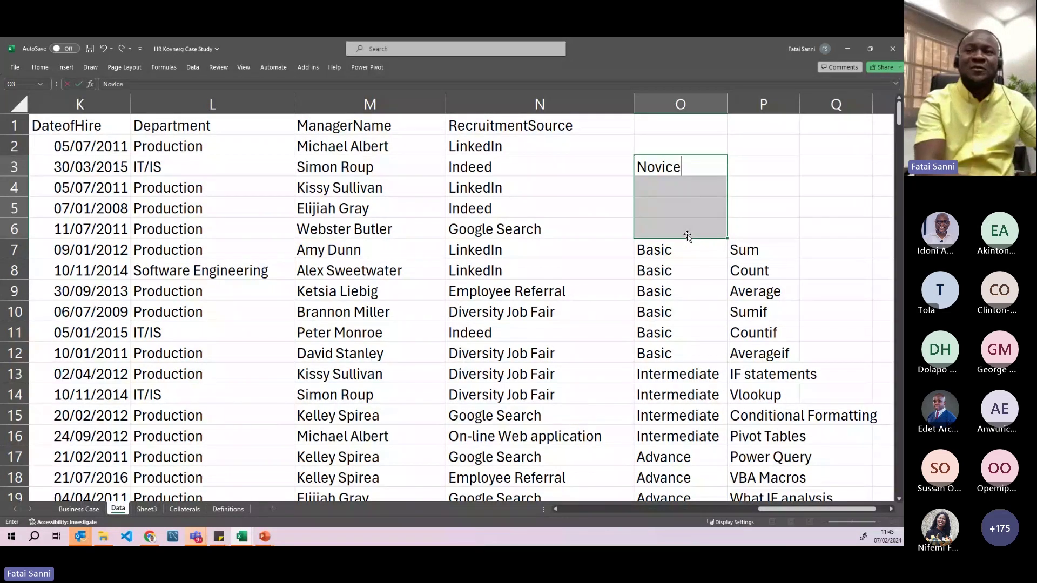
pyautogui.hotkey('ctrl', 'Return')
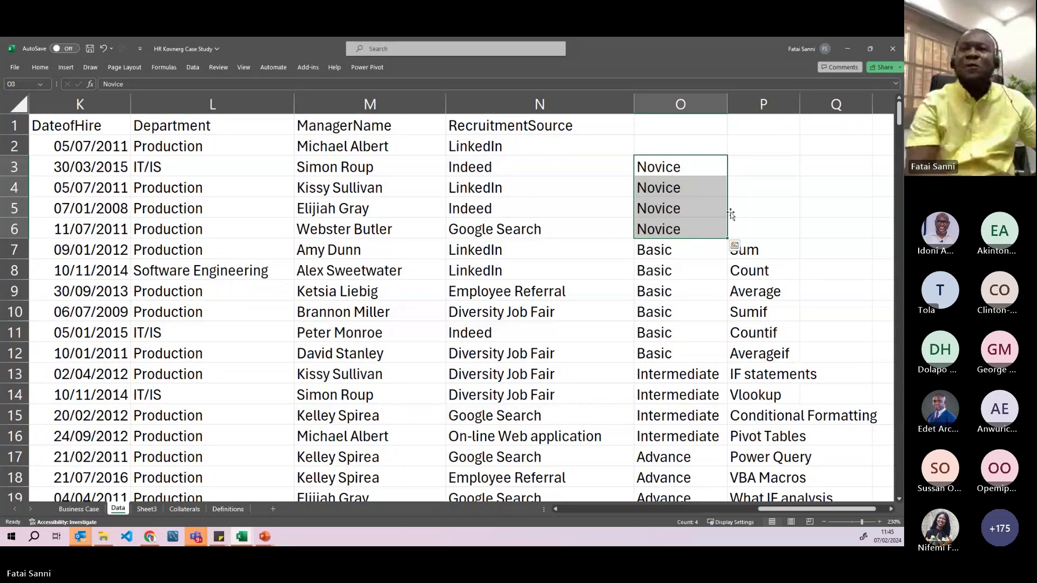
pyautogui.click(761, 223)
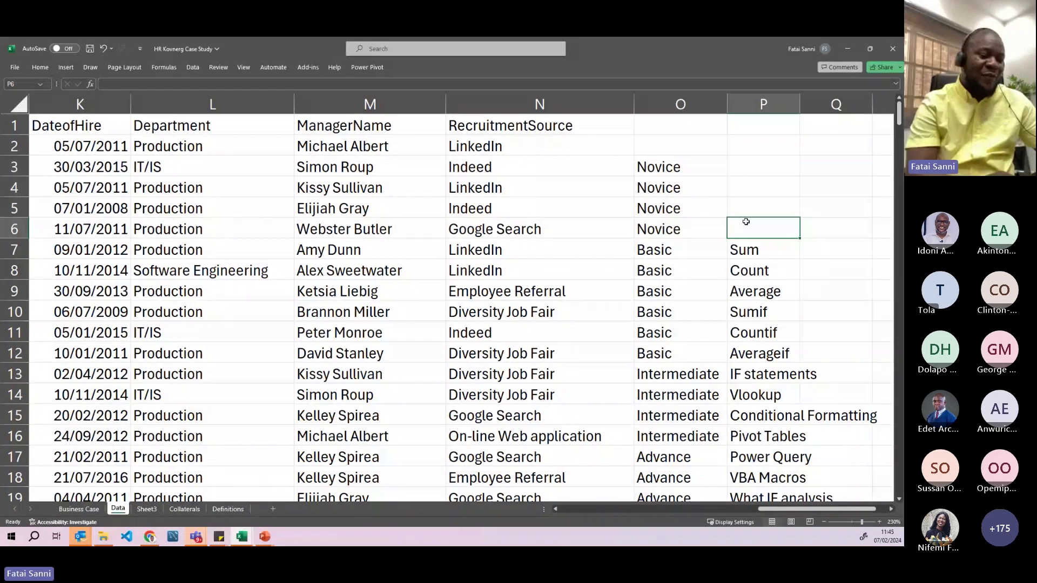
# - Select the empty cells P3:P6 beside the Novice labels
pyautogui.moveTo(674, 172); pyautogui.dragTo(675, 229)
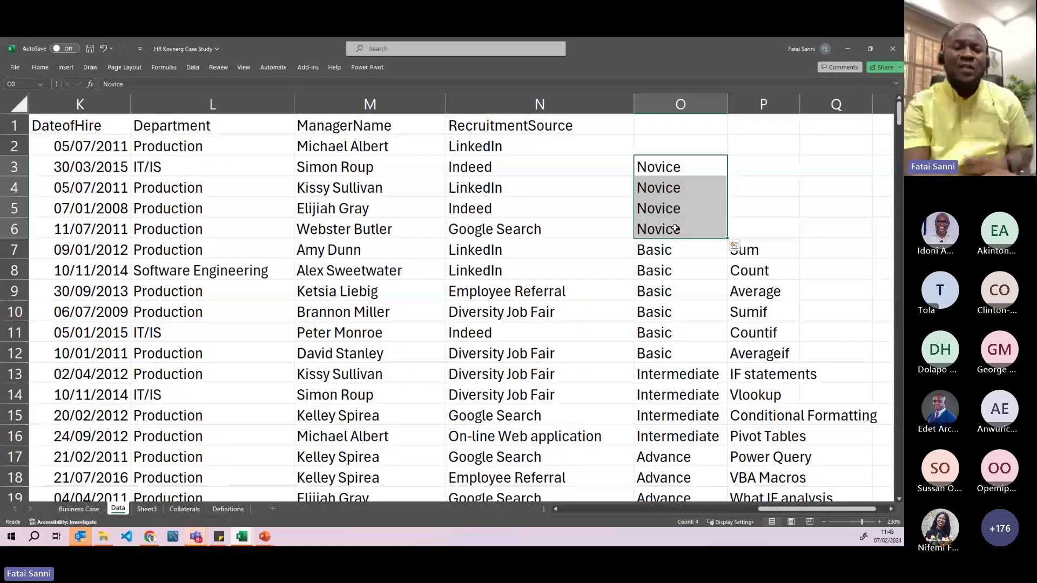
pyautogui.scroll(-1, 676, 229)
pyautogui.scroll(1, 675, 229)
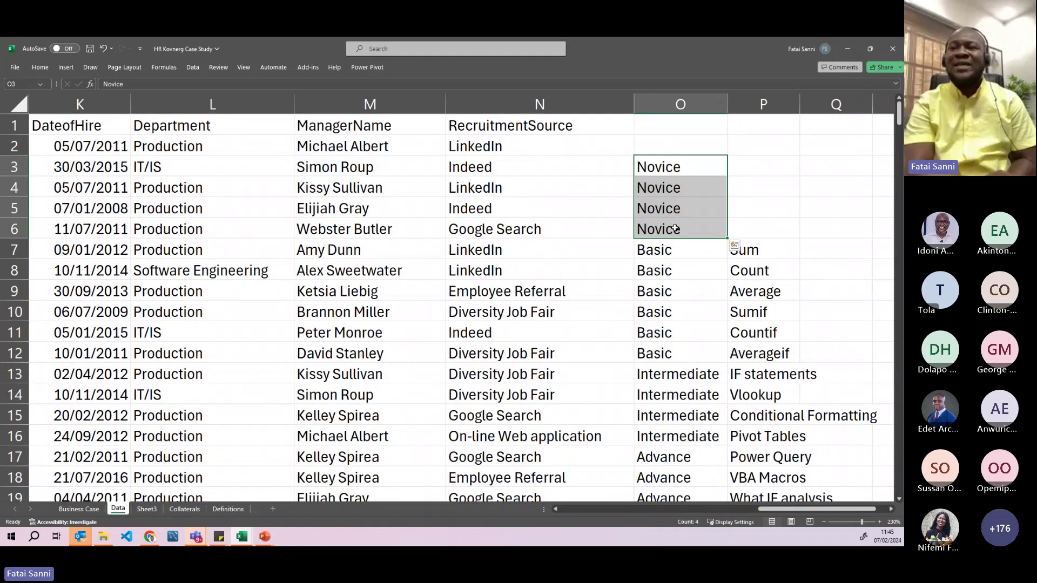
pyautogui.scroll(-1, 675, 229)
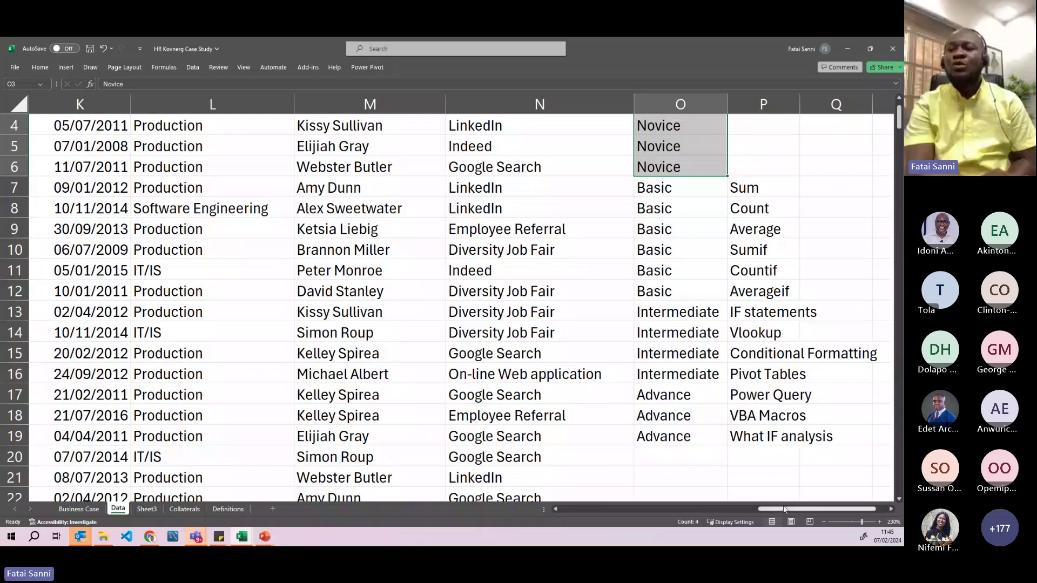
pyautogui.moveTo(834, 510); pyautogui.dragTo(839, 510)
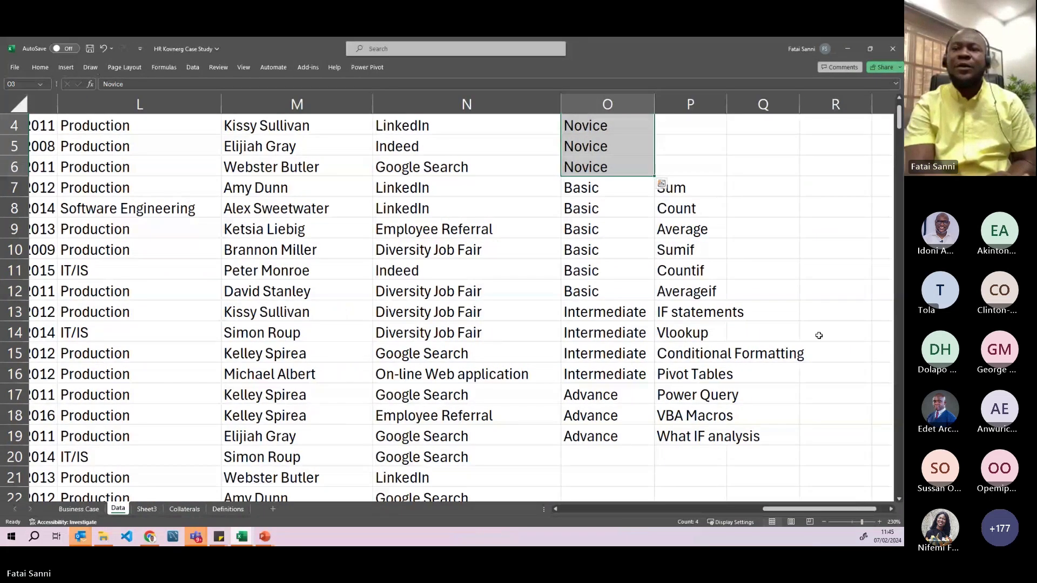
pyautogui.scroll(1, 819, 335)
pyautogui.scroll(-1, 819, 335)
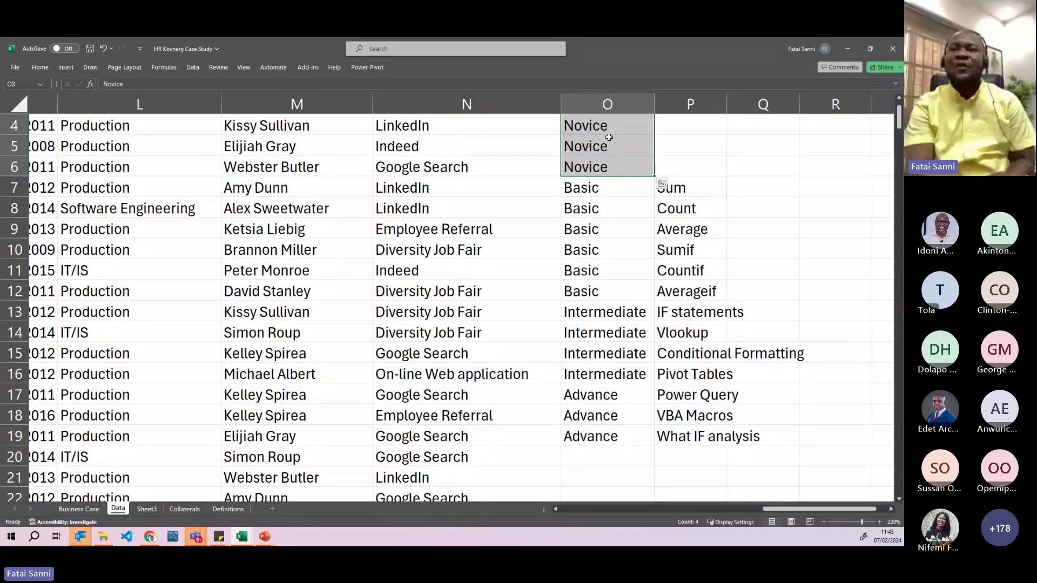
pyautogui.scroll(1, 609, 138)
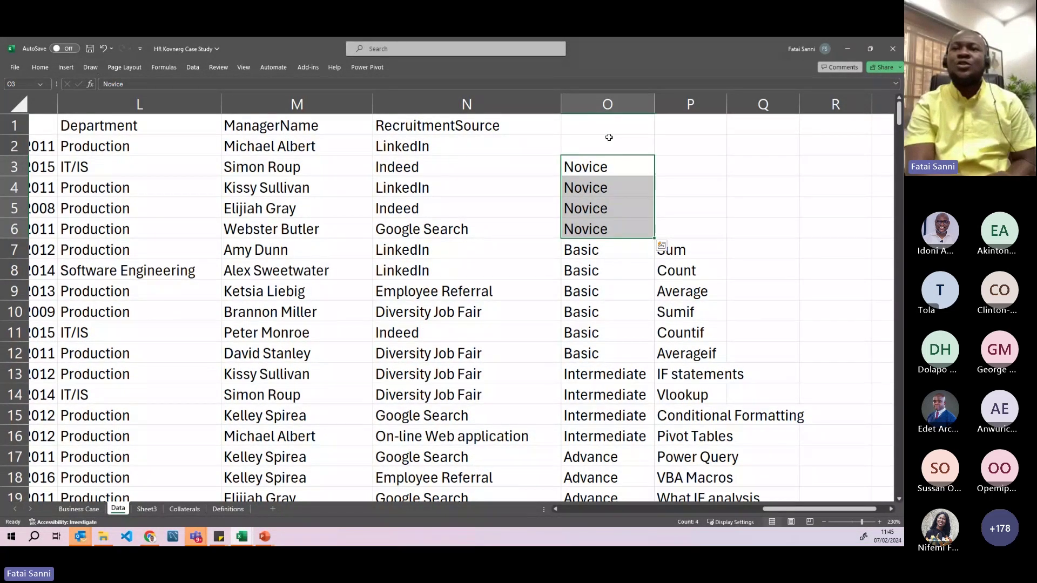
pyautogui.moveTo(678, 176); pyautogui.dragTo(675, 222)
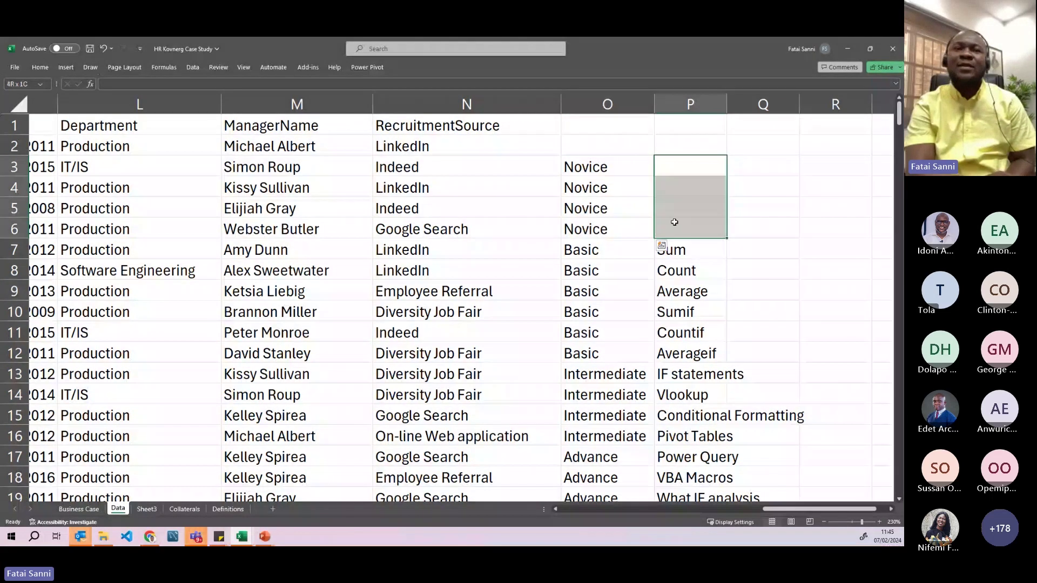
# - Apply a yellow fill to P3:P6, then select the Basic skills in P7:P12
pyautogui.click(38, 64)
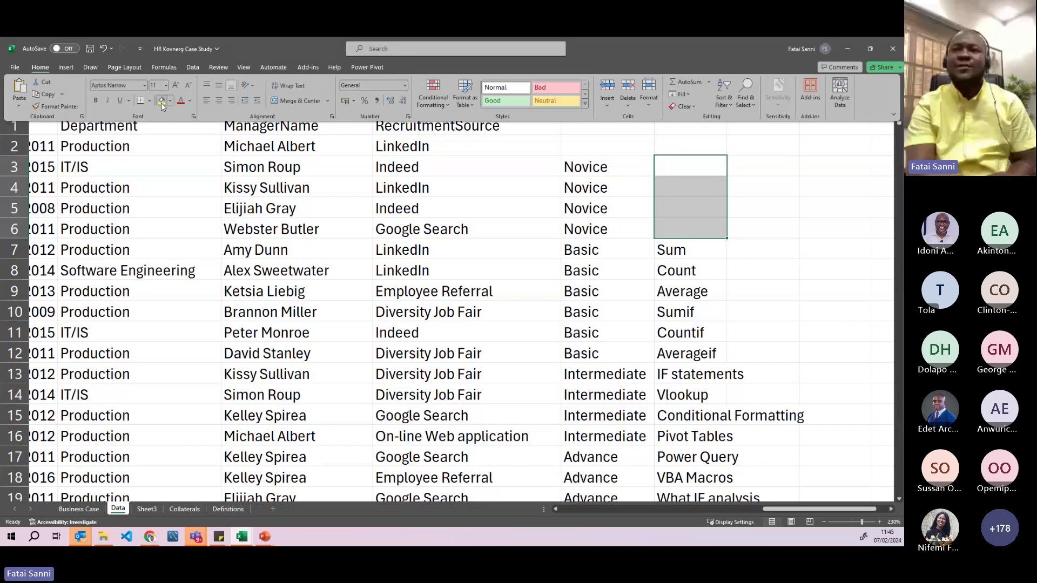
pyautogui.click(161, 100)
pyautogui.click(625, 257)
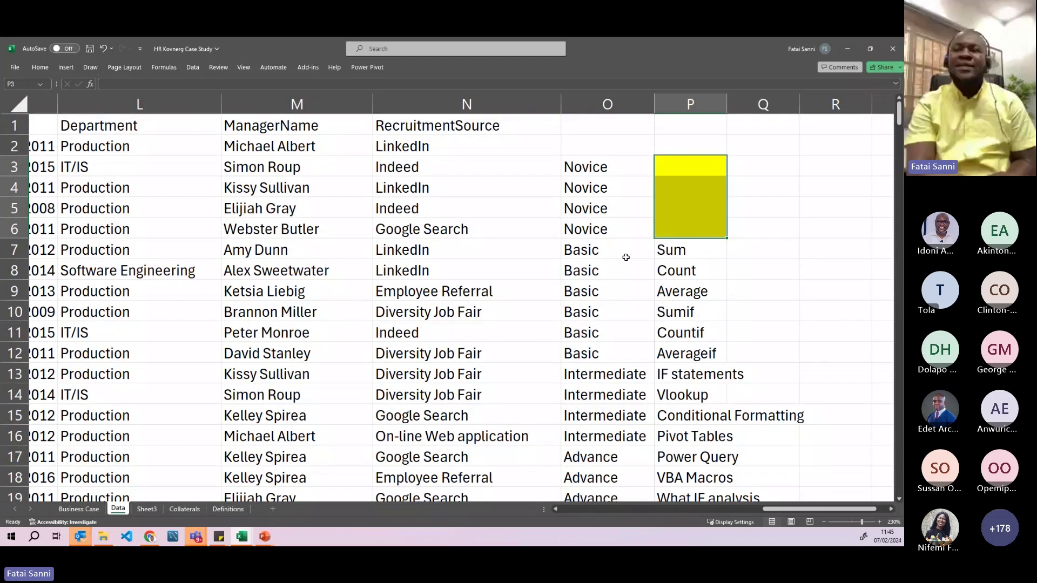
pyautogui.click(625, 258)
pyautogui.click(672, 255)
pyautogui.moveTo(674, 256); pyautogui.dragTo(666, 346)
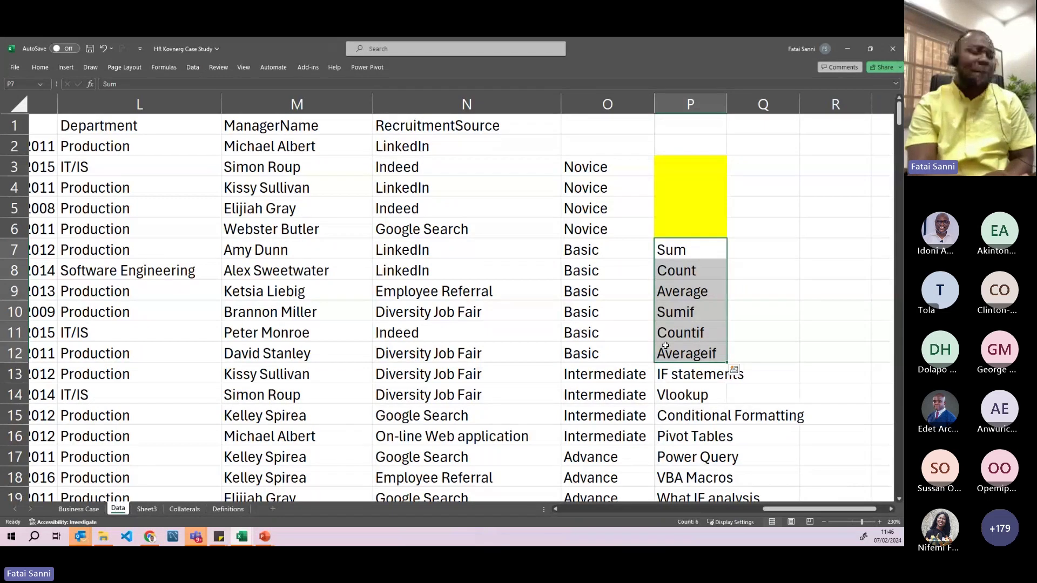
# - Step through the Intermediate and Advance skills listed in columns O and P
pyautogui.scroll(-2, 666, 345)
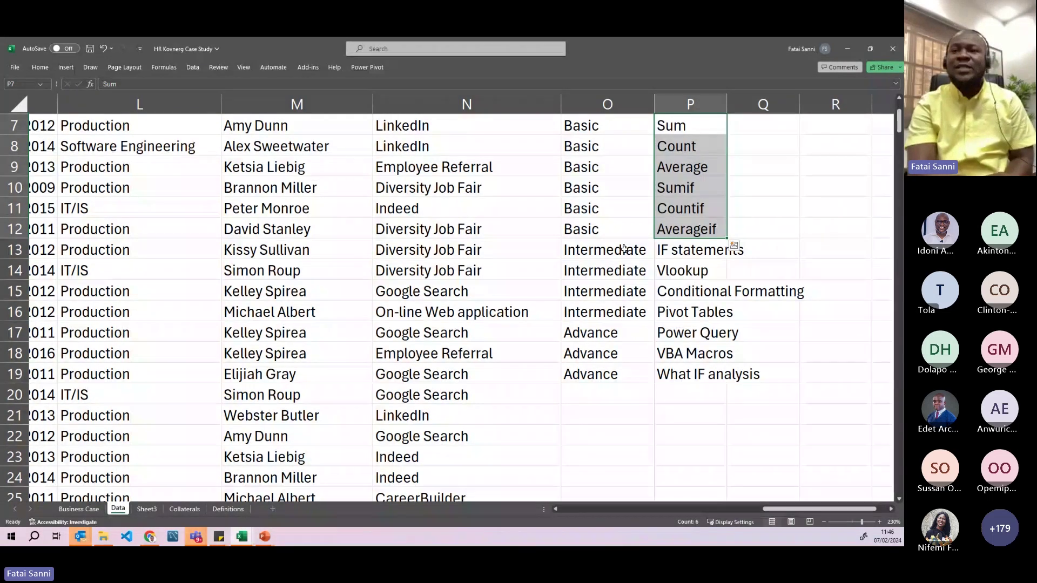
pyautogui.moveTo(624, 249); pyautogui.dragTo(621, 312)
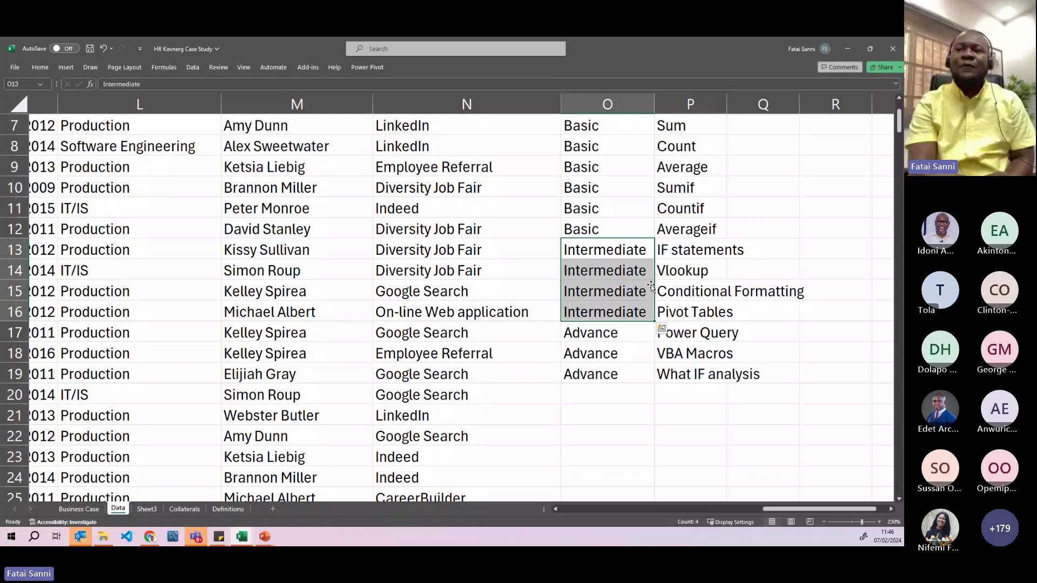
pyautogui.click(690, 252)
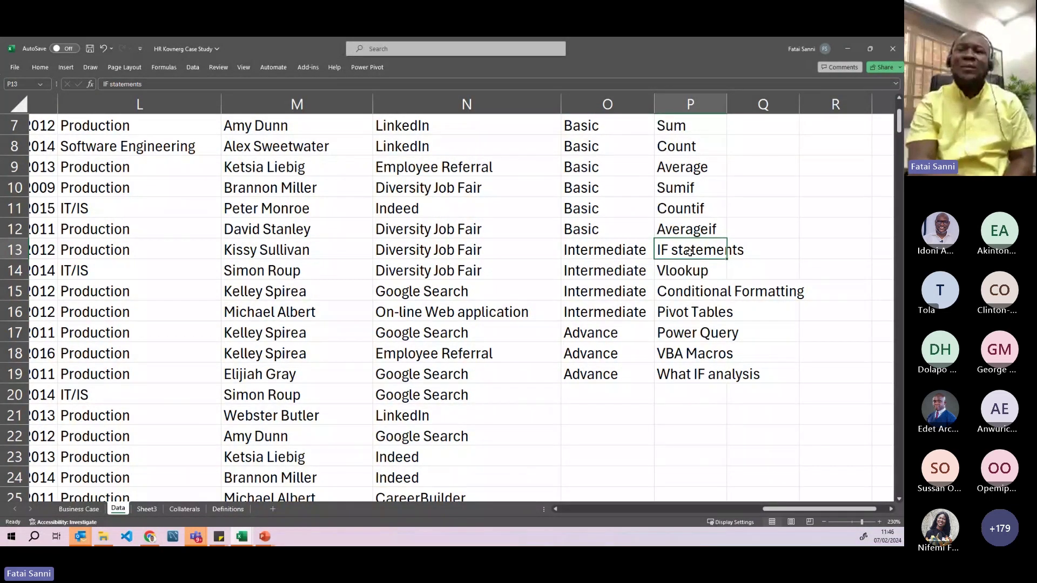
pyautogui.click(679, 271)
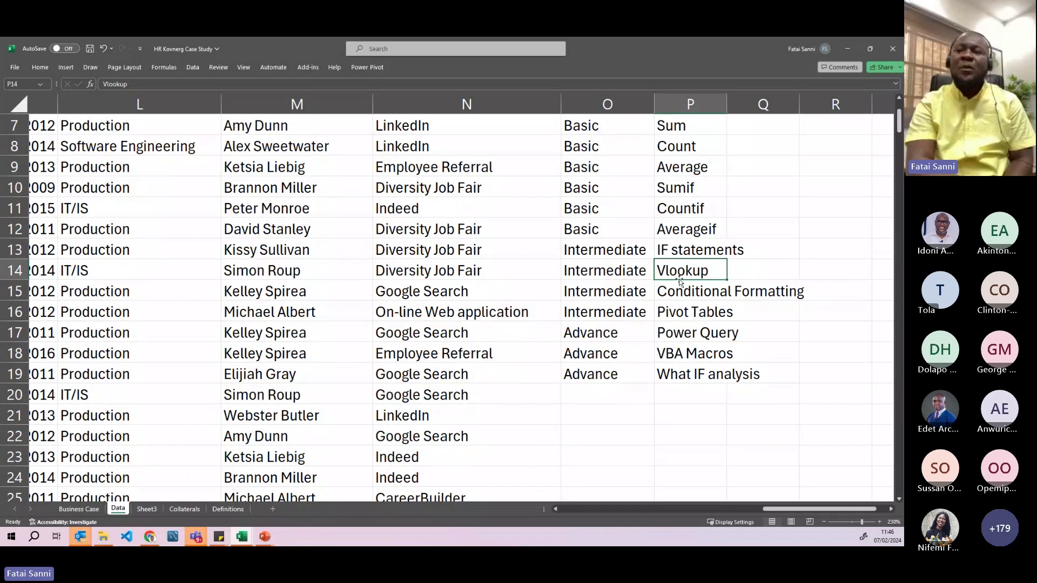
pyautogui.click(677, 291)
pyautogui.click(674, 311)
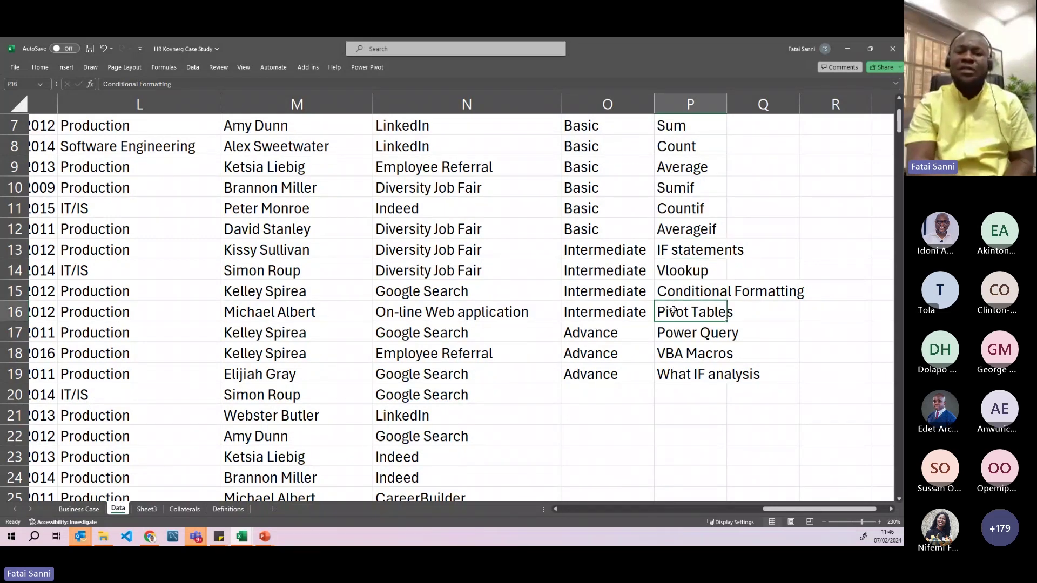
pyautogui.click(635, 332)
pyautogui.click(676, 334)
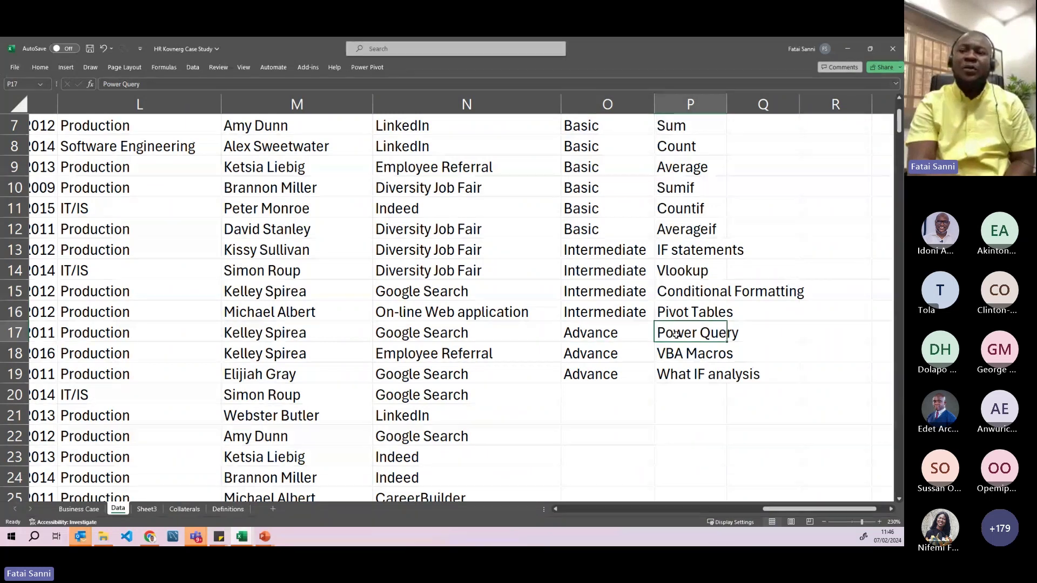
pyautogui.click(668, 354)
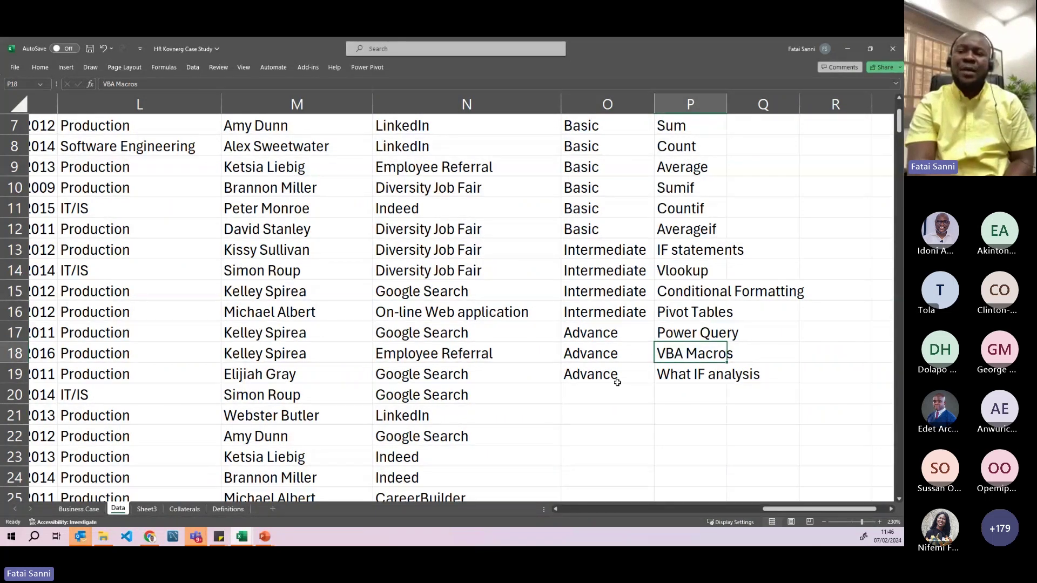
# - Enter Dashboards in P20 and label it Advance in O20
pyautogui.click(687, 396)
pyautogui.write('Das')
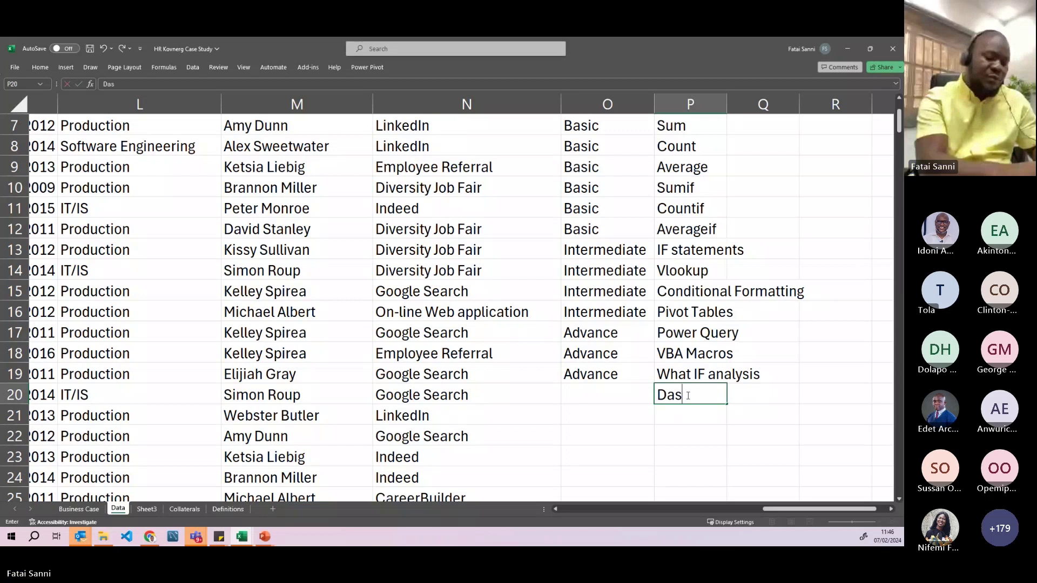
pyautogui.write('hboards')
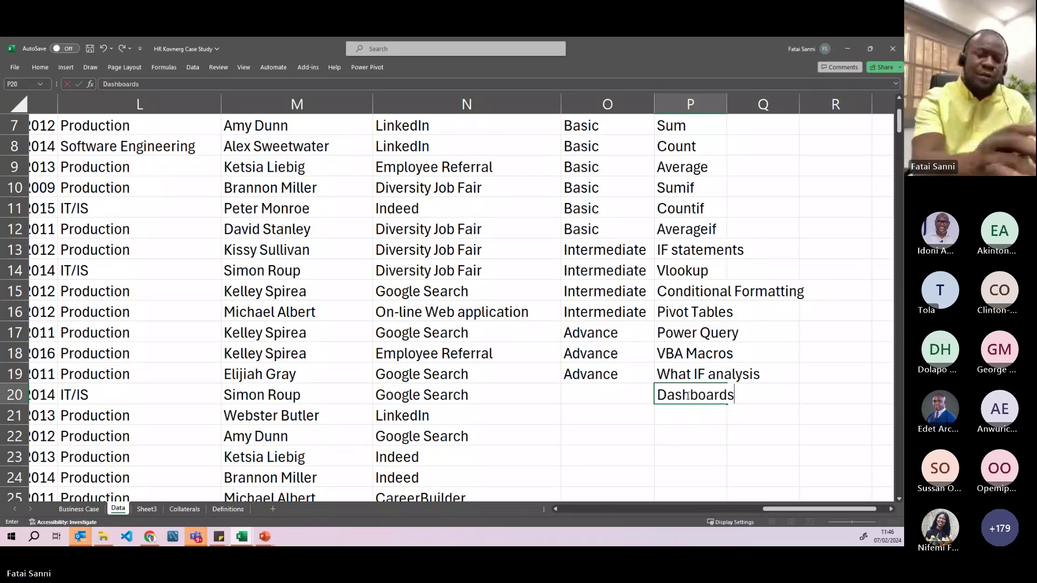
pyautogui.press('Return')
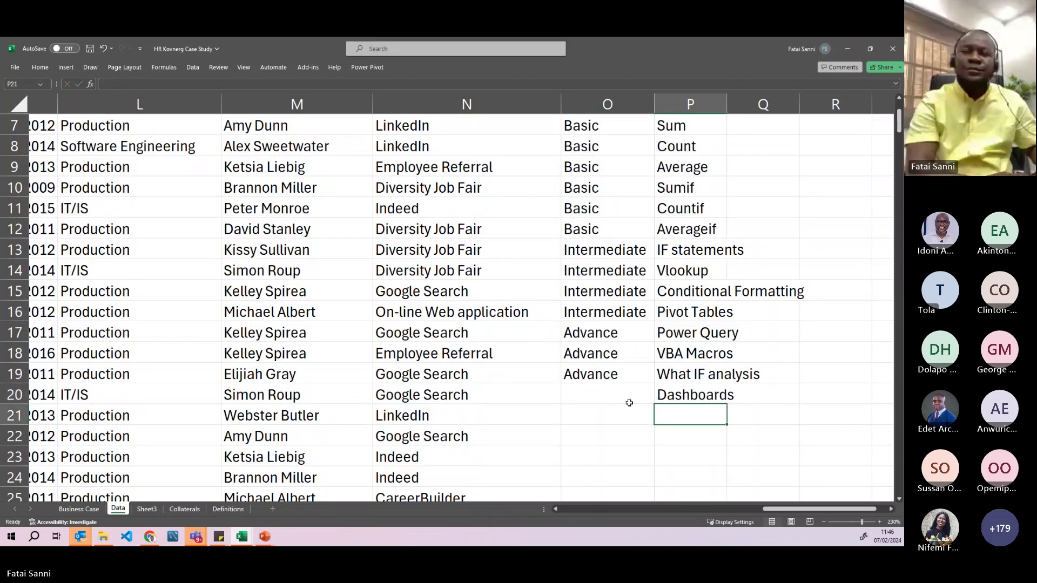
pyautogui.click(623, 397)
pyautogui.write('Adva')
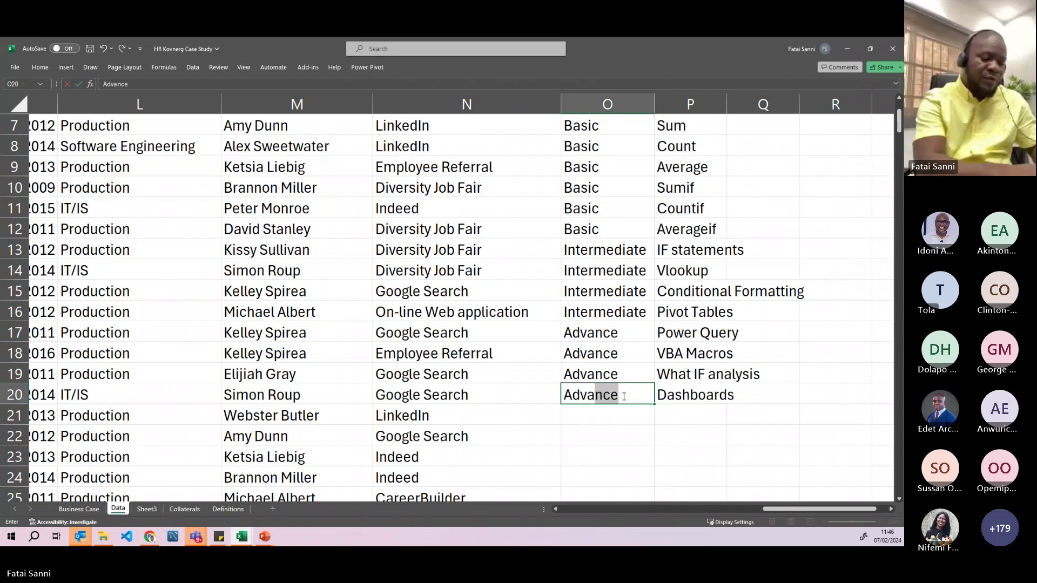
pyautogui.write('v')
pyautogui.press('Return')
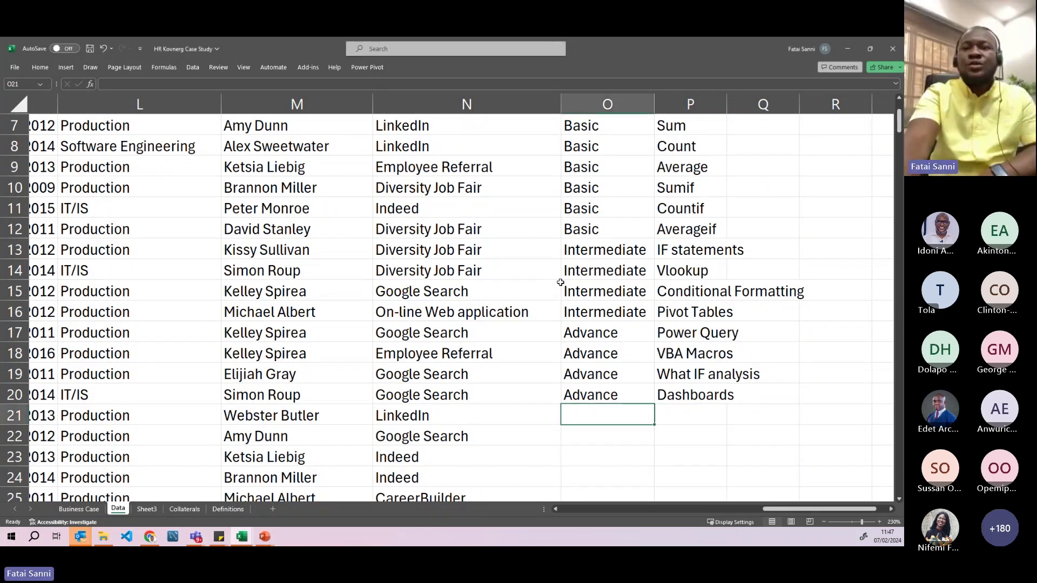
# - Review O16, O4 and the Sum–Countif skills in P7:P11, then switch to Sheet3
pyautogui.click(594, 313)
pyautogui.scroll(2, 592, 318)
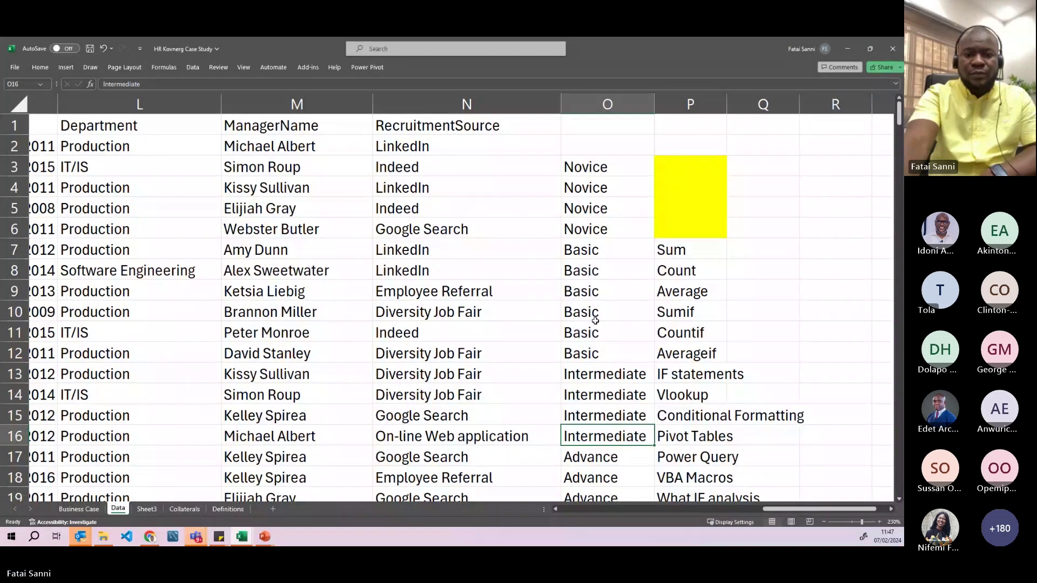
pyautogui.click(592, 184)
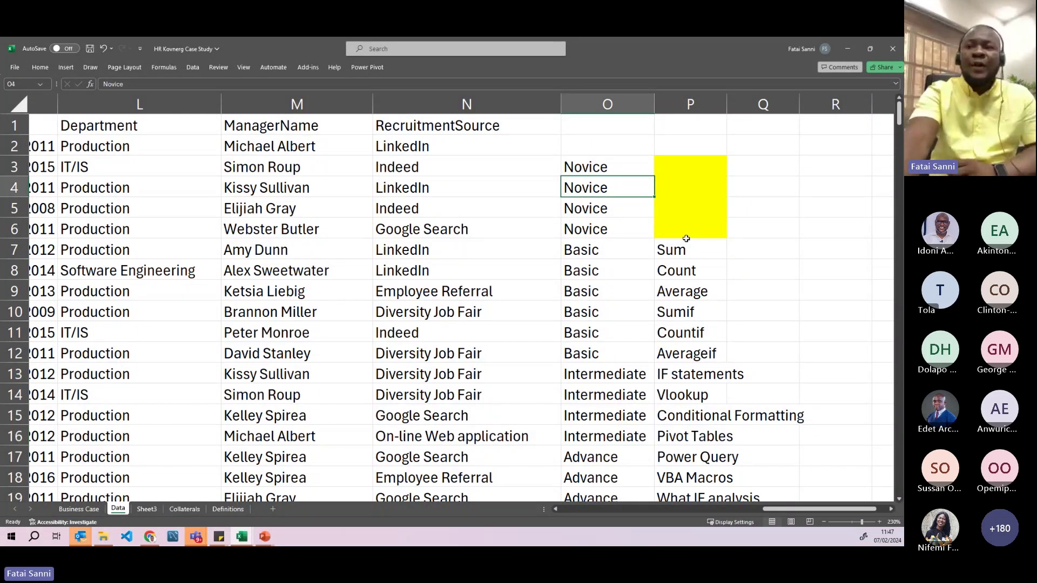
pyautogui.moveTo(686, 249); pyautogui.dragTo(687, 333)
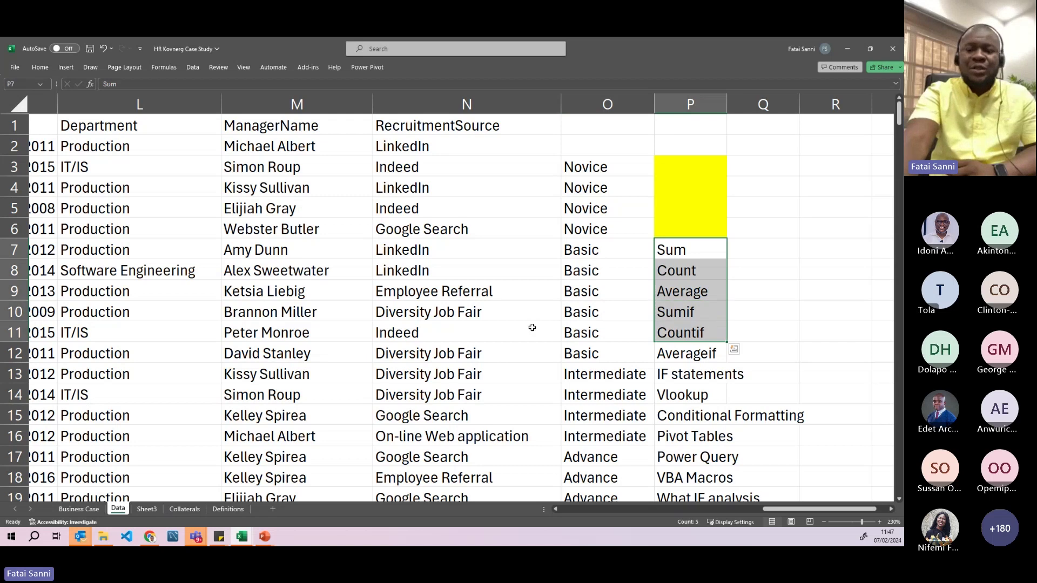
pyautogui.click(144, 507)
# - Clear the phone numbers in A2:A15 and paste the copied employee table at A1
pyautogui.moveTo(168, 149); pyautogui.dragTo(157, 456)
pyautogui.press('Delete')
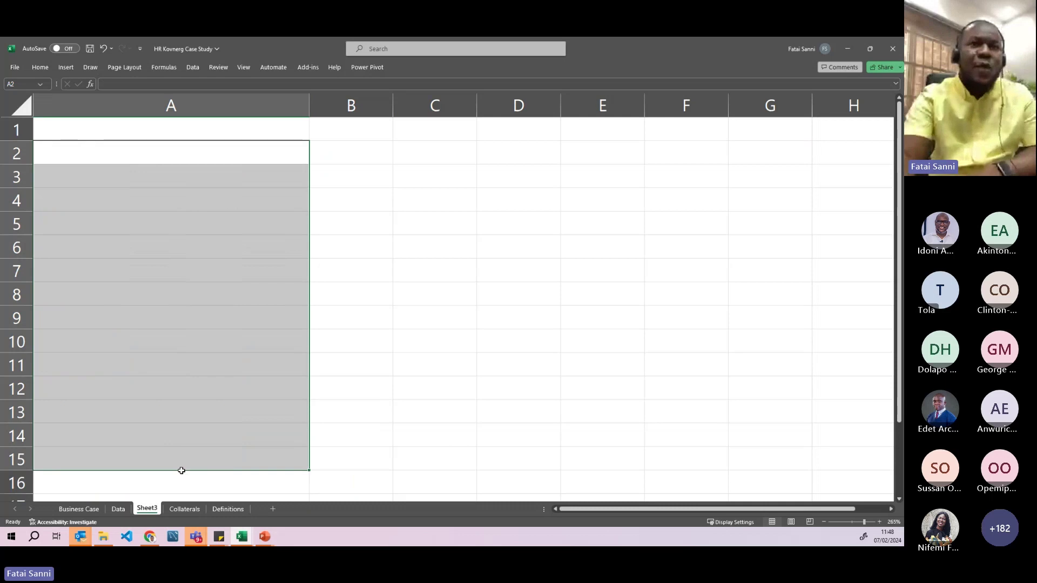
pyautogui.click(216, 370)
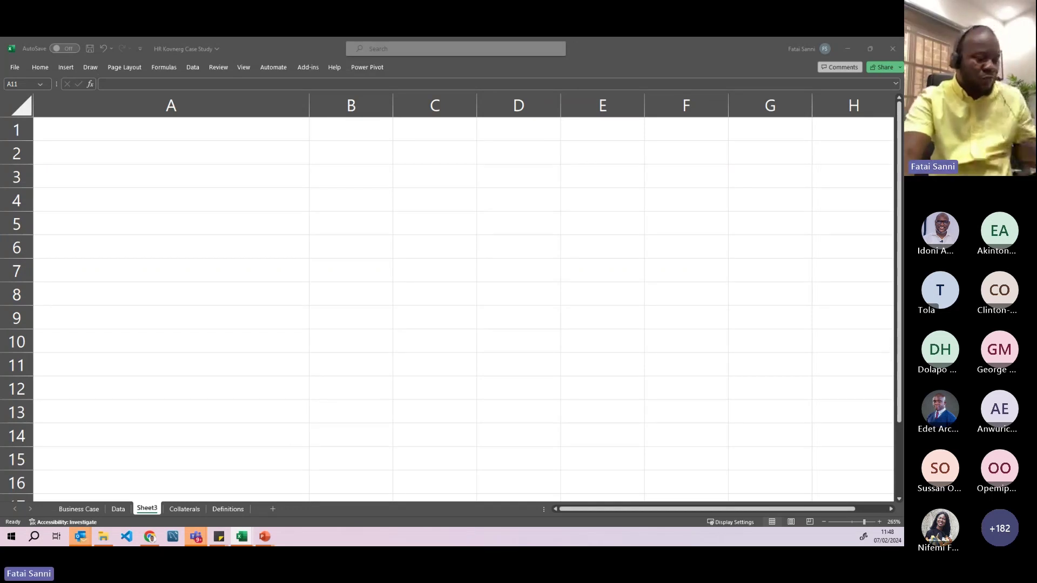
pyautogui.hotkey('ctrl', 'c')
pyautogui.click(205, 131)
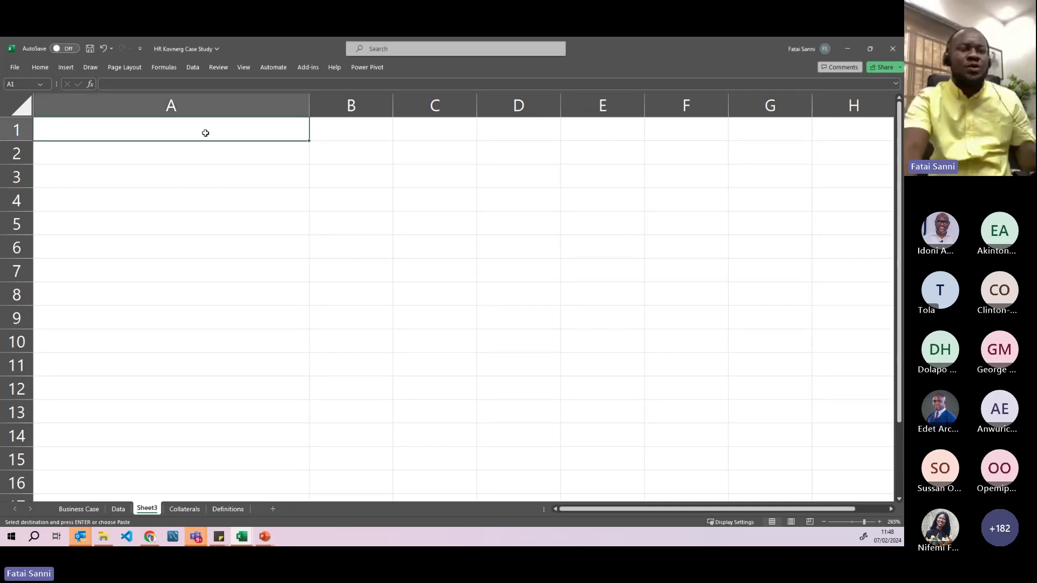
pyautogui.hotkey('ctrl', 'v')
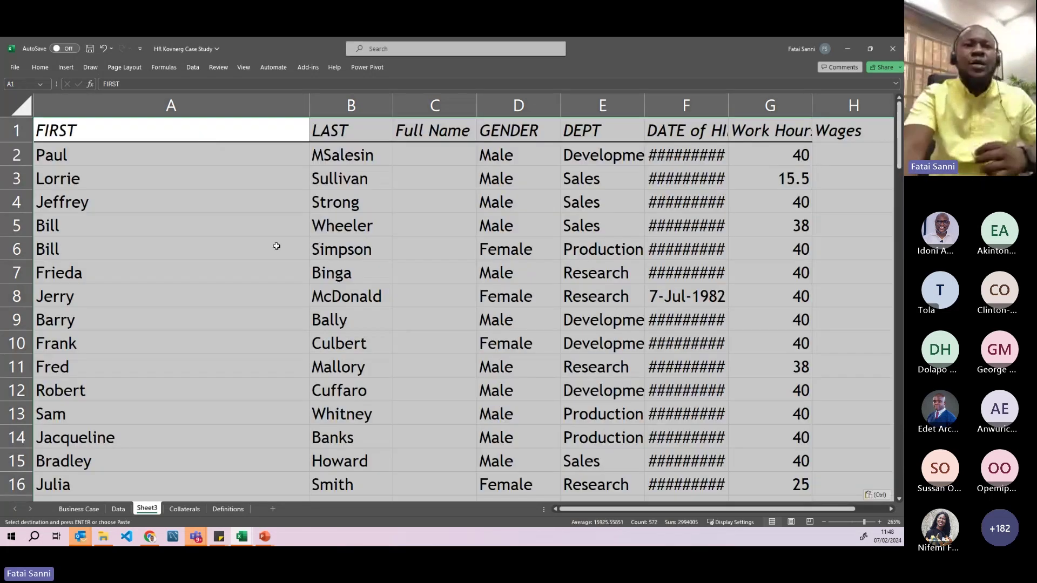
# - Narrow column A, widen Full Name, and autofit the DATE of HIRE and Work Hours columns
pyautogui.click(277, 262)
pyautogui.moveTo(309, 105); pyautogui.dragTo(129, 112)
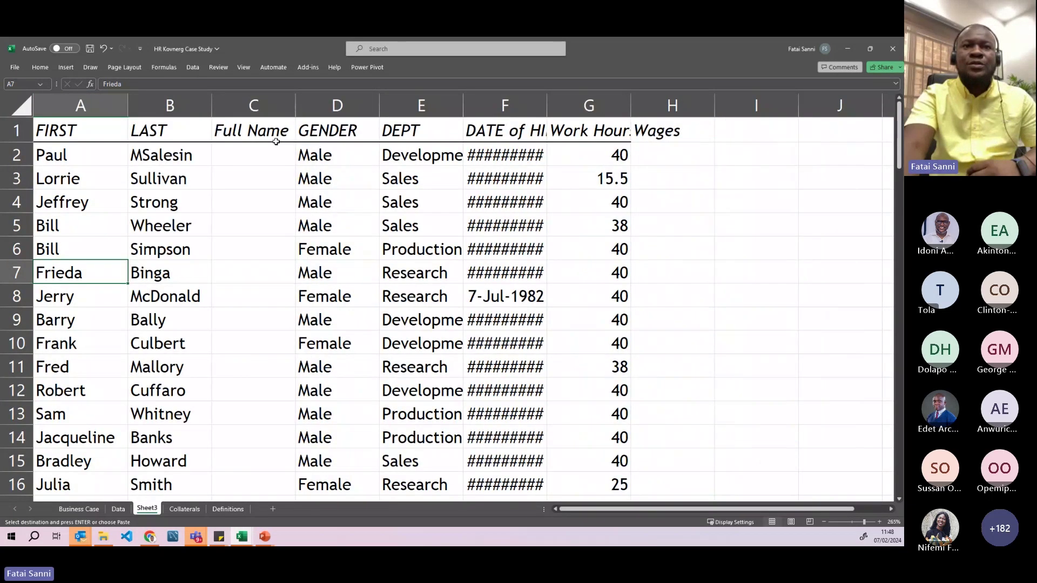
pyautogui.moveTo(295, 109); pyautogui.dragTo(310, 108)
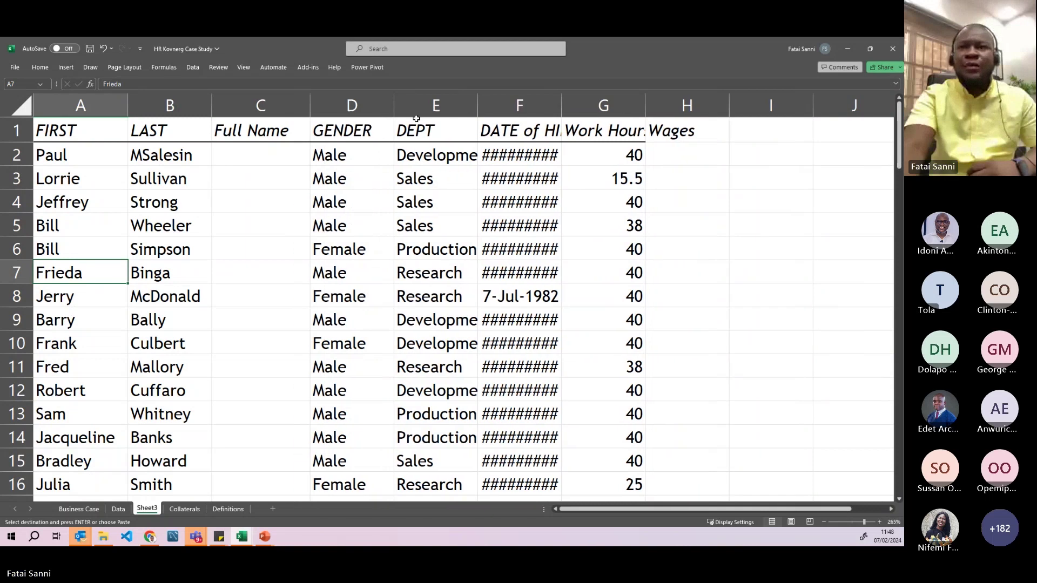
pyautogui.doubleClick(561, 106)
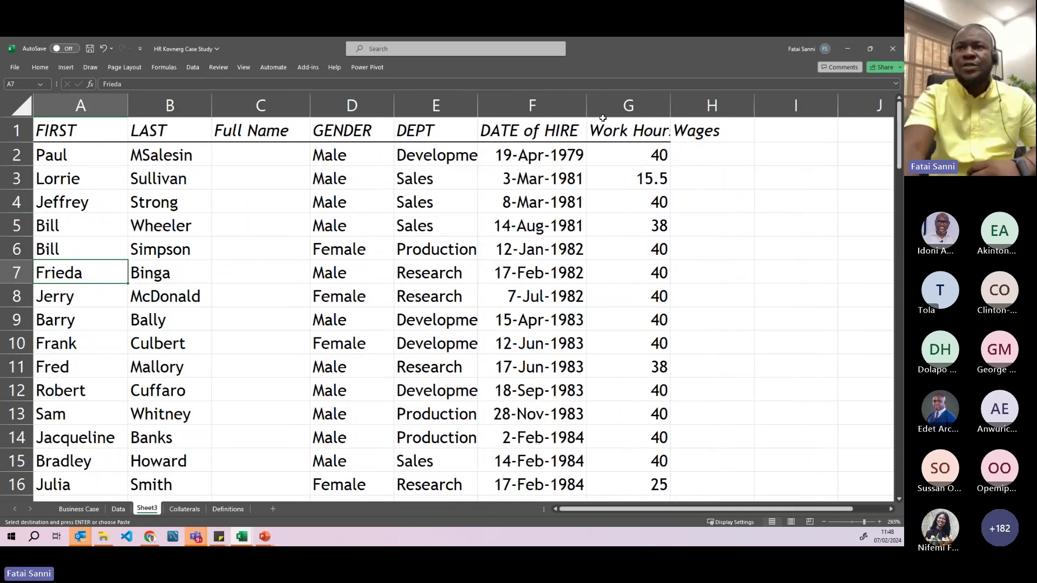
pyautogui.doubleClick(671, 107)
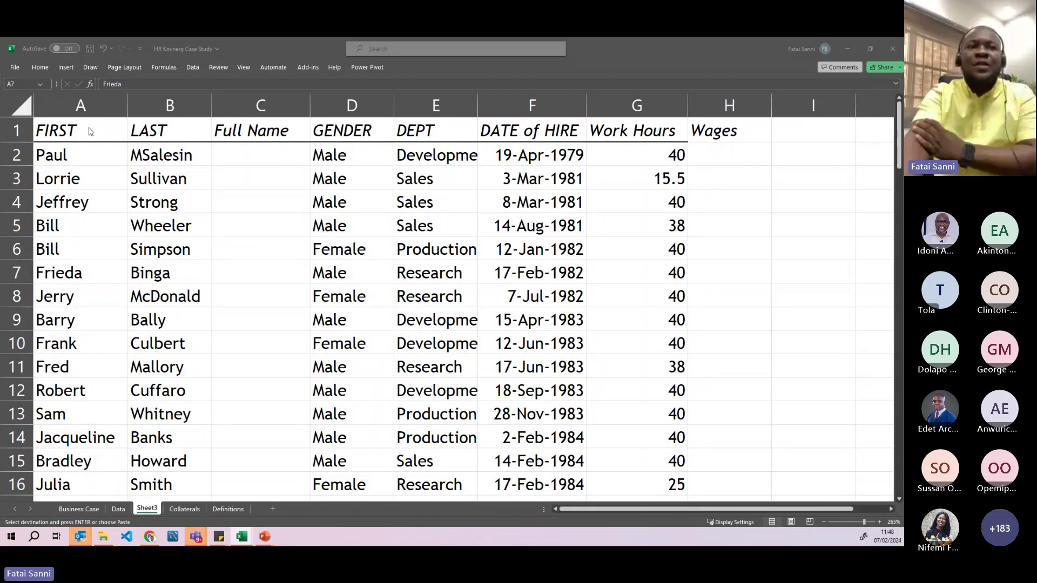
# - Go over the table headers from LAST to Work Hours, then select H2
pyautogui.click(154, 137)
pyautogui.click(259, 155)
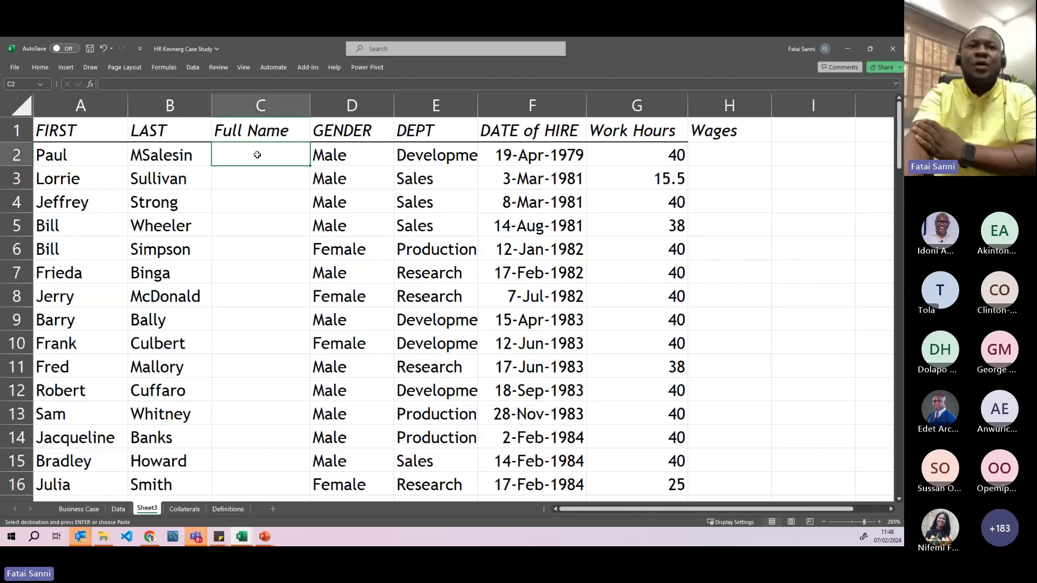
pyautogui.click(350, 135)
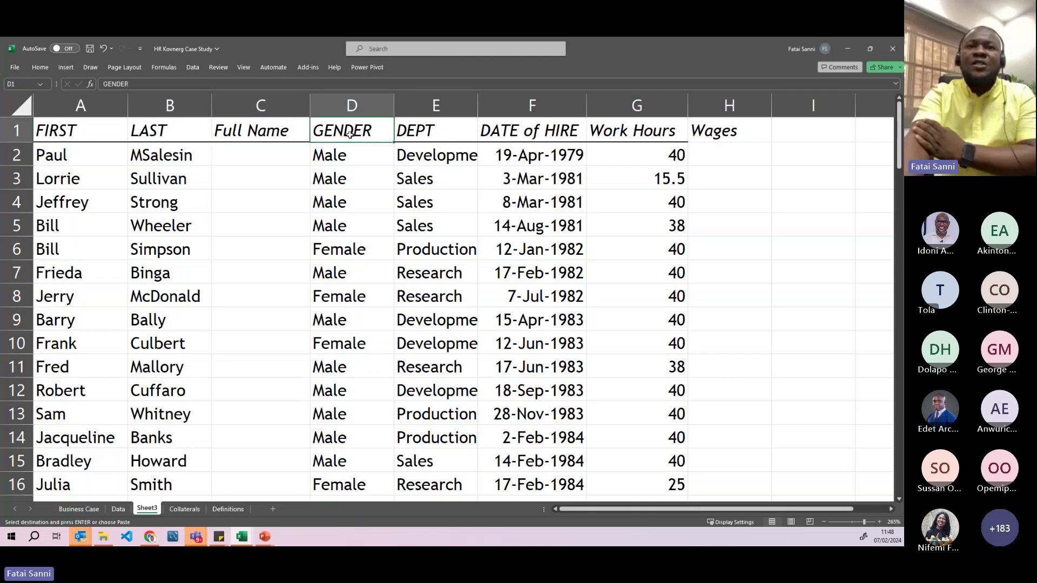
pyautogui.click(435, 131)
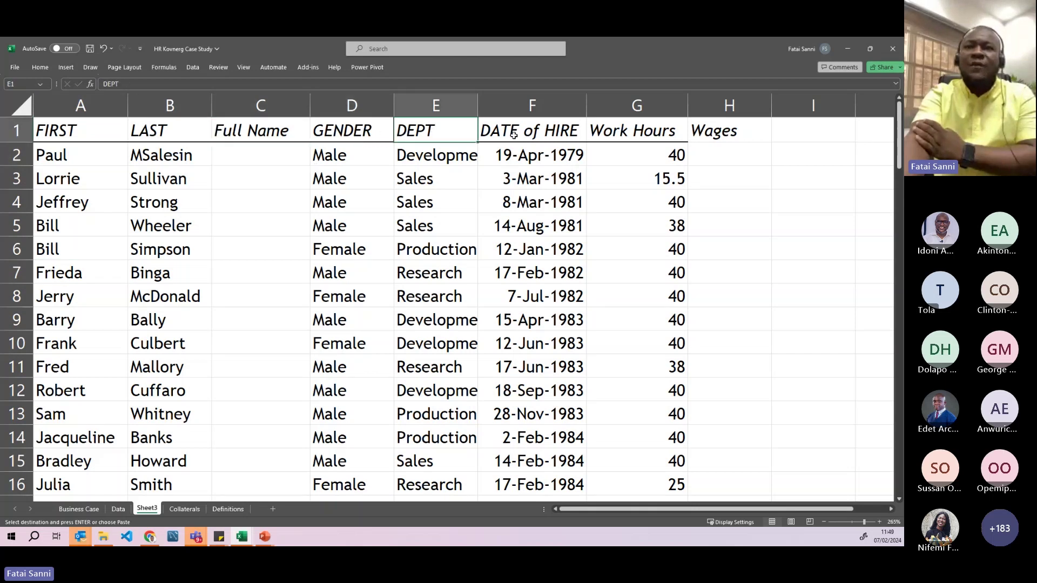
pyautogui.click(514, 135)
pyautogui.click(630, 134)
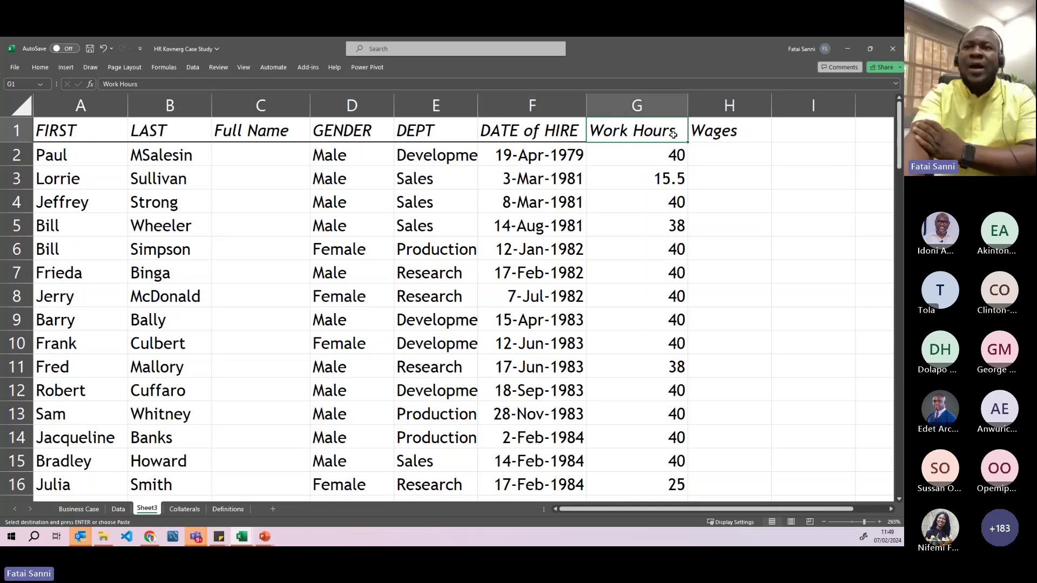
pyautogui.click(723, 152)
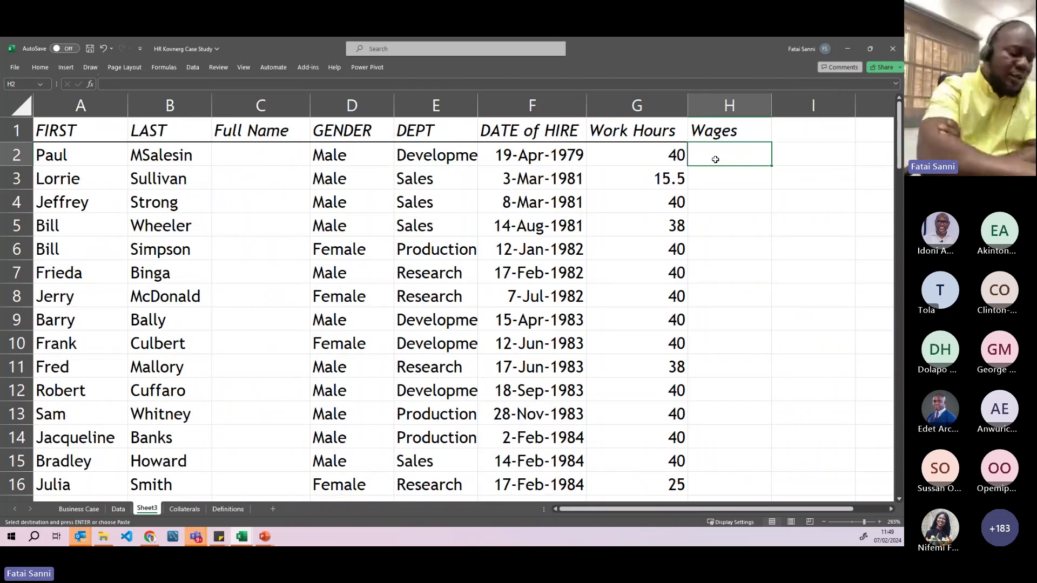
# - Enter 100 in H2 and fill it down the whole Wages column
pyautogui.write('100')
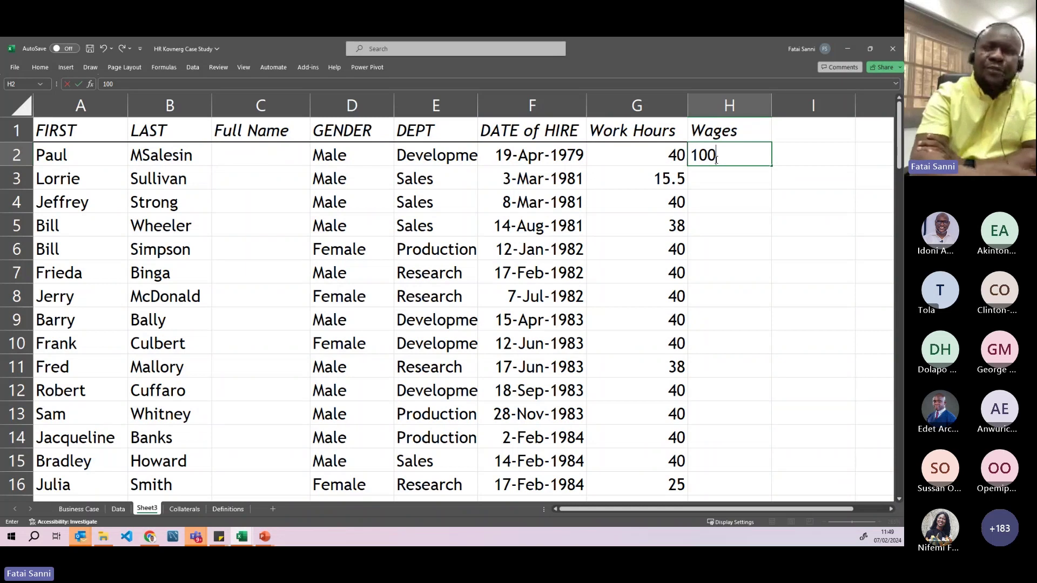
pyautogui.press('Return')
pyautogui.click(723, 154)
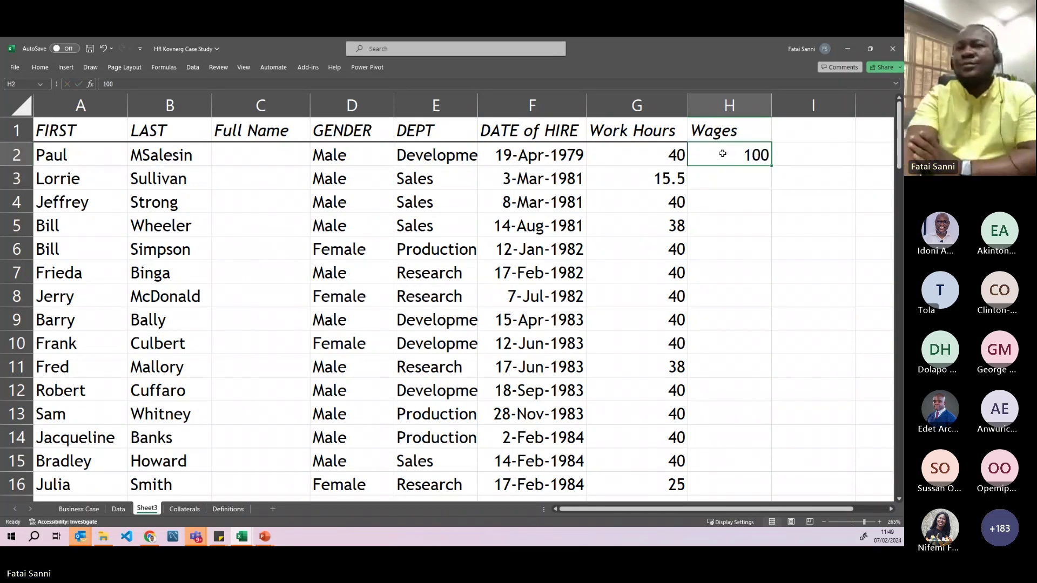
pyautogui.doubleClick(770, 164)
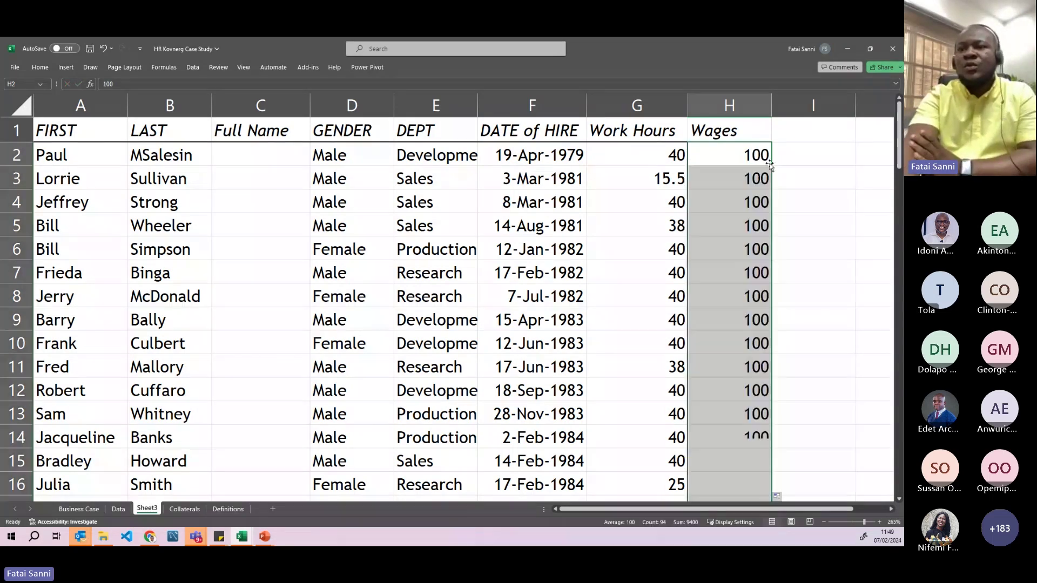
pyautogui.scroll(-7, 729, 245)
pyautogui.scroll(7, 729, 246)
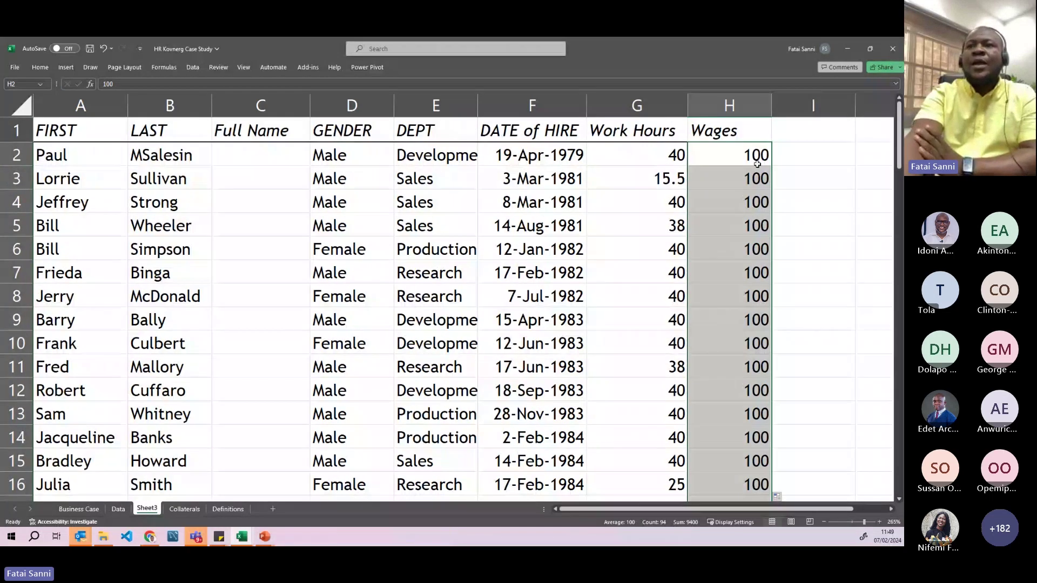
pyautogui.click(788, 142)
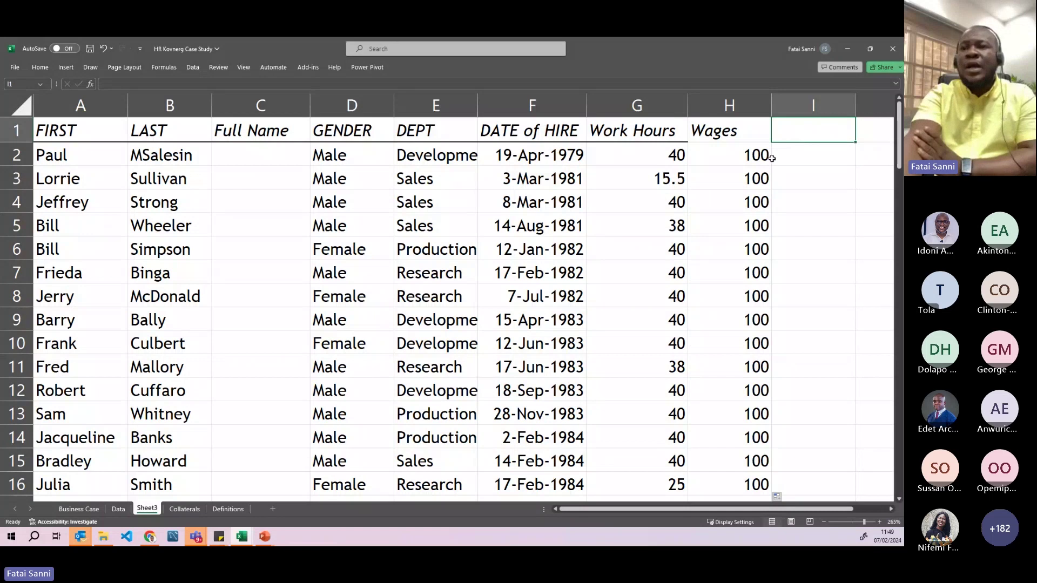
# - Scroll through the filled table and select the Work Hours cells G2:G6
pyautogui.scroll(-4, 699, 246)
pyautogui.scroll(4, 699, 246)
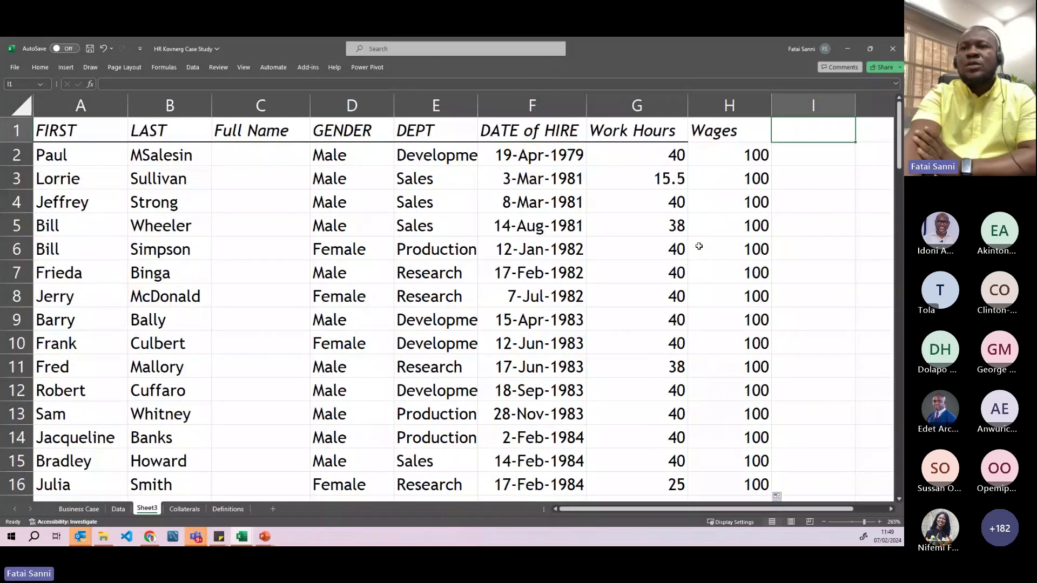
pyautogui.scroll(-20, 699, 246)
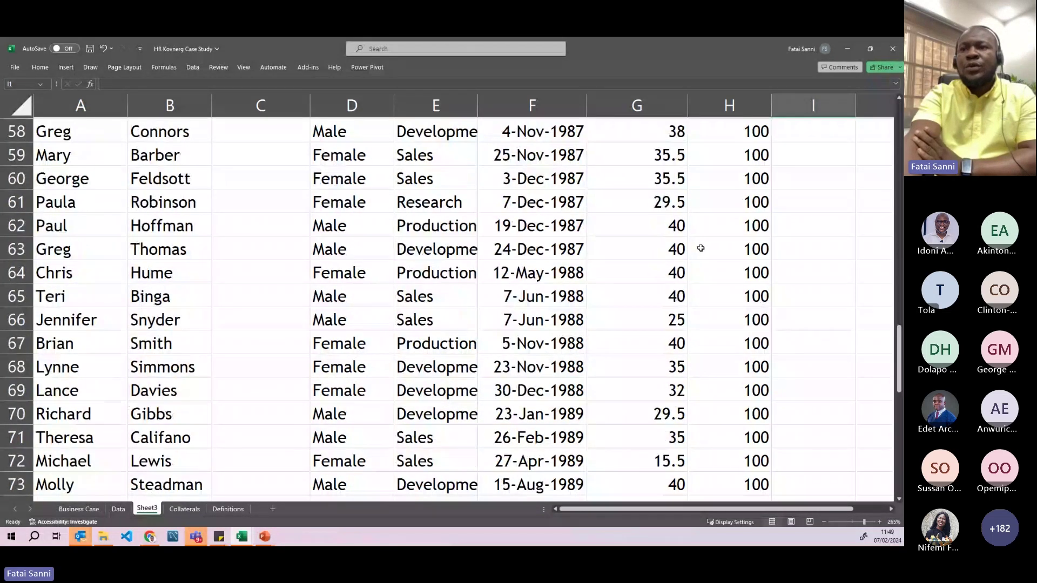
pyautogui.scroll(20, 707, 248)
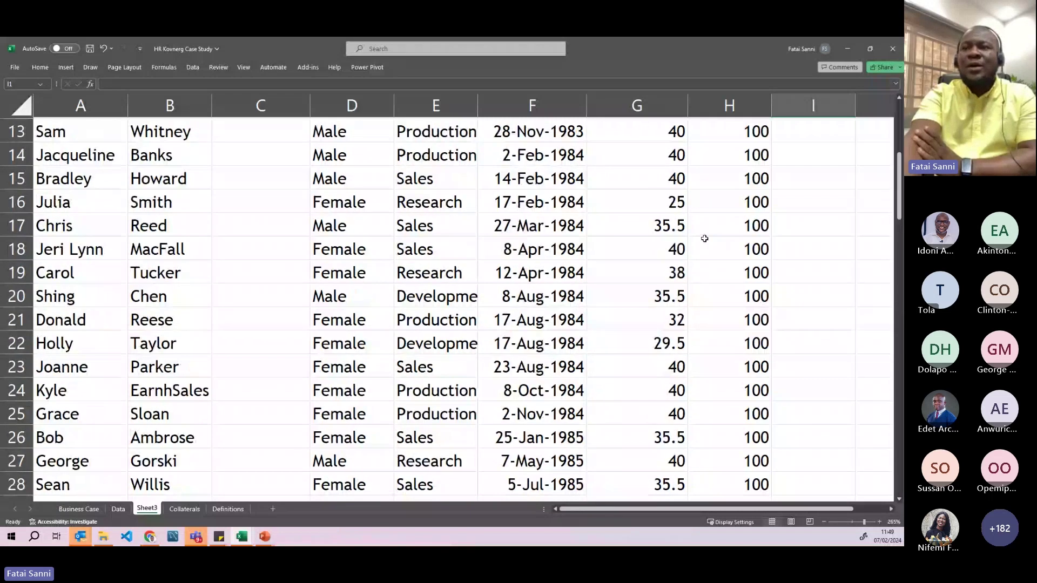
pyautogui.scroll(4, 705, 238)
pyautogui.scroll(-9, 697, 268)
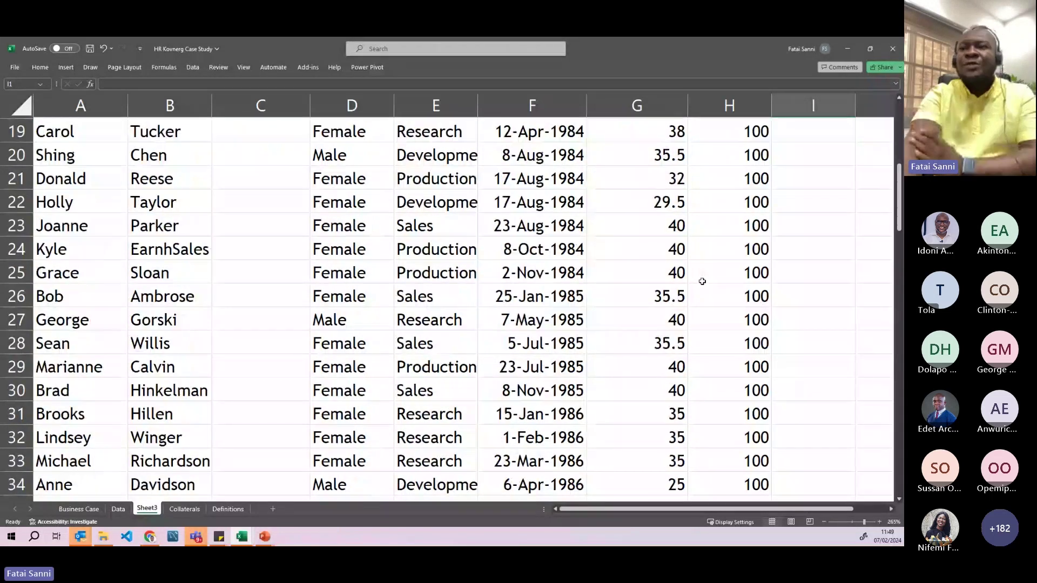
pyautogui.scroll(9, 703, 276)
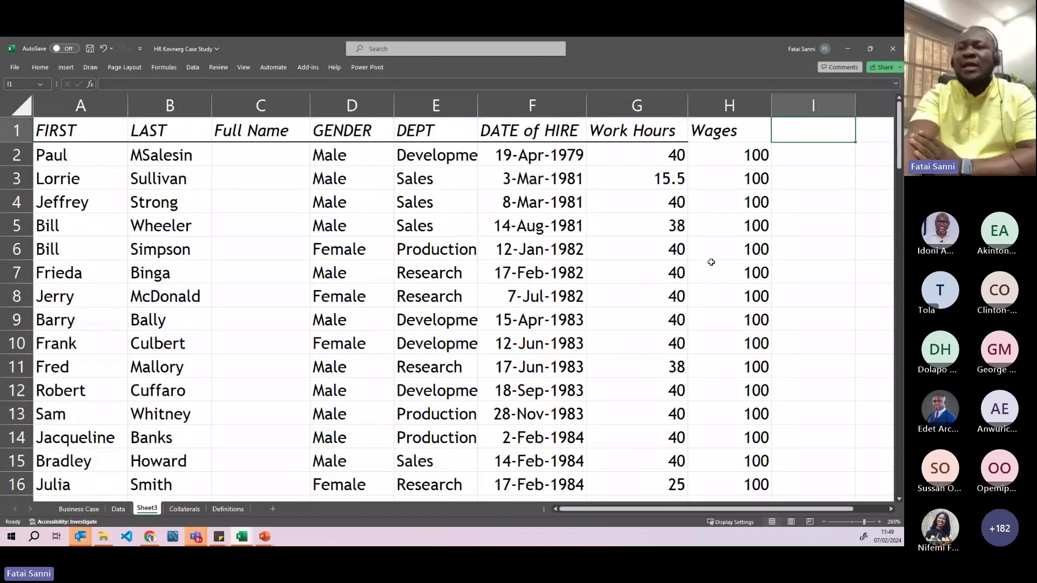
pyautogui.moveTo(823, 511); pyautogui.dragTo(841, 511)
pyautogui.moveTo(581, 155); pyautogui.dragTo(569, 266)
# - Enter =SUM(G2,G3,G4) in J3 to total 95.5 work hours
pyautogui.click(783, 177)
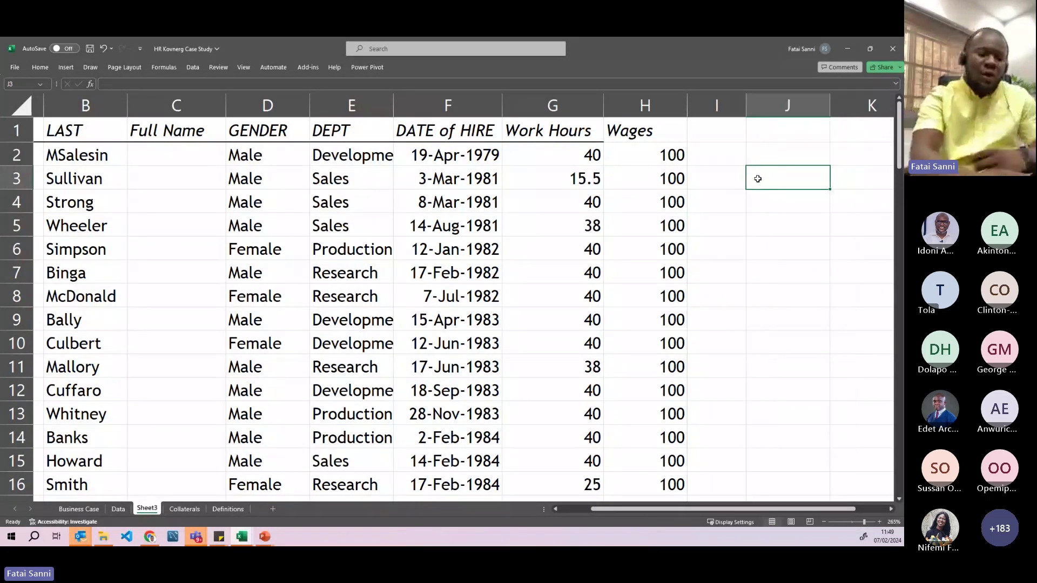
pyautogui.write('=')
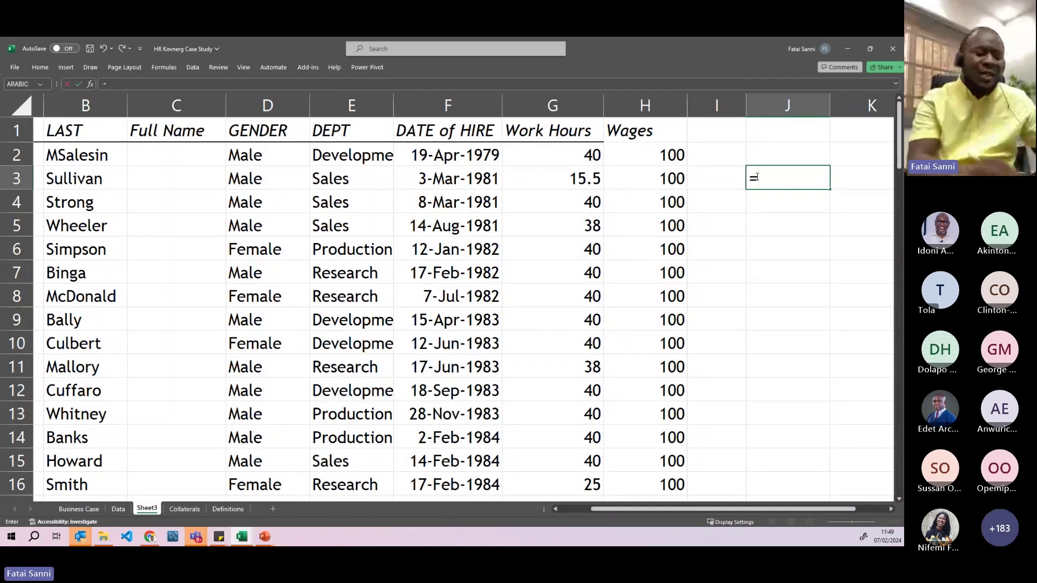
pyautogui.write('sum')
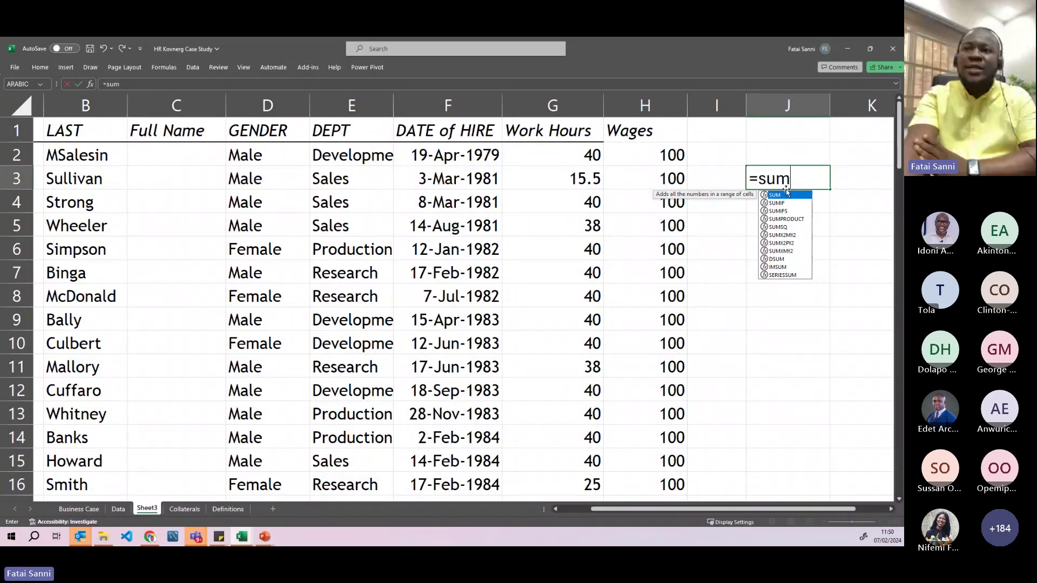
pyautogui.doubleClick(776, 196)
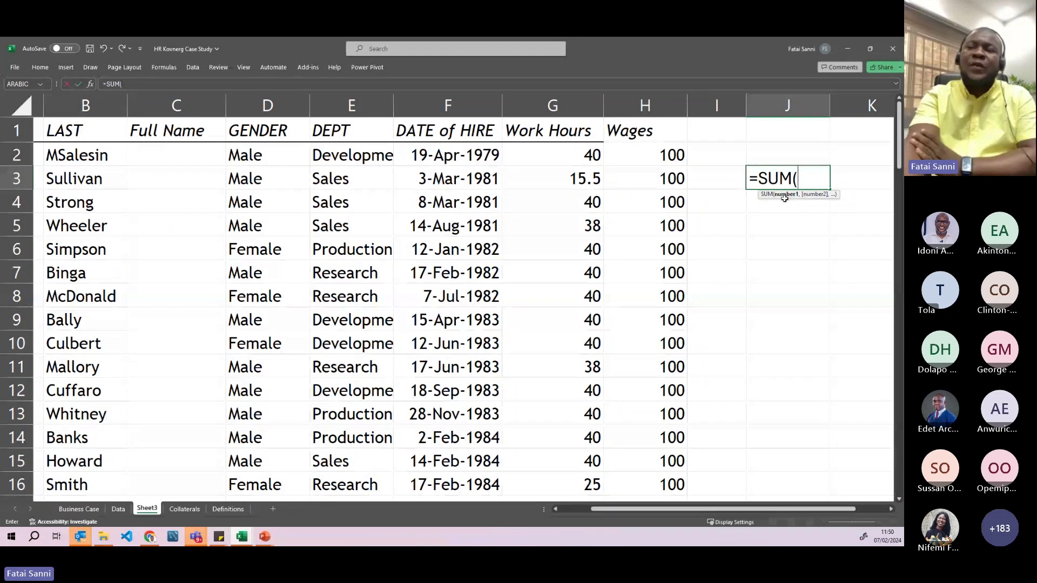
pyautogui.click(574, 156)
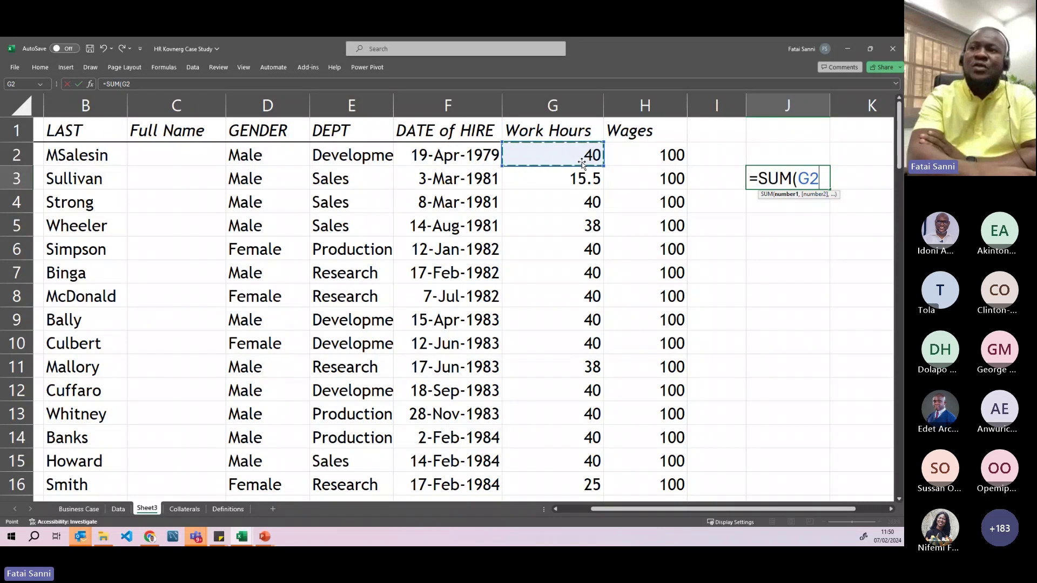
pyautogui.write(',')
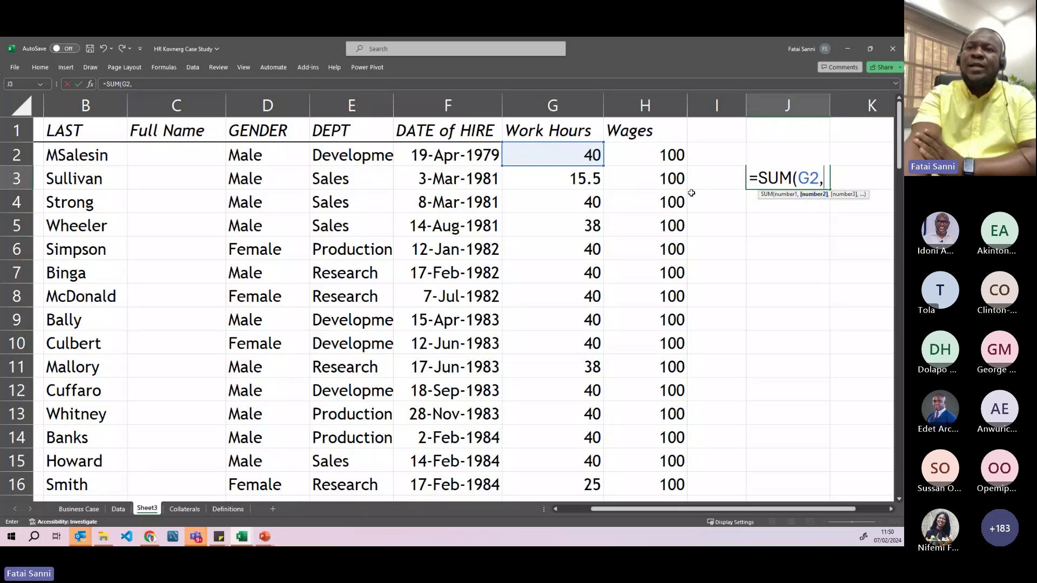
pyautogui.click(581, 179)
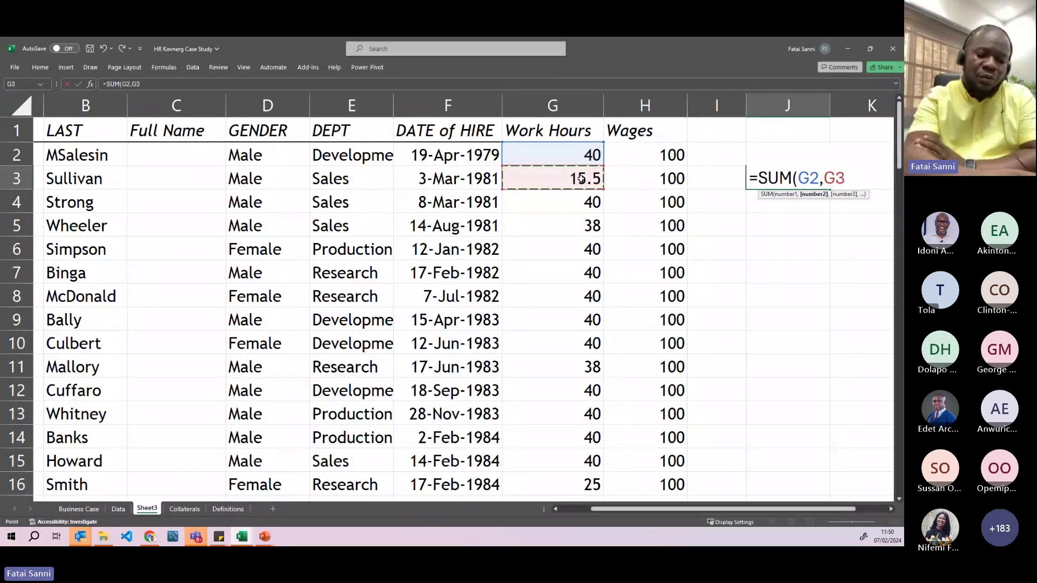
pyautogui.write(',')
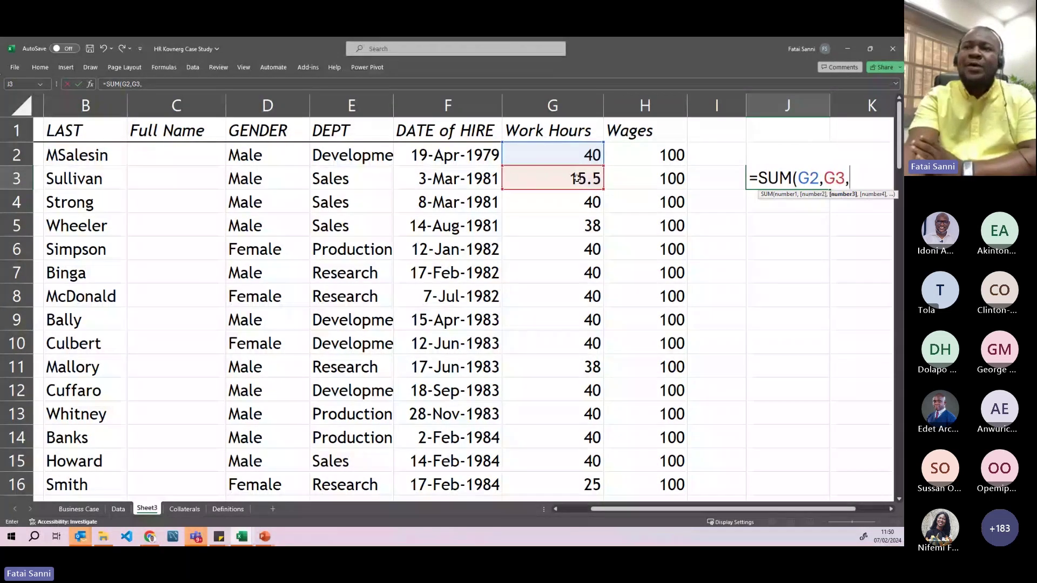
pyautogui.click(561, 200)
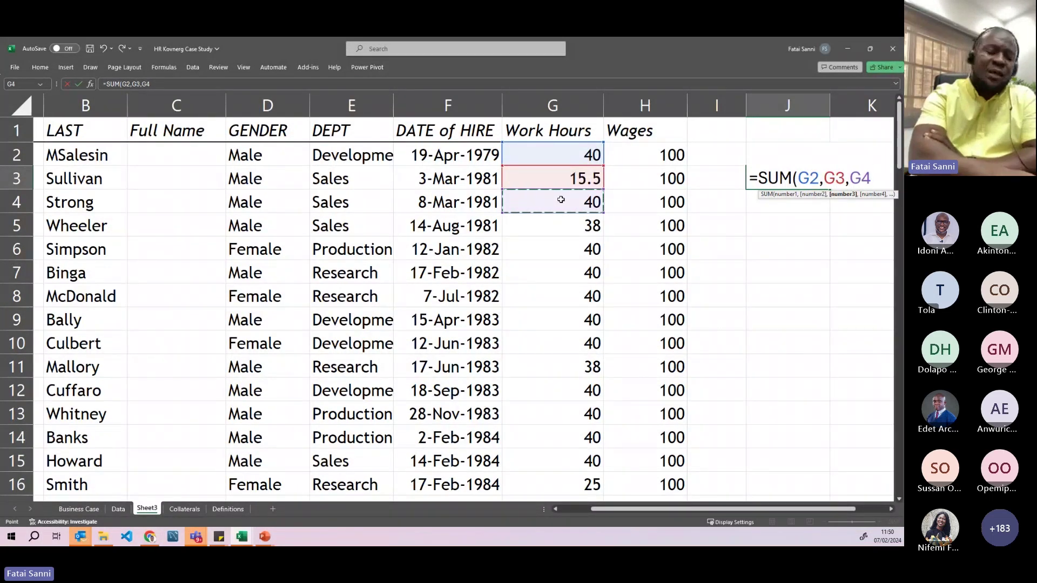
pyautogui.write(')')
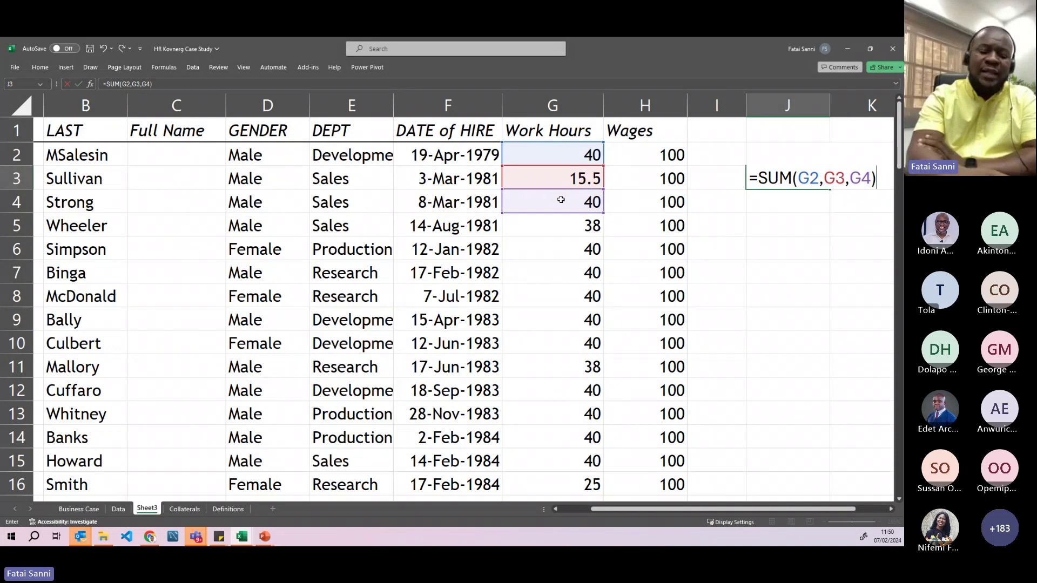
pyautogui.press('Return')
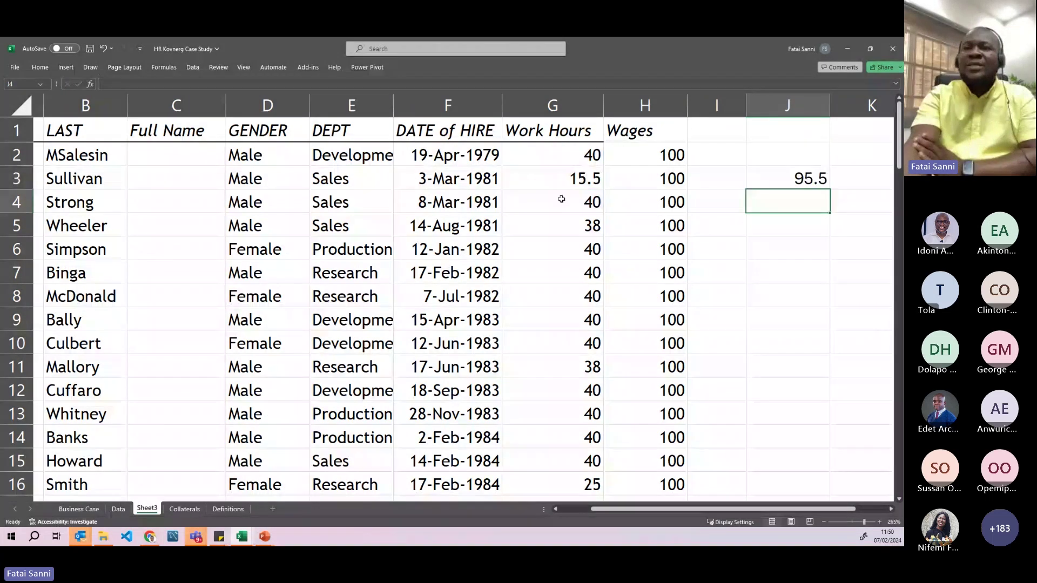
# - Highlight G2:G4 against the J3 total to check the summed cells, then select G2
pyautogui.moveTo(565, 156); pyautogui.dragTo(565, 205)
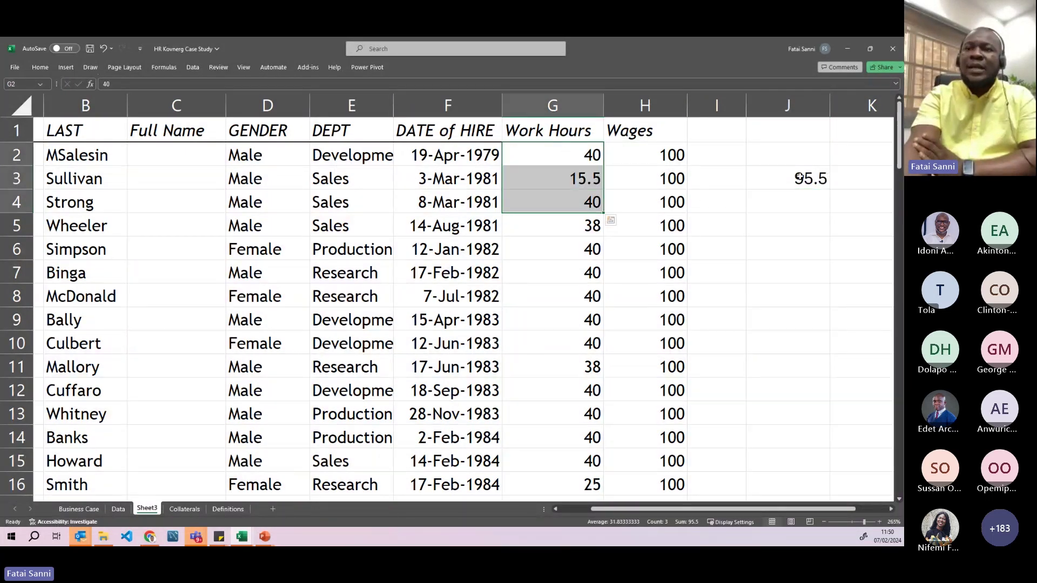
pyautogui.click(767, 181)
pyautogui.moveTo(567, 156); pyautogui.dragTo(581, 208)
pyautogui.click(819, 182)
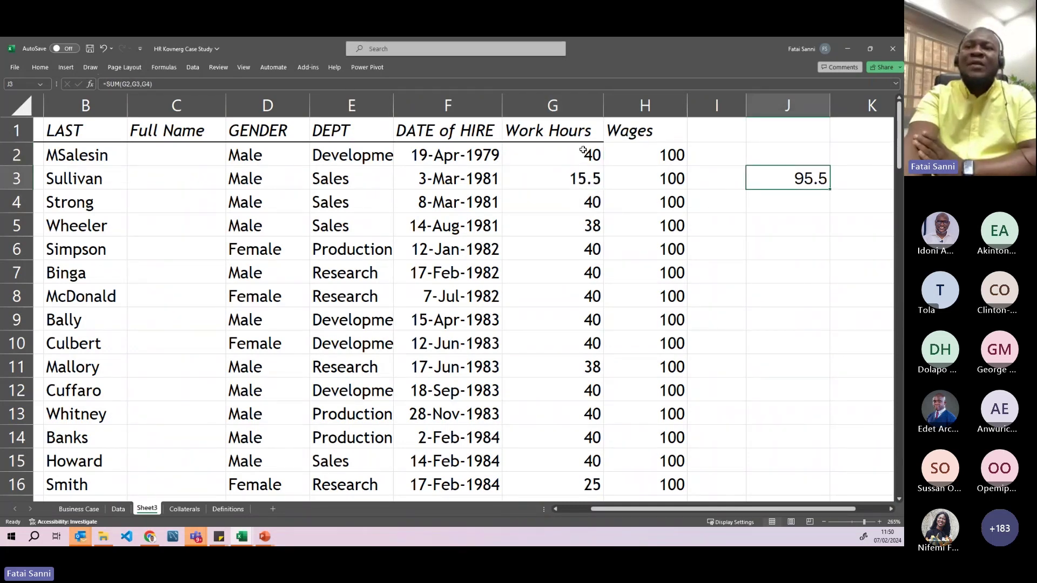
pyautogui.scroll(-8, 565, 186)
pyautogui.scroll(-7, 566, 191)
pyautogui.scroll(15, 566, 192)
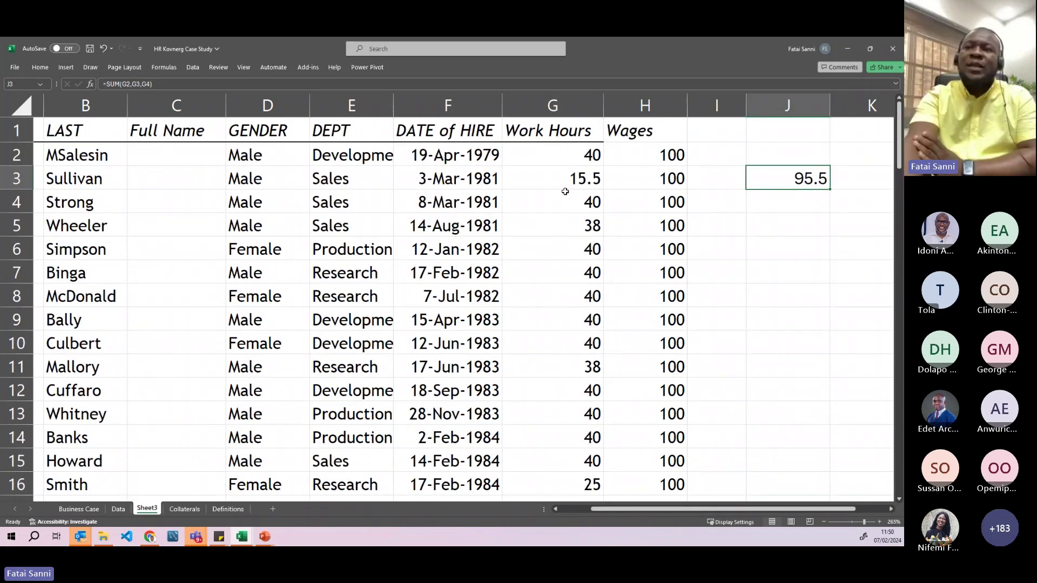
pyautogui.click(566, 162)
# - Enter =SUM(G2:G12) in J4, totalling 411.5 work hours
pyautogui.click(781, 207)
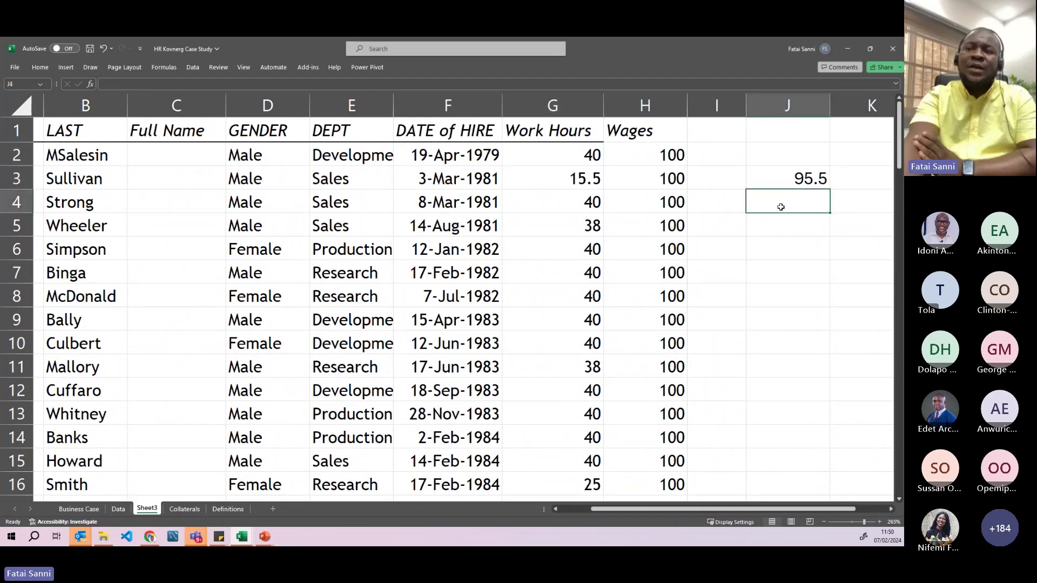
pyautogui.write('=sum')
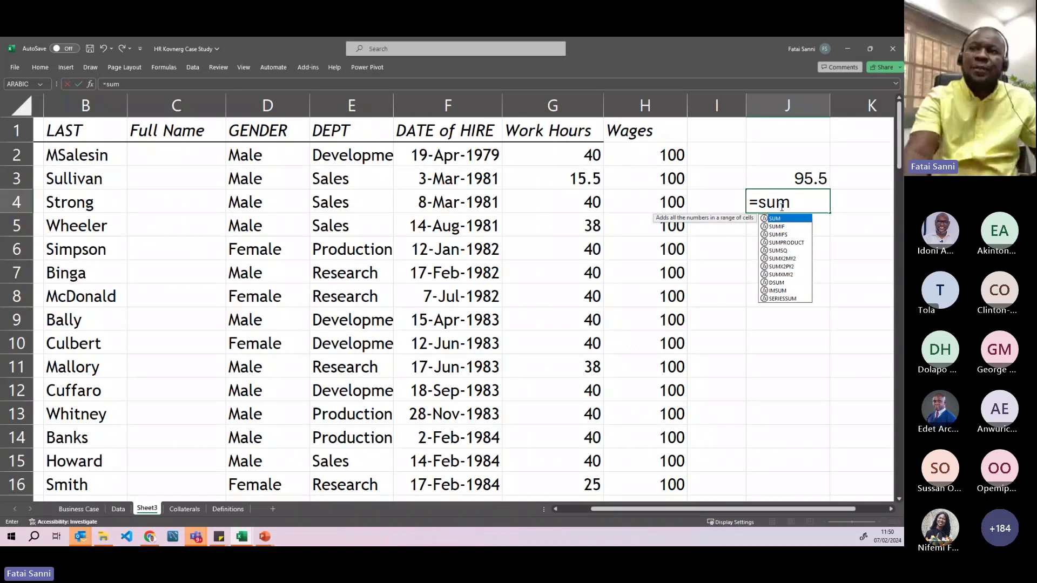
pyautogui.doubleClick(778, 219)
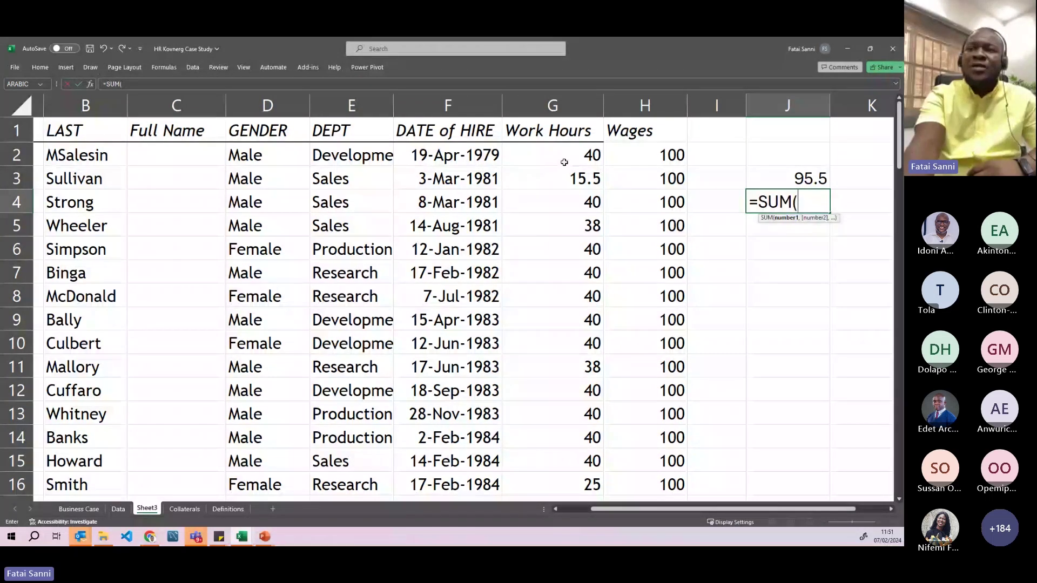
pyautogui.moveTo(555, 159); pyautogui.dragTo(579, 395)
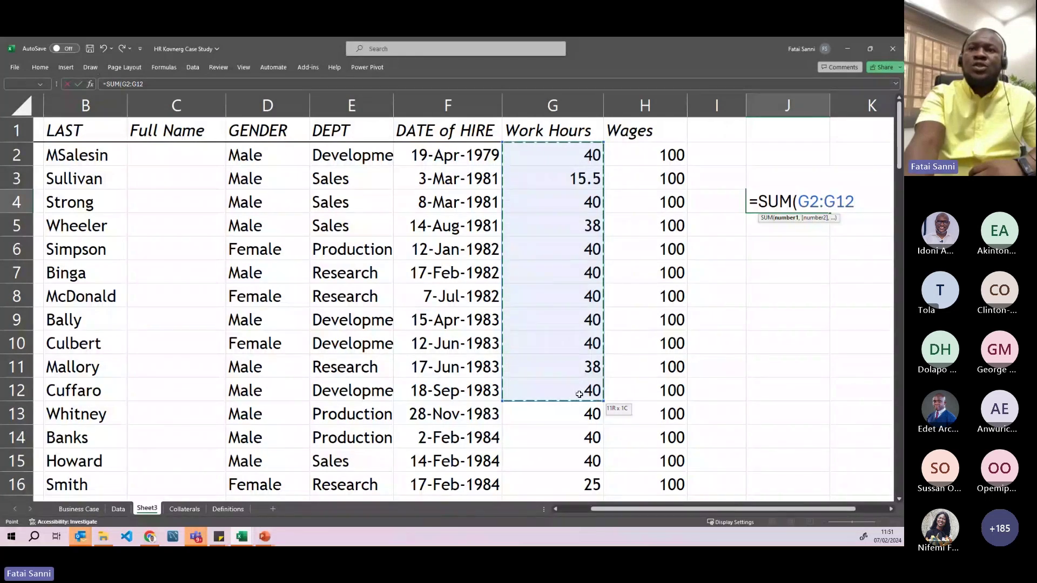
pyautogui.moveTo(579, 394); pyautogui.dragTo(579, 394)
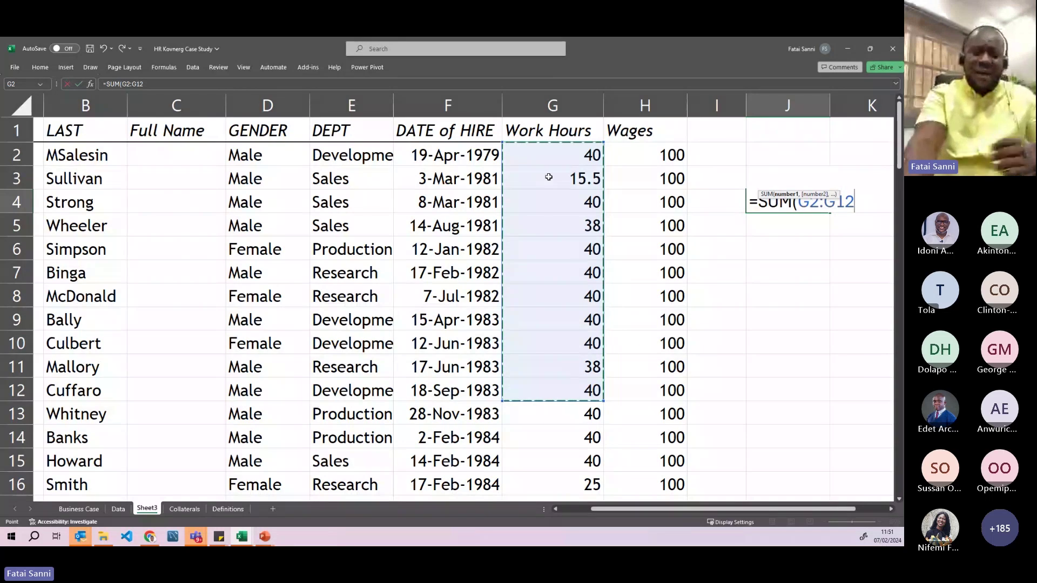
pyautogui.write(')')
pyautogui.press('Return')
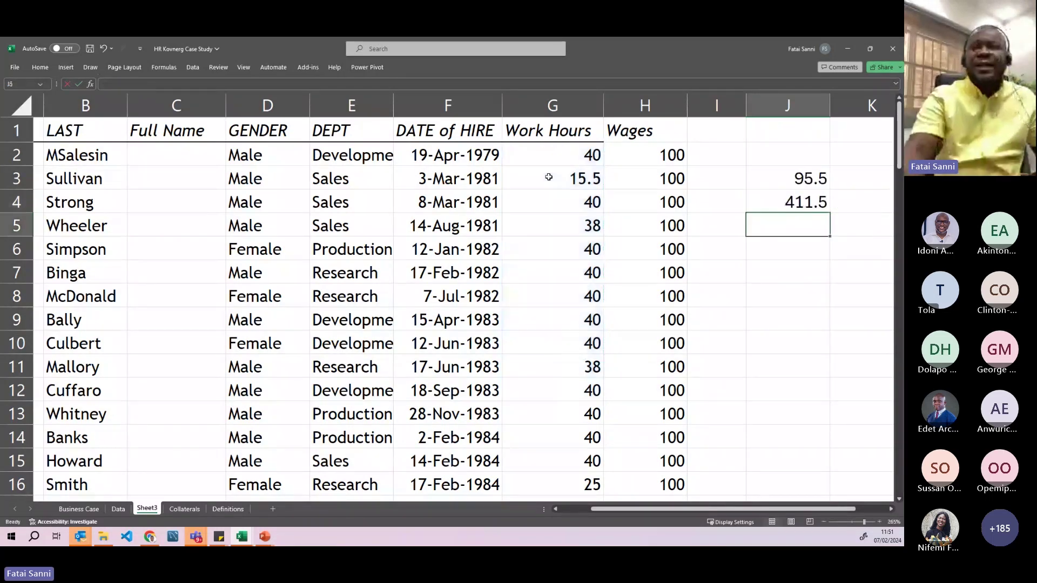
pyautogui.click(547, 143)
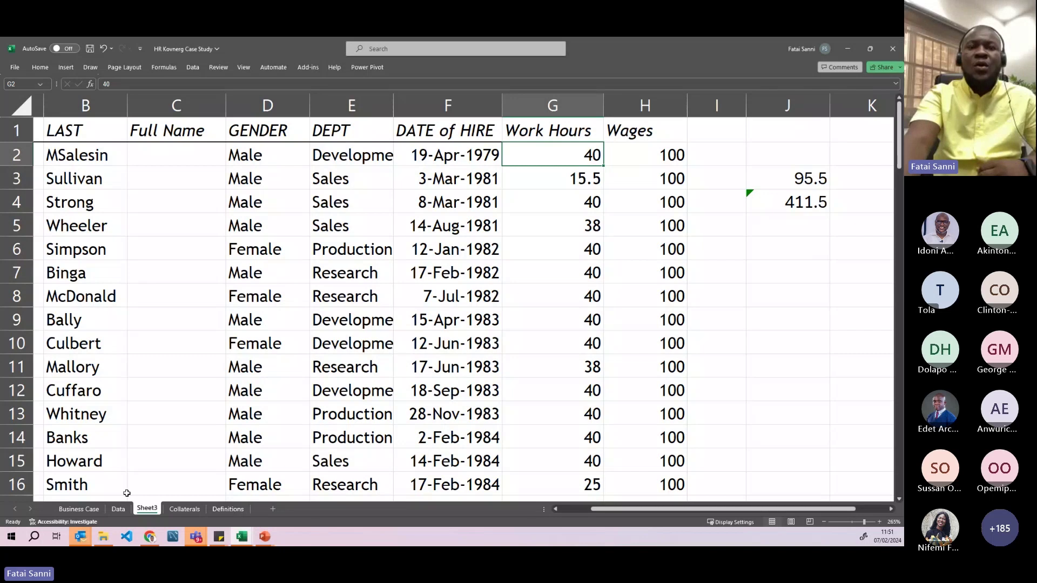
pyautogui.click(381, 195)
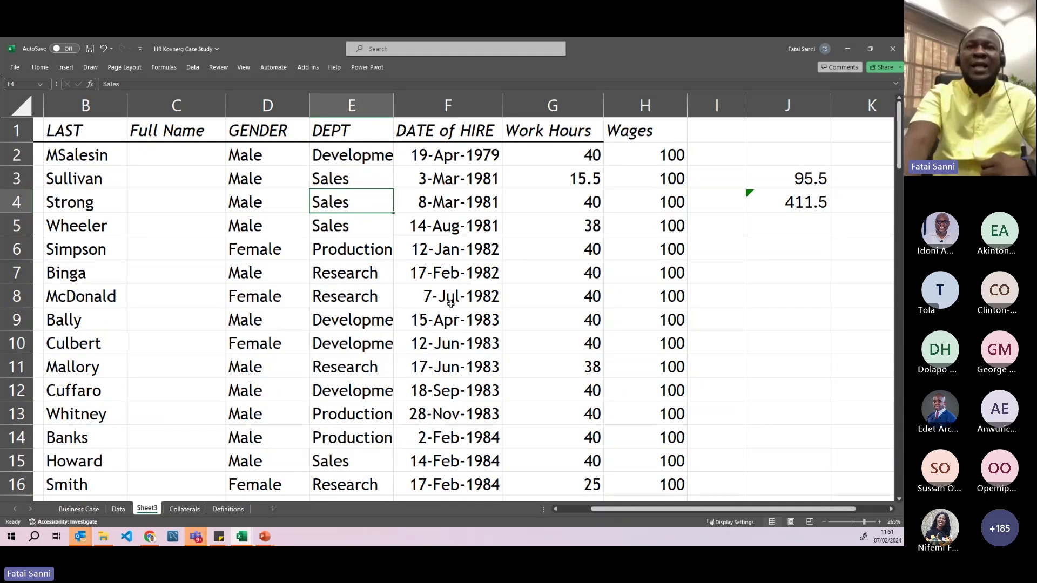
pyautogui.click(351, 112)
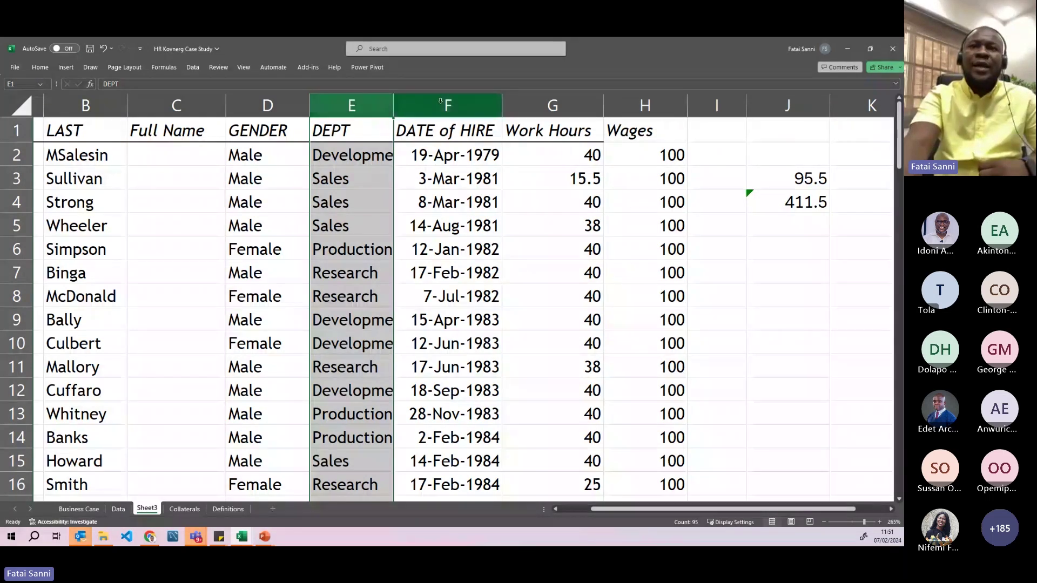
pyautogui.click(455, 106)
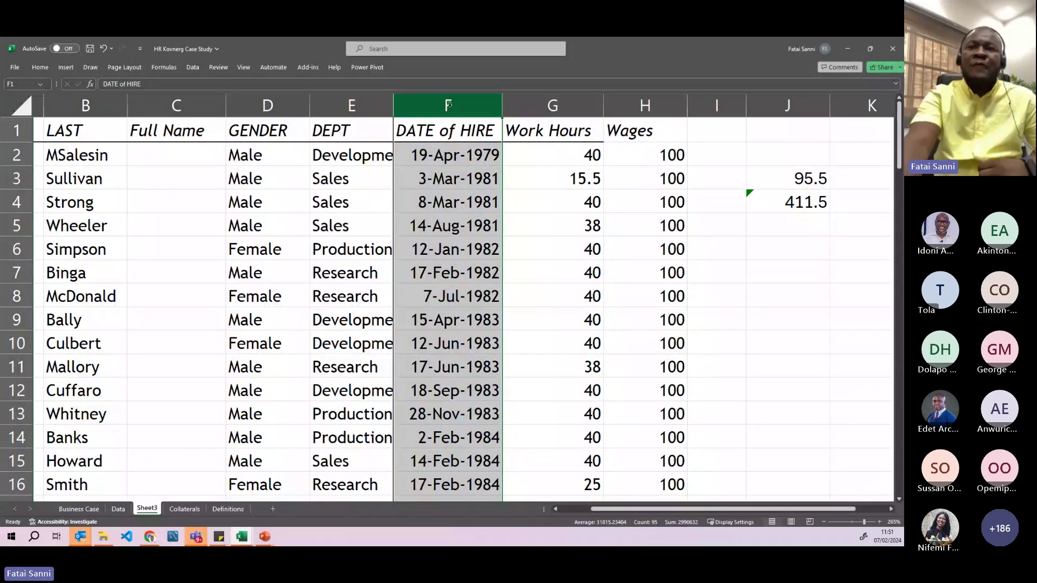
pyautogui.click(544, 113)
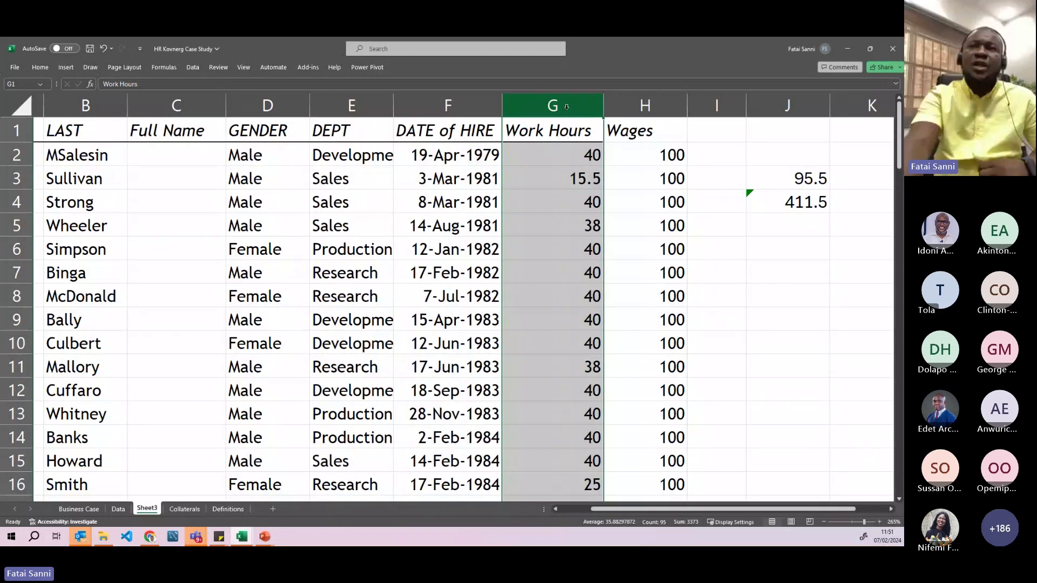
pyautogui.click(639, 107)
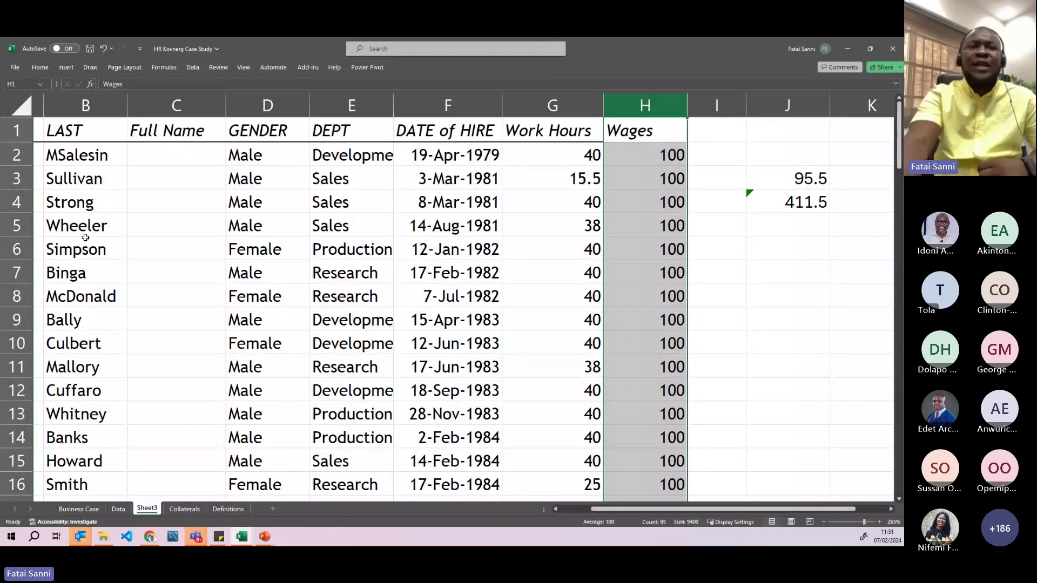
pyautogui.click(20, 203)
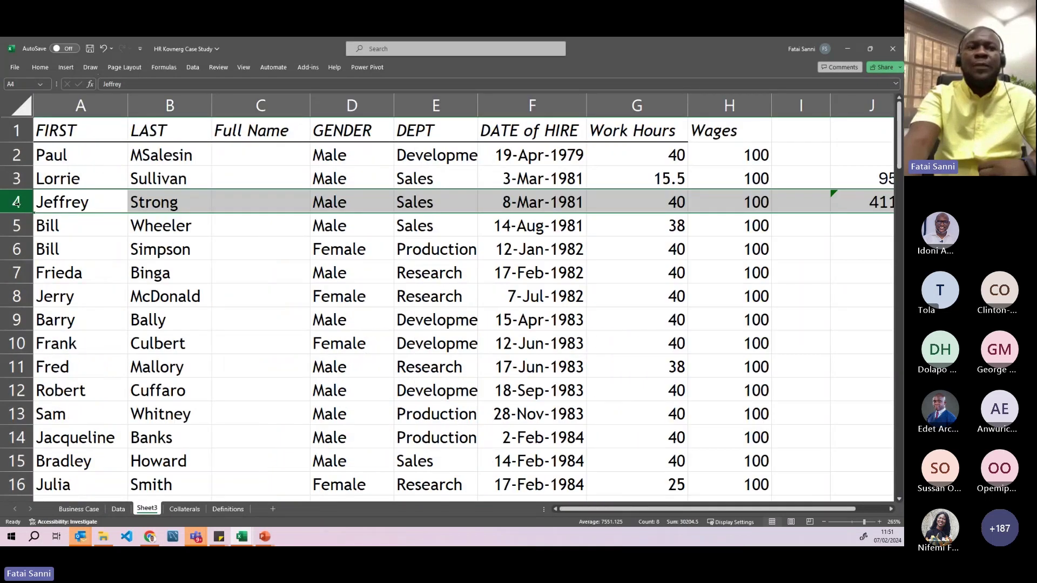
pyautogui.click(16, 296)
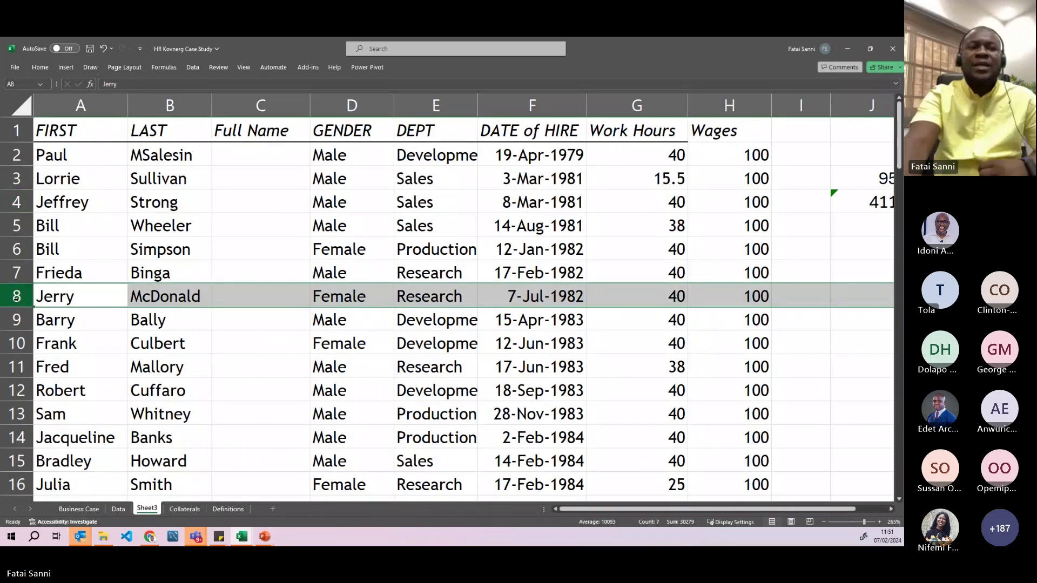
pyautogui.click(16, 367)
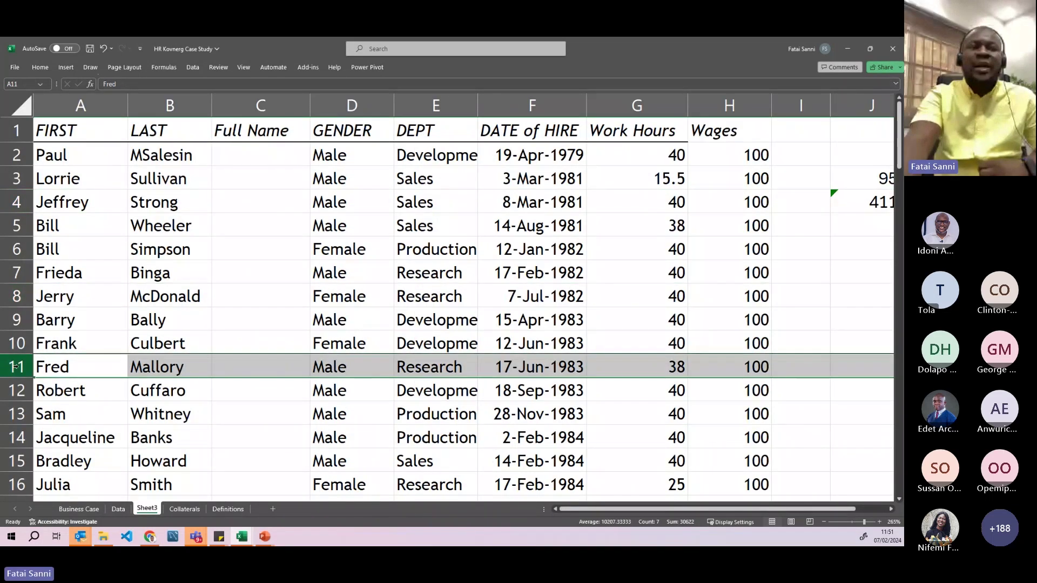
pyautogui.click(17, 432)
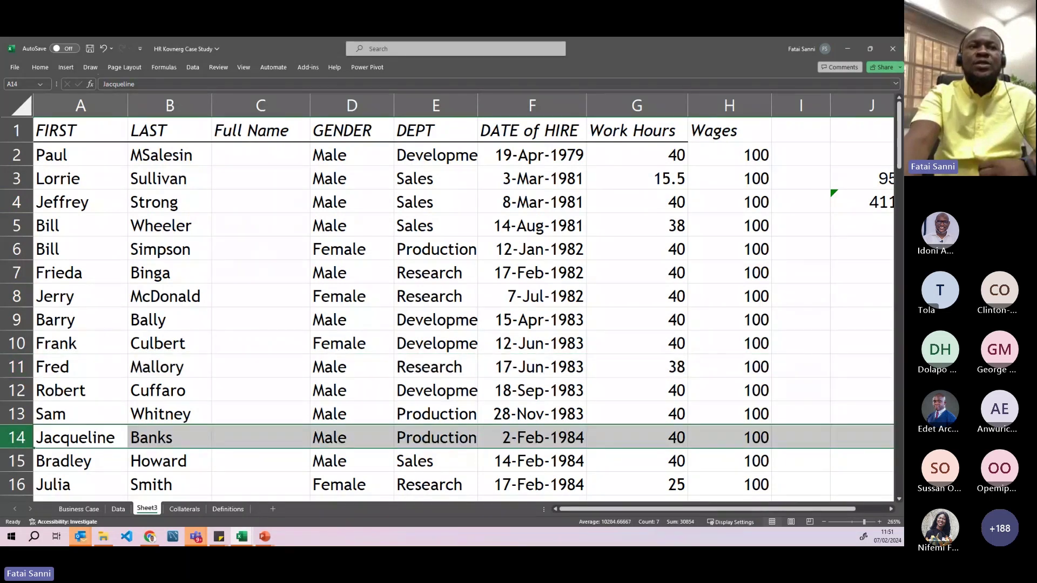
pyautogui.click(15, 156)
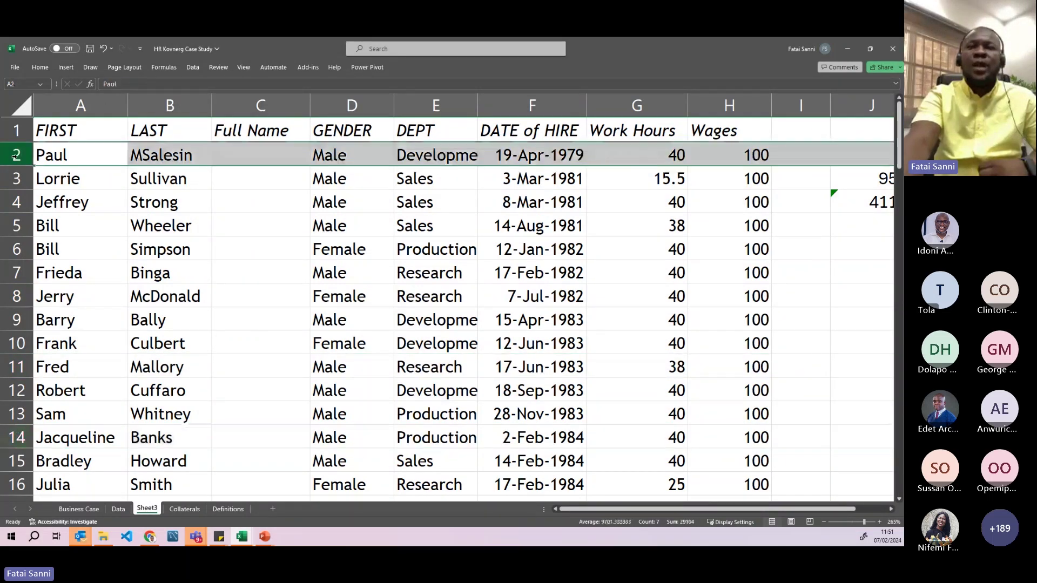
pyautogui.click(626, 202)
pyautogui.doubleClick(624, 201)
pyautogui.click(555, 207)
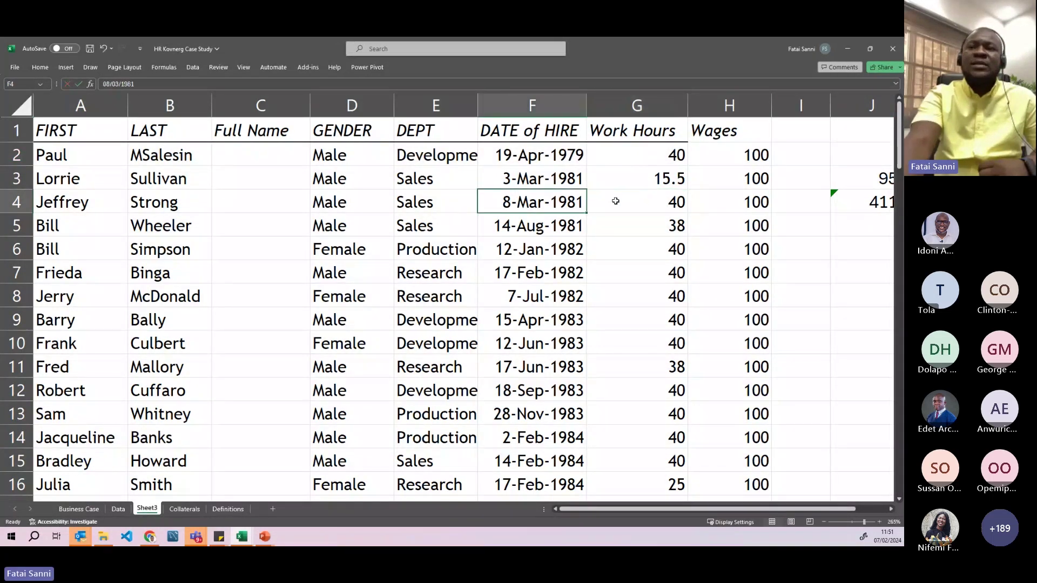
pyautogui.click(628, 202)
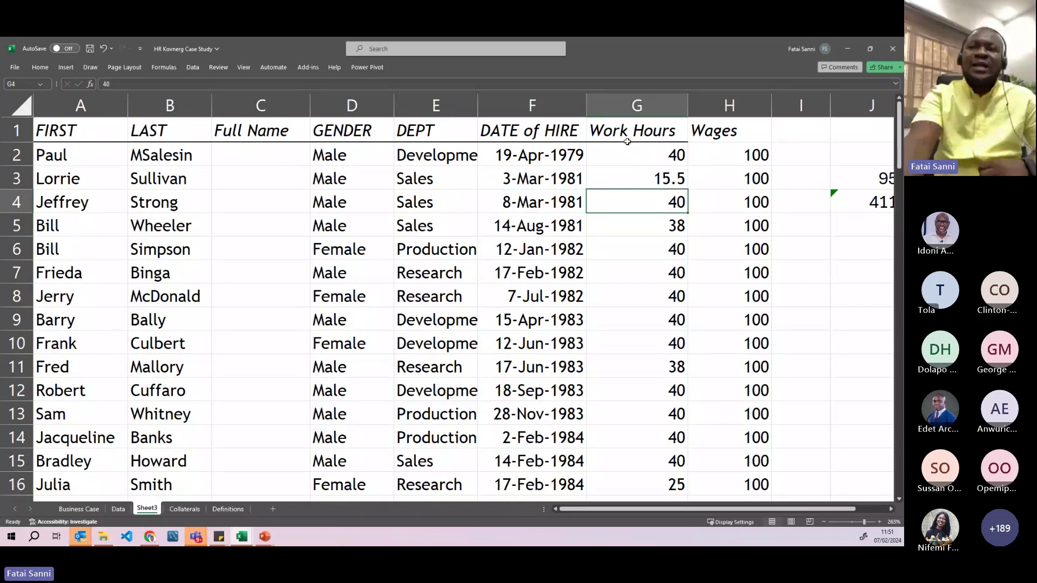
pyautogui.click(630, 107)
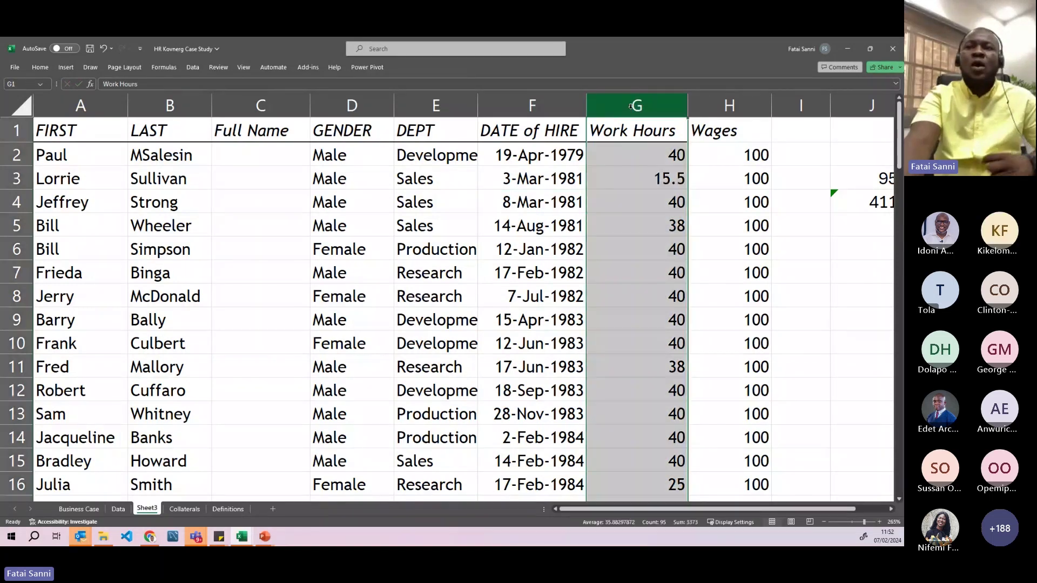
pyautogui.keyDown('ctrl'); pyautogui.click(6, 203); pyautogui.keyUp('ctrl')
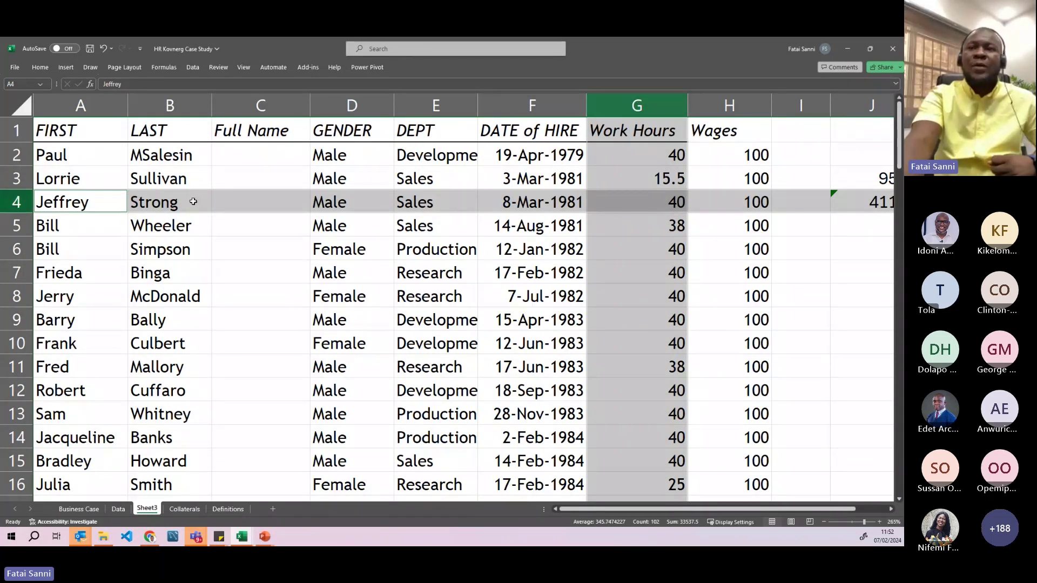
pyautogui.click(639, 204)
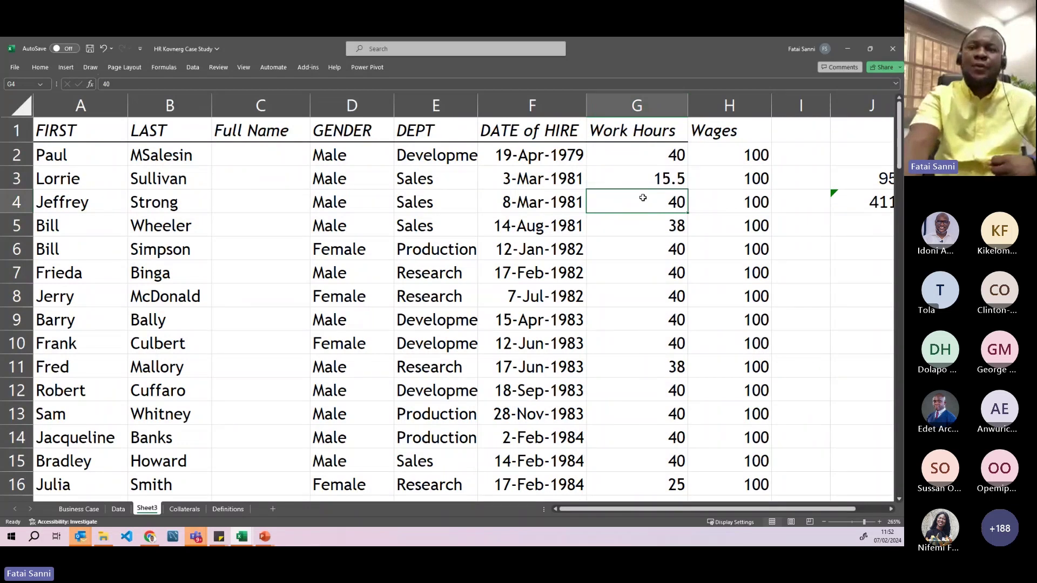
pyautogui.doubleClick(644, 198)
pyautogui.click(742, 320)
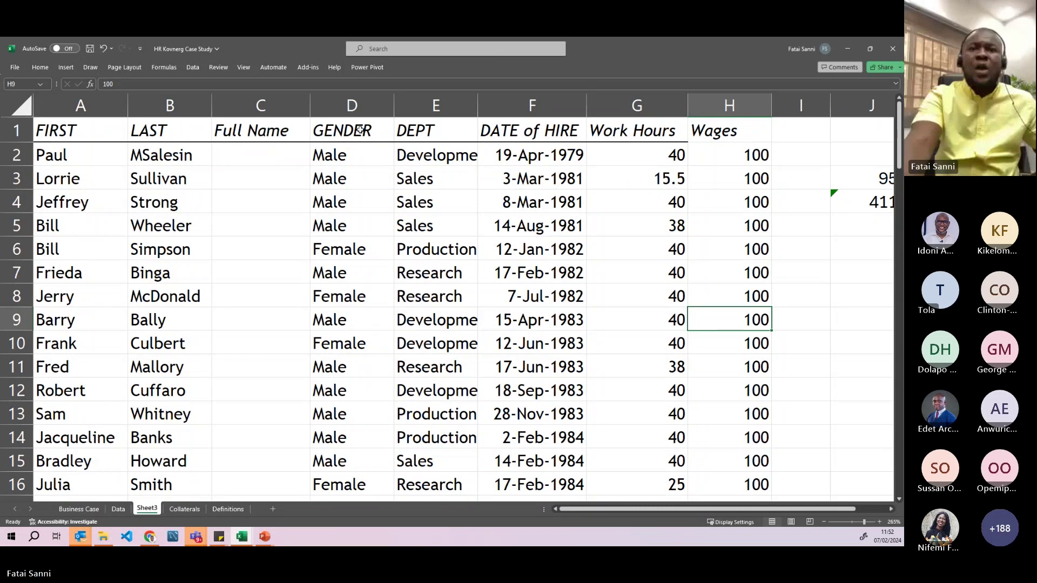
pyautogui.click(436, 106)
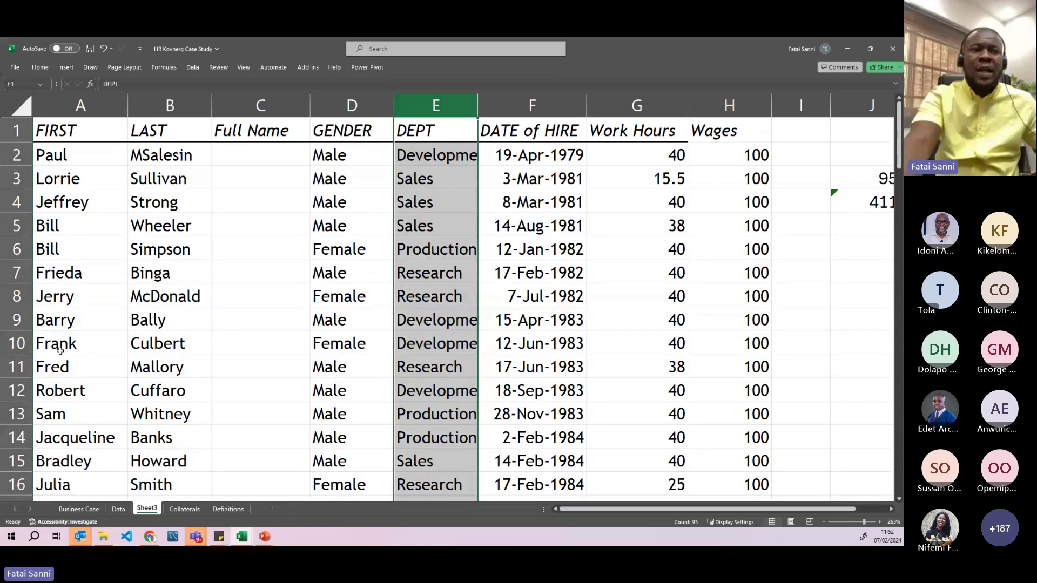
pyautogui.keyDown('ctrl'); pyautogui.click(17, 344); pyautogui.keyUp('ctrl')
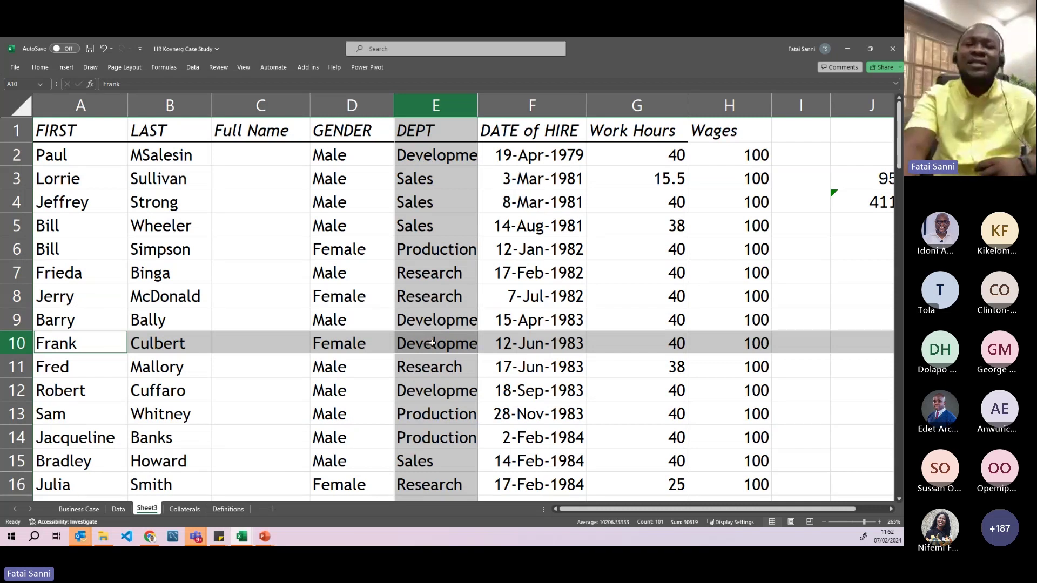
pyautogui.click(433, 343)
pyautogui.moveTo(646, 508); pyautogui.dragTo(678, 508)
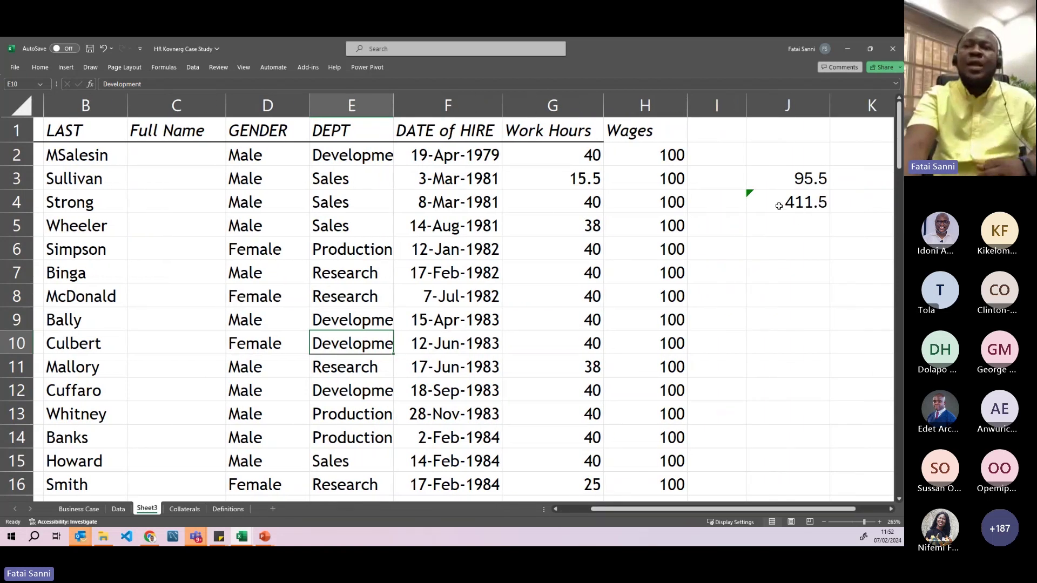
pyautogui.click(759, 296)
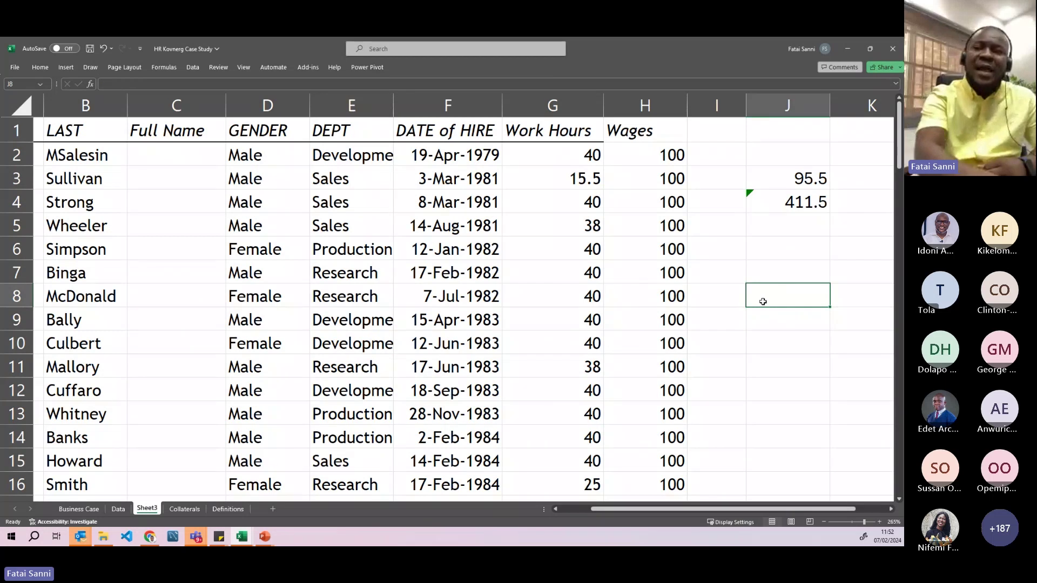
pyautogui.write('=')
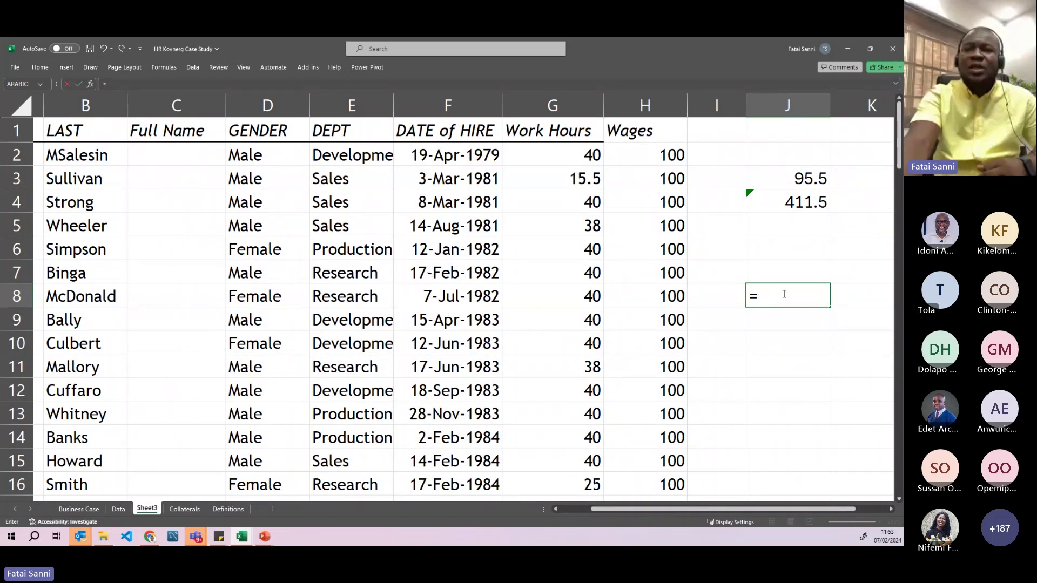
pyautogui.click(435, 276)
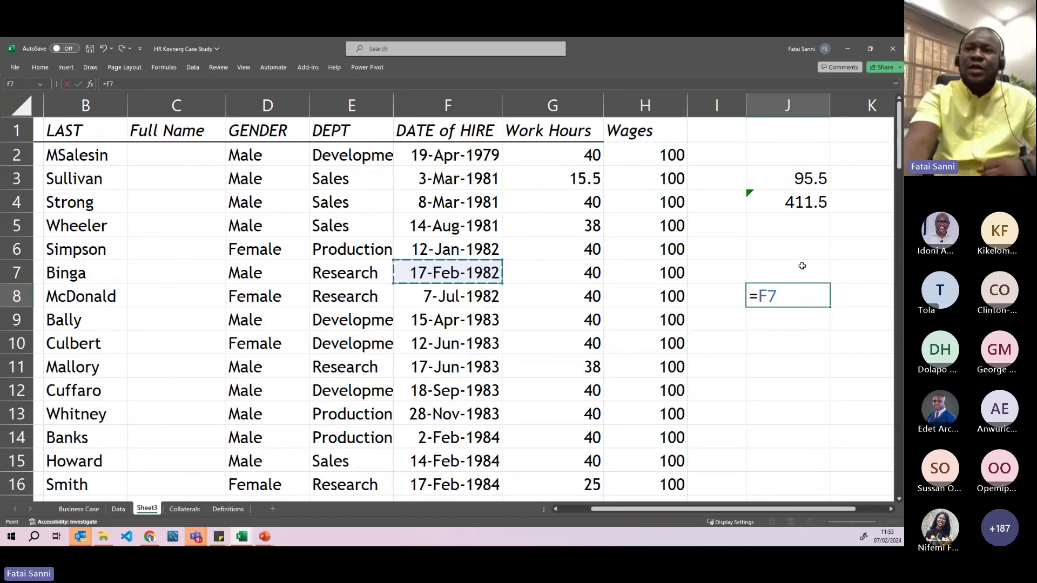
pyautogui.doubleClick(778, 297)
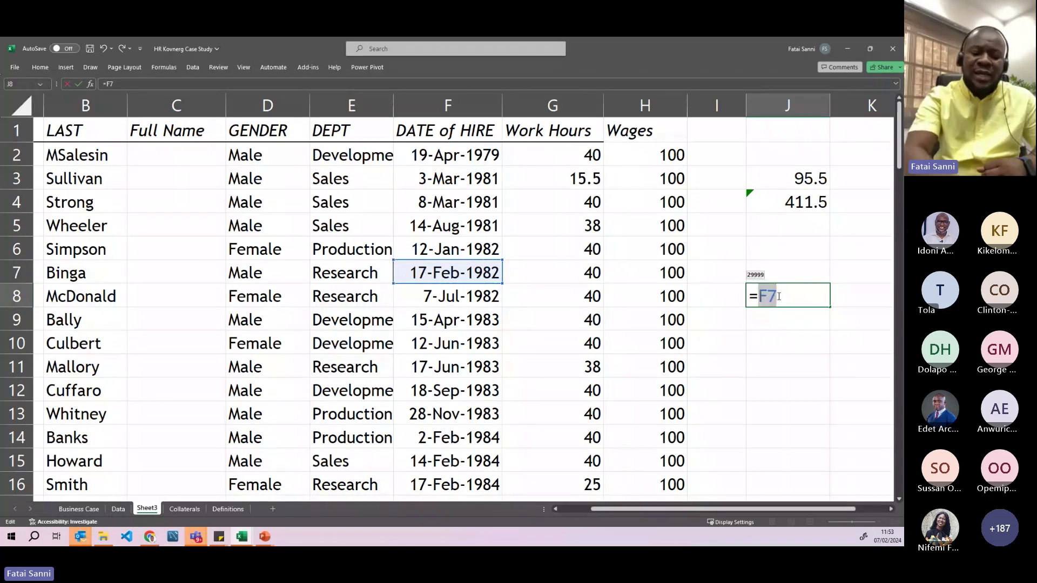
pyautogui.press('Return')
pyautogui.click(779, 297)
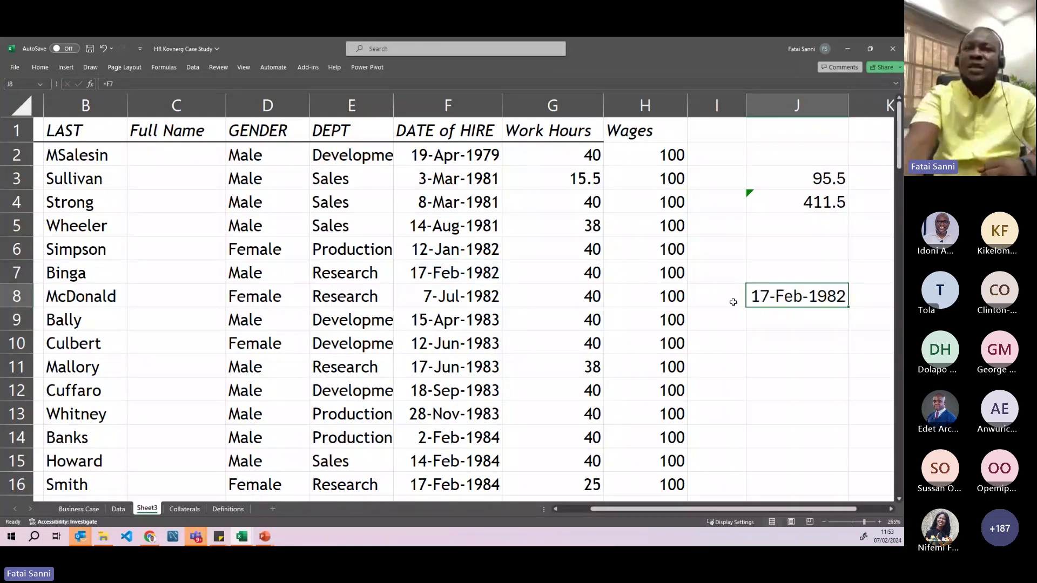
pyautogui.click(441, 269)
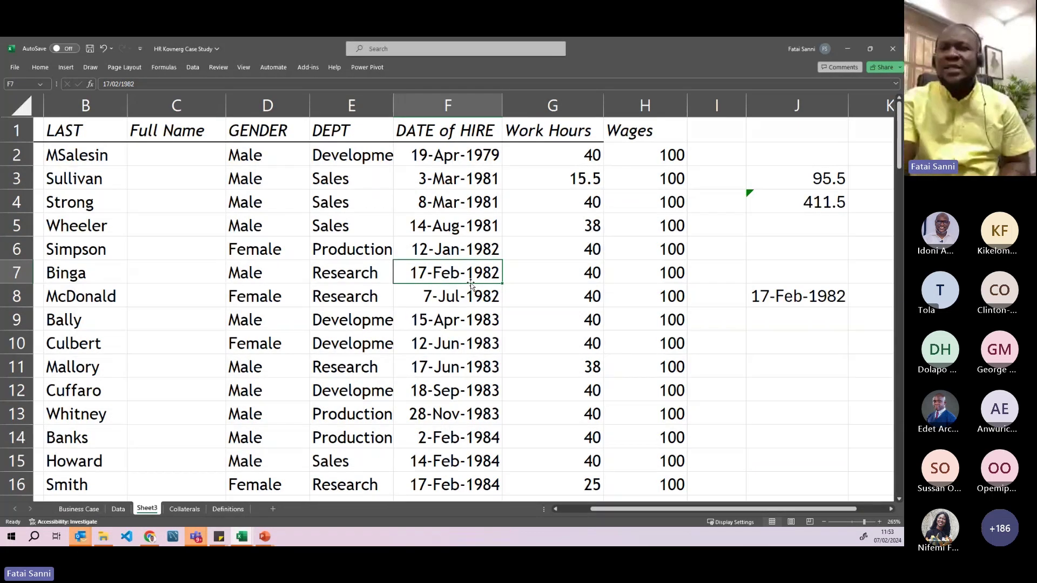
pyautogui.click(763, 292)
pyautogui.press('Delete')
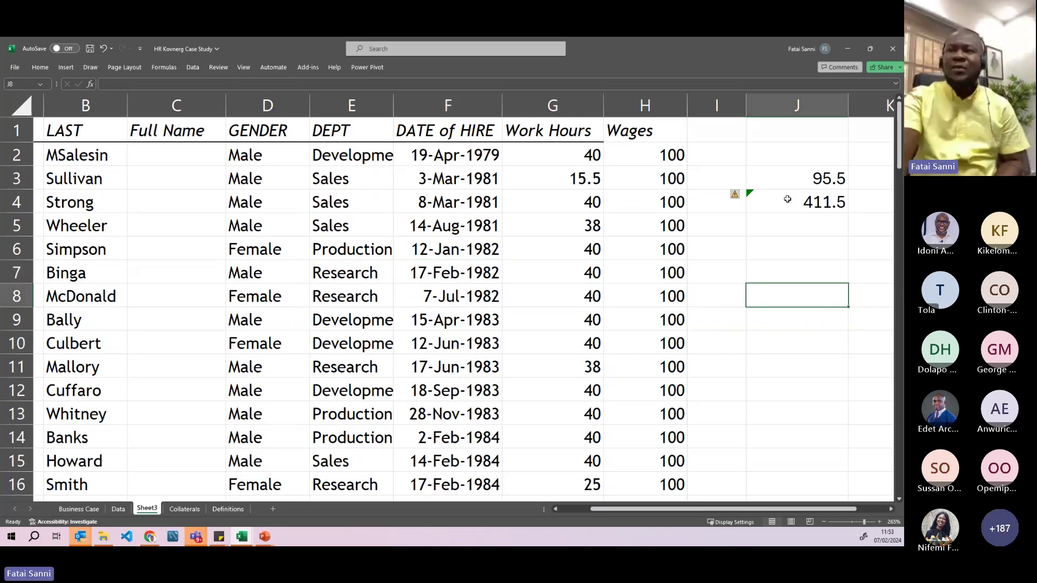
pyautogui.doubleClick(788, 199)
# - Change J4's SUM formula to total Work Hours G2:G11, giving 371.5
pyautogui.moveTo(798, 201); pyautogui.dragTo(864, 203)
pyautogui.press('Delete')
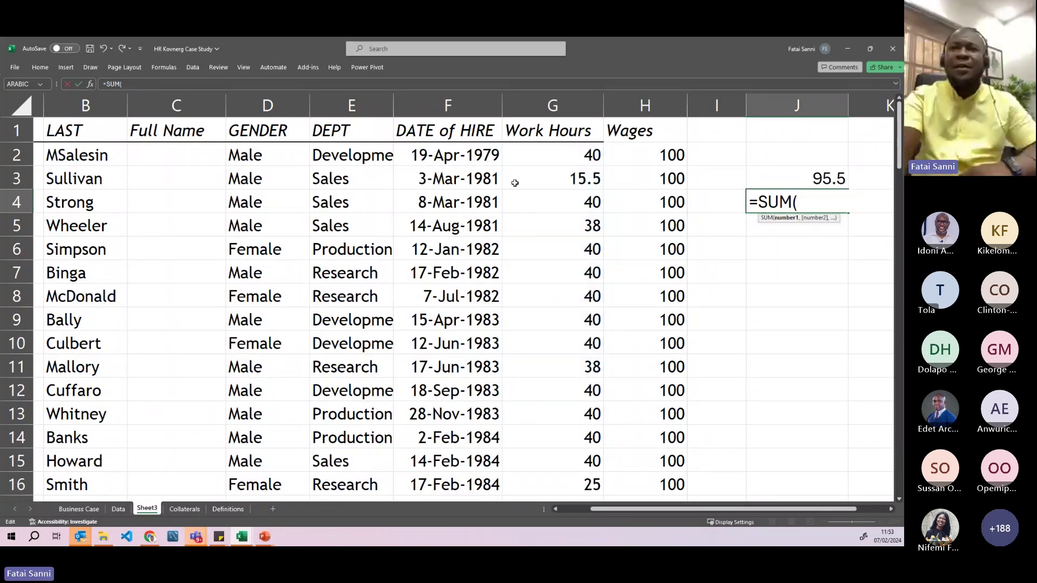
pyautogui.moveTo(562, 154); pyautogui.dragTo(566, 200)
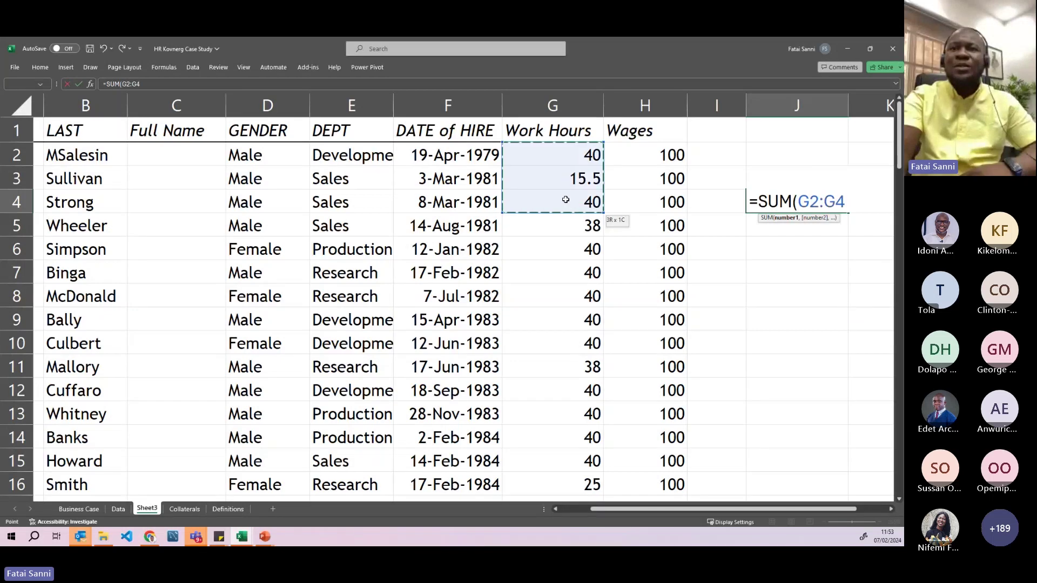
pyautogui.click(553, 154)
pyautogui.moveTo(554, 157); pyautogui.dragTo(566, 364)
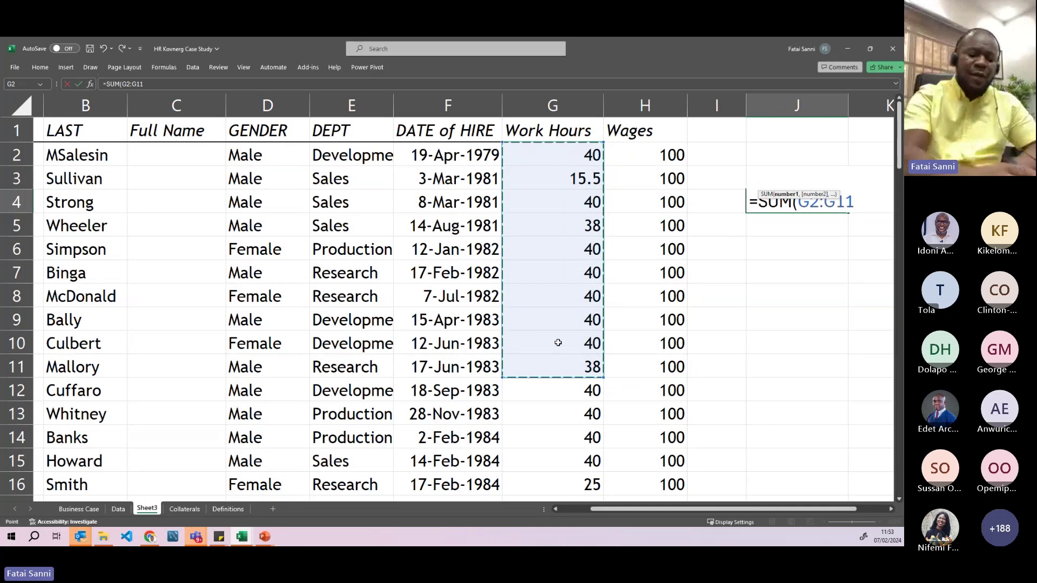
pyautogui.write(')')
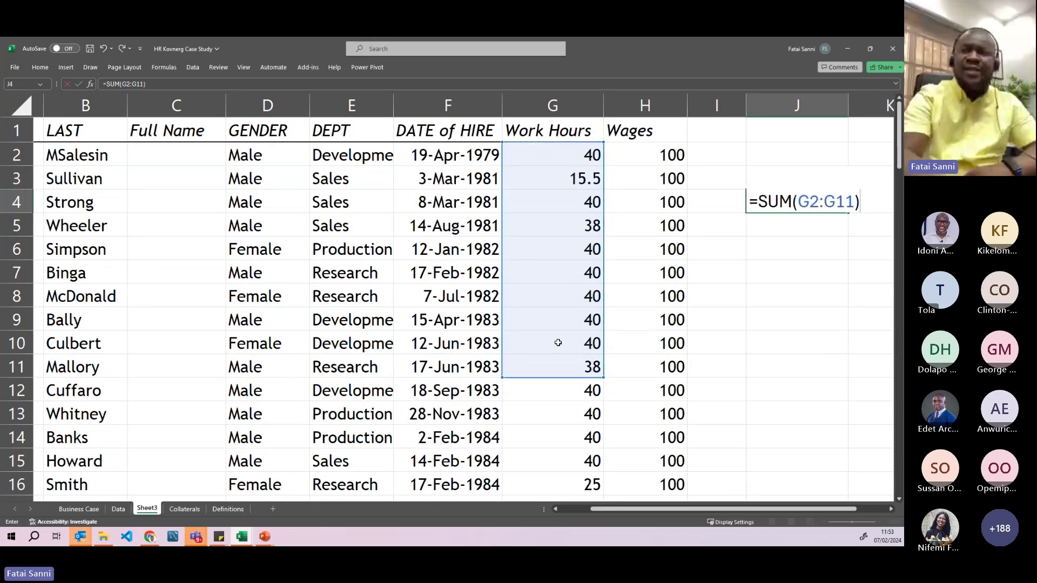
pyautogui.press('Return')
# - Check the hours total, then delete the trial results in J3:L4
pyautogui.moveTo(565, 156); pyautogui.dragTo(563, 336)
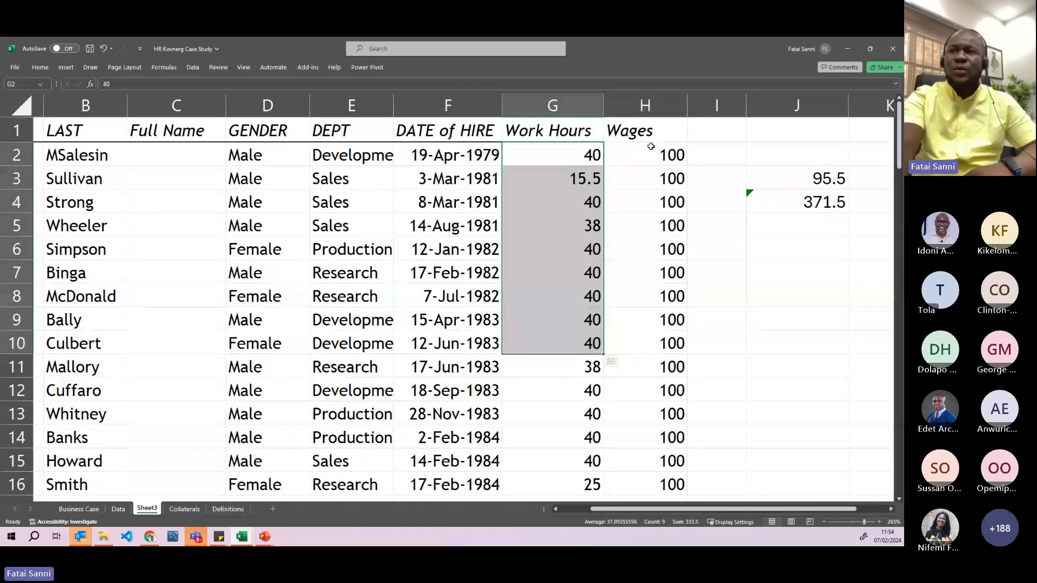
pyautogui.moveTo(797, 178); pyautogui.dragTo(752, 211)
pyautogui.press('Delete')
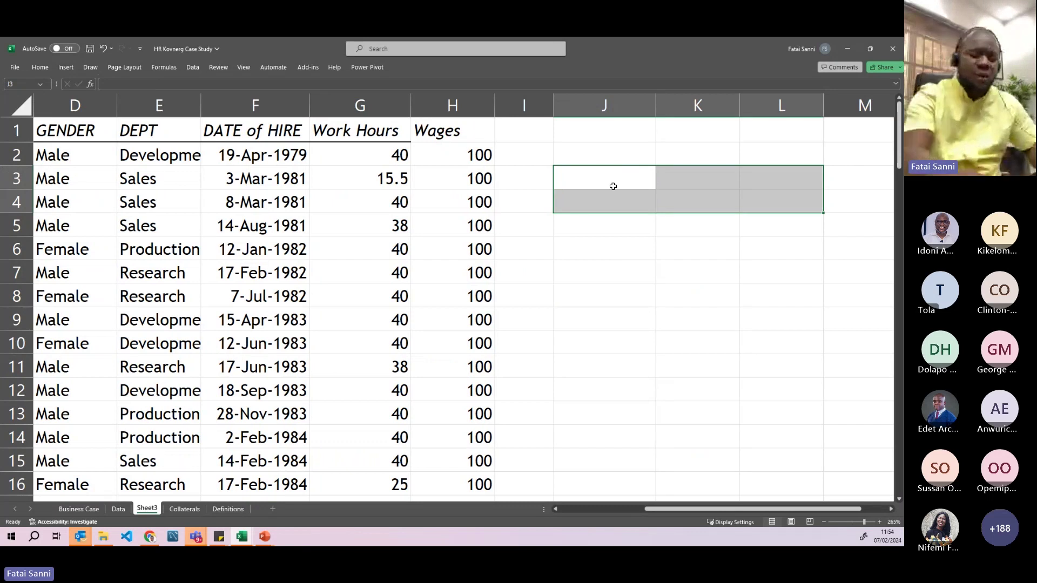
# - Enter =SUM(G2:G95) in J2 to total the Work Hours as 3373
pyautogui.click(623, 154)
pyautogui.write('=sum')
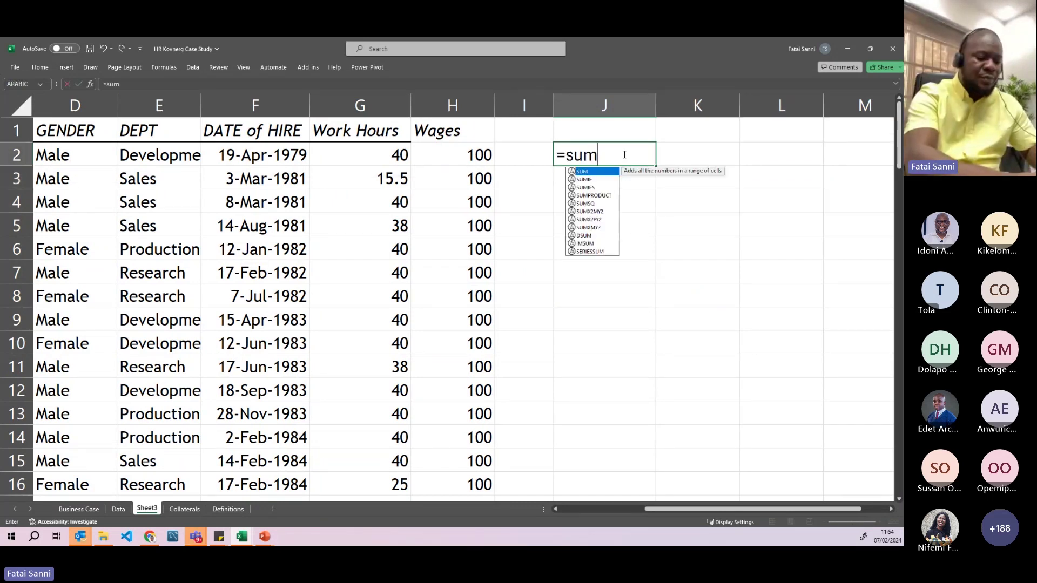
pyautogui.write('(')
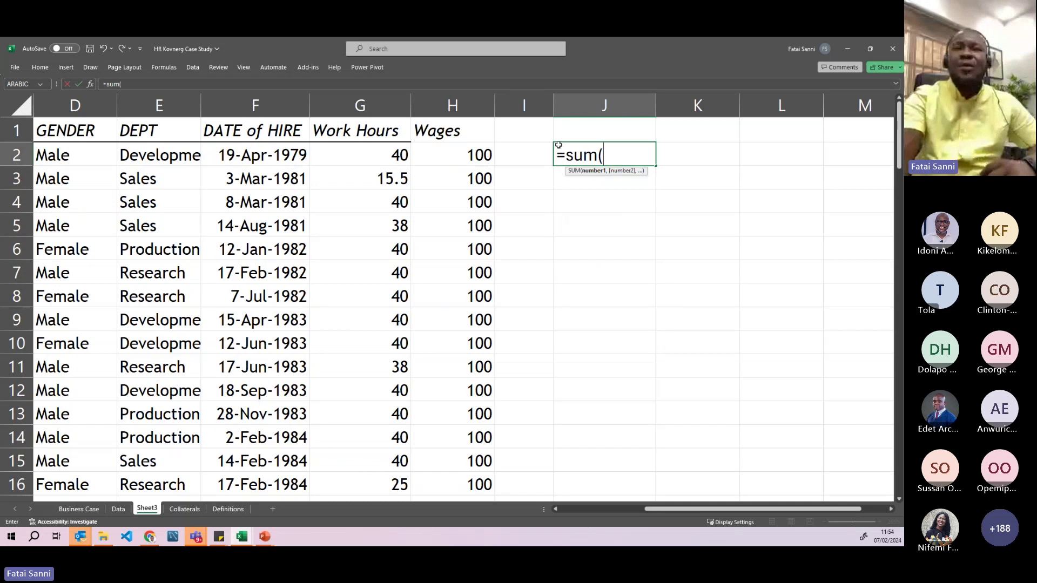
pyautogui.moveTo(369, 156); pyautogui.dragTo(386, 543)
pyautogui.scroll(-2, 375, 333)
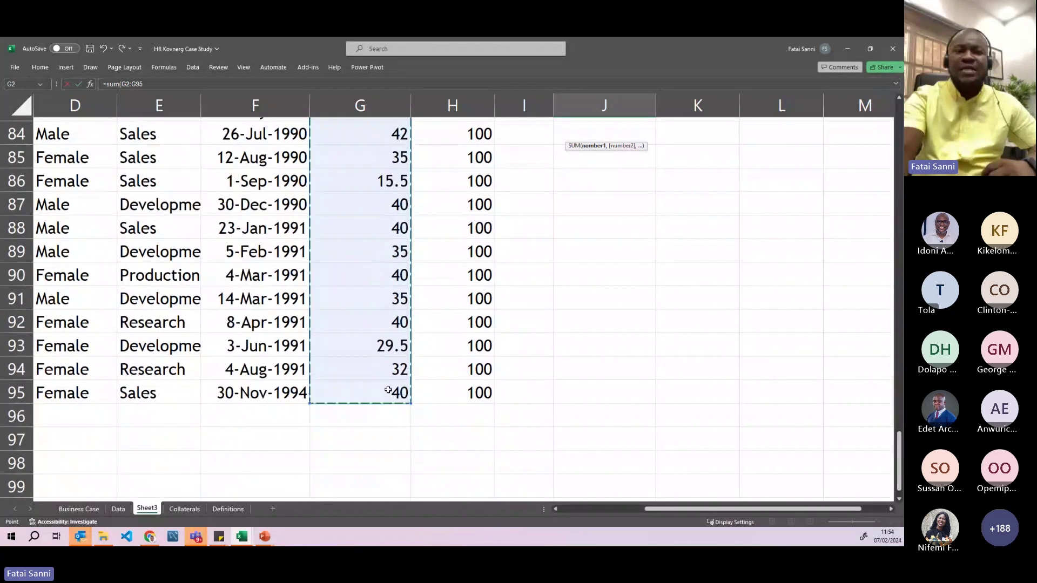
pyautogui.scroll(8, 610, 248)
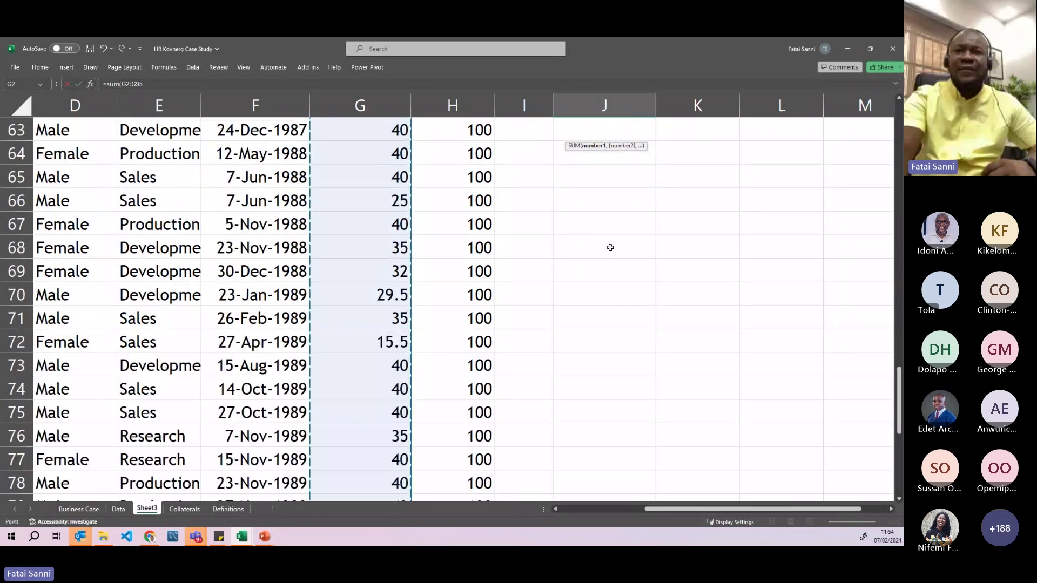
pyautogui.scroll(20, 611, 247)
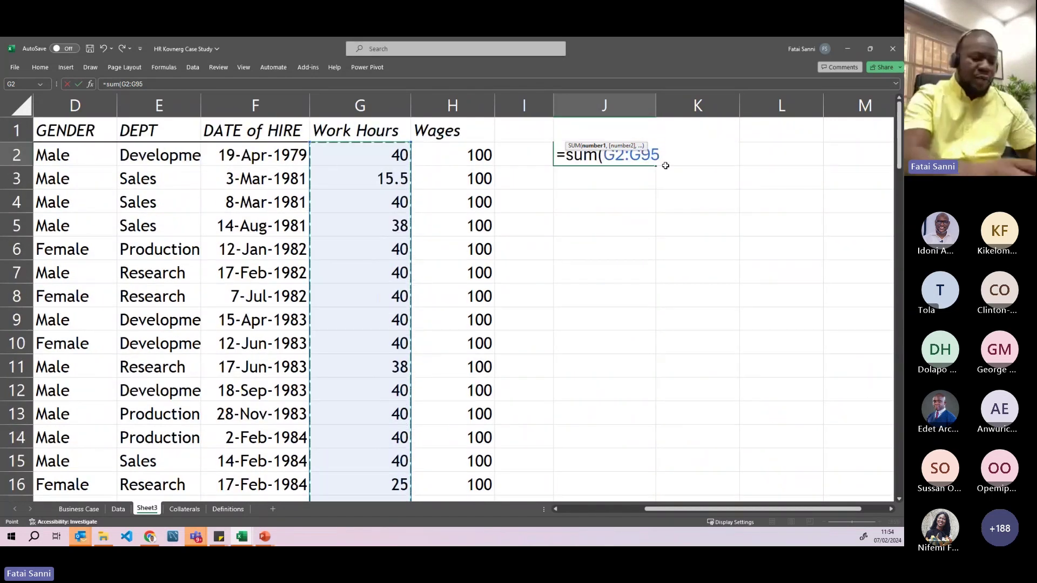
pyautogui.write(')')
pyautogui.press('Return')
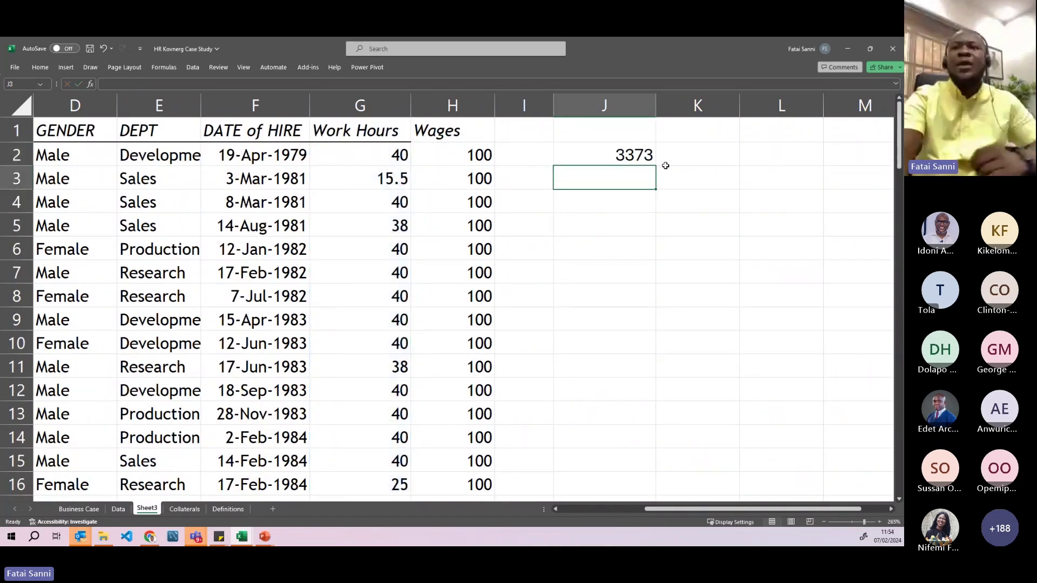
# - Verify J2's range and compare 3373 with column G's status-bar sum
pyautogui.click(640, 157)
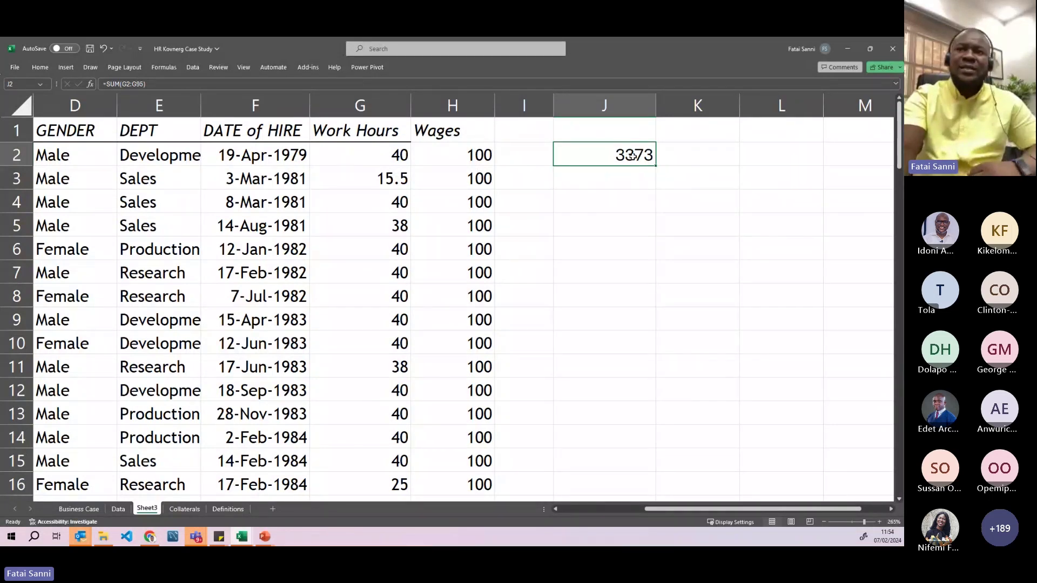
pyautogui.doubleClick(632, 156)
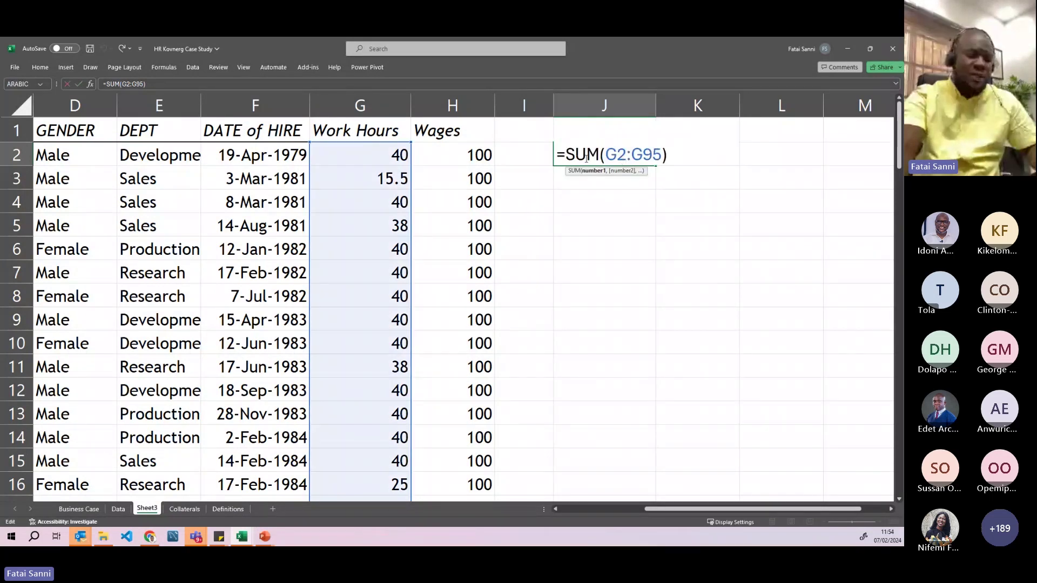
pyautogui.press('Escape')
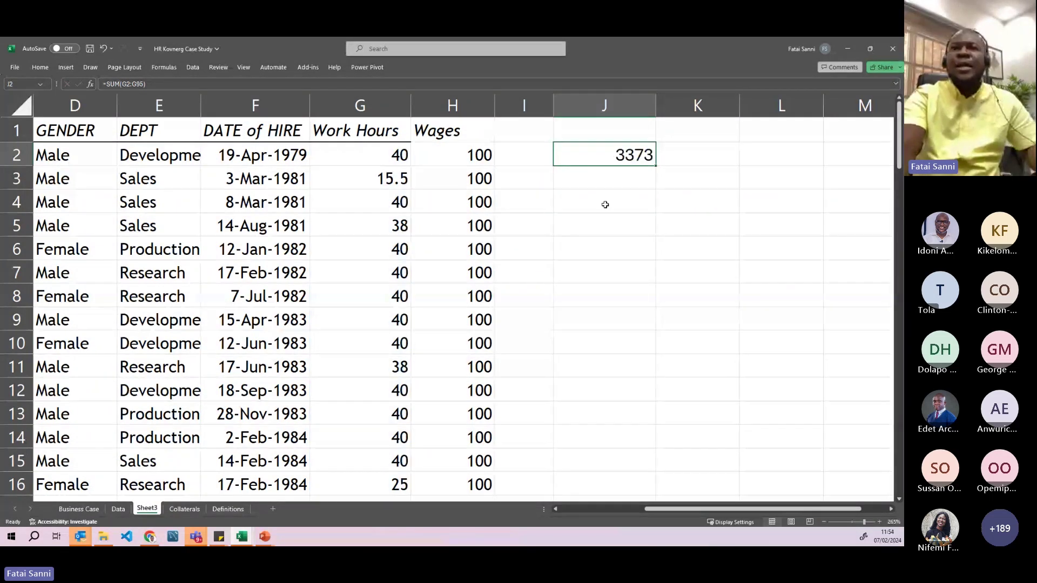
pyautogui.click(605, 181)
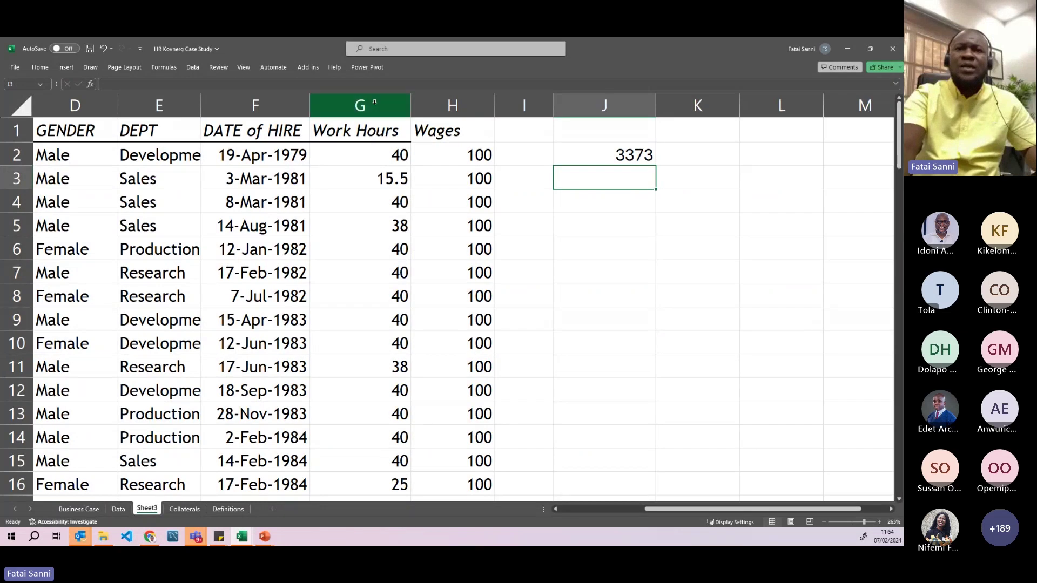
pyautogui.click(367, 105)
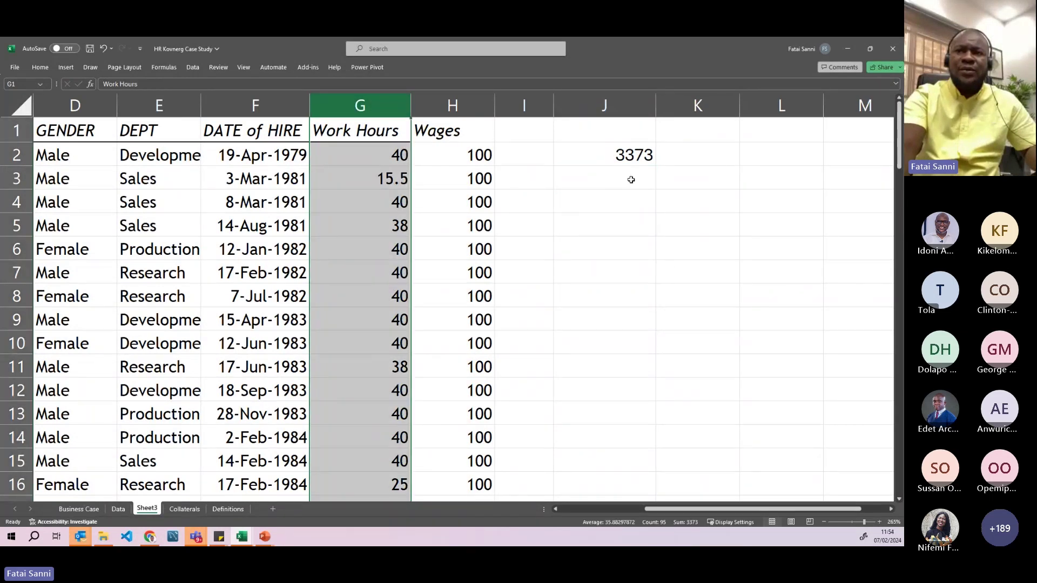
# - Enter =AVERAGE(G2:G95) in J3 to average the Work Hours
pyautogui.click(633, 180)
pyautogui.write('=a')
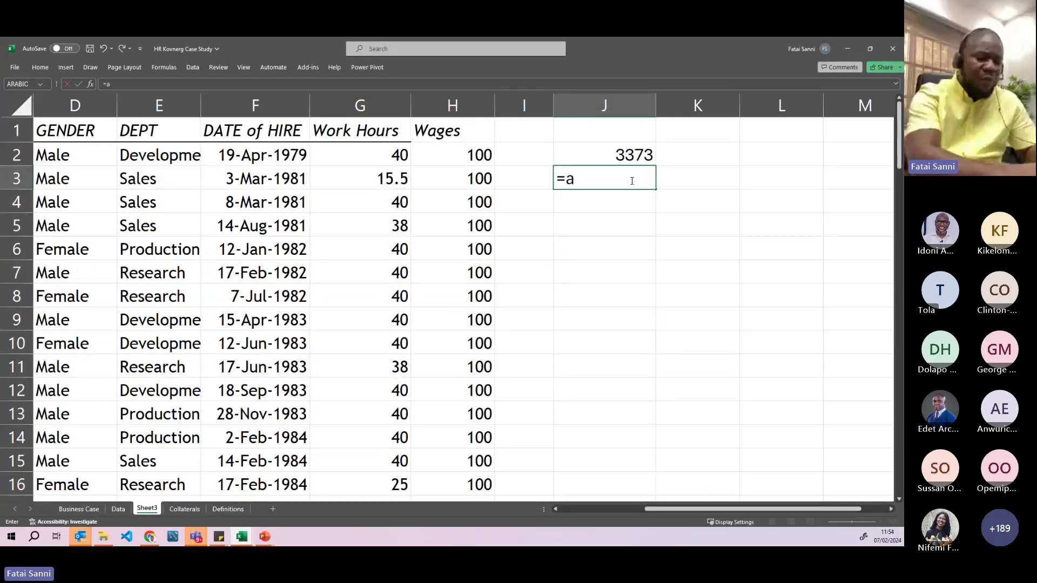
pyautogui.write('ve')
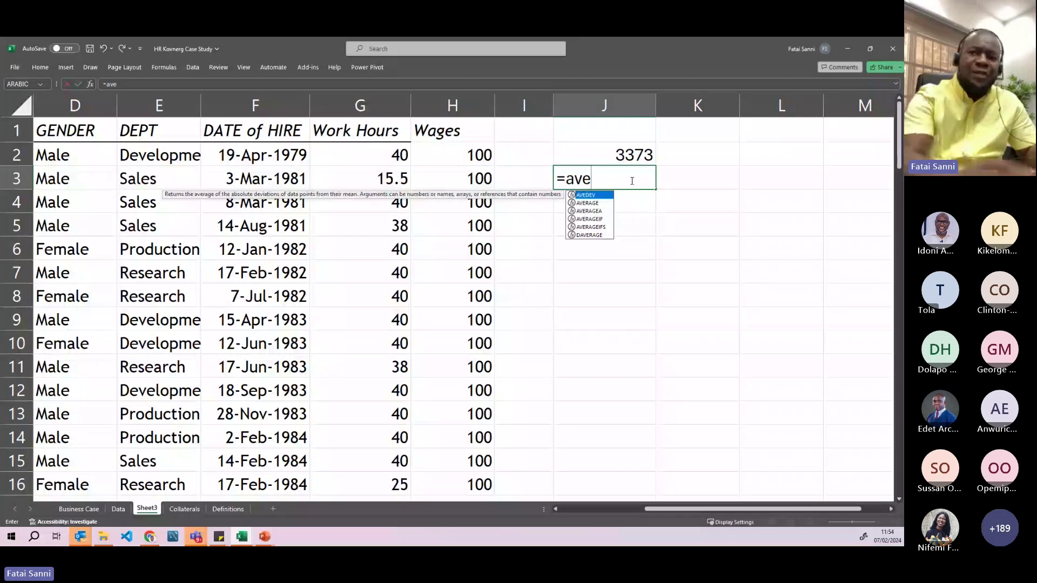
pyautogui.write('ra')
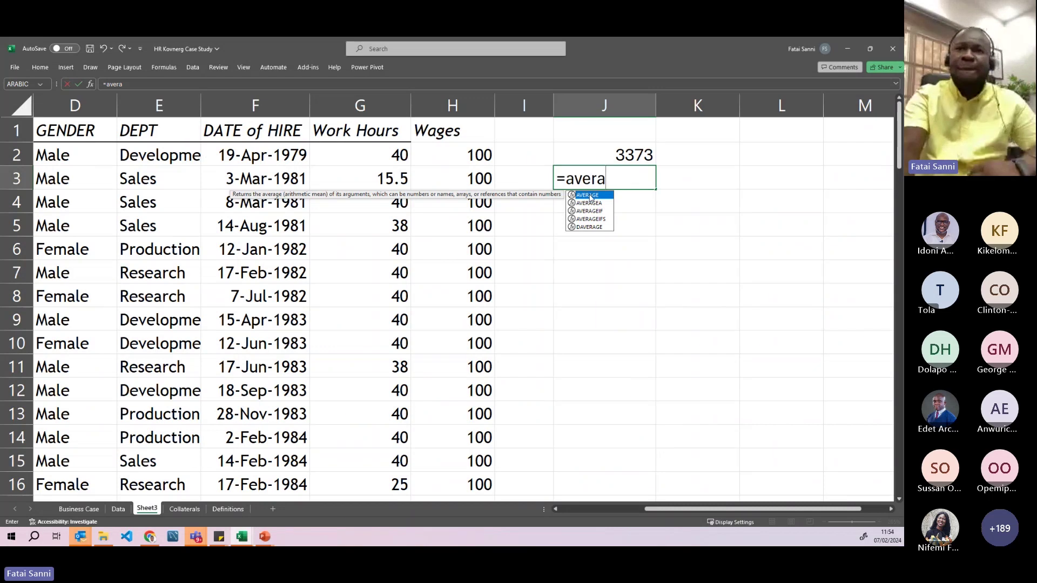
pyautogui.doubleClick(589, 195)
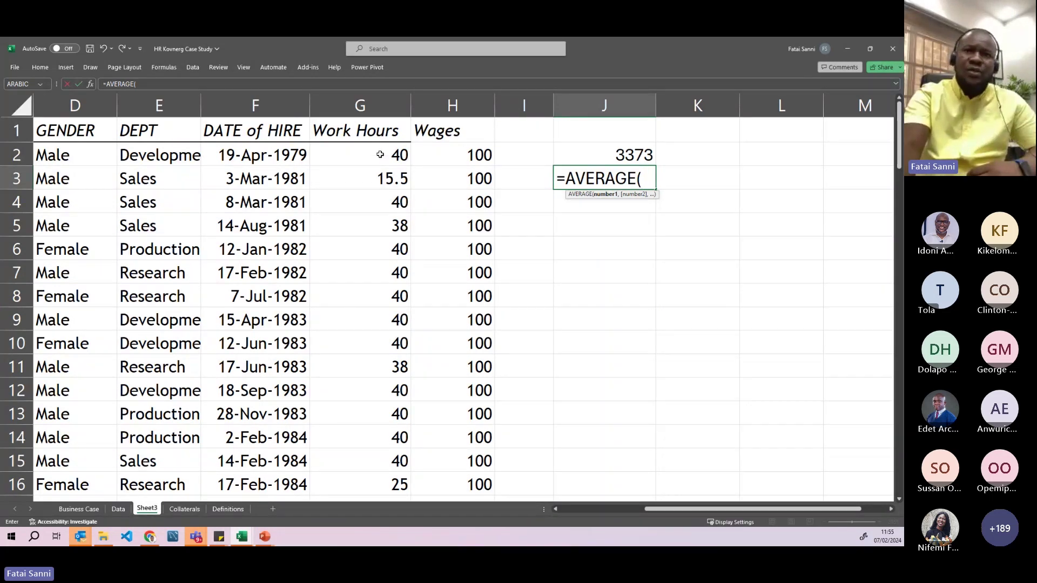
pyautogui.moveTo(380, 155); pyautogui.dragTo(395, 460)
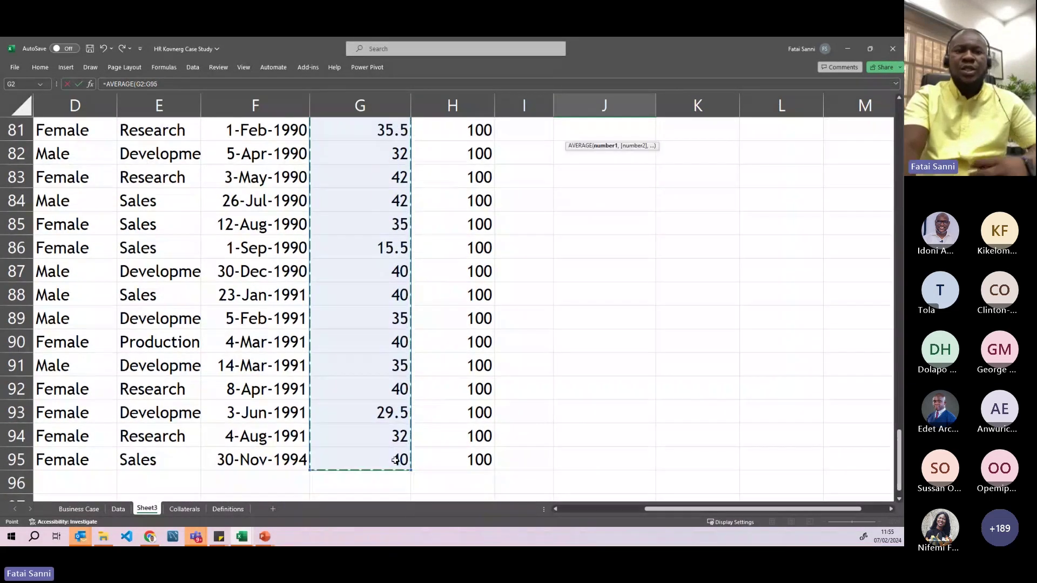
pyautogui.write(')')
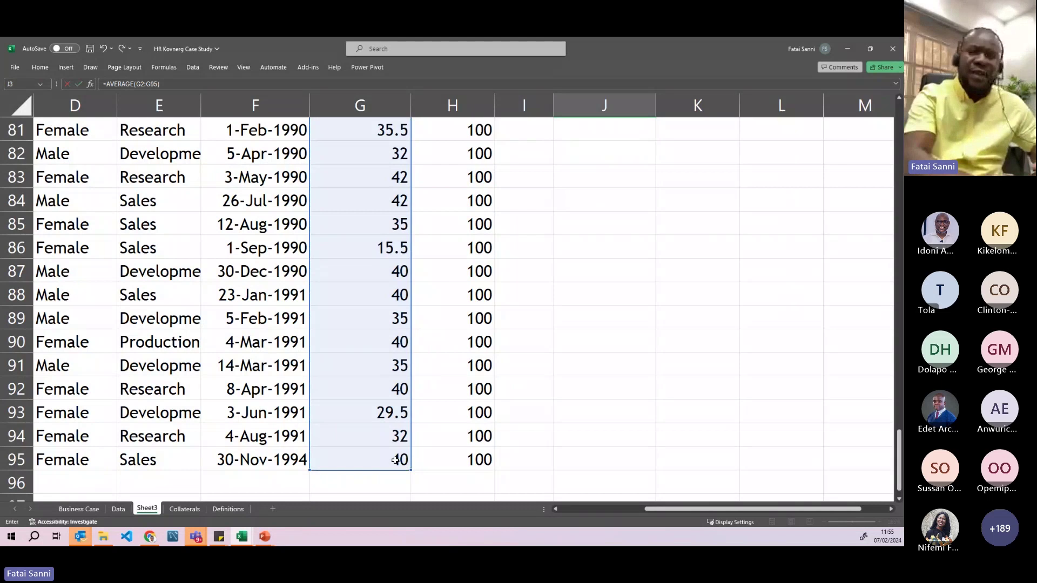
pyautogui.press('Return')
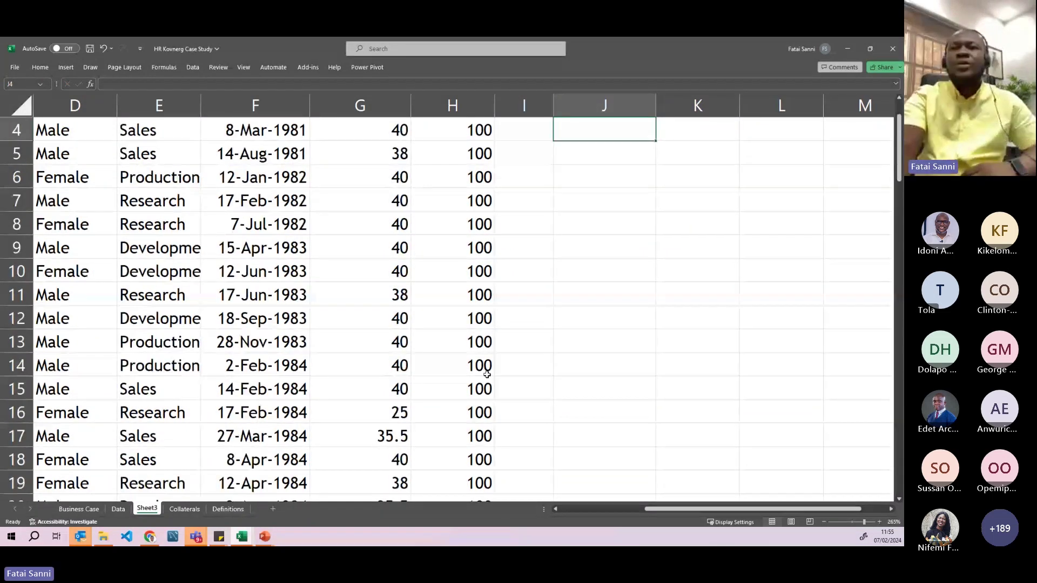
pyautogui.scroll(1, 581, 199)
pyautogui.click(594, 176)
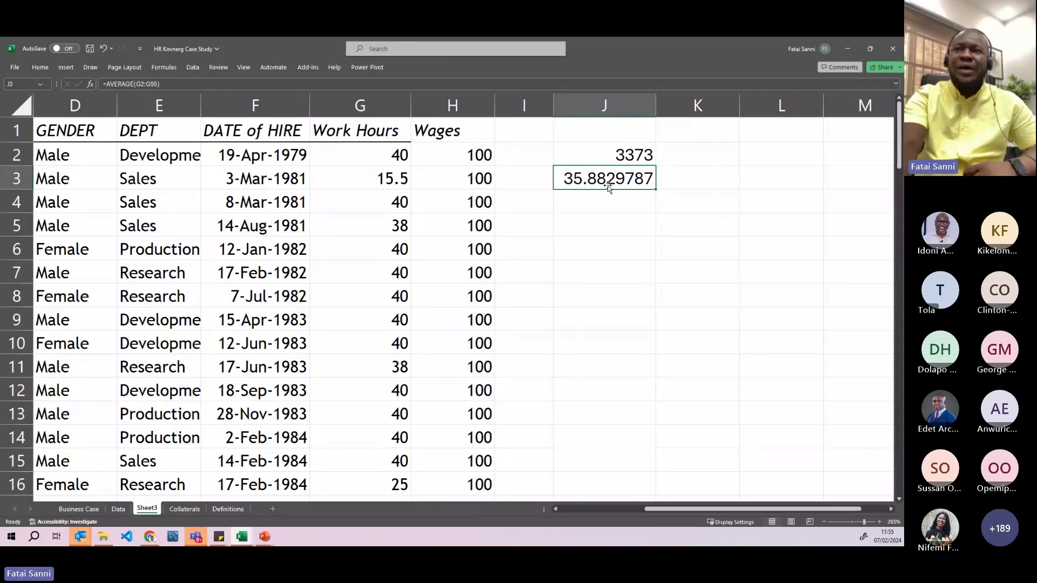
# - Decrease J3's decimal places until the average displays as 36
pyautogui.click(40, 67)
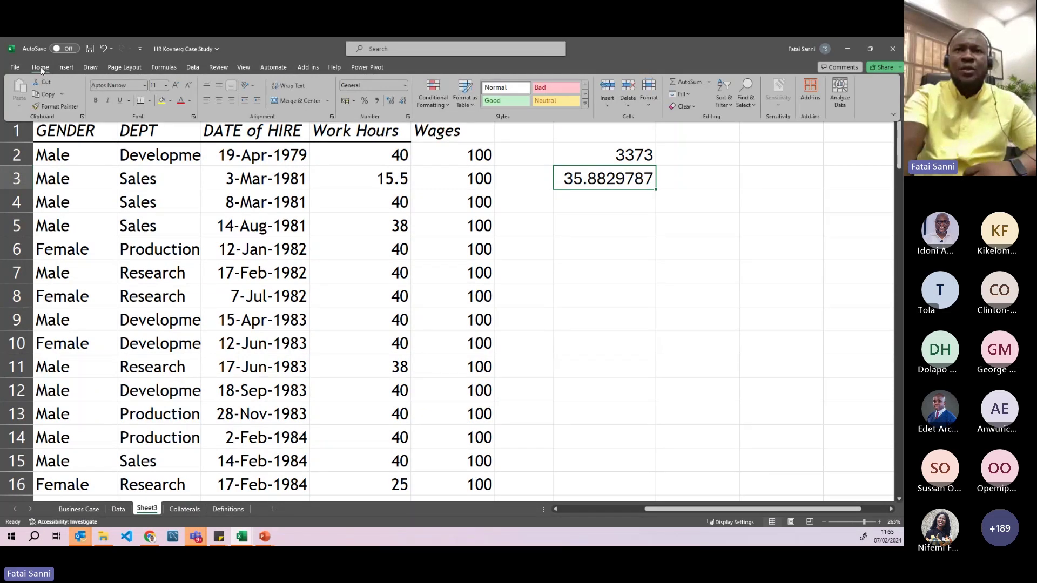
pyautogui.click(404, 102)
pyautogui.tripleClick(404, 101)
pyautogui.doubleClick(404, 102)
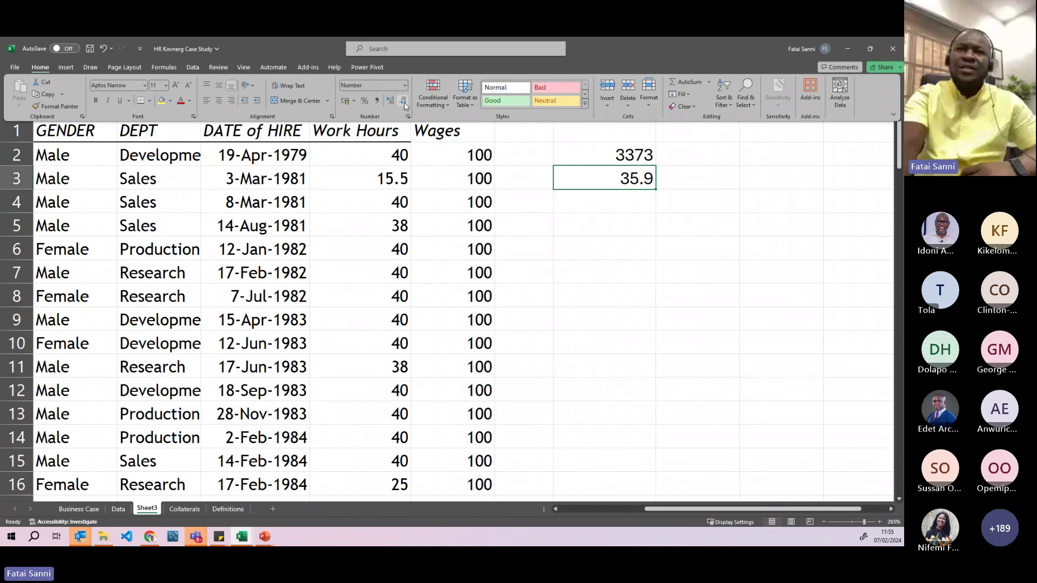
pyautogui.click(404, 102)
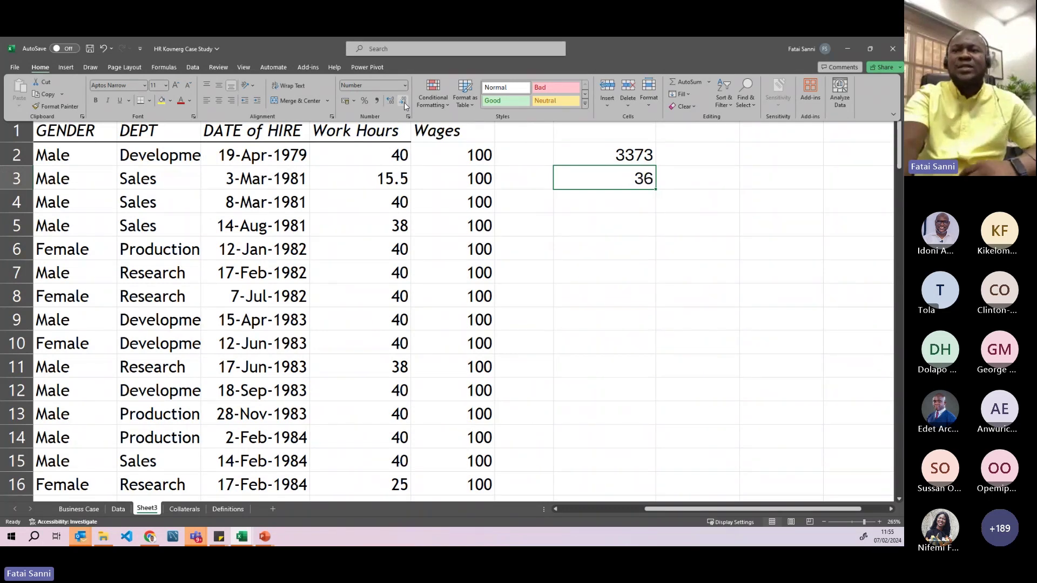
pyautogui.click(605, 254)
pyautogui.click(607, 219)
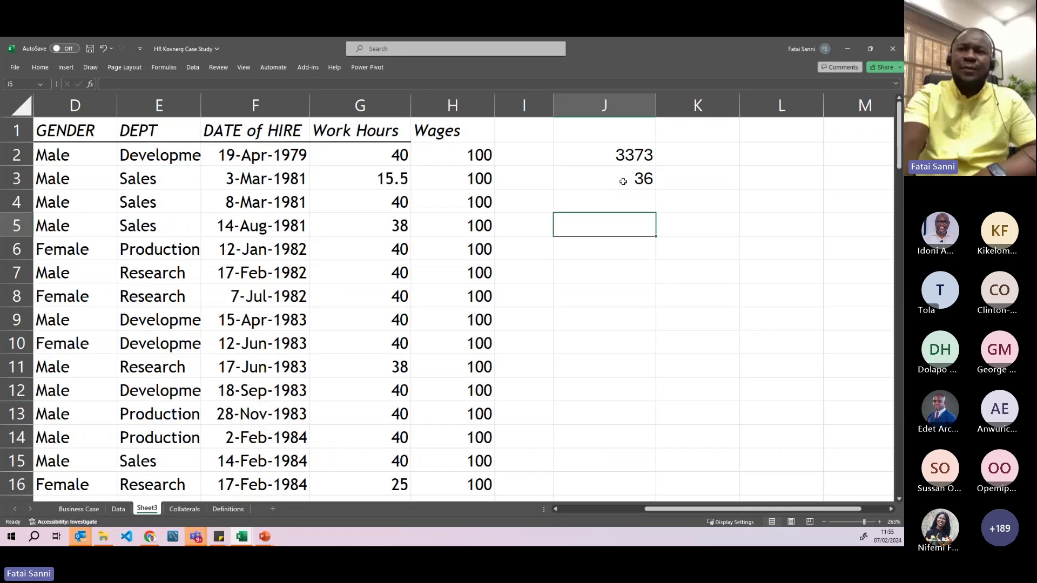
# - Enter =COUNT(G2:G95) in J4, counting 94 Work Hours entries
pyautogui.click(623, 184)
pyautogui.click(628, 202)
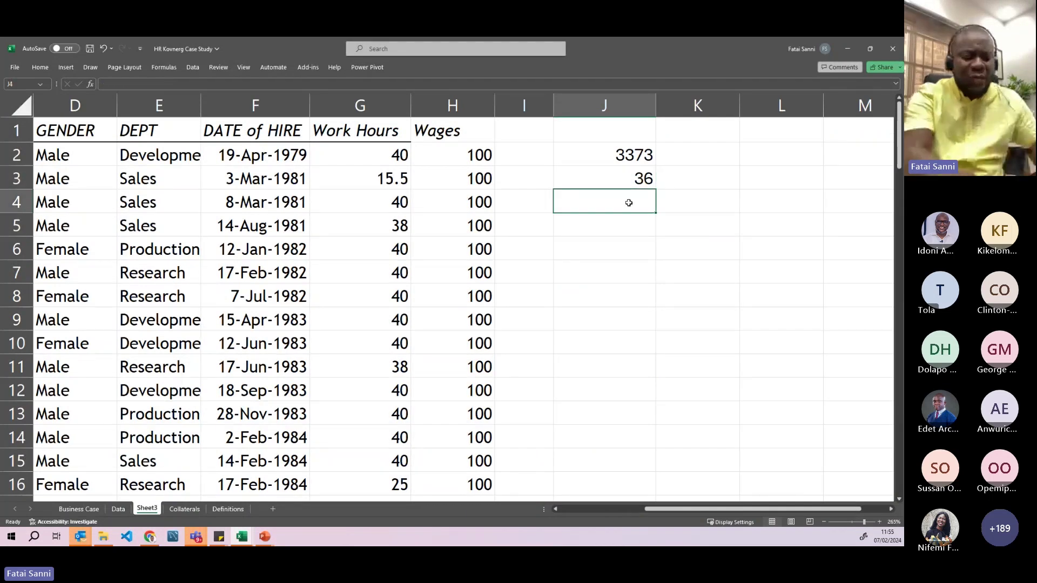
pyautogui.write('=count')
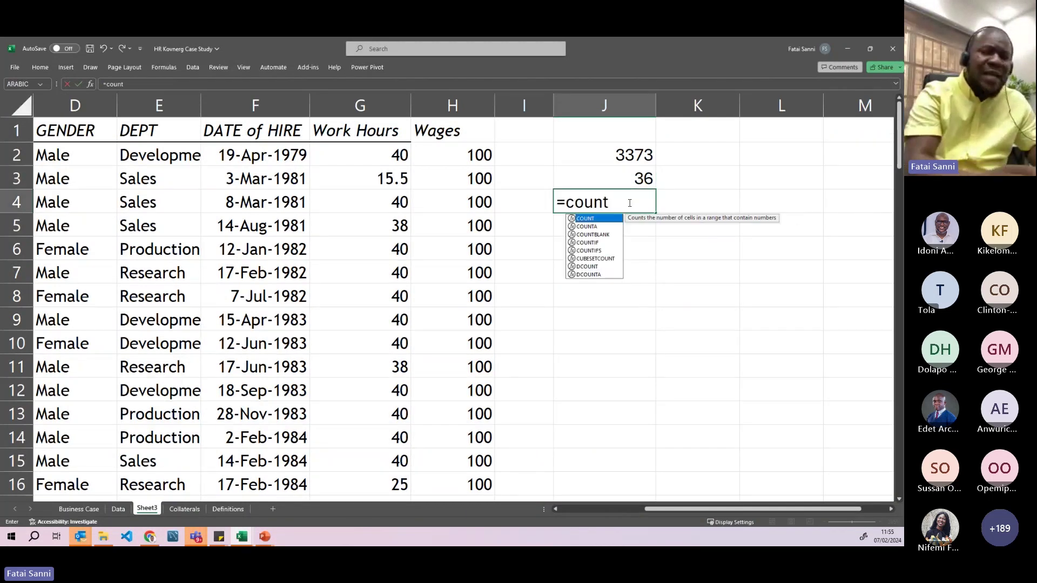
pyautogui.press('Tab')
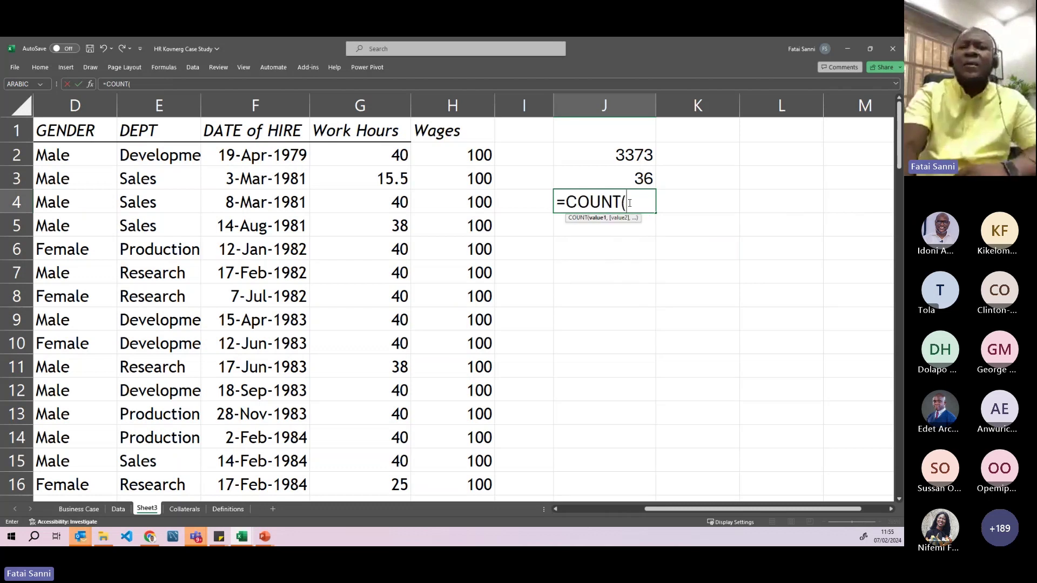
pyautogui.moveTo(668, 510); pyautogui.dragTo(626, 511)
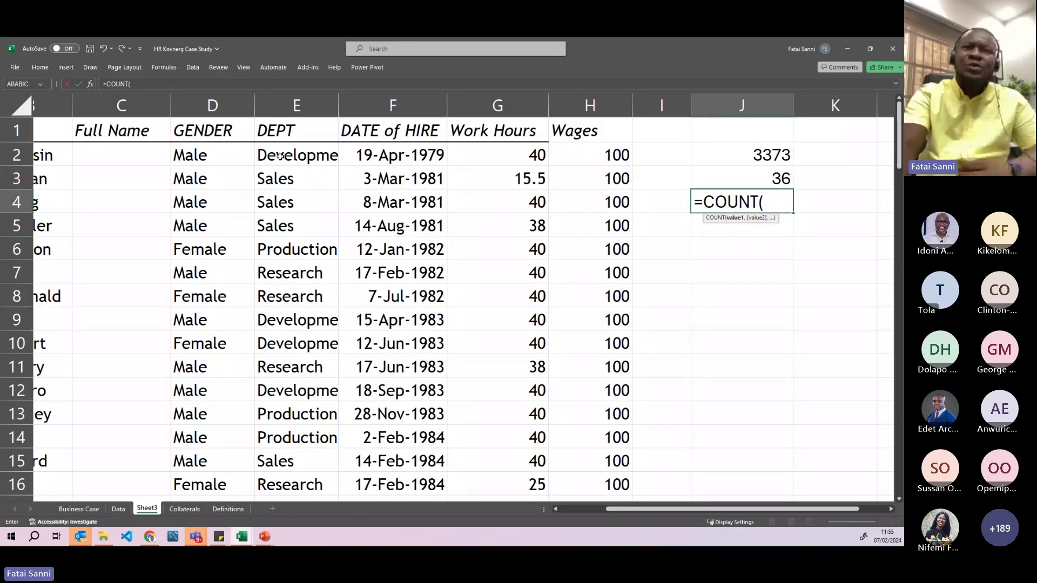
pyautogui.moveTo(484, 154); pyautogui.dragTo(534, 505)
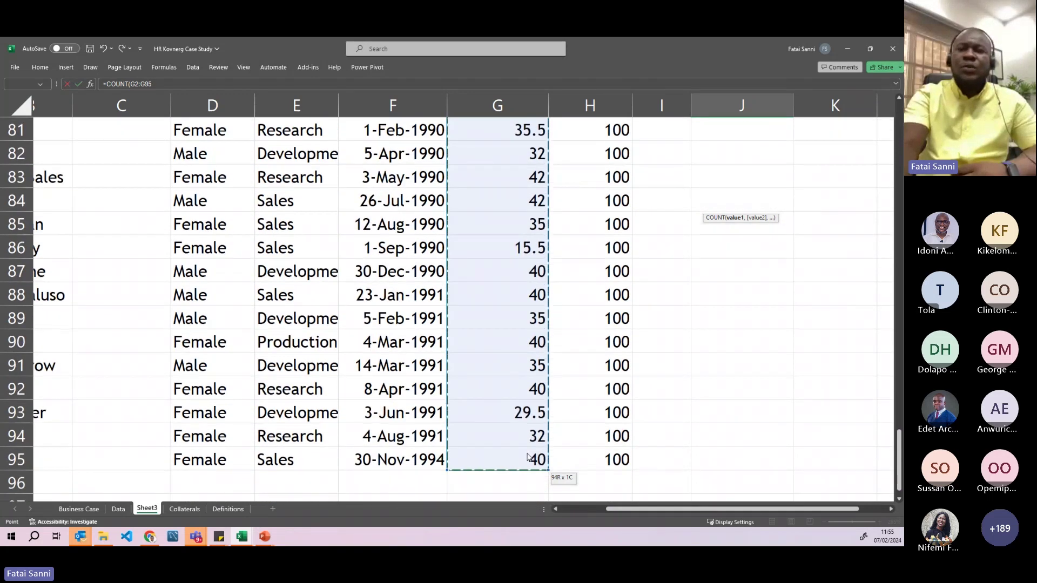
pyautogui.moveTo(528, 457); pyautogui.dragTo(530, 458)
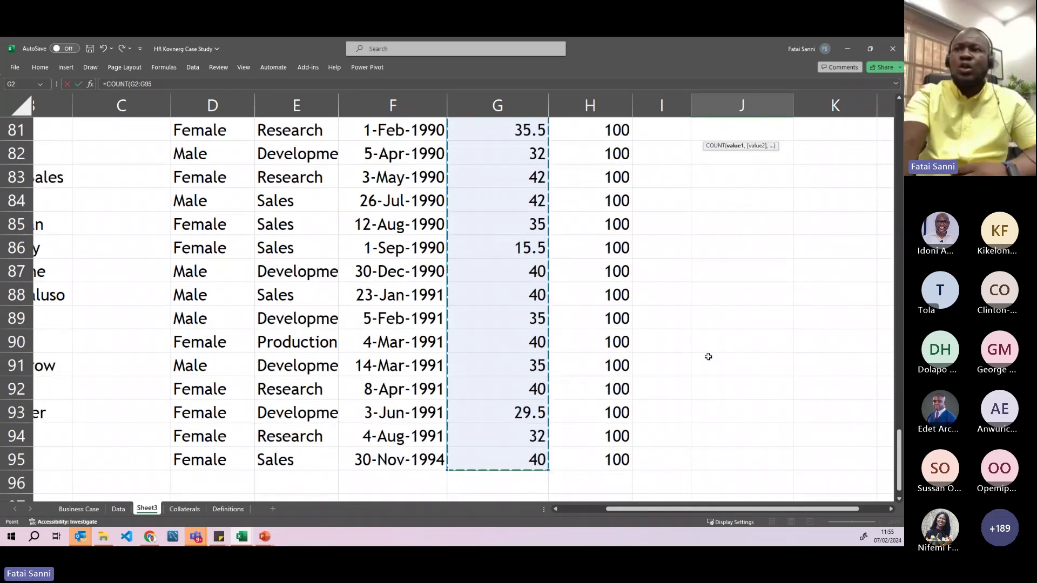
pyautogui.scroll(20, 708, 357)
pyautogui.write(')')
pyautogui.press('Return')
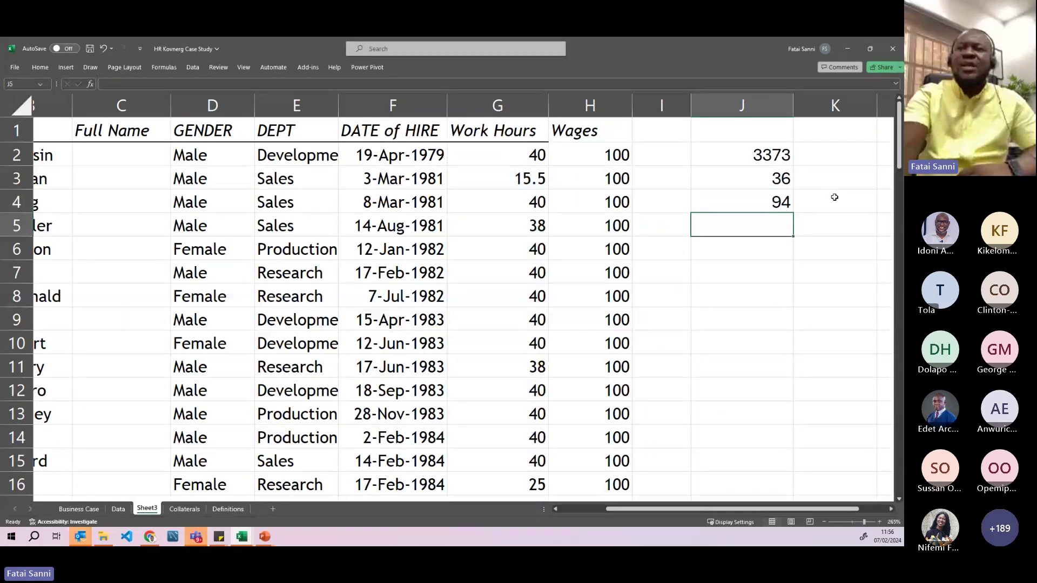
pyautogui.click(780, 203)
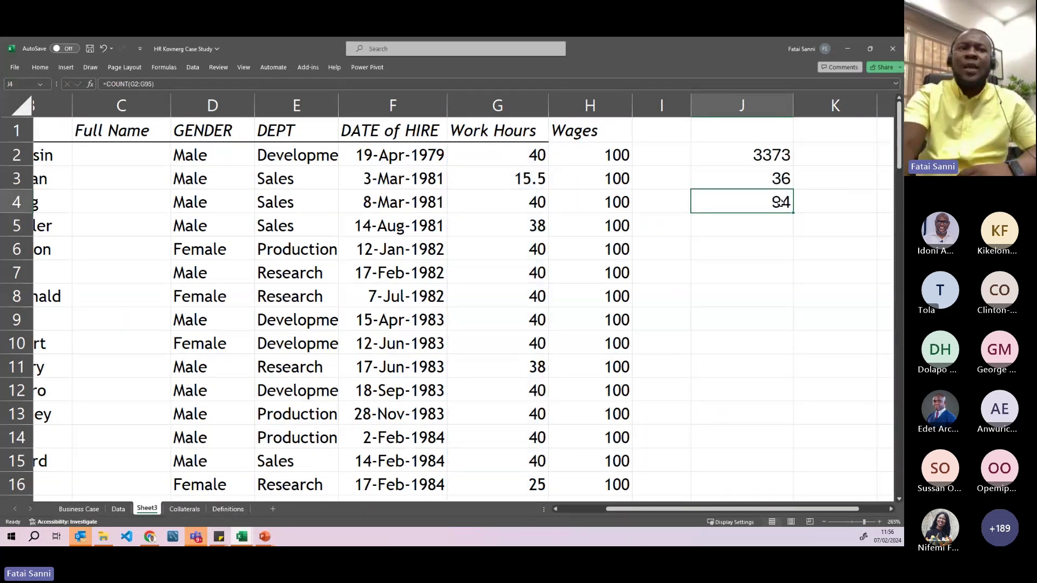
# - Scroll through the employee rows to row 95 and bring columns J to L into view
pyautogui.moveTo(631, 507); pyautogui.dragTo(573, 508)
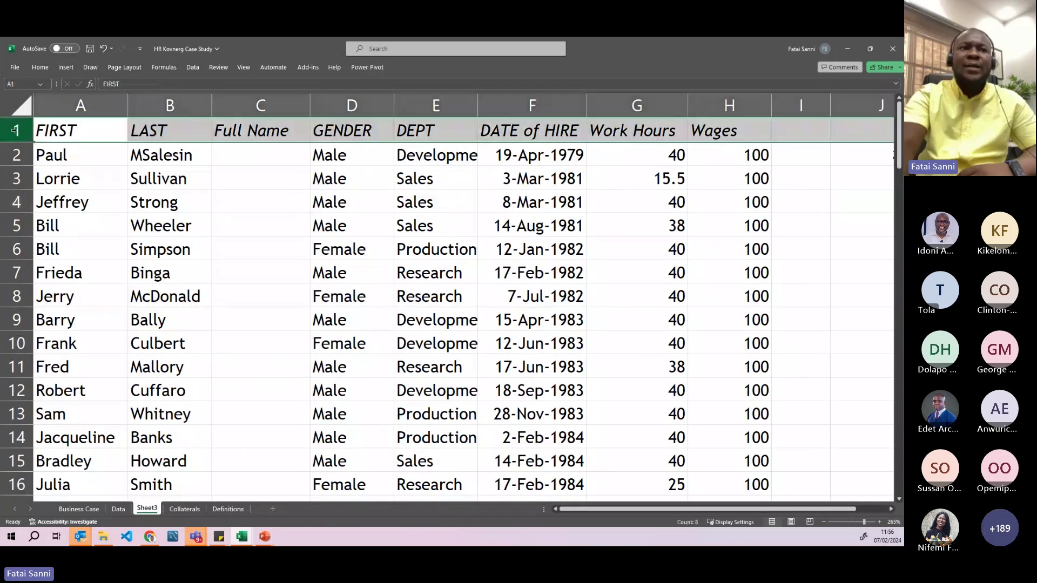
pyautogui.click(76, 155)
pyautogui.scroll(-20, 84, 173)
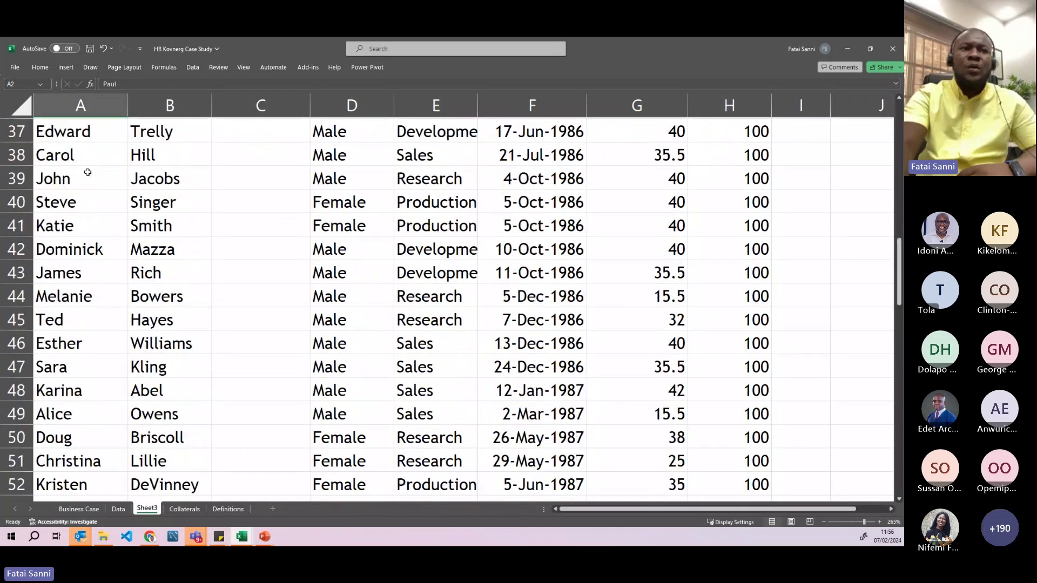
pyautogui.scroll(-1, 86, 197)
pyautogui.scroll(3, 84, 201)
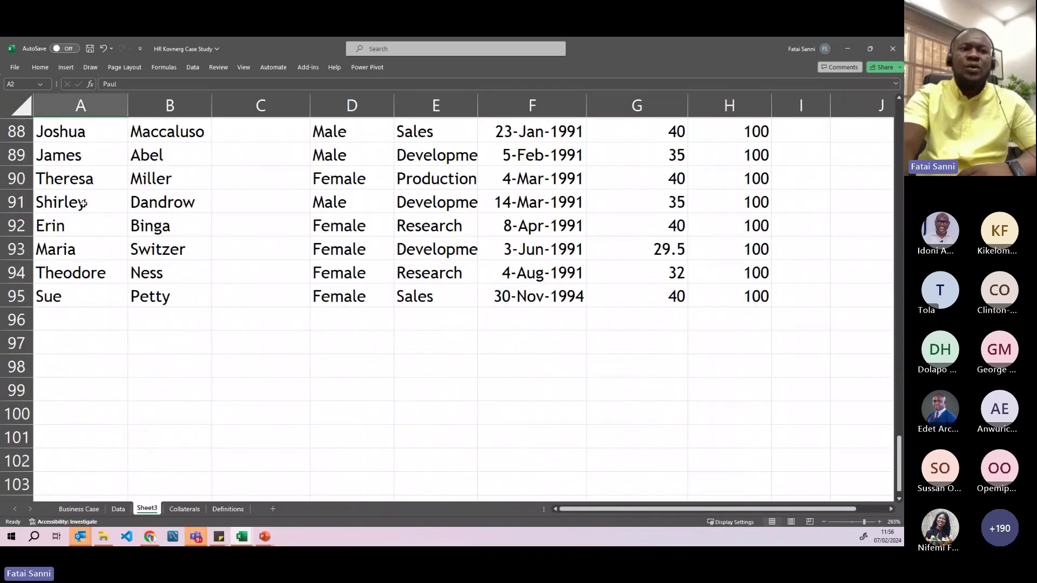
pyautogui.click(20, 367)
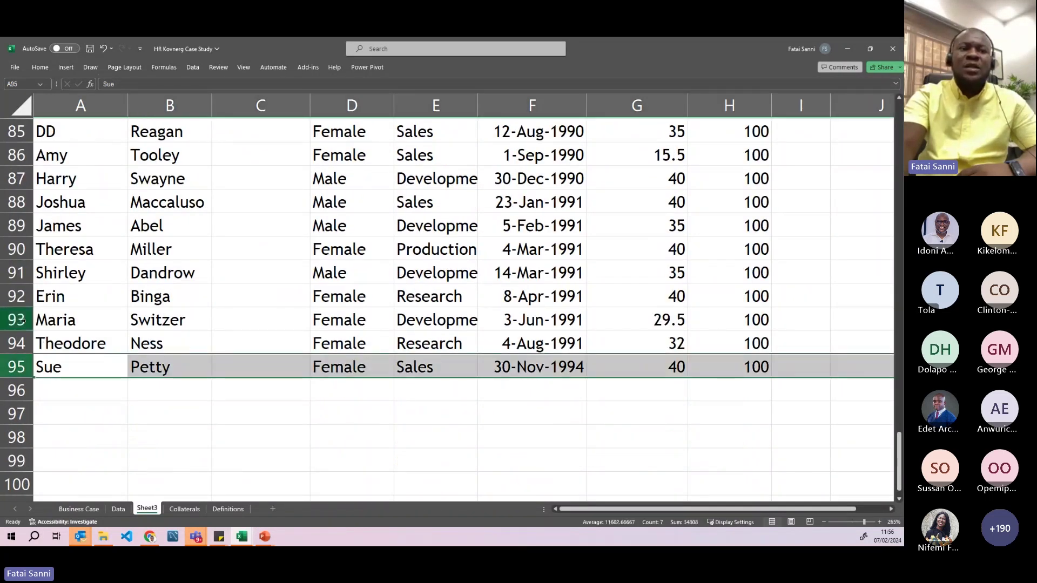
pyautogui.scroll(20, 195, 299)
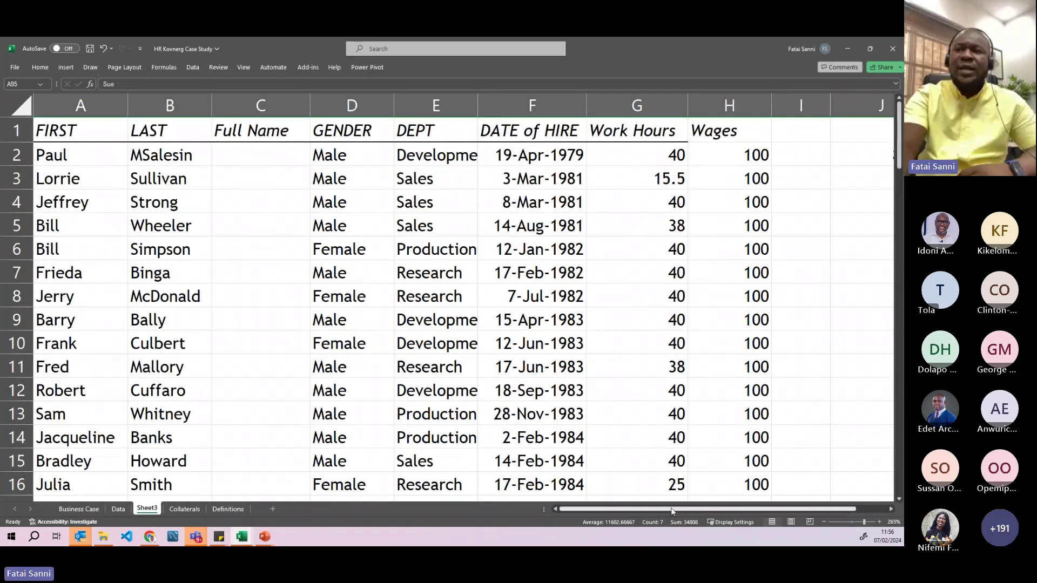
pyautogui.hscroll(1, 672, 512)
pyautogui.click(892, 510)
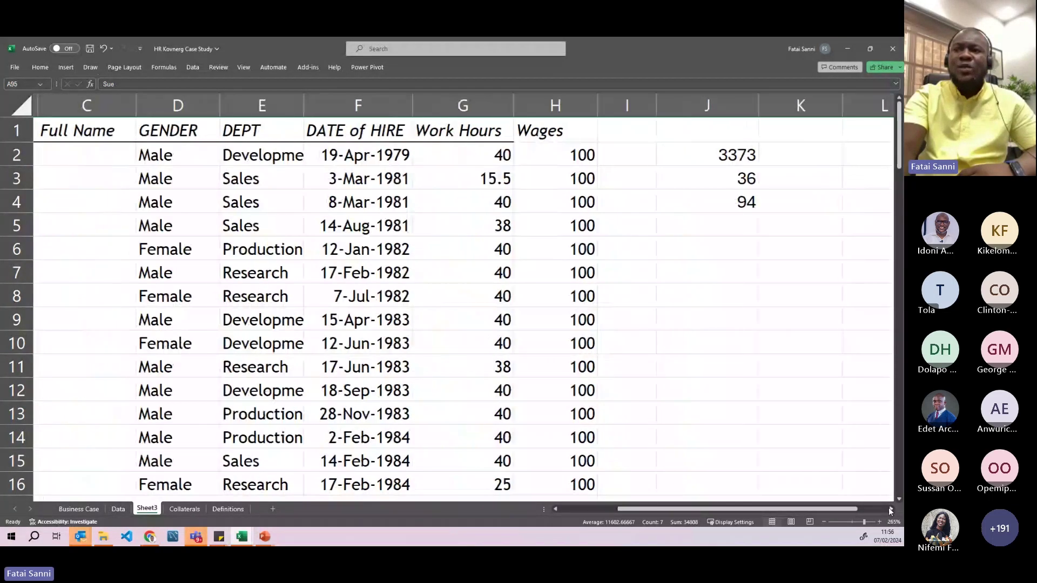
# - Move the 3373, 36 and 94 results from J2:J4 into L2:L4
pyautogui.click(891, 509)
pyautogui.moveTo(611, 158); pyautogui.dragTo(611, 197)
pyautogui.hotkey('ctrl', 'c')
pyautogui.click(763, 149)
pyautogui.hotkey('ctrl', 'v')
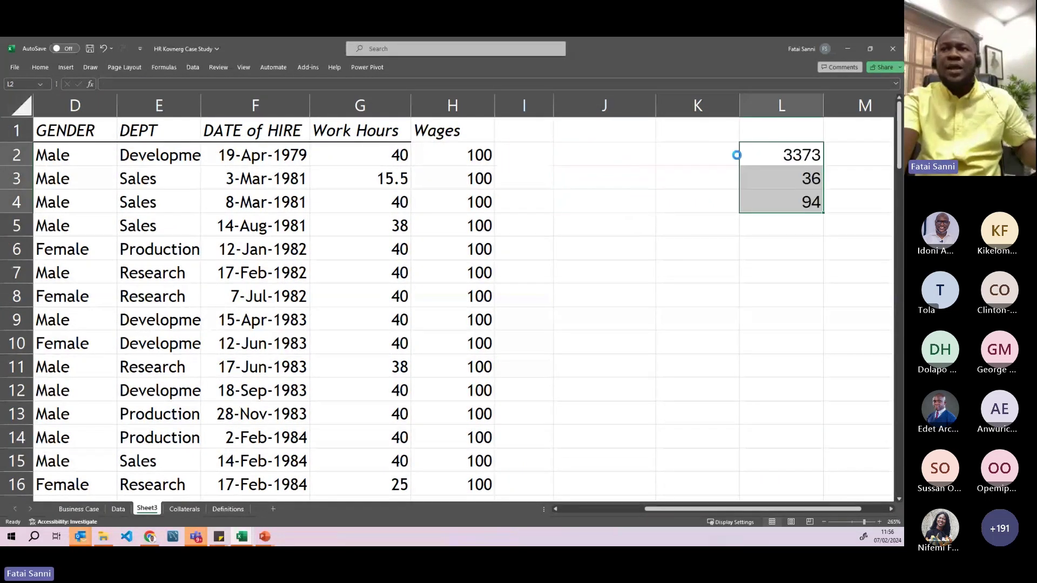
pyautogui.click(708, 160)
# - Enter the labels Sum, Average and Count into K2, K3 and K4
pyautogui.write('Sum')
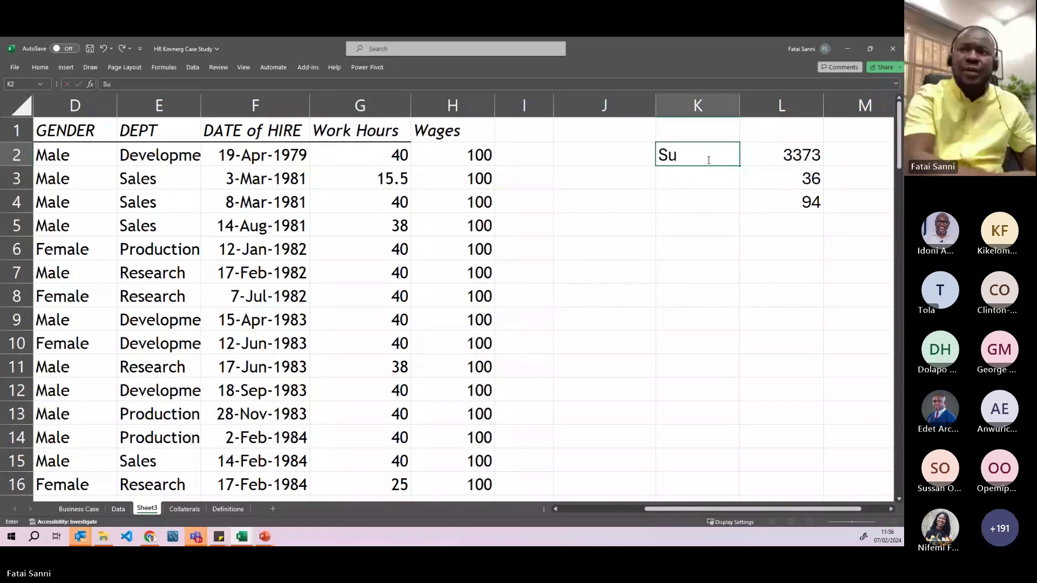
pyautogui.press('Return')
pyautogui.write('A')
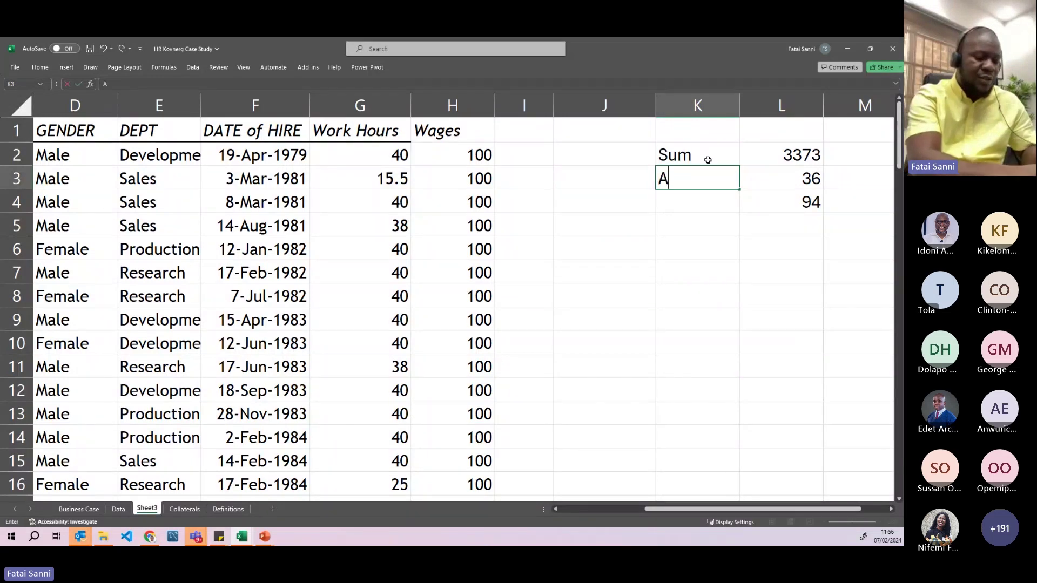
pyautogui.write('verage')
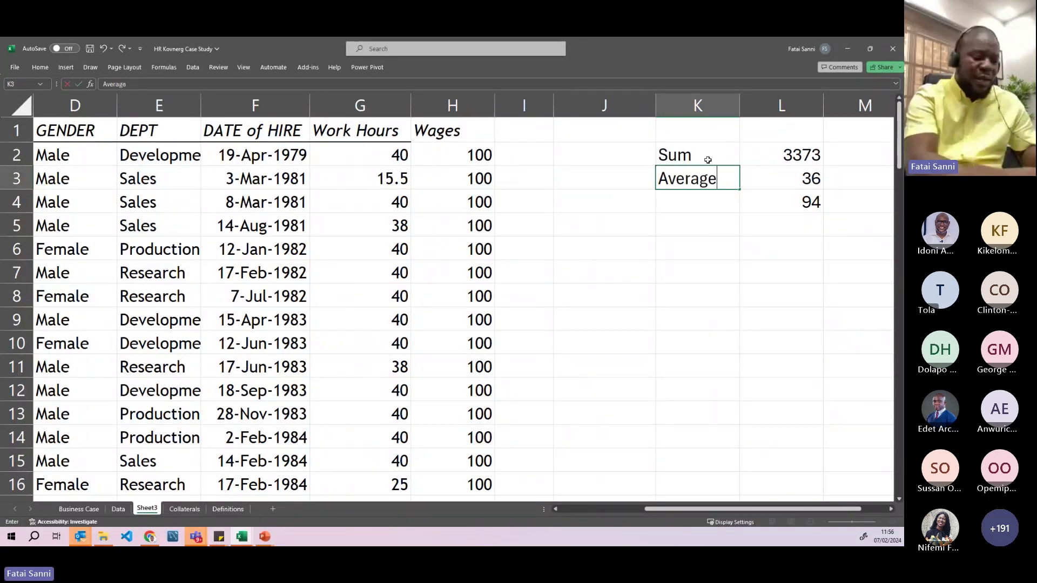
pyautogui.press('Return')
pyautogui.write('Count')
pyautogui.press('Return')
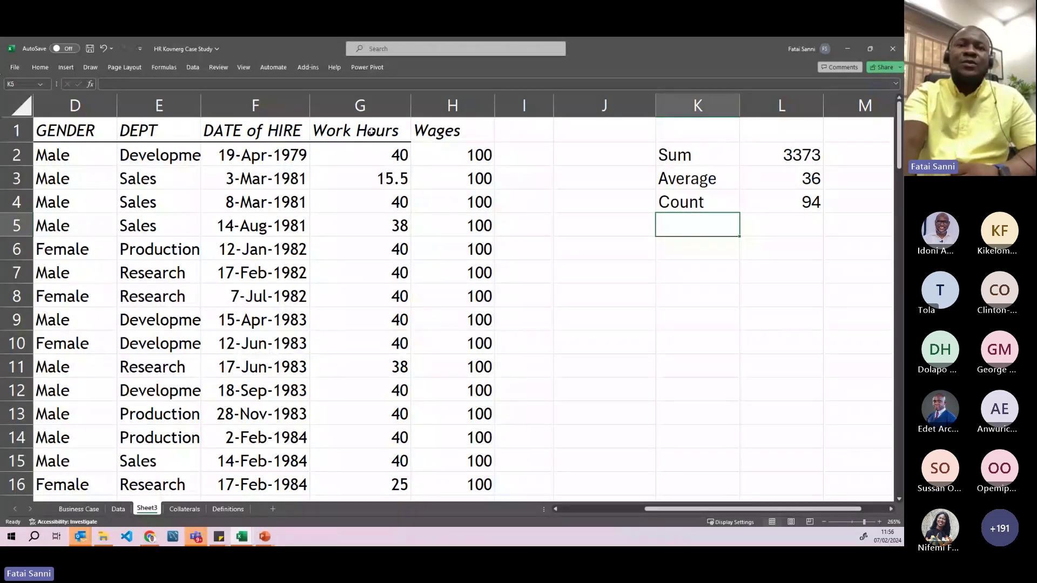
pyautogui.click(367, 156)
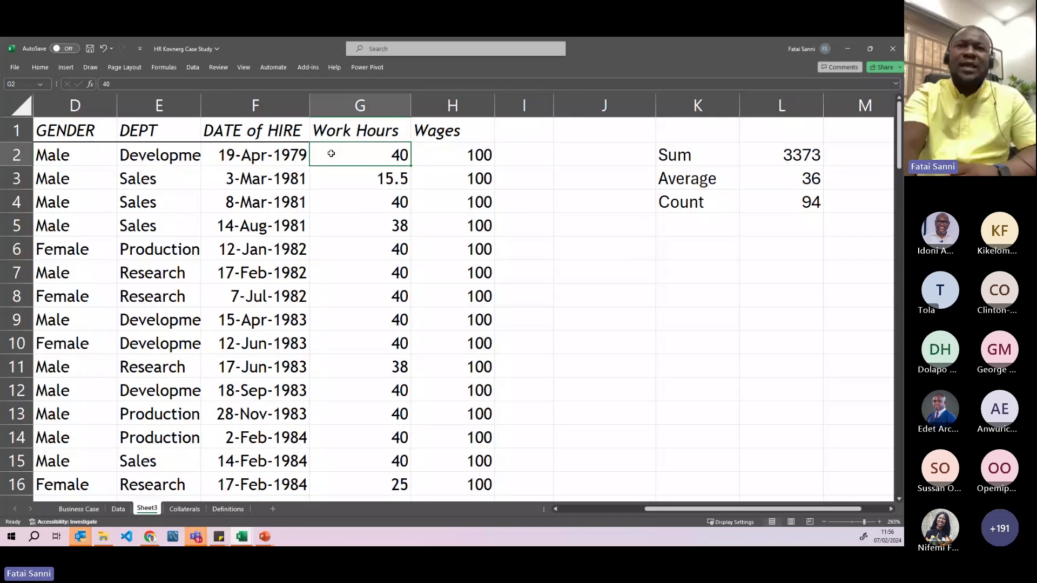
pyautogui.click(460, 156)
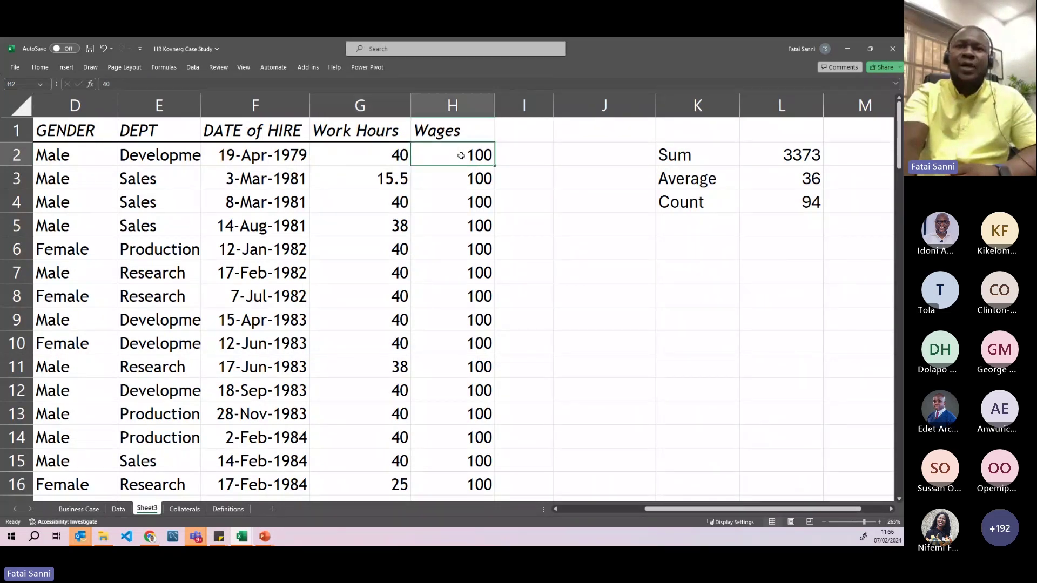
pyautogui.click(522, 140)
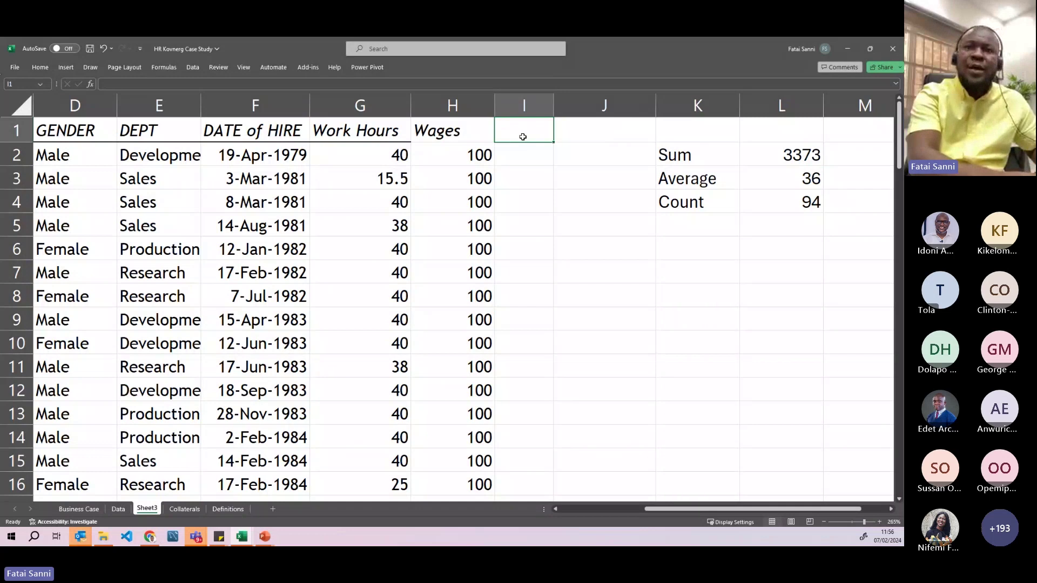
# - Change the H1 header from Wages to Wage/hour and AutoFit column H
pyautogui.doubleClick(467, 132)
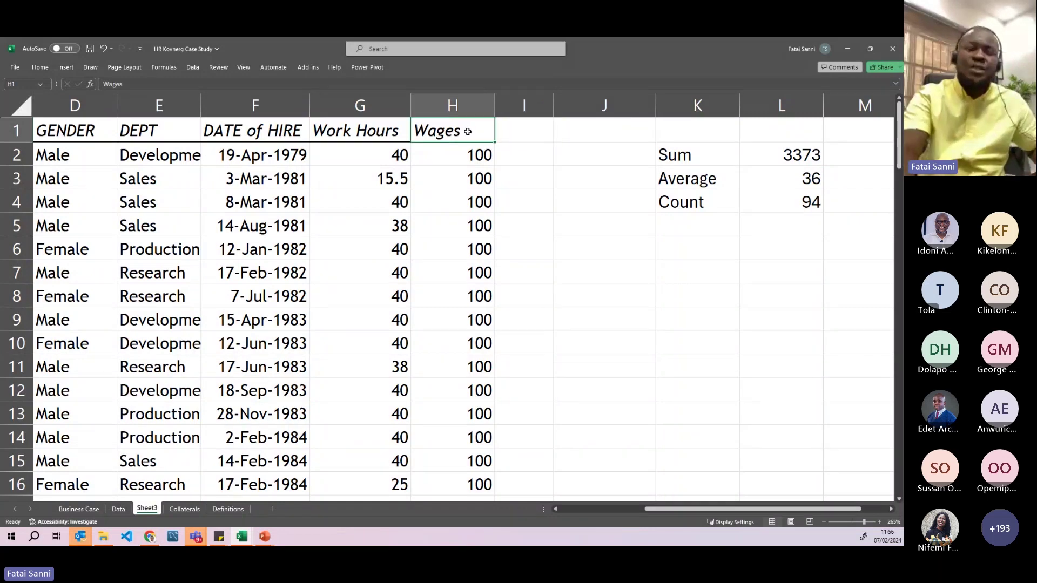
pyautogui.write('/her')
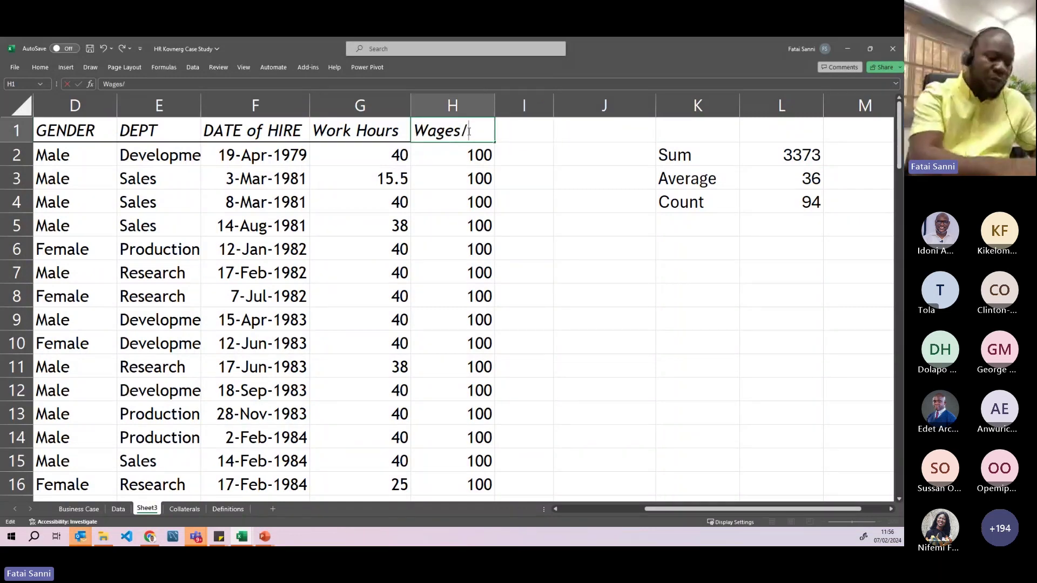
pyautogui.press('BackSpace')
pyautogui.press('BackSpace')
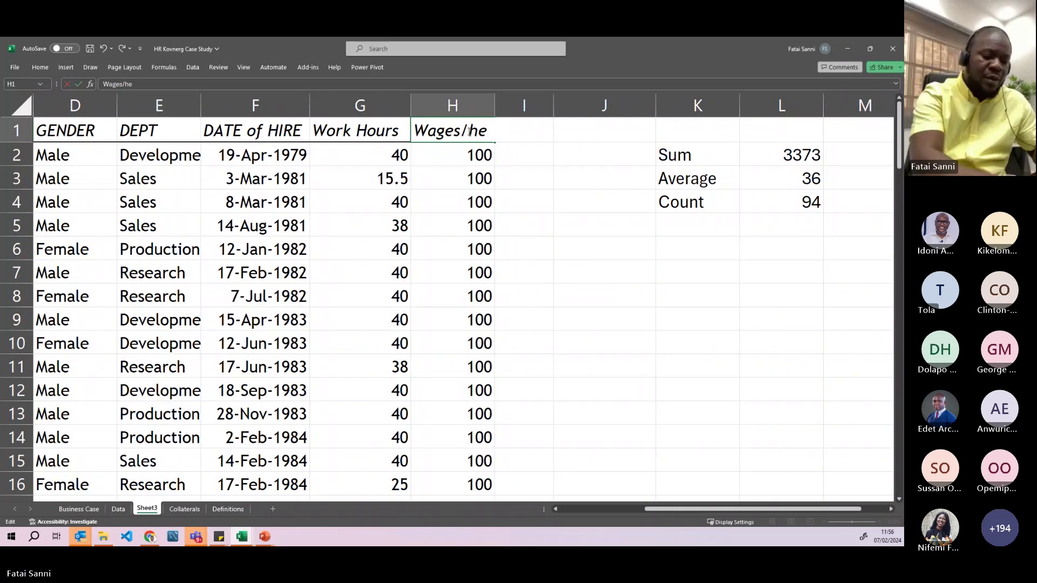
pyautogui.write('our')
pyautogui.press('Return')
pyautogui.click(528, 127)
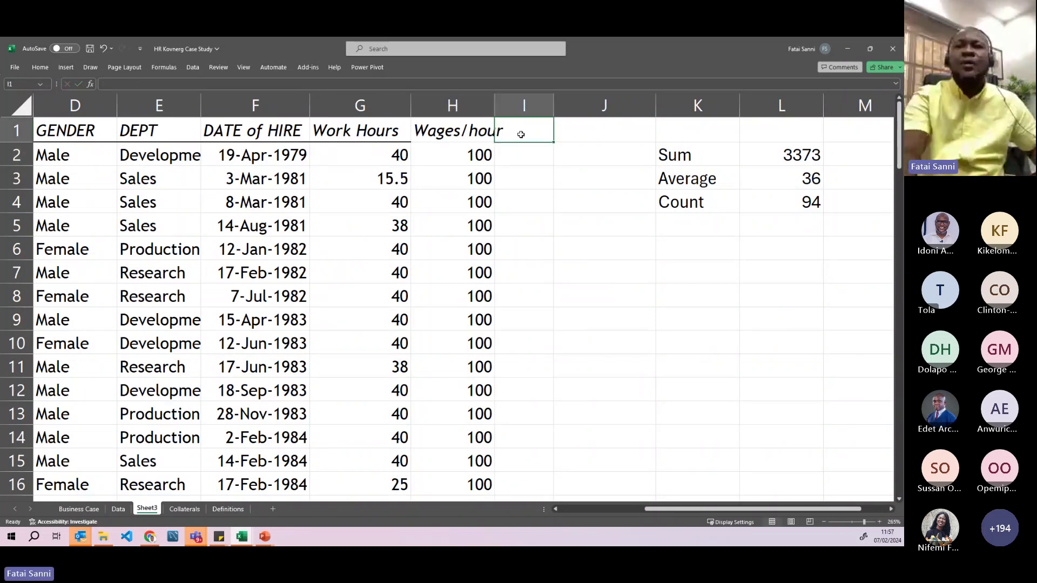
pyautogui.click(456, 131)
pyautogui.doubleClick(455, 131)
pyautogui.press('BackSpace')
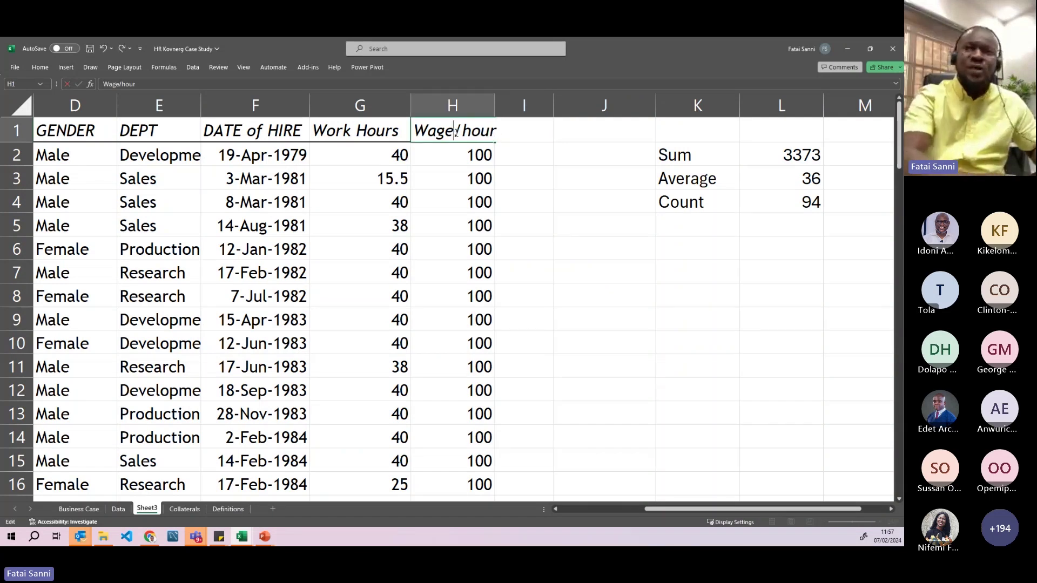
pyautogui.press('Return')
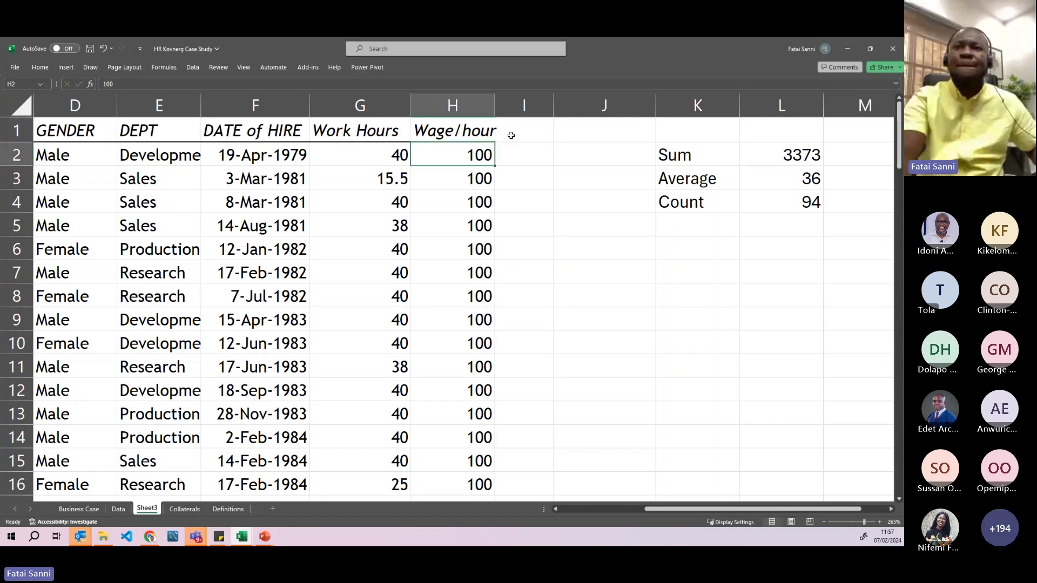
pyautogui.doubleClick(495, 105)
pyautogui.click(524, 134)
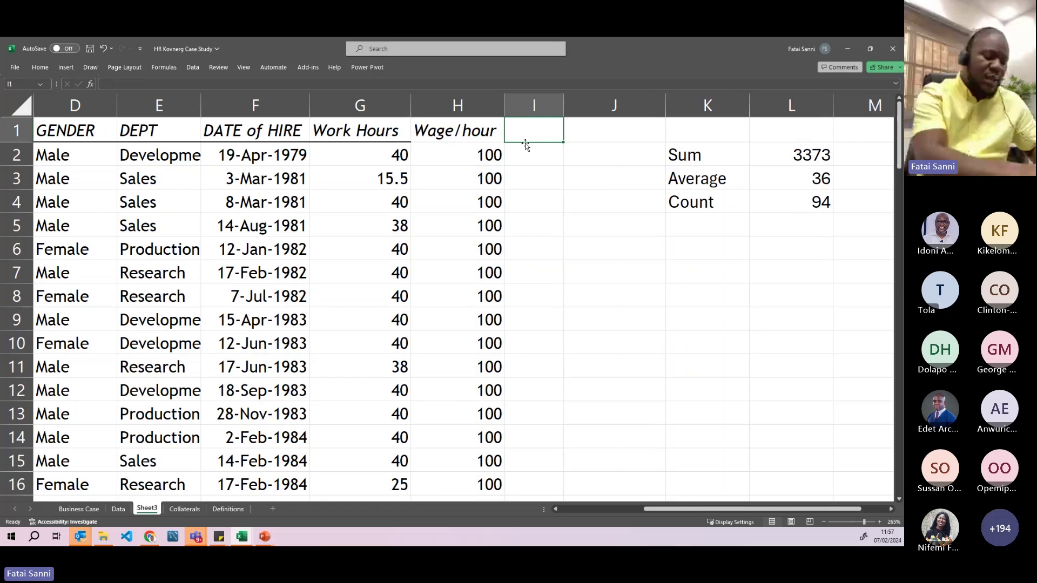
# - Enter the header Wages in I1
pyautogui.write('Wages')
pyautogui.press('Return')
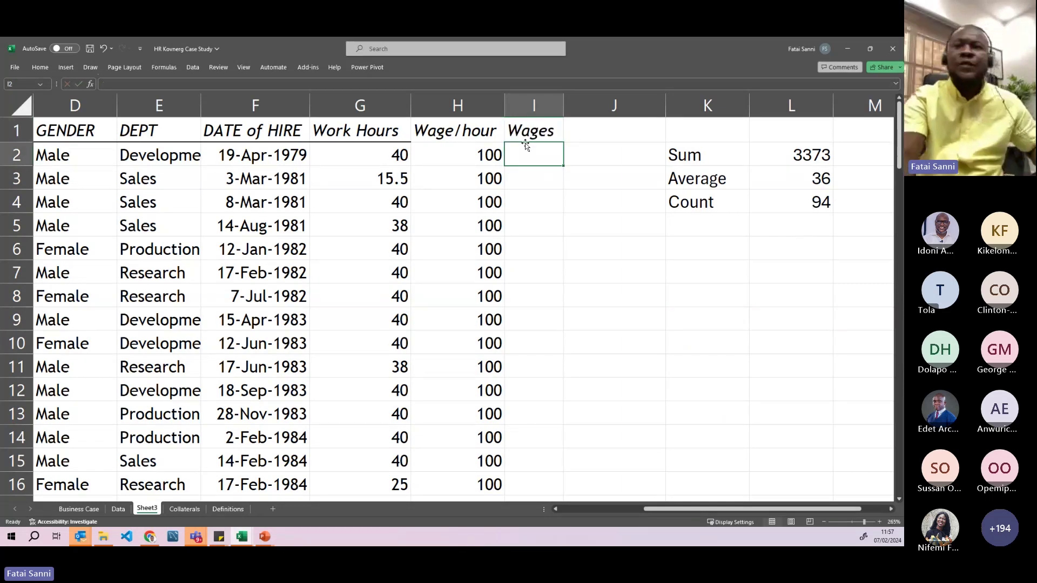
pyautogui.click(377, 157)
pyautogui.click(460, 155)
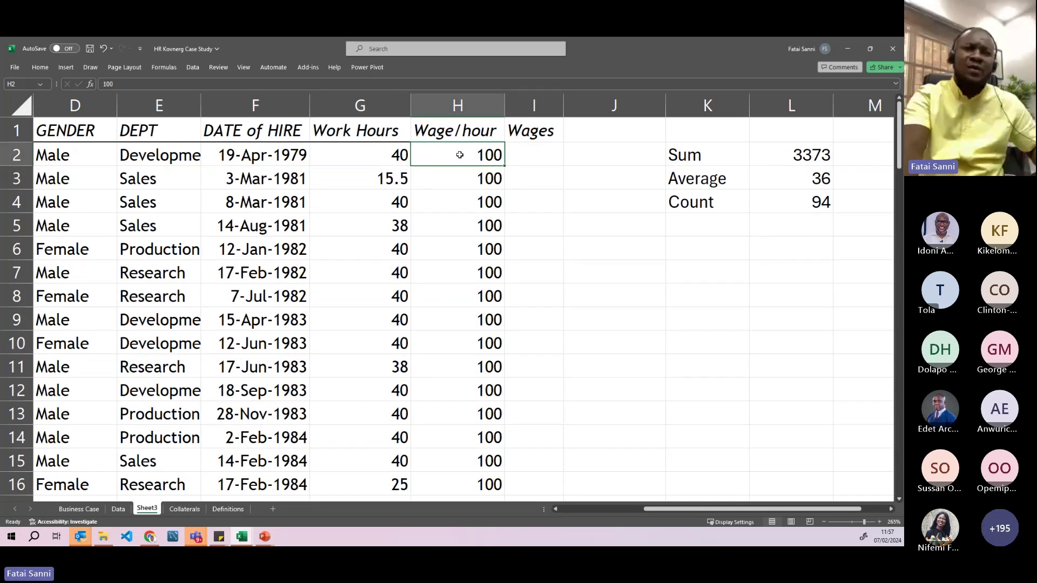
pyautogui.press('Left')
# - Enter =PRODUCT(G2,H2) in I2, giving wages of 4000
pyautogui.click(532, 154)
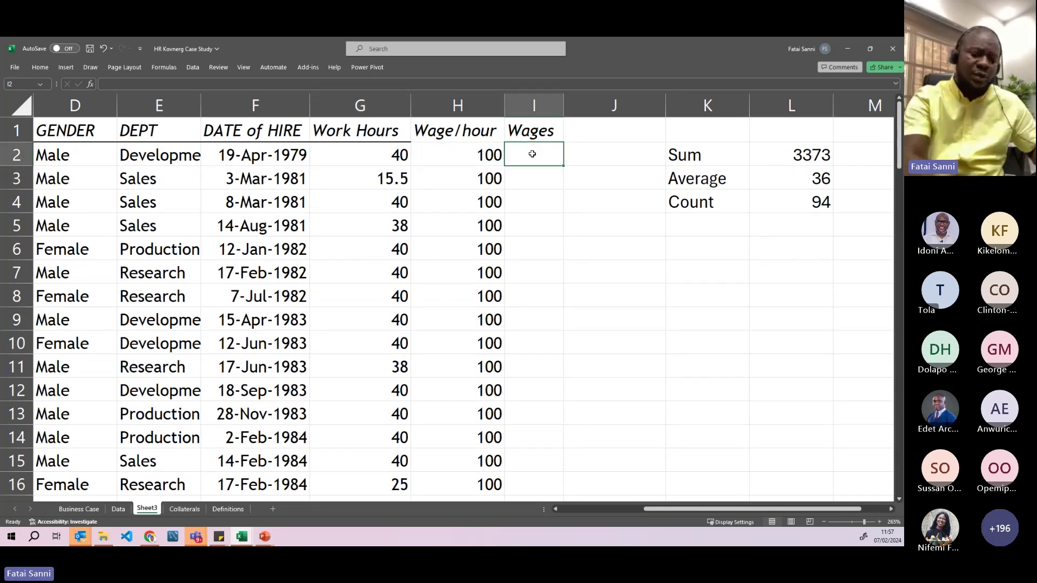
pyautogui.write('=')
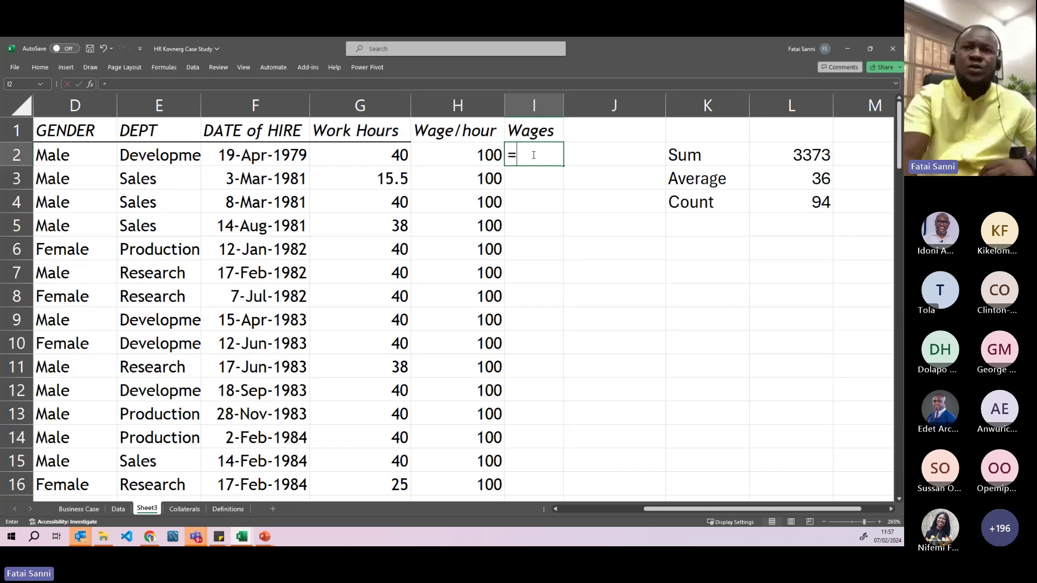
pyautogui.write('p')
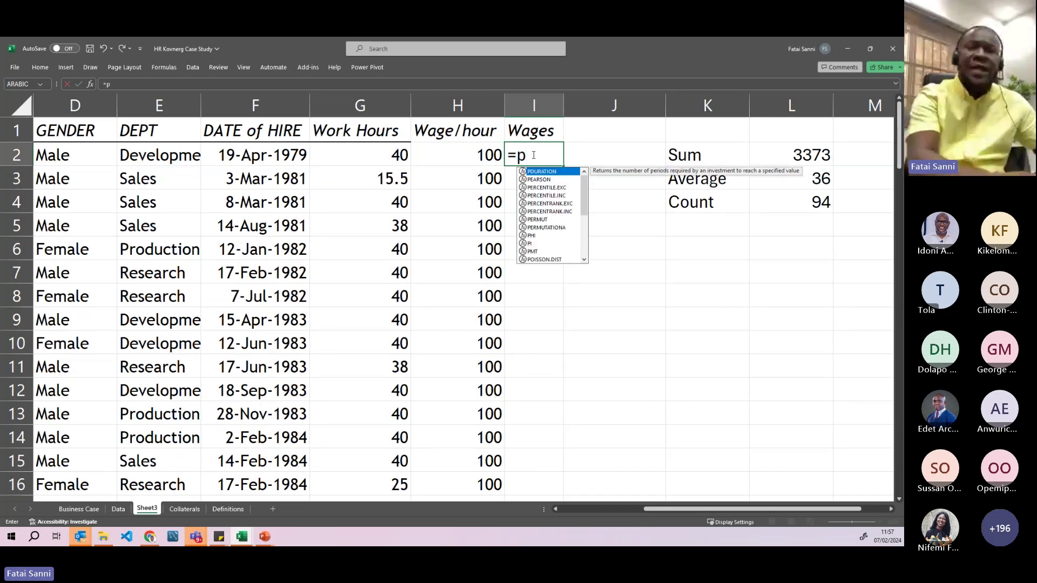
pyautogui.write('r')
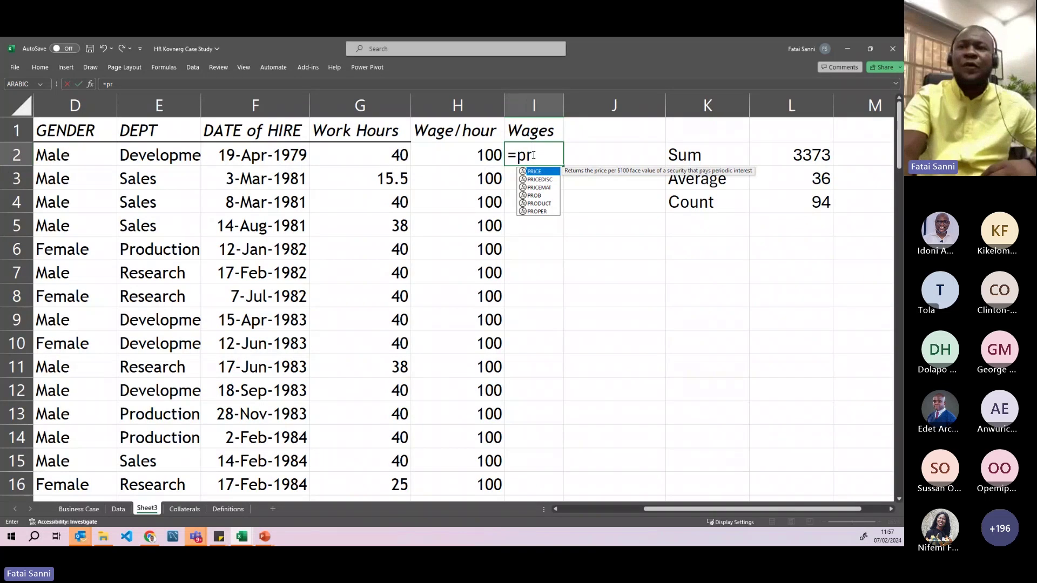
pyautogui.click(539, 204)
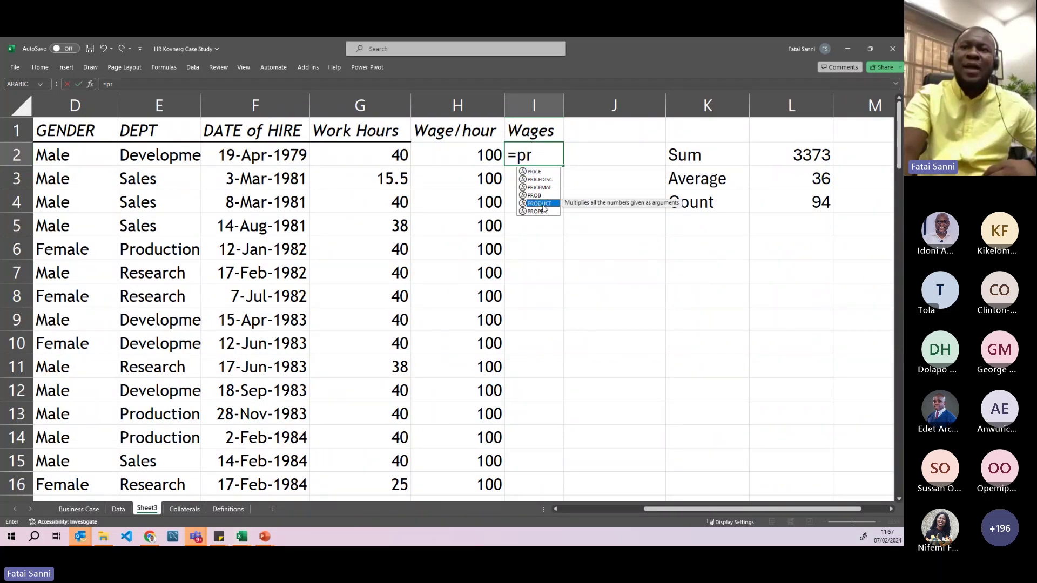
pyautogui.doubleClick(540, 204)
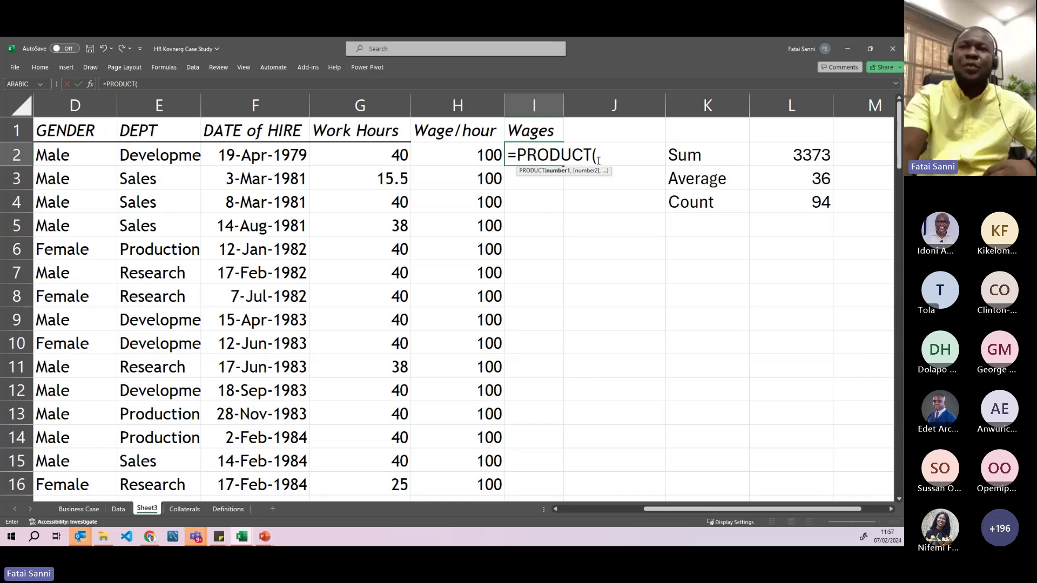
pyautogui.click(382, 156)
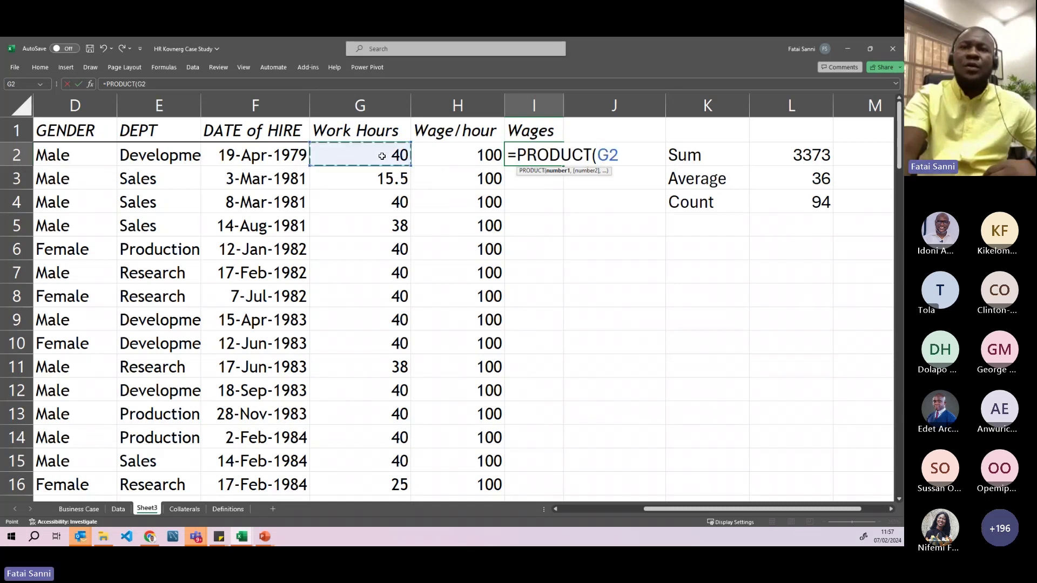
pyautogui.write(',')
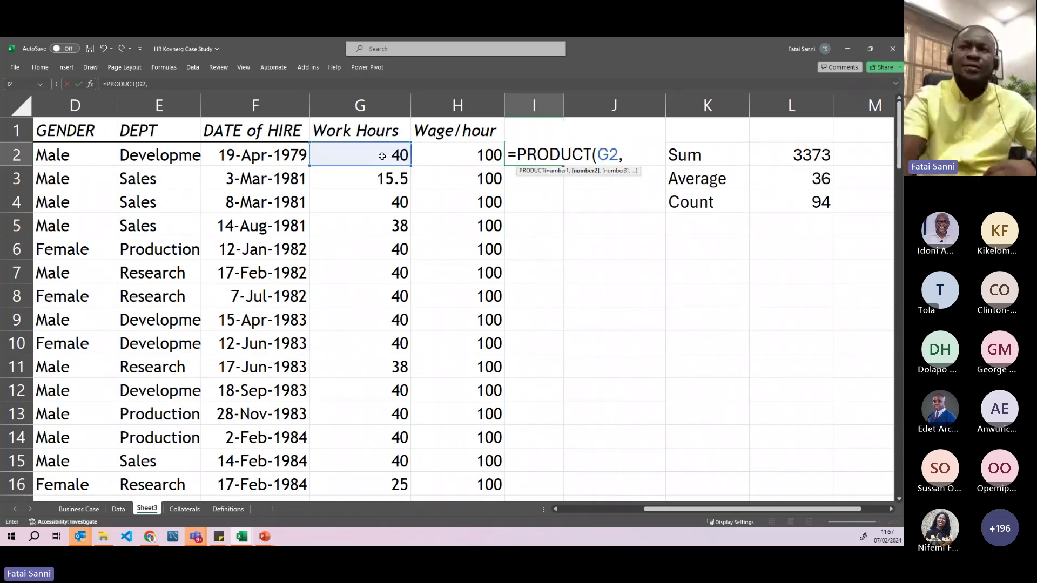
pyautogui.click(452, 155)
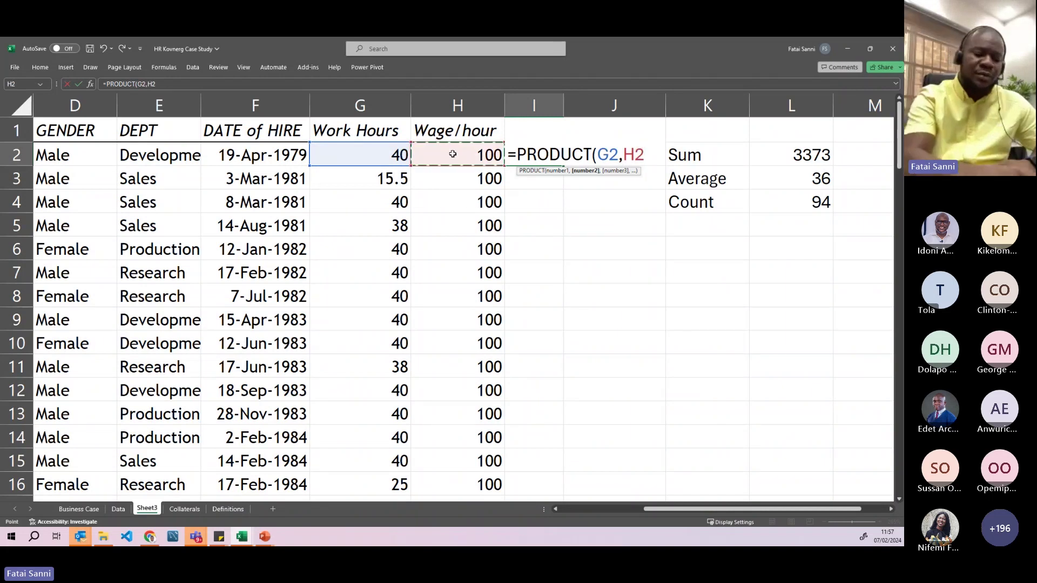
pyautogui.write(')')
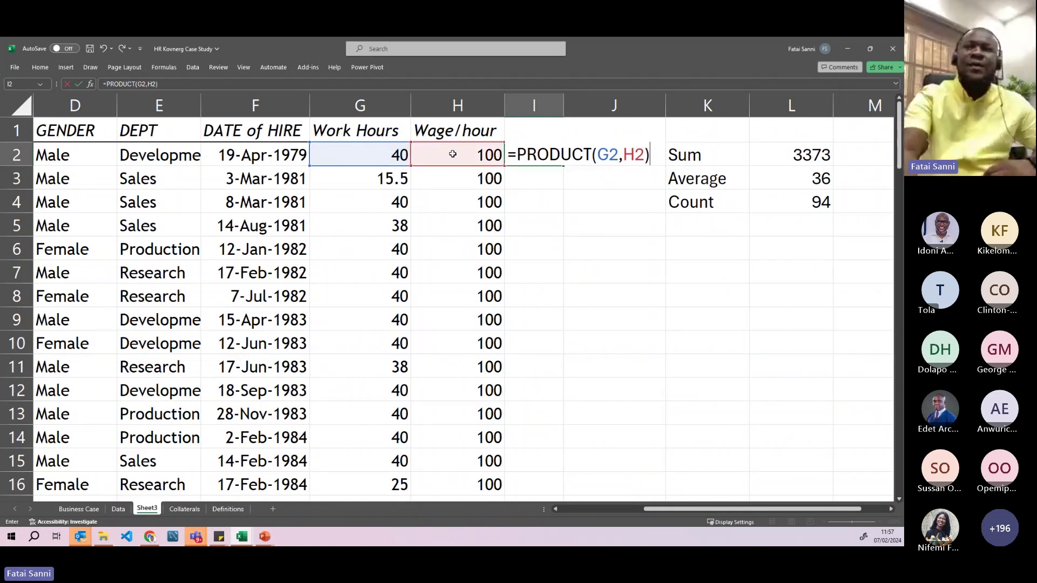
pyautogui.press('Return')
pyautogui.click(529, 155)
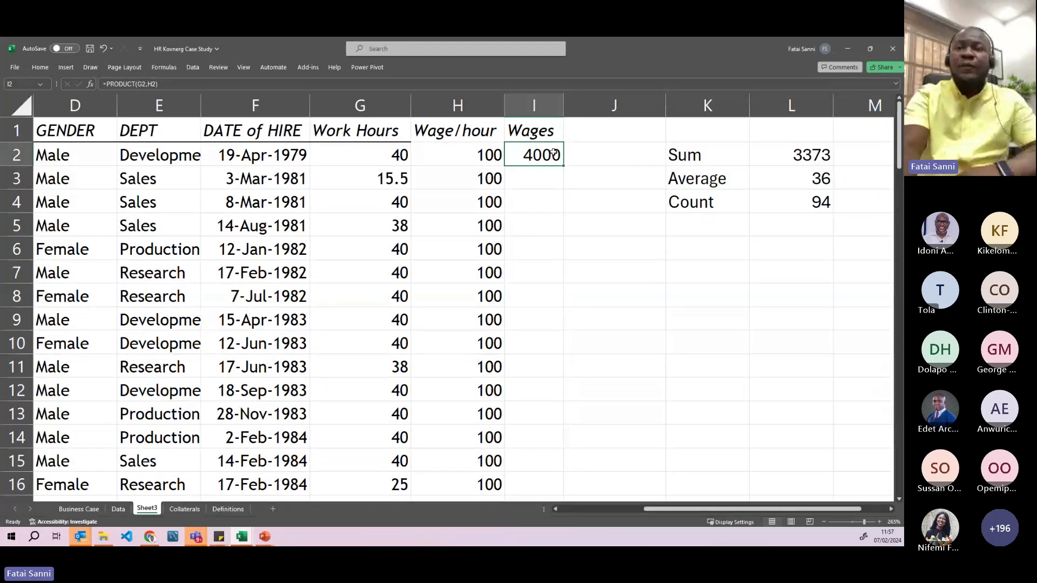
pyautogui.click(711, 153)
pyautogui.moveTo(708, 183); pyautogui.dragTo(709, 204)
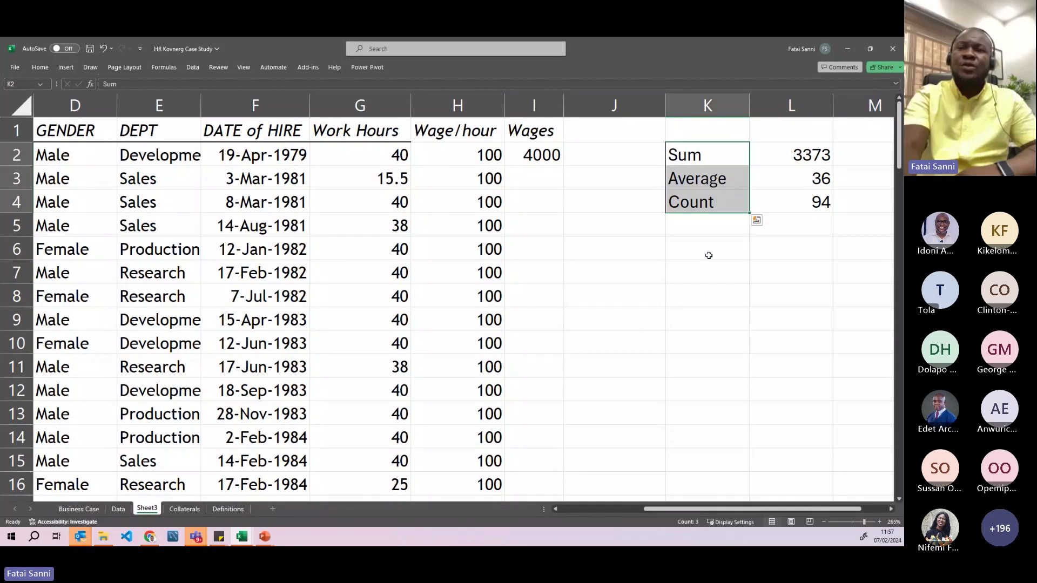
# - Put the text note + - * in K6, dismissing the formula warning
pyautogui.click(708, 251)
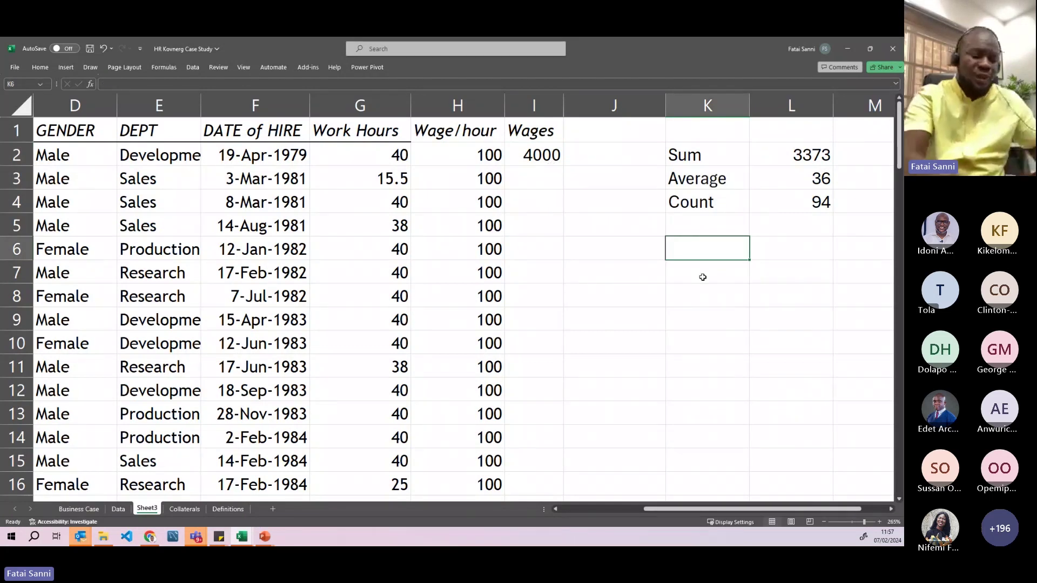
pyautogui.write('=')
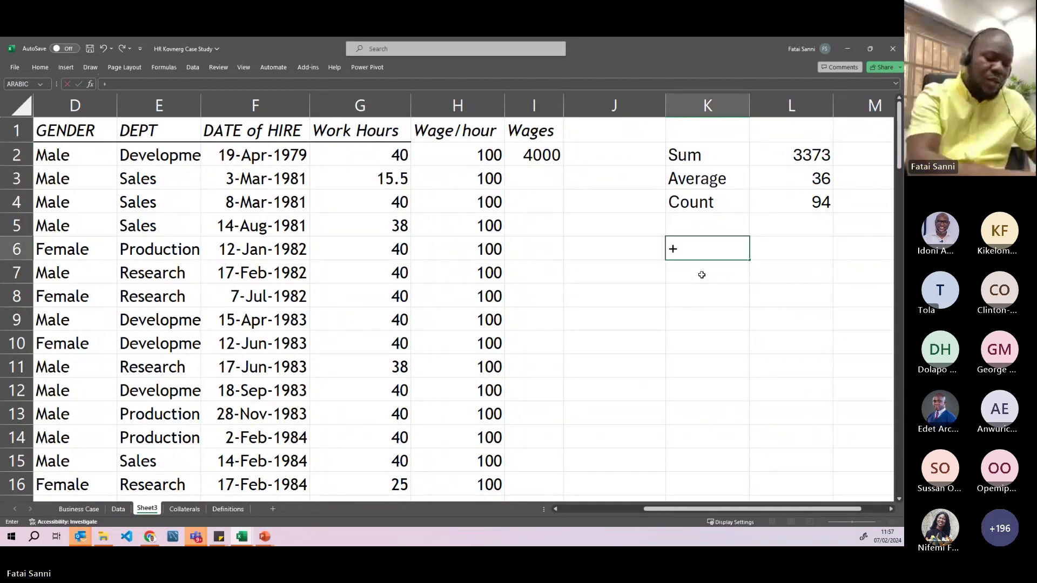
pyautogui.press('BackSpace')
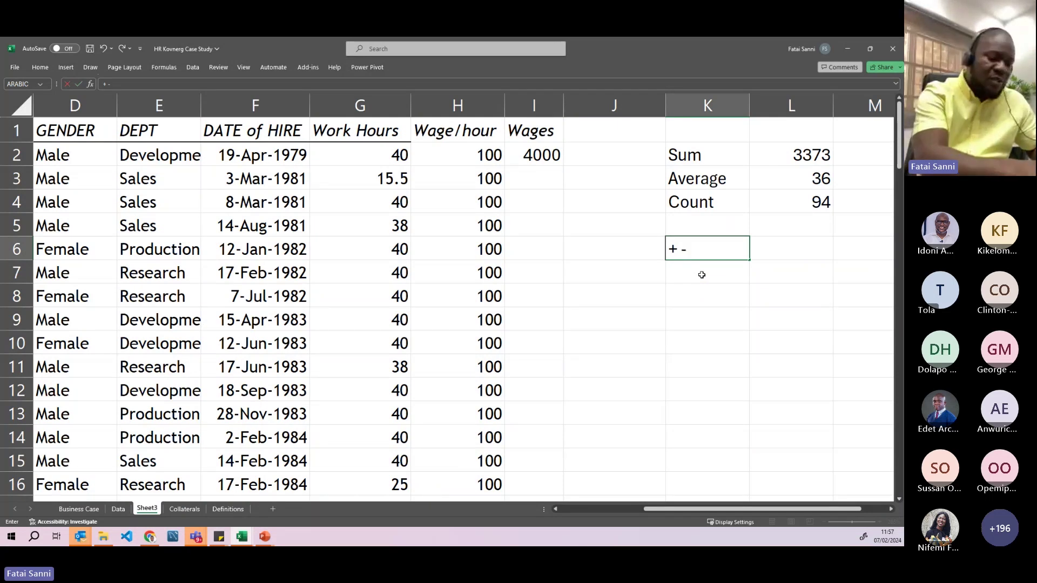
pyautogui.write('*')
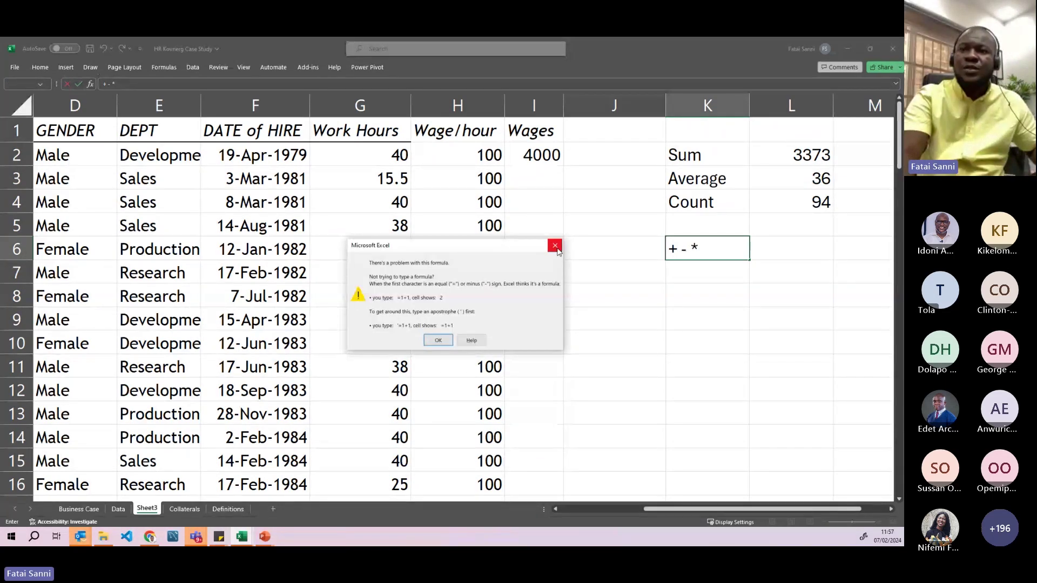
pyautogui.click(555, 247)
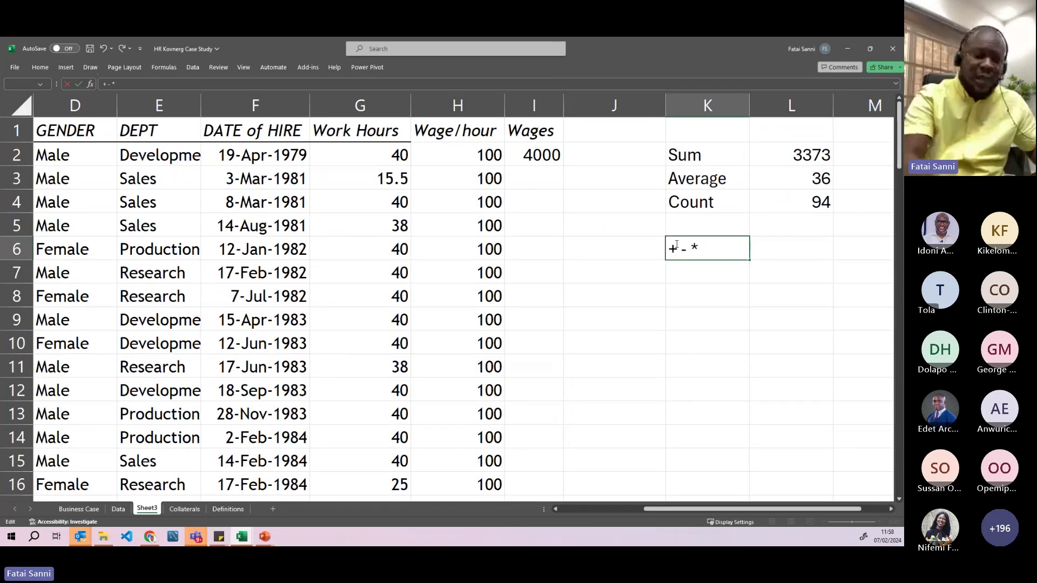
pyautogui.press('Return')
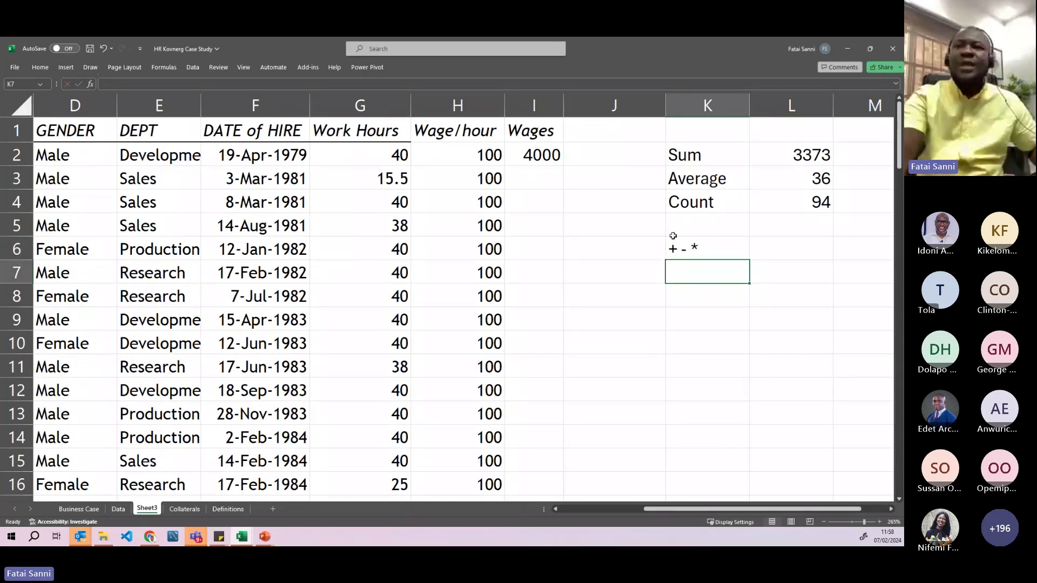
pyautogui.click(527, 156)
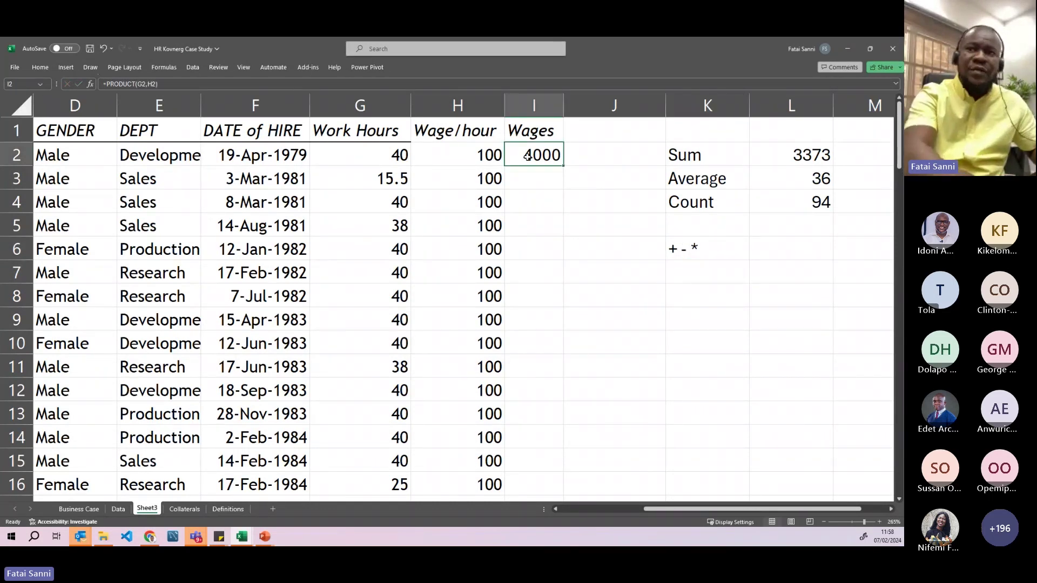
# - Replace I2's formula with =G2*H2, still returning 4000
pyautogui.press('Delete')
pyautogui.write('=')
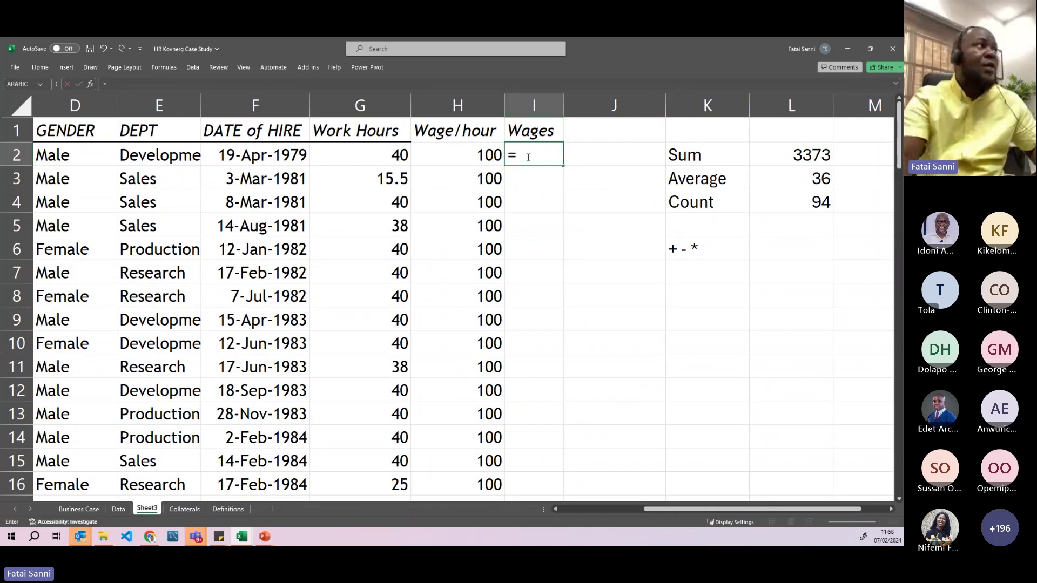
pyautogui.click(393, 155)
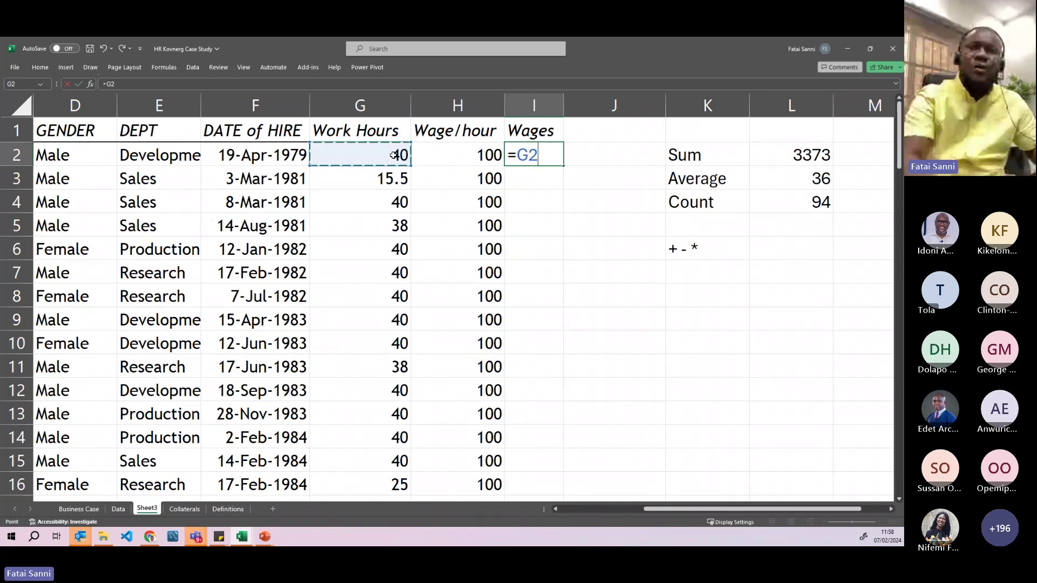
pyautogui.write('*')
pyautogui.click(430, 149)
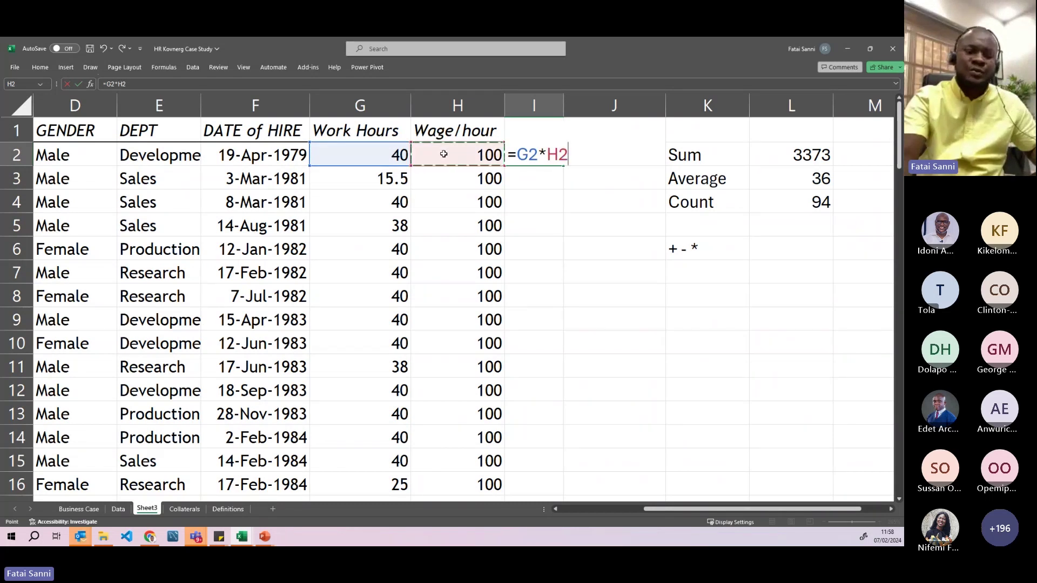
pyautogui.press('Return')
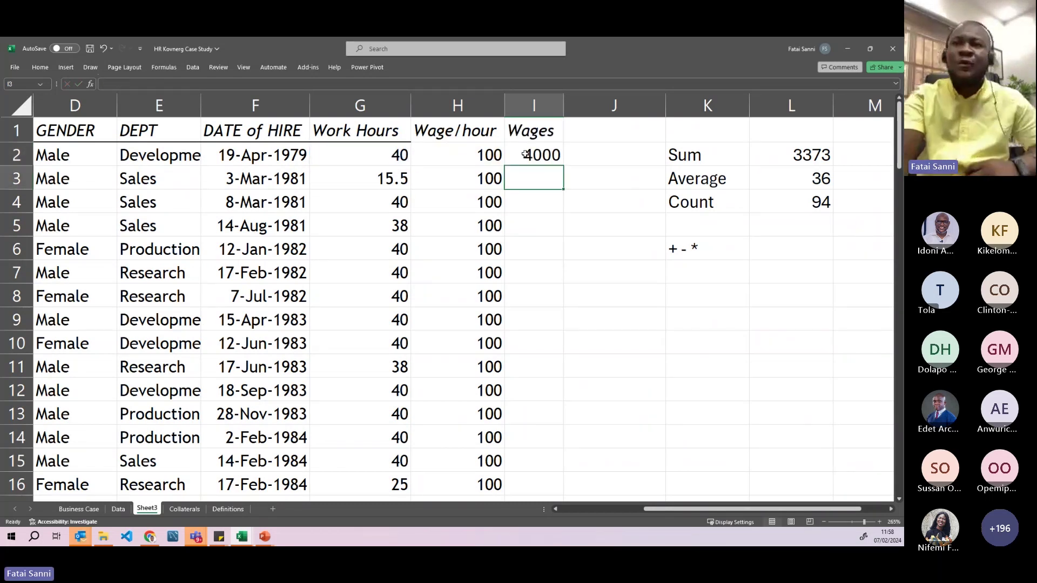
pyautogui.click(526, 154)
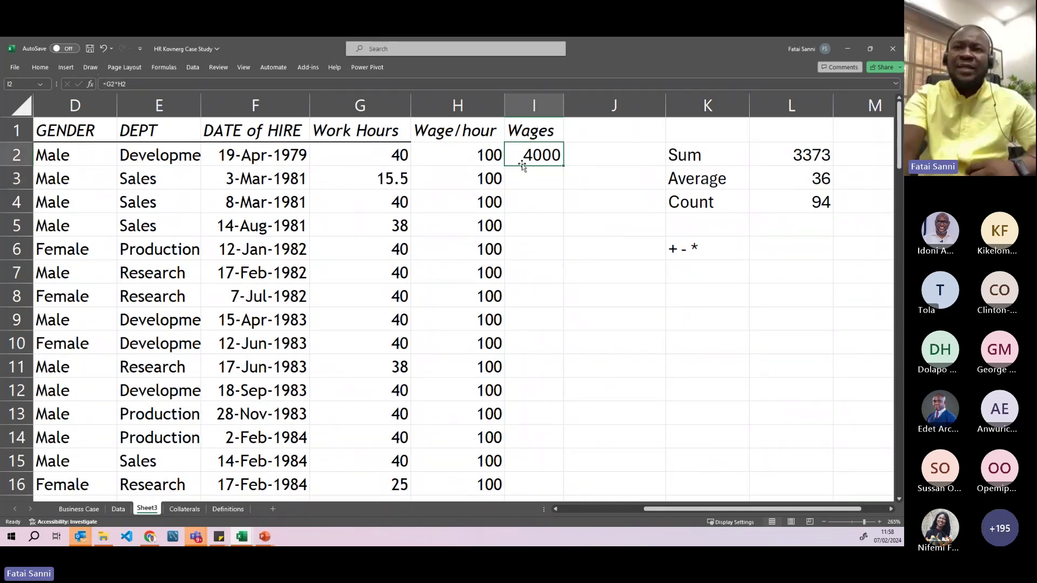
# - Review row 2's hours, rate and wage and the still-empty Wages cells below
pyautogui.moveTo(401, 157); pyautogui.dragTo(532, 158)
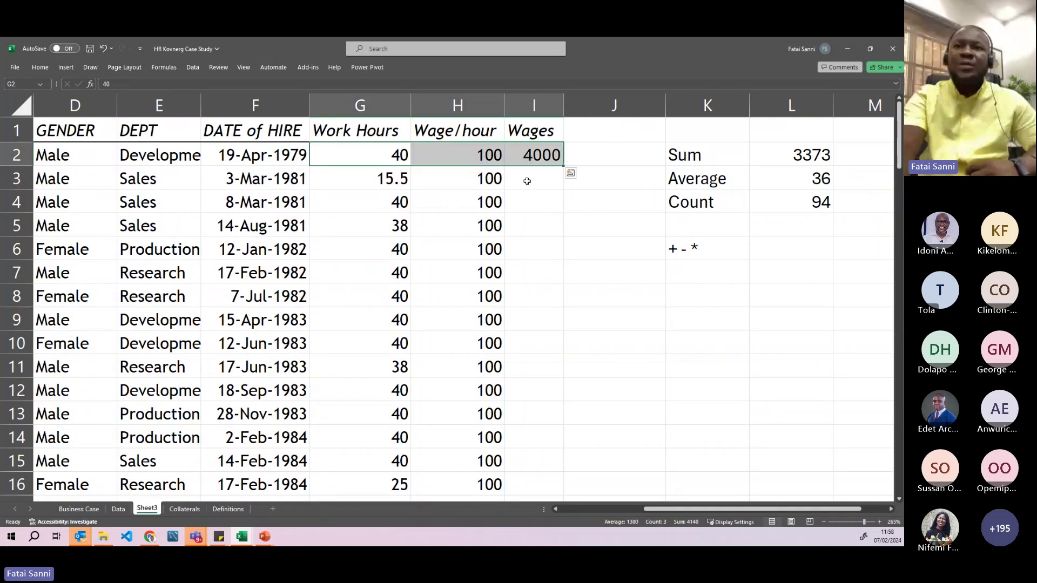
pyautogui.click(529, 226)
pyautogui.click(538, 390)
pyautogui.click(542, 436)
pyautogui.click(540, 475)
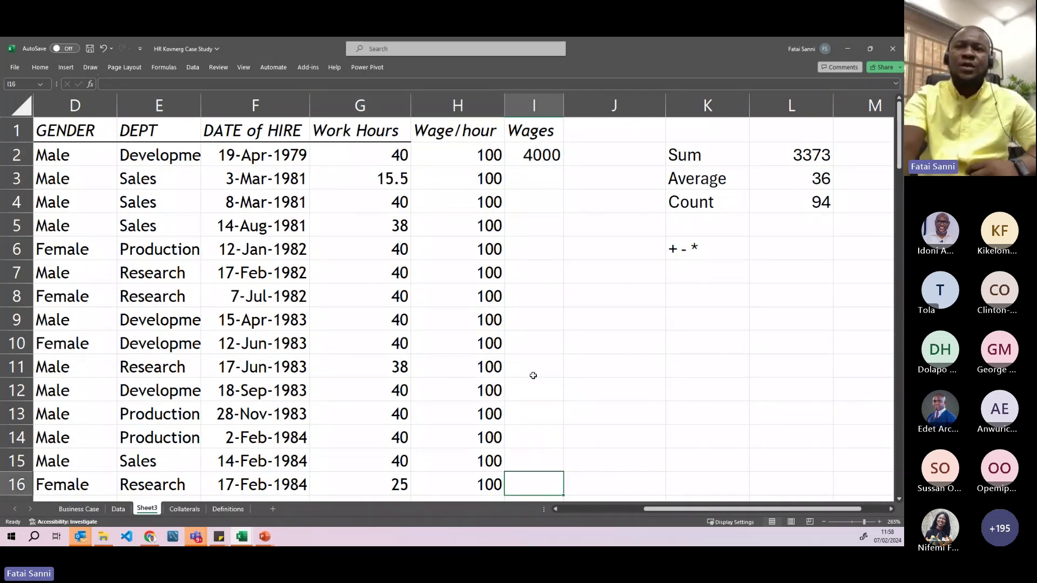
pyautogui.click(540, 165)
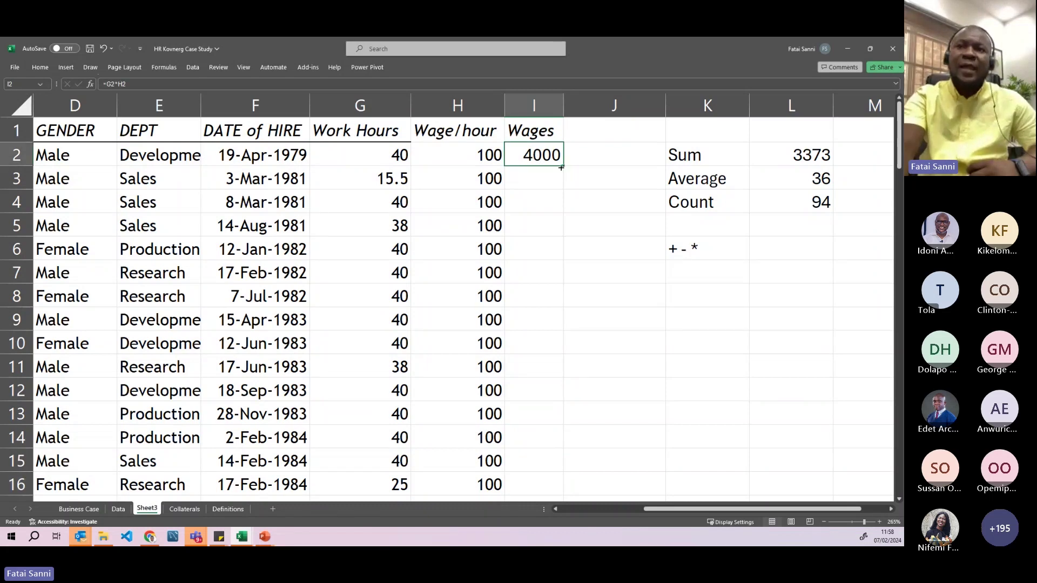
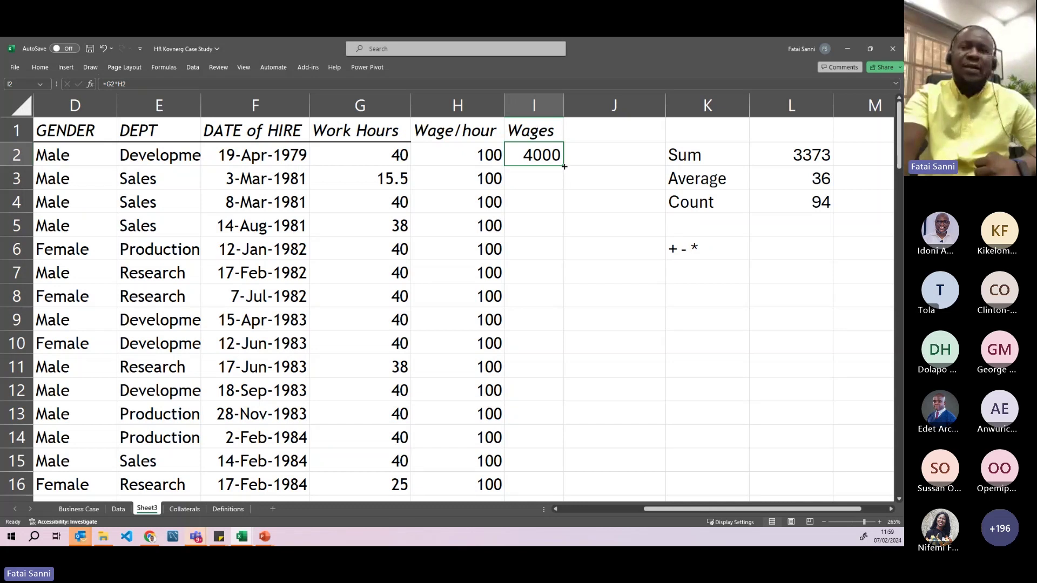
# - Fill the =G*H wages formula from I2 down to I95 and verify it in I3–I5
pyautogui.moveTo(564, 167); pyautogui.dragTo(567, 503)
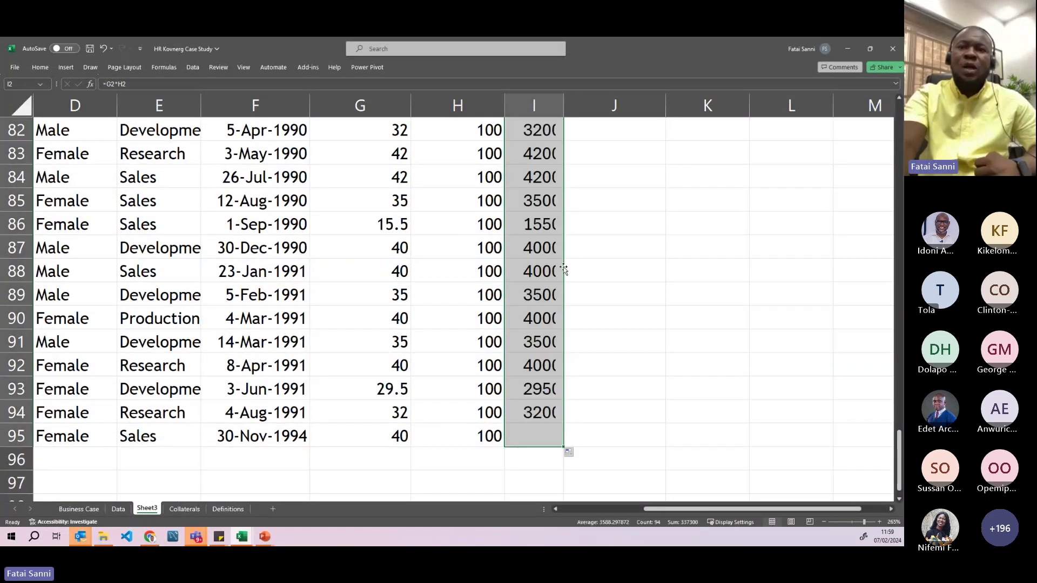
pyautogui.scroll(17, 562, 251)
pyautogui.scroll(10, 562, 251)
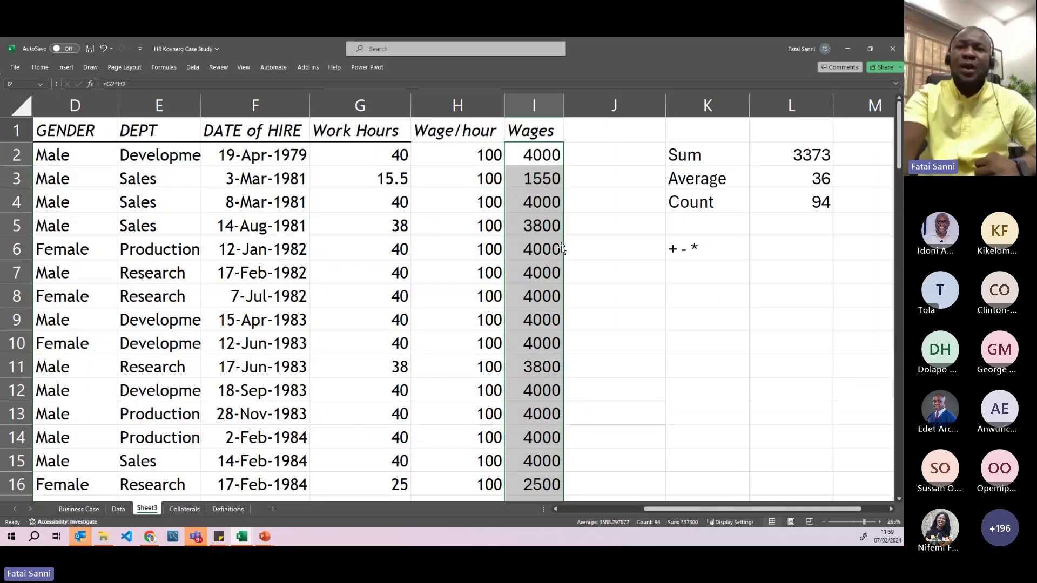
pyautogui.doubleClick(534, 178)
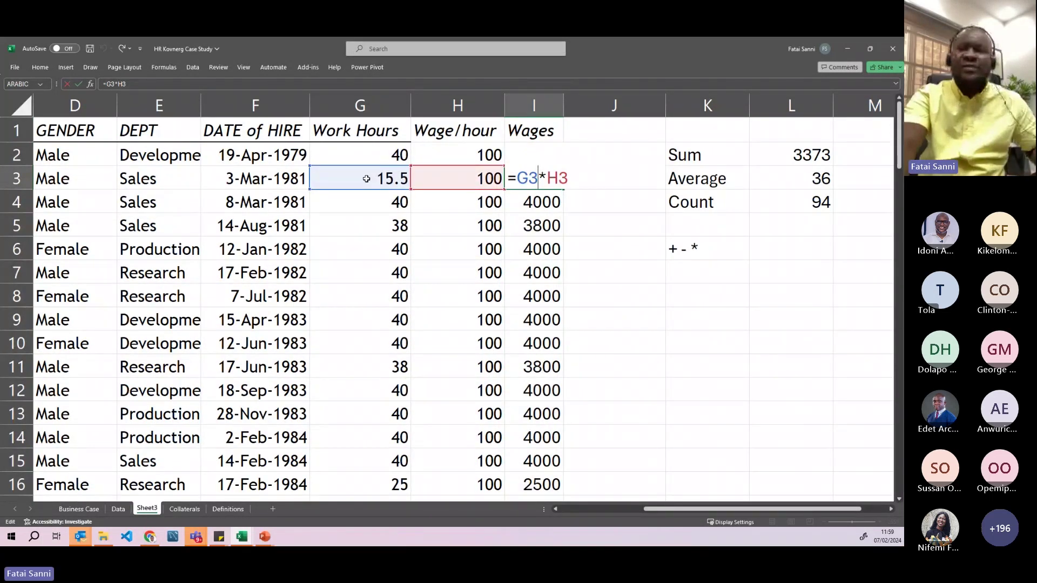
pyautogui.press('Return')
pyautogui.doubleClick(531, 201)
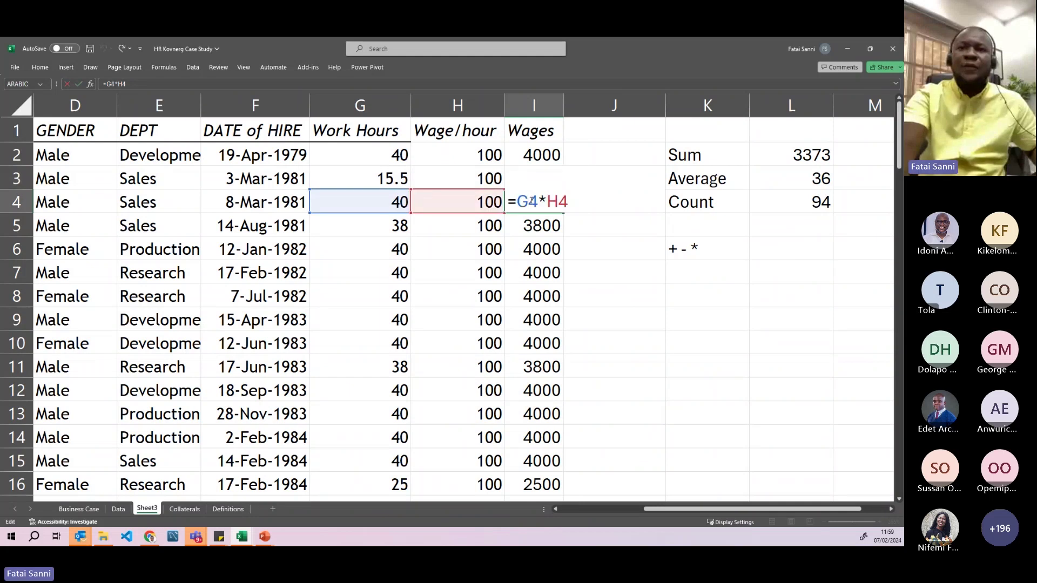
pyautogui.press('Return')
pyautogui.doubleClick(535, 226)
pyautogui.press('Escape')
pyautogui.press('Return')
pyautogui.scroll(-3, 539, 247)
pyautogui.scroll(3, 540, 246)
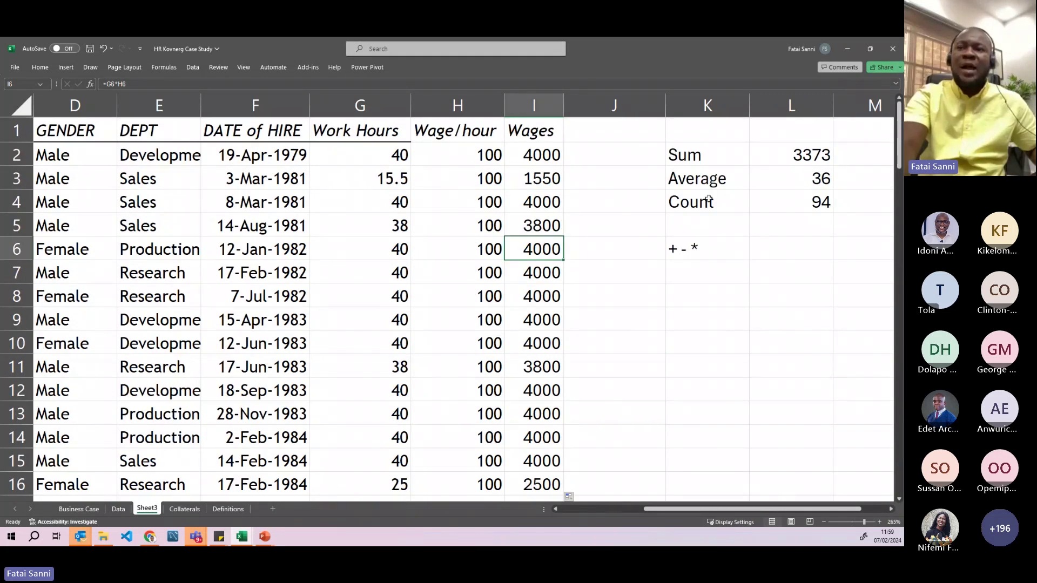
# - Add the labels Product in K5 and Total wages in K6
pyautogui.click(693, 171)
pyautogui.click(701, 230)
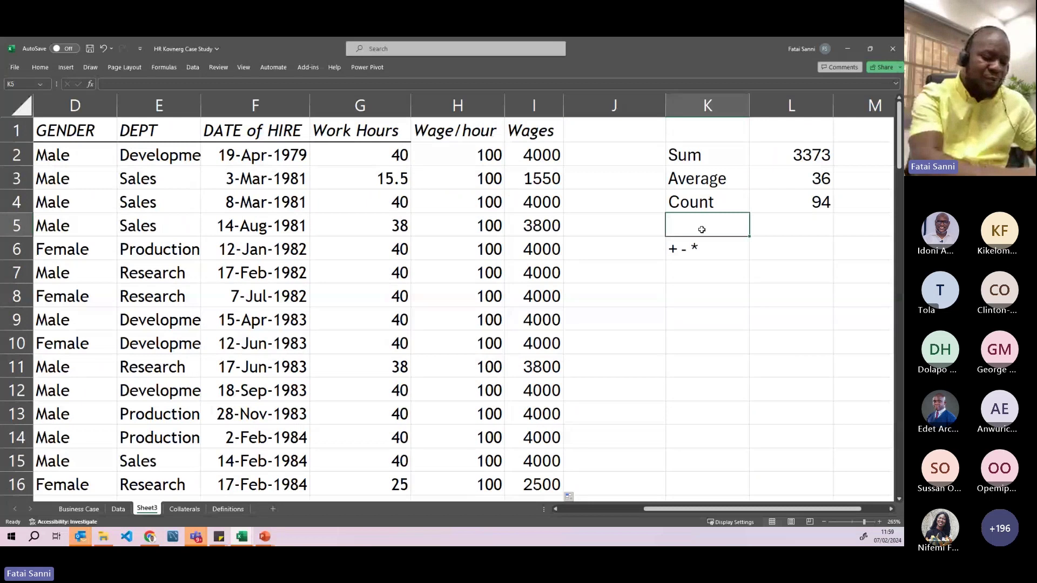
pyautogui.write('Product')
pyautogui.press('Return')
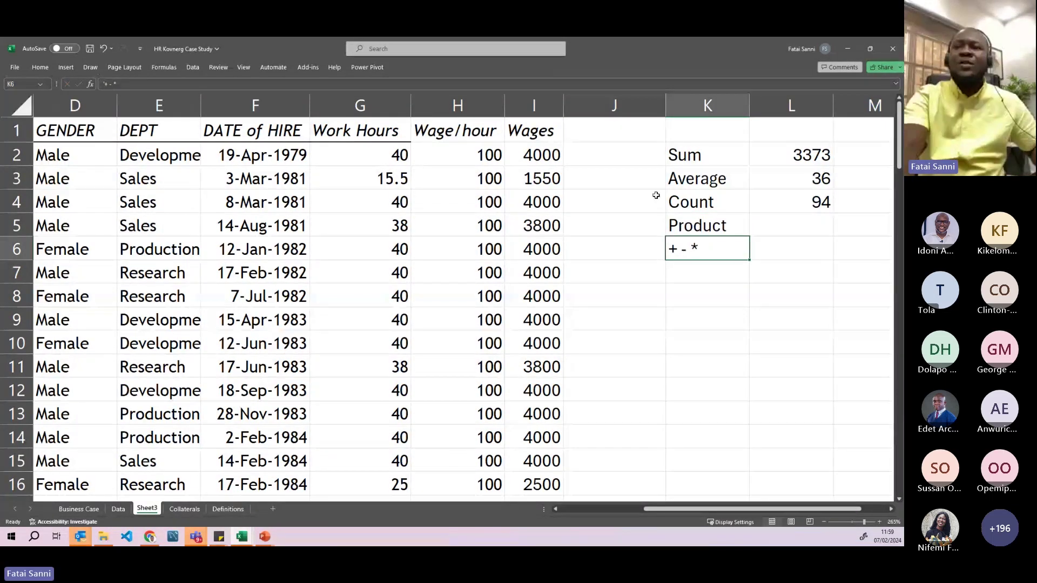
pyautogui.write('To')
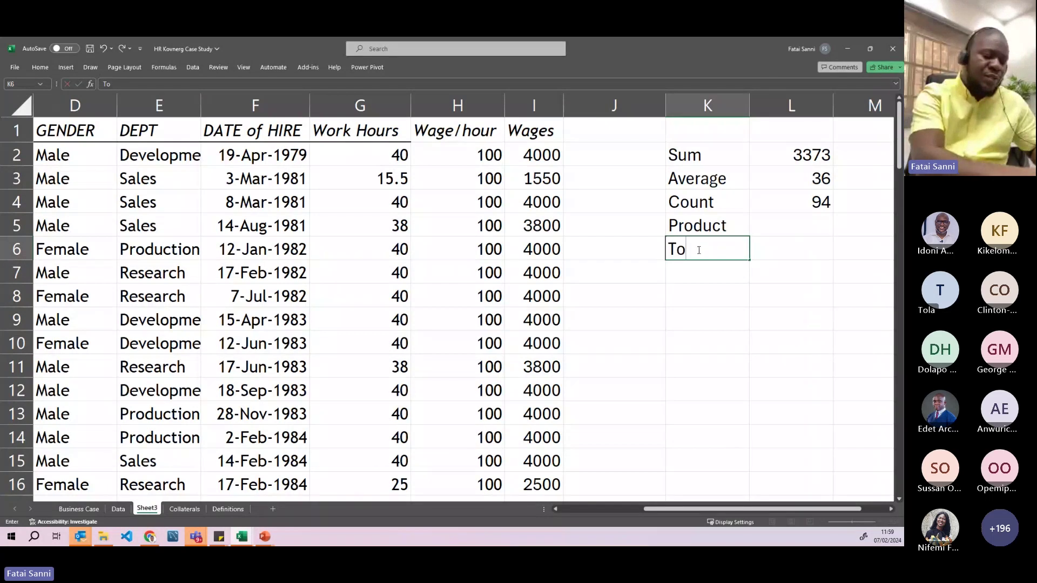
pyautogui.write('tal wages')
pyautogui.press('Return')
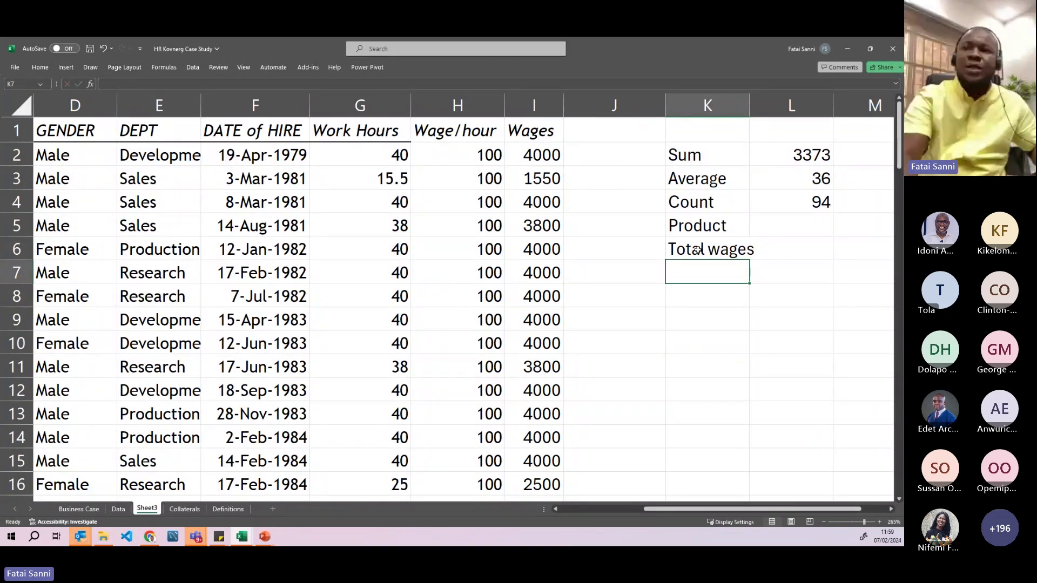
# - Enter =SUM(I2:I95) in L6 beside the Total wages label
pyautogui.click(784, 254)
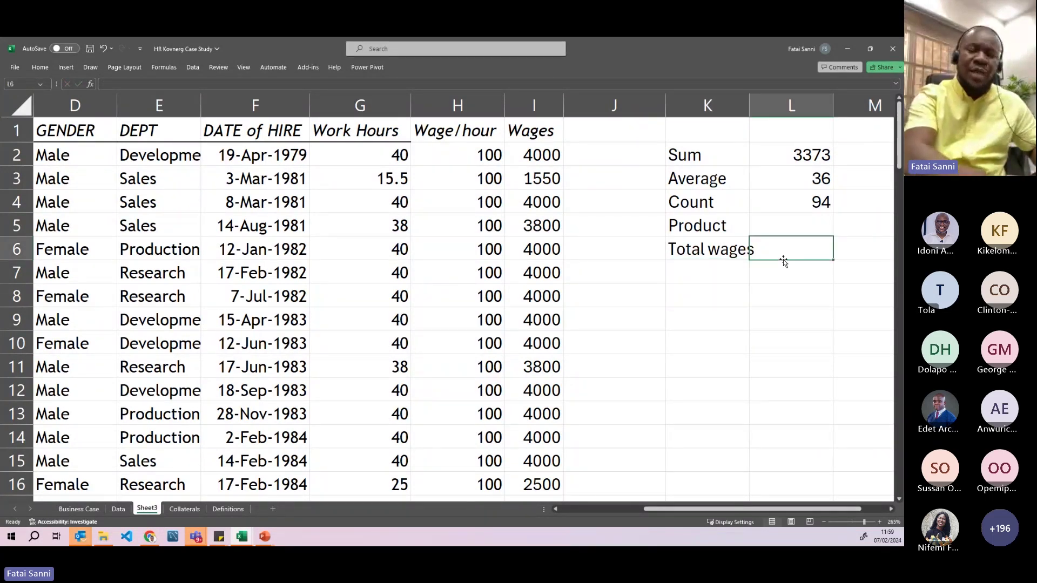
pyautogui.write('=sum')
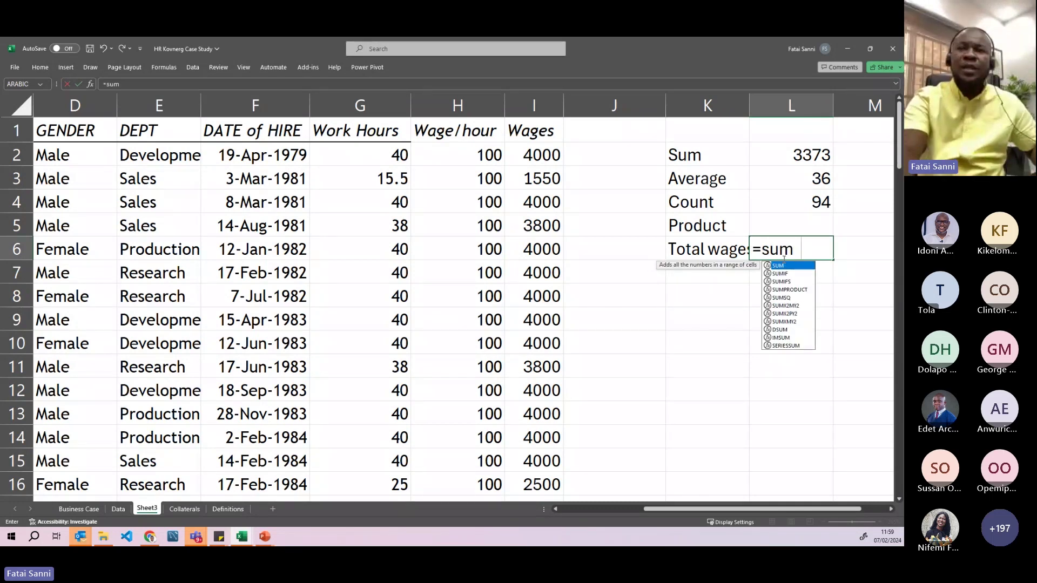
pyautogui.press('Tab')
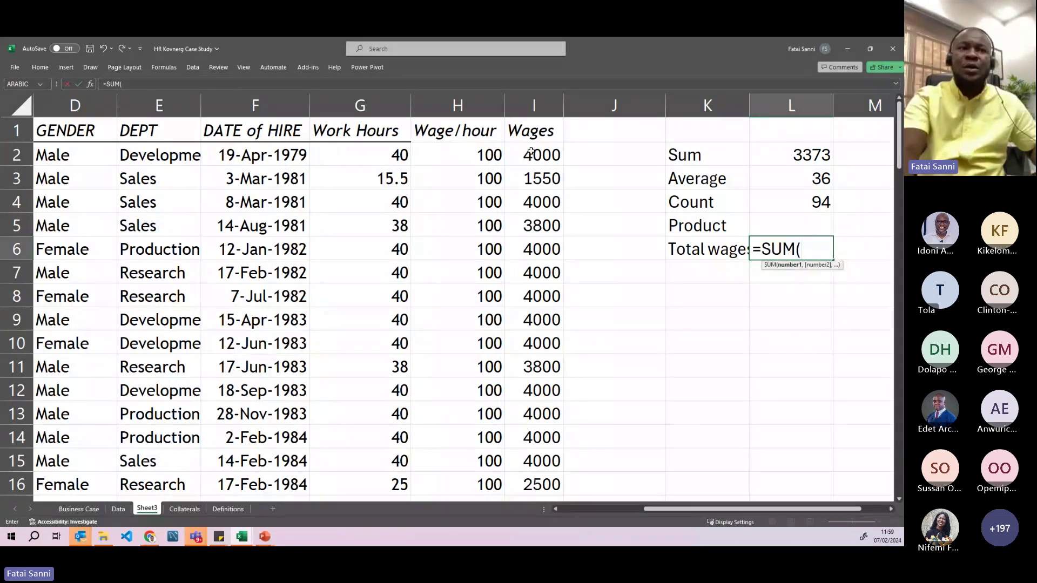
pyautogui.click(533, 153)
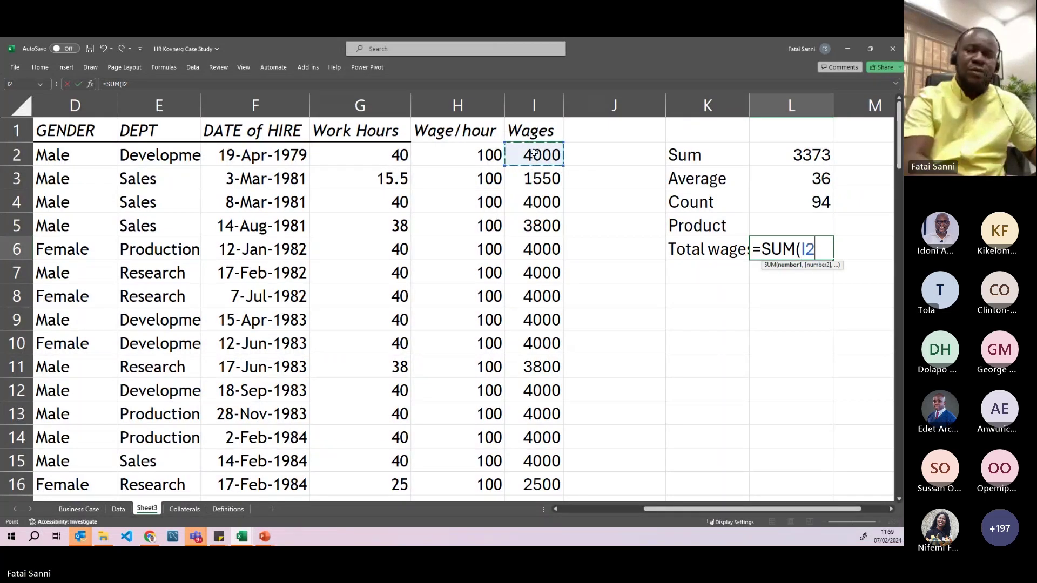
pyautogui.hotkey('ctrl', 'shift', 'Down')
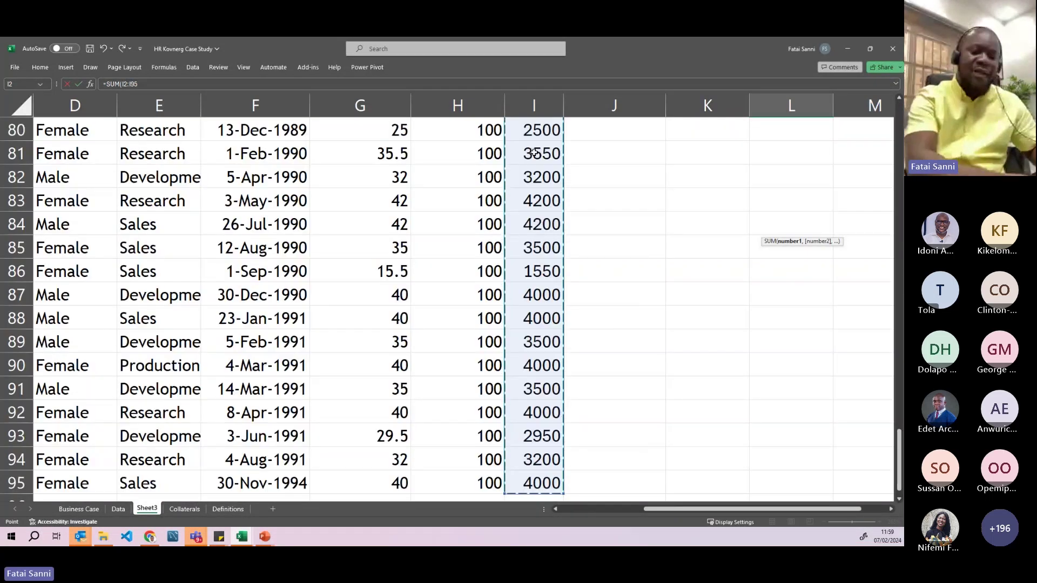
pyautogui.write(')')
pyautogui.press('Return')
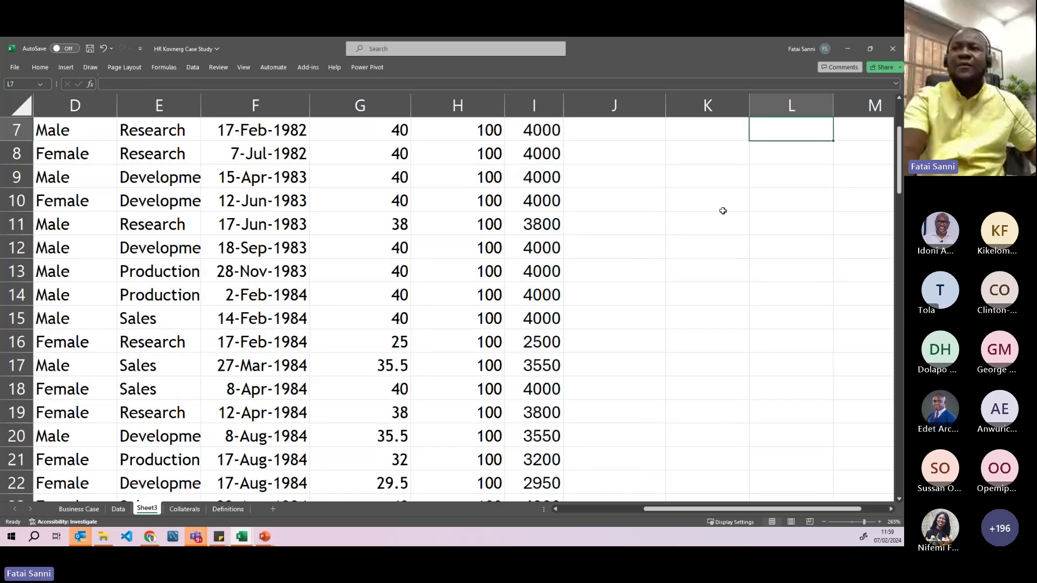
pyautogui.scroll(2, 723, 211)
# - Apply Comma Style to the total so it shows 337,300.00
pyautogui.click(774, 259)
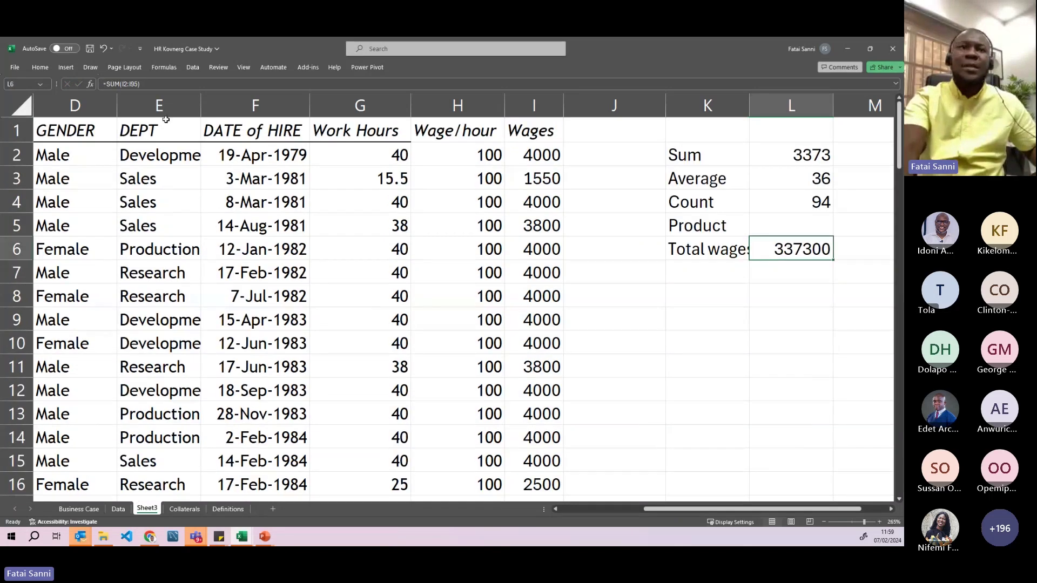
pyautogui.click(40, 67)
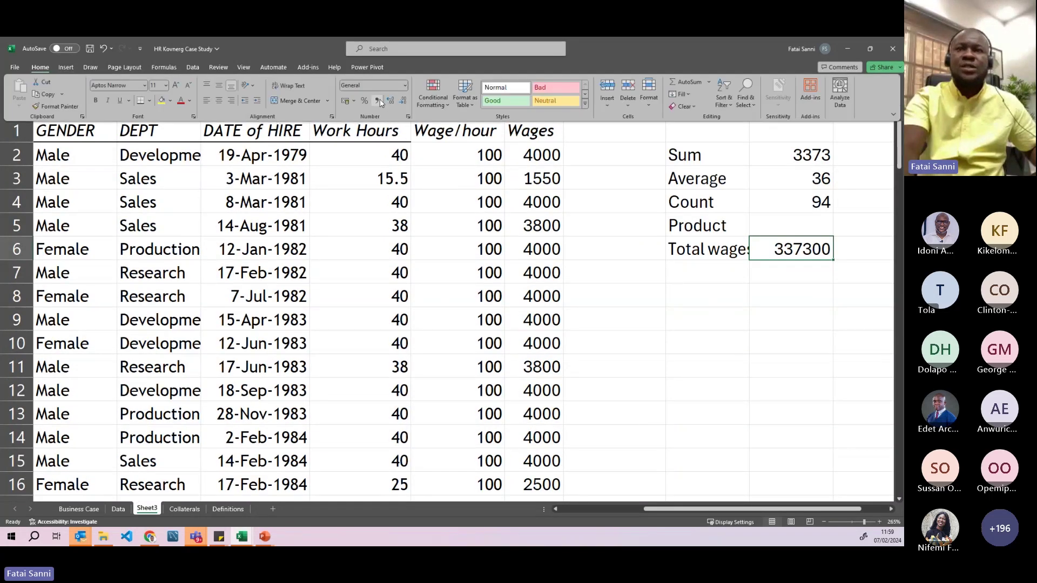
pyautogui.click(378, 100)
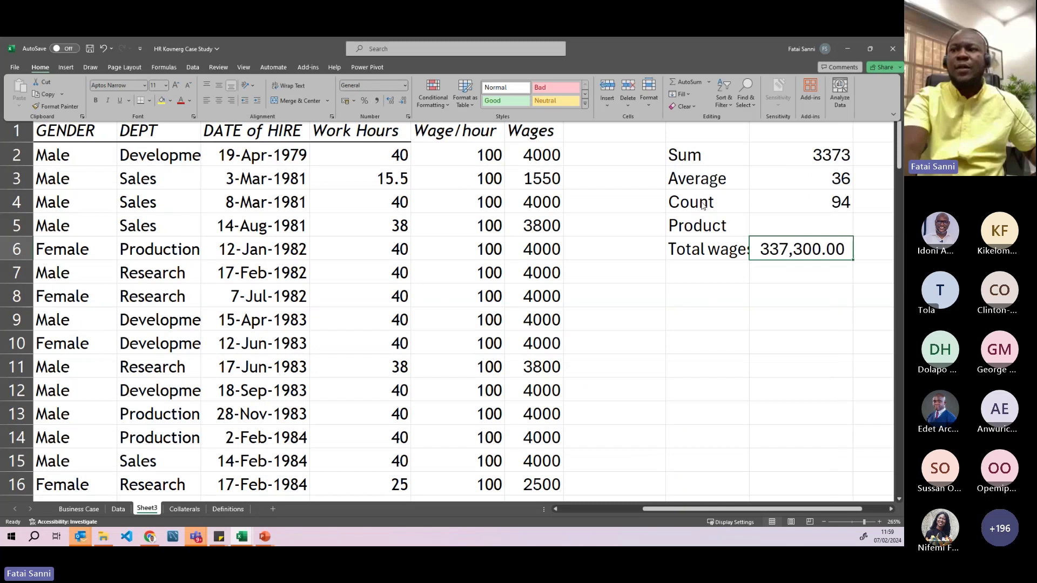
pyautogui.click(658, 328)
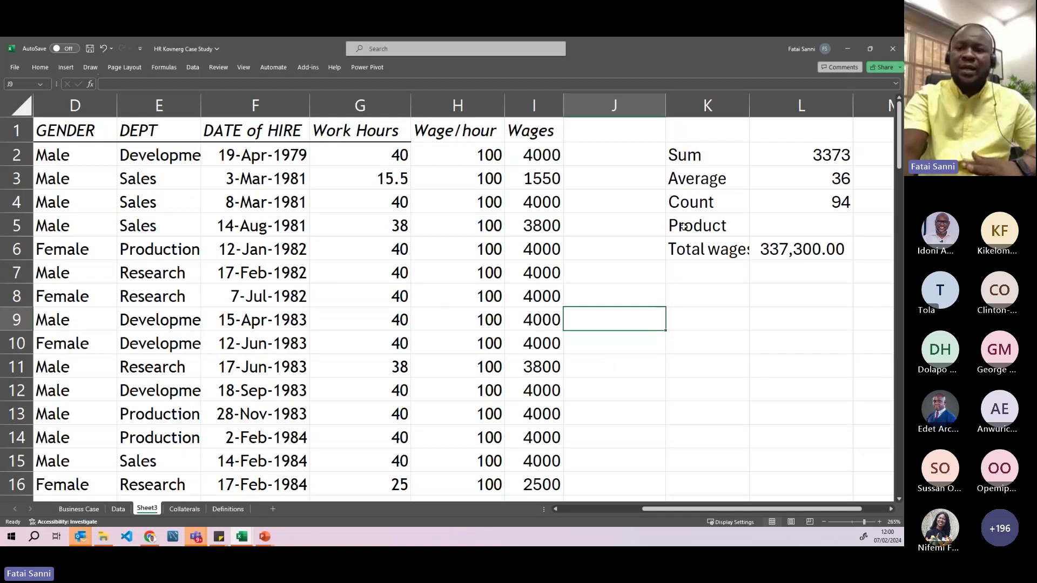
# - Go over the Sum, Average, Count and Product summary labels
pyautogui.moveTo(731, 509); pyautogui.dragTo(748, 509)
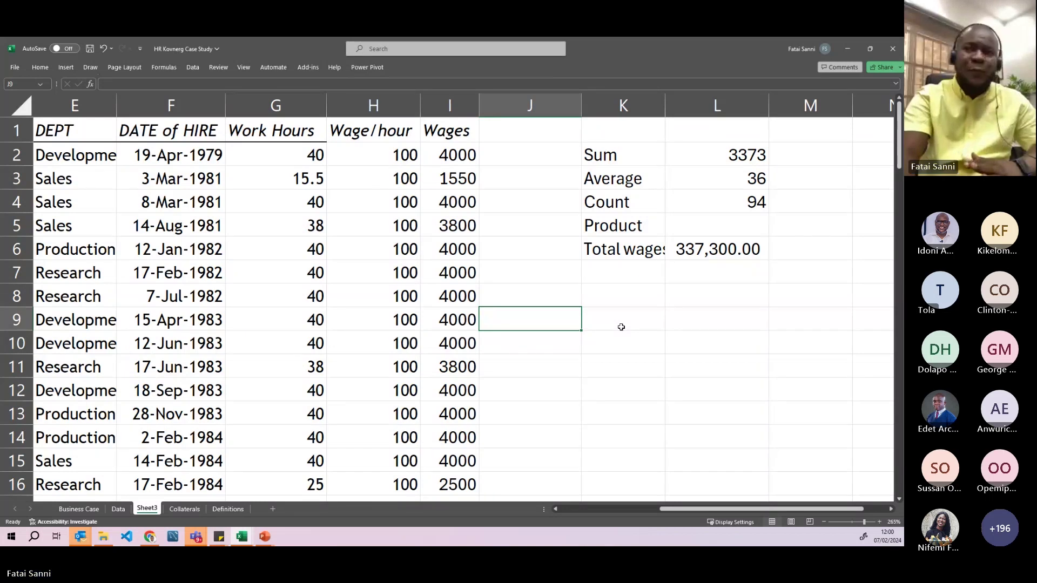
pyautogui.click(640, 159)
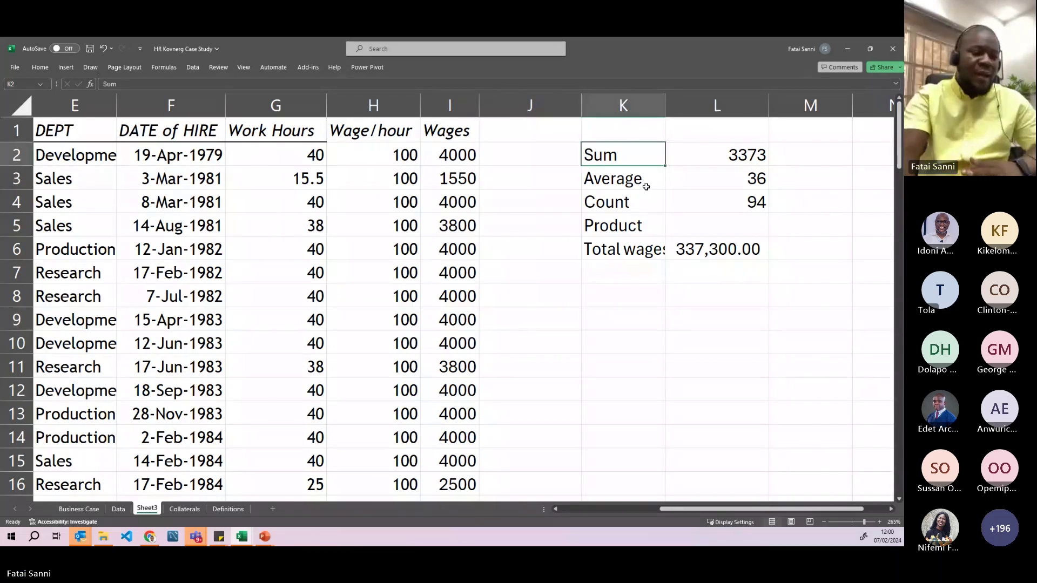
pyautogui.click(647, 188)
pyautogui.click(641, 204)
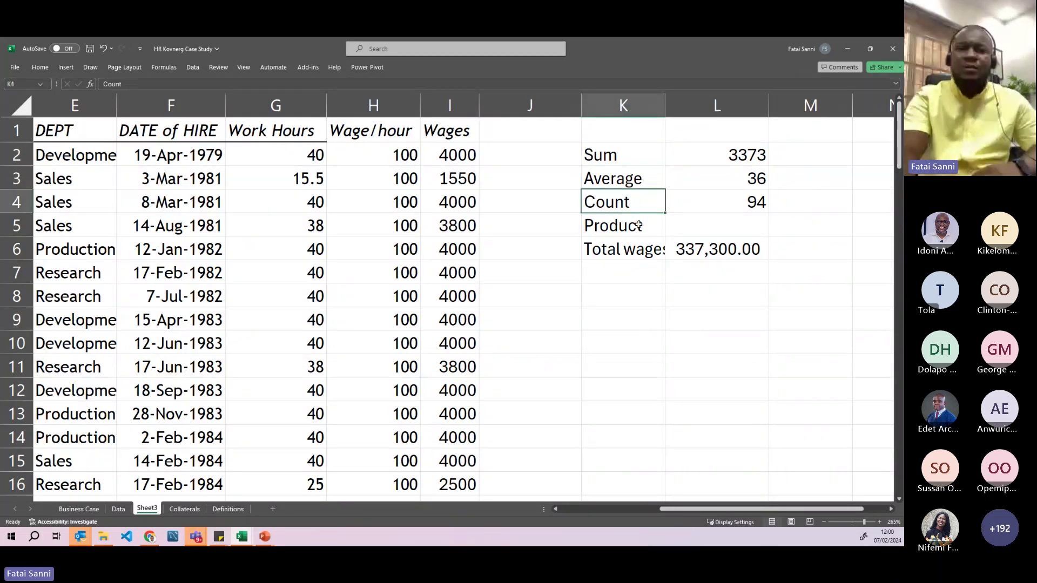
pyautogui.click(639, 225)
pyautogui.click(645, 304)
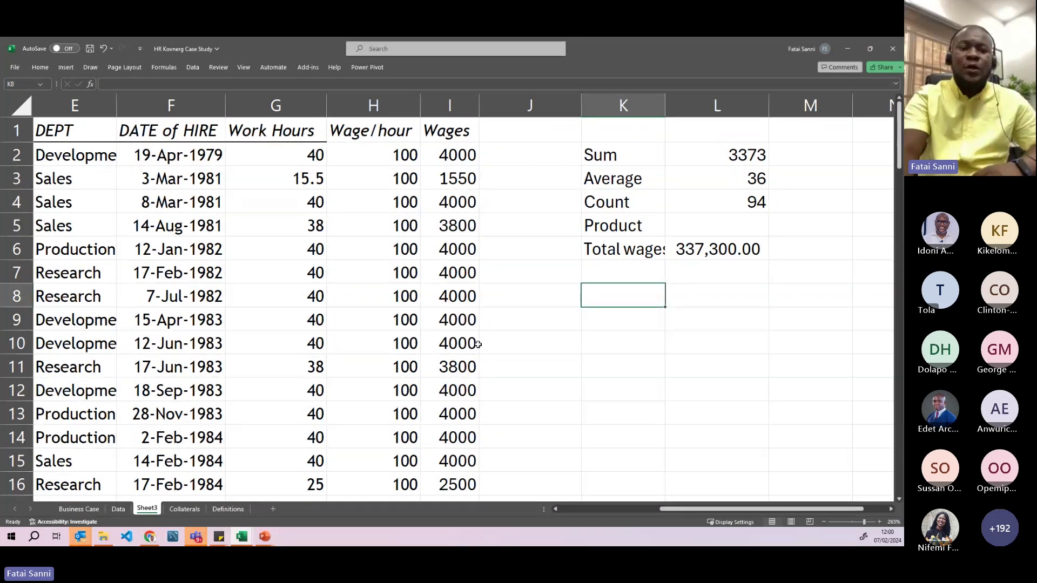
# - On the Data sheet, copy the skill levels and topics list O7:P20
pyautogui.click(123, 511)
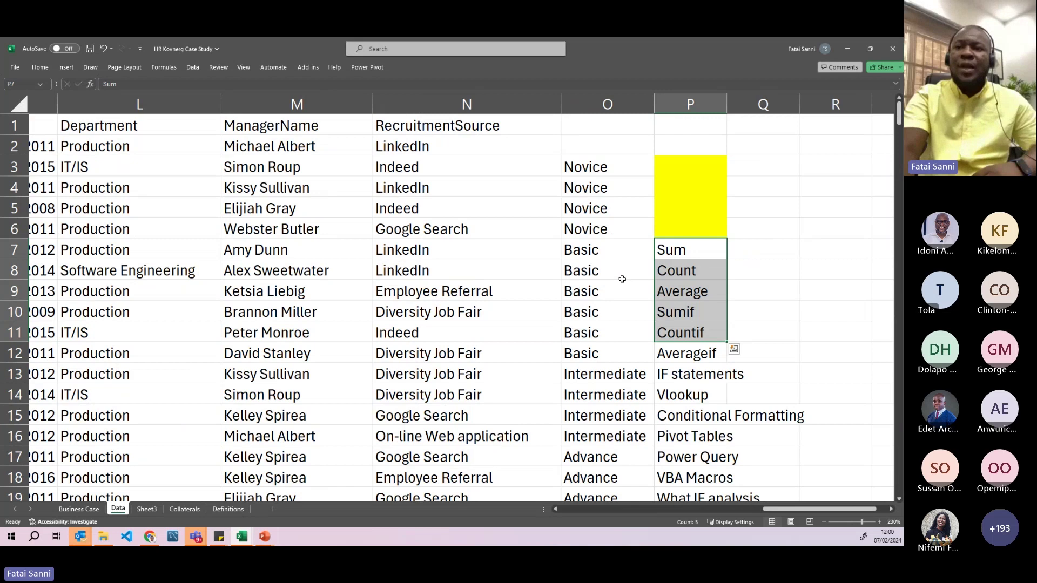
pyautogui.scroll(-2, 676, 276)
pyautogui.scroll(1, 689, 156)
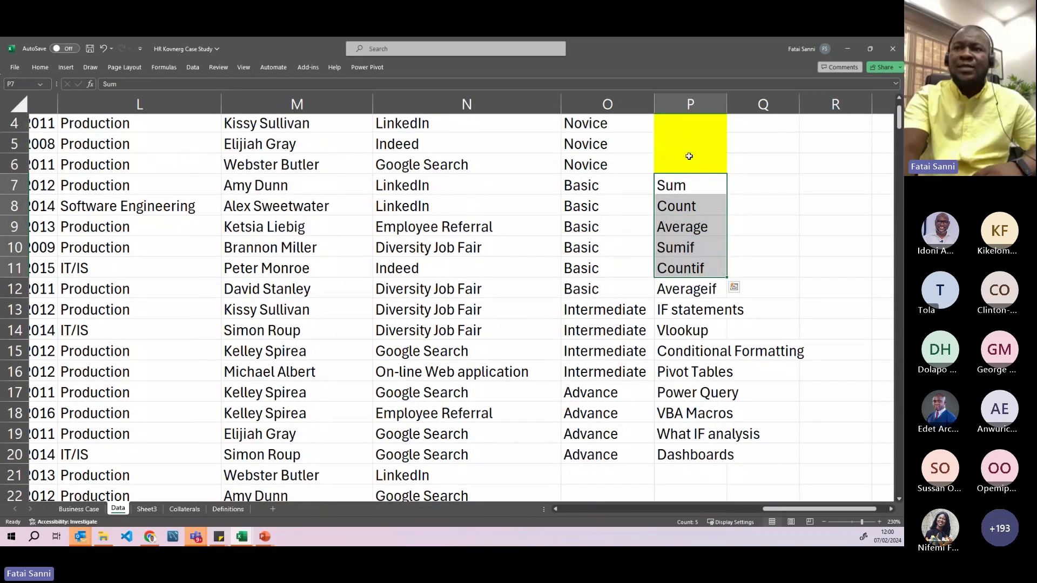
pyautogui.click(698, 455)
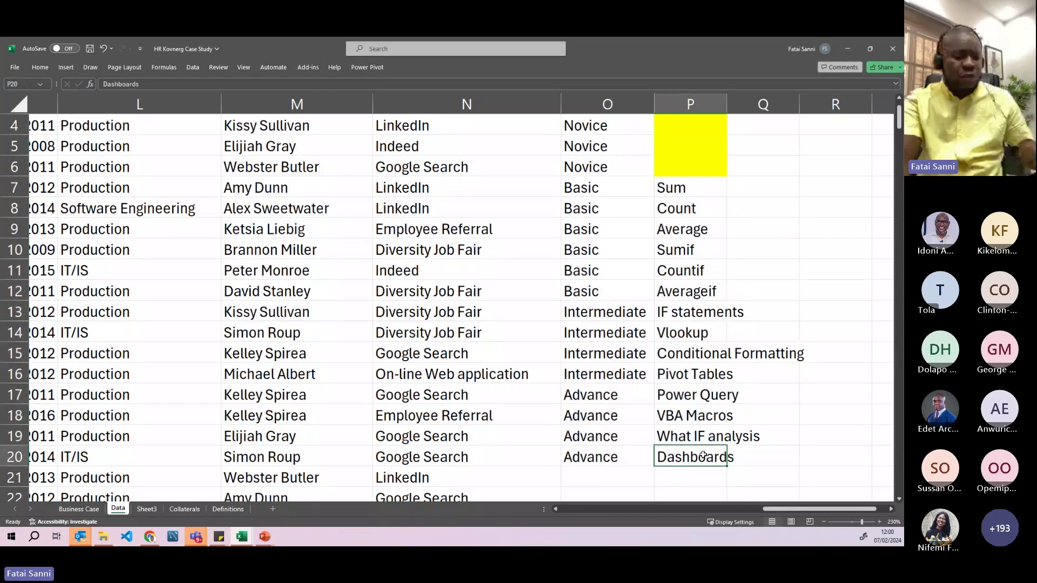
pyautogui.hotkey('ctrl', 'c')
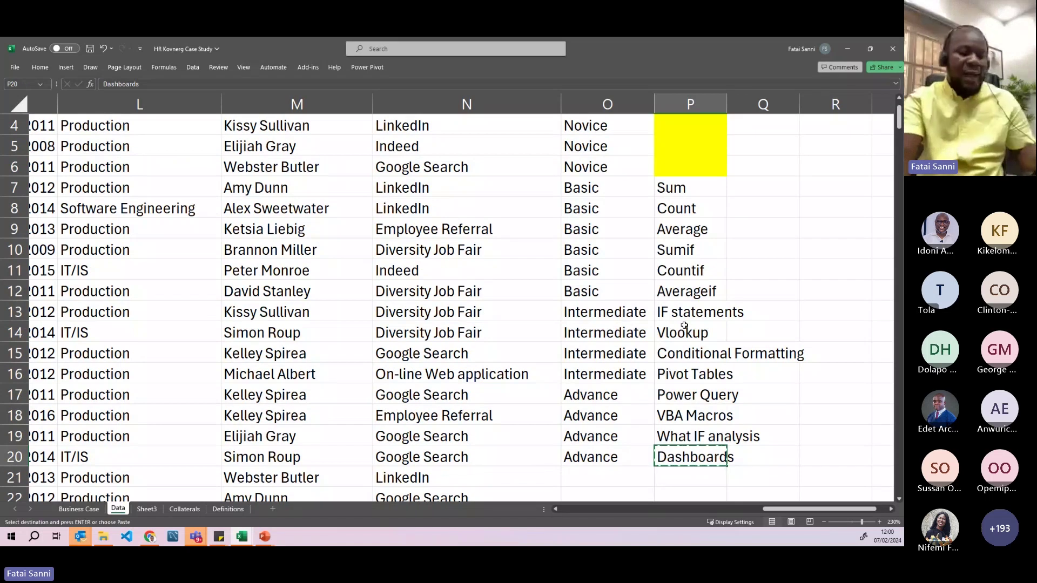
pyautogui.press('Escape')
pyautogui.click(598, 187)
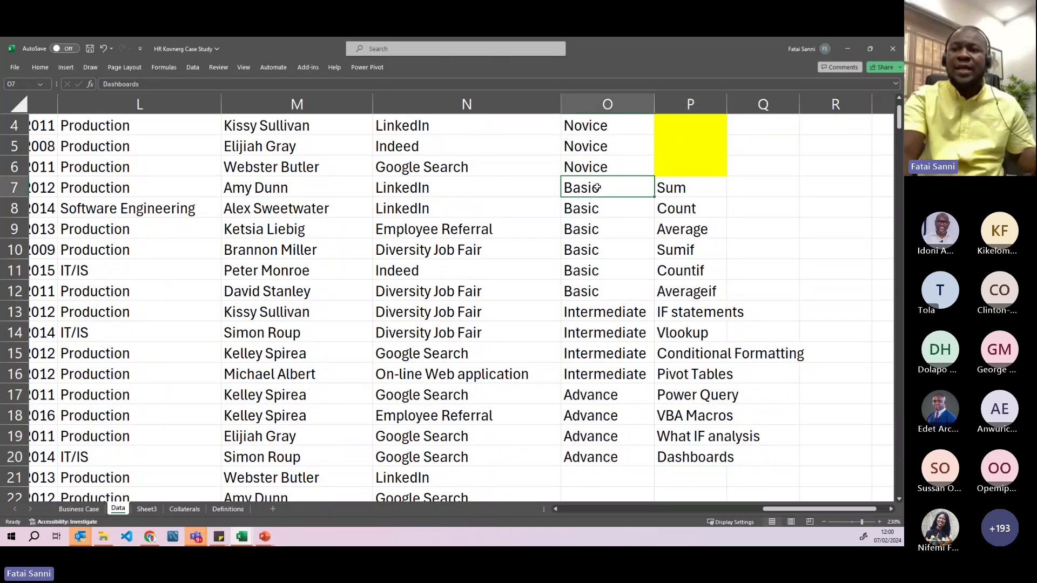
pyautogui.moveTo(597, 187); pyautogui.dragTo(702, 454)
pyautogui.hotkey('ctrl', 'c')
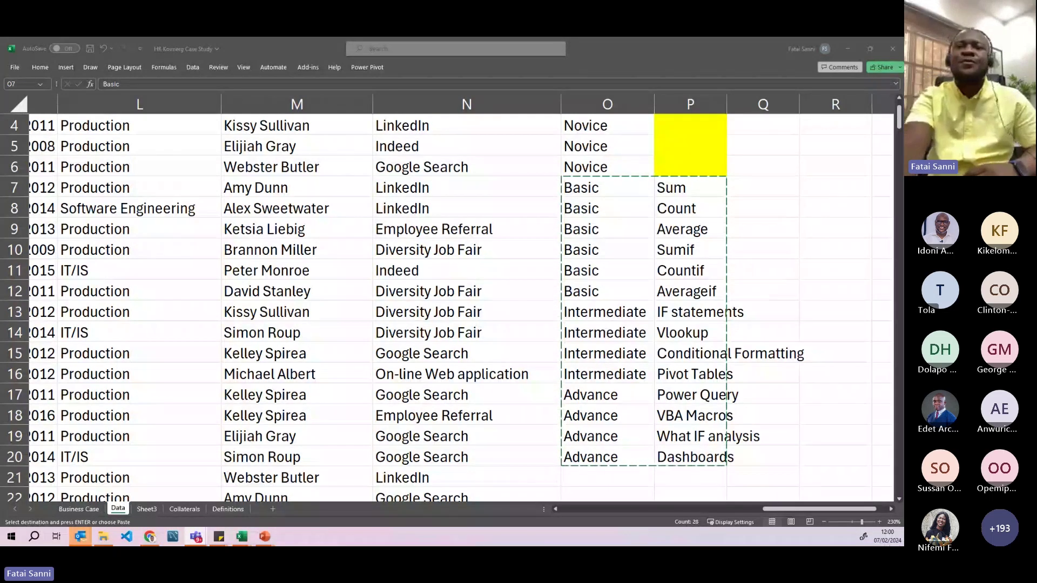
# - Reselect the skill list starting at O3 and move to Sheet3, cell K8
pyautogui.scroll(1, 644, 223)
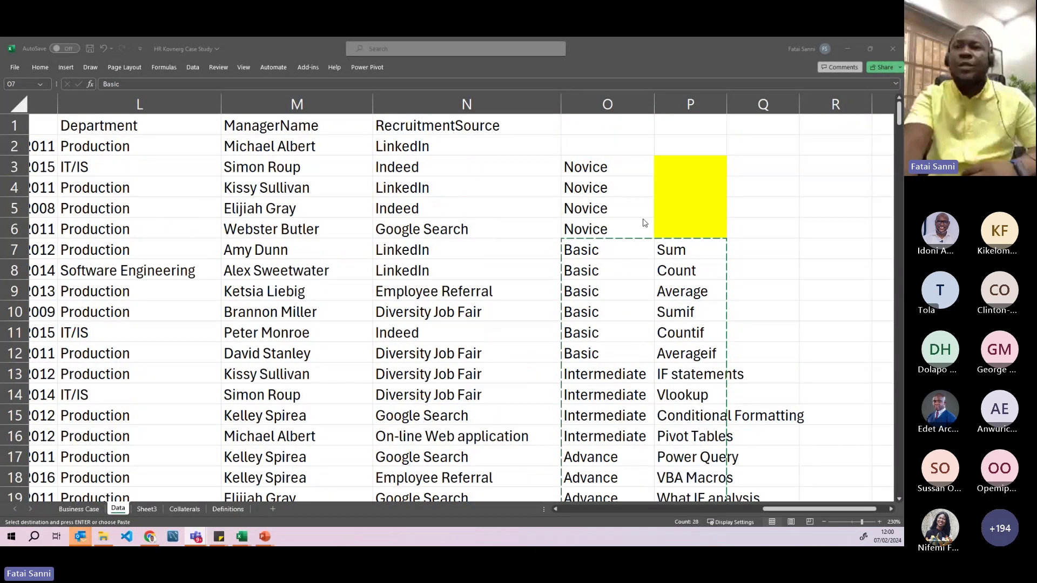
pyautogui.moveTo(607, 103); pyautogui.dragTo(670, 107)
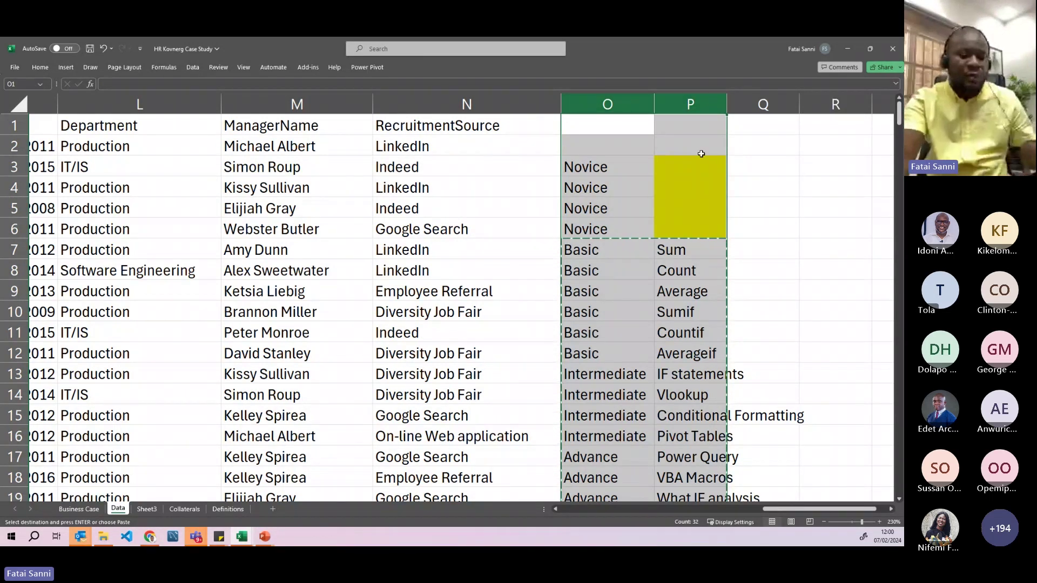
pyautogui.click(773, 192)
pyautogui.moveTo(616, 163); pyautogui.dragTo(710, 259)
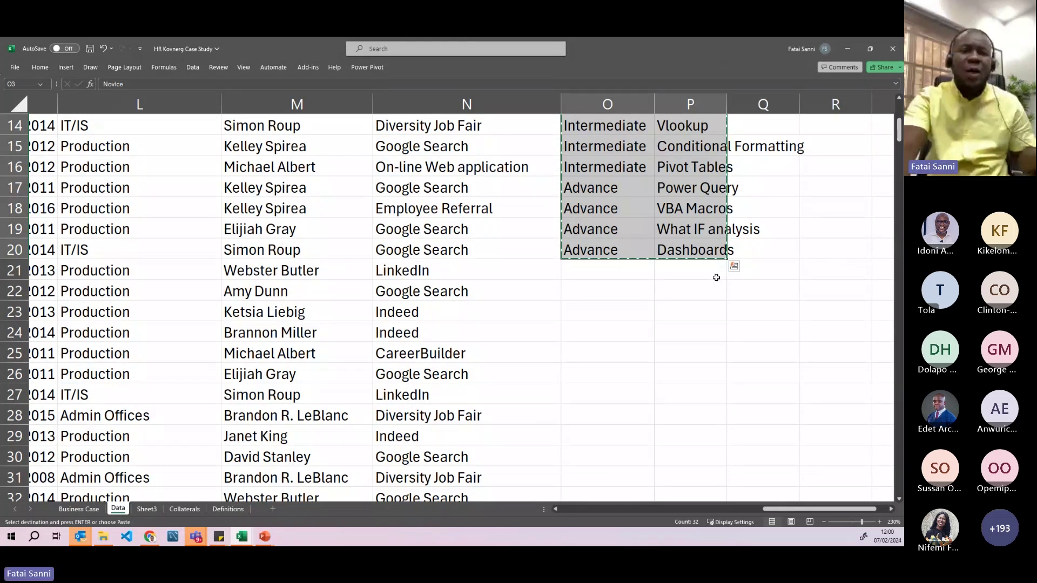
pyautogui.scroll(4, 716, 276)
pyautogui.click(147, 509)
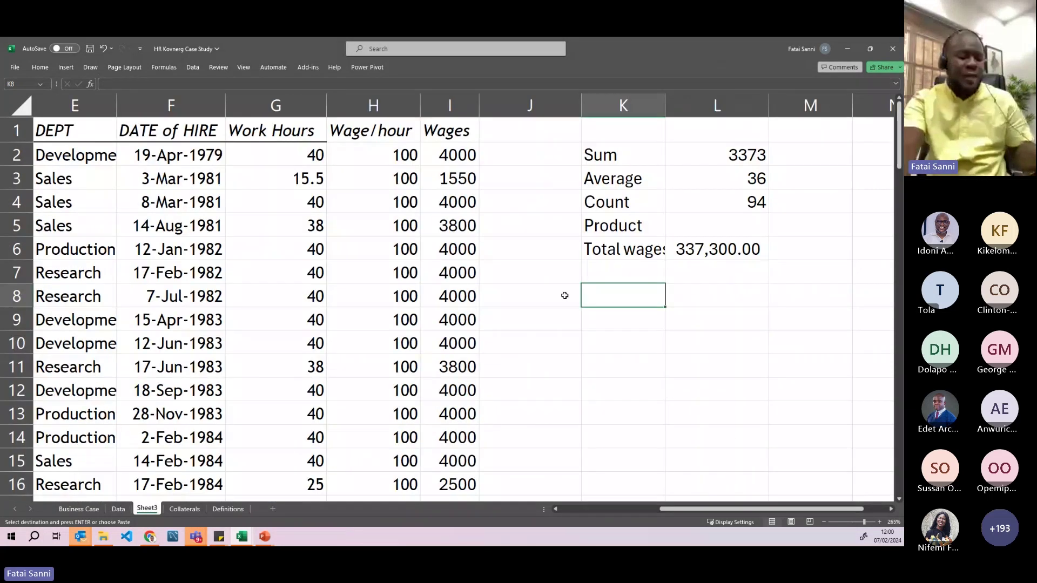
# - Paste the copied skill list into Sheet3 at K8
pyautogui.press('Return')
pyautogui.scroll(-2, 665, 325)
pyautogui.scroll(2, 626, 295)
pyautogui.click(603, 178)
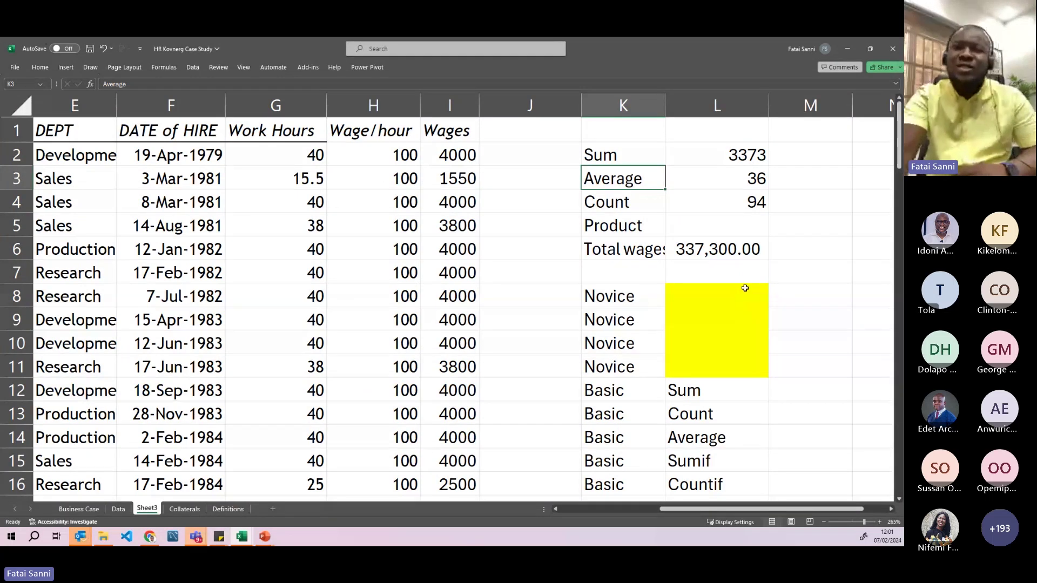
# - Fill the Intermediate / Pivot Tables row K21:L21 yellow
pyautogui.scroll(-3, 695, 361)
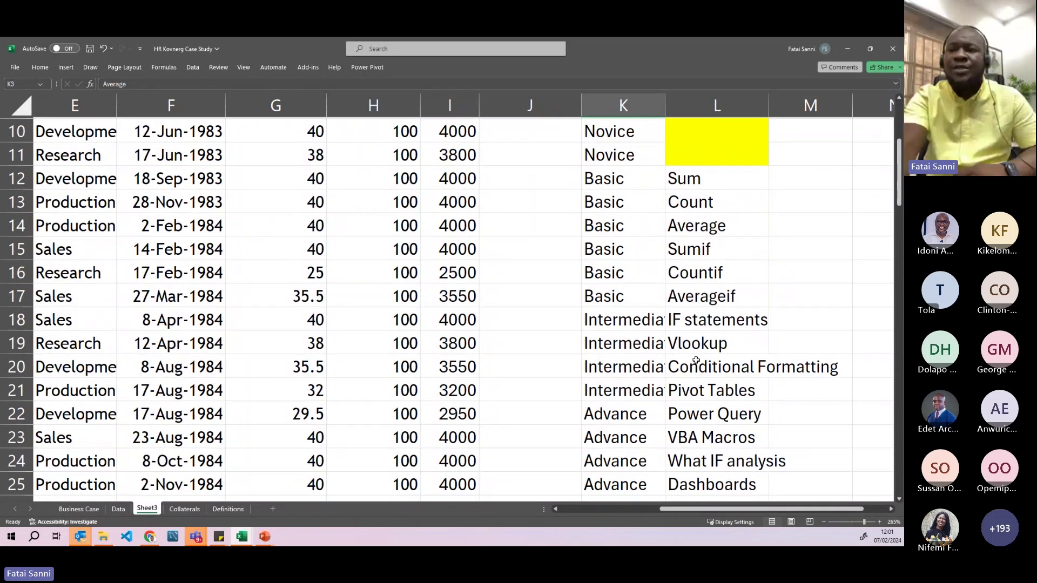
pyautogui.scroll(-1, 696, 361)
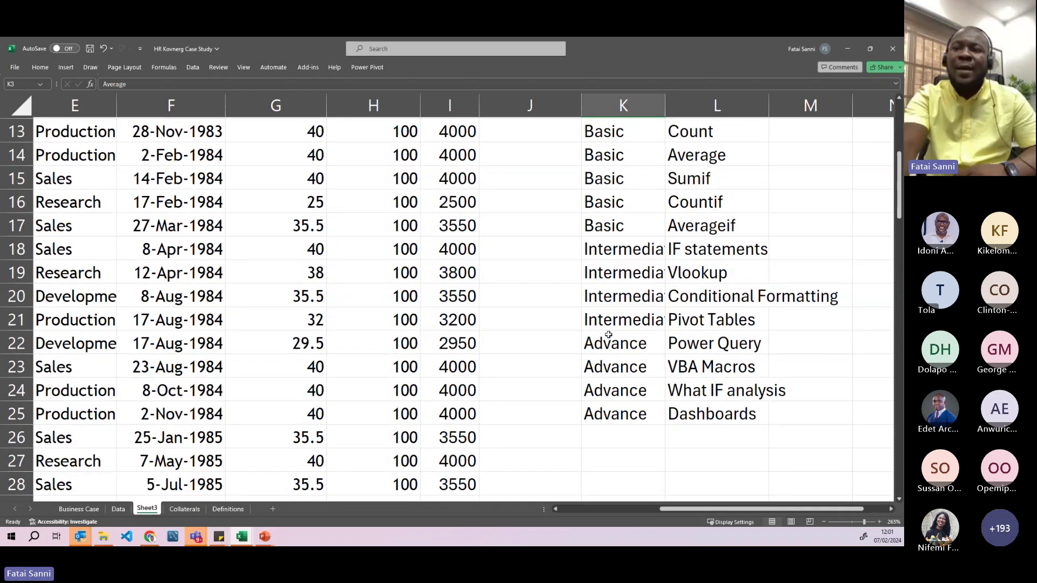
pyautogui.moveTo(616, 326); pyautogui.dragTo(698, 321)
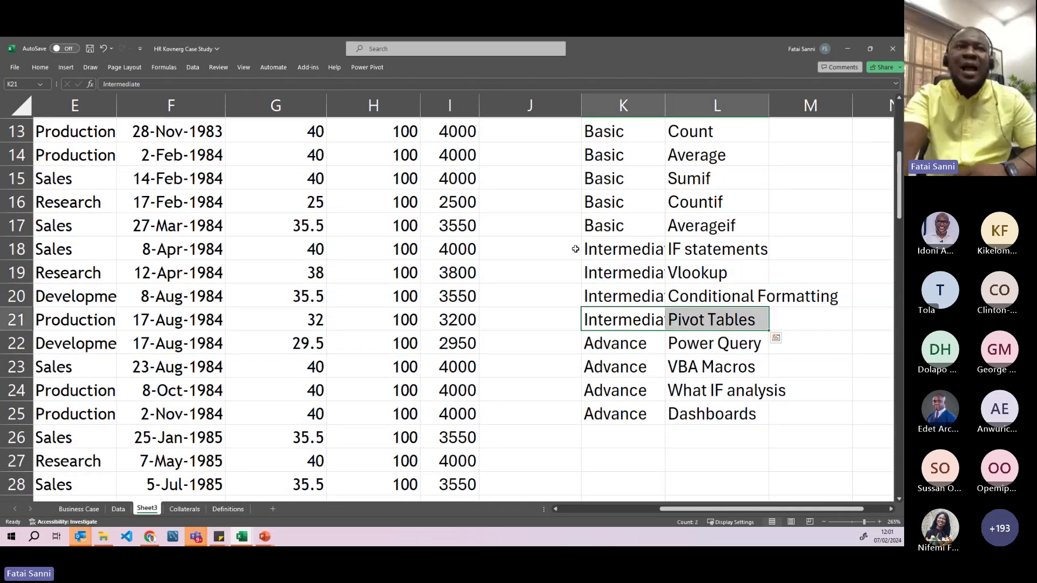
pyautogui.click(35, 65)
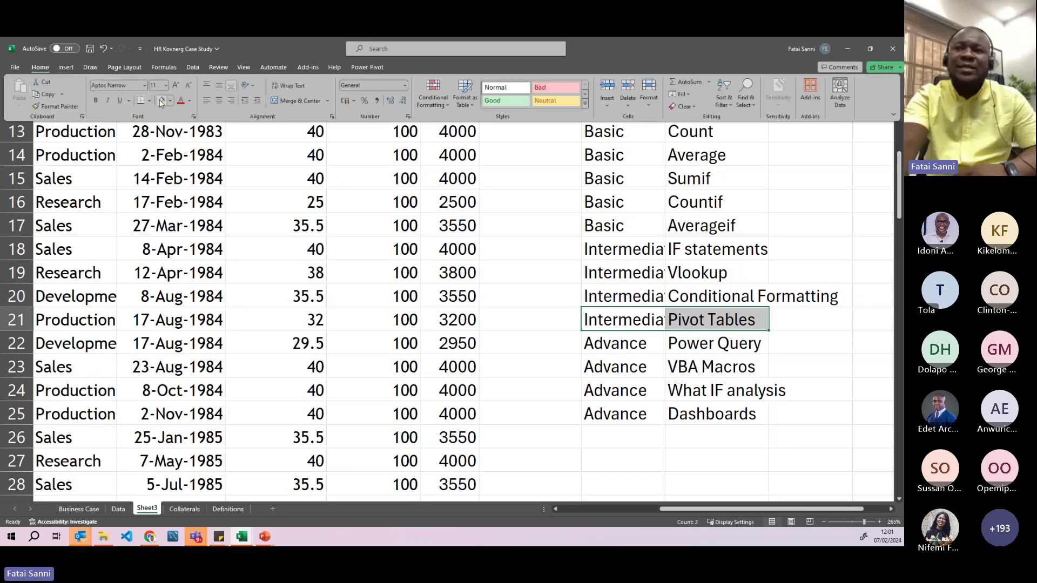
pyautogui.click(160, 102)
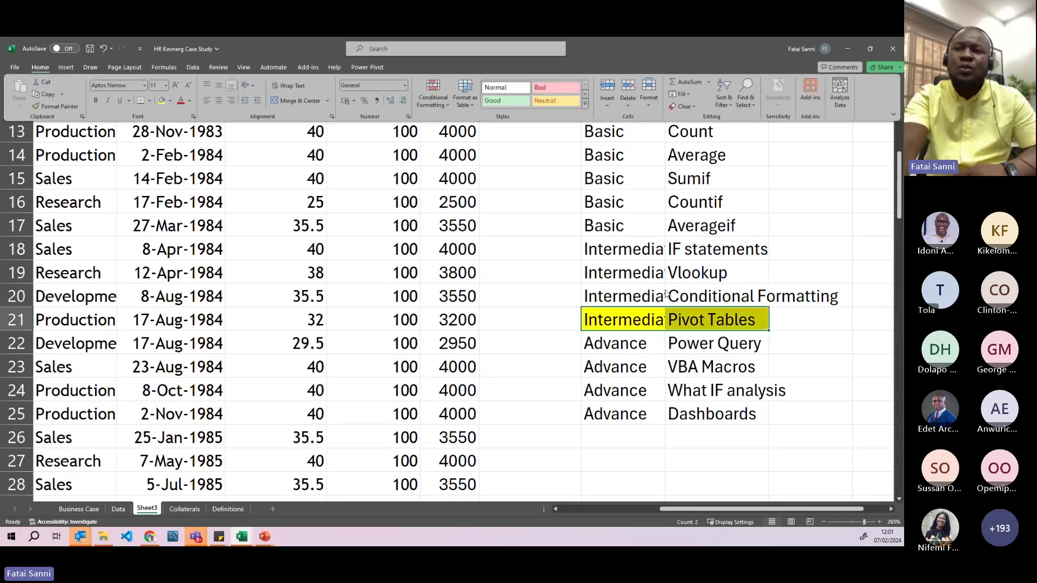
# - Widen column K so Intermediate shows in full
pyautogui.click(655, 154)
pyautogui.moveTo(665, 112); pyautogui.dragTo(691, 102)
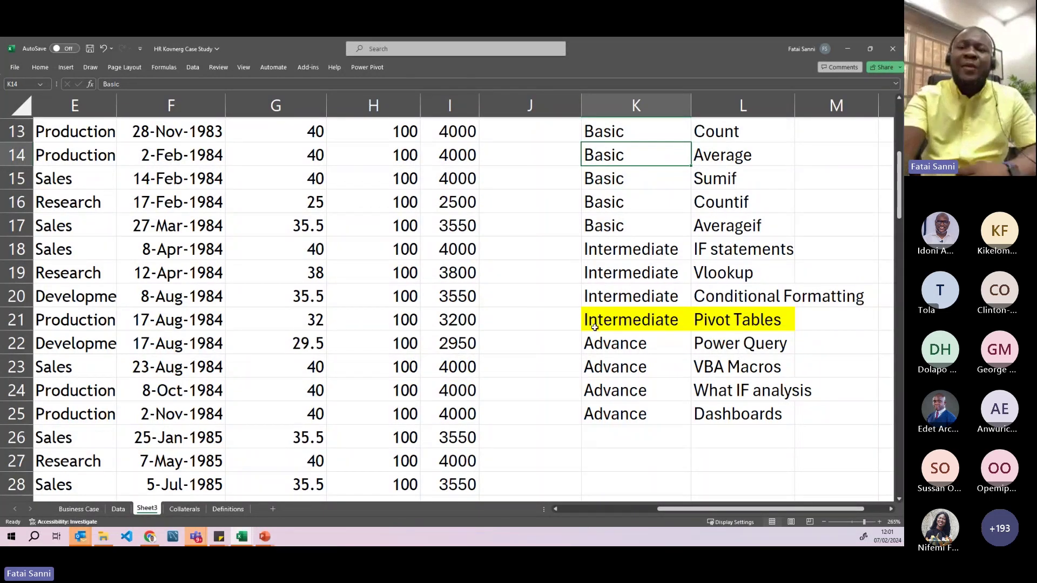
pyautogui.moveTo(594, 327); pyautogui.dragTo(735, 323)
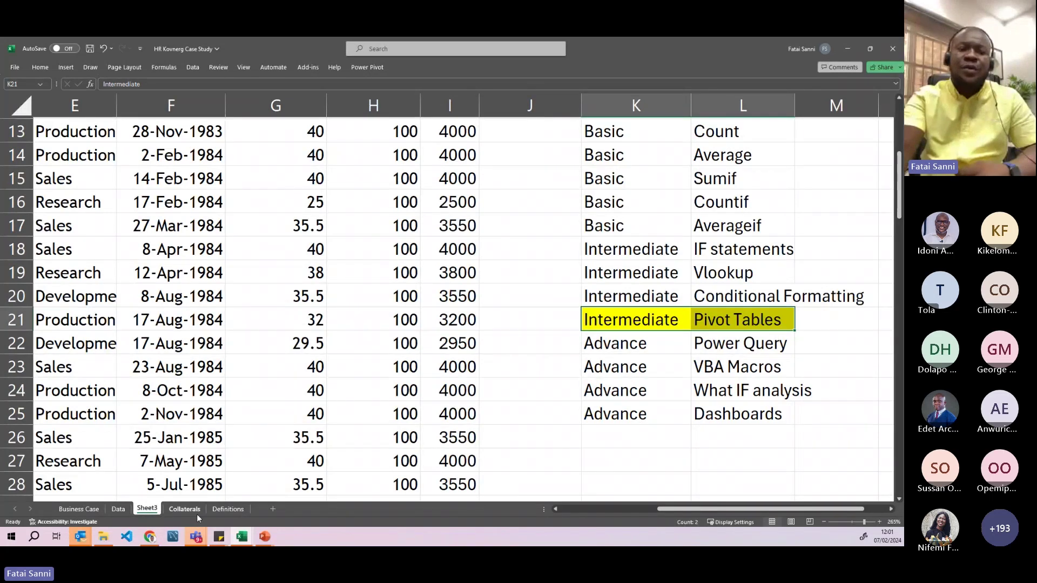
# - On the Definitions sheet, highlight the key phrases of the PivotTable definition
pyautogui.click(219, 510)
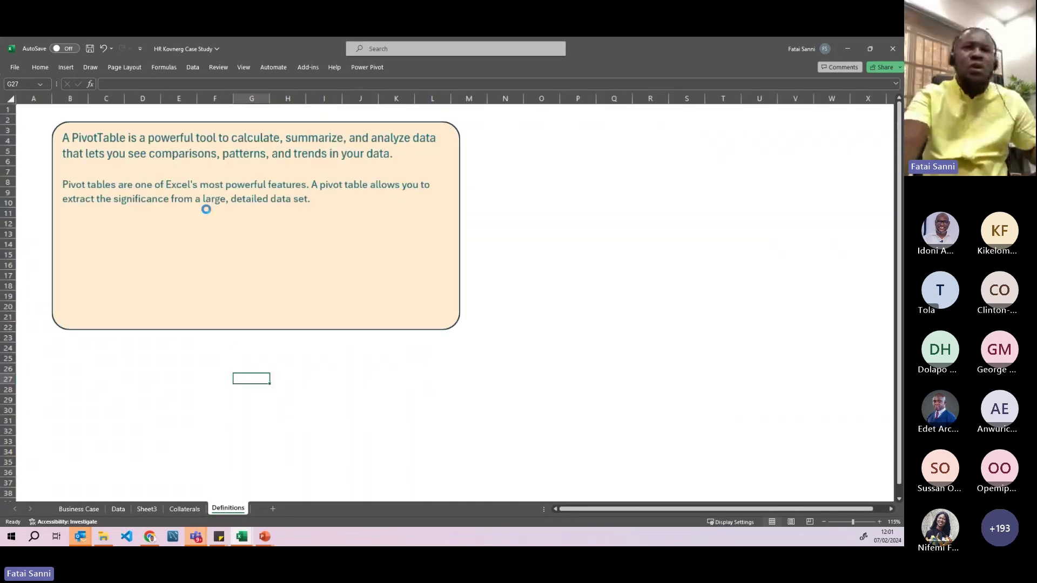
pyautogui.scroll(3, 296, 231)
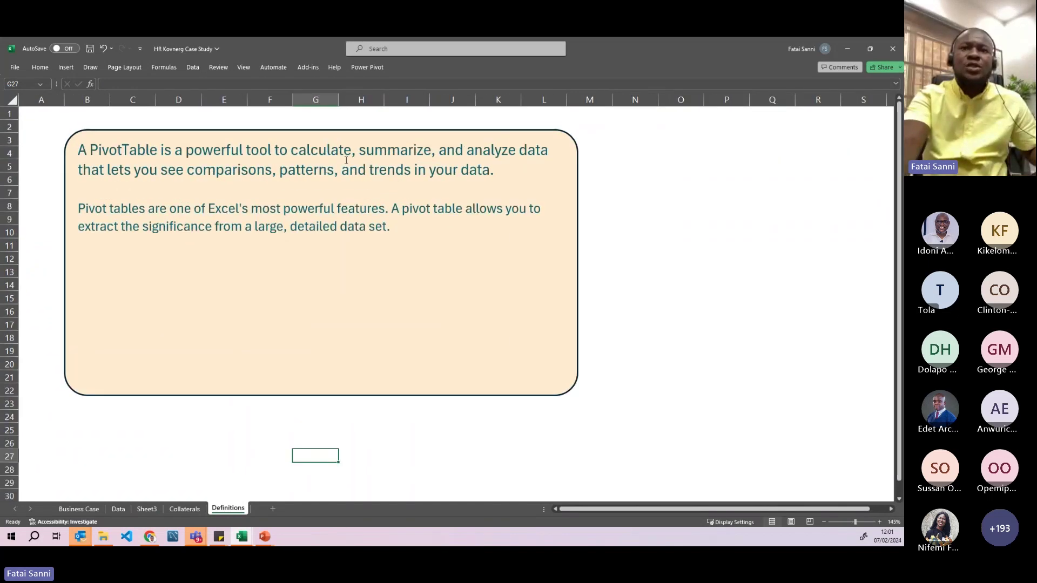
pyautogui.moveTo(359, 150); pyautogui.dragTo(409, 153)
pyautogui.moveTo(475, 151); pyautogui.dragTo(519, 152)
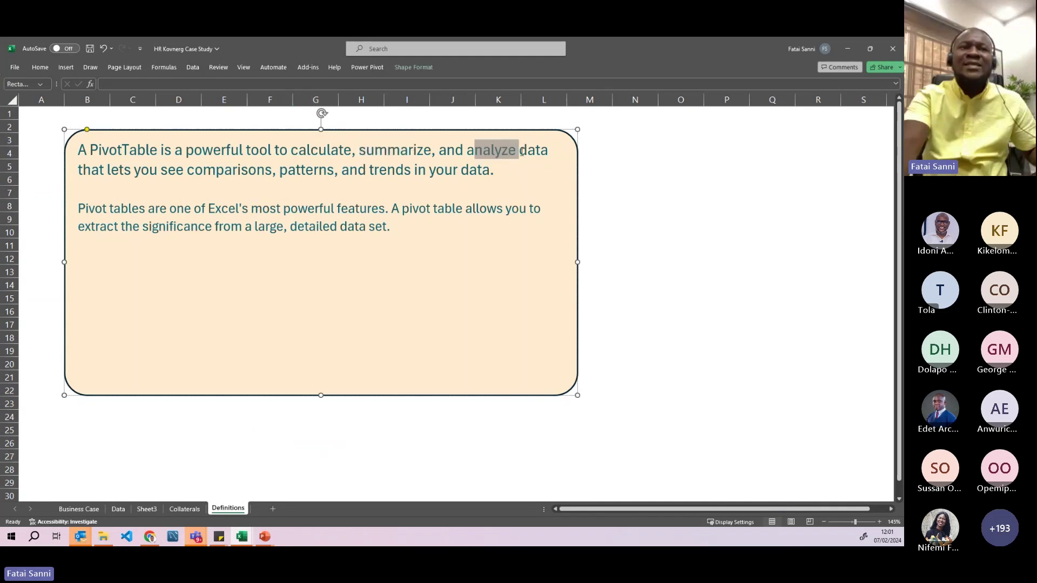
pyautogui.moveTo(129, 171); pyautogui.dragTo(490, 173)
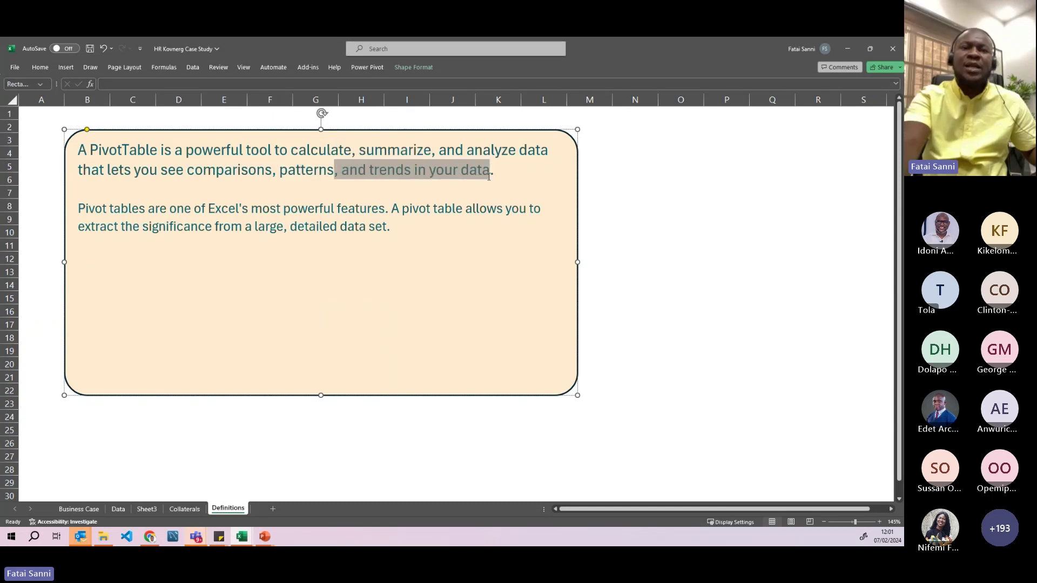
pyautogui.moveTo(148, 210); pyautogui.dragTo(359, 213)
pyautogui.click(405, 232)
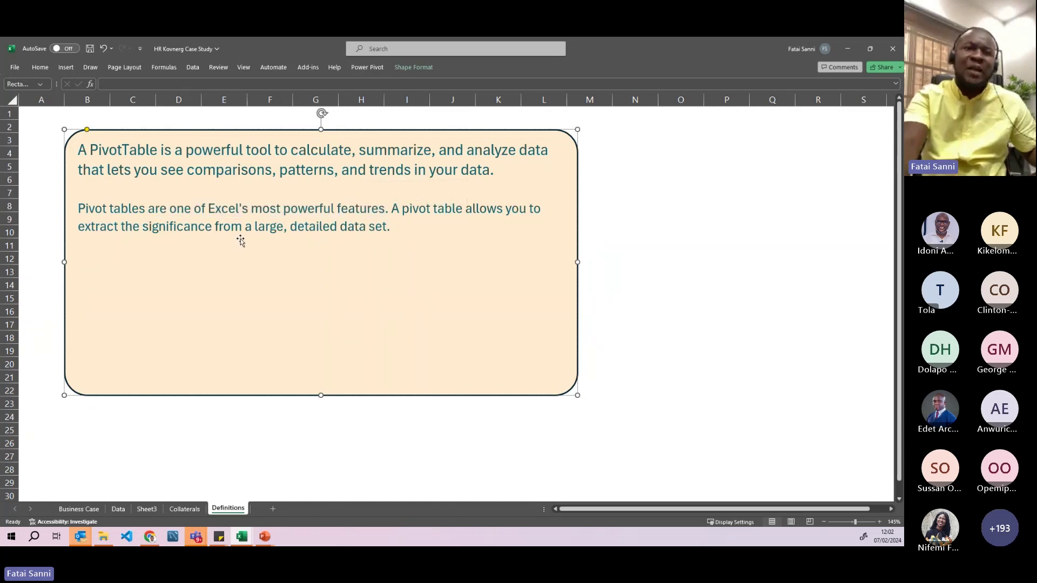
pyautogui.click(118, 509)
# - Scroll through the Data sheet's employee table and select the DOB column F
pyautogui.click(465, 370)
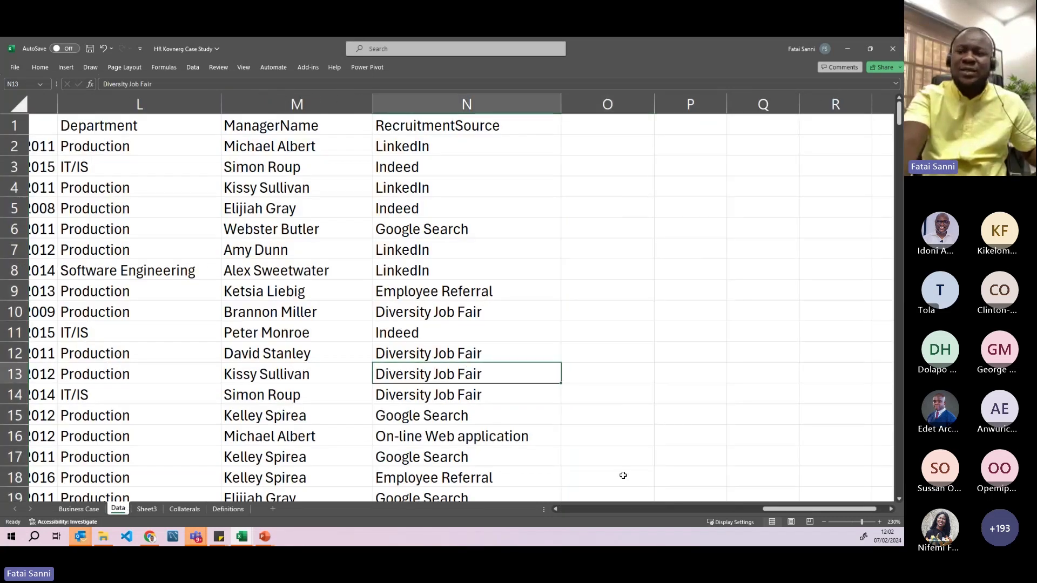
pyautogui.moveTo(761, 510); pyautogui.dragTo(561, 508)
pyautogui.keyDown('ctrl'); pyautogui.scroll(-2, 519, 362); pyautogui.keyUp('ctrl')
pyautogui.keyDown('ctrl'); pyautogui.scroll(-3, 520, 363); pyautogui.keyUp('ctrl')
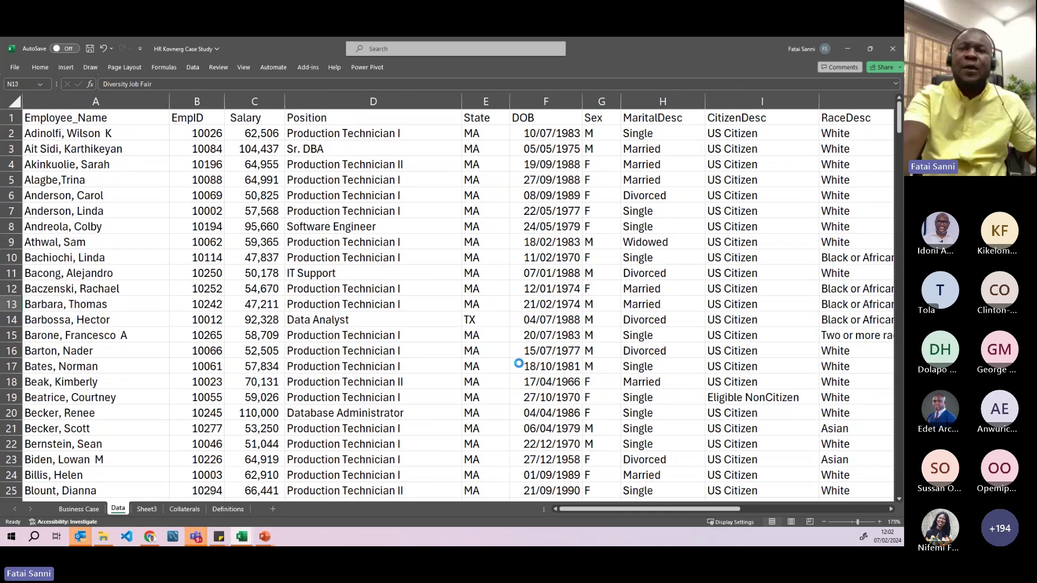
pyautogui.keyDown('ctrl'); pyautogui.scroll(-3, 519, 364); pyautogui.keyUp('ctrl')
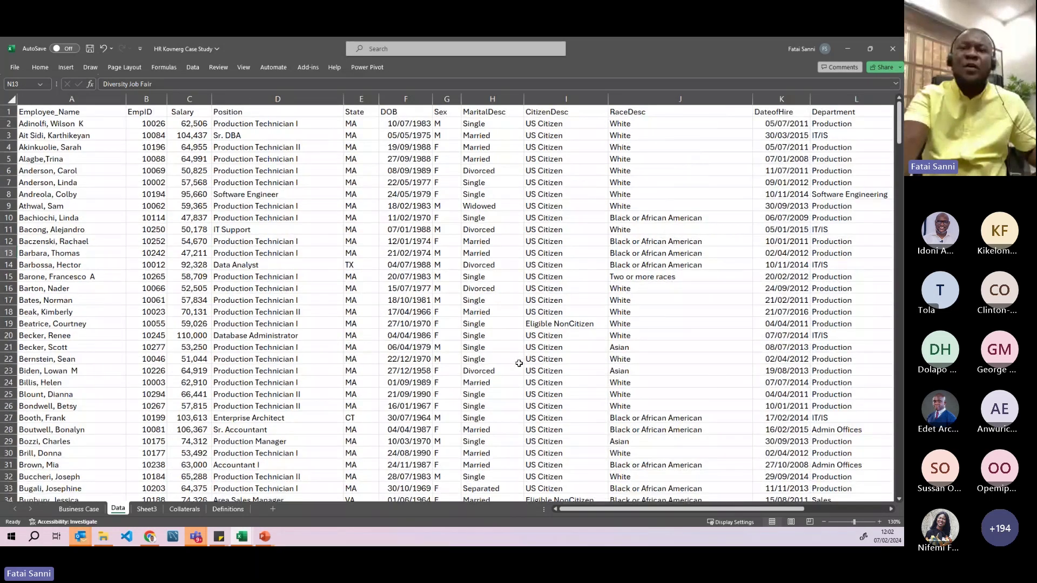
pyautogui.keyDown('ctrl'); pyautogui.scroll(-1, 519, 364); pyautogui.keyUp('ctrl')
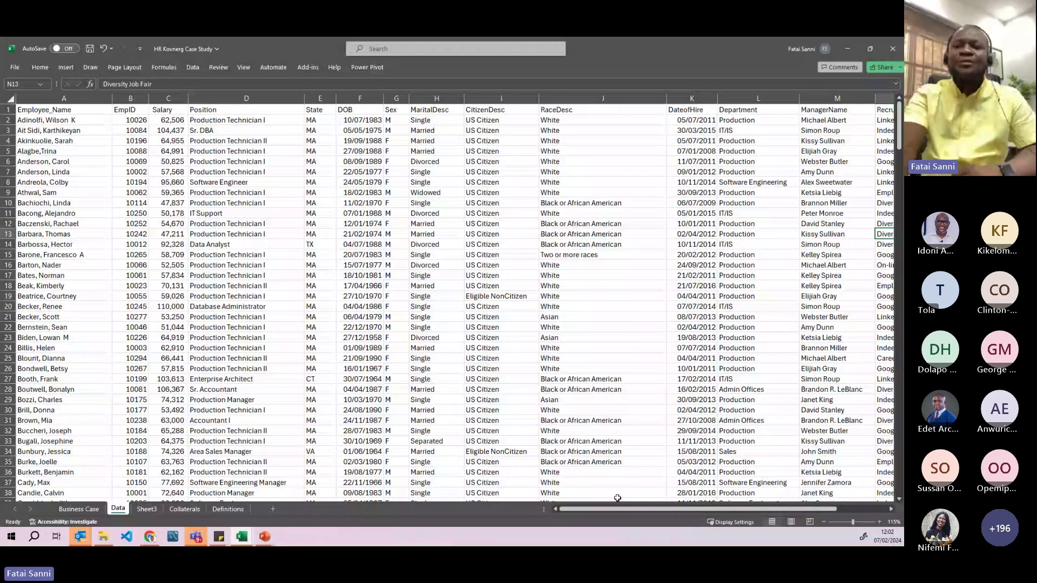
pyautogui.moveTo(619, 509); pyautogui.dragTo(671, 510)
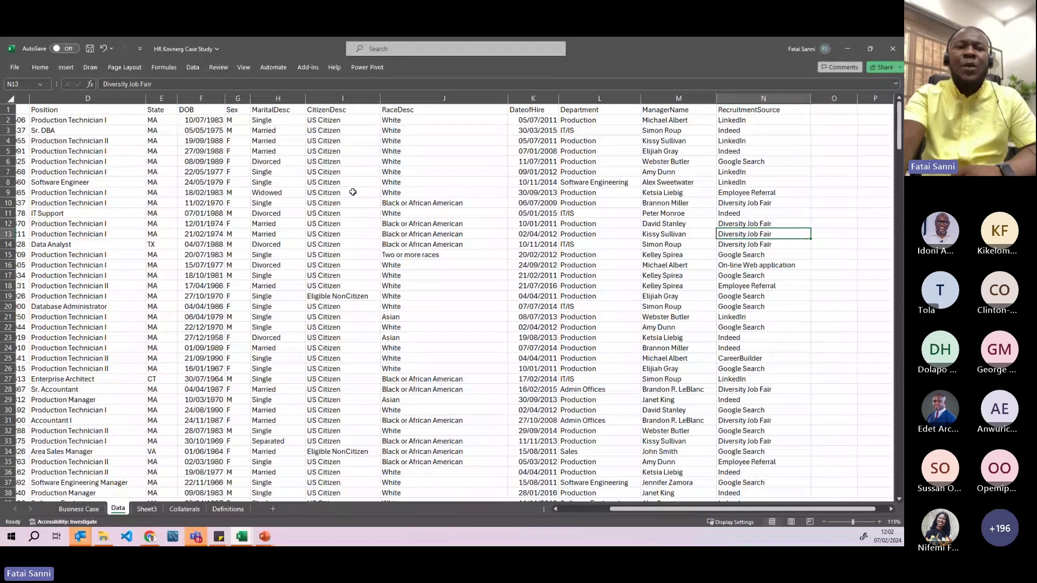
pyautogui.click(205, 99)
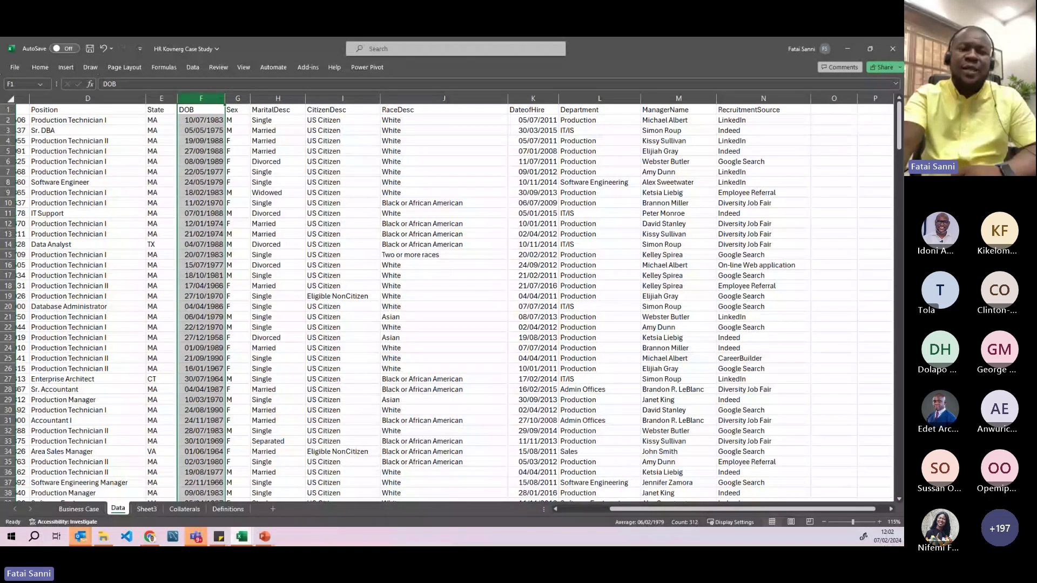
pyautogui.click(150, 537)
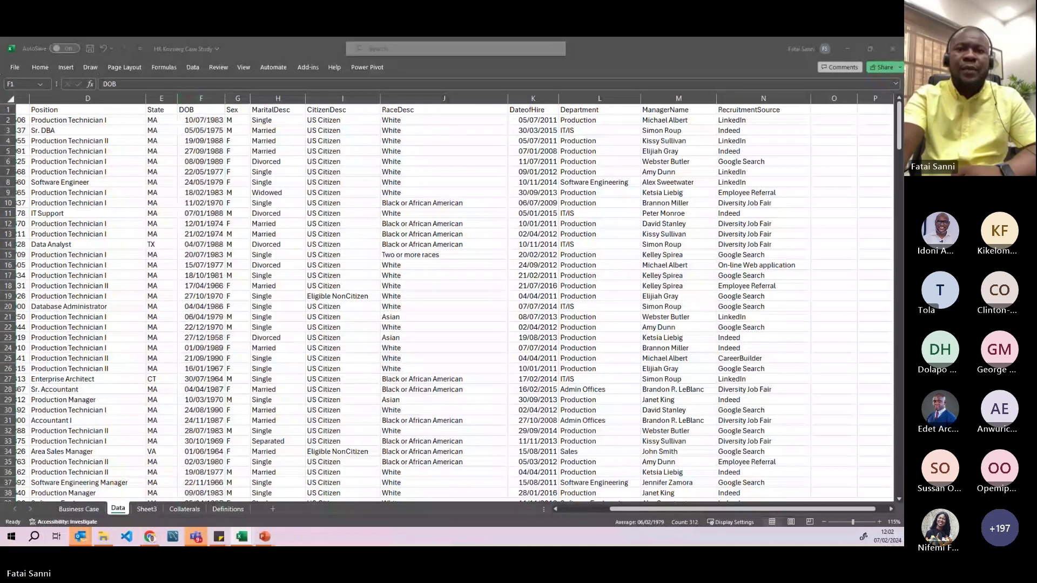
pyautogui.hotkey('alt', 'Tab')
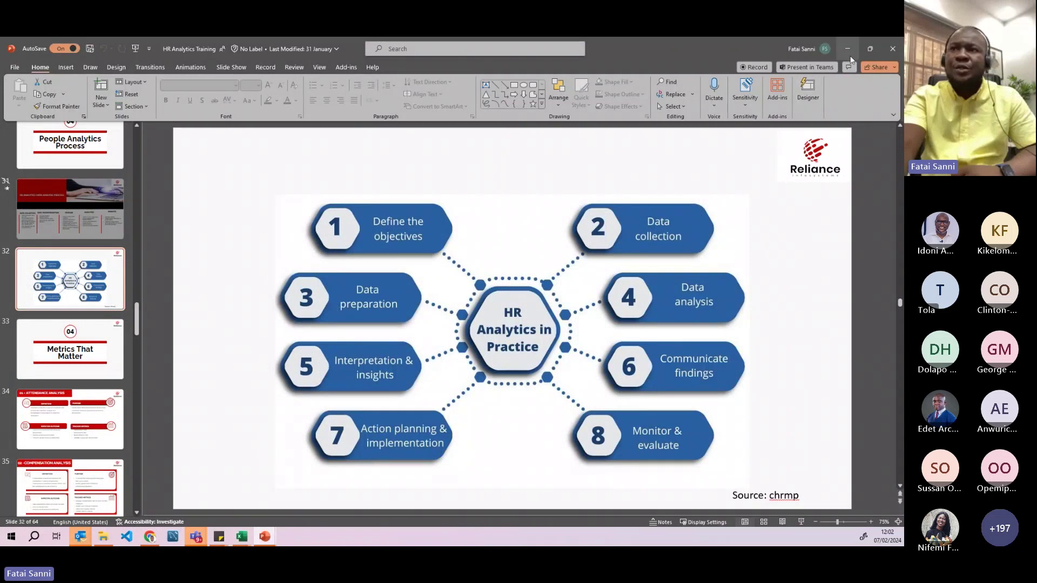
pyautogui.hotkey('alt', 'Tab')
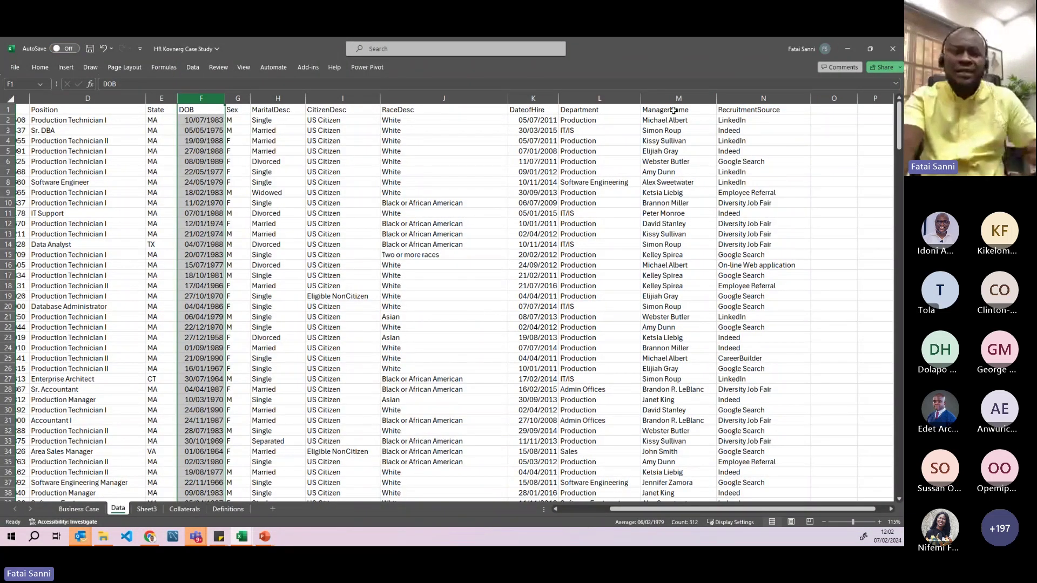
# - Add an Age heading in cell O1
pyautogui.click(827, 109)
pyautogui.write('Age')
pyautogui.press('Return')
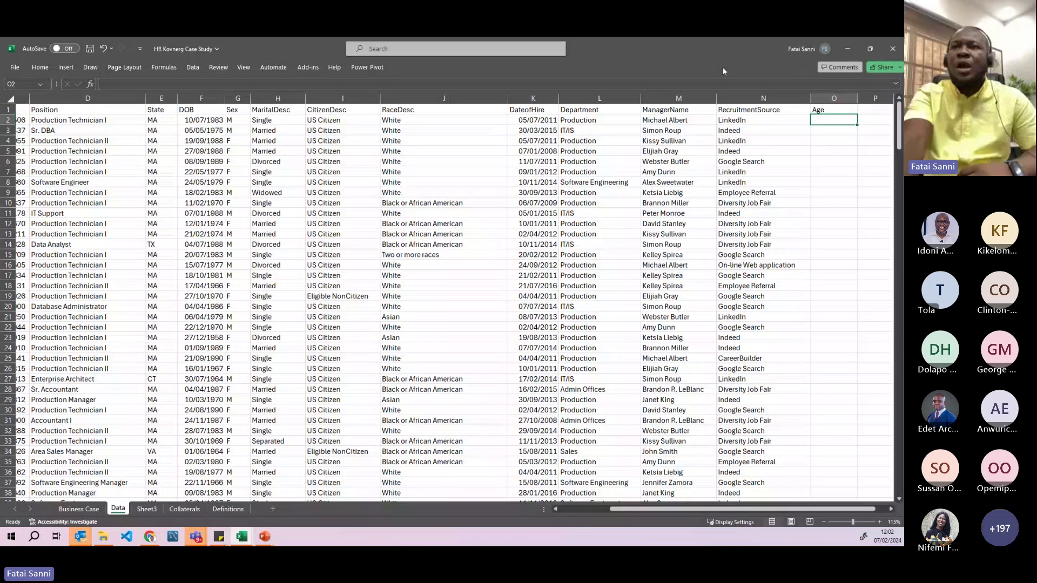
# - Hide columns G through N so DOB sits beside the Age column
pyautogui.click(725, 99)
pyautogui.moveTo(726, 99); pyautogui.dragTo(248, 97)
pyautogui.rightClick(269, 102)
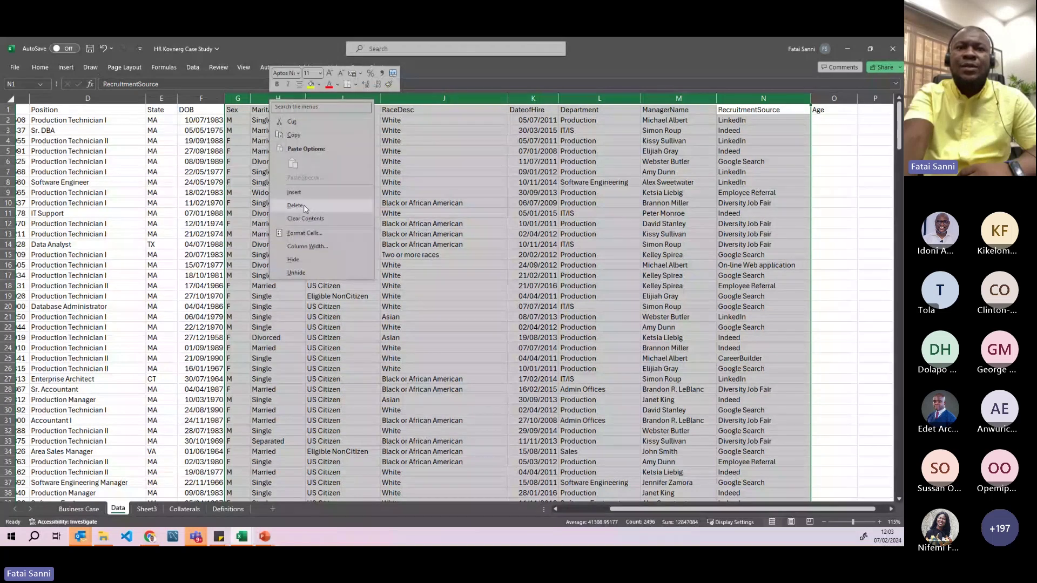
pyautogui.click(293, 260)
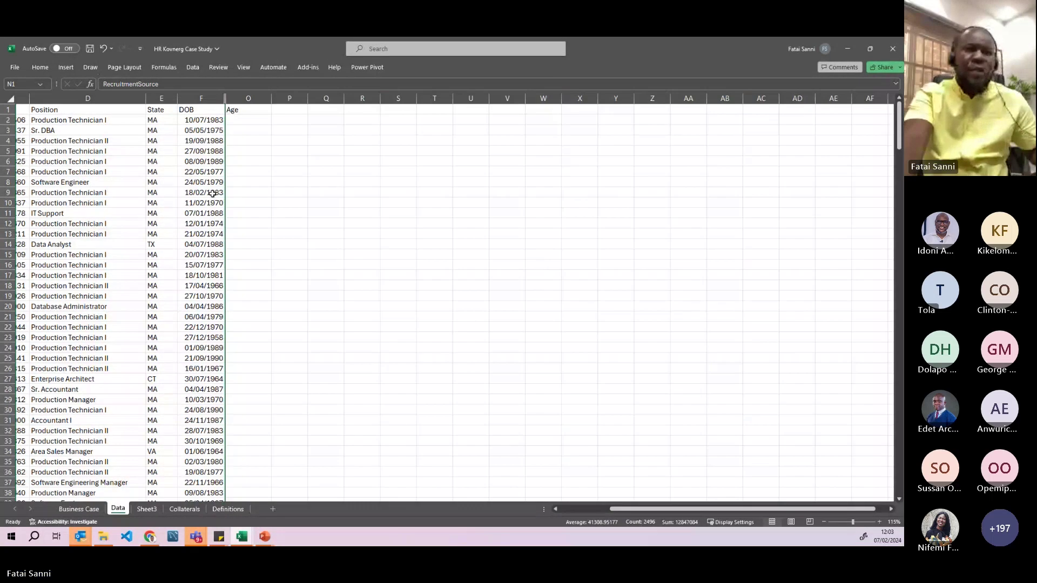
pyautogui.scroll(4, 500, 261)
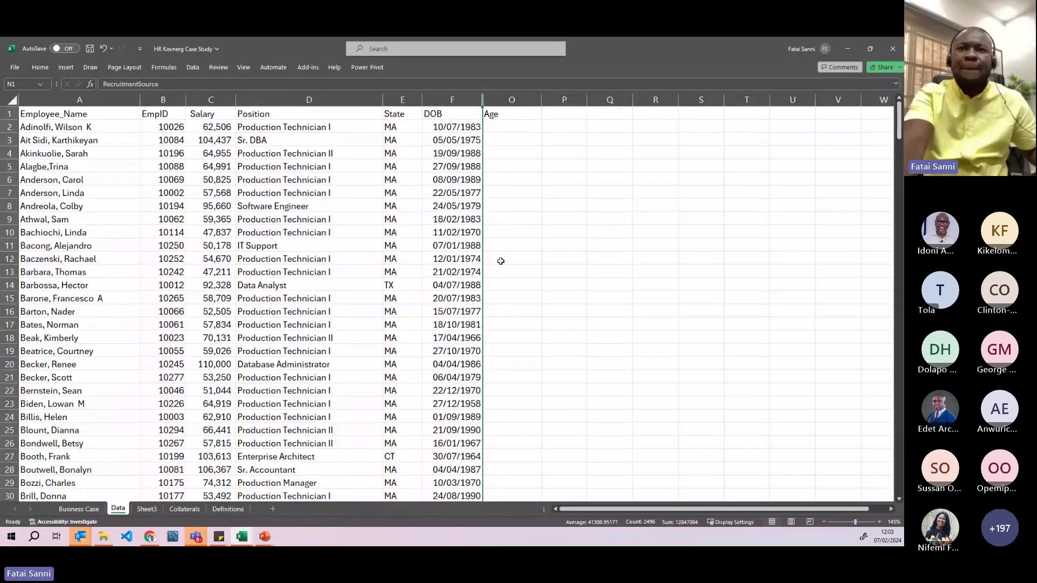
pyautogui.scroll(1, 562, 257)
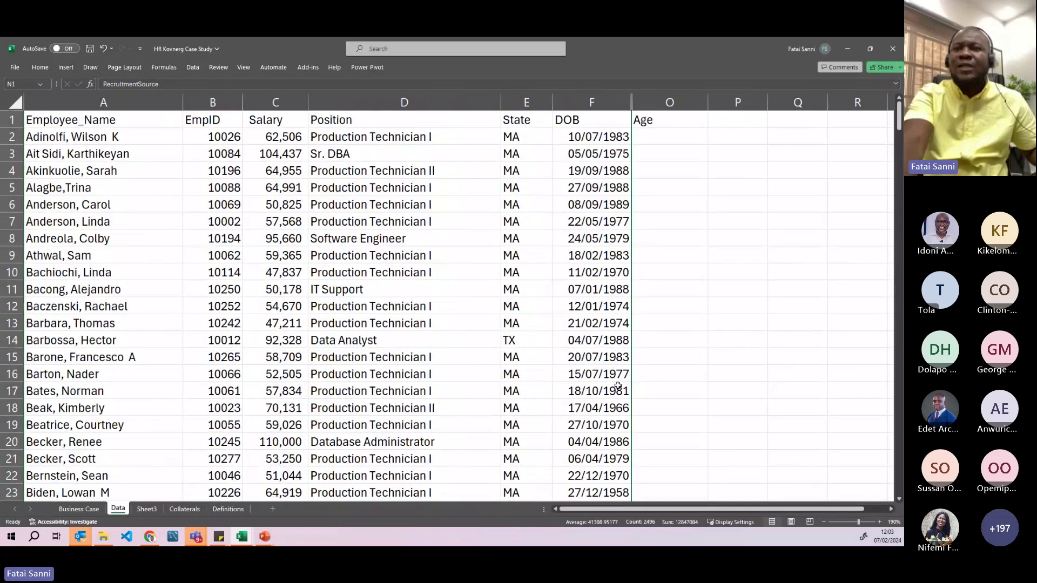
pyautogui.click(661, 140)
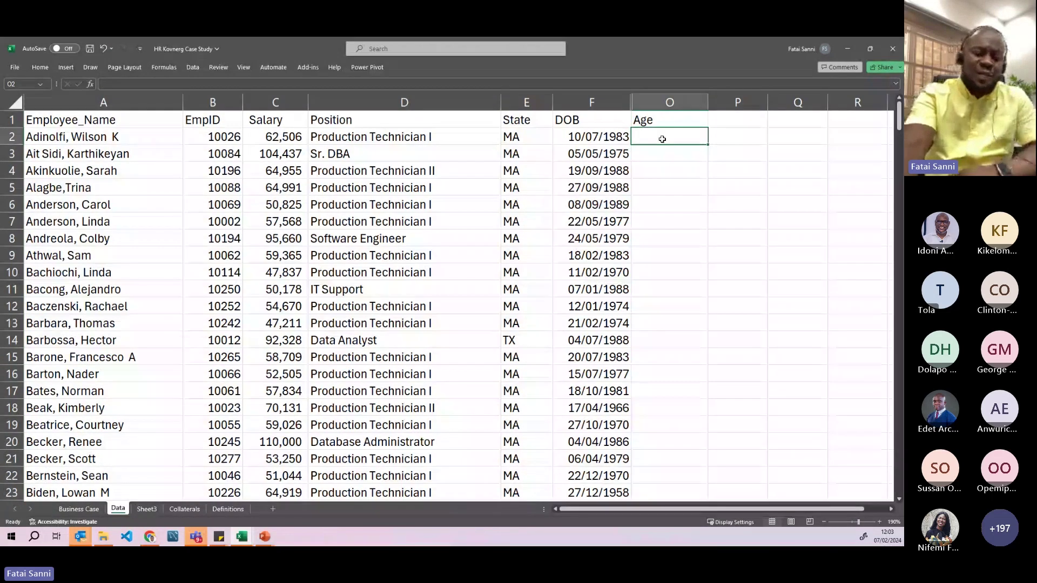
# - Enter =TODAY() in O2 and fill it down the whole Age column
pyautogui.write('=')
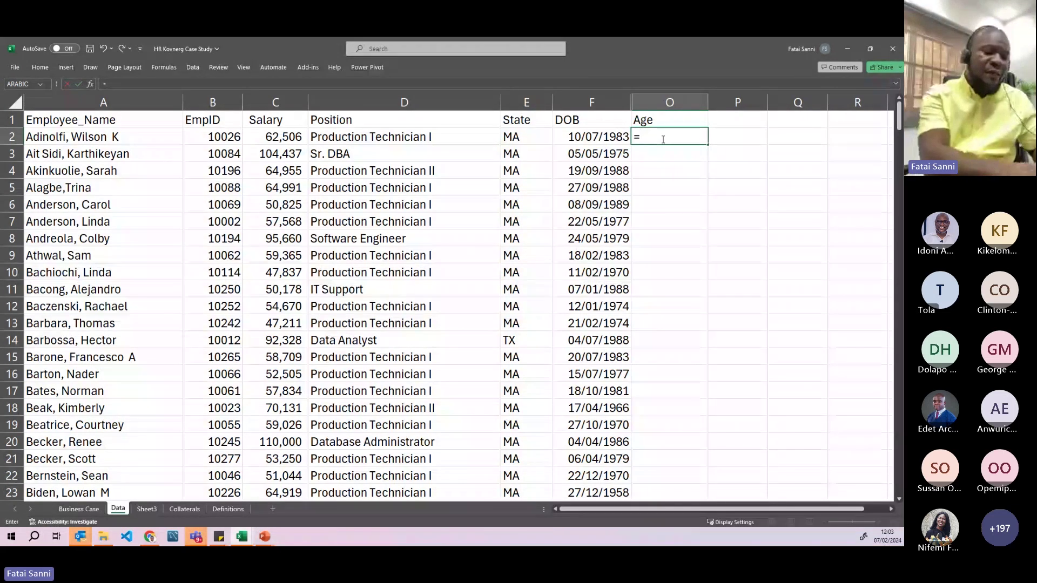
pyautogui.write('today')
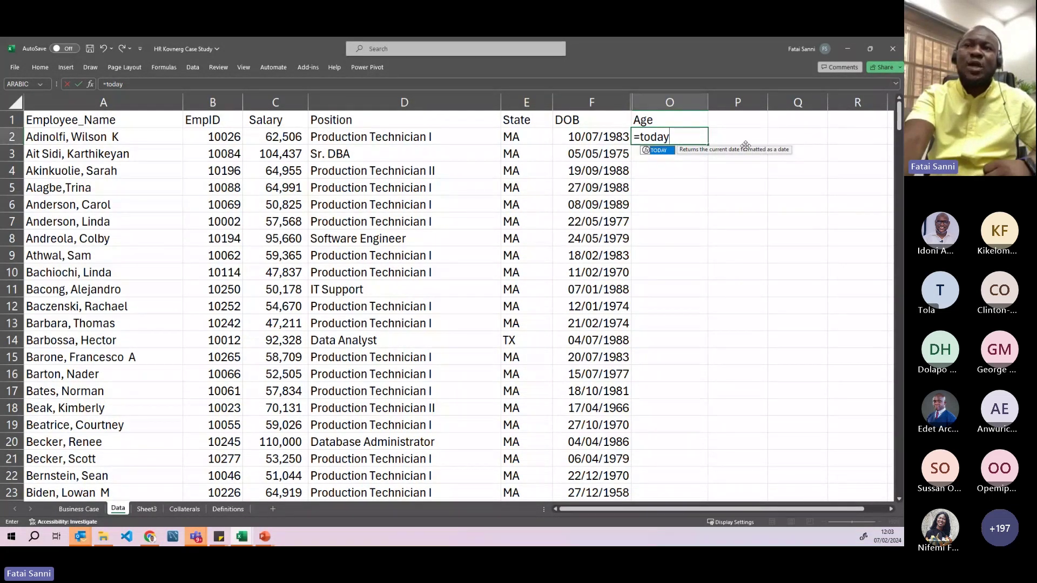
pyautogui.write('()')
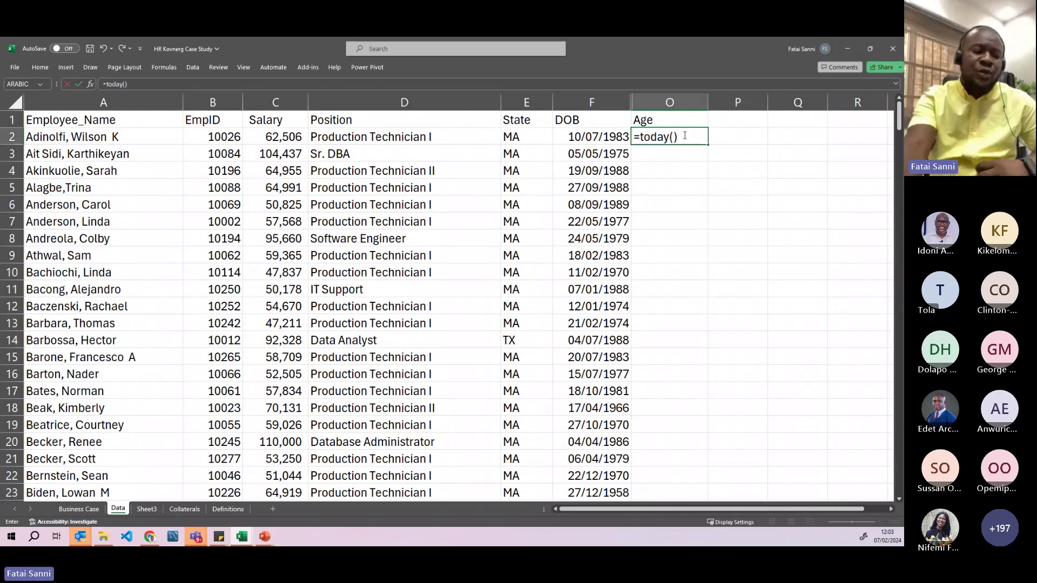
pyautogui.press('Return')
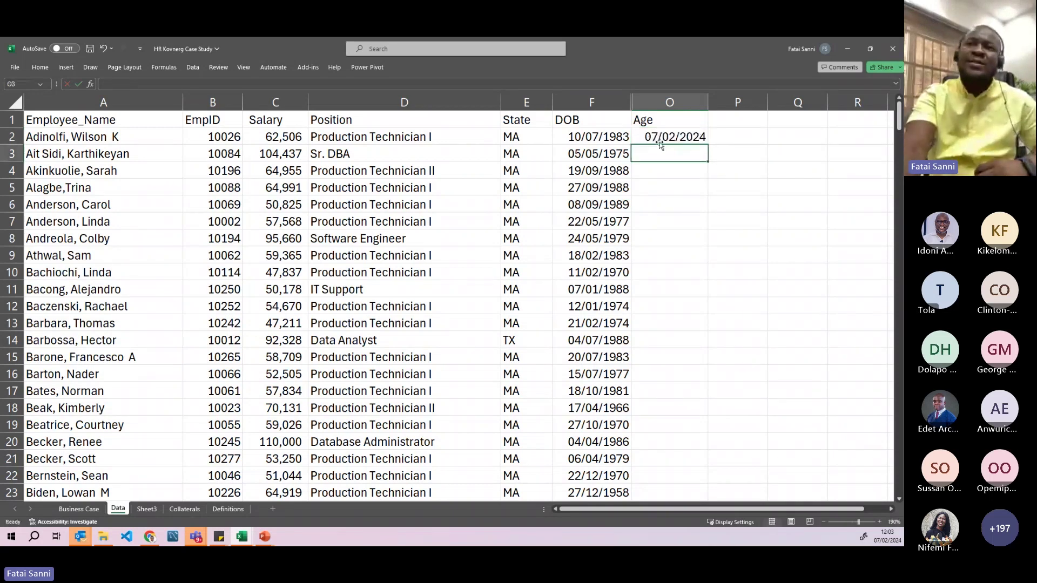
pyautogui.click(670, 136)
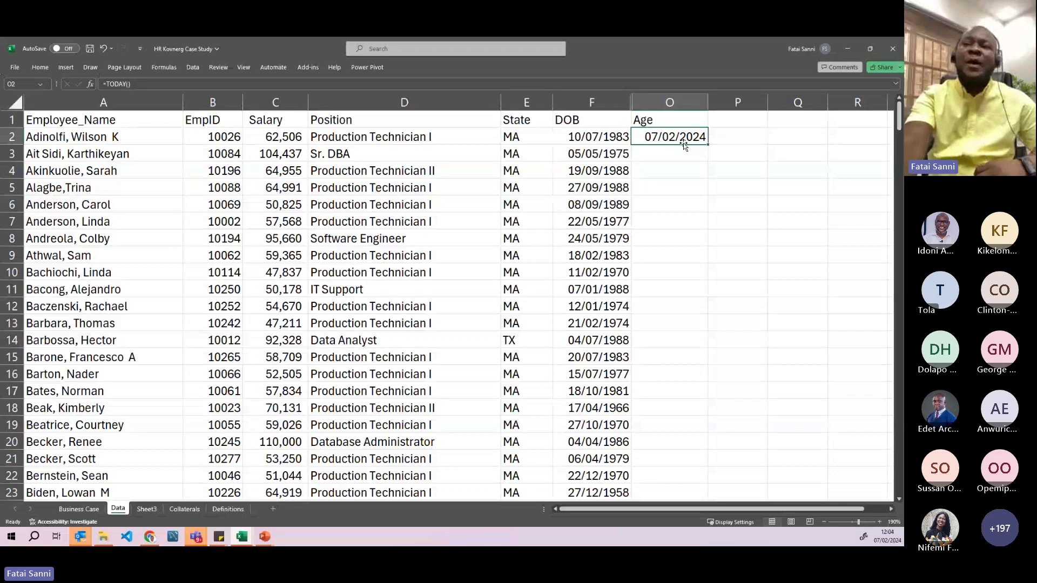
pyautogui.moveTo(709, 145); pyautogui.dragTo(710, 144)
pyautogui.doubleClick(708, 145)
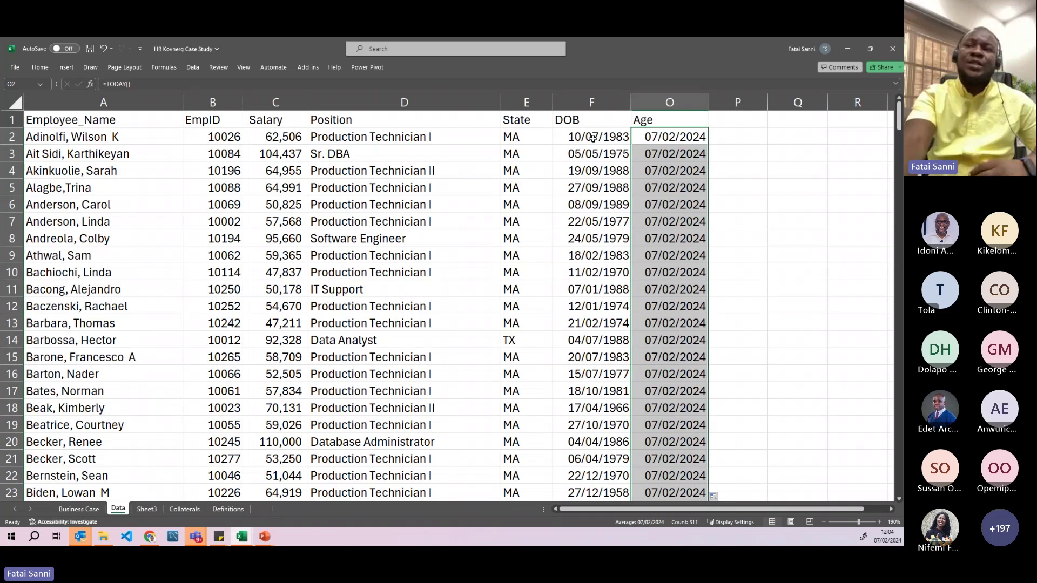
pyautogui.click(740, 132)
# - Try =F2-O2 in P2, then undo the negative result
pyautogui.write('=')
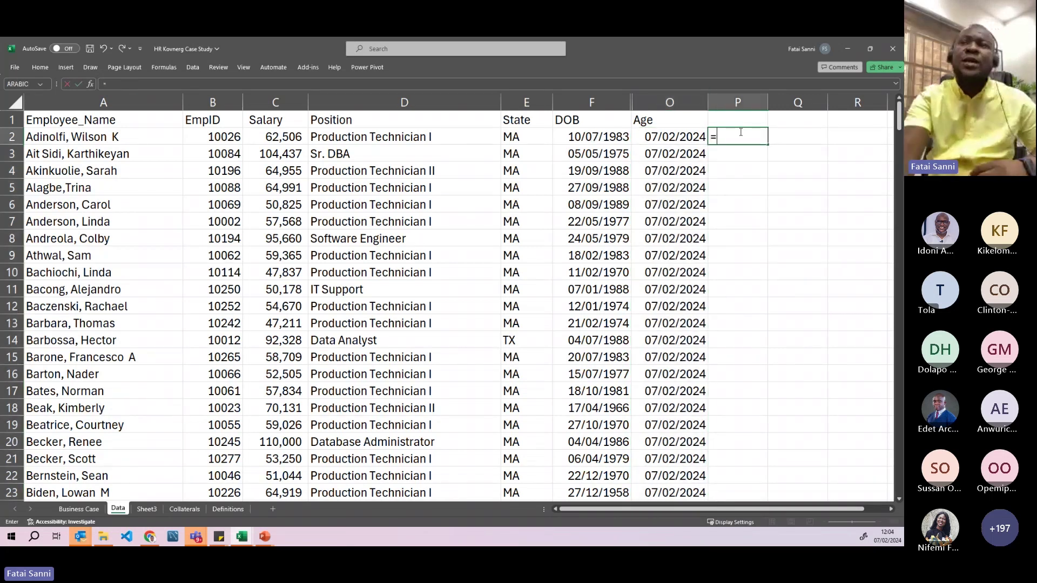
pyautogui.click(601, 137)
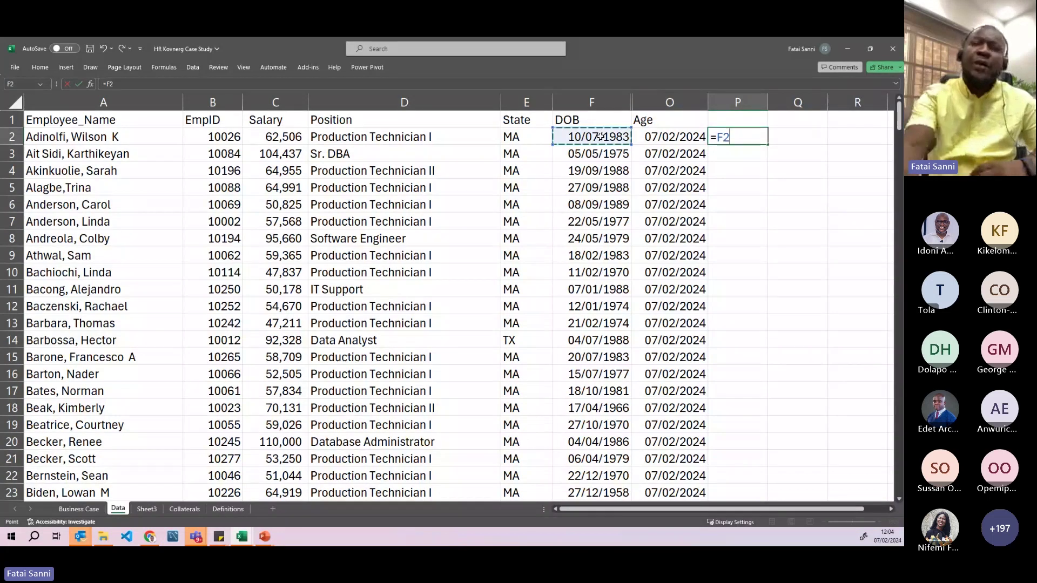
pyautogui.write('-')
pyautogui.click(648, 138)
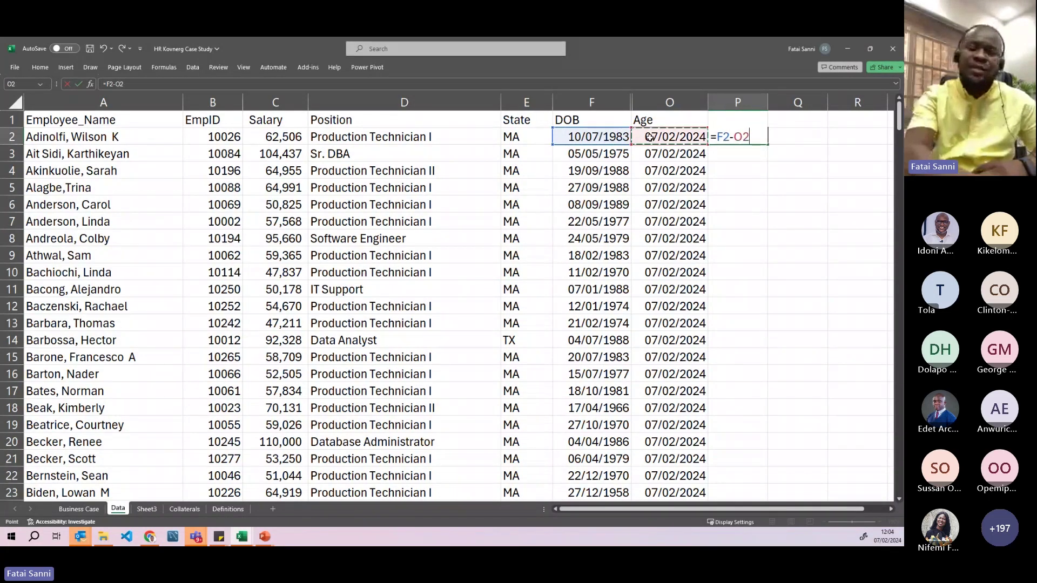
pyautogui.press('Return')
pyautogui.click(733, 135)
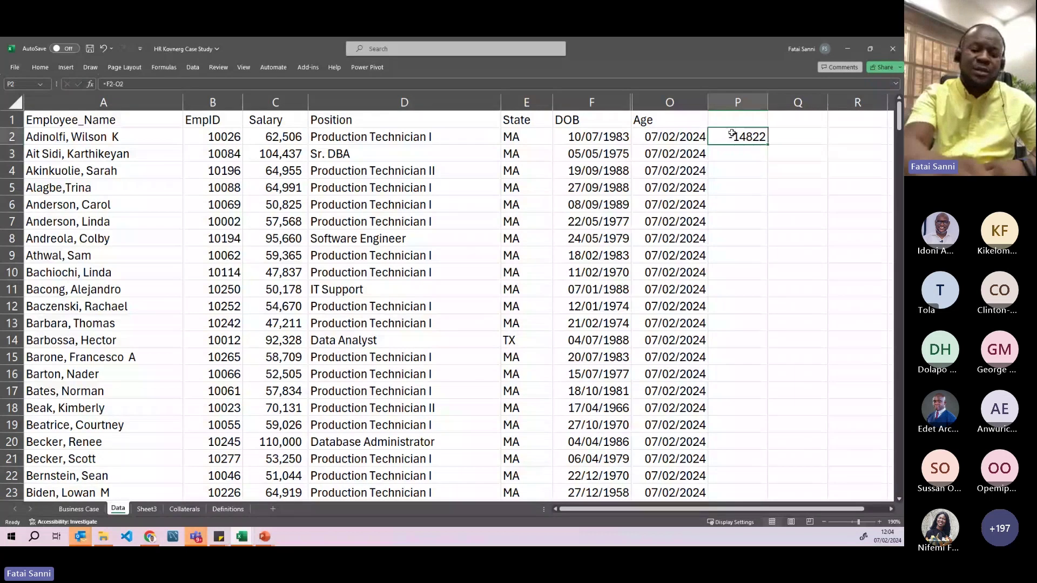
pyautogui.hotkey('ctrl', 'z')
# - Enter =O2-F2 in P2, review it, then clear the cell
pyautogui.write('=')
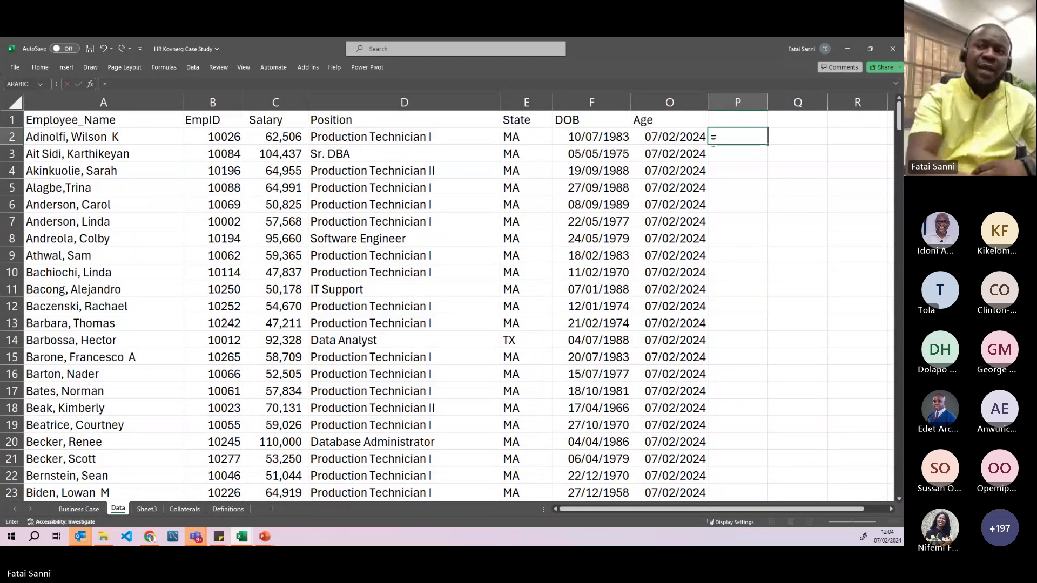
pyautogui.click(678, 137)
pyautogui.write('-')
pyautogui.click(616, 139)
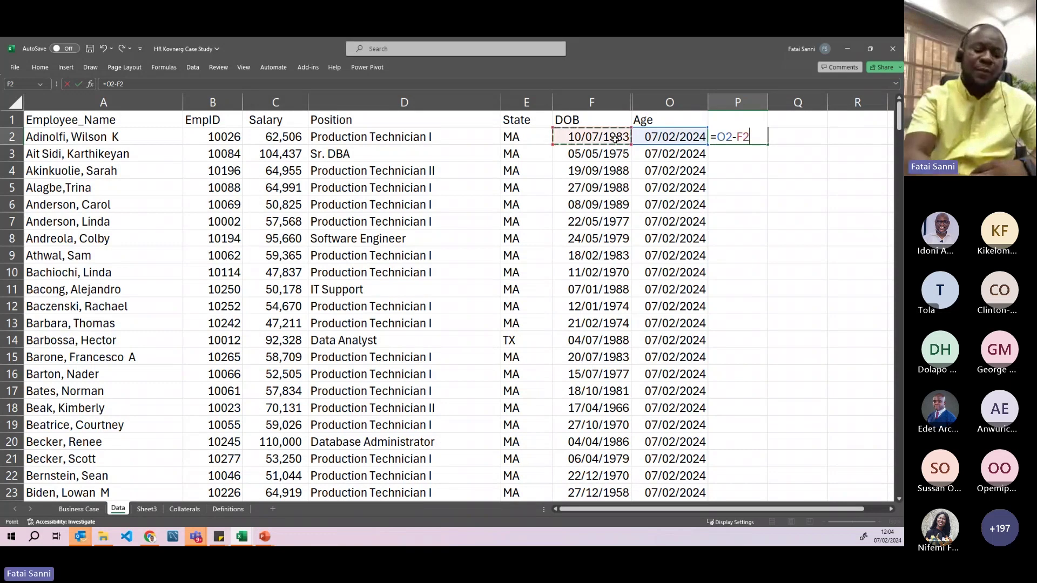
pyautogui.press('Return')
pyautogui.click(752, 139)
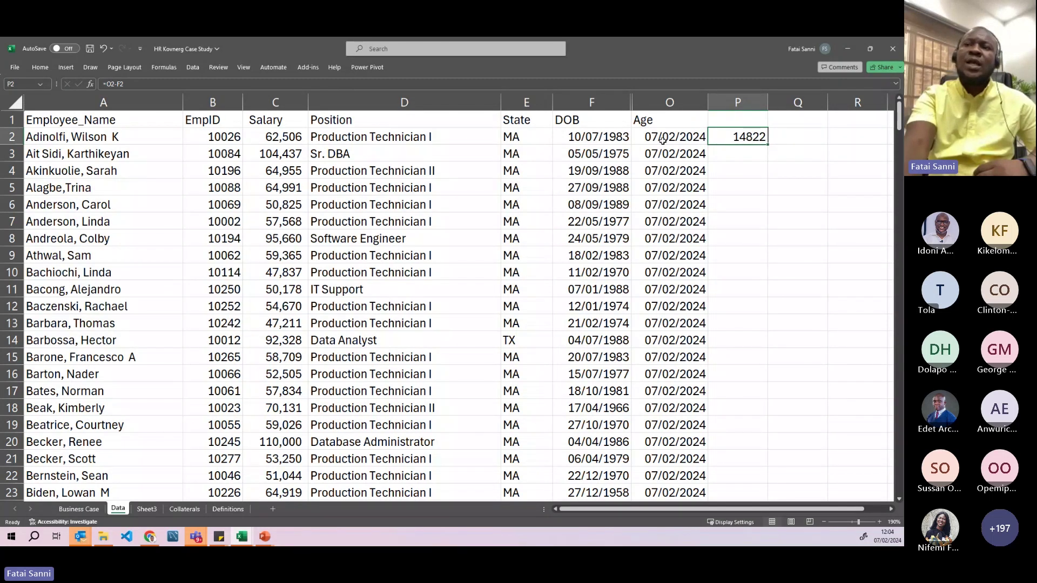
pyautogui.doubleClick(749, 137)
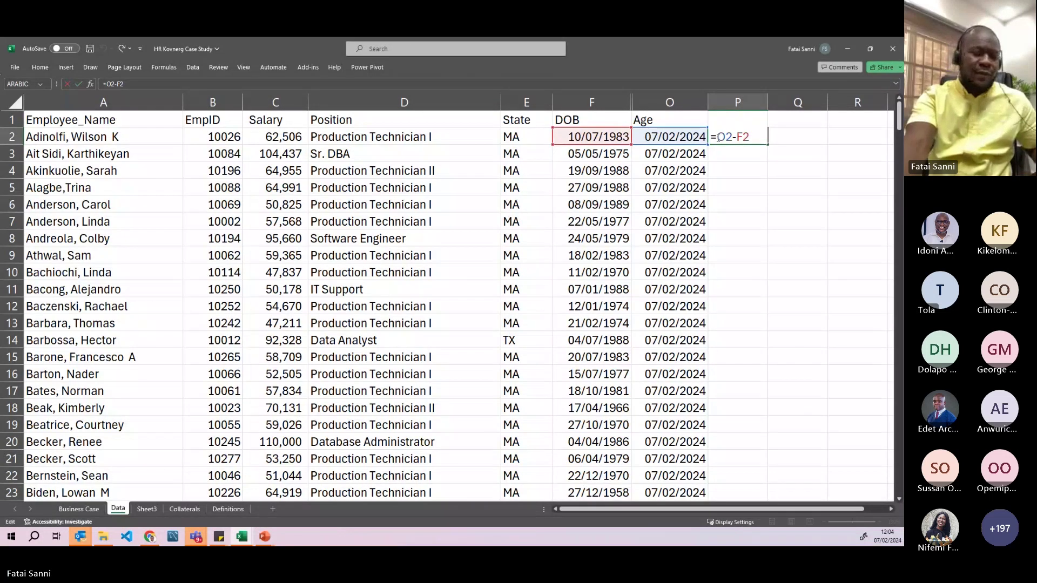
pyautogui.hotkey('ctrl', 'Return')
pyautogui.press('Delete')
# - Re-enter =O2-F2 in P2 to get 14822 days and check the formula
pyautogui.write('=')
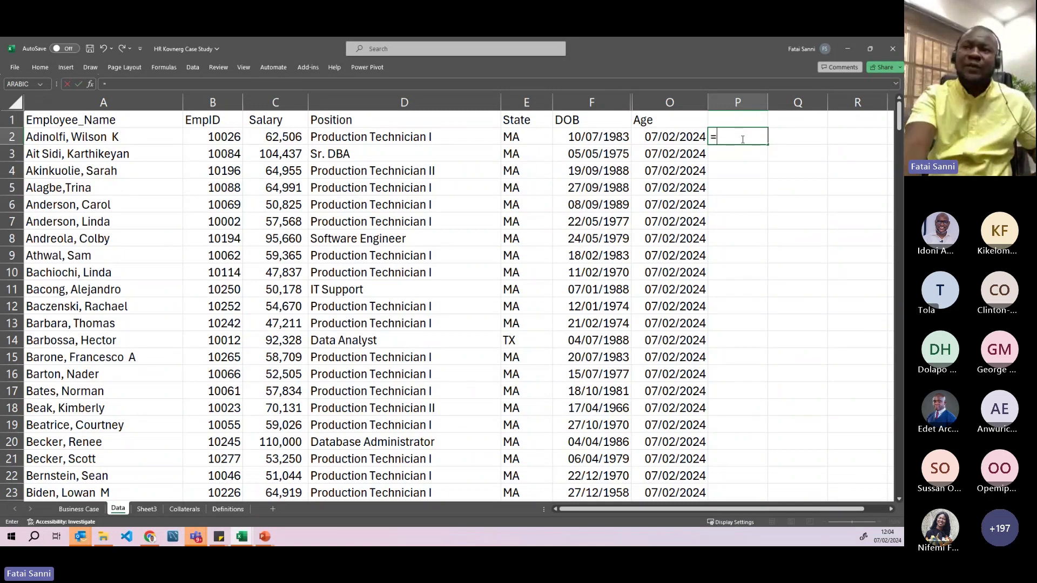
pyautogui.click(670, 140)
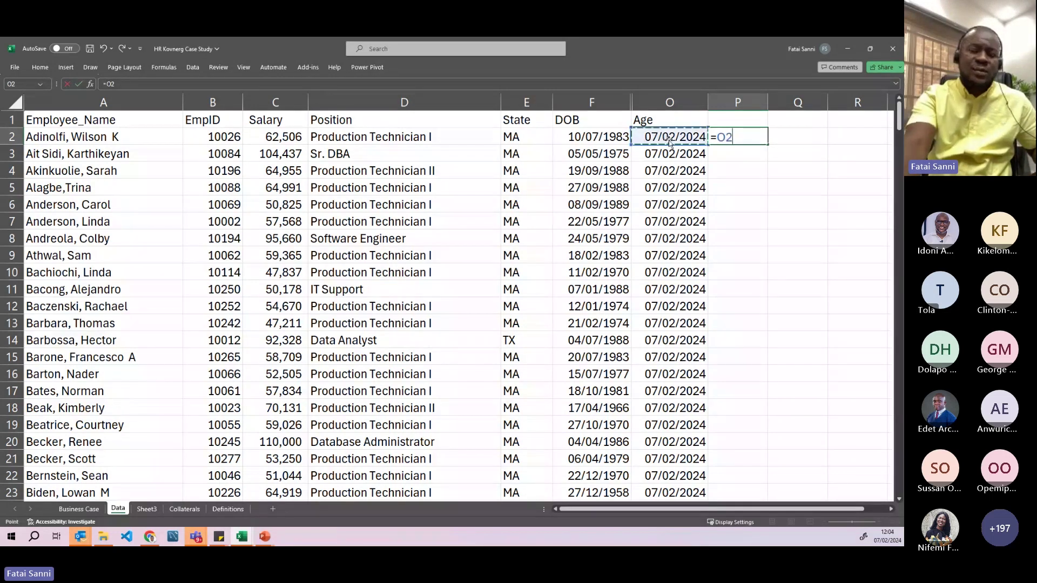
pyautogui.write('-')
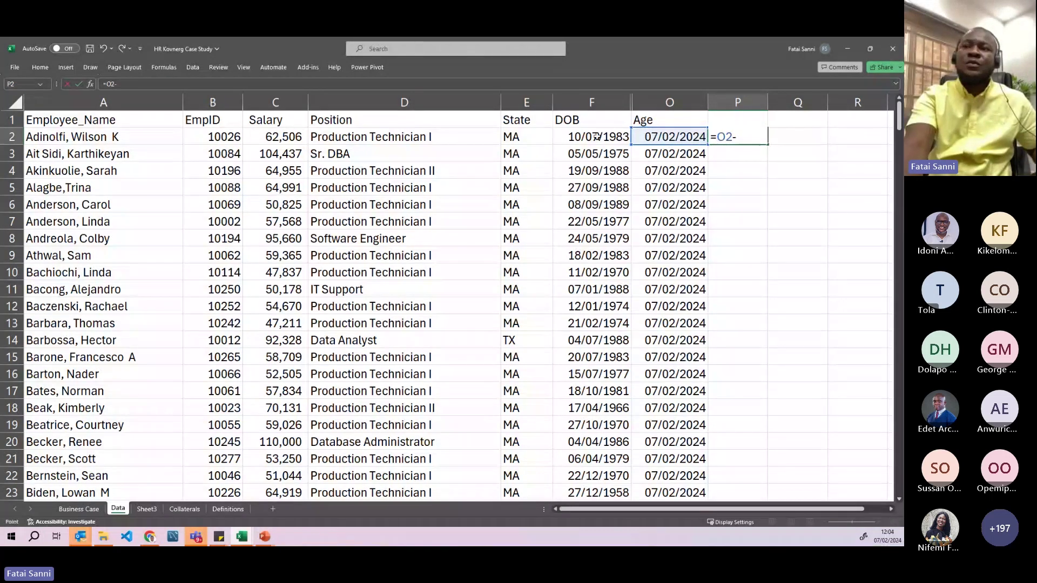
pyautogui.click(596, 136)
pyautogui.press('Return')
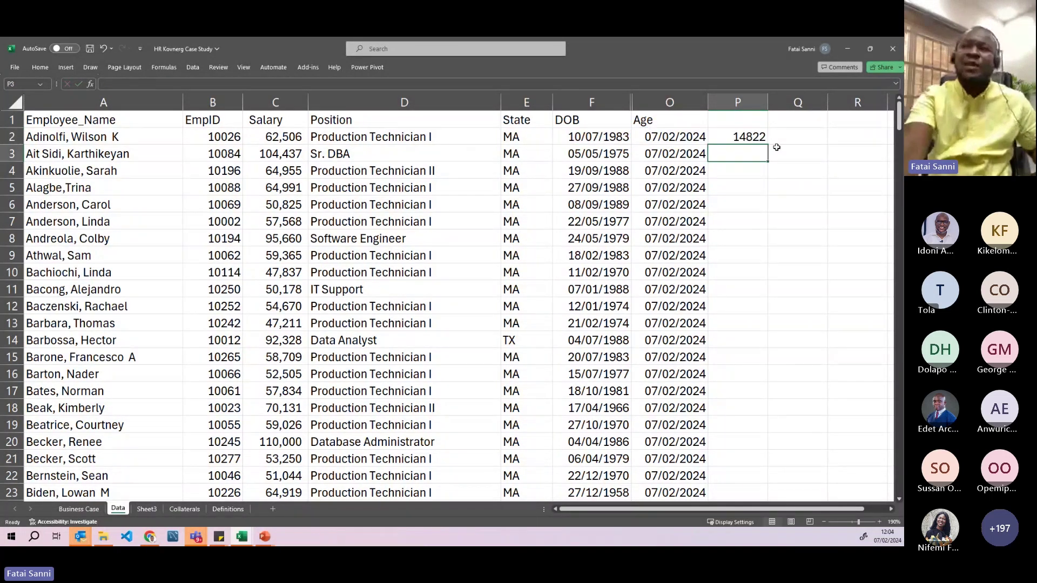
pyautogui.doubleClick(745, 136)
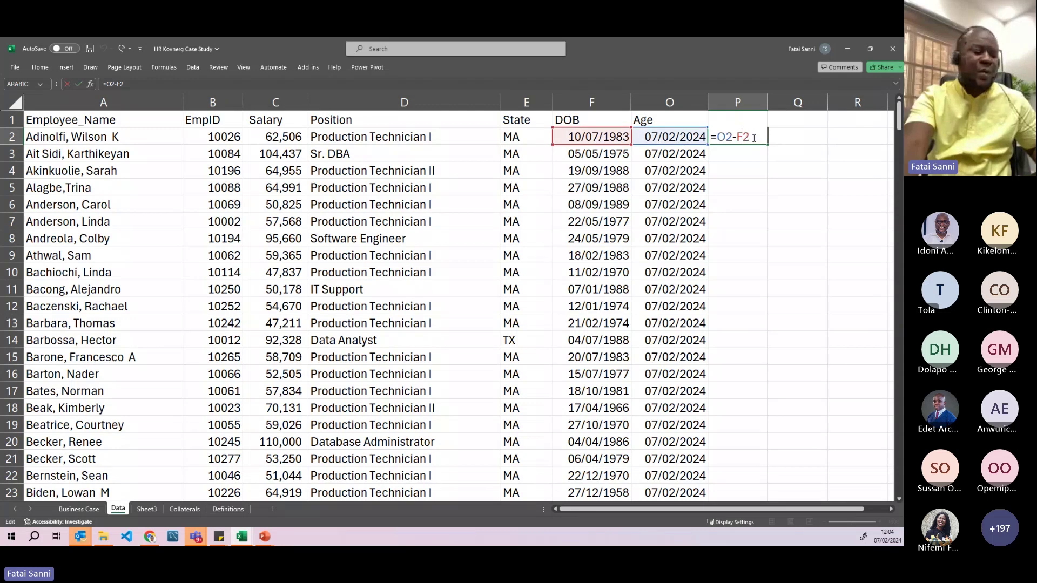
pyautogui.press('Escape')
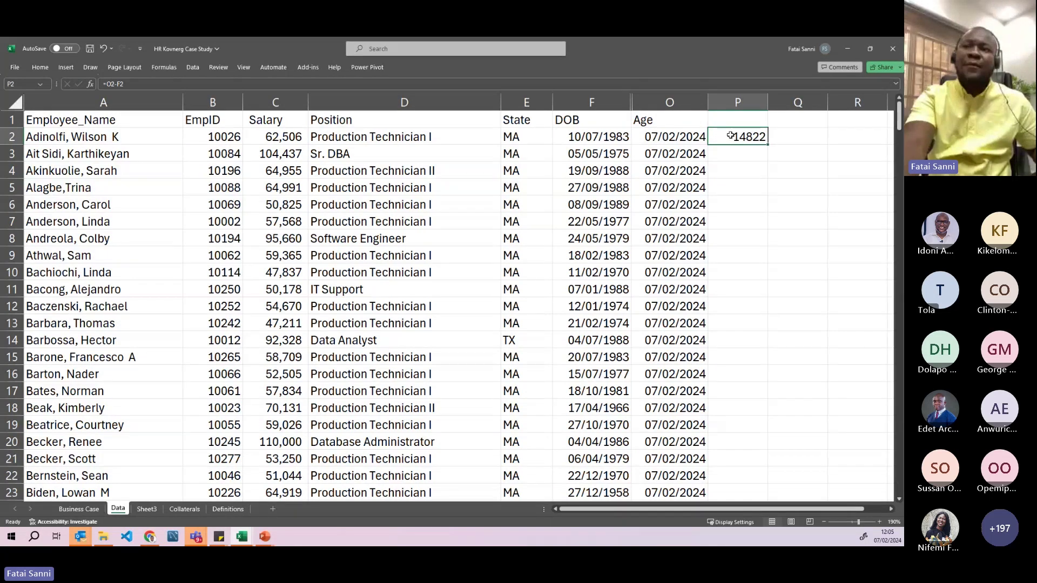
pyautogui.doubleClick(730, 136)
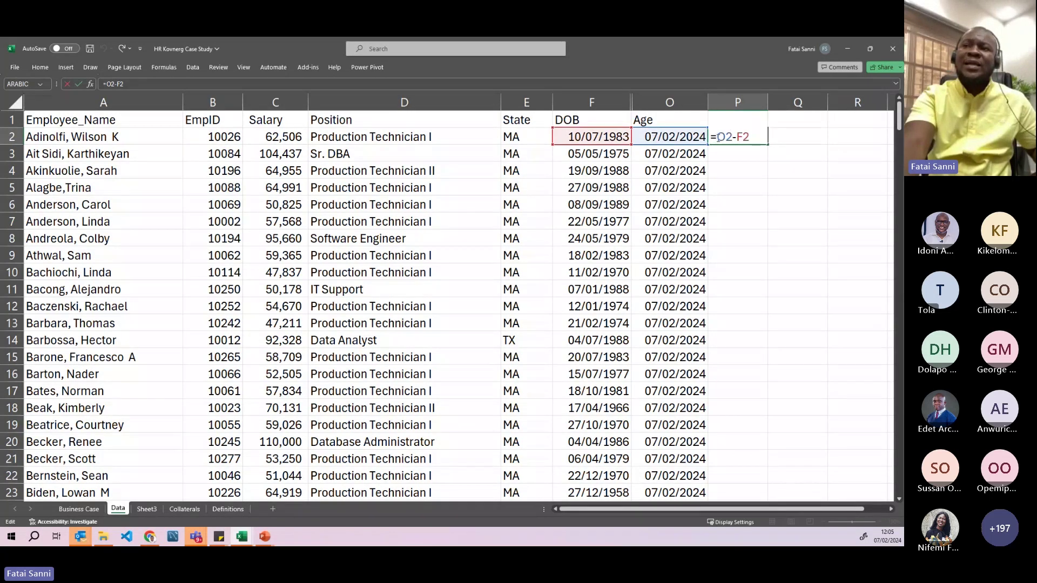
pyautogui.press('Return')
pyautogui.click(789, 139)
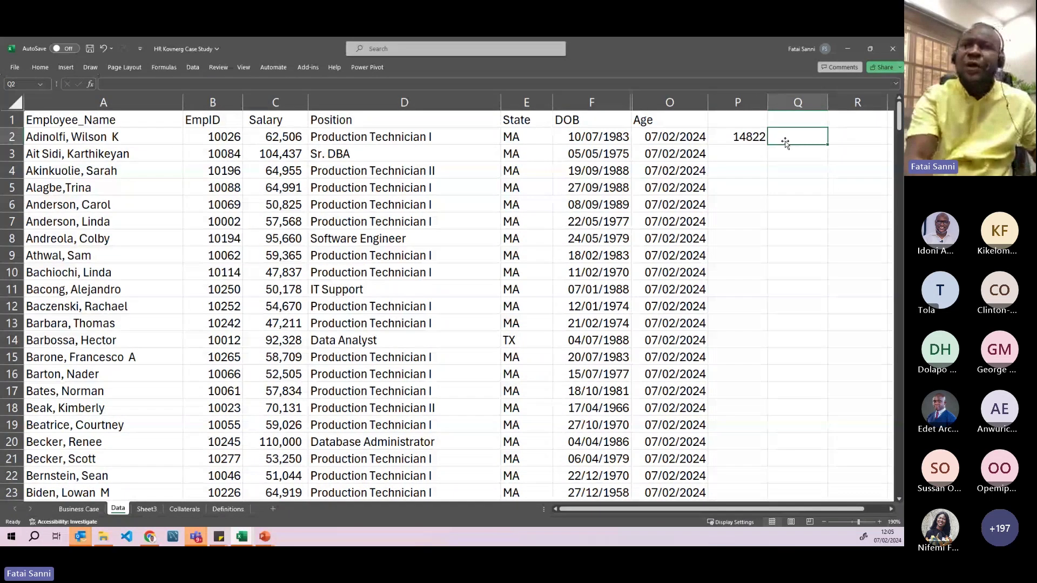
# - Enter =P2/365.25 in Q2, converting 14822 days into 40.58042 years
pyautogui.write('=')
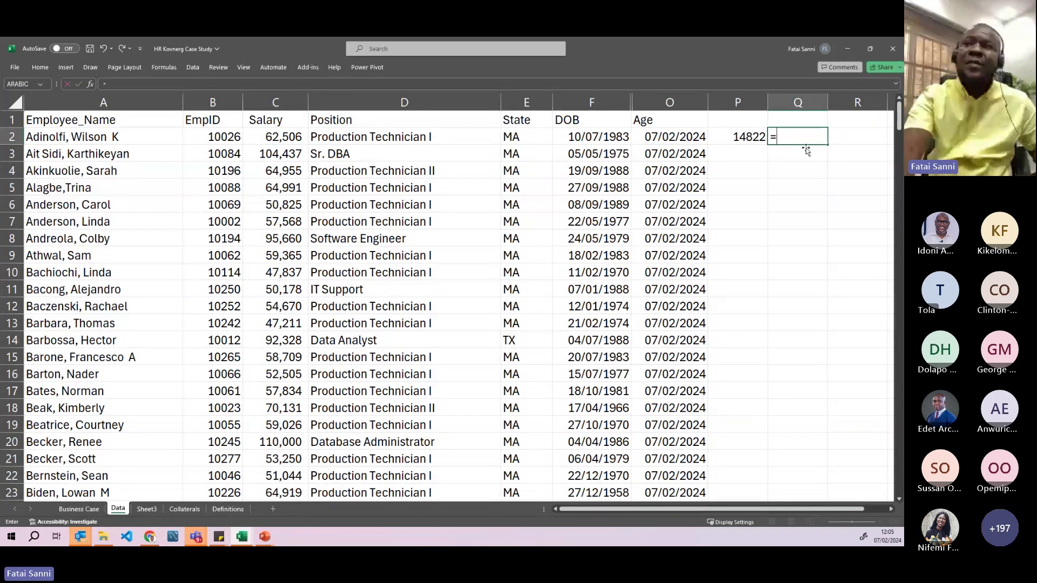
pyautogui.click(746, 137)
pyautogui.write('/365')
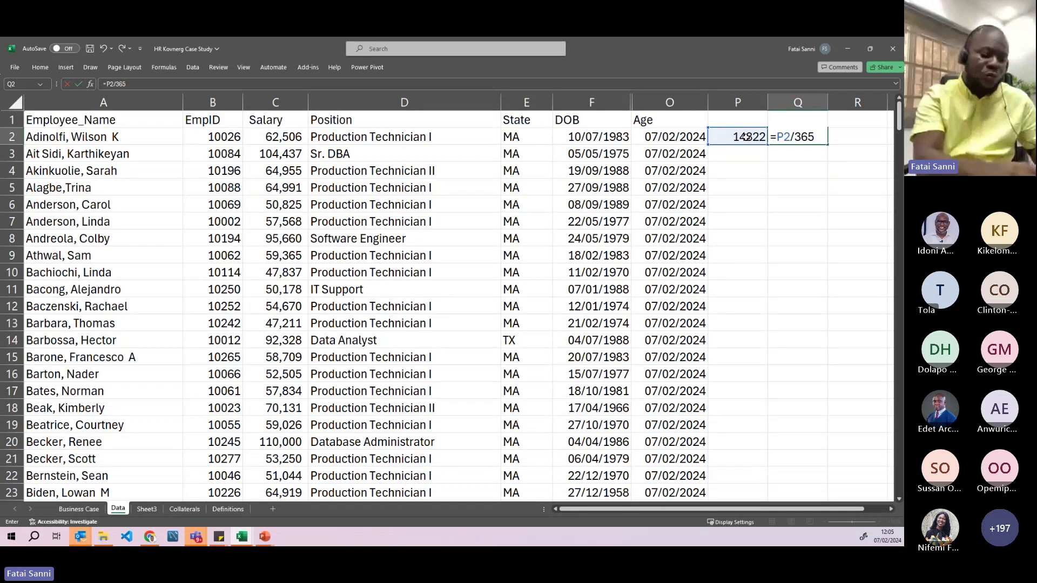
pyautogui.write('.25')
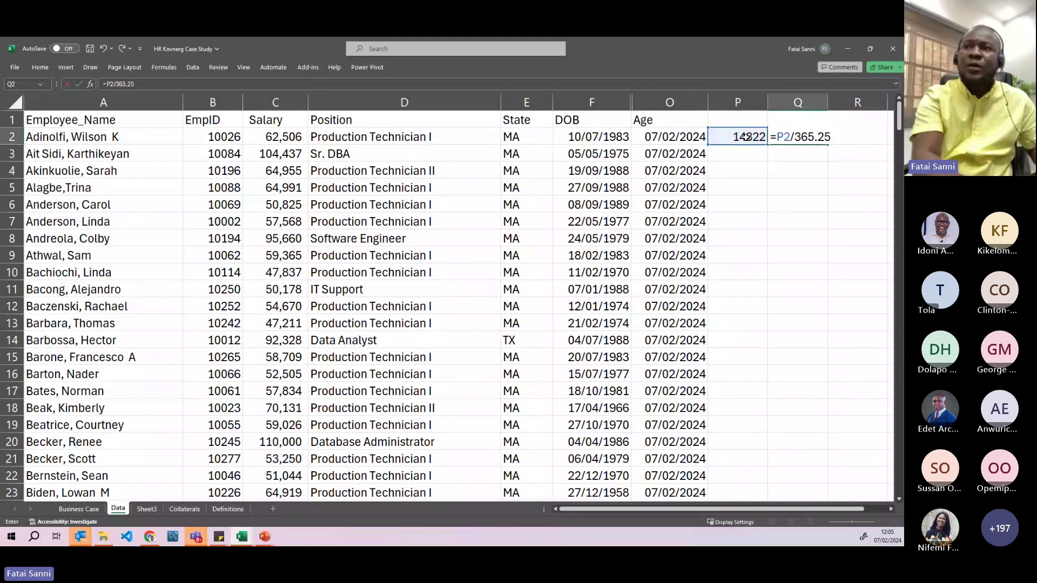
pyautogui.press('Return')
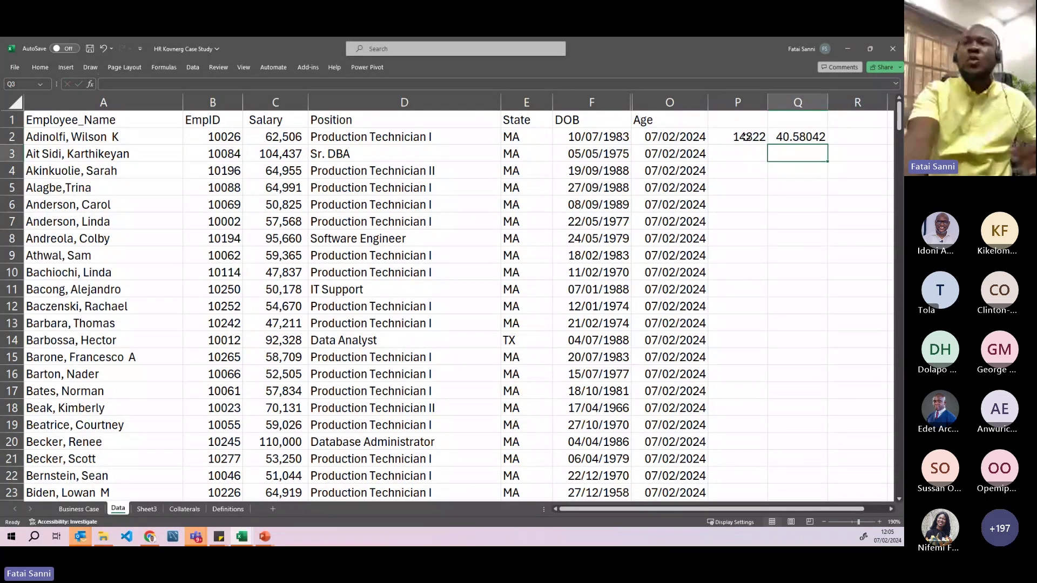
pyautogui.click(790, 142)
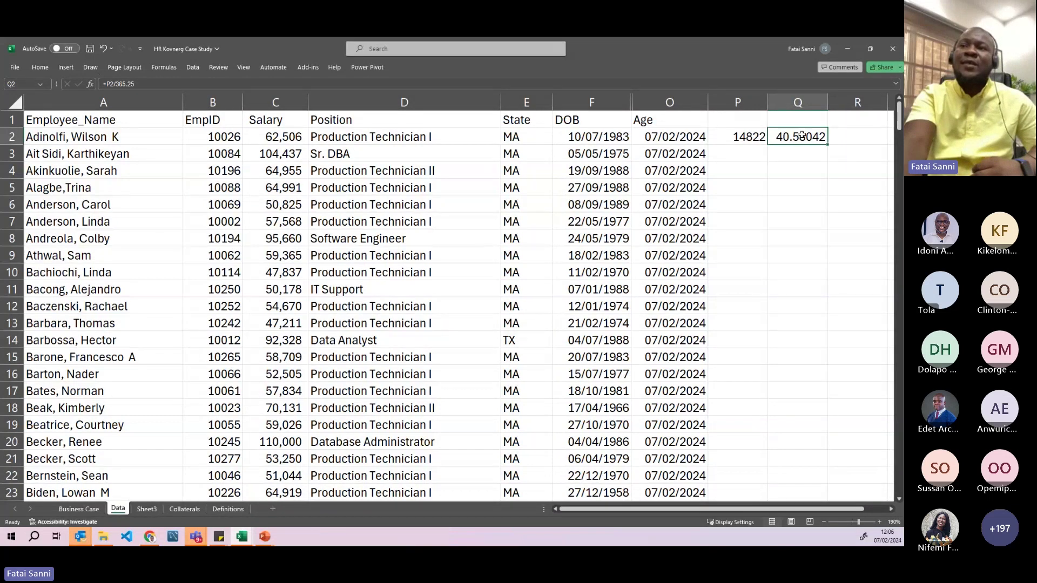
pyautogui.doubleClick(801, 136)
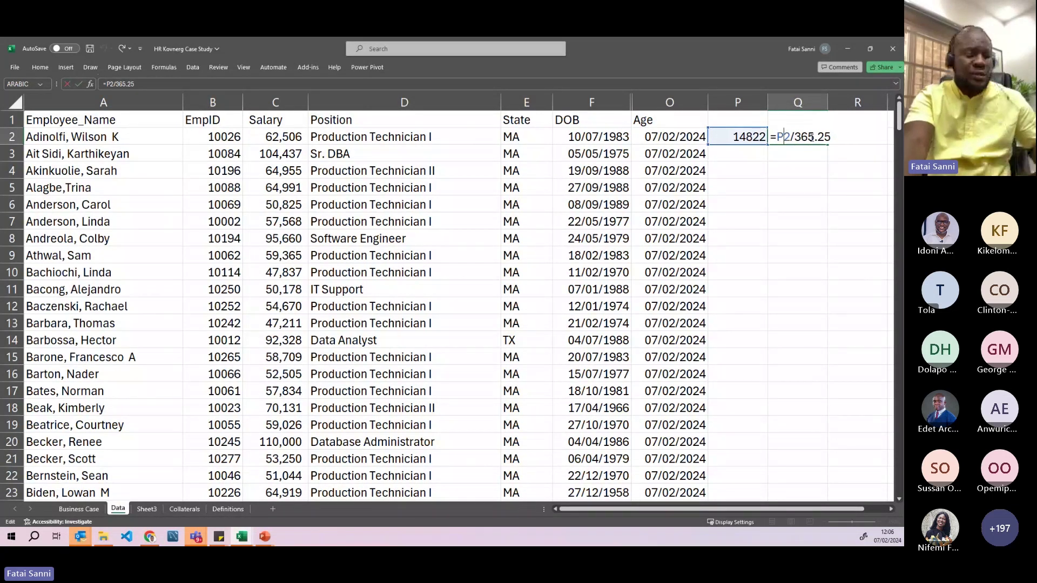
pyautogui.hotkey('ctrl', 'Return')
# - Enter =INT(Q2) in R2 to round 40.58042 years down to an age of 40
pyautogui.click(838, 138)
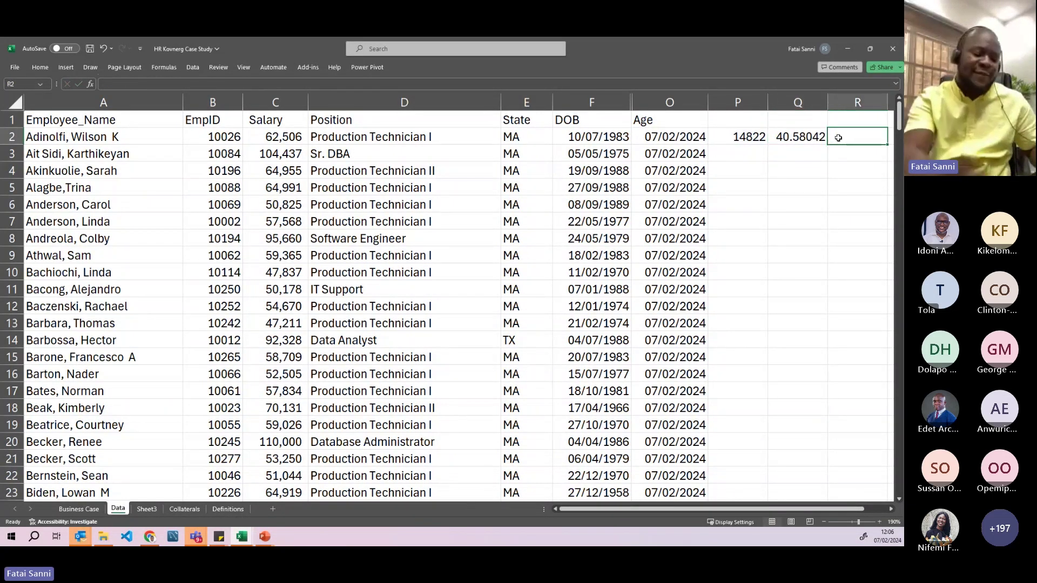
pyautogui.write('=')
pyautogui.press('BackSpace')
pyautogui.write('=')
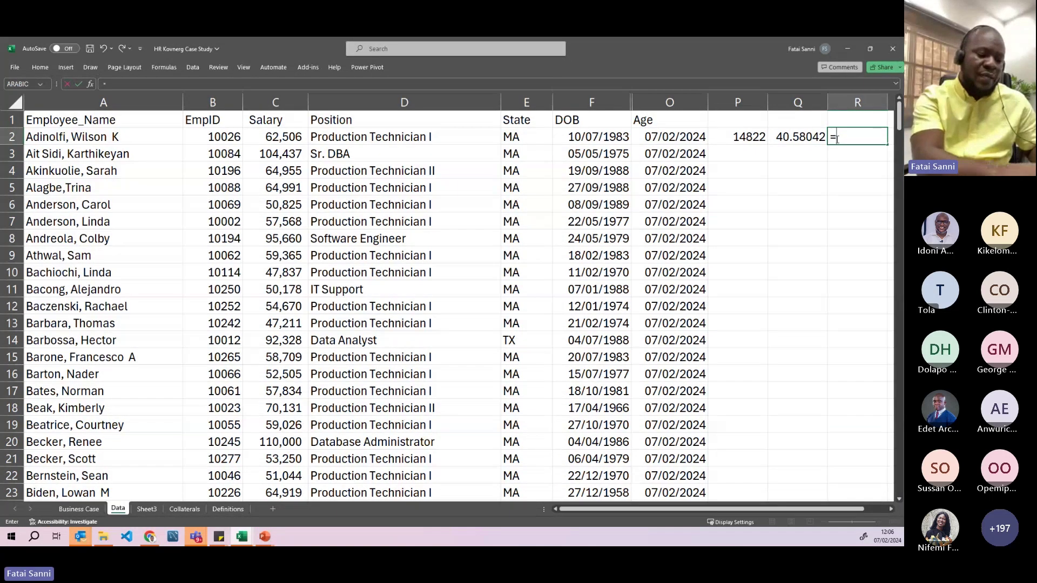
pyautogui.write('int')
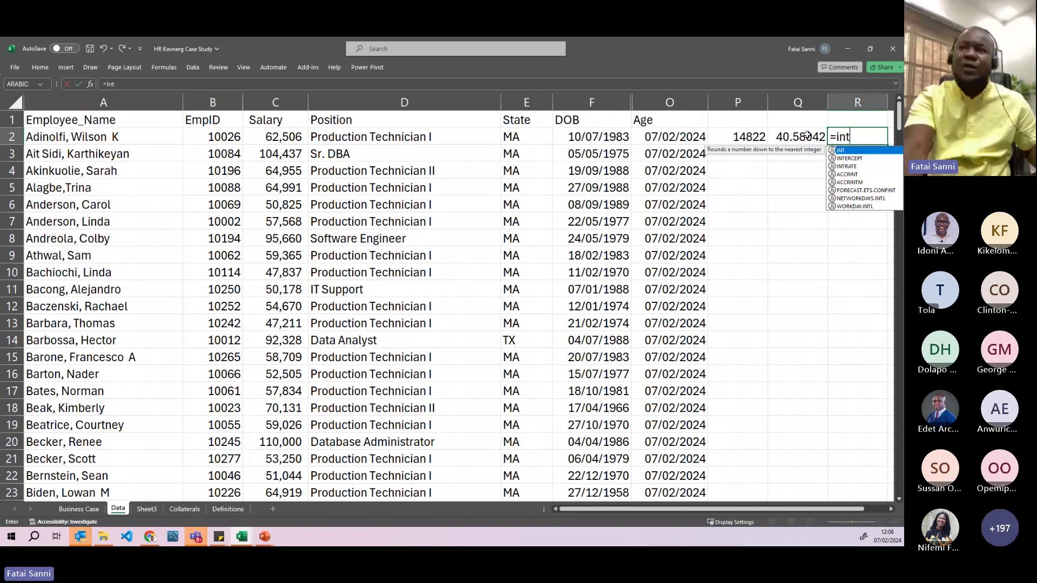
pyautogui.press('Tab')
pyautogui.click(808, 135)
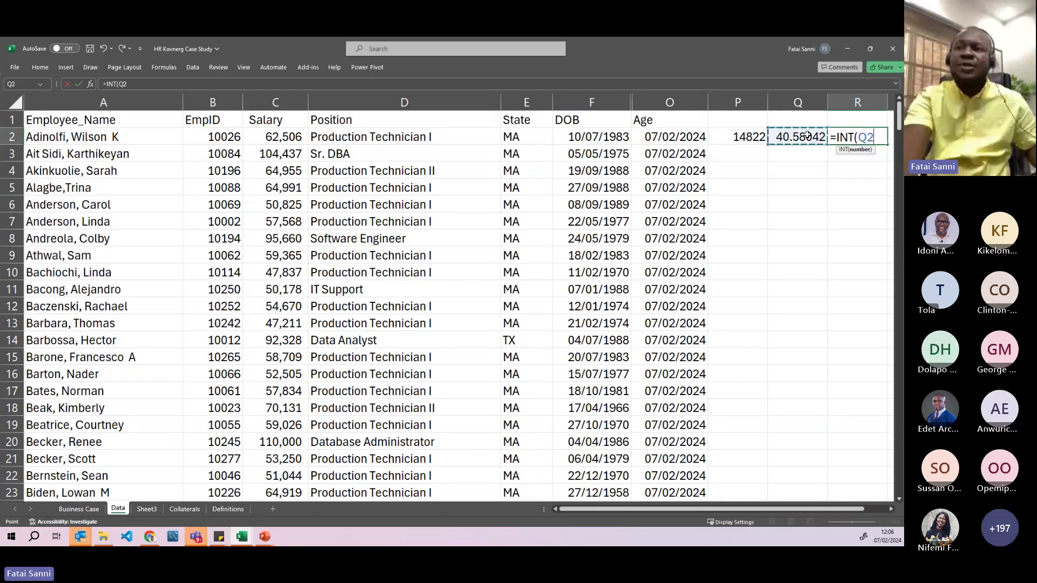
pyautogui.press('Return')
pyautogui.hscroll(1, 767, 381)
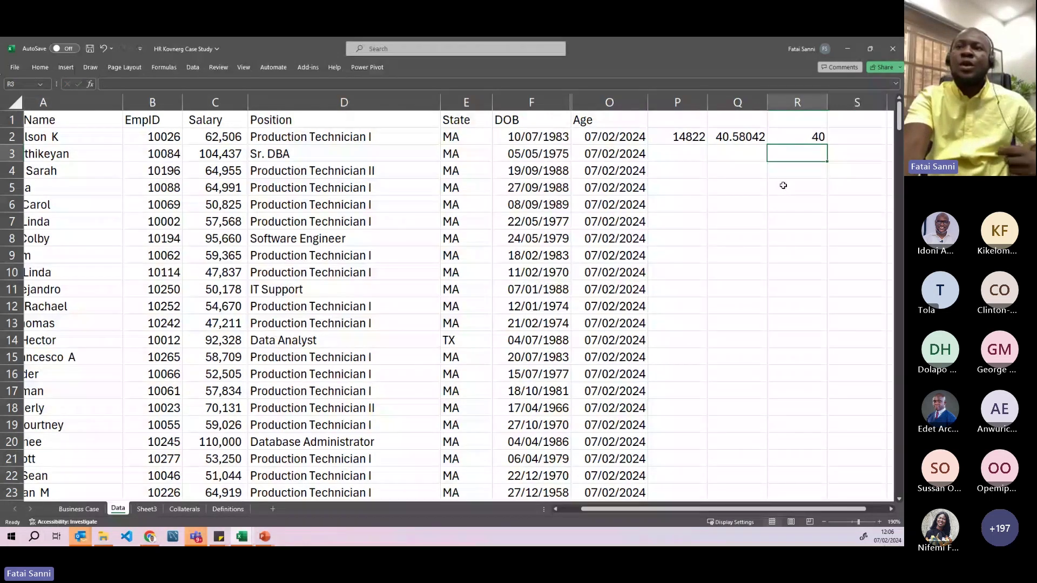
pyautogui.click(606, 139)
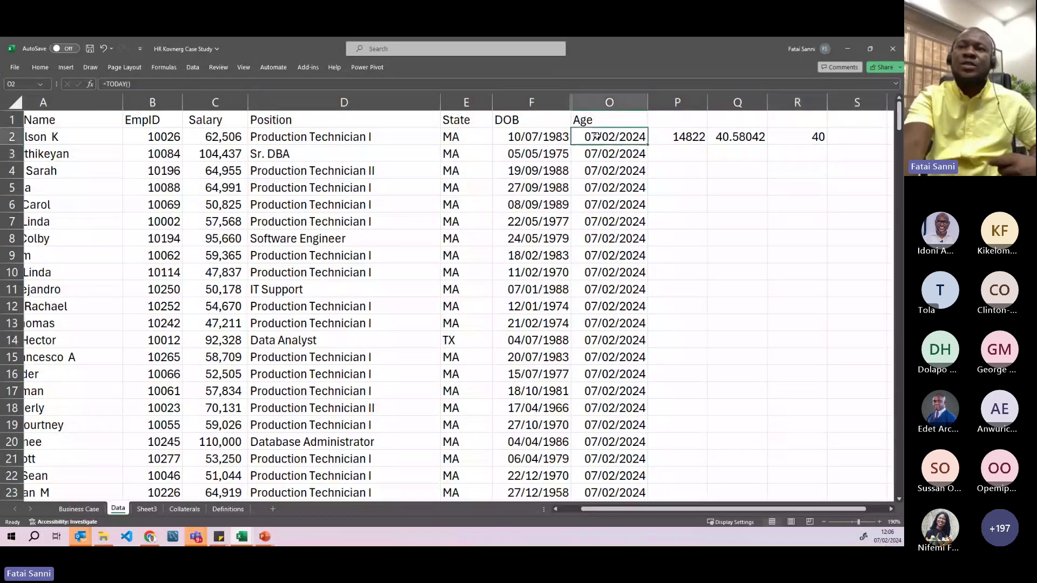
pyautogui.click(677, 137)
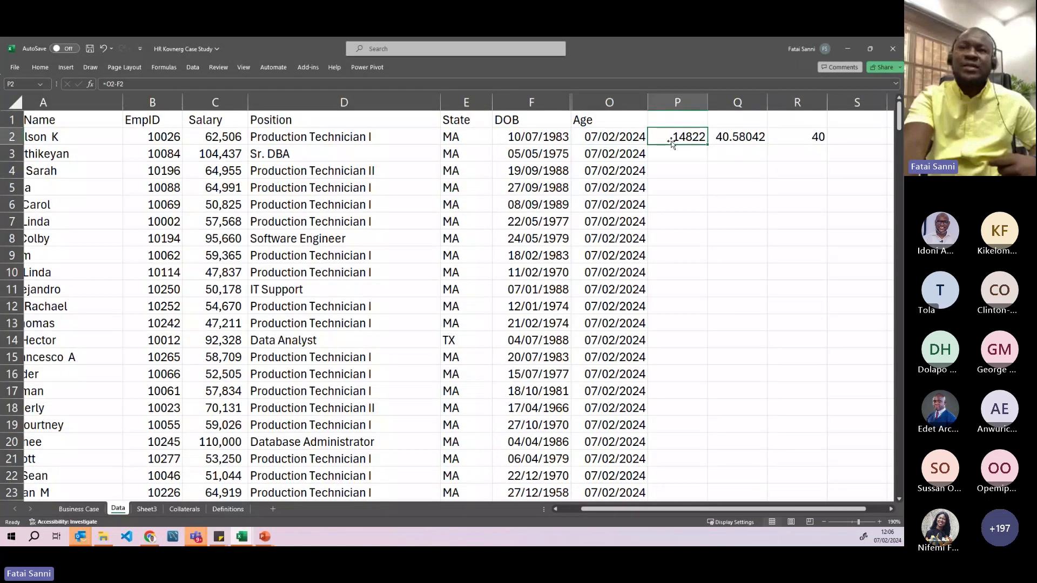
pyautogui.click(734, 137)
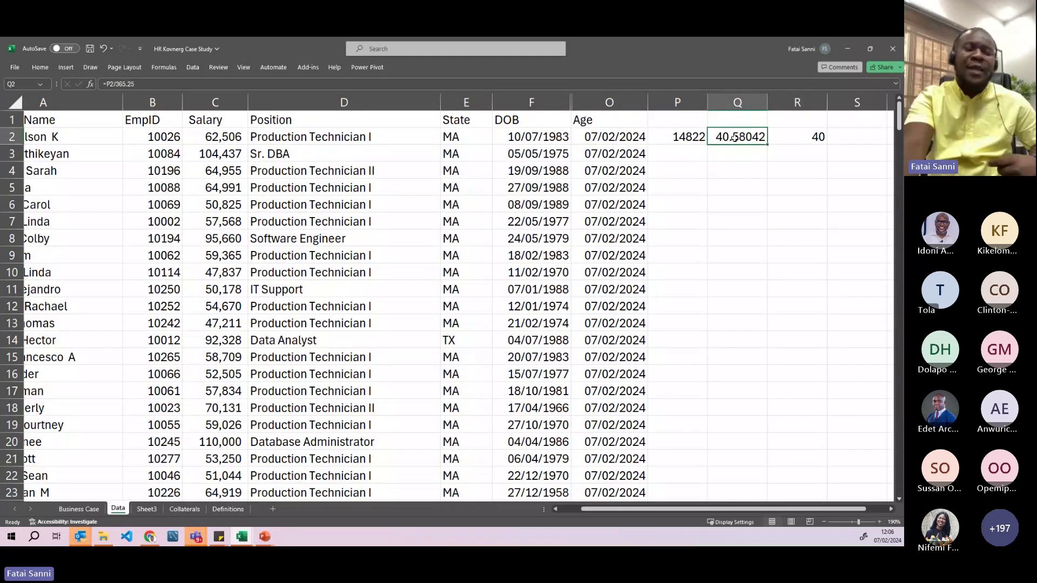
pyautogui.click(807, 137)
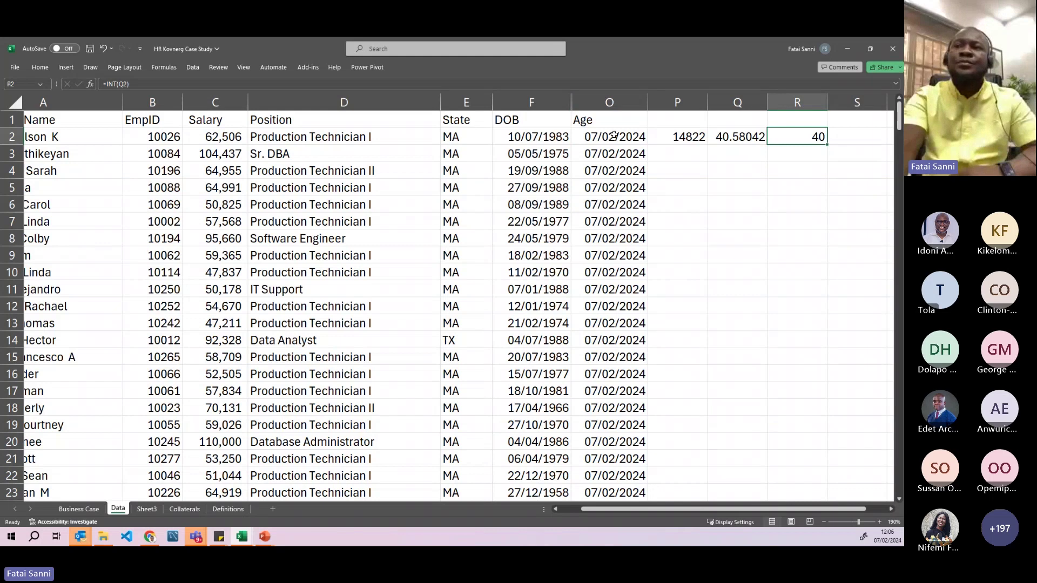
pyautogui.moveTo(614, 135); pyautogui.dragTo(790, 142)
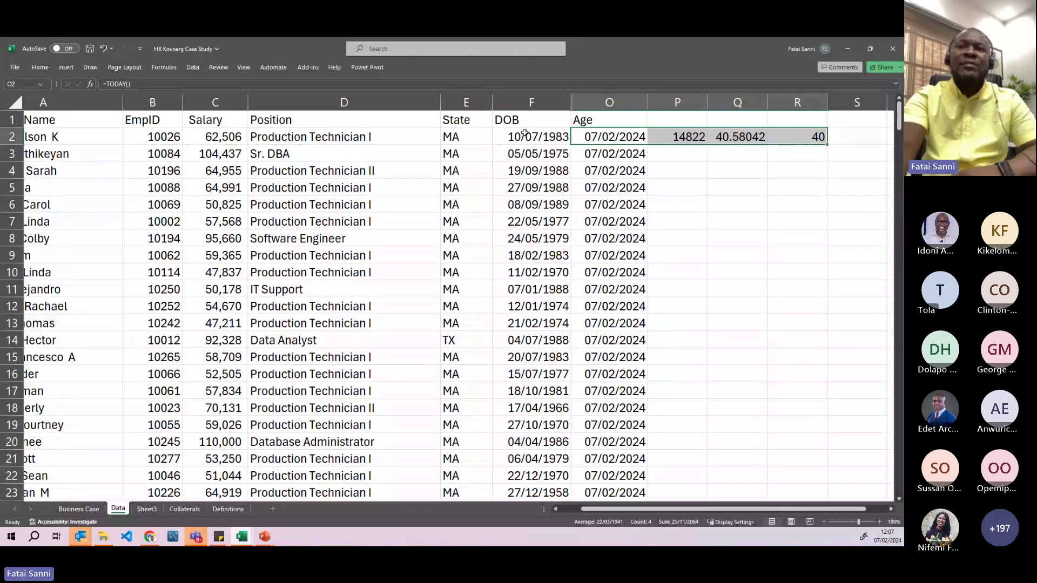
pyautogui.click(530, 104)
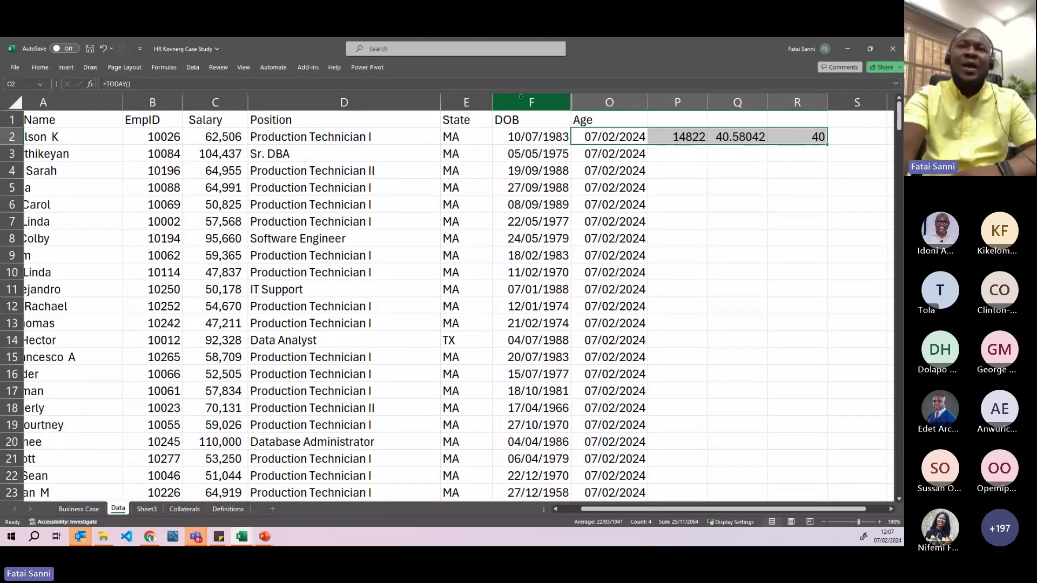
pyautogui.click(522, 100)
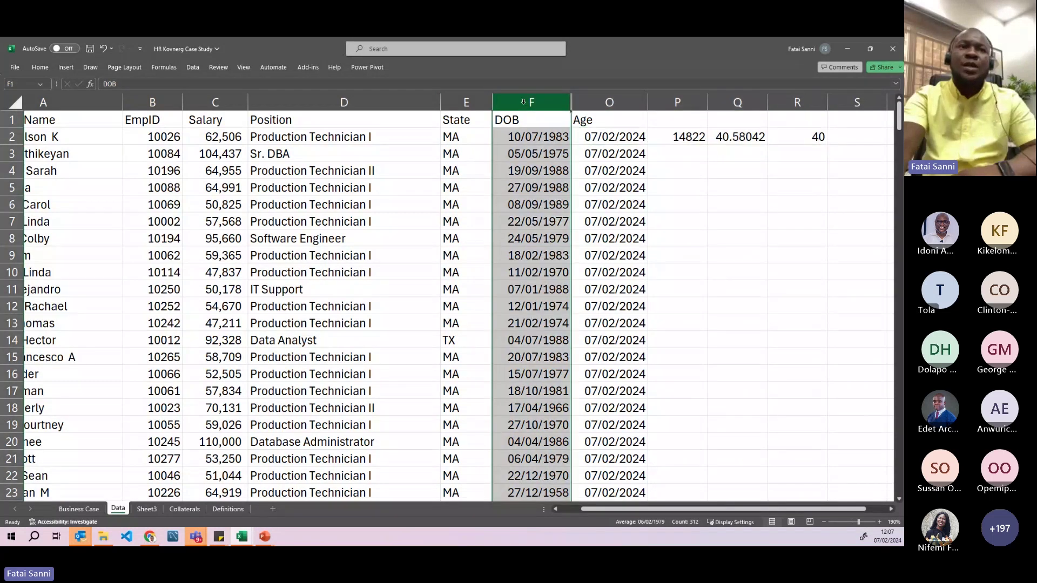
pyautogui.click(40, 67)
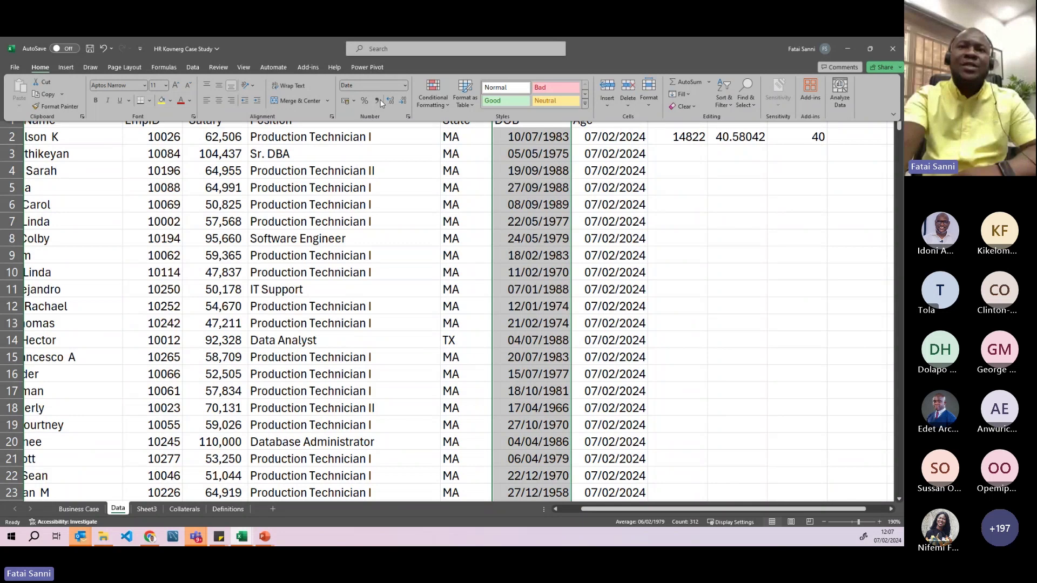
pyautogui.click(406, 87)
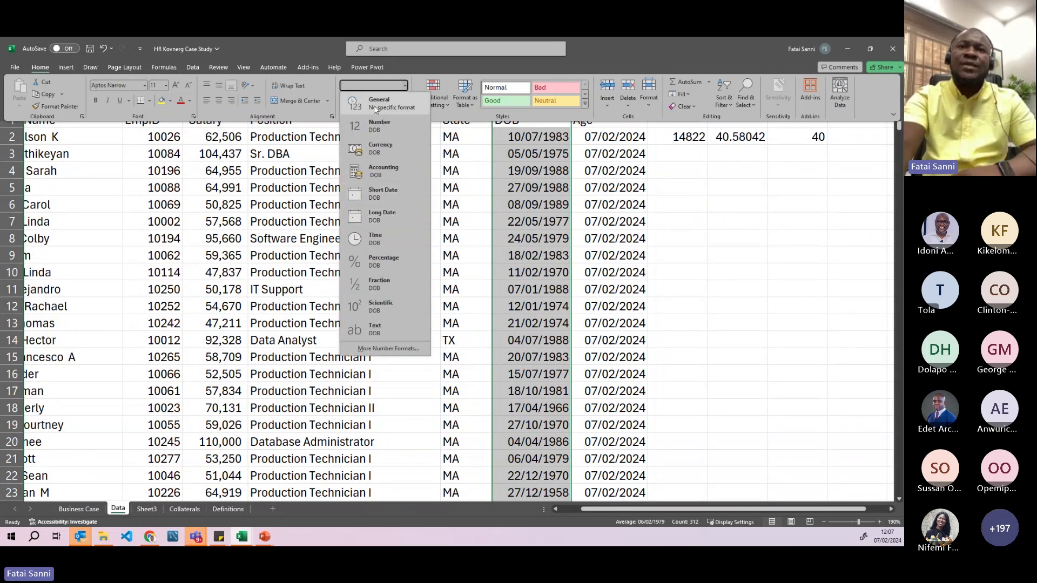
pyautogui.click(376, 105)
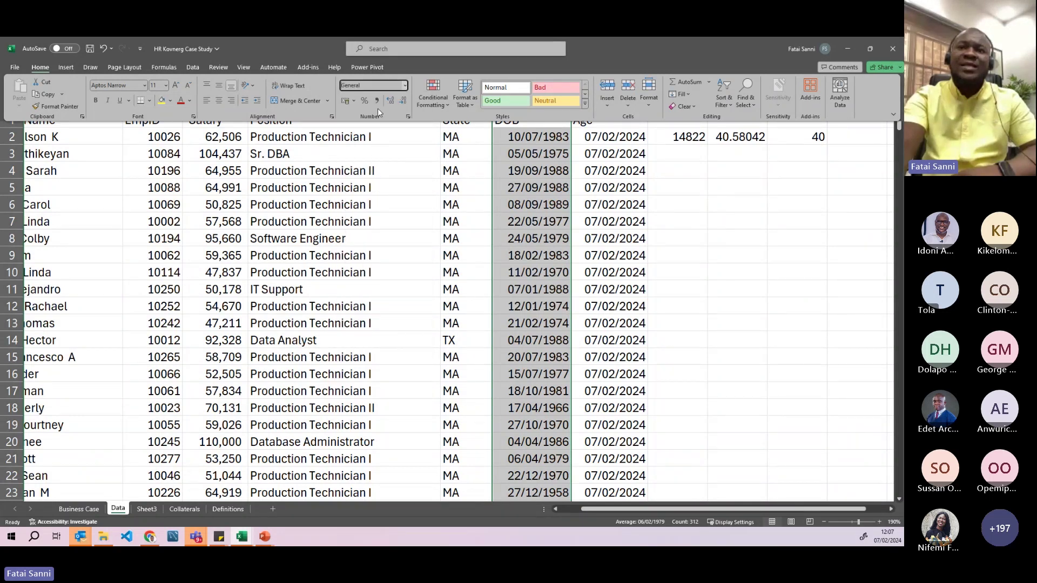
pyautogui.click(405, 86)
pyautogui.click(381, 190)
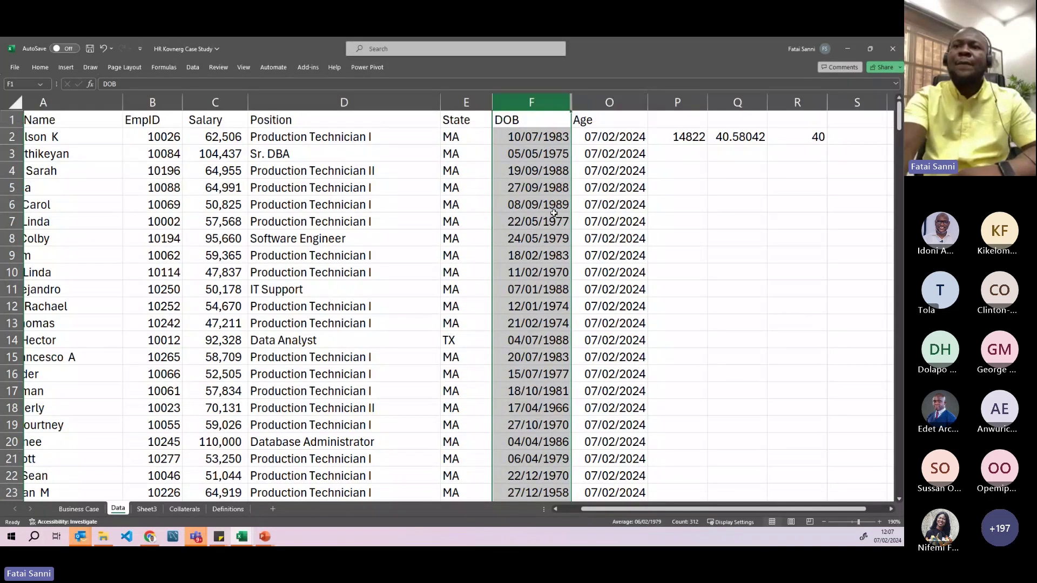
pyautogui.click(738, 168)
# - Clear the age calculations in columns O to R down to the last row
pyautogui.moveTo(611, 137); pyautogui.dragTo(808, 136)
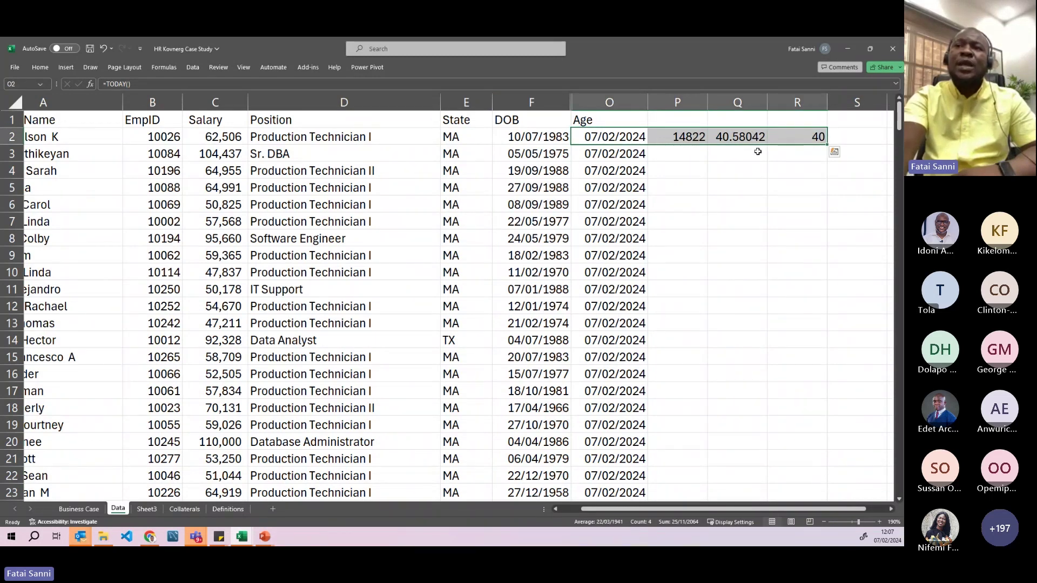
pyautogui.click(677, 137)
pyautogui.click(733, 136)
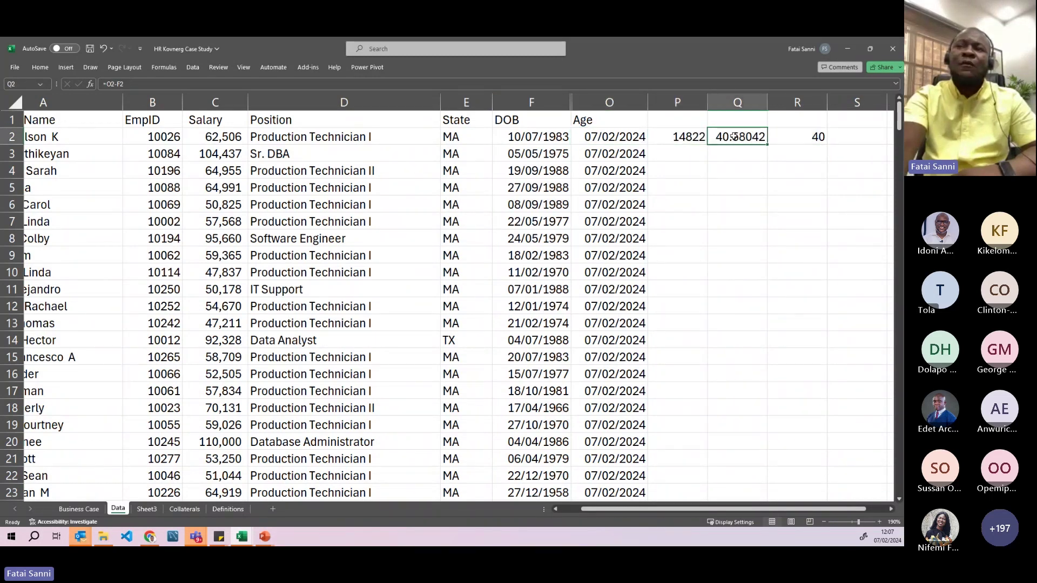
pyautogui.click(801, 137)
pyautogui.click(603, 139)
pyautogui.moveTo(642, 144); pyautogui.dragTo(797, 150)
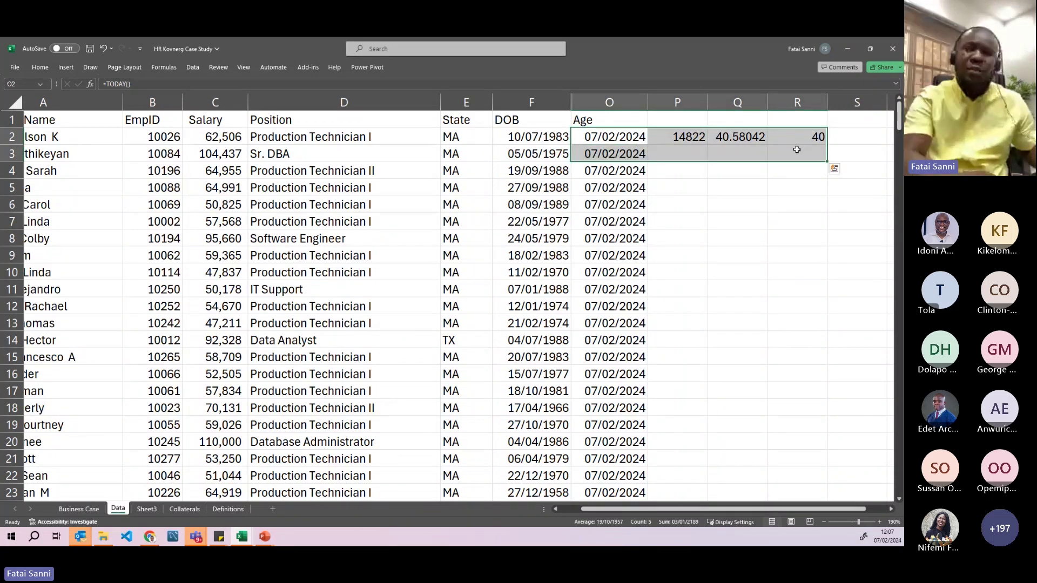
pyautogui.hotkey('ctrl', 'shift', 'Down')
pyautogui.press('Delete')
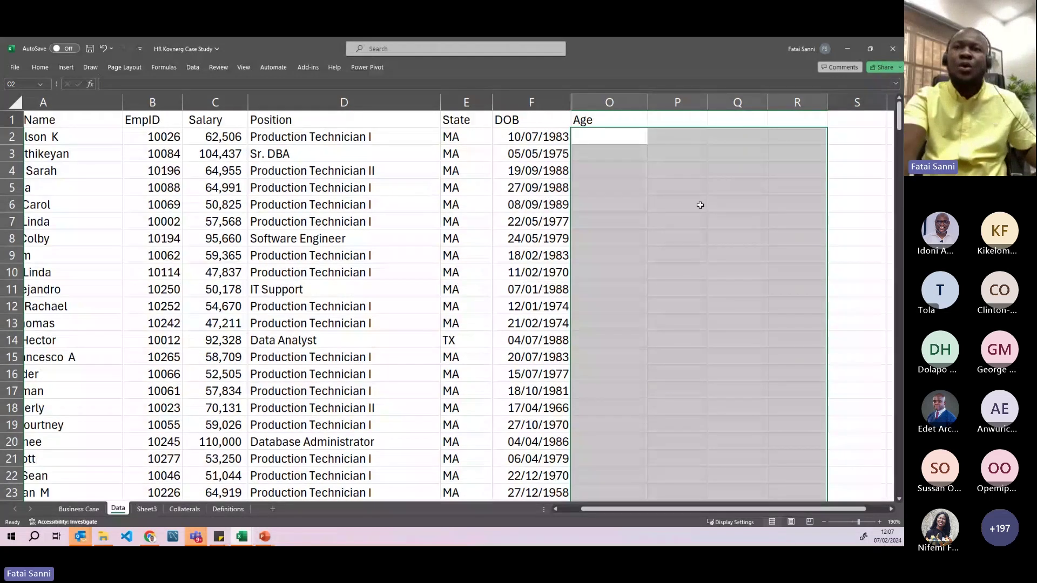
pyautogui.click(611, 189)
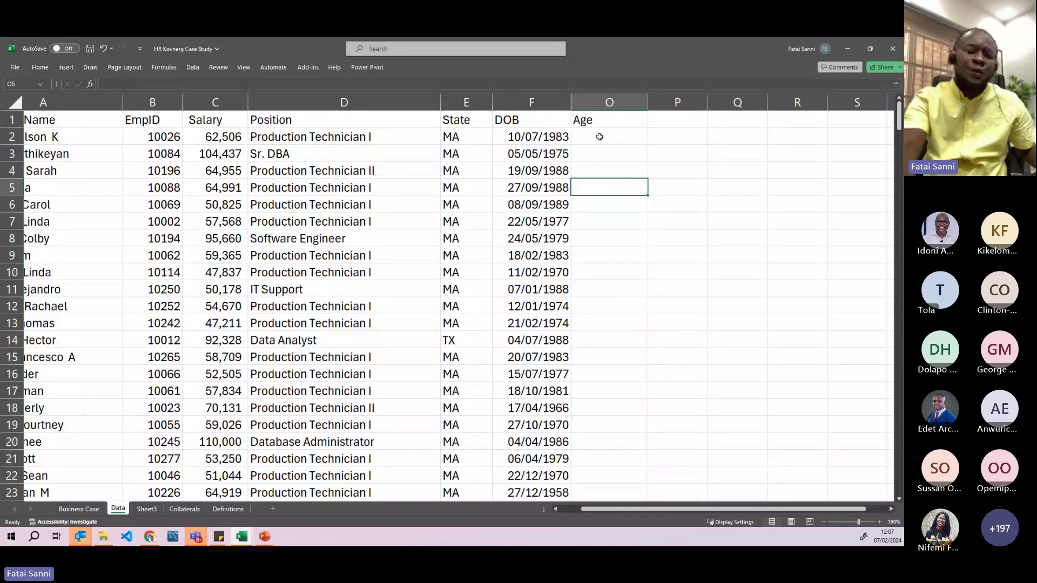
# - Begin a DATEDIF formula in O2, then delete the function name again
pyautogui.click(599, 136)
pyautogui.write('=dae')
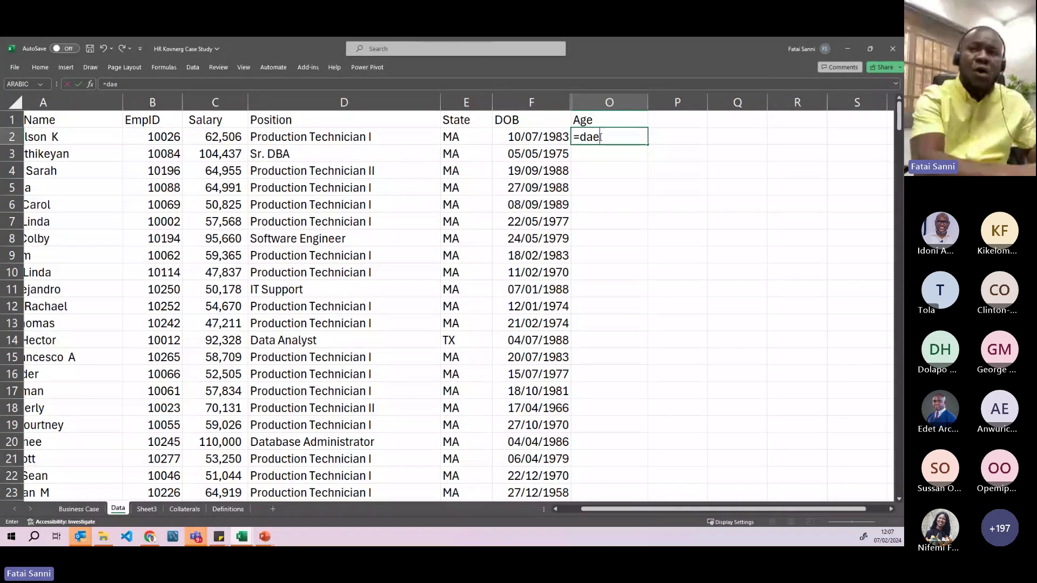
pyautogui.press('BackSpace')
pyautogui.write('te')
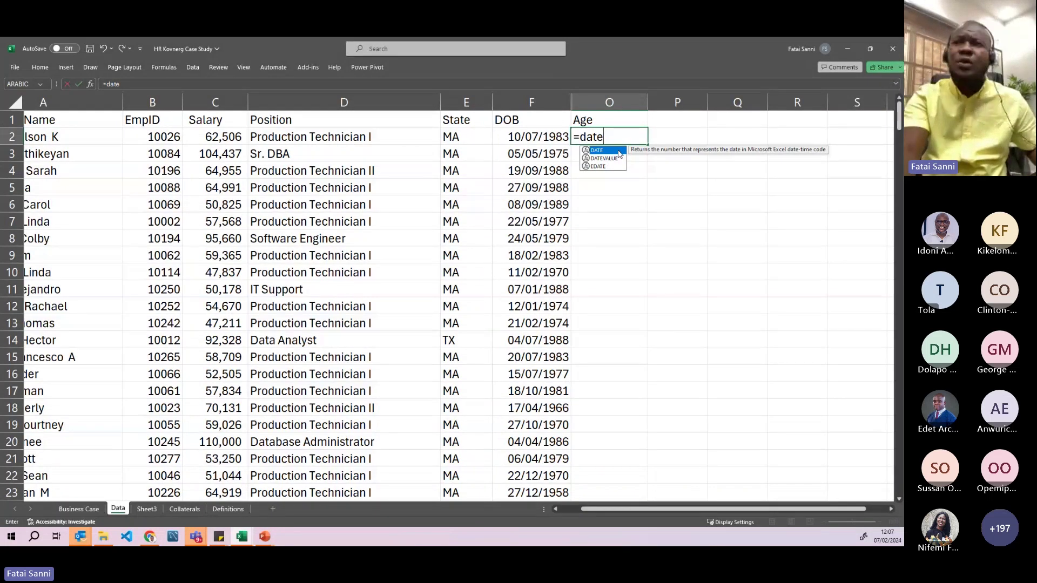
pyautogui.click(590, 137)
pyautogui.moveTo(590, 137); pyautogui.dragTo(638, 136)
pyautogui.click(607, 137)
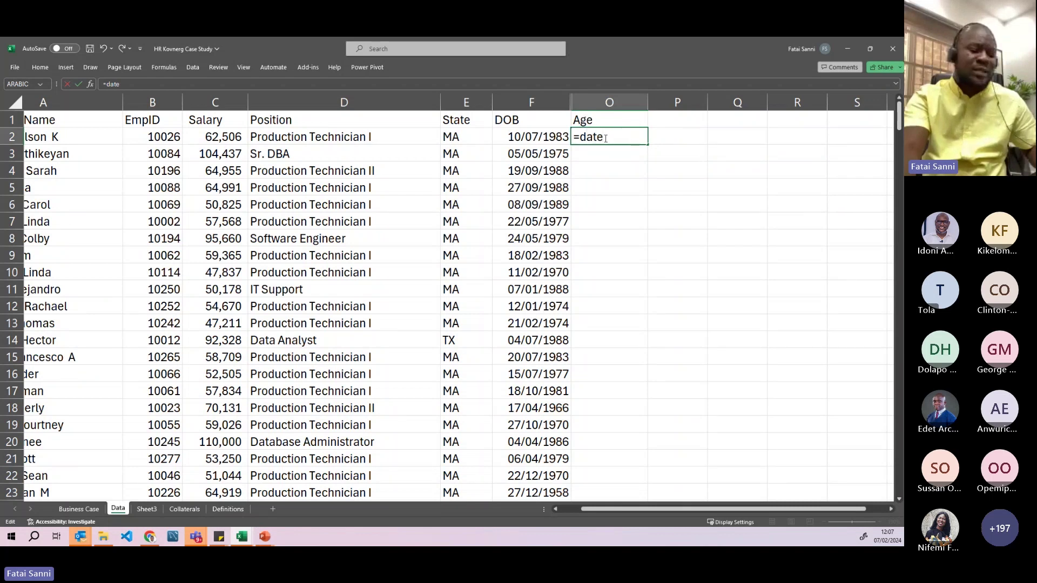
pyautogui.write('i')
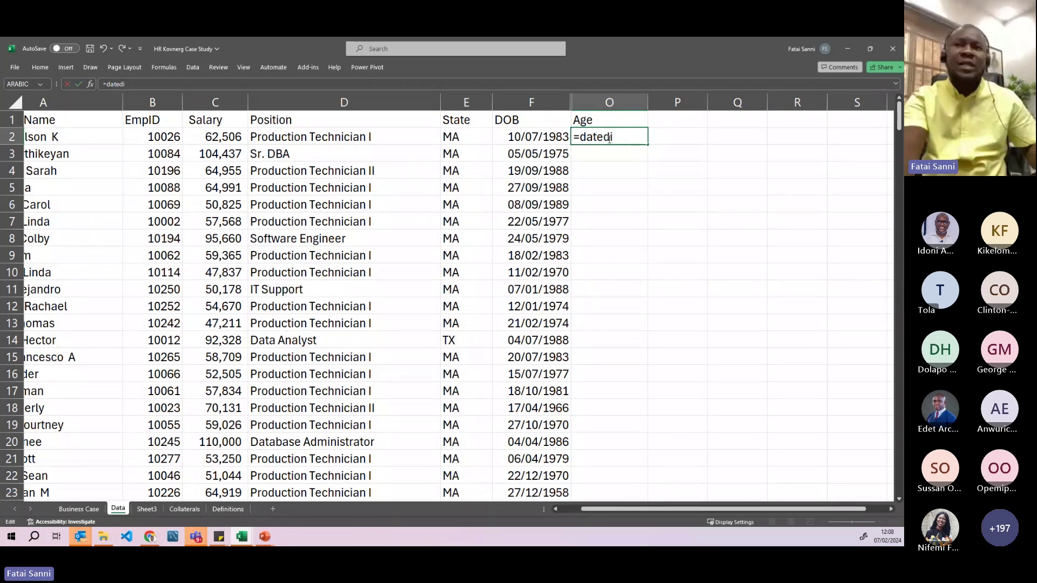
pyautogui.write('ff')
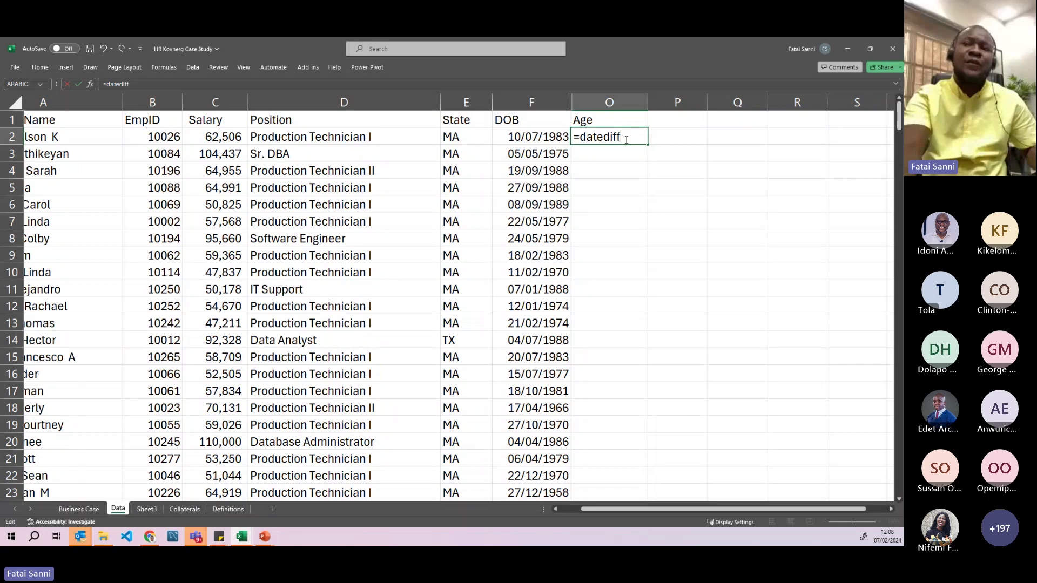
pyautogui.moveTo(625, 138); pyautogui.dragTo(582, 138)
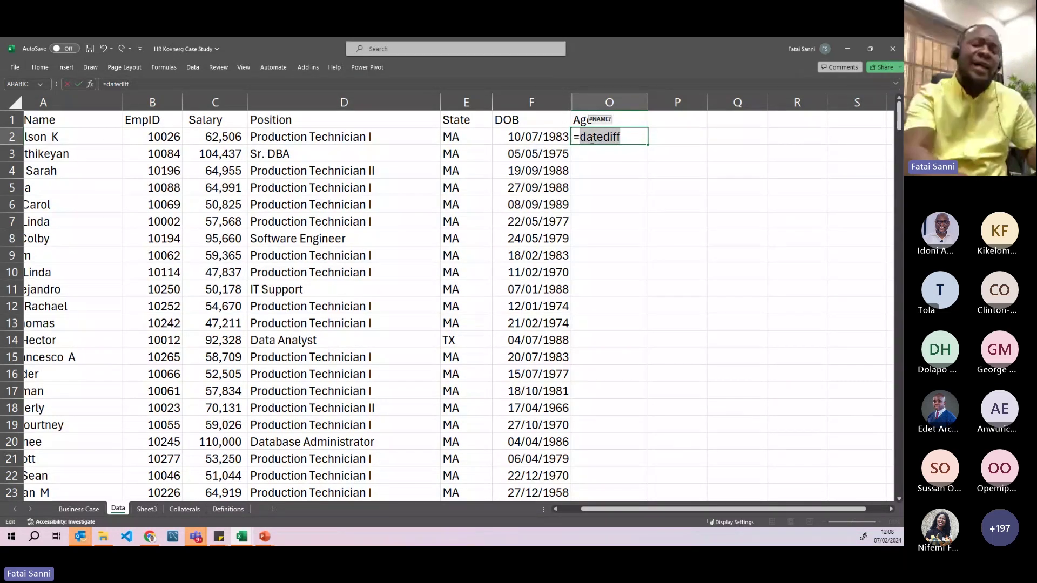
pyautogui.press('BackSpace')
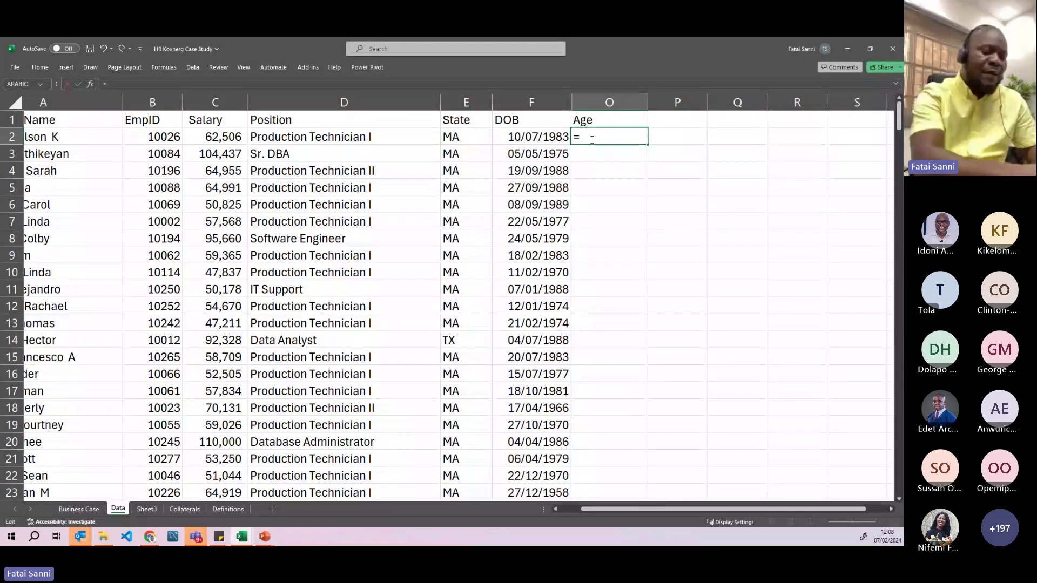
# - Start =YEARFRAC(F2, in O2 with the birth date in F2 as start date
pyautogui.write('year')
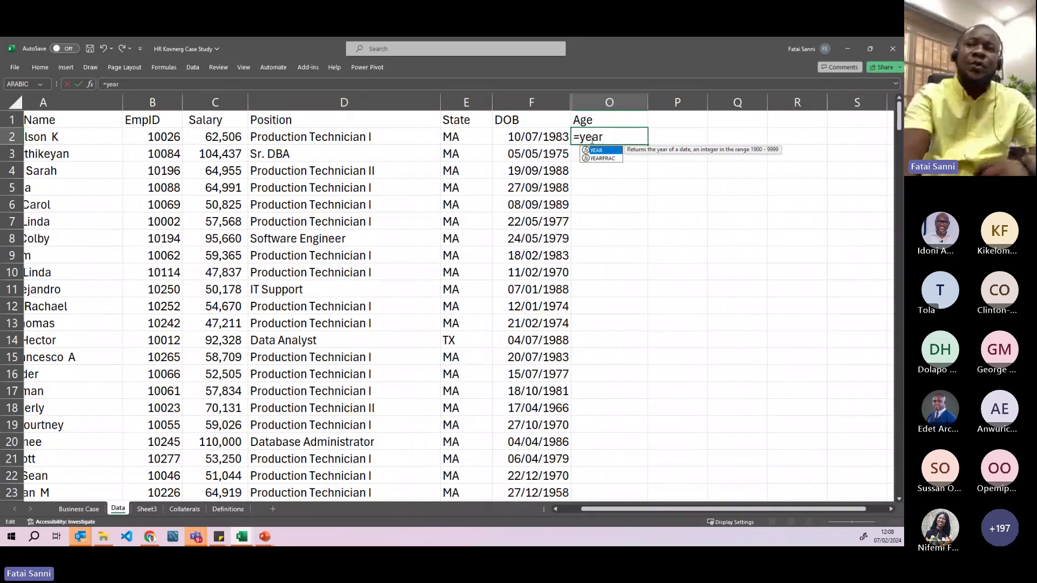
pyautogui.click(604, 158)
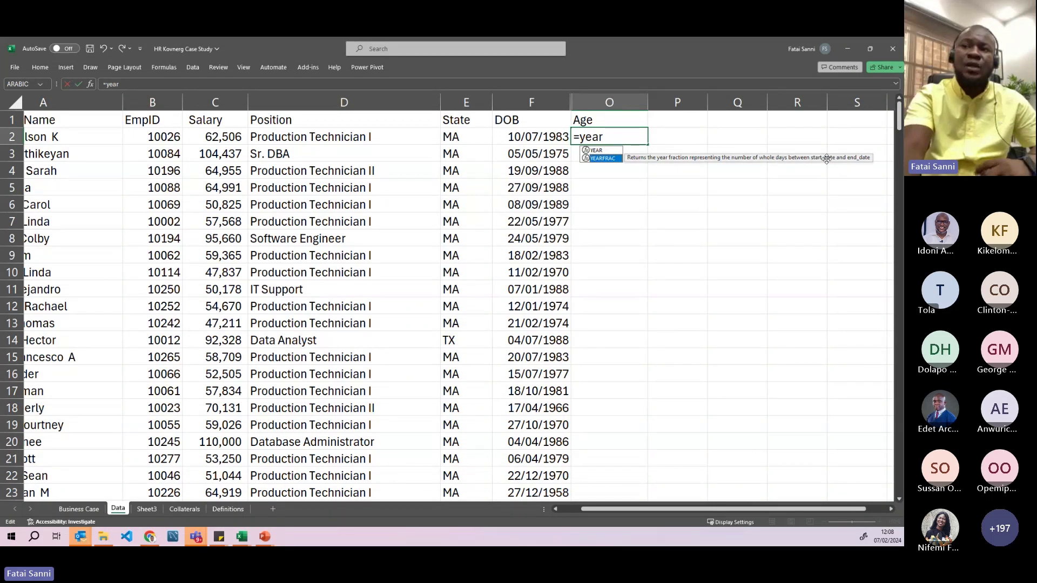
pyautogui.press('Tab')
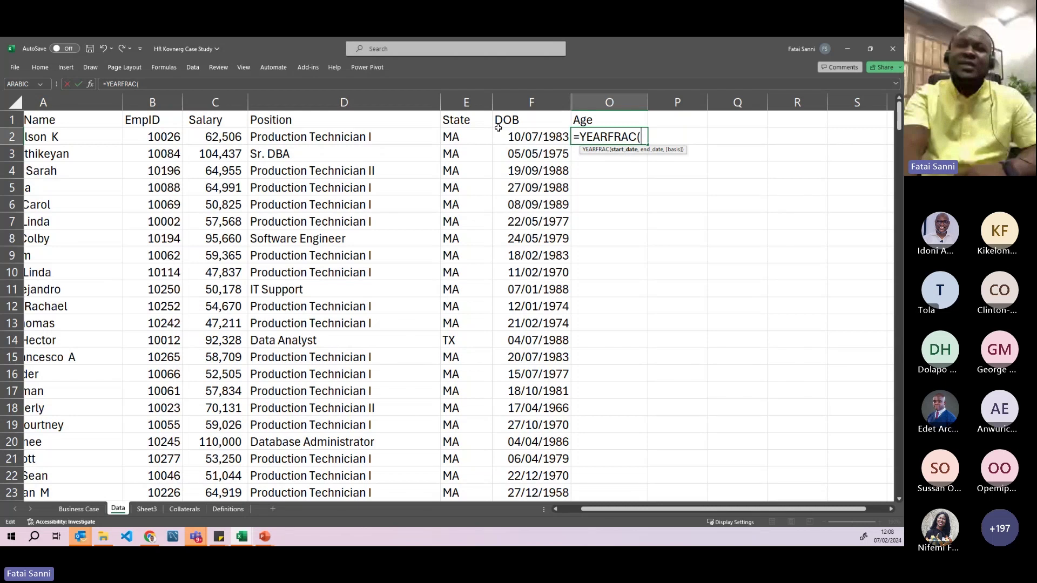
pyautogui.click(523, 140)
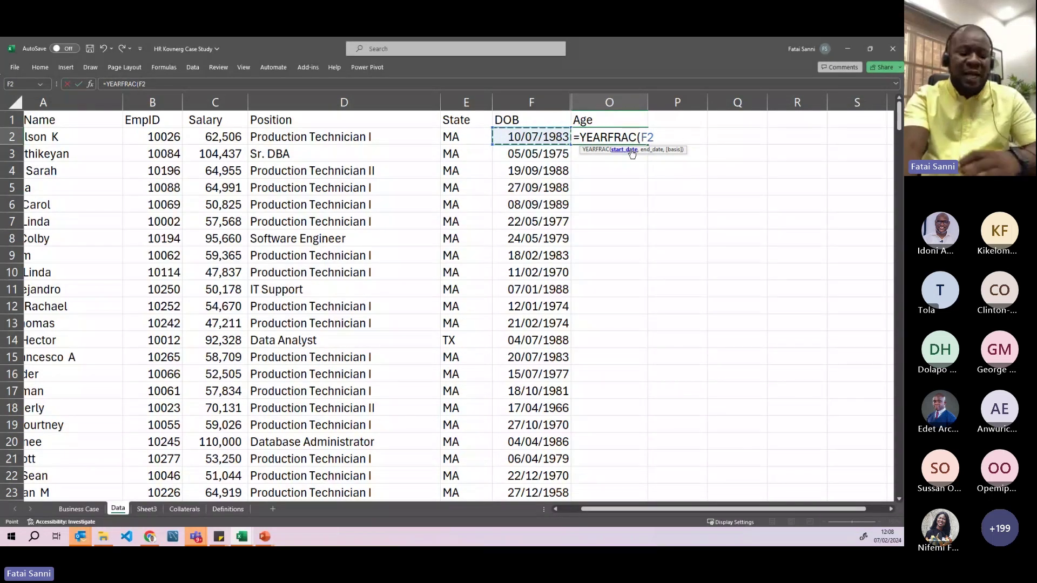
pyautogui.write(',')
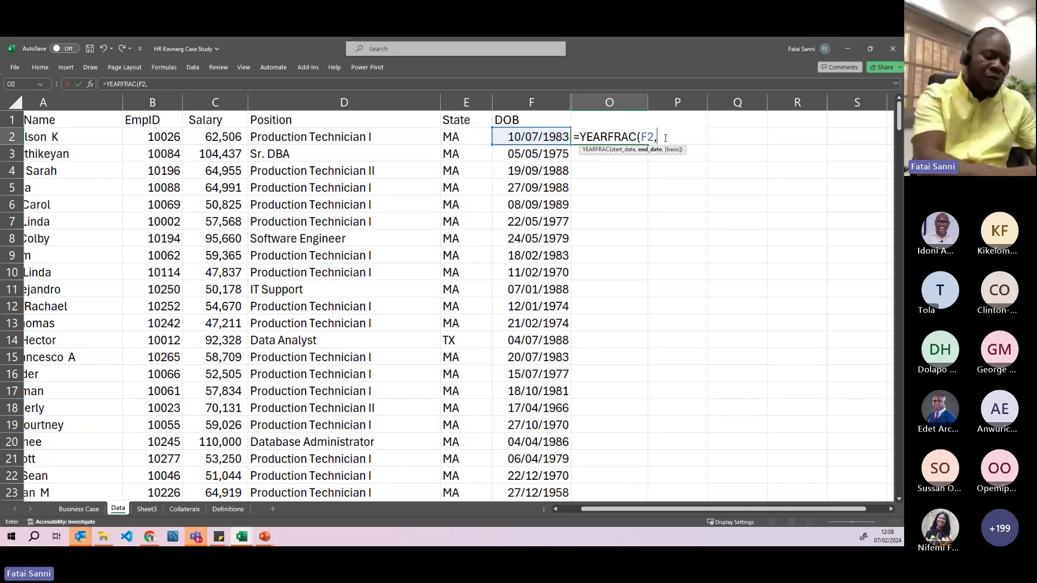
# - Enter Today() as the YEARFRAC end date, discarding the typed 7/2/2024
pyautogui.write('To')
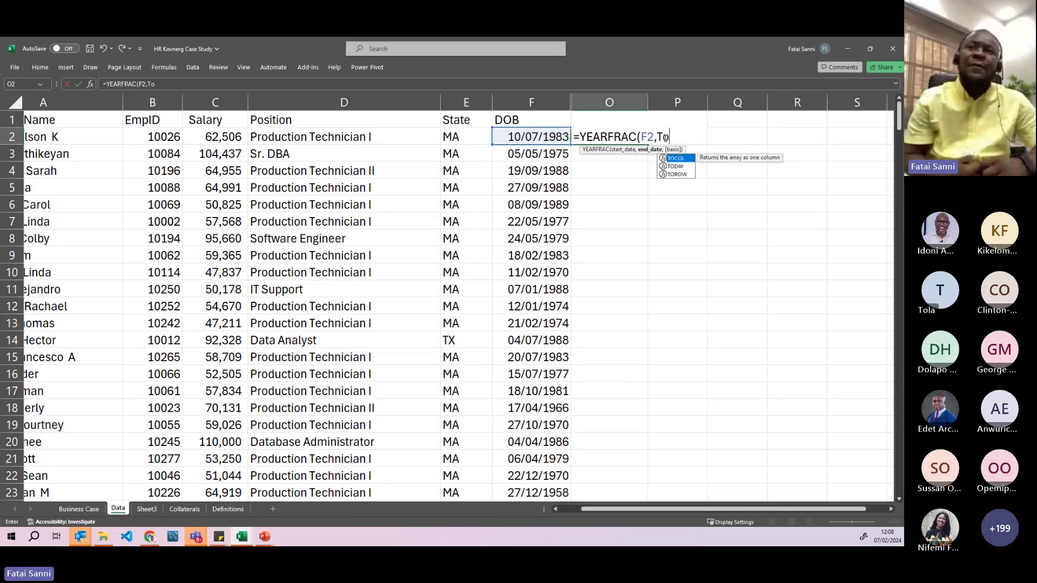
pyautogui.write('day')
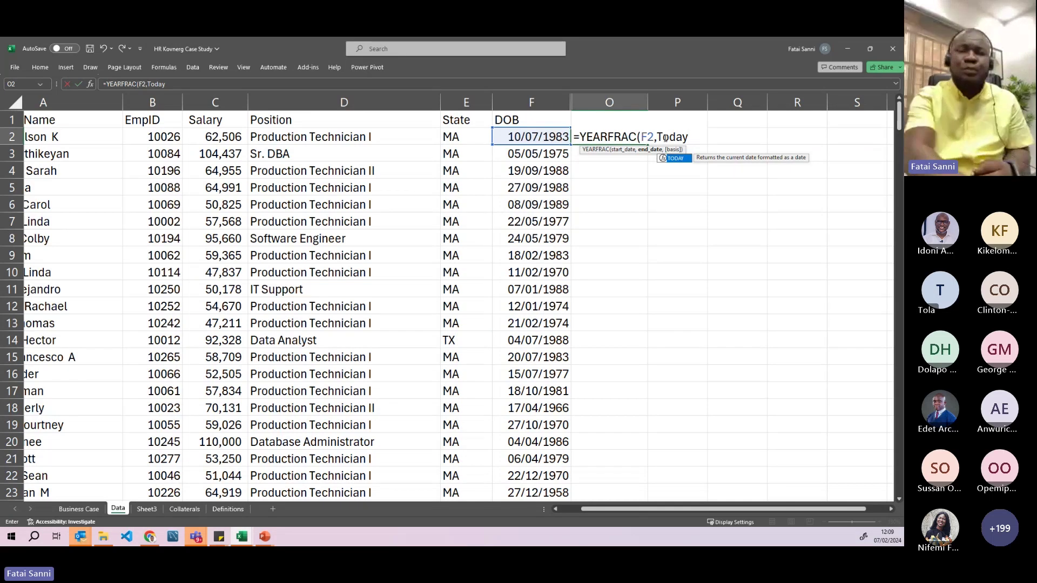
pyautogui.press('BackSpace')
pyautogui.press('BackSpace')
pyautogui.press('BackSpace')
pyautogui.press('BackSpace')
pyautogui.press('BackSpace')
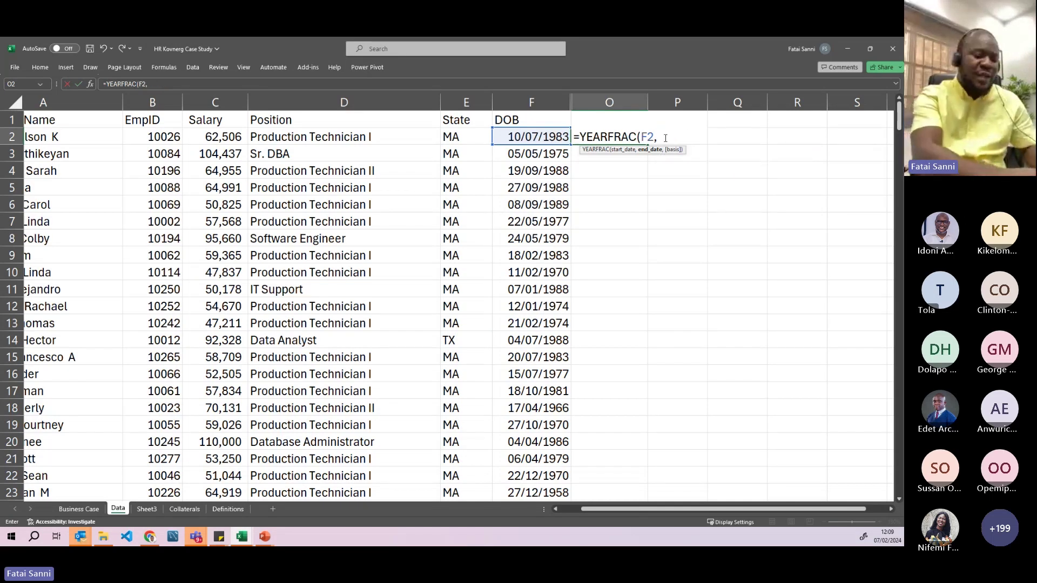
pyautogui.write('7/2/2024')
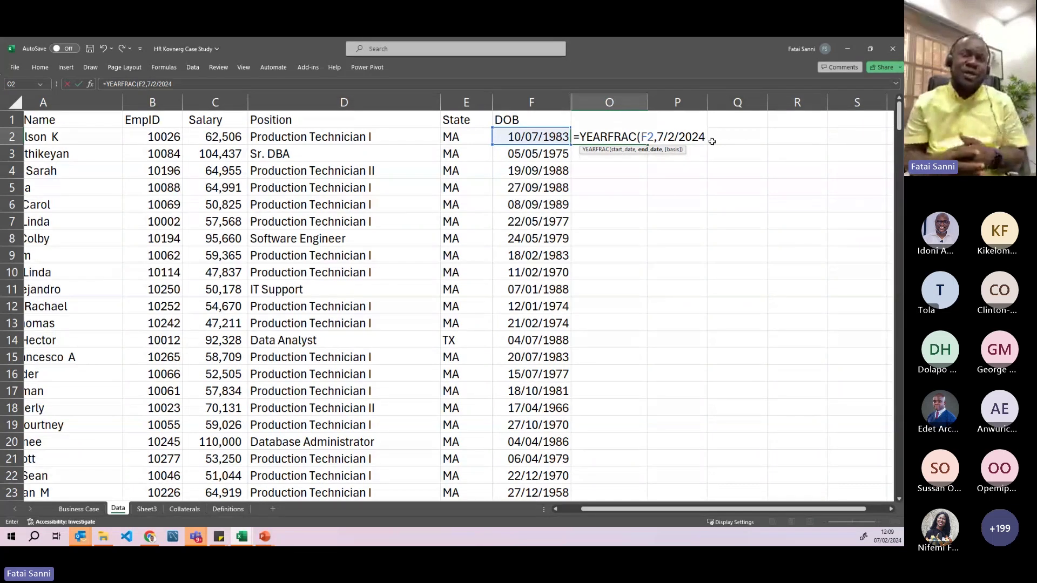
pyautogui.press('BackSpace')
pyautogui.press('BackSpace')
pyautogui.press('BackSpace')
pyautogui.press('BackSpace')
pyautogui.press('BackSpace')
pyautogui.press('BackSpace')
pyautogui.press('BackSpace')
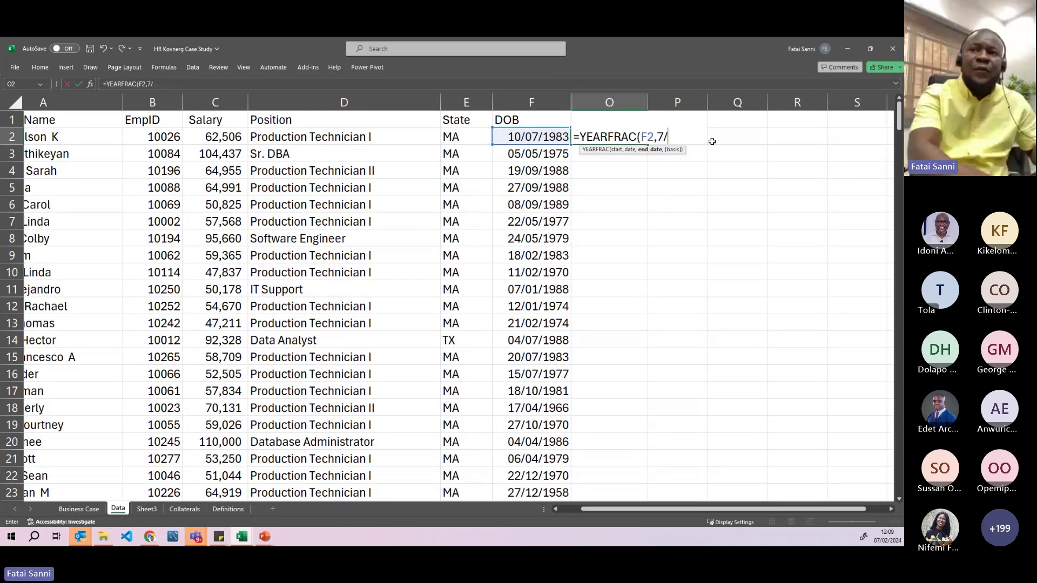
pyautogui.press('BackSpace')
pyautogui.write('T')
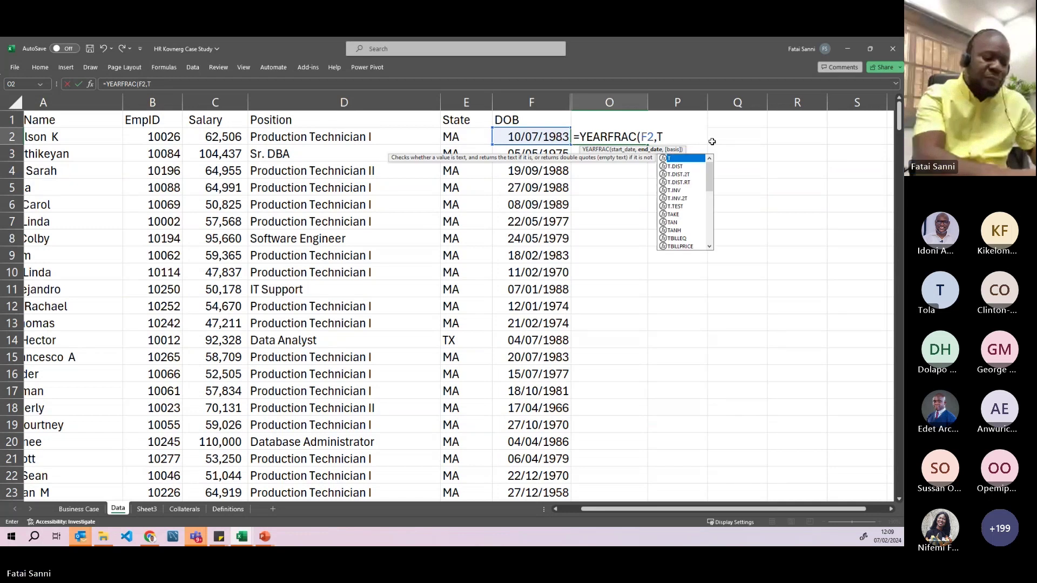
pyautogui.write('oday()')
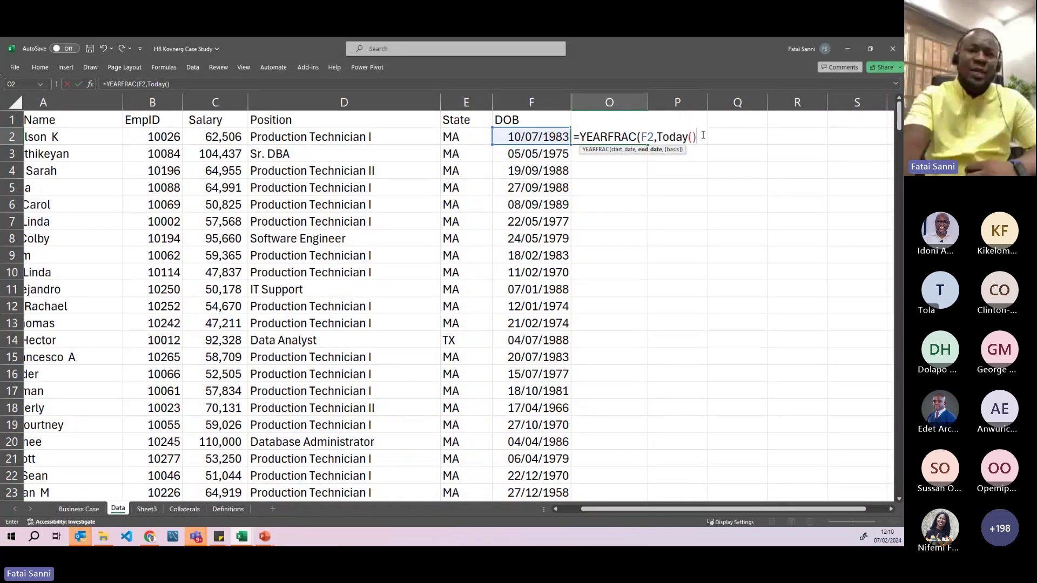
# - Finish and enter =YEARFRAC(F2,TODAY(),1) using the Actual/actual basis 1
pyautogui.write(',')
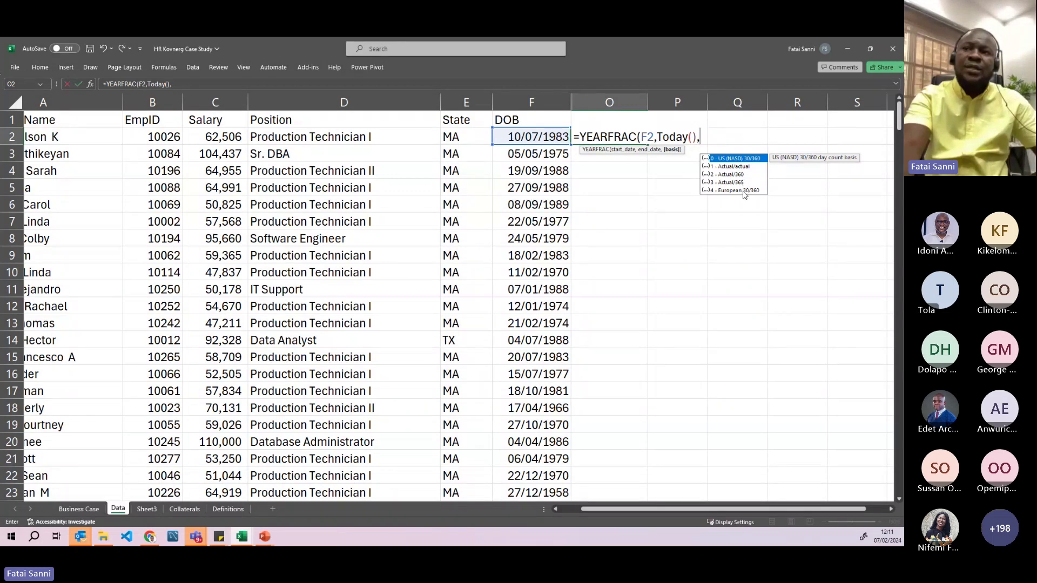
pyautogui.write('1')
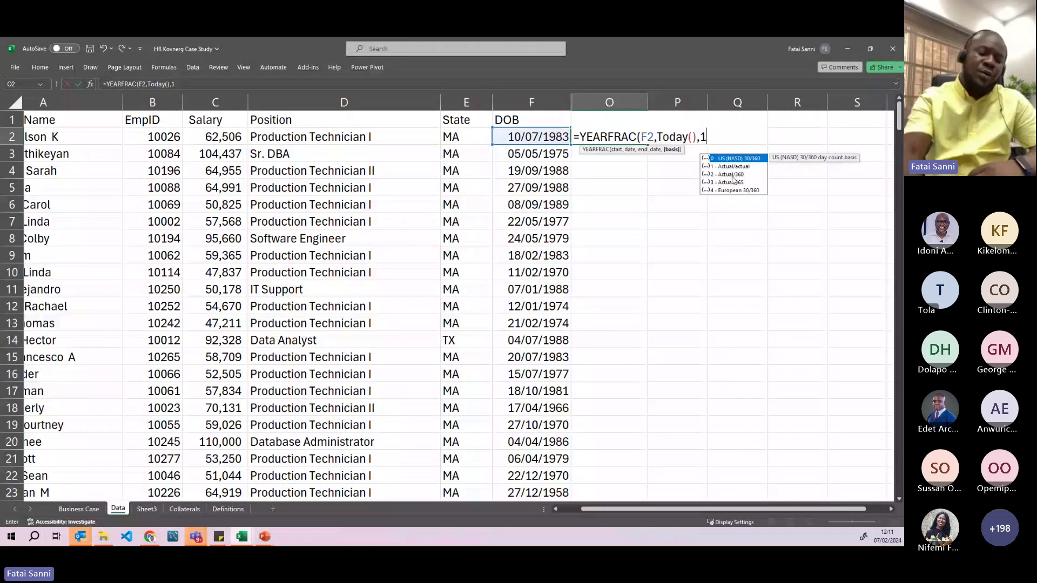
pyautogui.write(')')
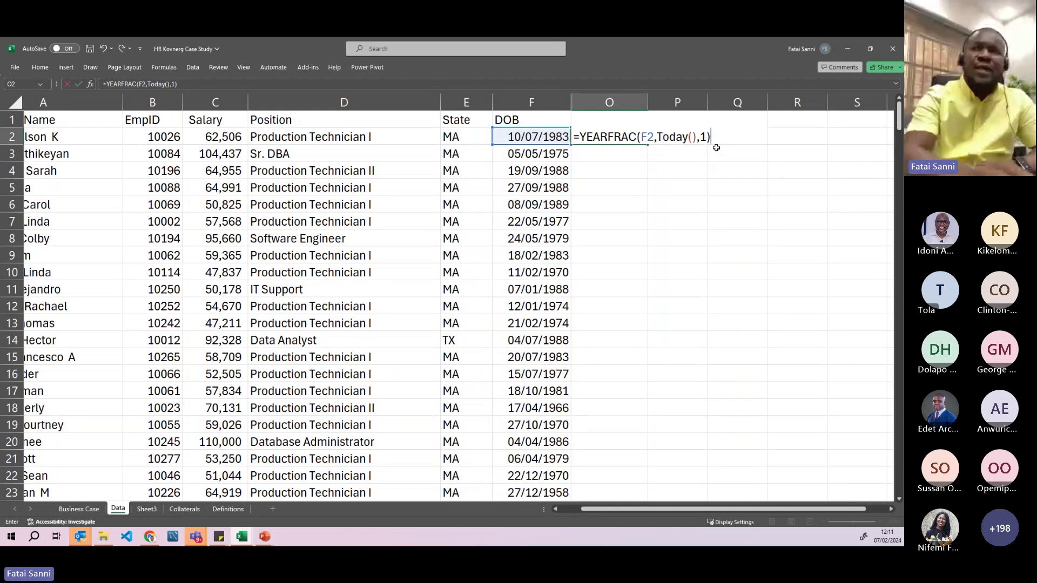
pyautogui.press('Return')
pyautogui.click(595, 138)
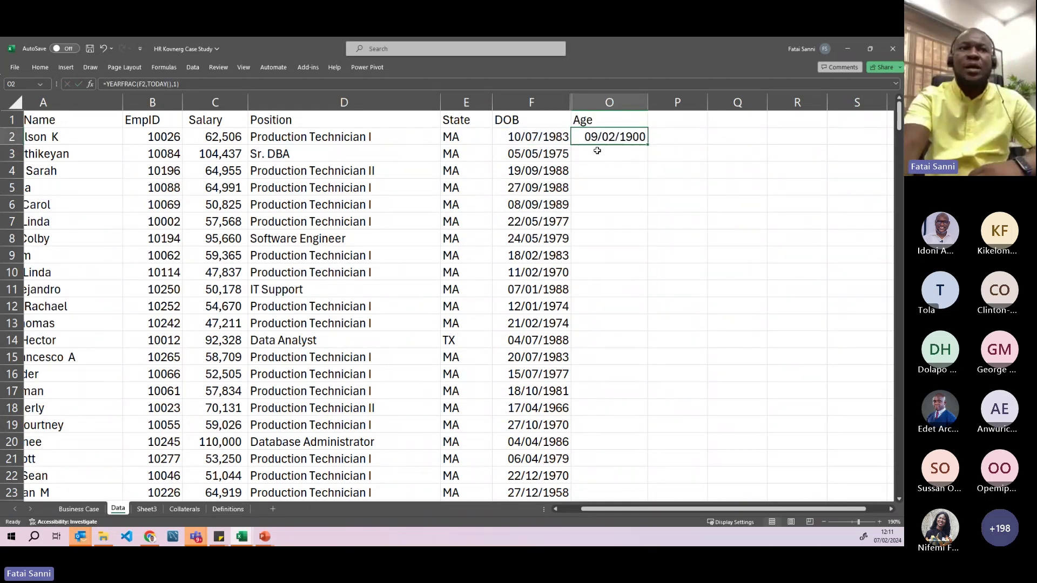
pyautogui.click(50, 64)
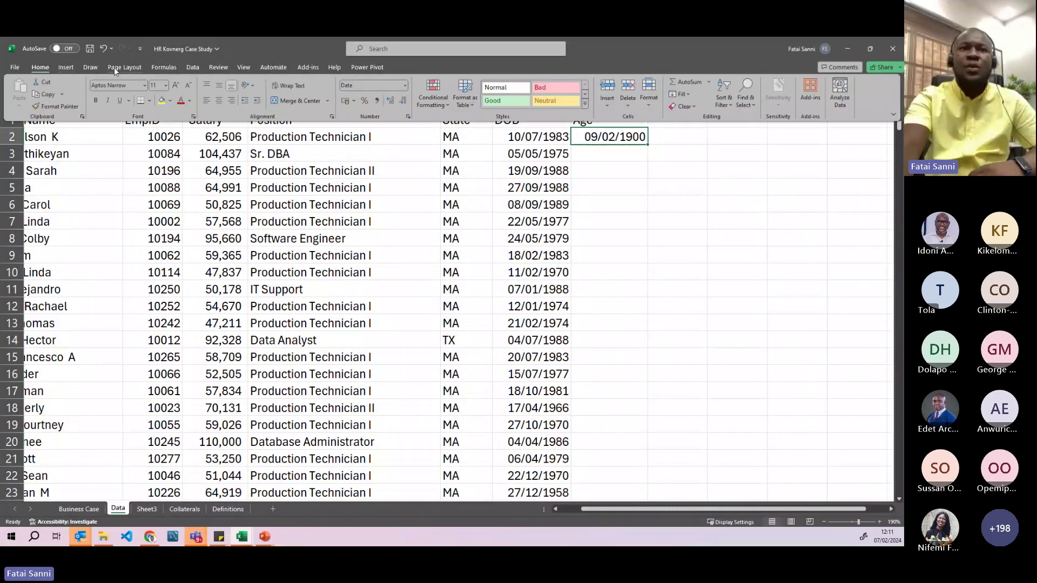
# - Format O2 as Number so the age reads 40.58, then re-enter the formula
pyautogui.click(404, 85)
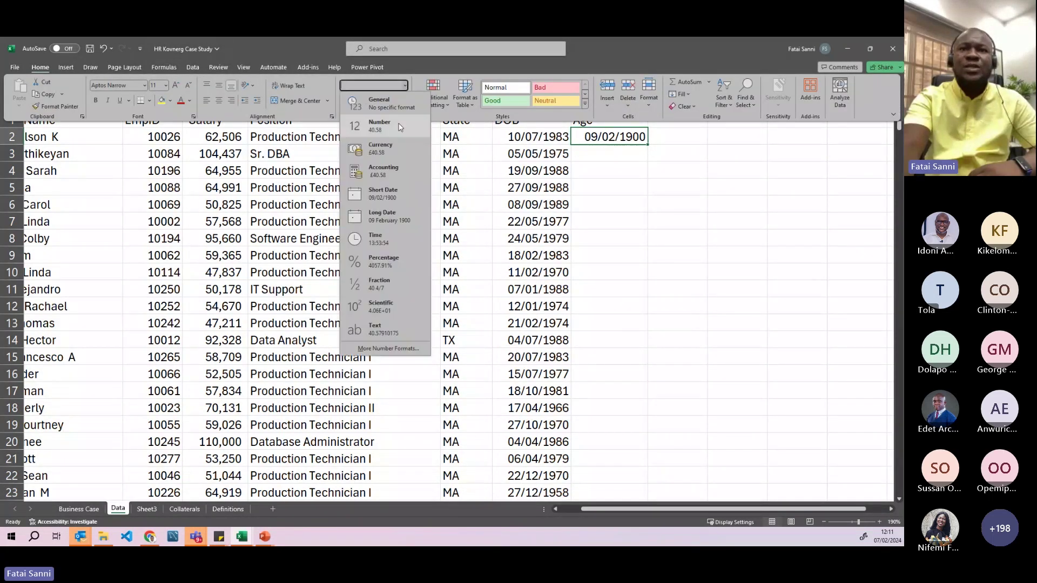
pyautogui.click(573, 172)
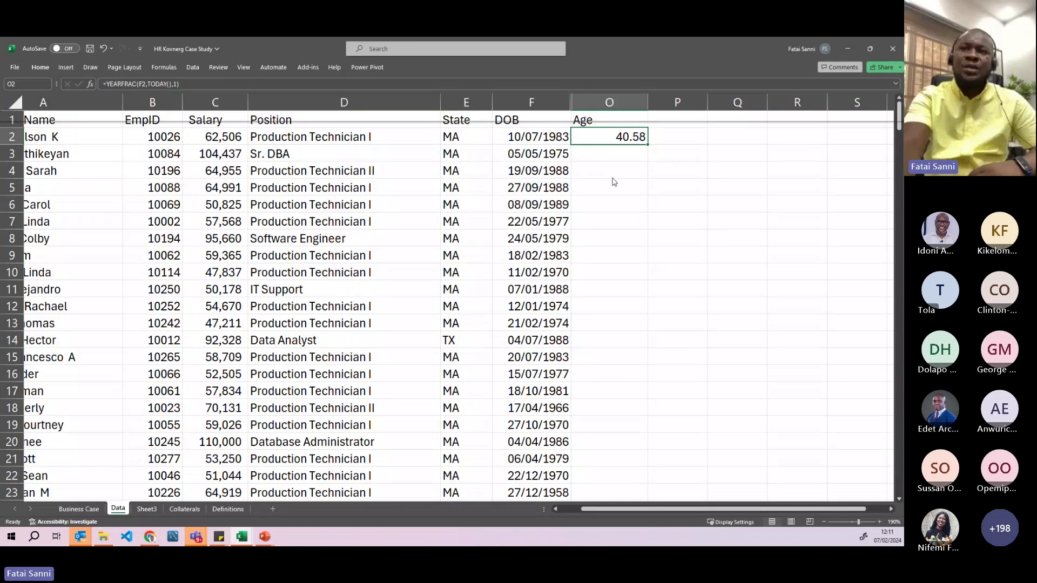
pyautogui.click(656, 142)
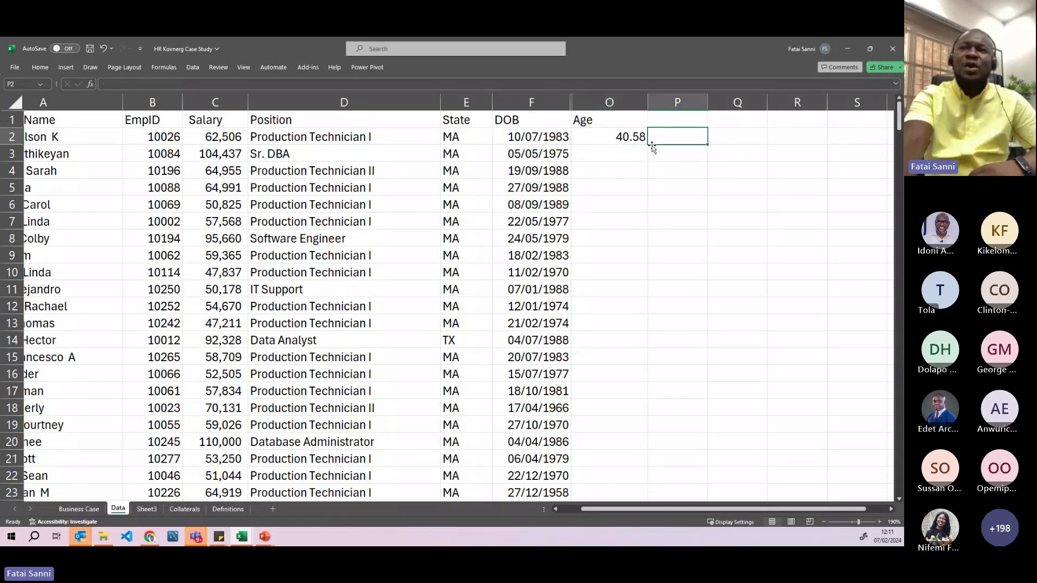
pyautogui.click(640, 138)
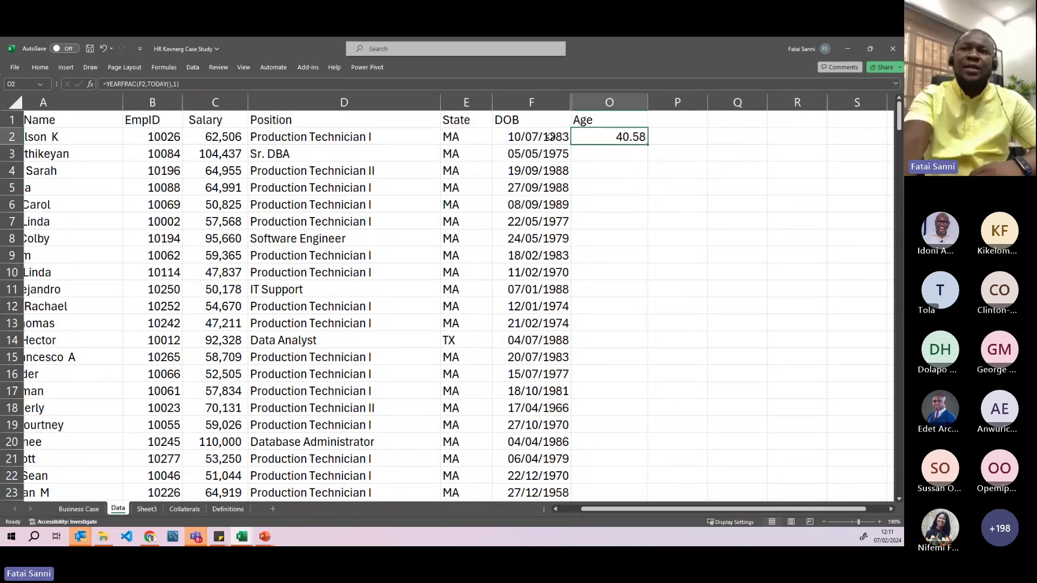
pyautogui.doubleClick(612, 136)
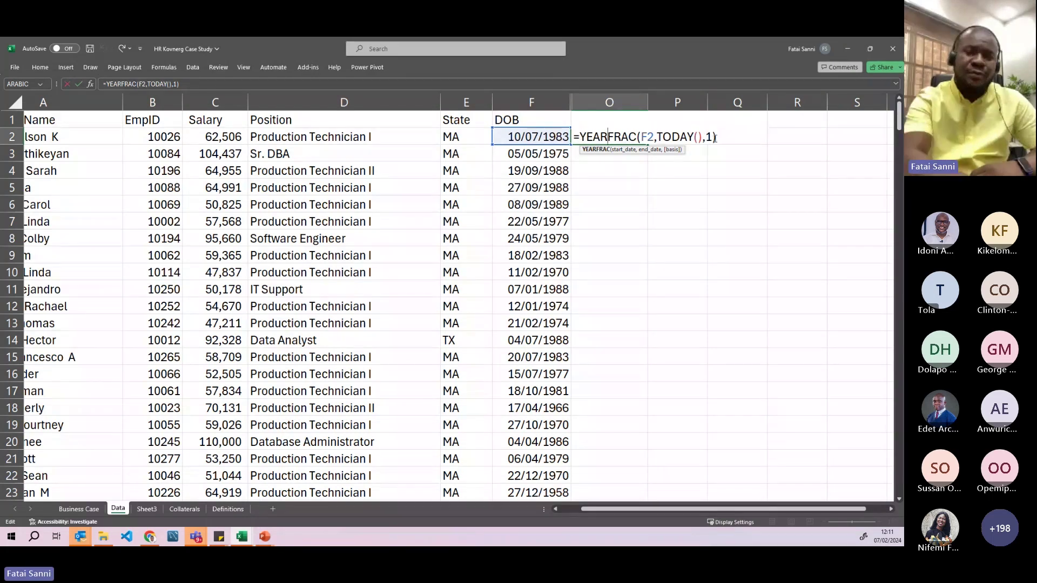
pyautogui.press('Return')
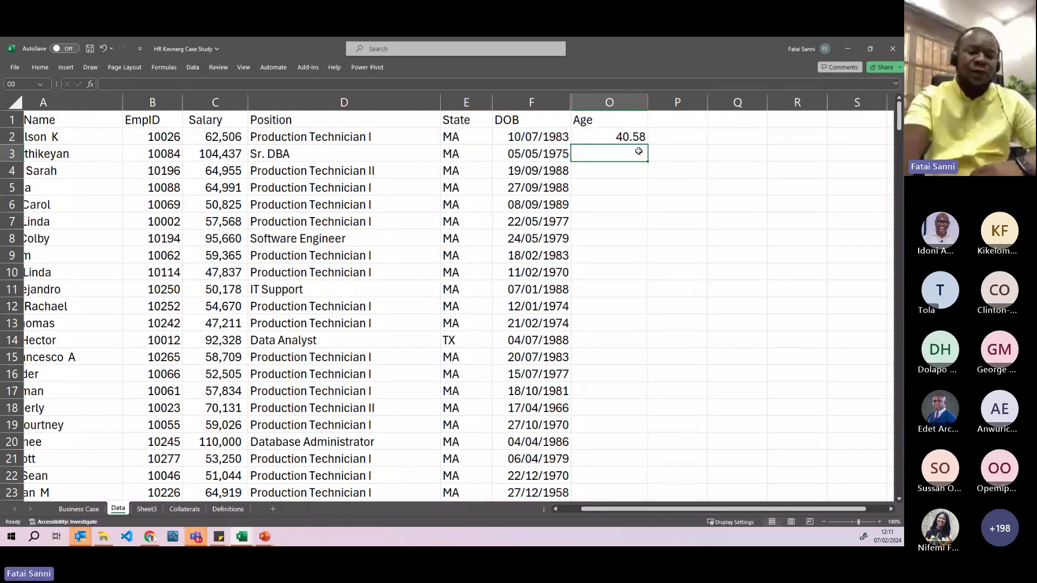
pyautogui.click(605, 138)
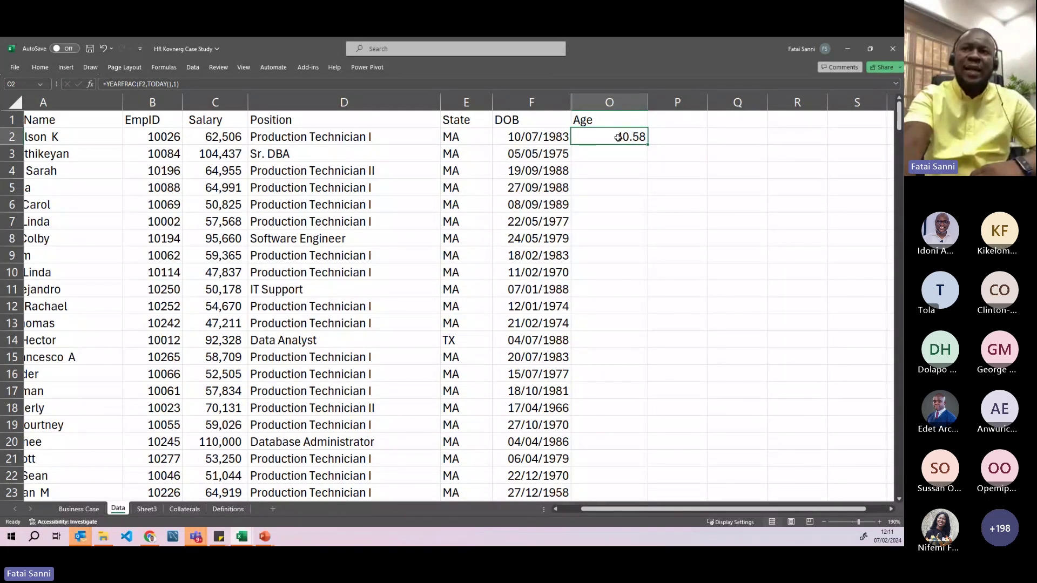
pyautogui.doubleClick(616, 136)
# - Change O2 to =INT(YEARFRAC(F2,TODAY(),1)) so it shows 40.00
pyautogui.click(581, 136)
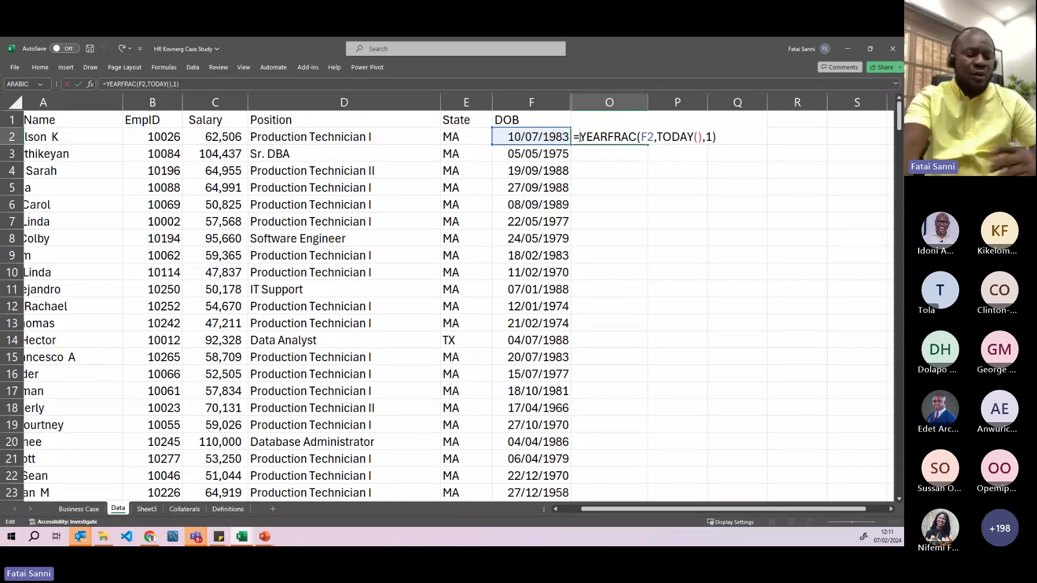
pyautogui.write('int')
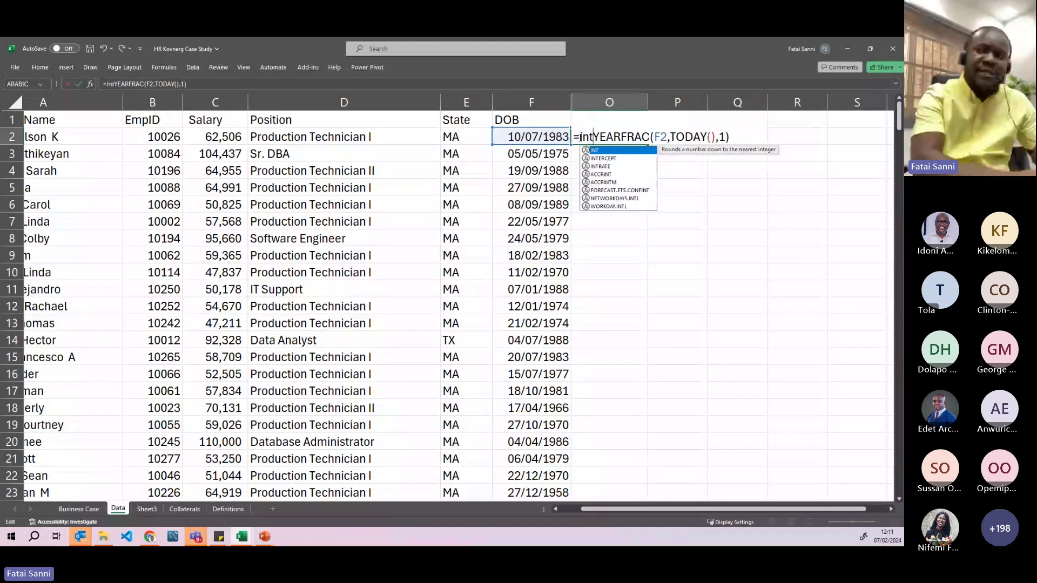
pyautogui.write('(')
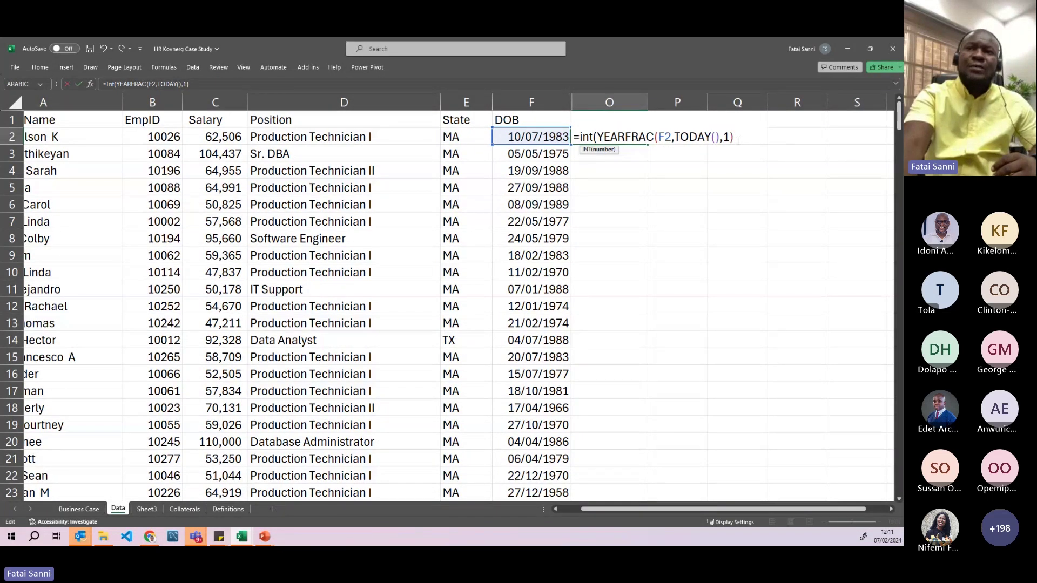
pyautogui.moveTo(579, 137); pyautogui.dragTo(595, 137)
pyautogui.press('BackSpace')
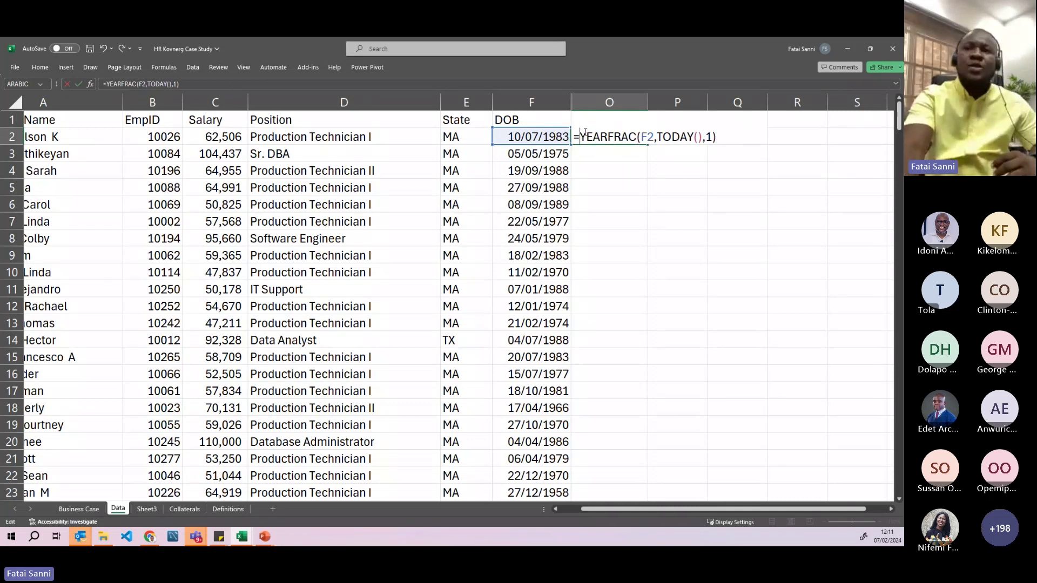
pyautogui.write('(')
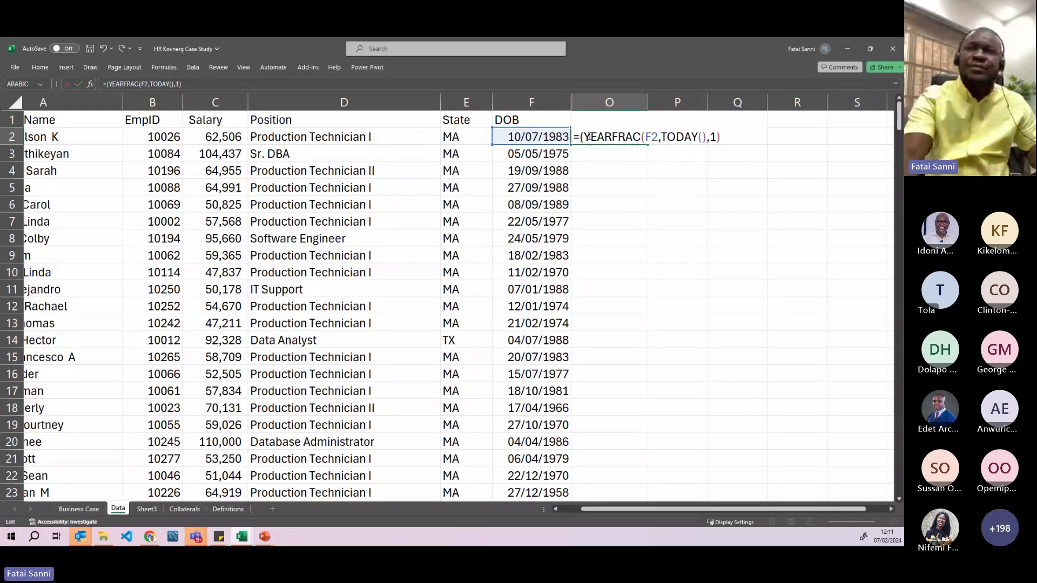
pyautogui.click(724, 137)
pyautogui.write(')')
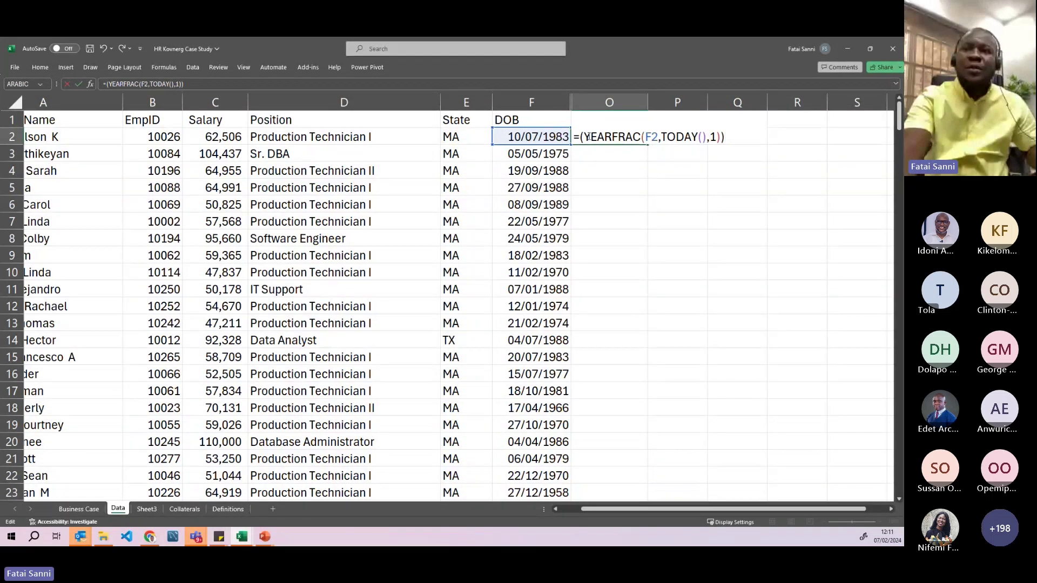
pyautogui.click(581, 139)
pyautogui.write('IN')
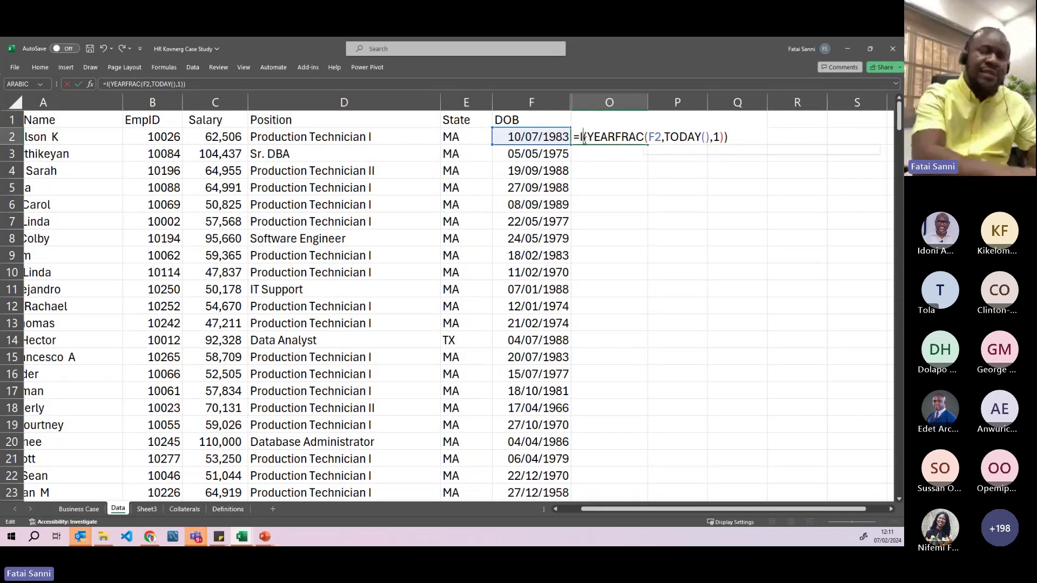
pyautogui.write('T')
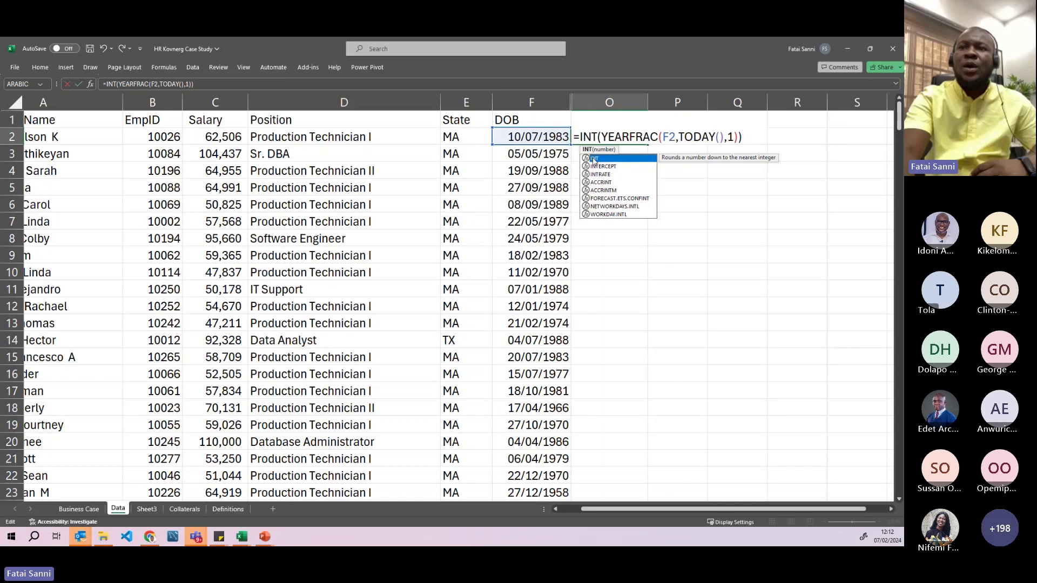
pyautogui.click(610, 138)
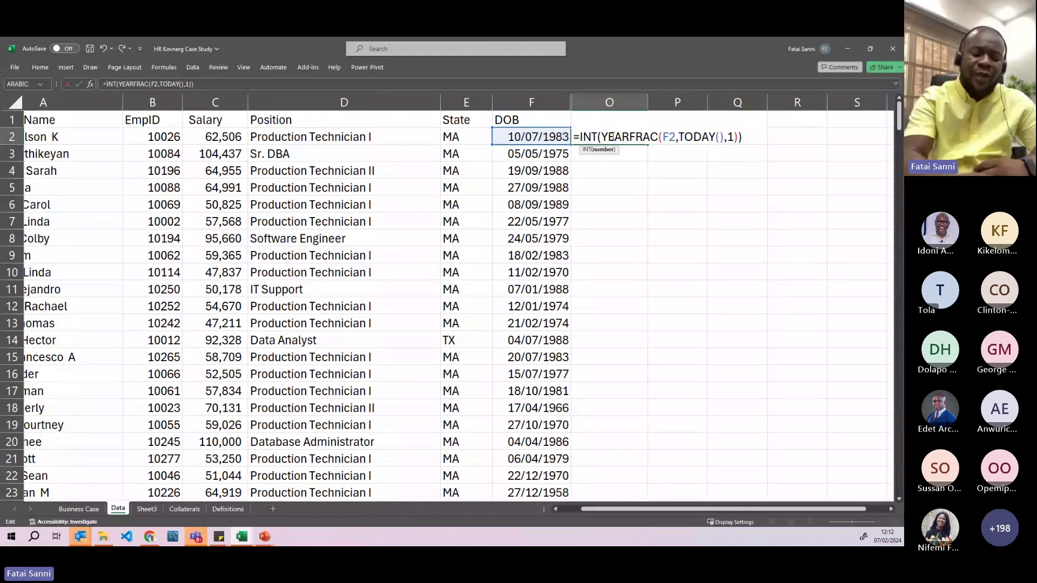
pyautogui.press('Return')
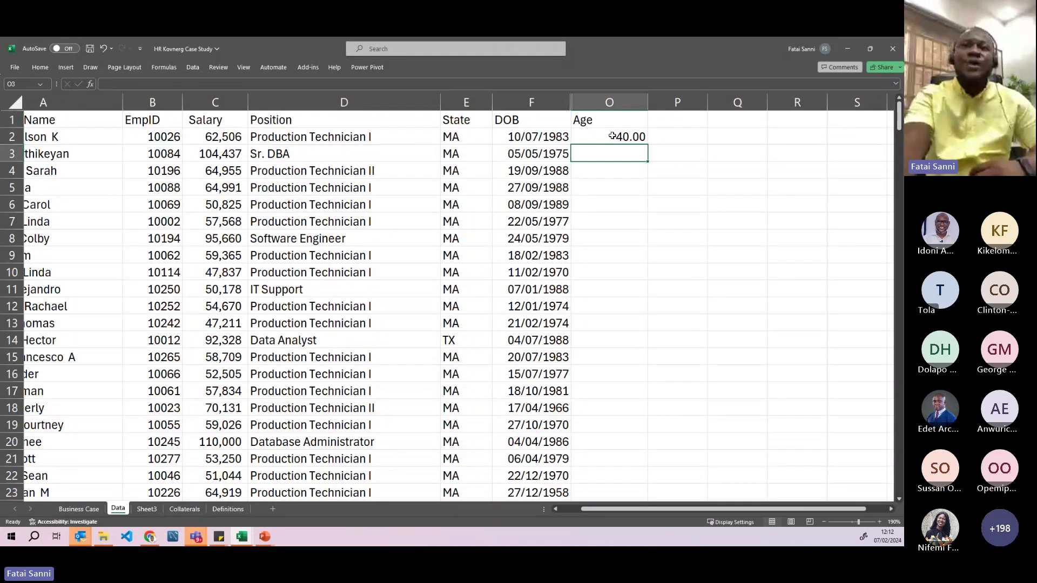
pyautogui.click(612, 136)
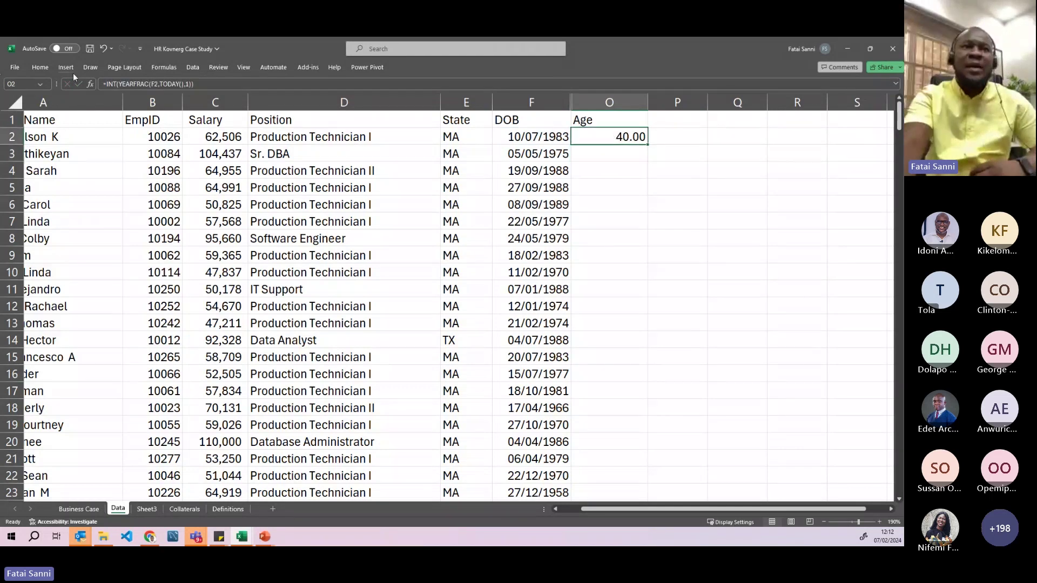
# - Decrease the decimals in O2 twice so the age shows as 40
pyautogui.click(41, 67)
pyautogui.click(405, 102)
pyautogui.click(404, 102)
pyautogui.click(626, 134)
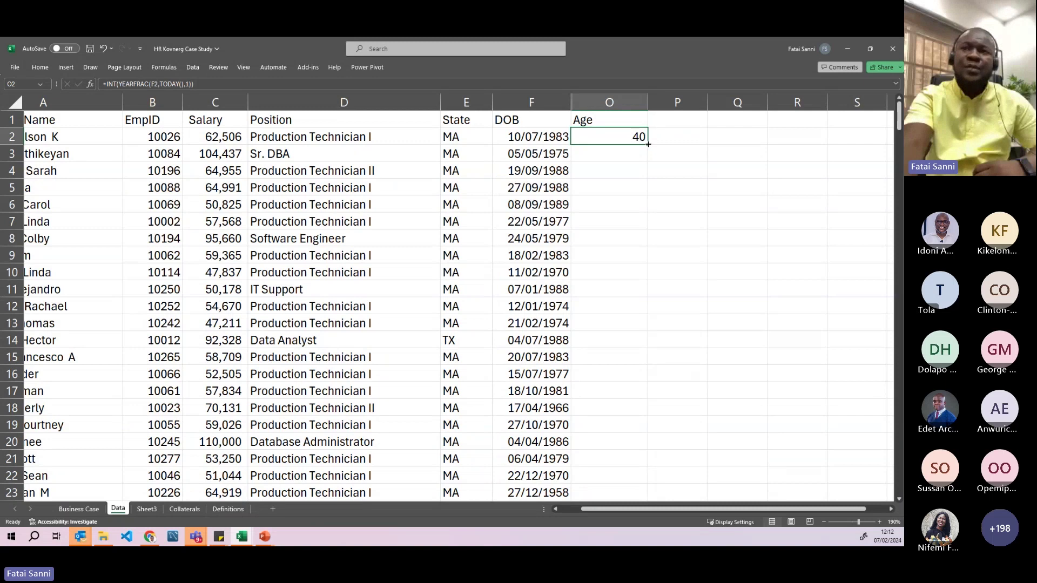
# - Fill the age formula down the Age column and check ages in O4 through O16
pyautogui.doubleClick(649, 144)
pyautogui.click(613, 204)
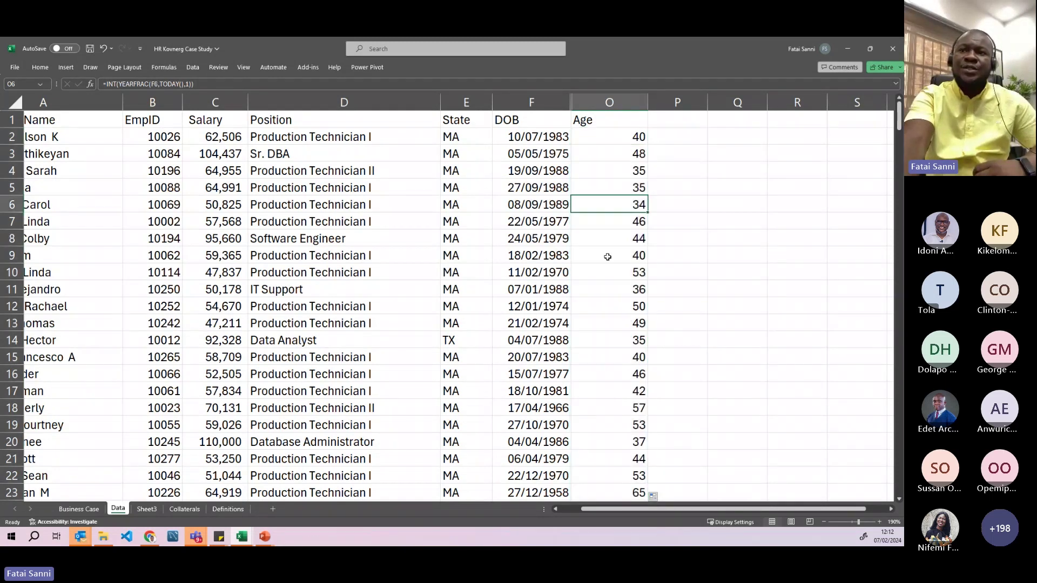
pyautogui.click(622, 172)
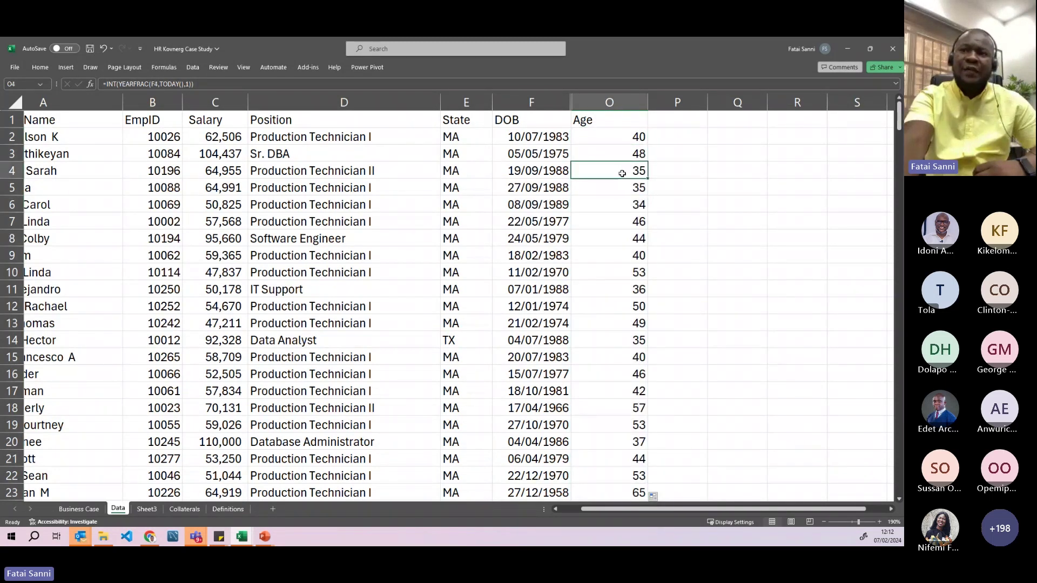
pyautogui.click(621, 222)
pyautogui.click(622, 242)
pyautogui.click(614, 292)
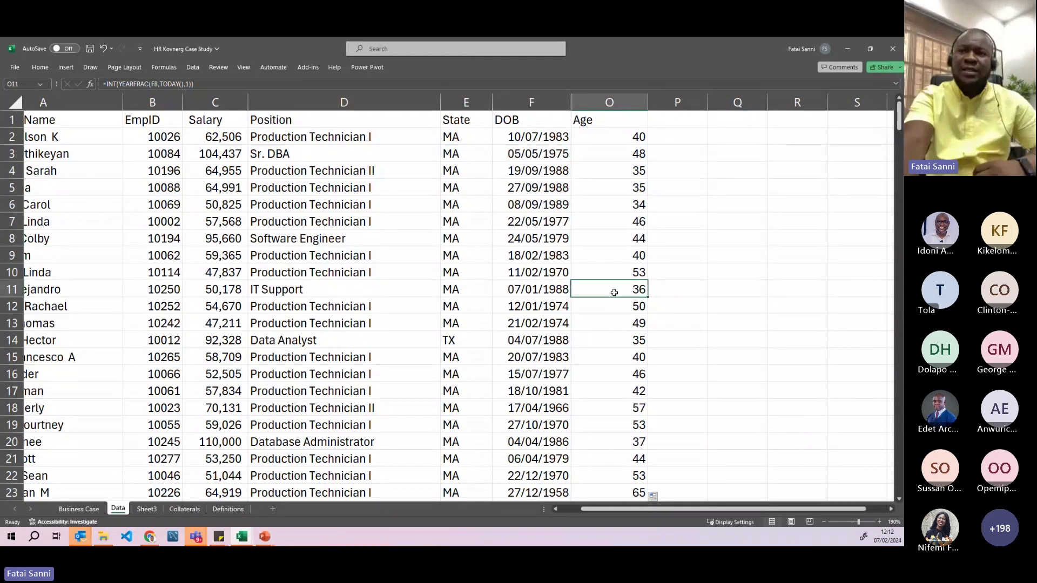
pyautogui.click(614, 374)
pyautogui.scroll(-6, 616, 394)
pyautogui.scroll(-20, 616, 395)
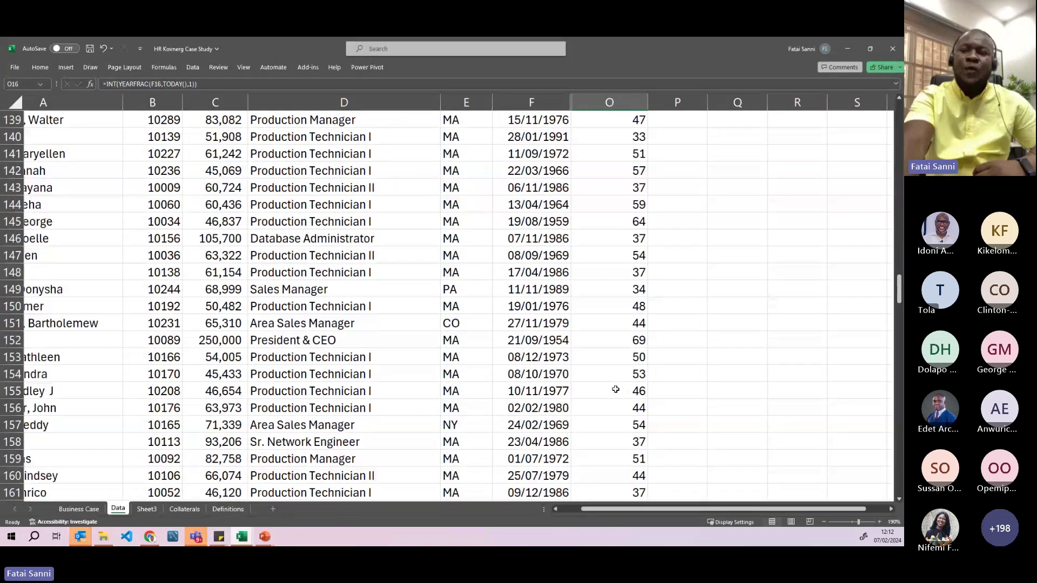
pyautogui.scroll(20, 616, 378)
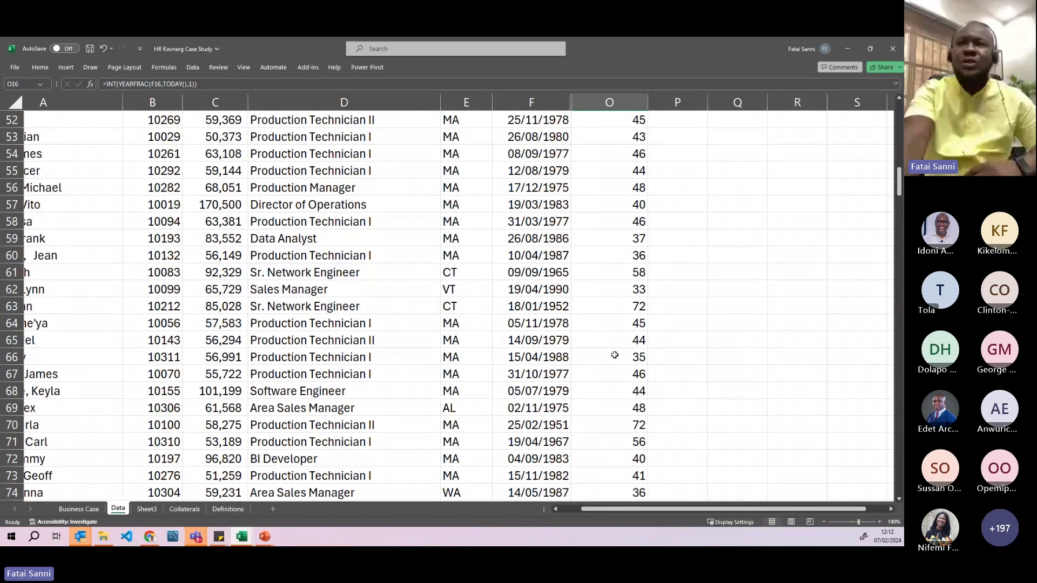
pyautogui.scroll(17, 614, 355)
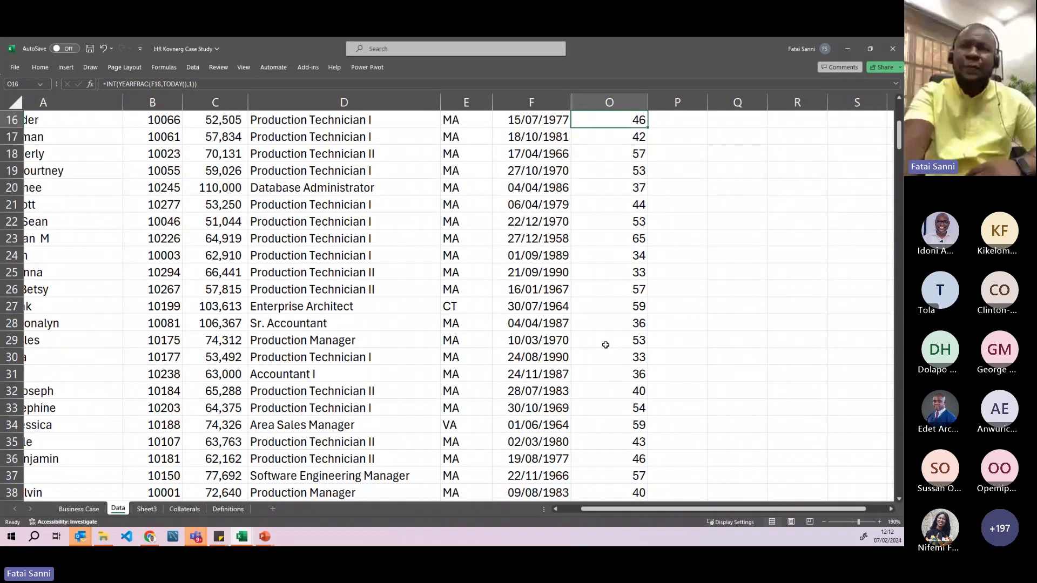
# - Hide columns F to O, then unhide E to P so Sex, MaritalDesc and CitizenDesc reappear
pyautogui.moveTo(559, 103); pyautogui.dragTo(569, 103)
pyautogui.rightClick(568, 103)
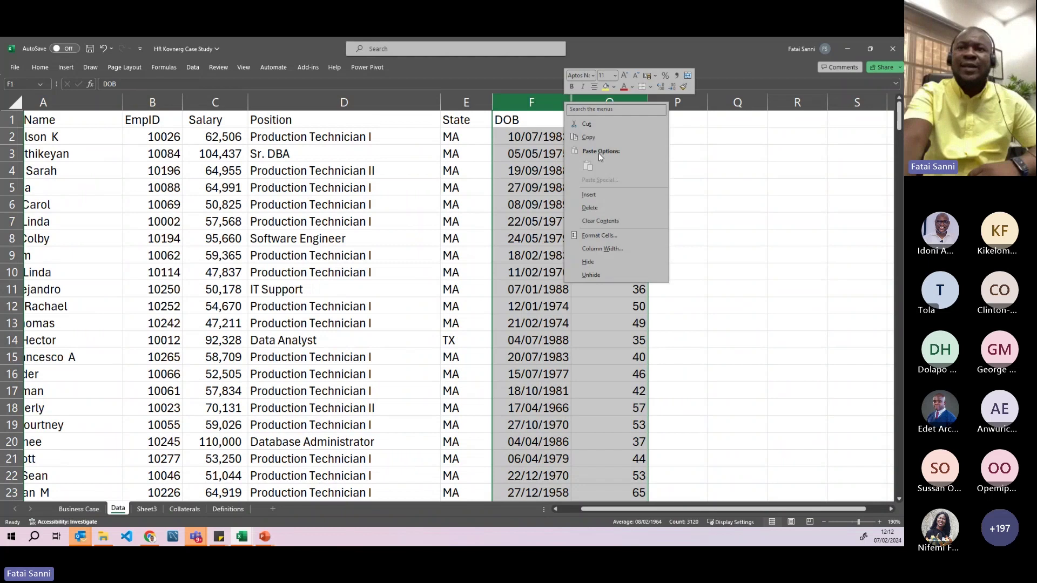
pyautogui.click(591, 262)
pyautogui.moveTo(466, 102); pyautogui.dragTo(493, 101)
pyautogui.rightClick(493, 101)
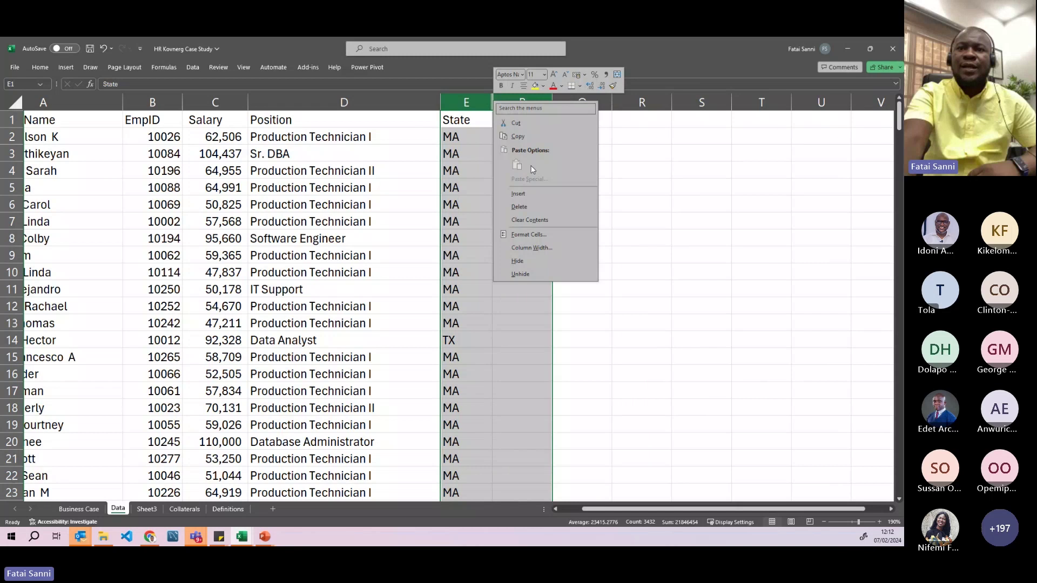
pyautogui.click(525, 270)
pyautogui.click(525, 263)
pyautogui.moveTo(695, 508); pyautogui.dragTo(675, 509)
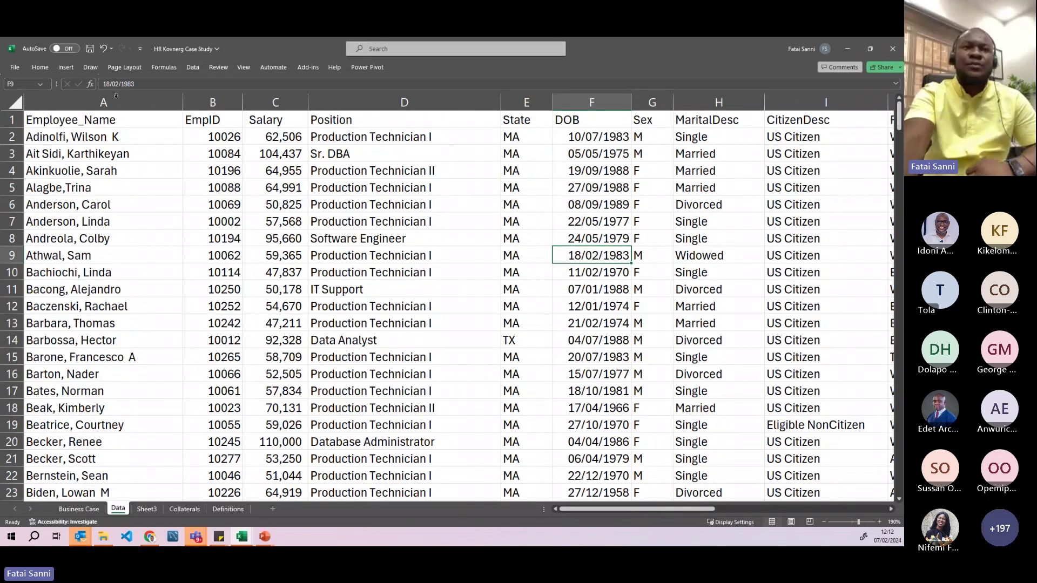
# - Look over the Insert tab's PivotTable options, then close them
pyautogui.click(66, 67)
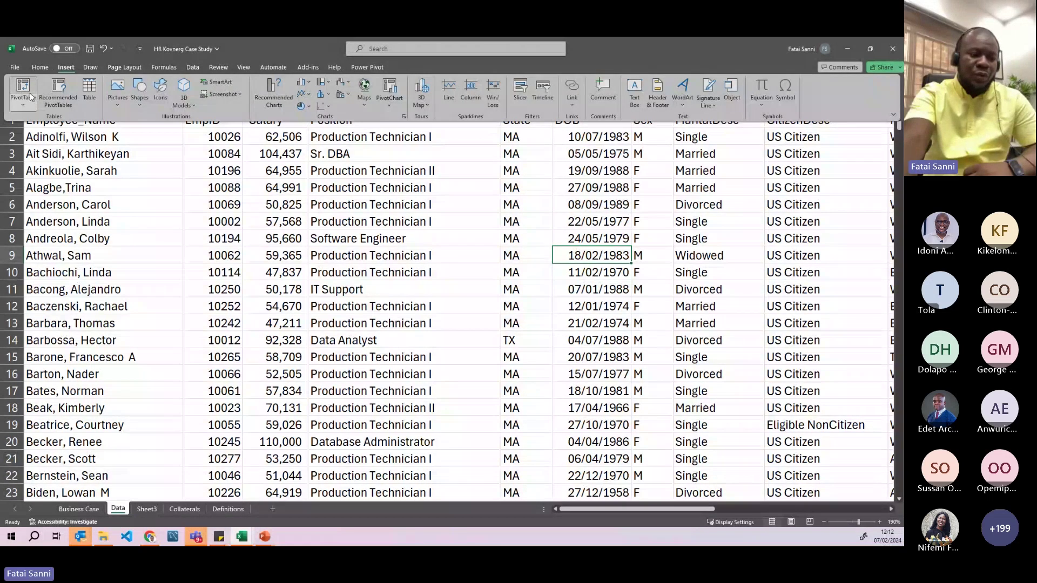
pyautogui.press('Escape')
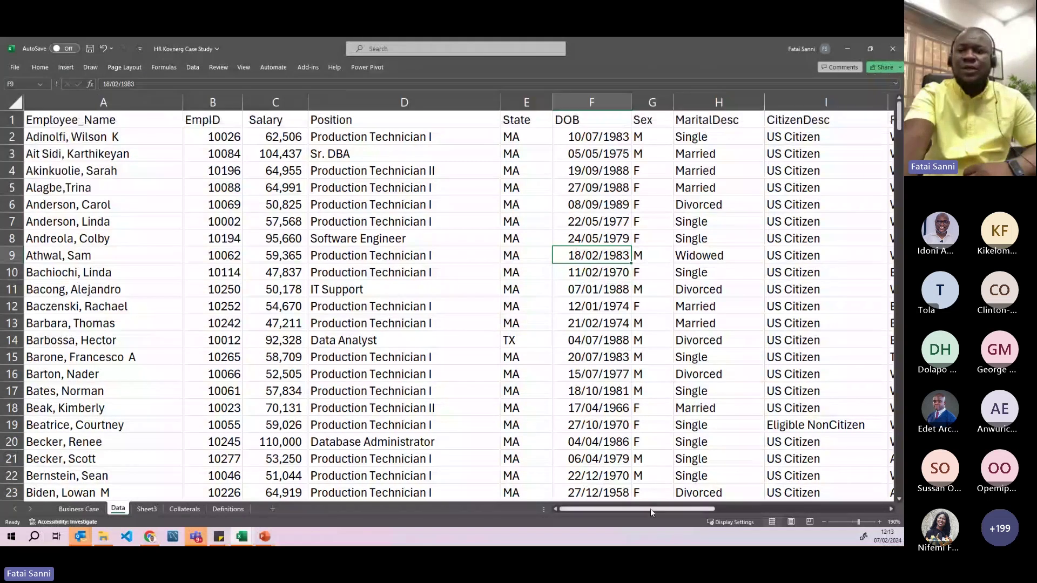
pyautogui.moveTo(652, 511); pyautogui.dragTo(824, 511)
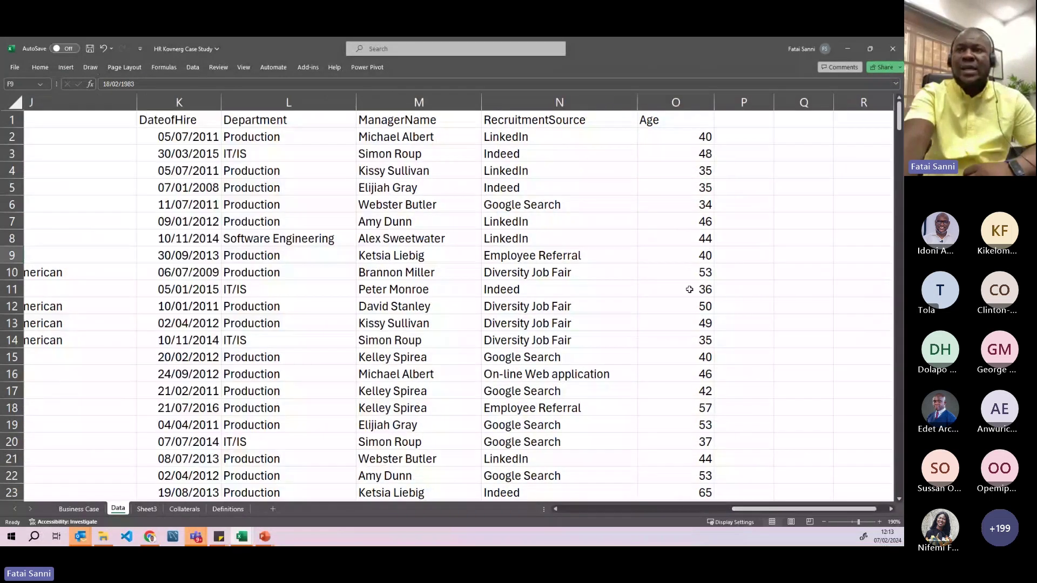
# - Remove INT from O2's formula, leaving =YEARFRAC(F2,TODAY(),1) showing 41
pyautogui.click(670, 136)
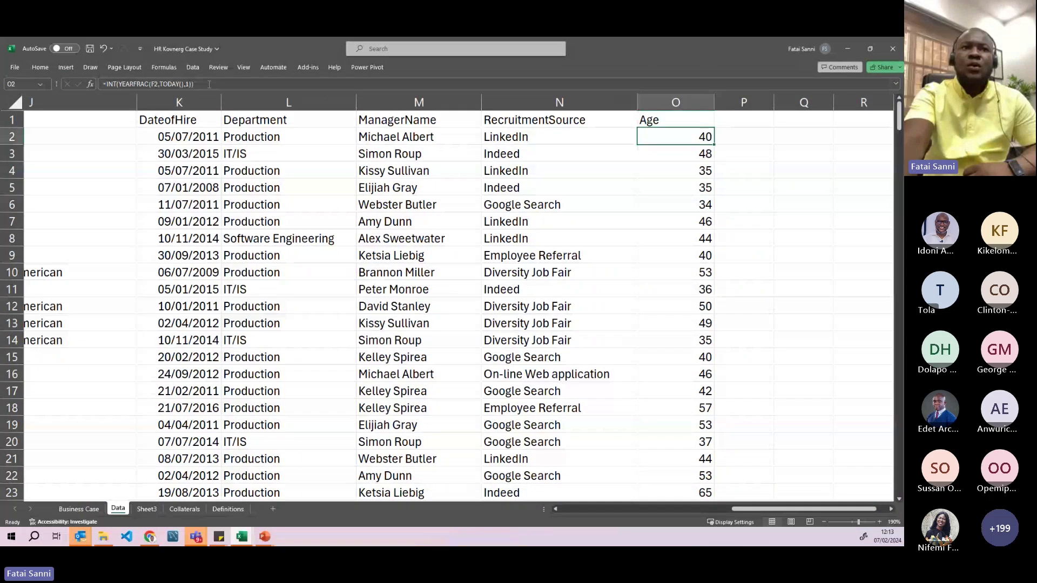
pyautogui.click(204, 85)
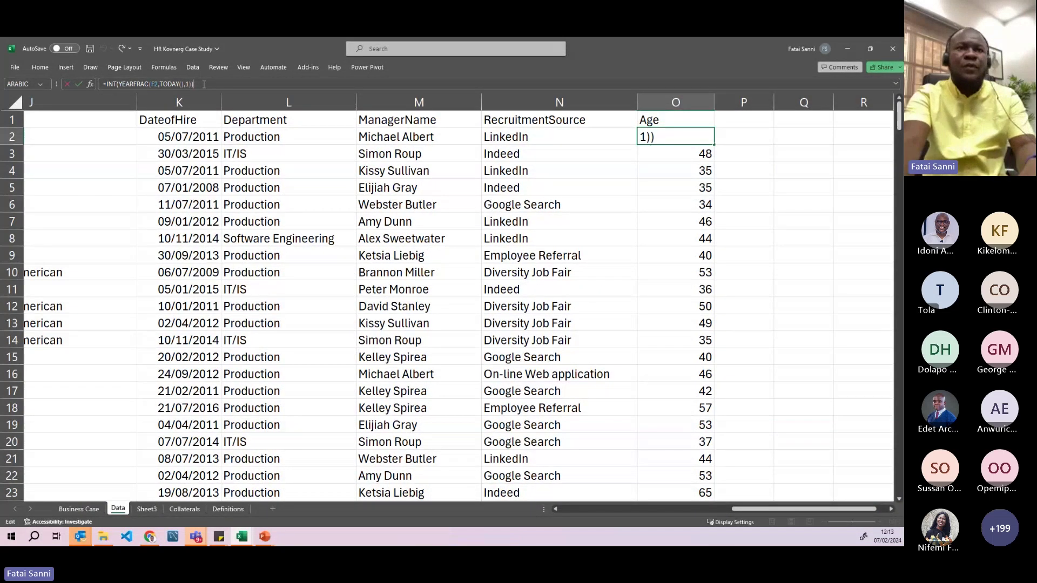
pyautogui.press('BackSpace')
pyautogui.click(120, 84)
pyautogui.press('BackSpace')
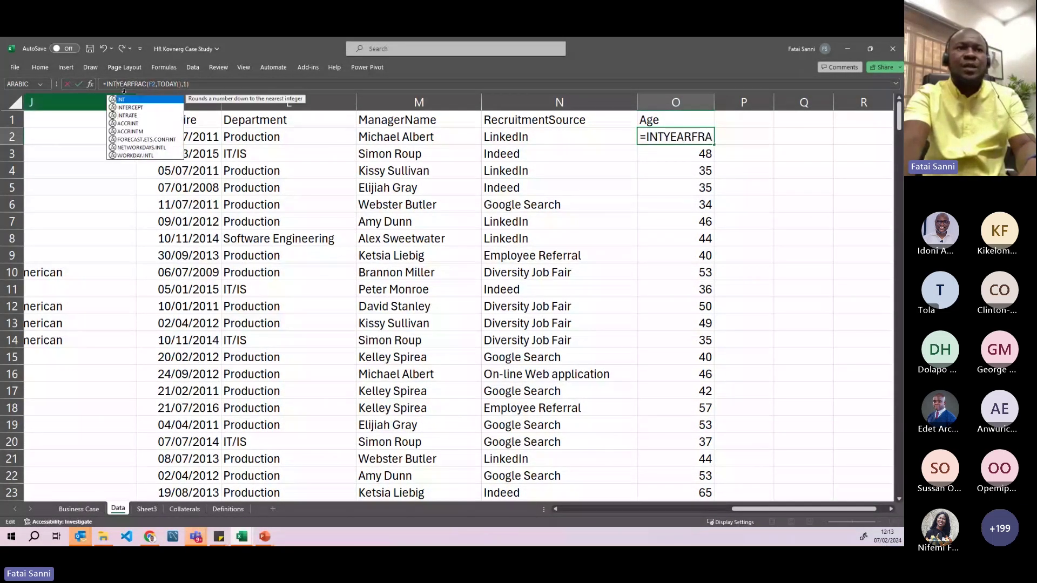
pyautogui.press('BackSpace')
pyautogui.press('BackSpace')
pyautogui.press('BackSpace')
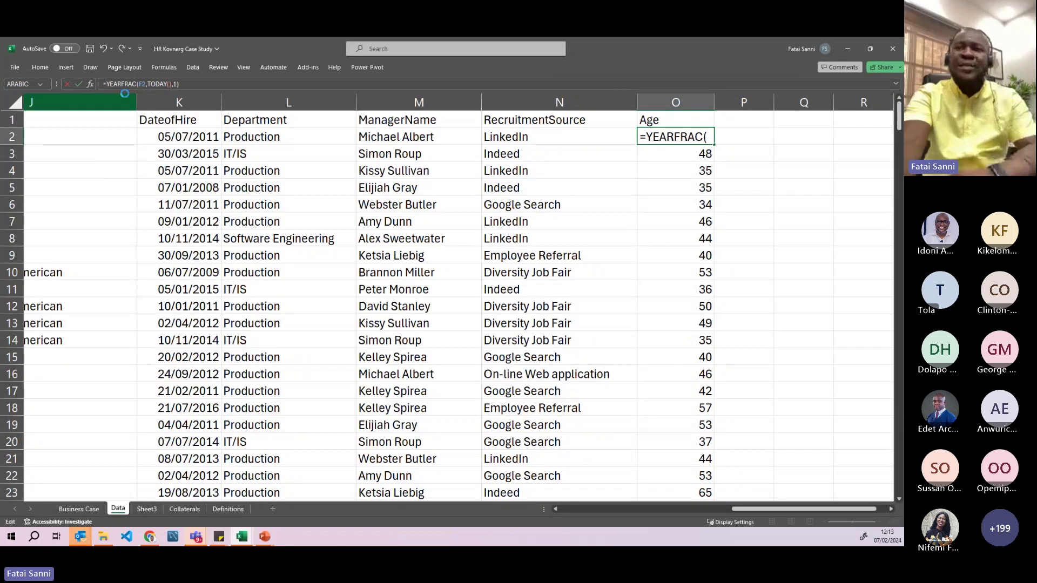
pyautogui.press('Return')
pyautogui.click(674, 136)
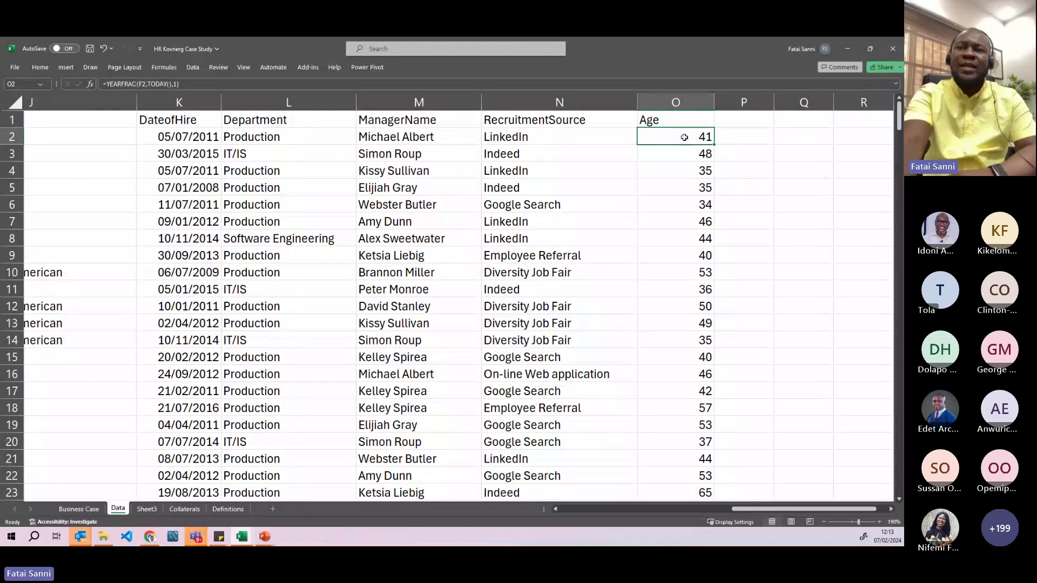
# - Show O2's age with two decimals (40.58) and copy its YEARFRAC formula into O3
pyautogui.click(40, 67)
pyautogui.click(391, 102)
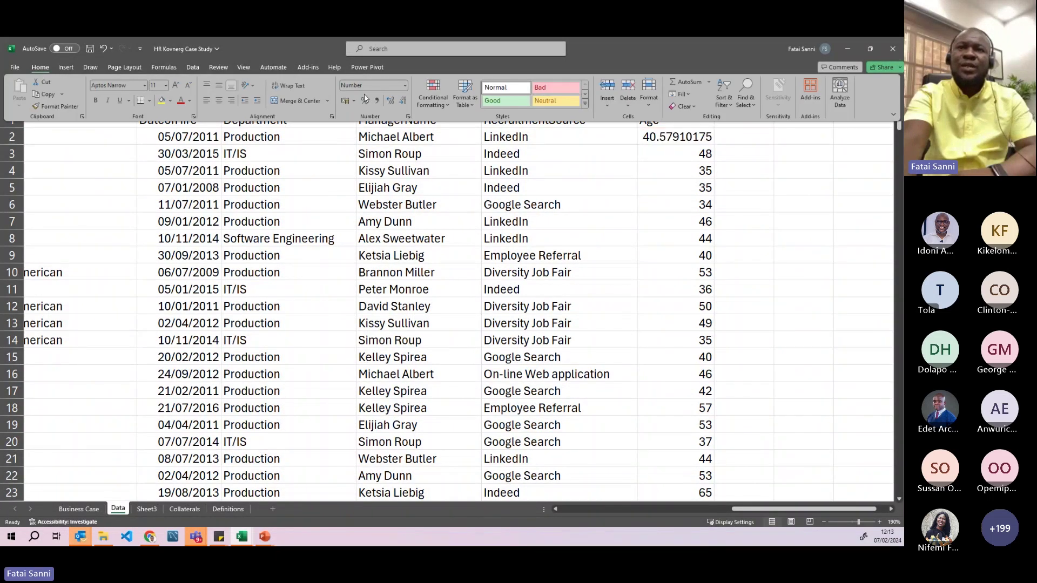
pyautogui.click(391, 102)
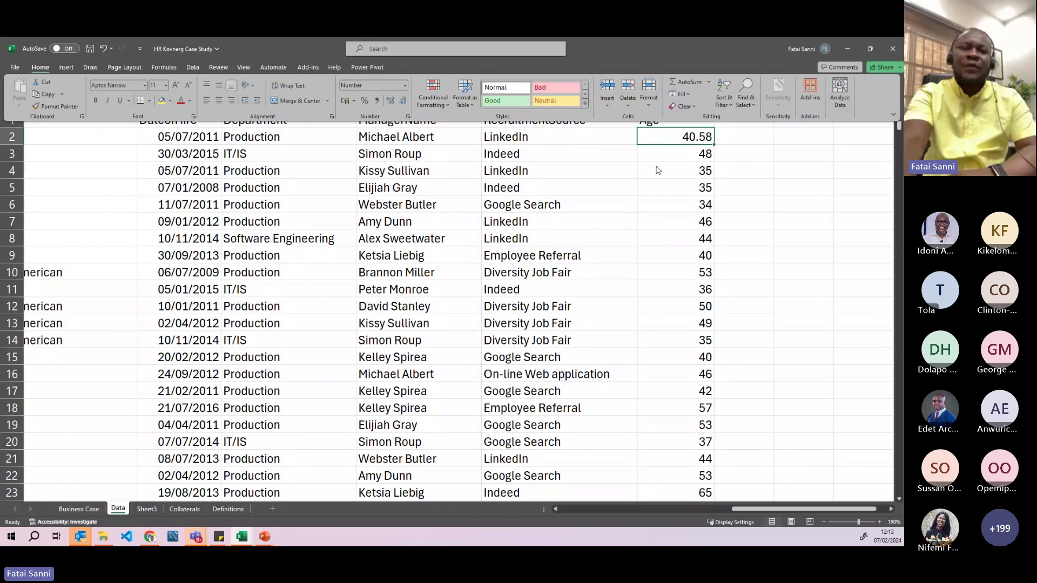
pyautogui.click(689, 144)
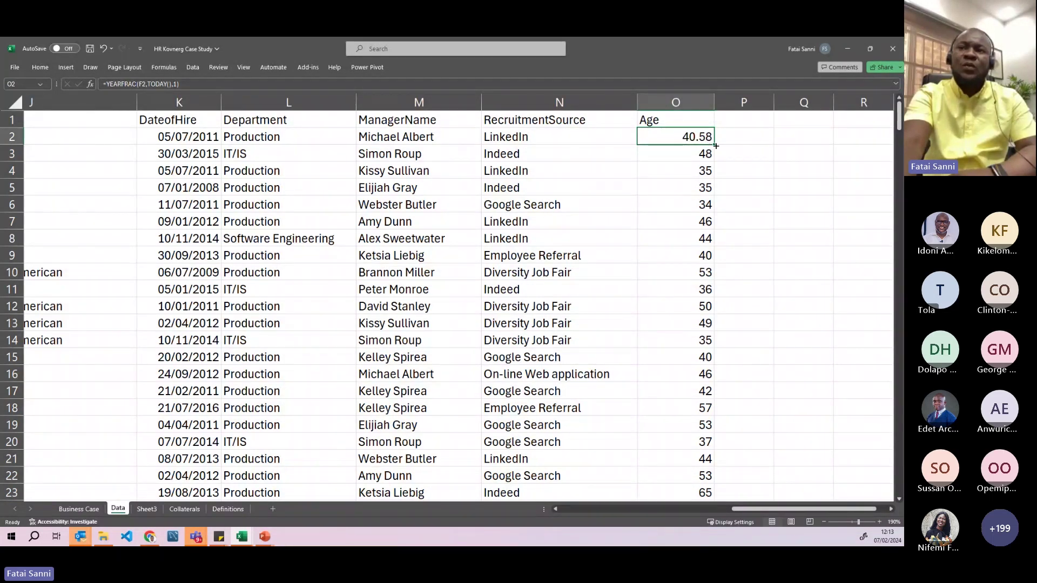
pyautogui.moveTo(716, 145); pyautogui.dragTo(690, 161)
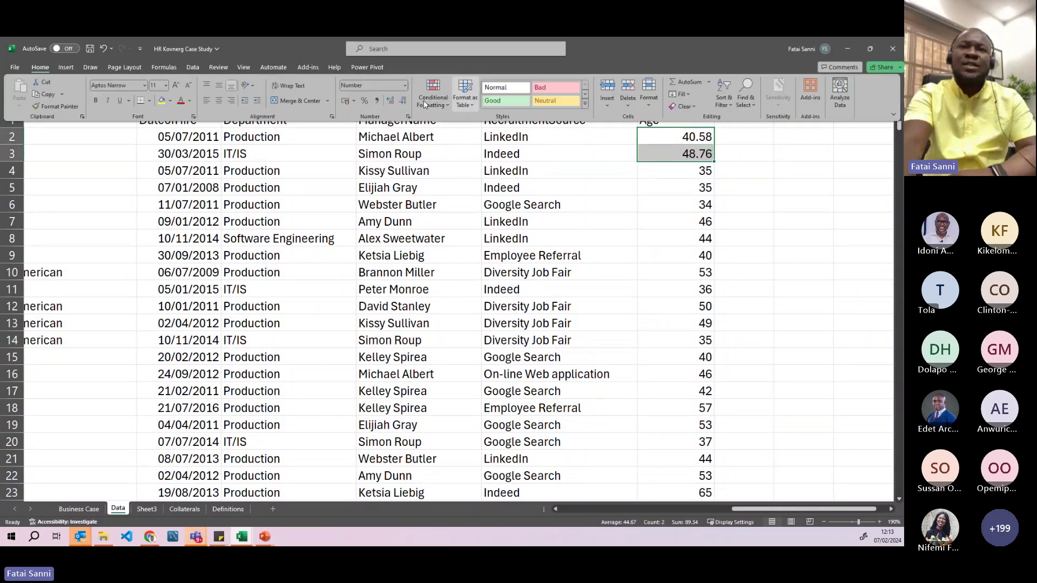
# - Round the ages to whole numbers (41, 49), compare O2 and O3, and begin =INT in P2
pyautogui.click(402, 103)
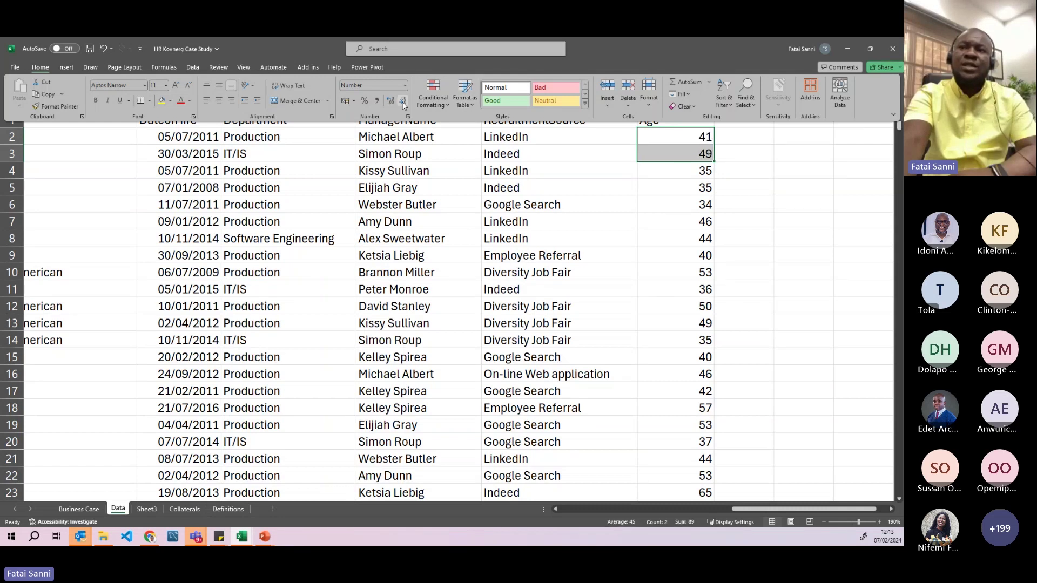
pyautogui.click(682, 141)
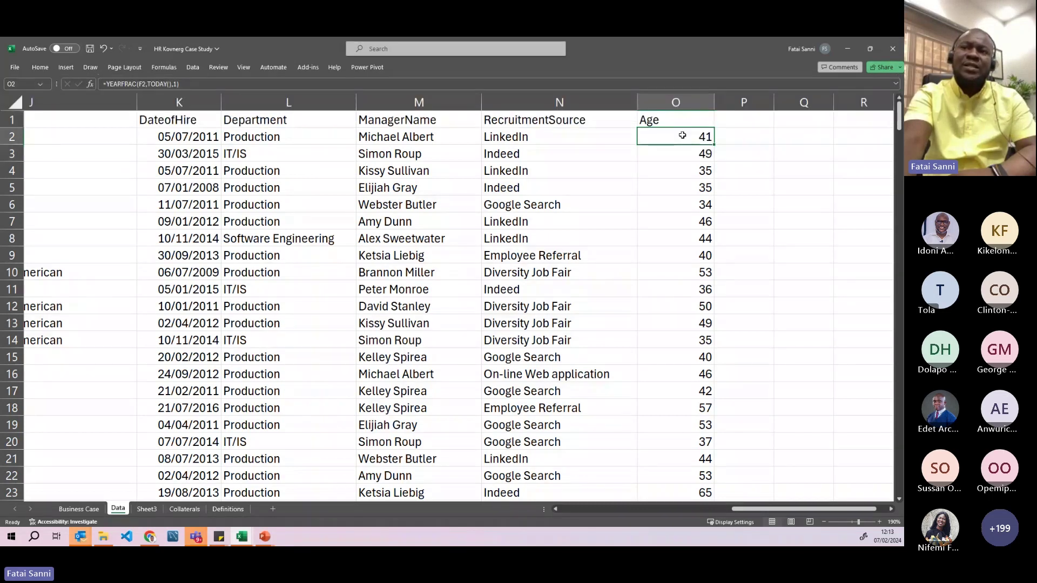
pyautogui.click(682, 154)
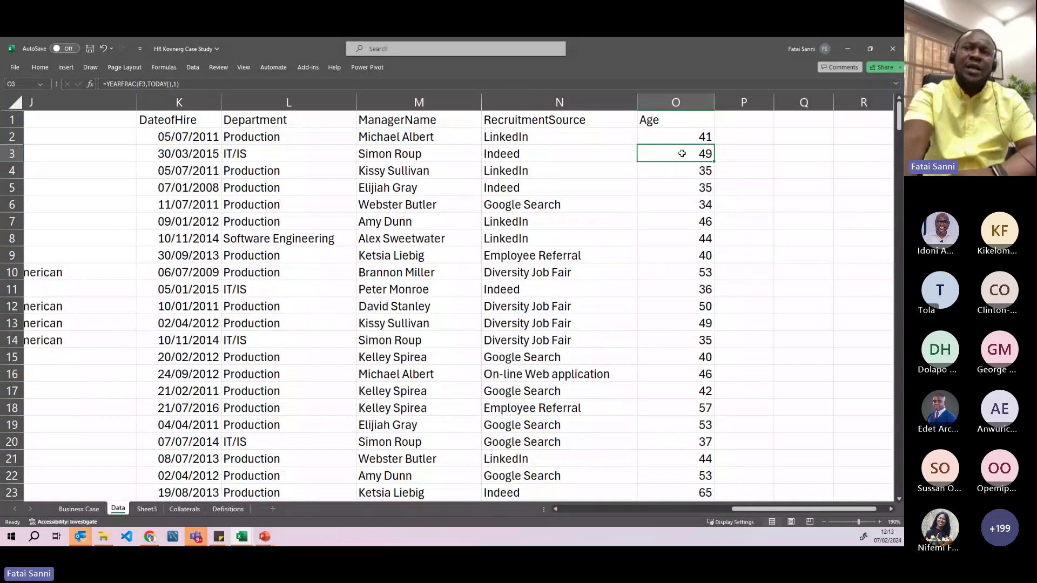
pyautogui.click(695, 137)
pyautogui.press('Down')
pyautogui.click(677, 137)
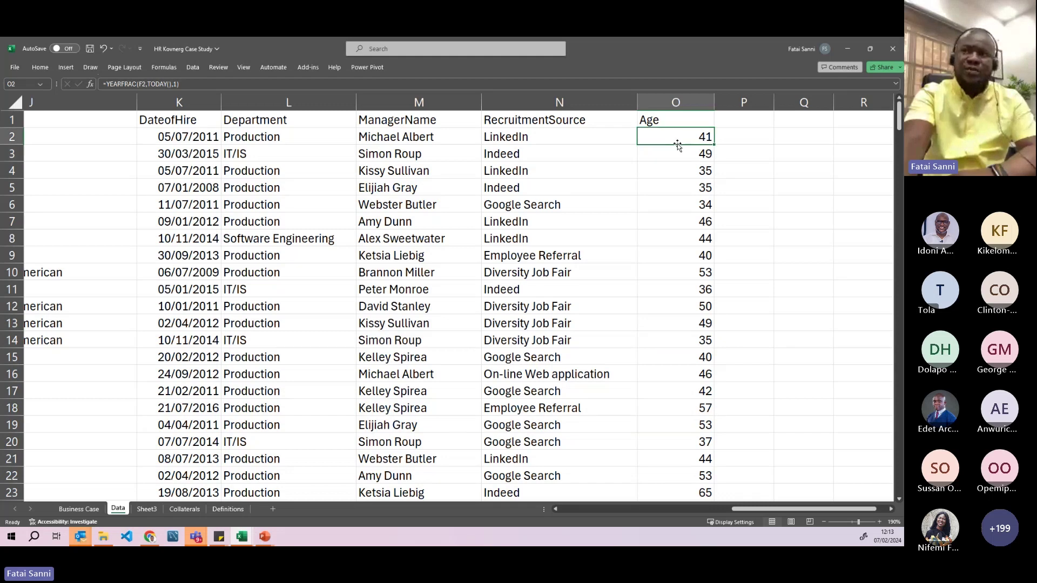
pyautogui.click(733, 138)
pyautogui.write('=')
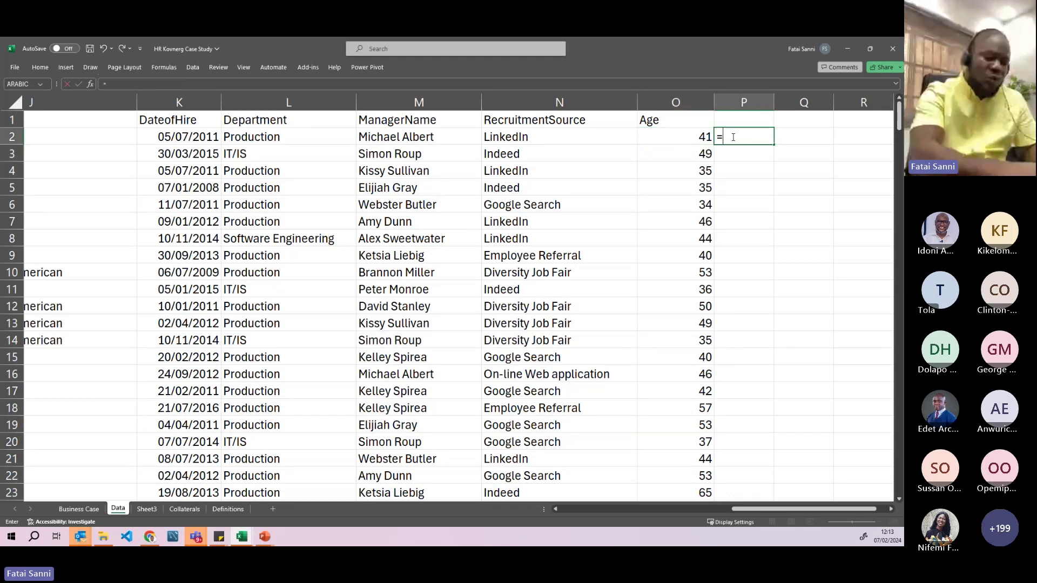
pyautogui.write('int')
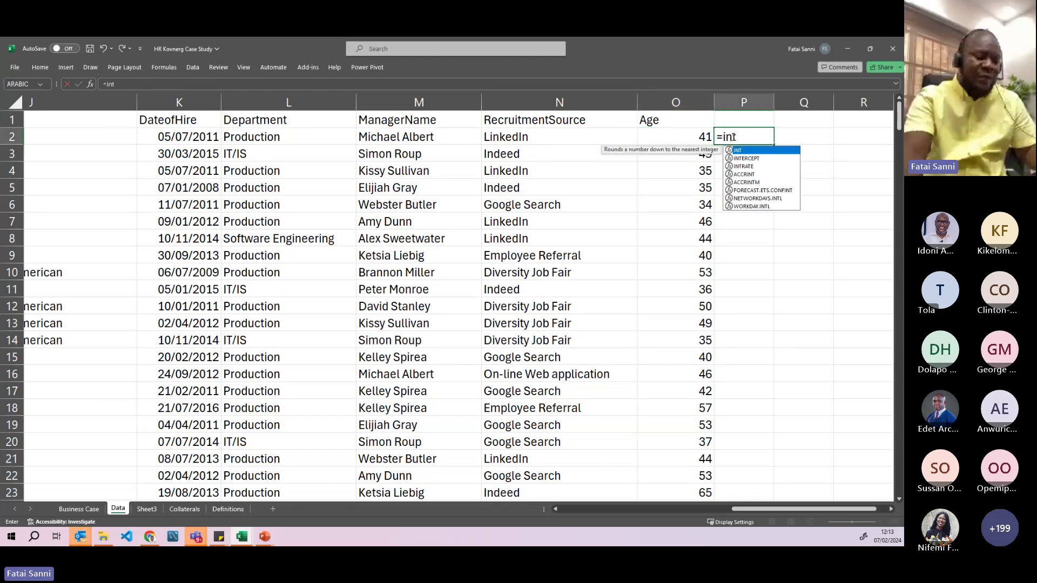
# - Test =INT(O2) in P2 and fill it down through P18
pyautogui.press('Tab')
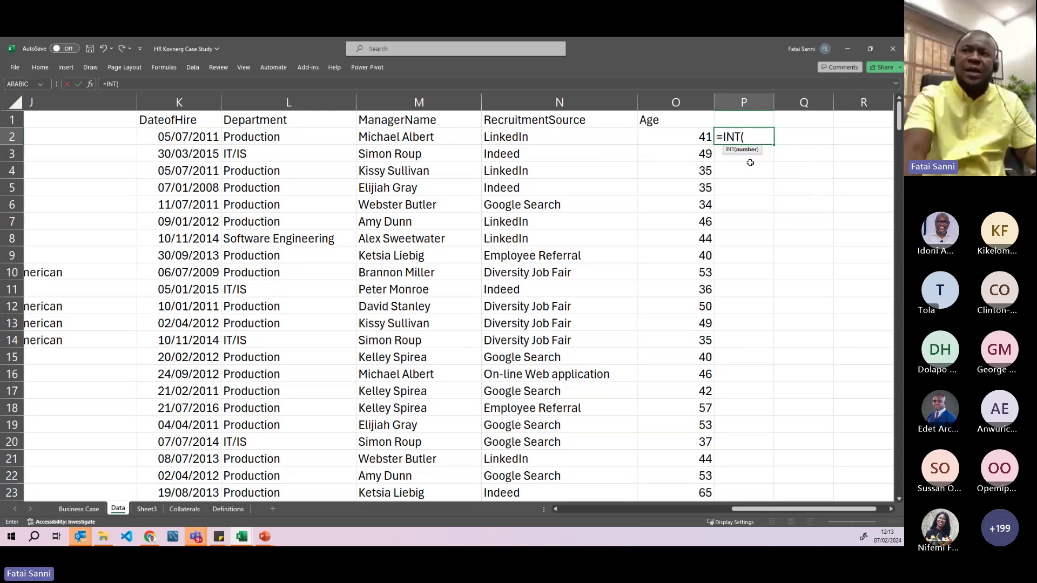
pyautogui.click(682, 139)
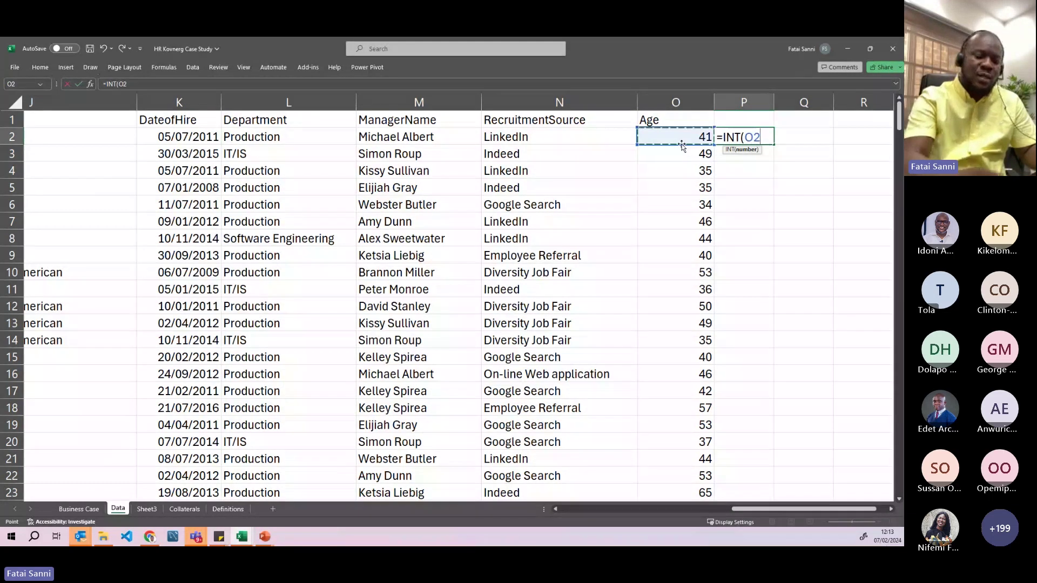
pyautogui.write(')')
pyautogui.press('Return')
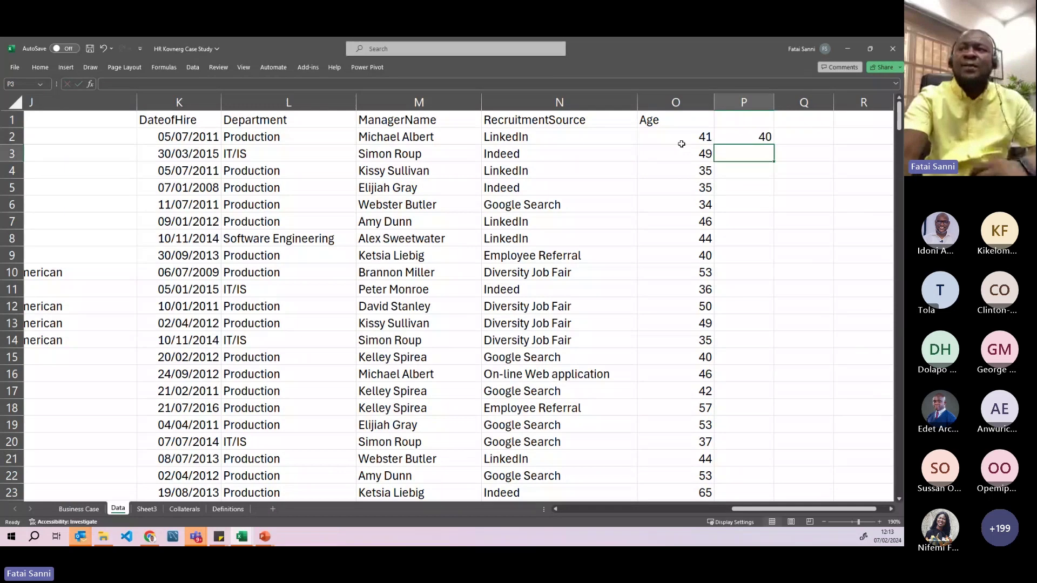
pyautogui.click(750, 137)
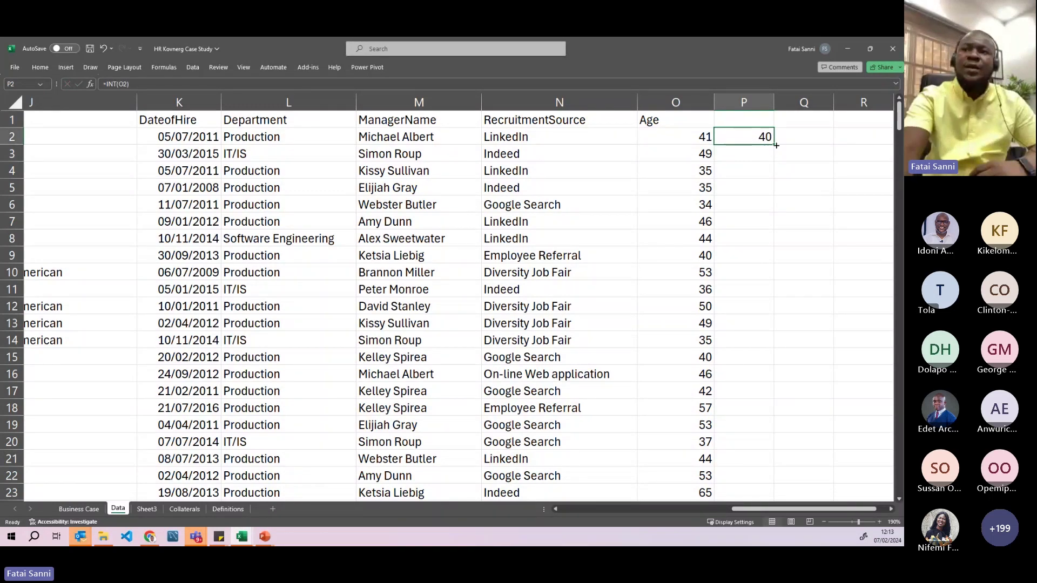
pyautogui.moveTo(749, 137); pyautogui.dragTo(747, 411)
pyautogui.hotkey('ctrl', 'd')
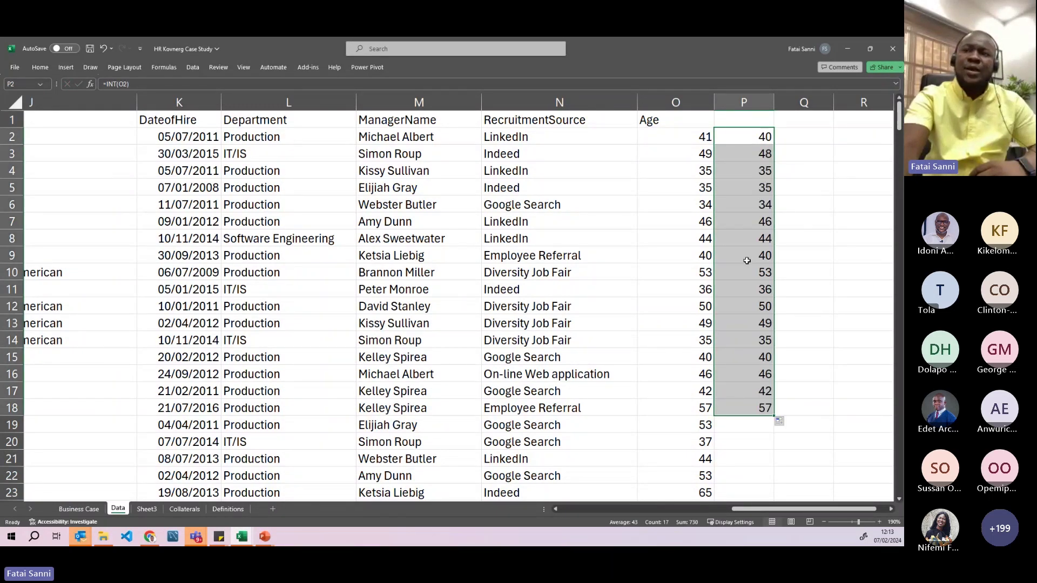
# - Change O2 to =INT(YEARFRAC(F2,TODAY(),1)) and fill it down the Age column
pyautogui.click(683, 133)
pyautogui.doubleClick(683, 133)
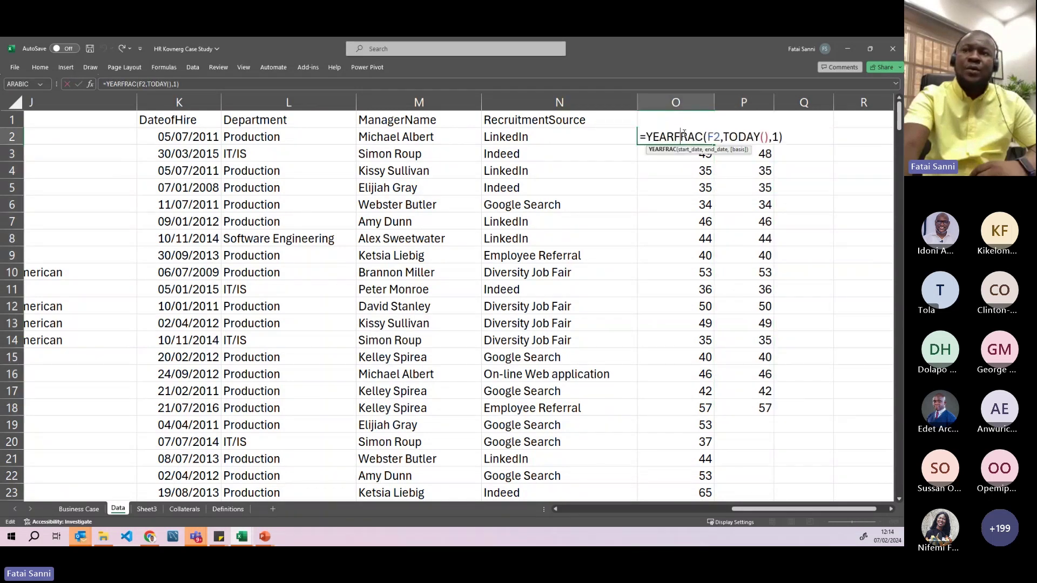
pyautogui.click(648, 136)
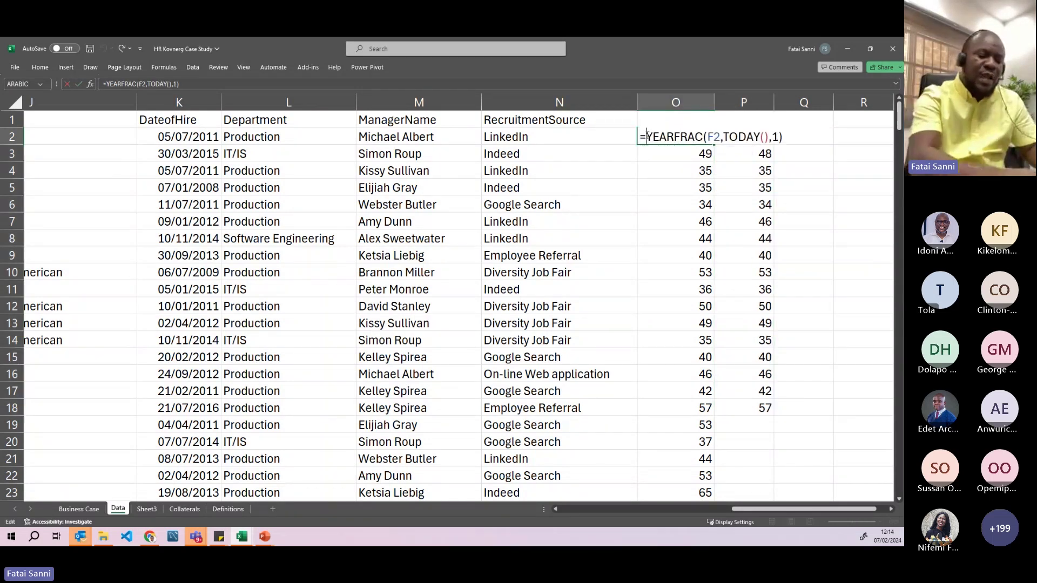
pyautogui.write('INT')
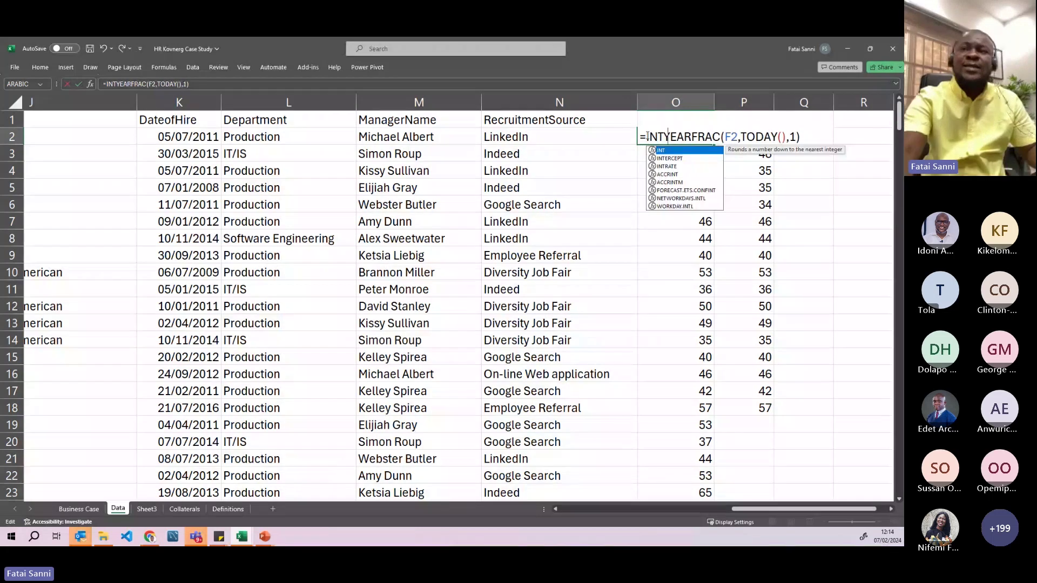
pyautogui.write('(')
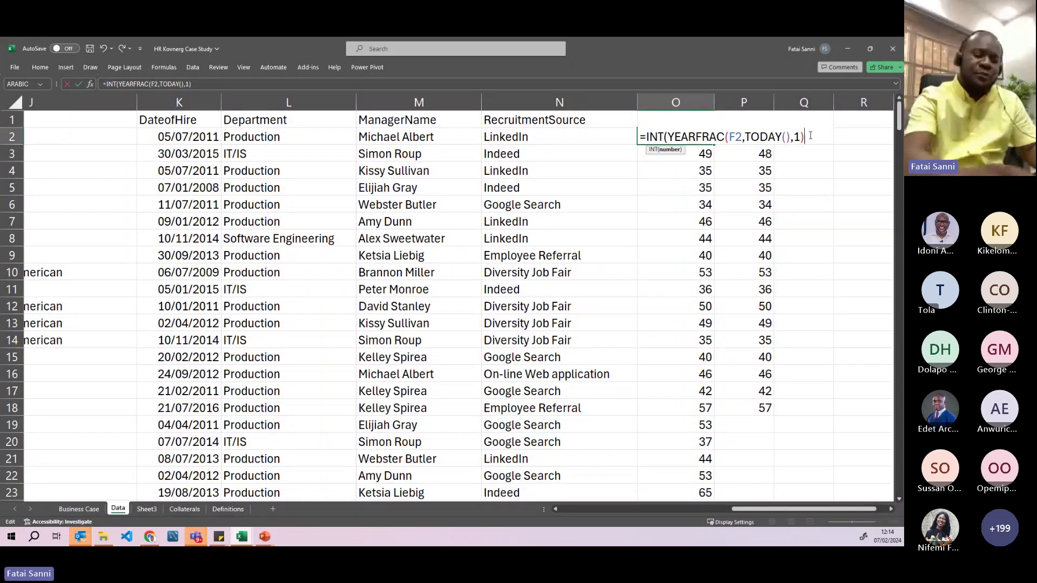
pyautogui.write(')')
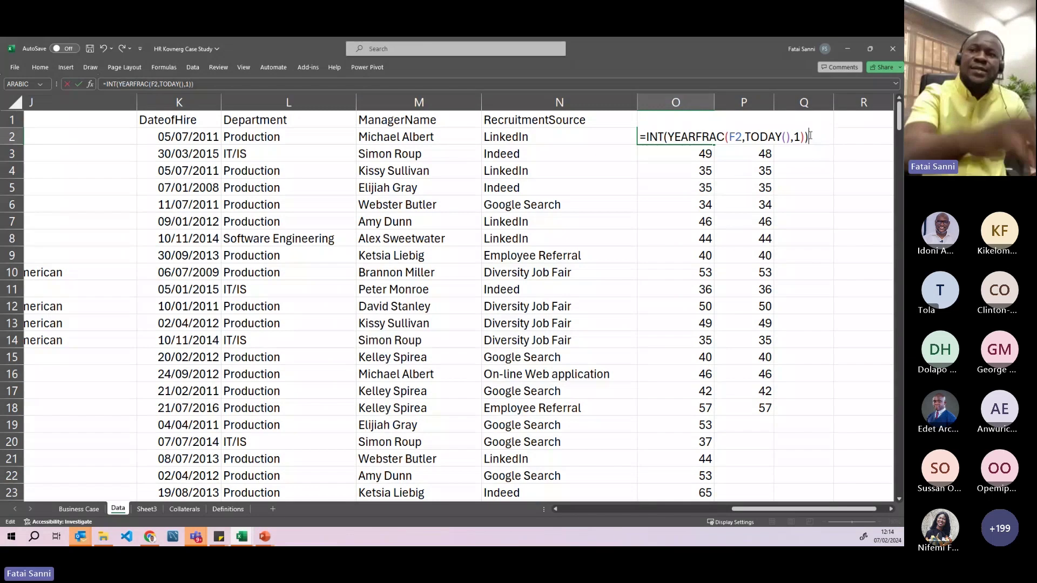
pyautogui.press('Return')
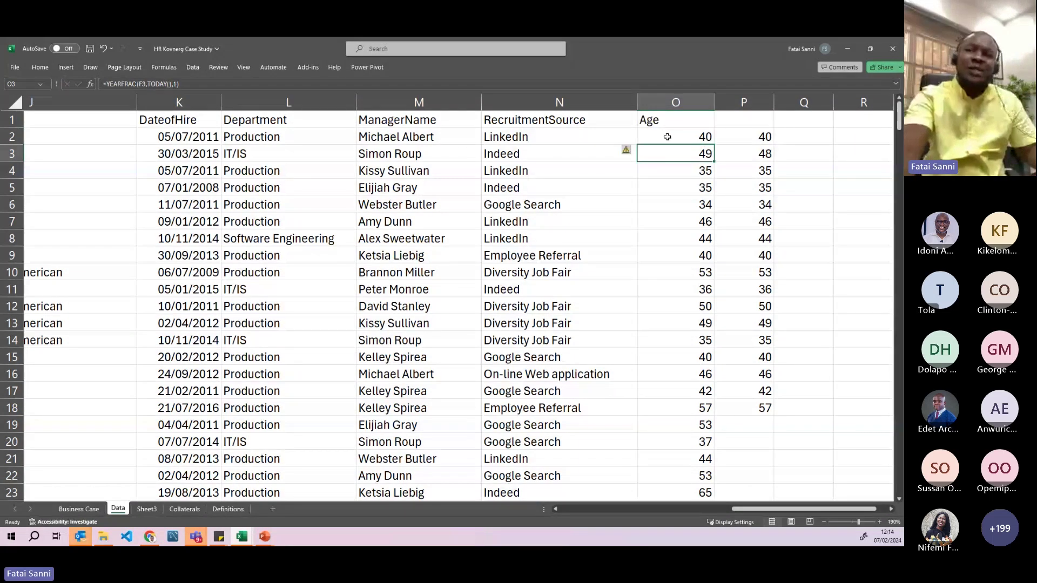
pyautogui.click(664, 132)
pyautogui.doubleClick(715, 146)
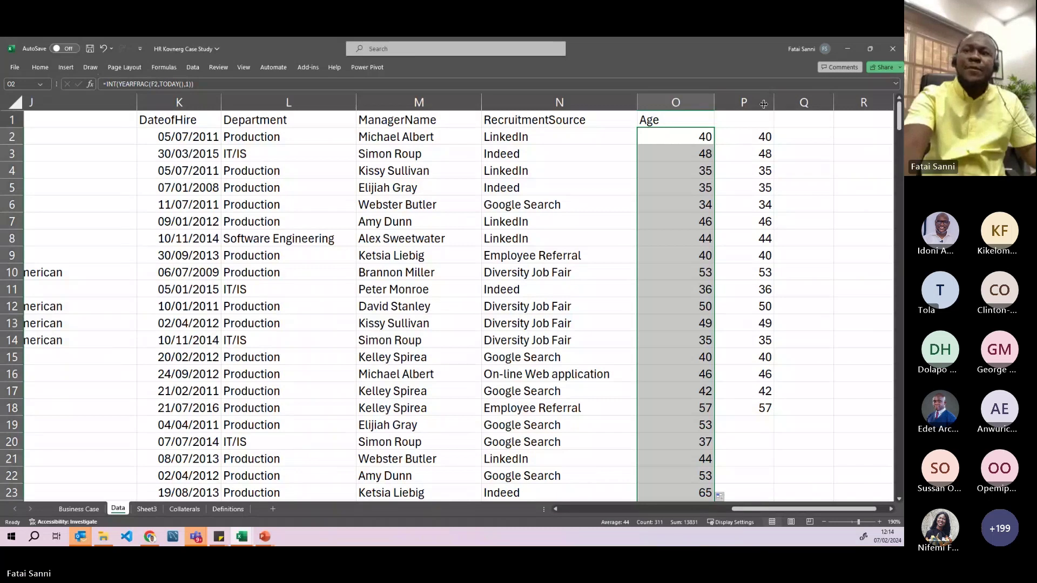
# - Clear the test values from column P and recheck O2's formula
pyautogui.click(751, 102)
pyautogui.press('Delete')
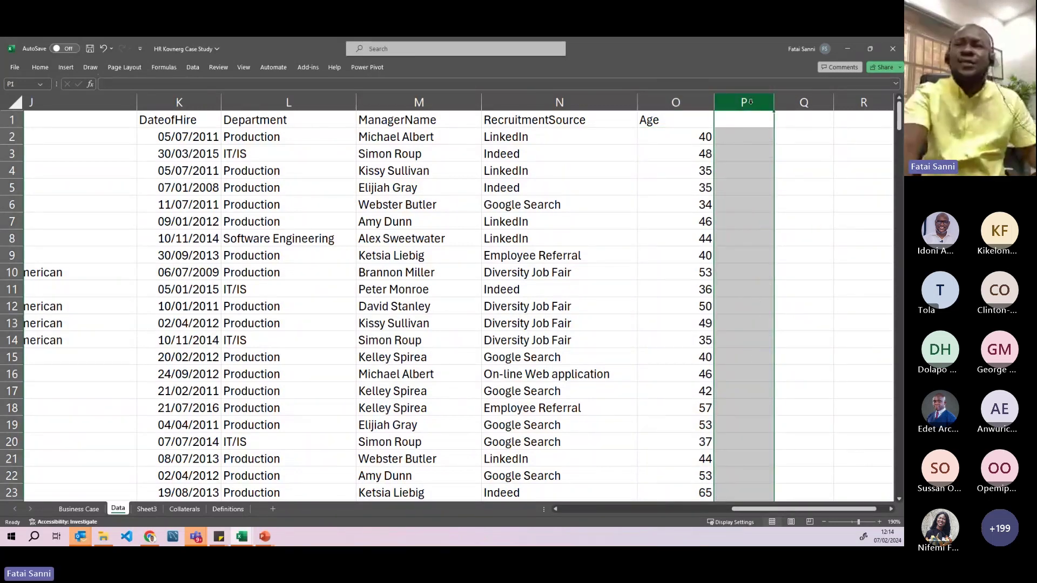
pyautogui.click(678, 131)
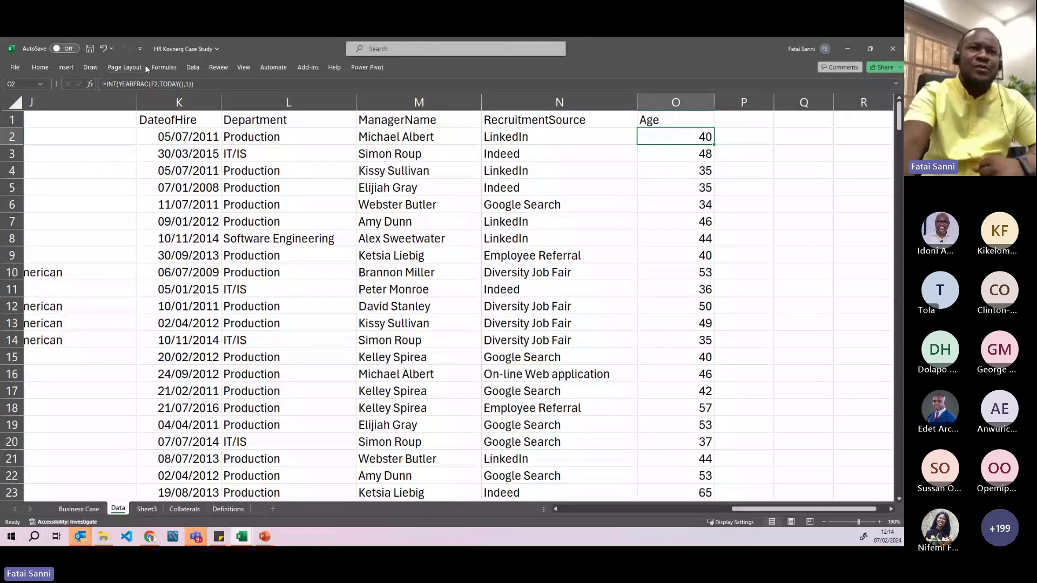
# - Start a PivotTable from the Data table range on a new worksheet, scrolling to verify it reaches row 312
pyautogui.click(64, 67)
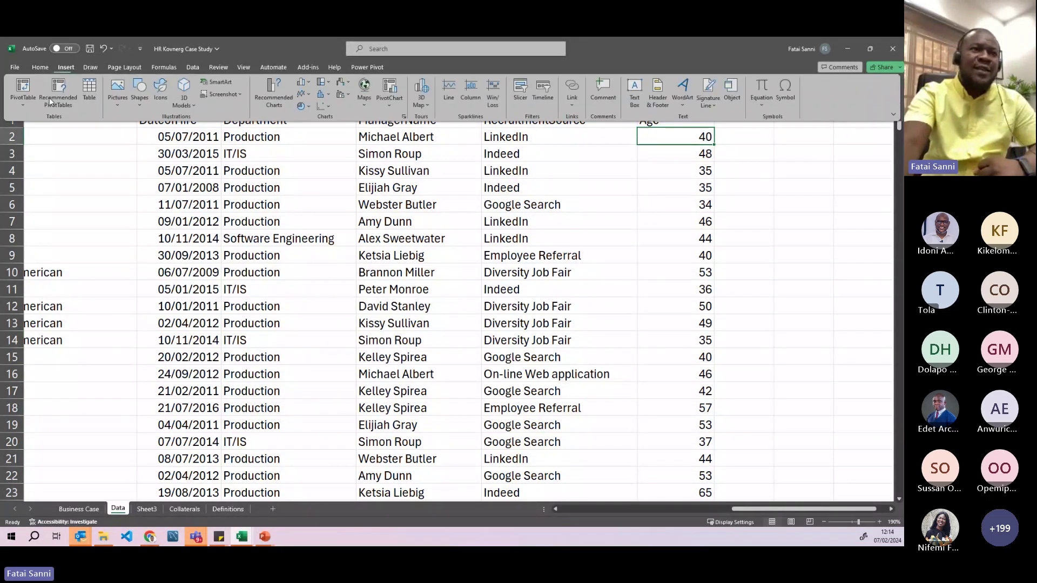
pyautogui.click(23, 101)
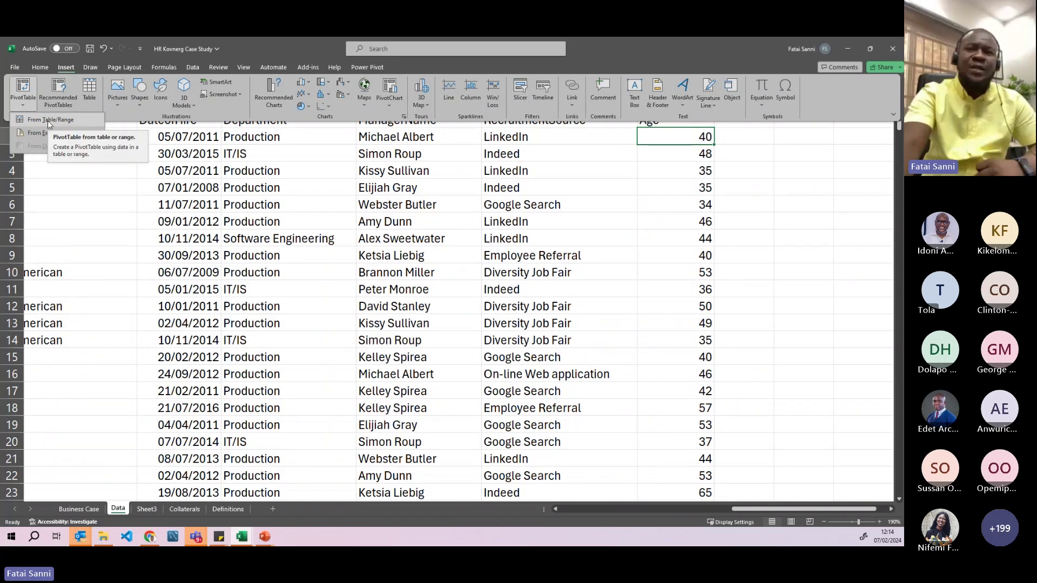
pyautogui.click(48, 121)
pyautogui.moveTo(593, 273); pyautogui.dragTo(393, 224)
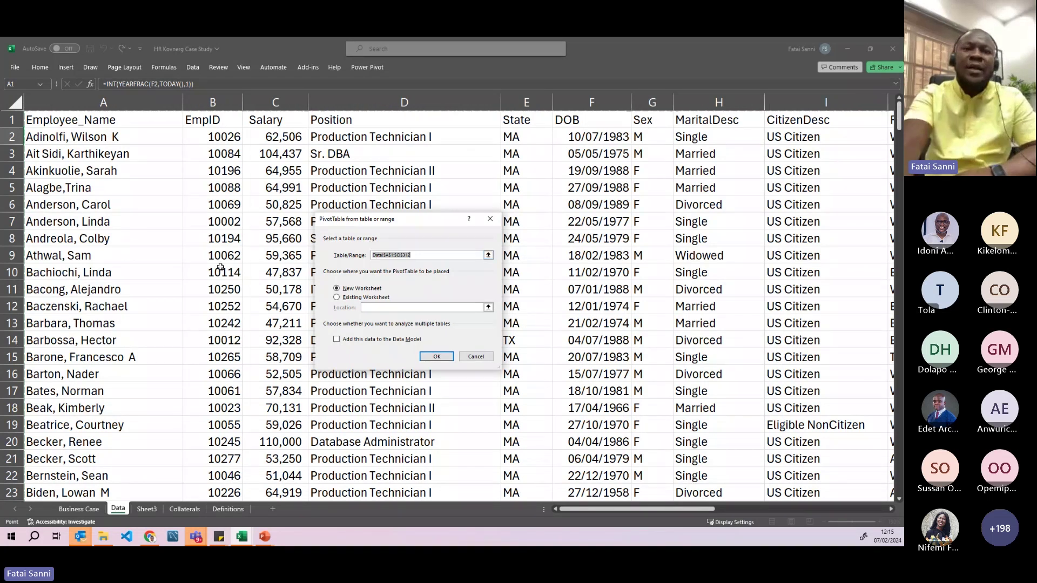
pyautogui.scroll(-17, 219, 281)
pyautogui.scroll(-12, 218, 297)
pyautogui.scroll(-20, 219, 300)
pyautogui.scroll(-17, 219, 304)
pyautogui.scroll(2, 220, 306)
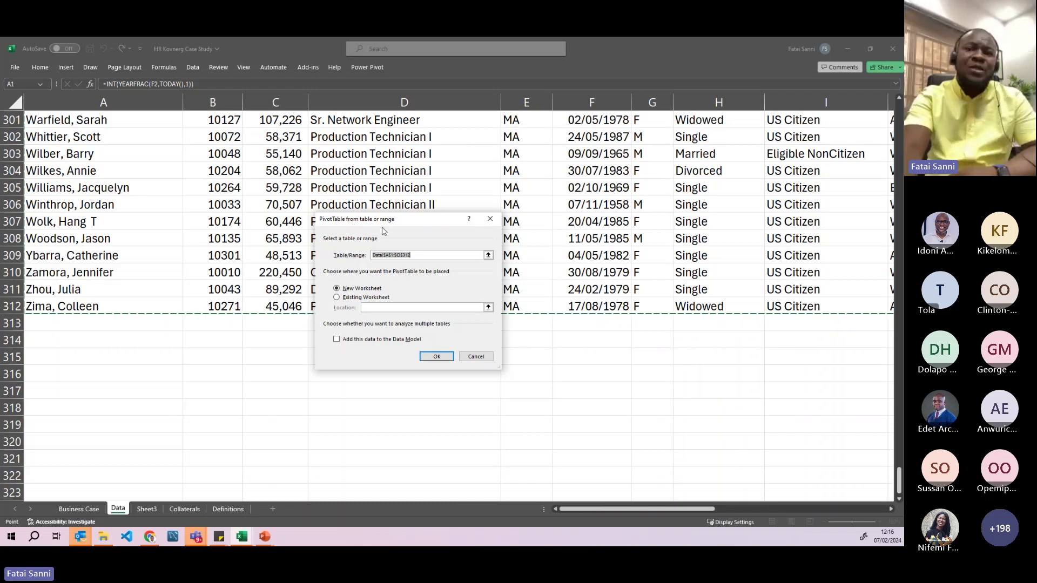
# - Cancel the PivotTable setup and select the employee range A1:O312
pyautogui.click(486, 224)
pyautogui.scroll(14, 264, 205)
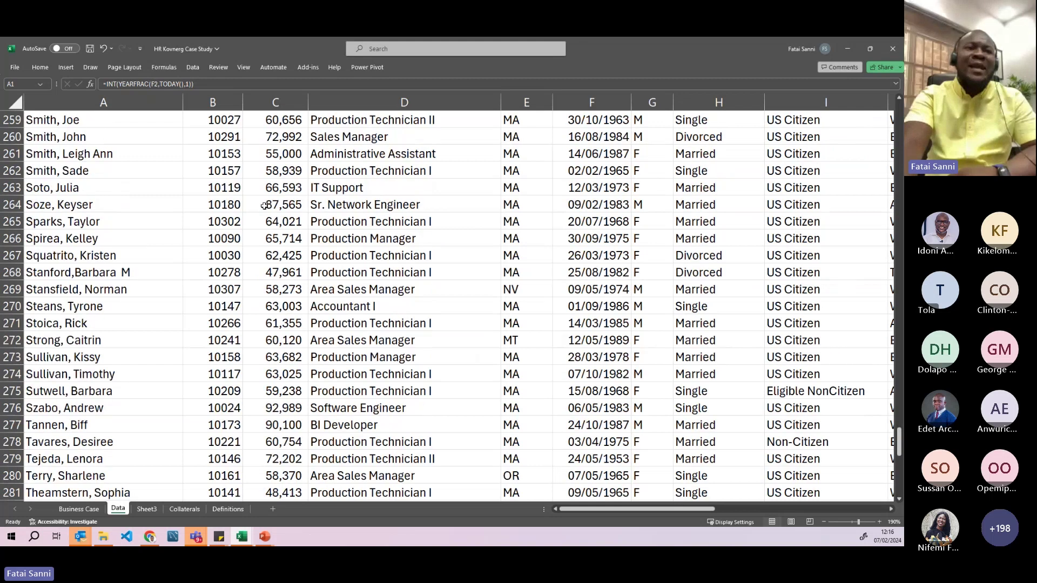
pyautogui.scroll(8, 263, 205)
pyautogui.scroll(20, 260, 199)
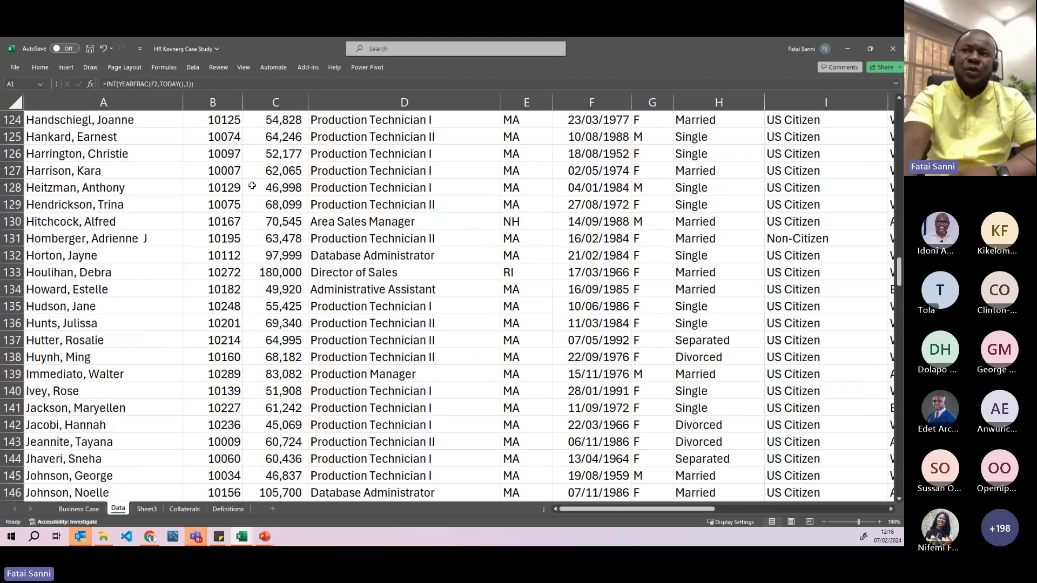
pyautogui.scroll(20, 252, 185)
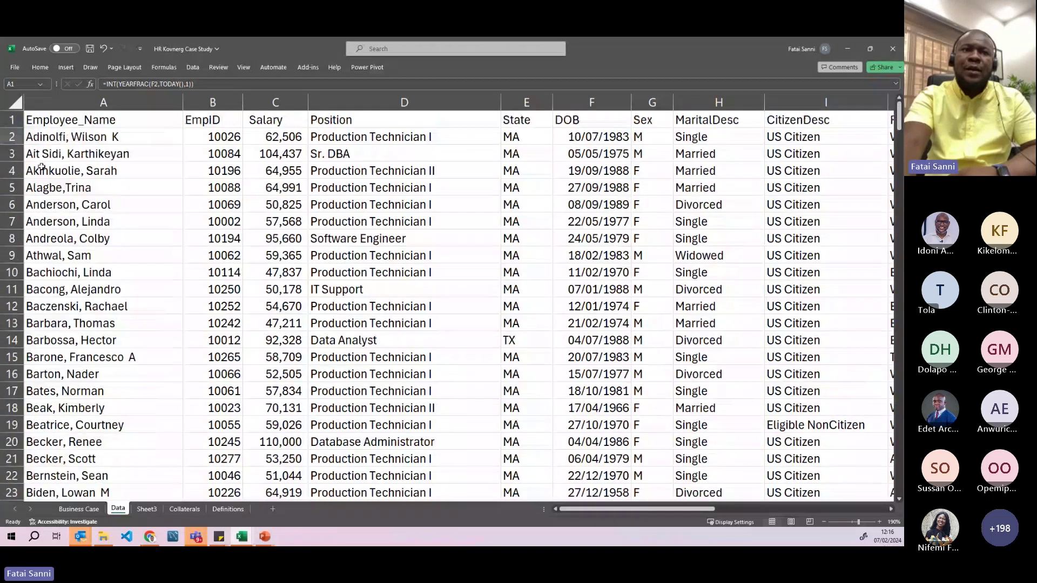
pyautogui.click(48, 122)
pyautogui.moveTo(49, 121); pyautogui.dragTo(778, 129)
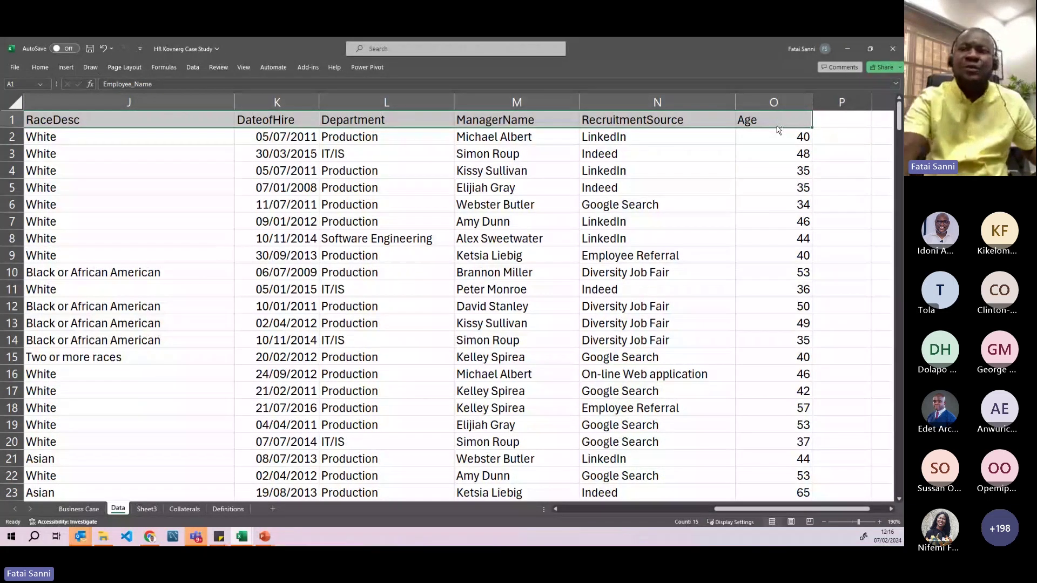
pyautogui.hotkey('ctrl', 'shift', 'Down')
# - Convert the selected range into a table with headers via Insert > Table
pyautogui.scroll(2, 739, 322)
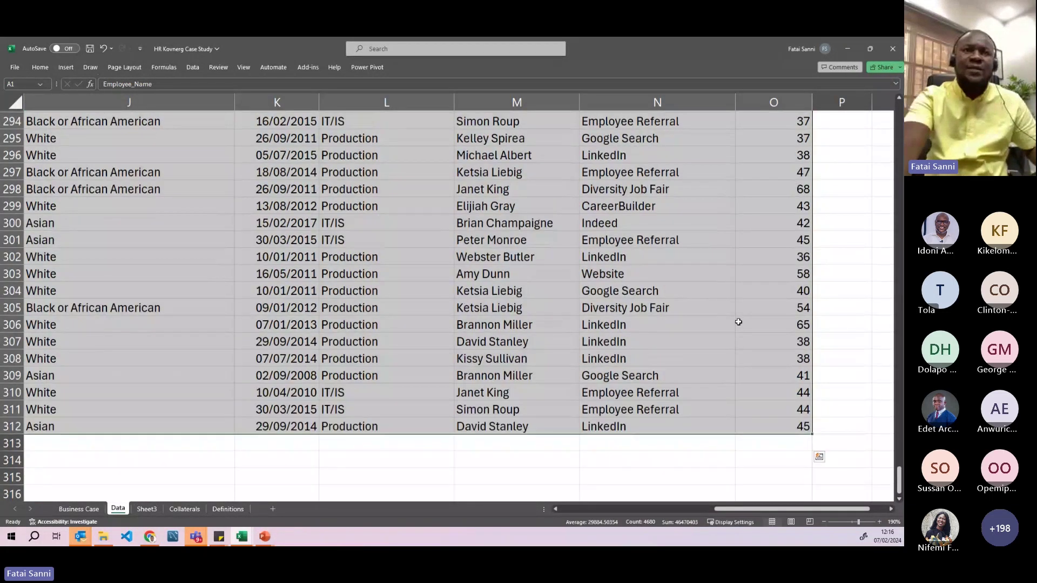
pyautogui.click(190, 66)
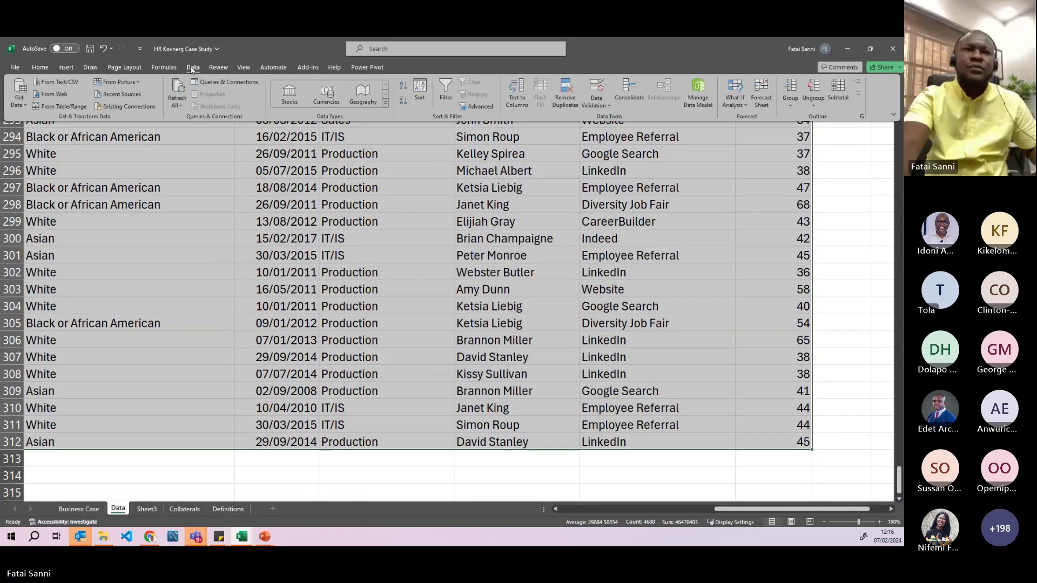
pyautogui.click(67, 68)
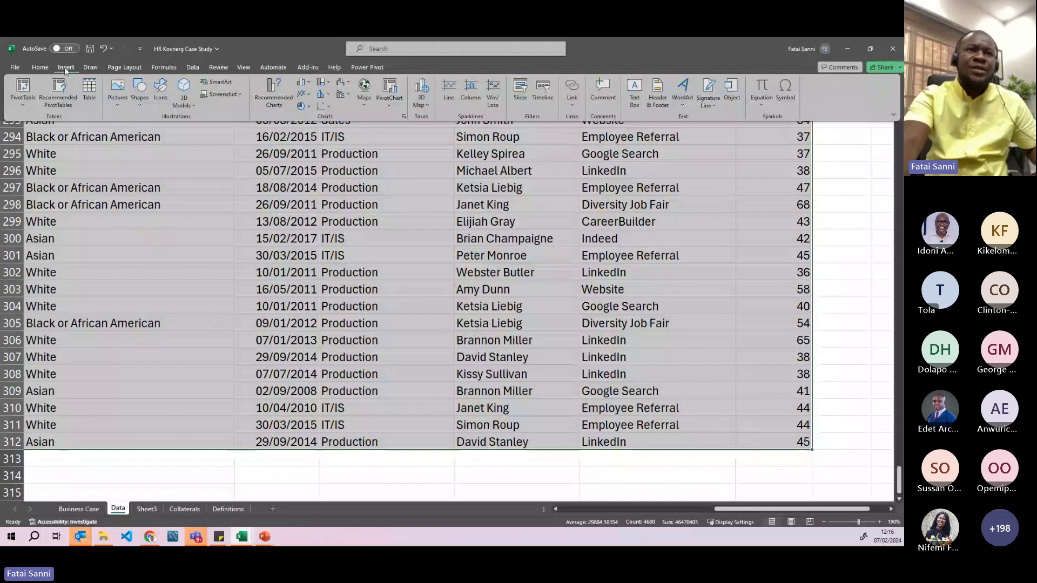
pyautogui.click(89, 91)
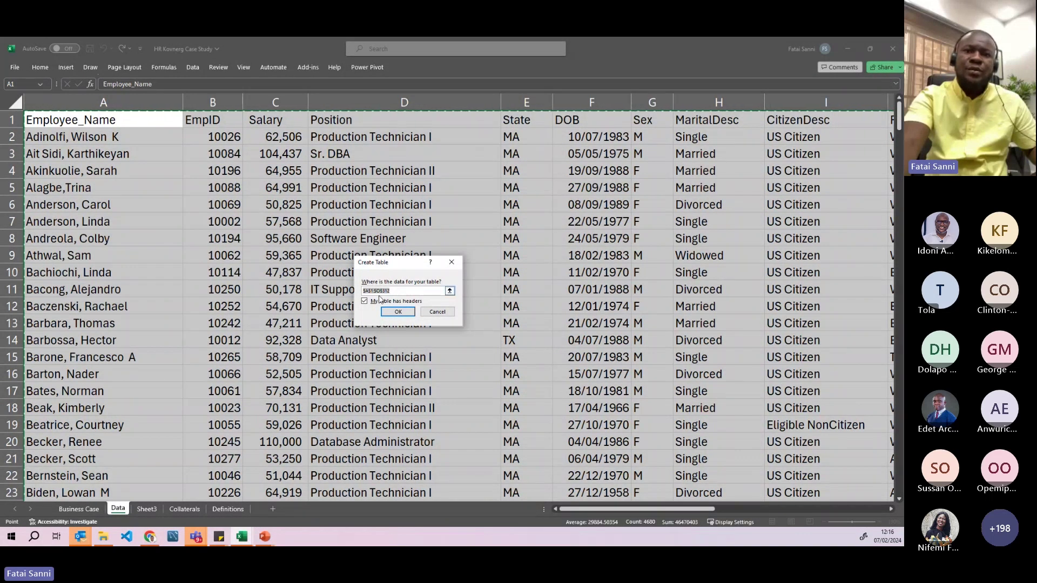
pyautogui.click(397, 312)
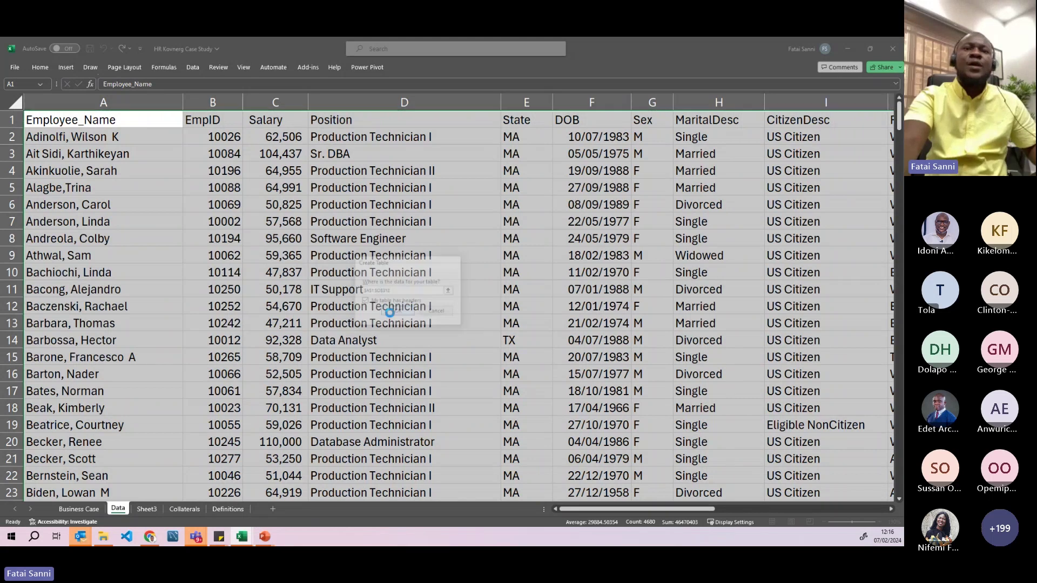
pyautogui.scroll(-4, 452, 369)
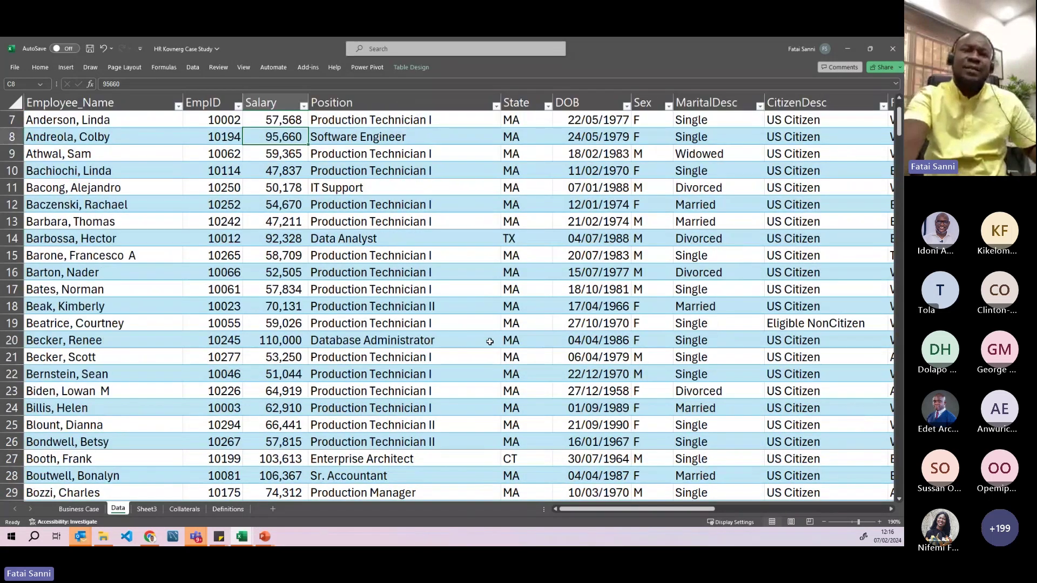
pyautogui.scroll(4, 482, 348)
pyautogui.press('Right')
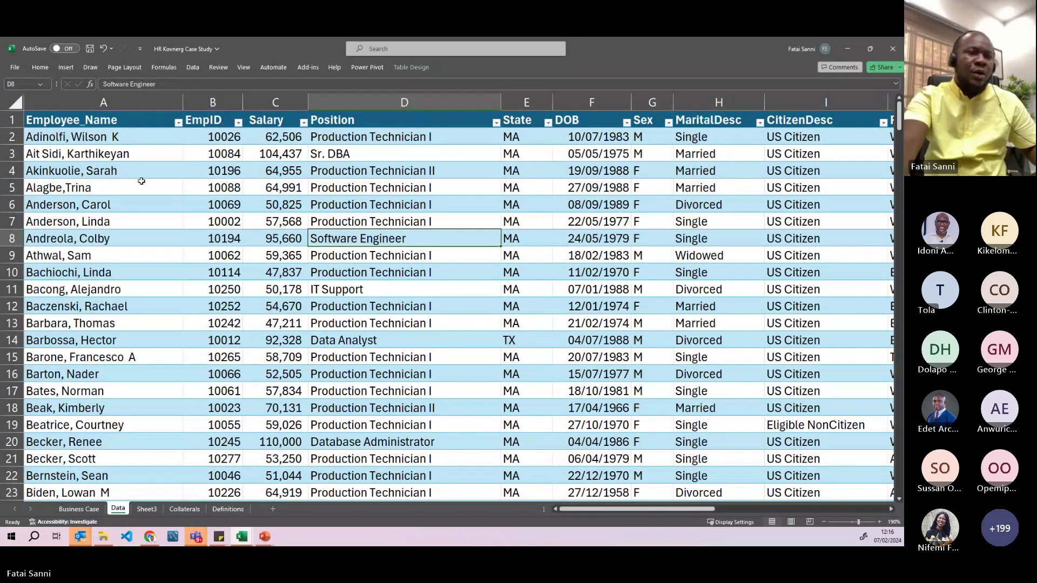
pyautogui.click(66, 68)
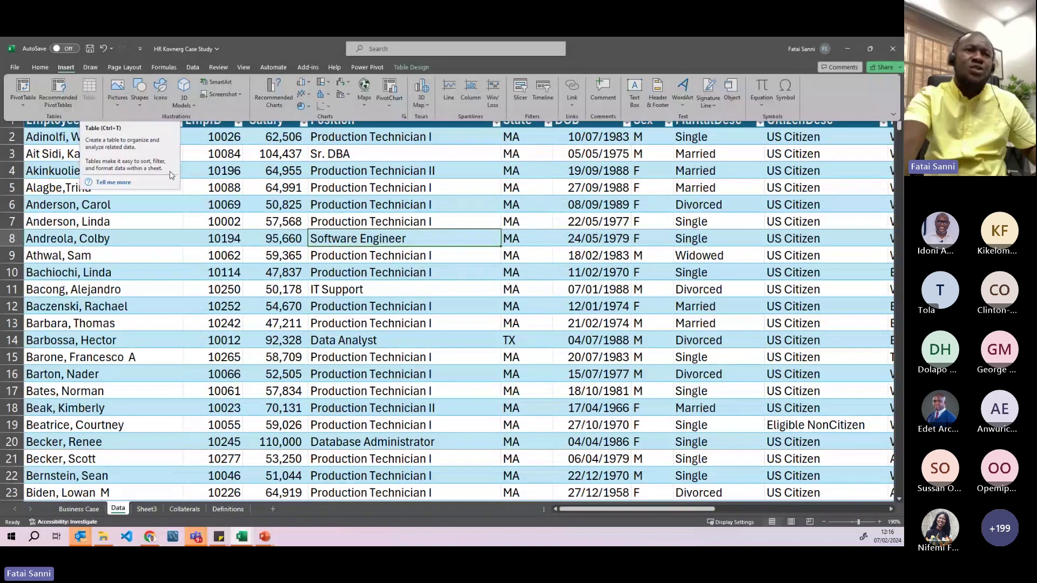
pyautogui.press('F1')
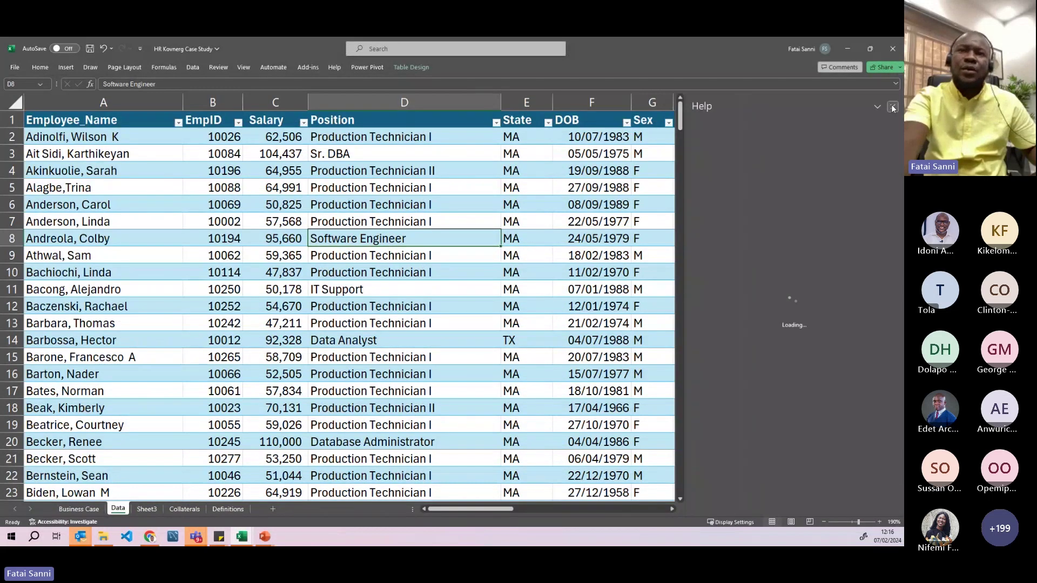
pyautogui.click(893, 106)
pyautogui.click(285, 215)
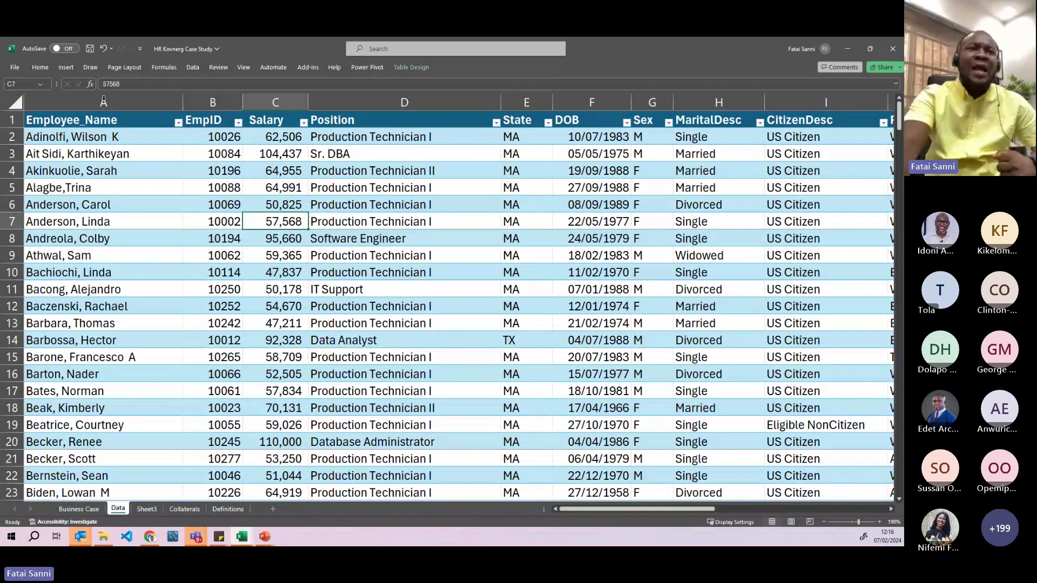
pyautogui.click(67, 69)
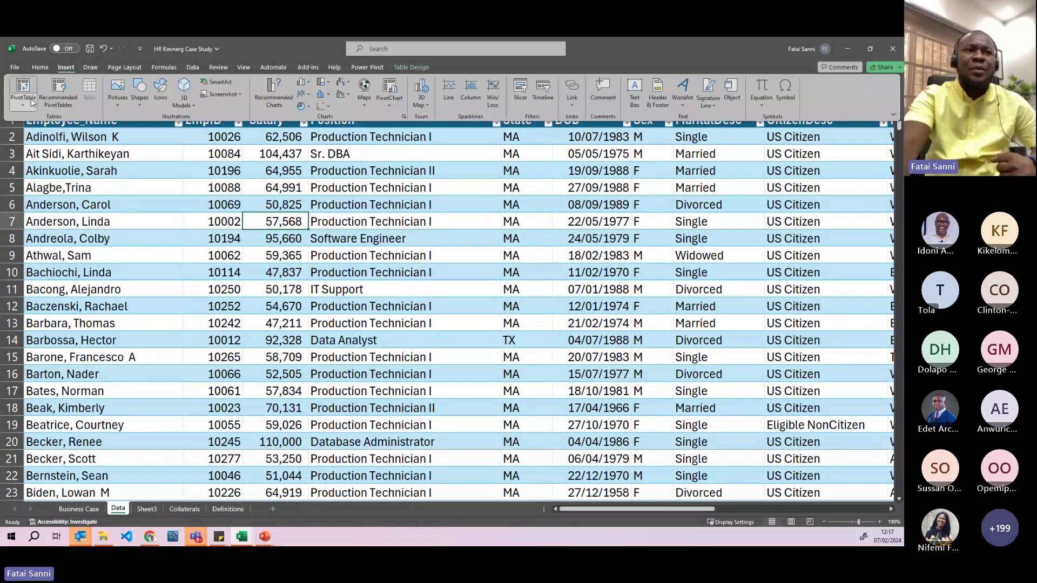
pyautogui.click(27, 88)
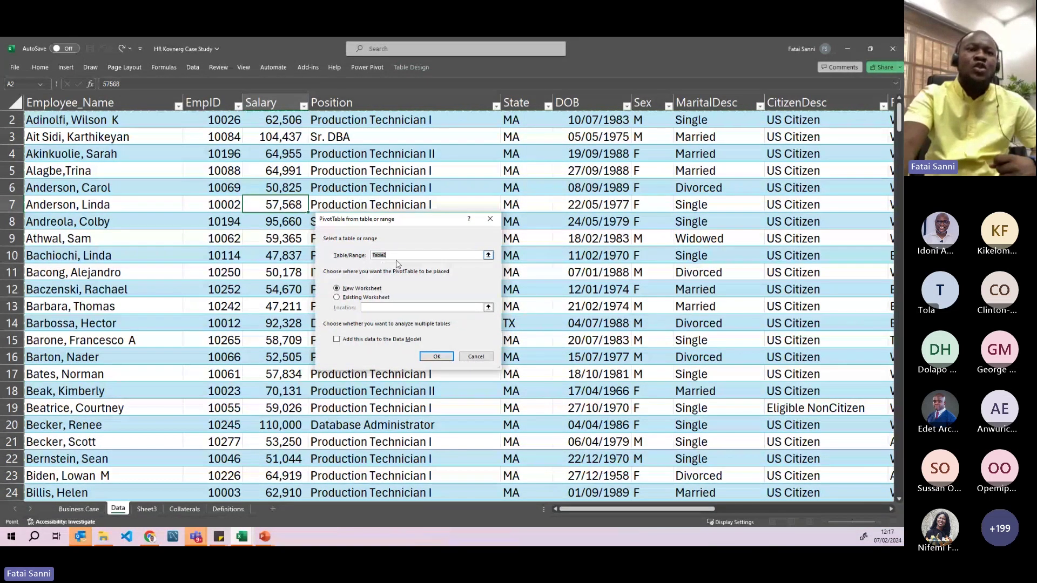
pyautogui.scroll(-18, 232, 387)
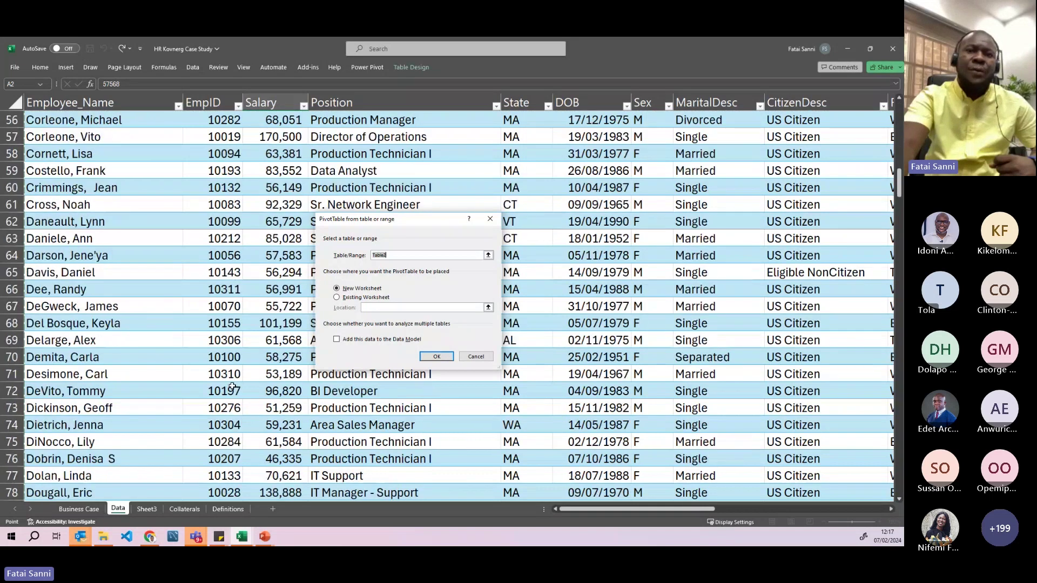
pyautogui.scroll(-20, 232, 386)
pyautogui.scroll(-7, 237, 379)
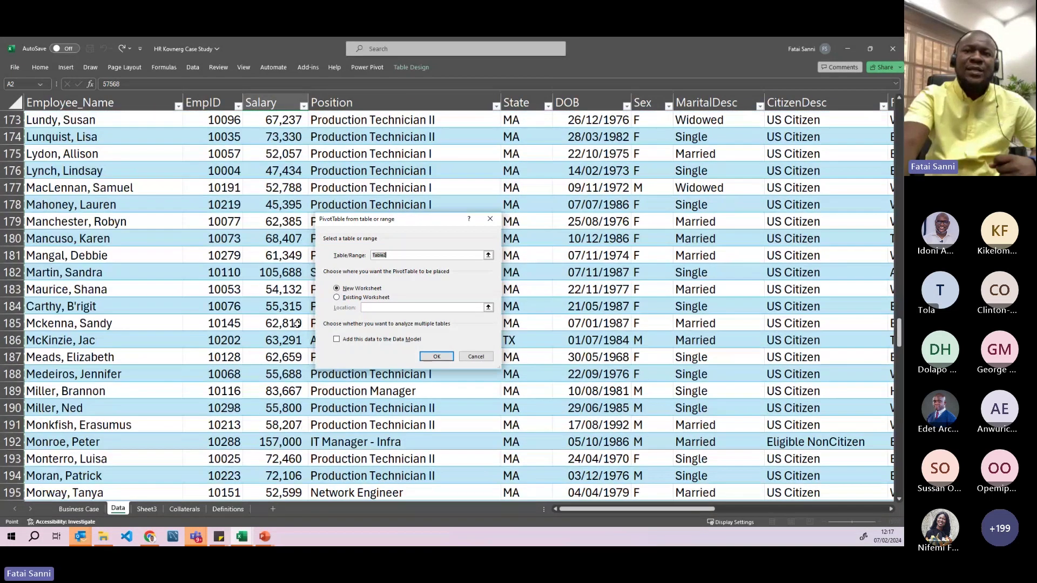
pyautogui.click(490, 219)
pyautogui.scroll(-20, 205, 345)
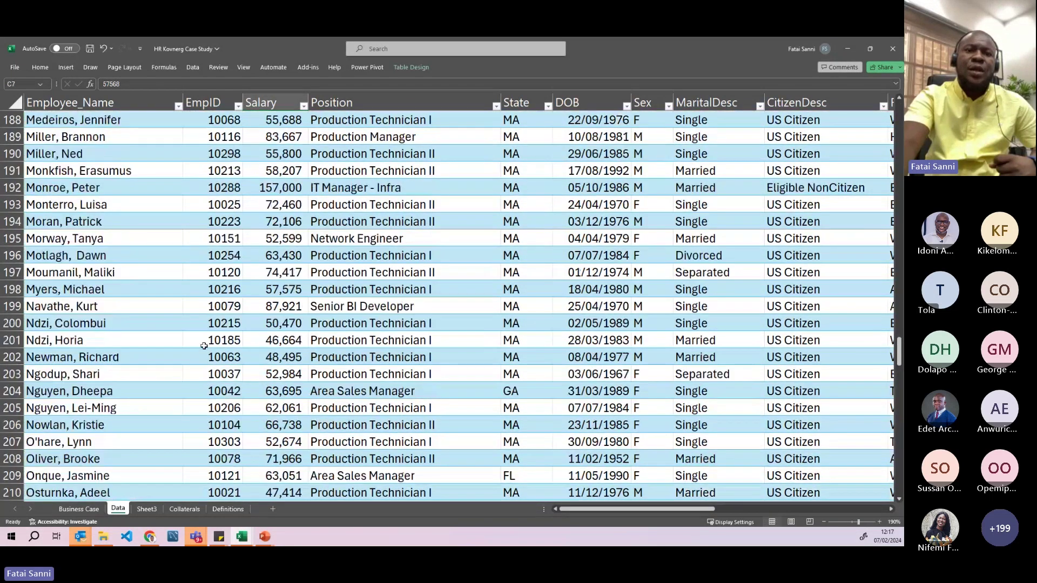
pyautogui.scroll(-13, 204, 345)
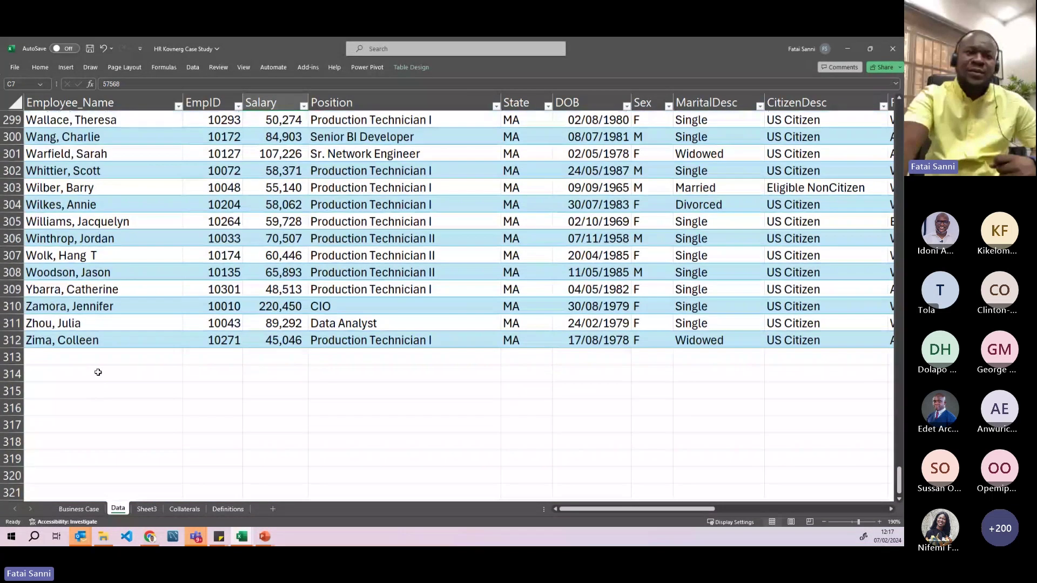
pyautogui.click(102, 361)
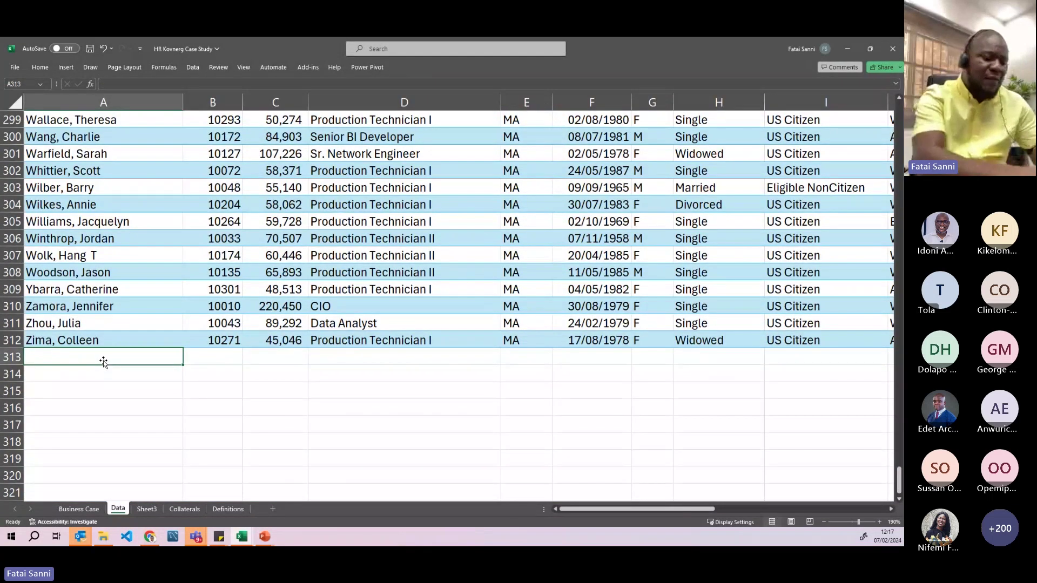
pyautogui.press('Return')
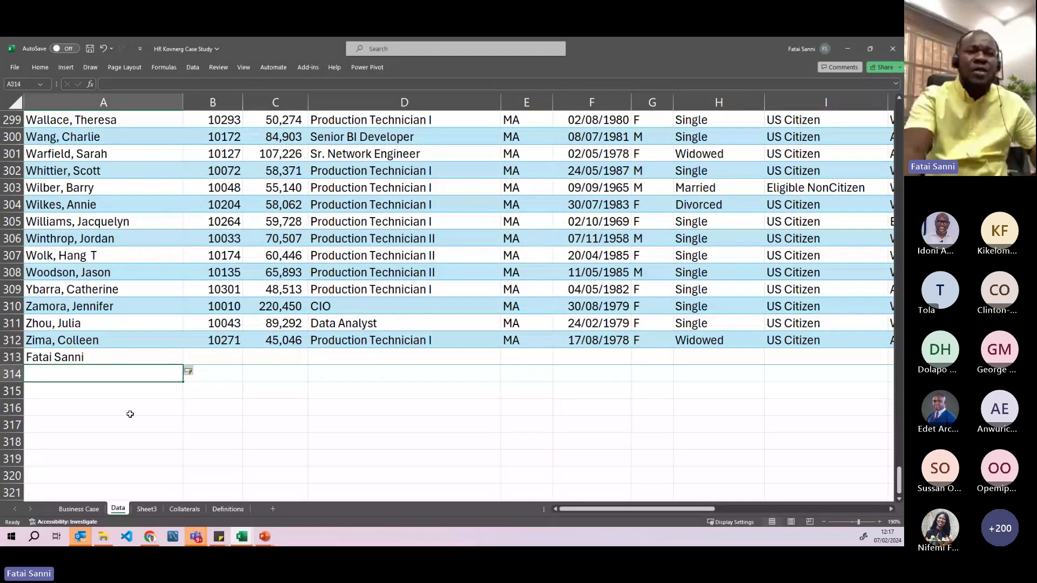
pyautogui.scroll(-1, 188, 380)
pyautogui.click(190, 388)
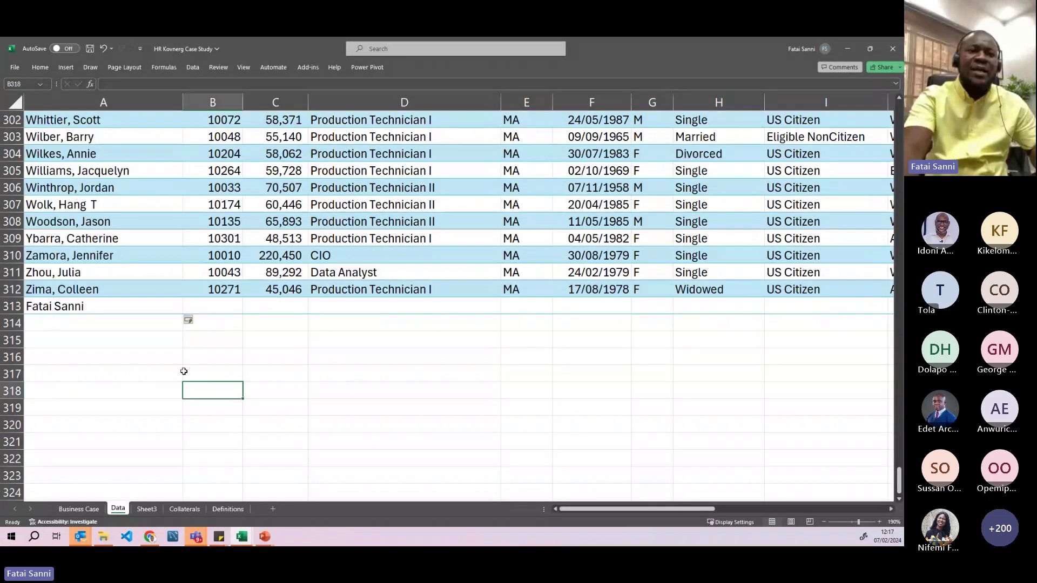
pyautogui.click(72, 322)
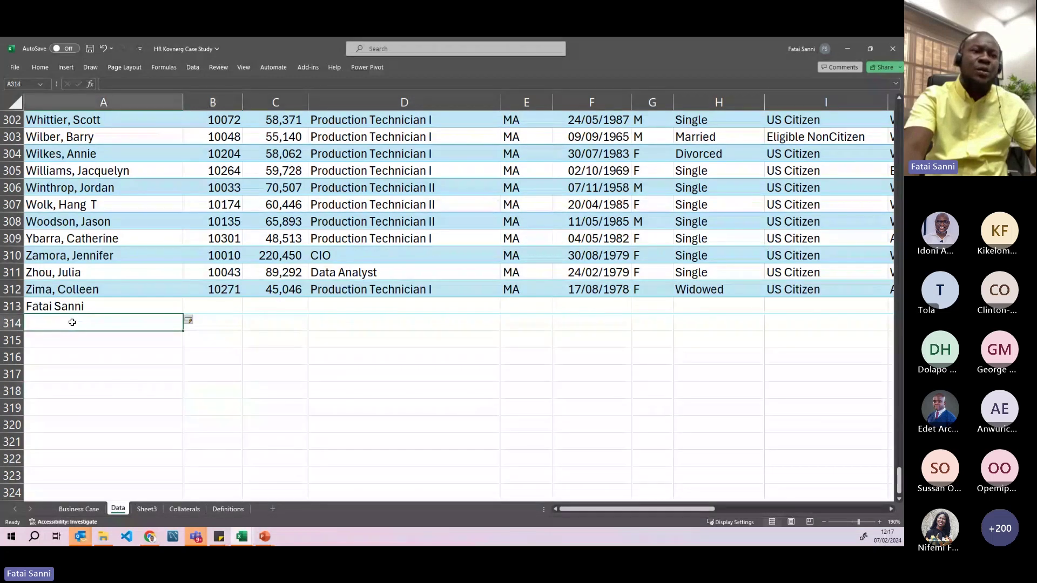
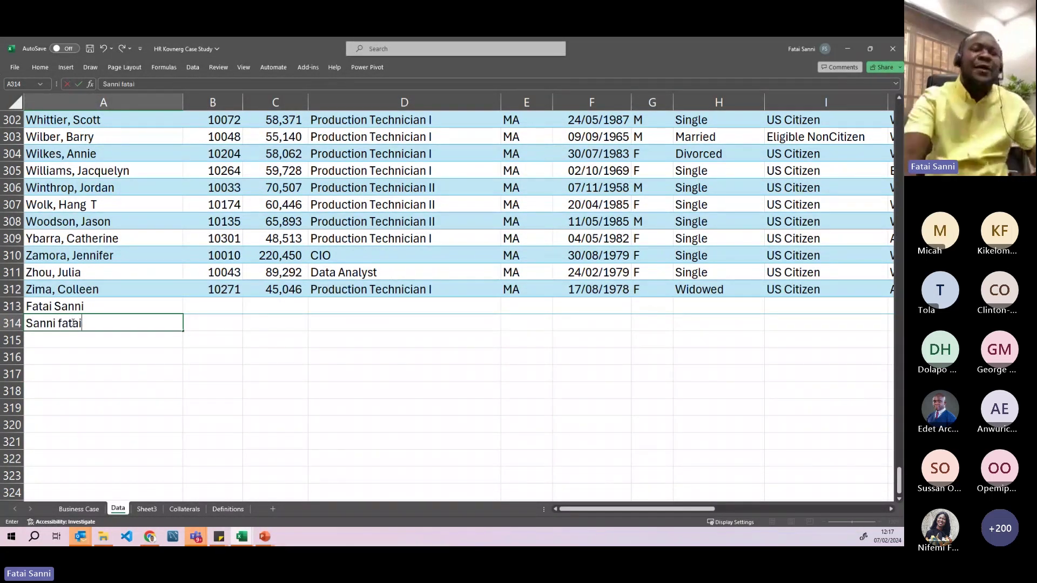
pyautogui.press('Return')
pyautogui.click(101, 385)
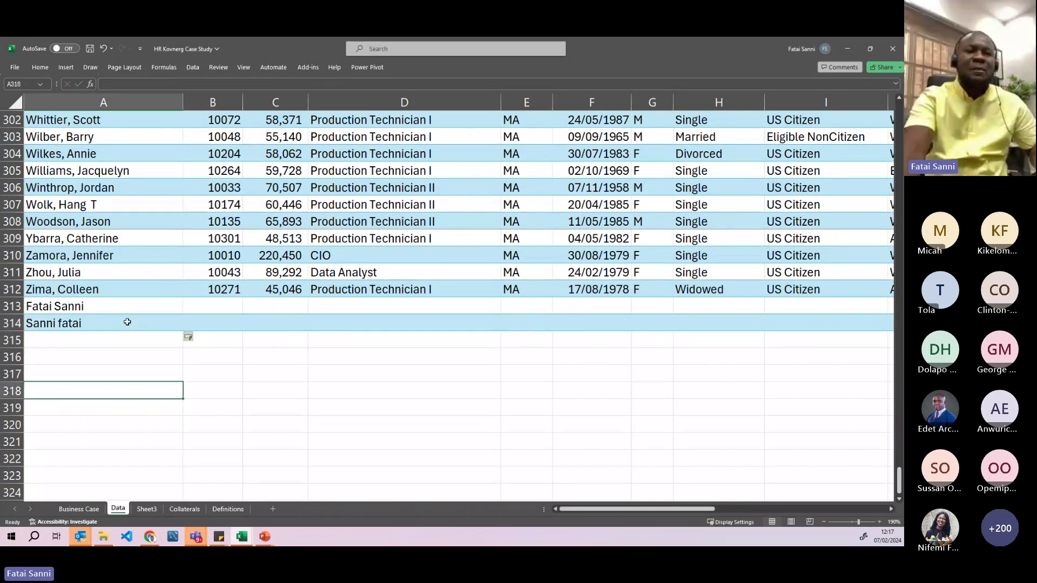
pyautogui.click(93, 313)
pyautogui.moveTo(93, 313); pyautogui.dragTo(93, 320)
pyautogui.press('Delete')
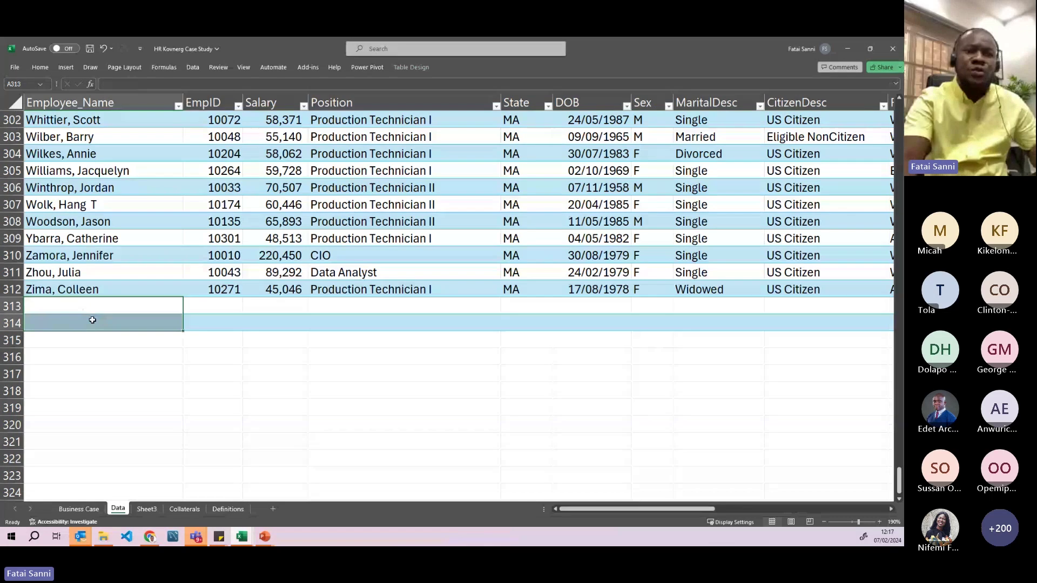
pyautogui.hscroll(10, 636, 365)
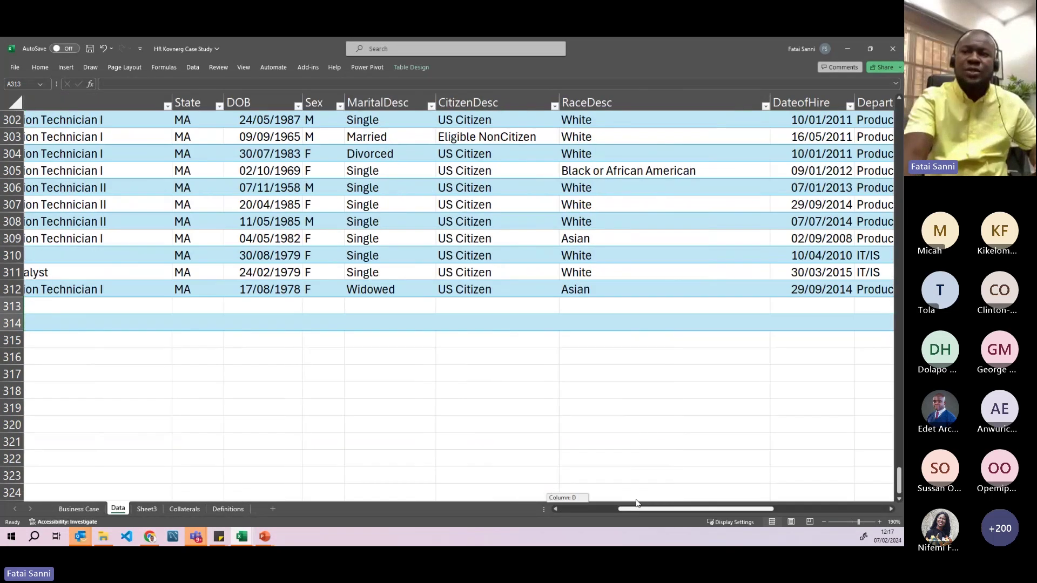
pyautogui.moveTo(712, 328); pyautogui.dragTo(689, 324)
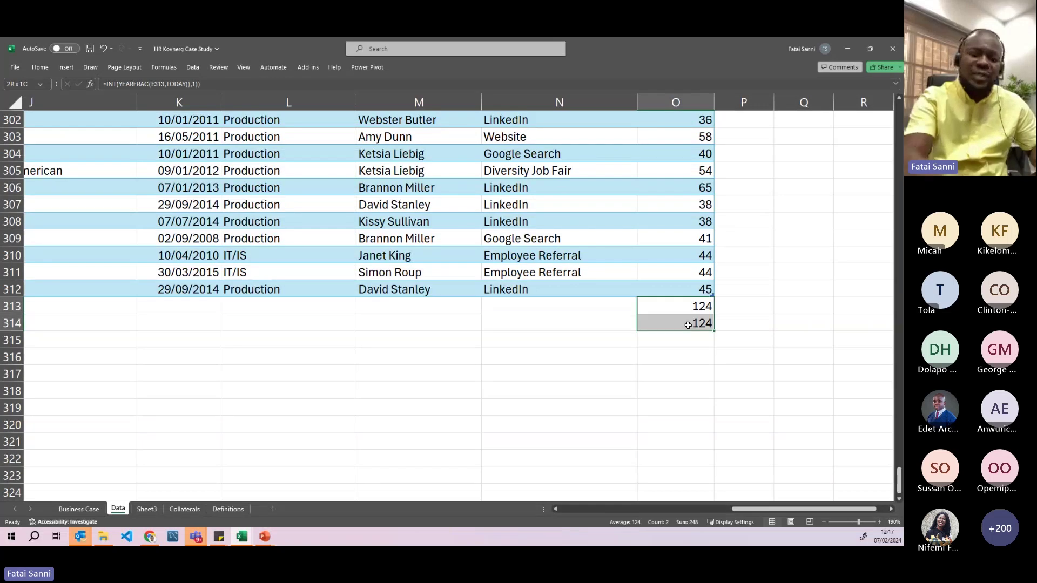
pyautogui.press('Delete')
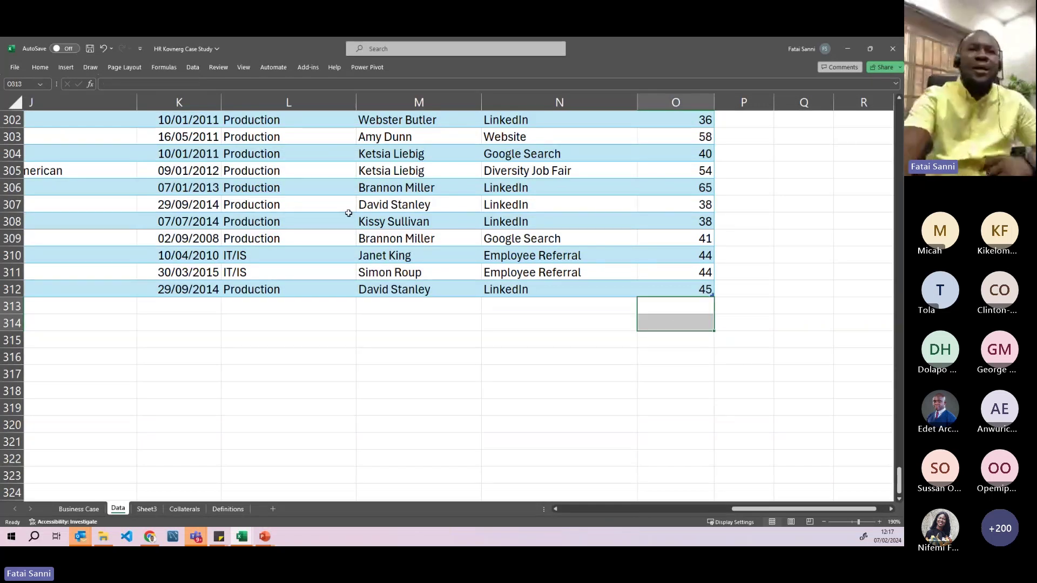
pyautogui.click(281, 171)
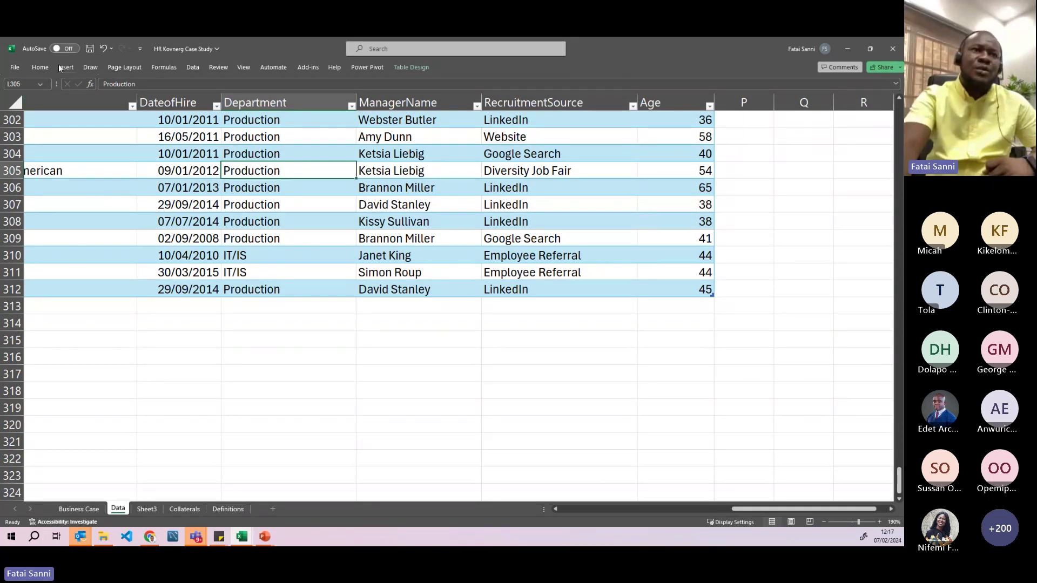
pyautogui.click(101, 165)
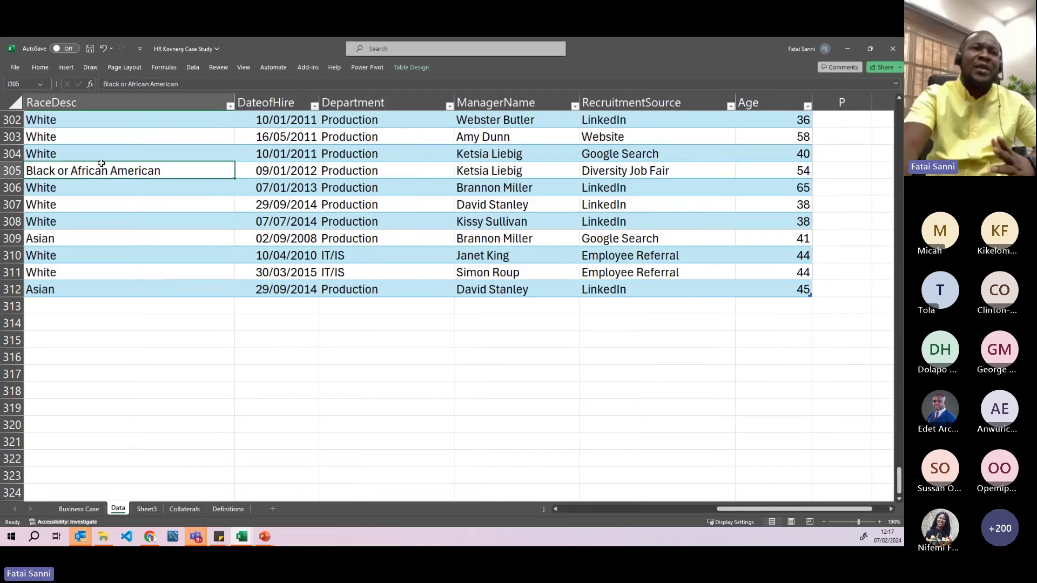
pyautogui.click(66, 67)
# - Create an empty PivotTable1 from Table2 on a new worksheet
pyautogui.click(24, 89)
pyautogui.click(32, 131)
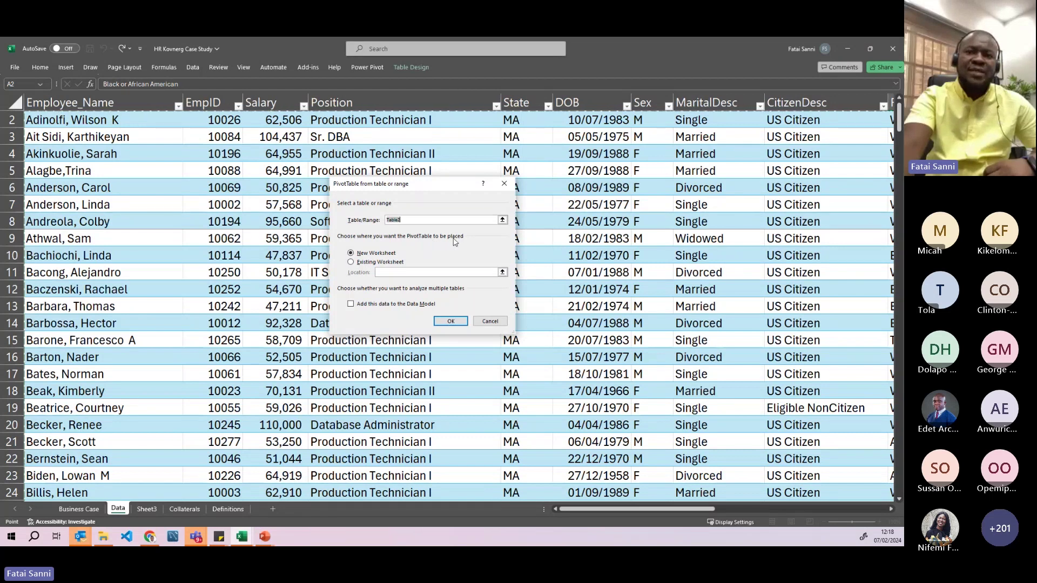
pyautogui.click(352, 255)
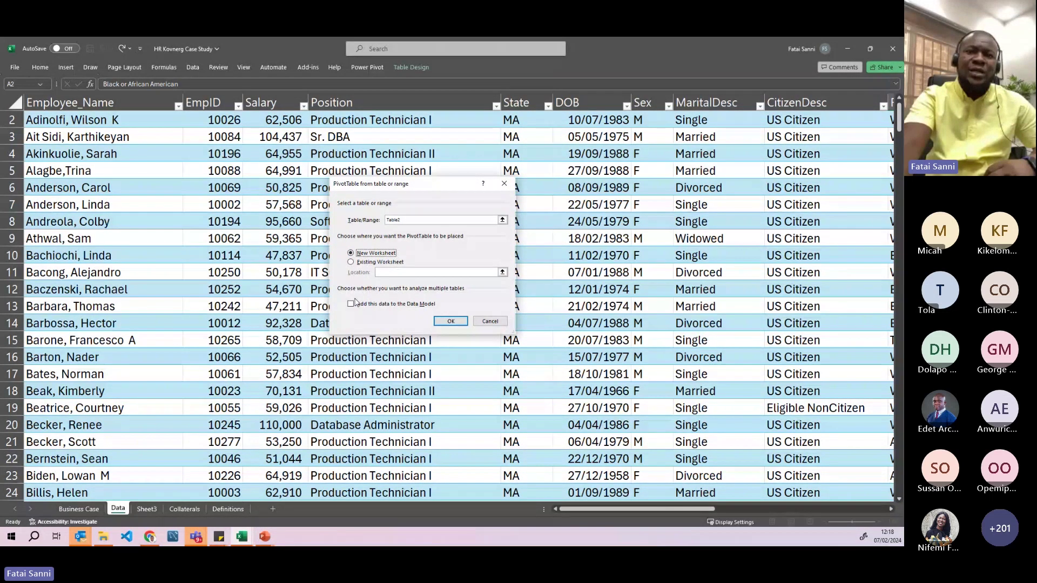
pyautogui.click(407, 222)
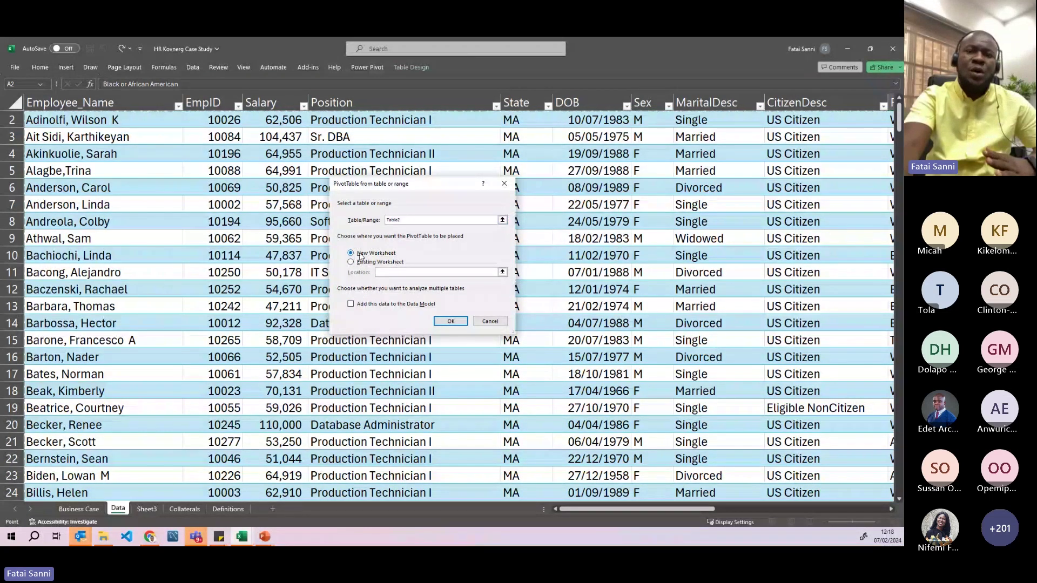
pyautogui.click(449, 322)
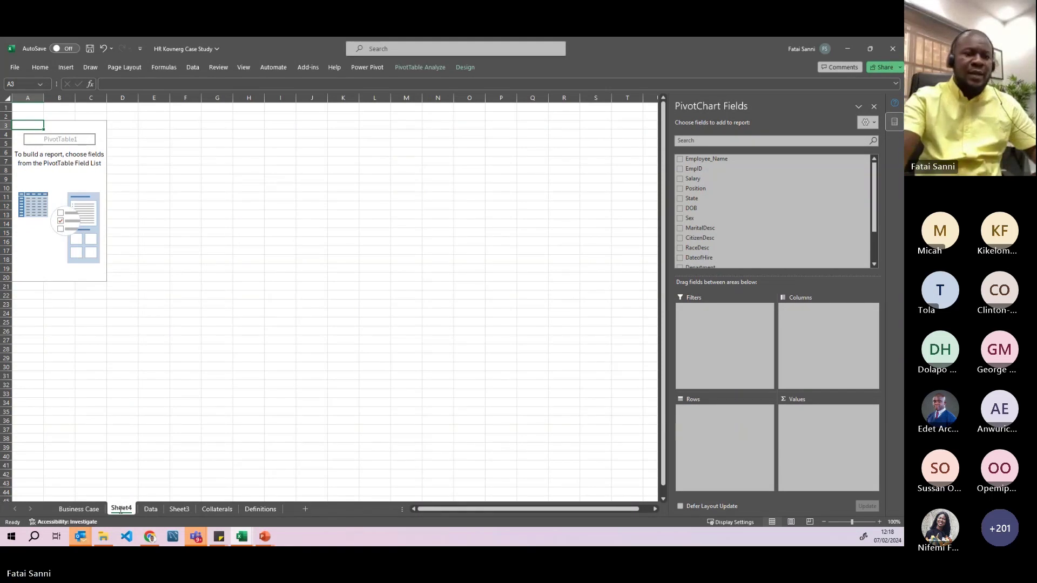
# - Rename the new sheet to 'Analysis', glance at the PowerPoint slides, and return to the workbook
pyautogui.doubleClick(120, 509)
pyautogui.write('An')
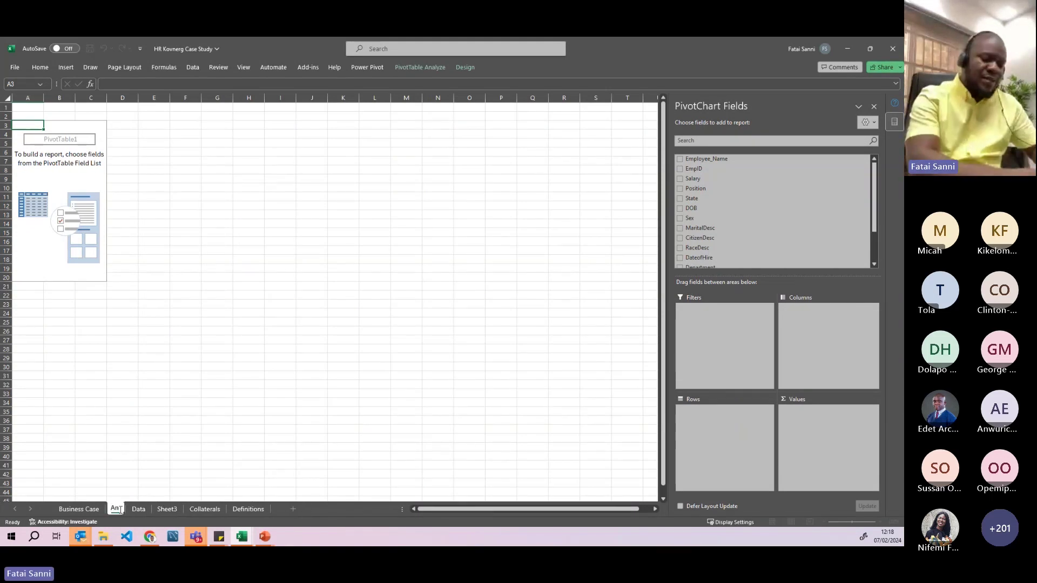
pyautogui.write('alysis')
pyautogui.press('Return')
pyautogui.scroll(2, 218, 341)
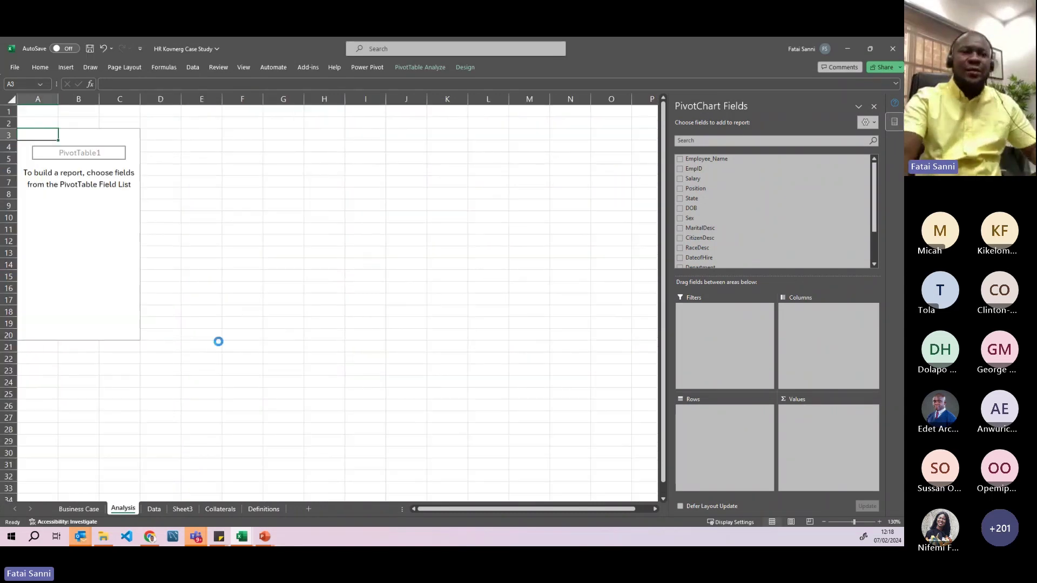
pyautogui.scroll(1, 219, 342)
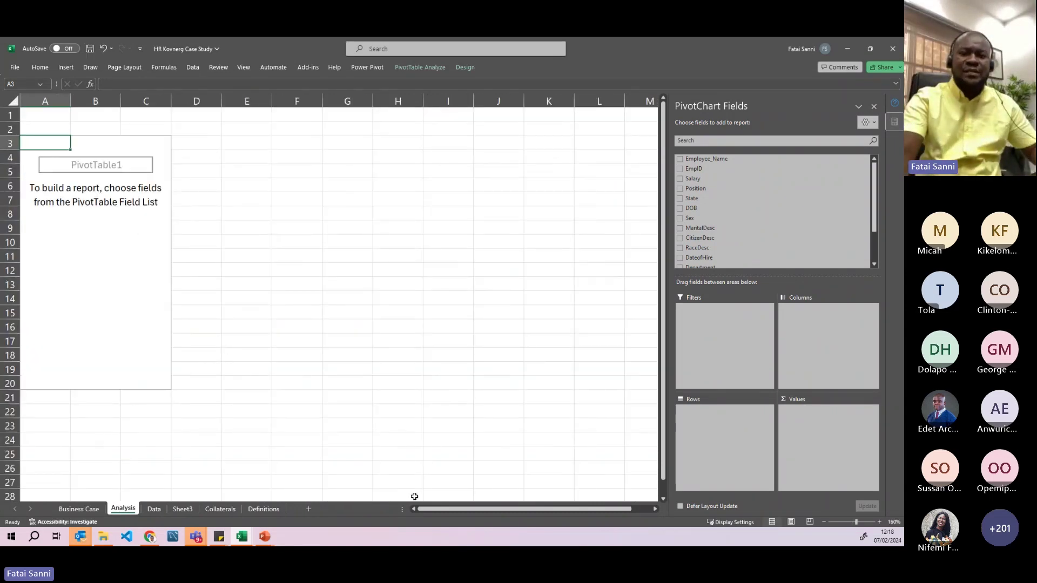
pyautogui.scroll(1, 201, 360)
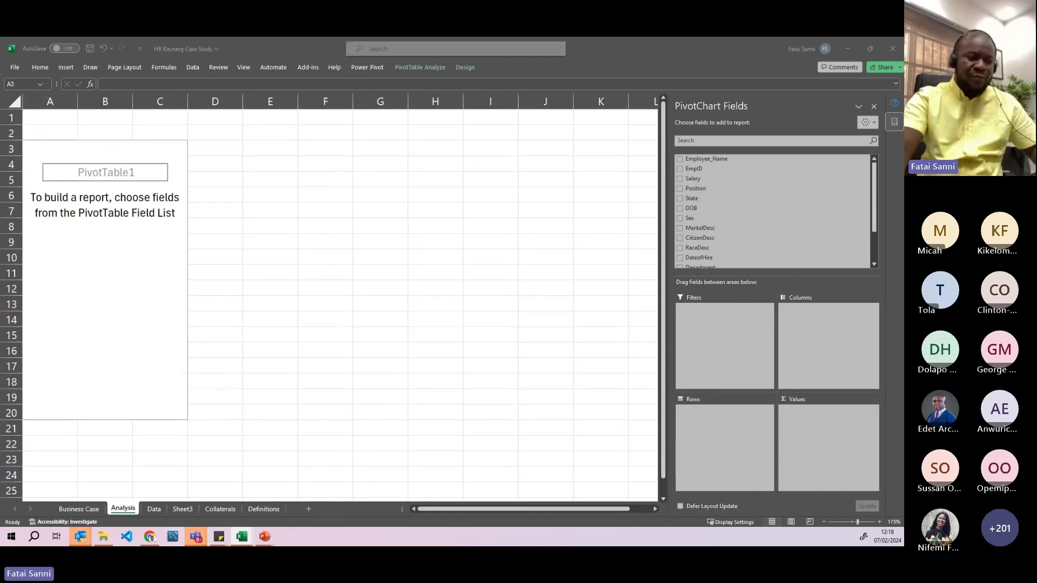
pyautogui.hotkey('alt', 'Tab')
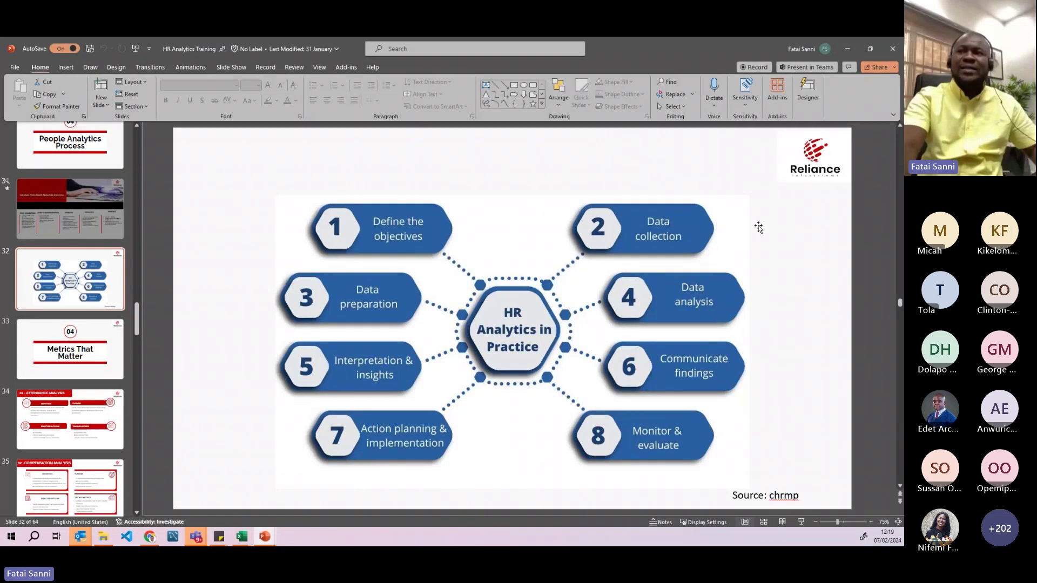
pyautogui.click(848, 48)
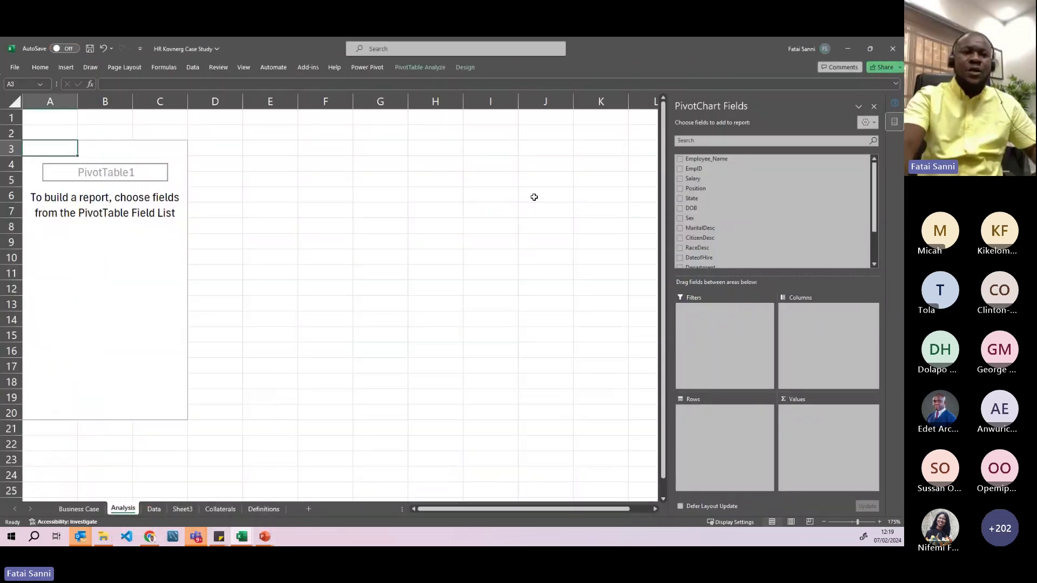
pyautogui.click(156, 511)
pyautogui.press('F1')
pyautogui.click(240, 291)
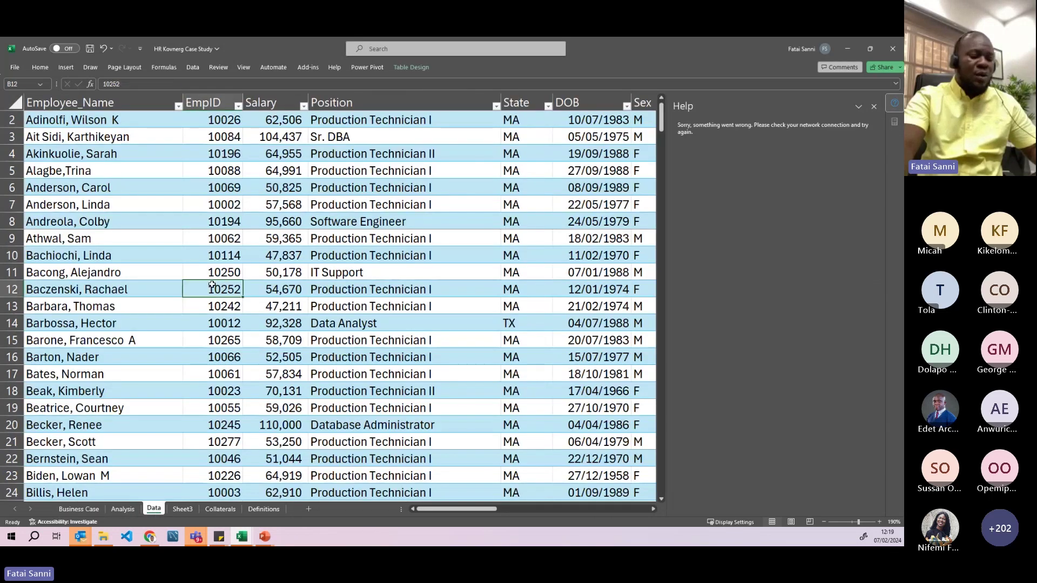
pyautogui.hotkey('ctrl', 'a')
pyautogui.click(247, 291)
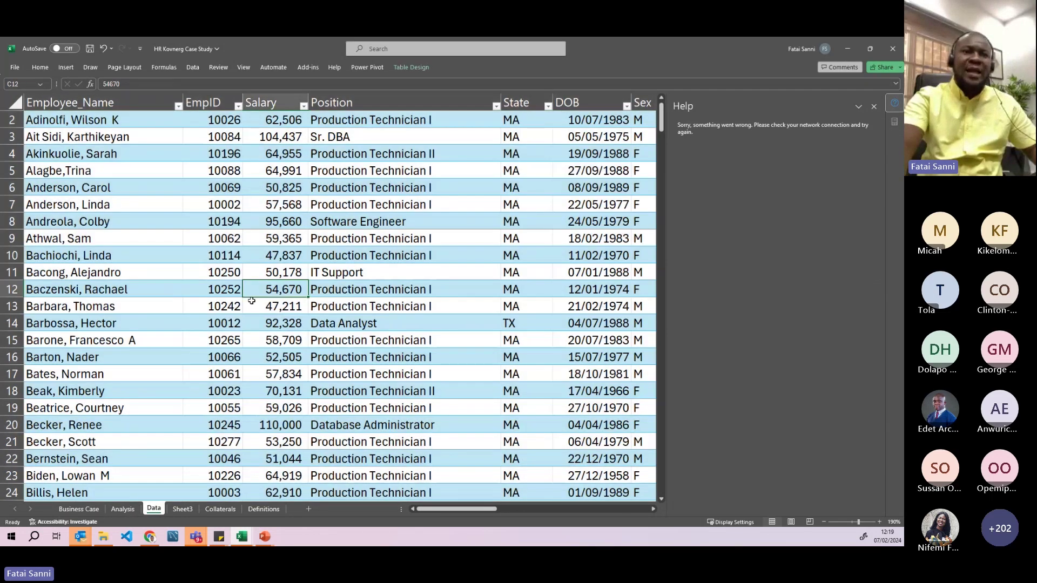
pyautogui.click(66, 67)
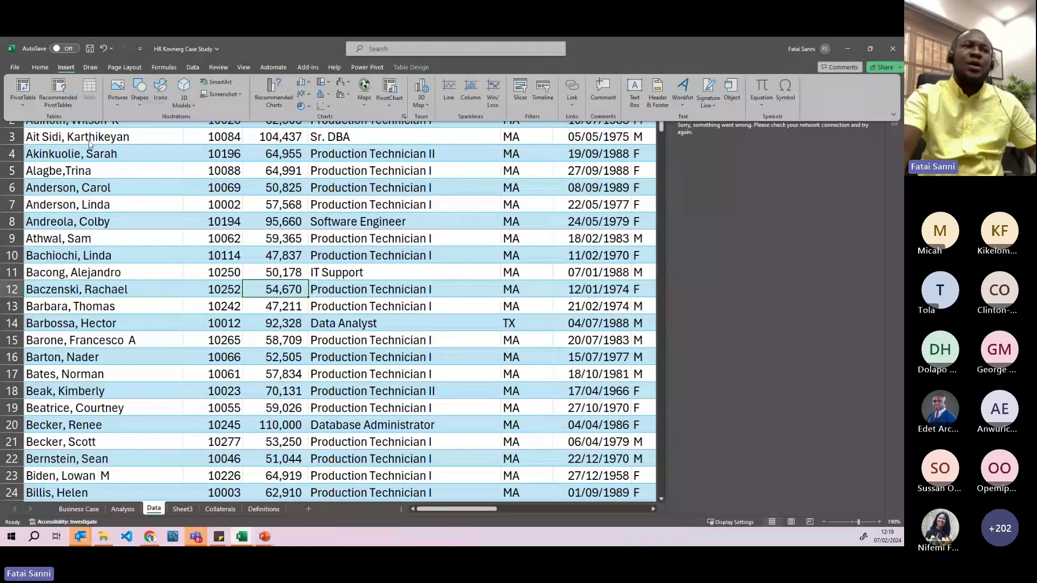
pyautogui.click(162, 204)
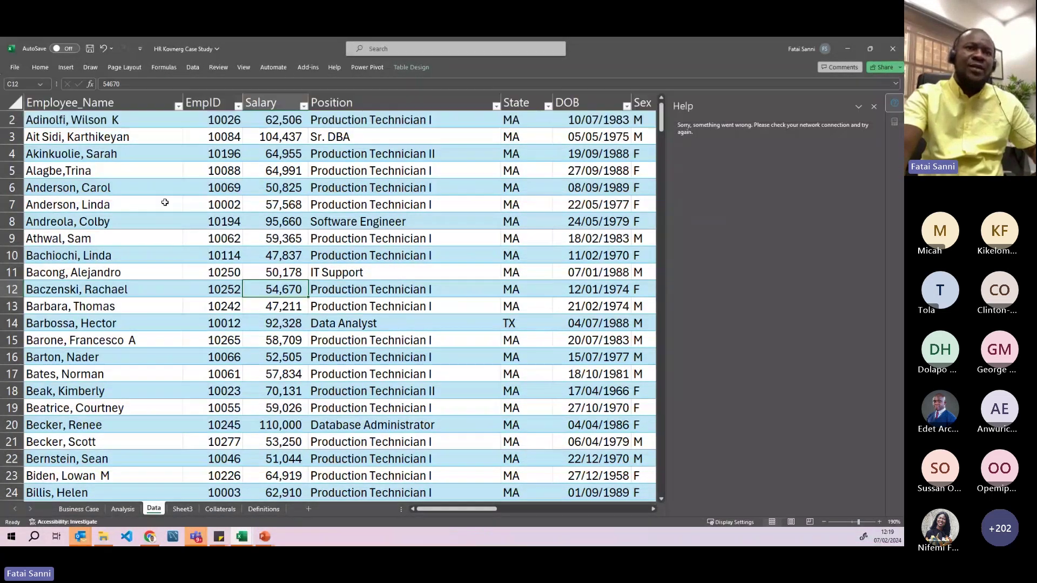
pyautogui.click(66, 68)
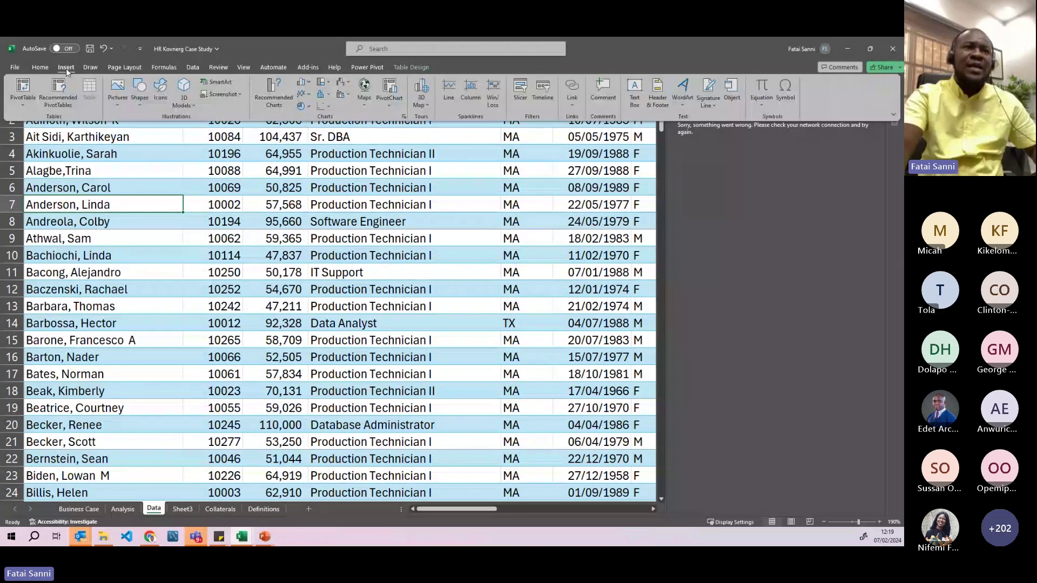
pyautogui.click(25, 85)
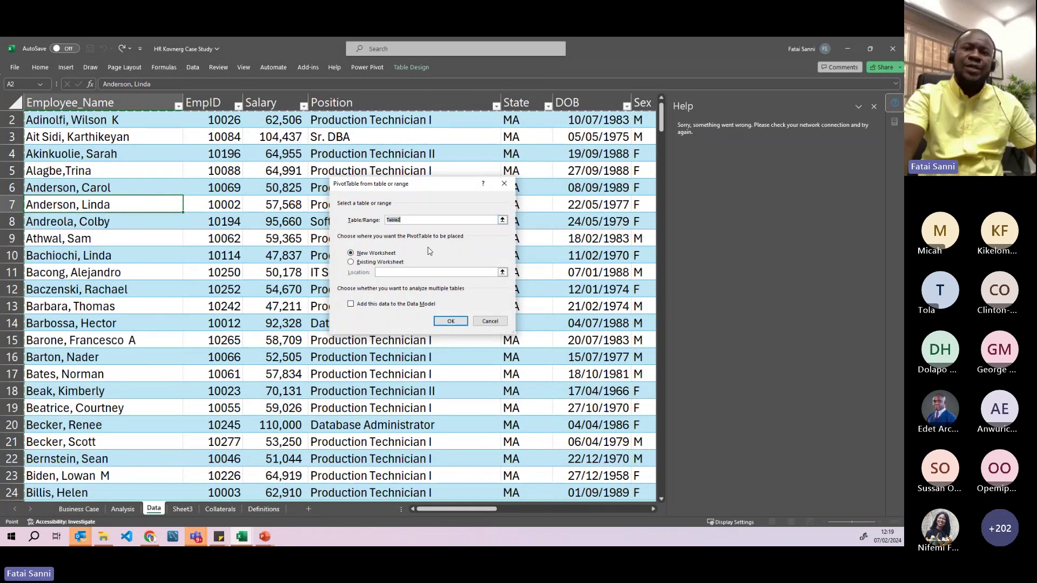
pyautogui.click(442, 319)
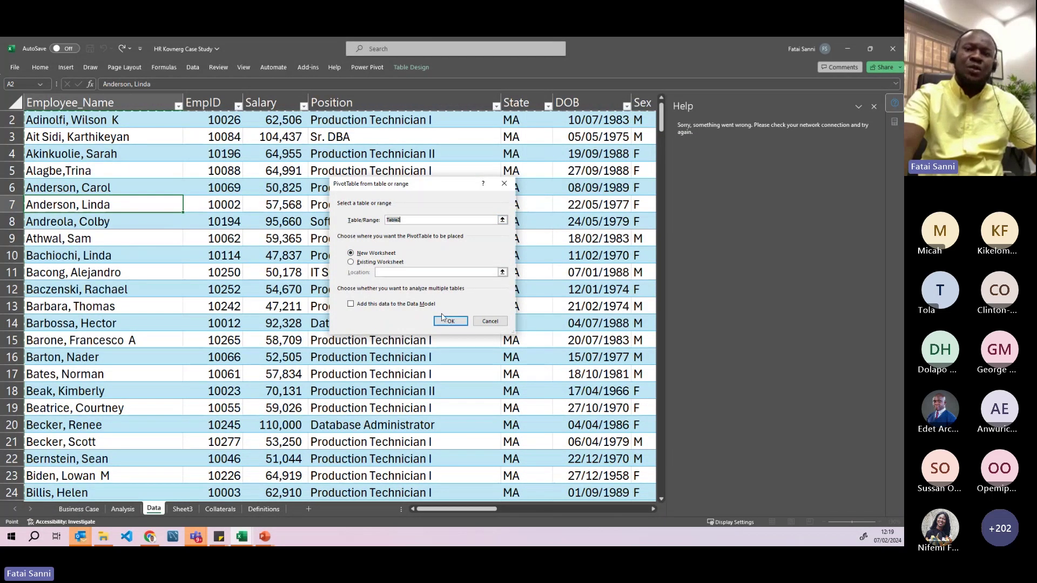
pyautogui.click(481, 323)
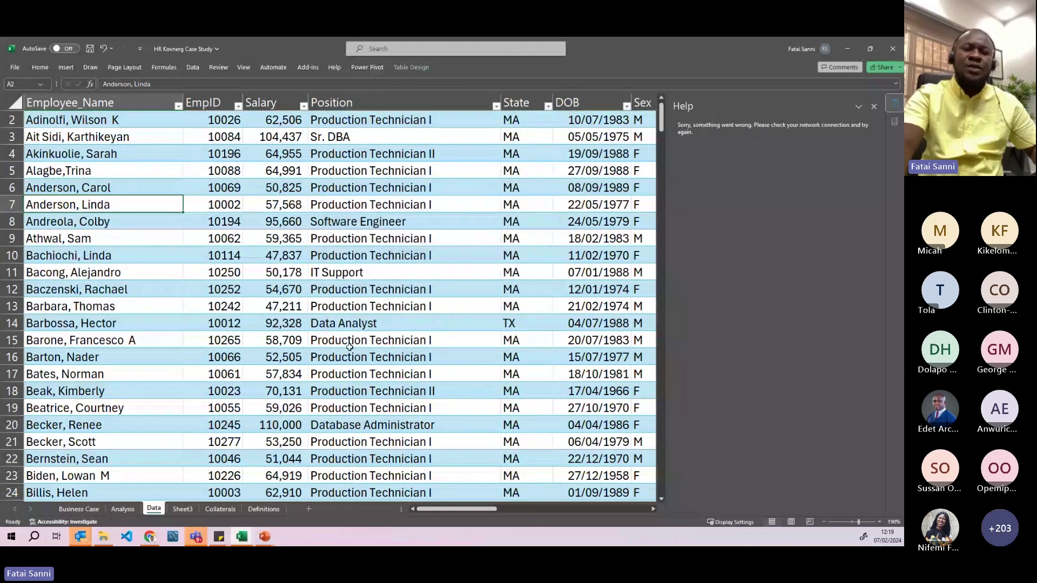
pyautogui.click(123, 509)
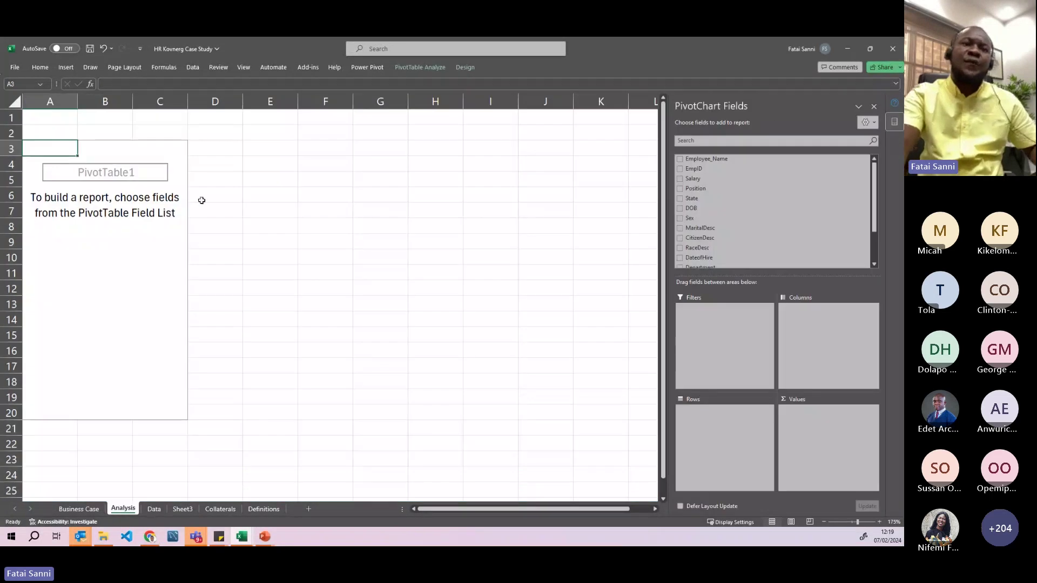
# - Select PivotTable1 at A3, scroll its field list to find Age, then go to the Data sheet
pyautogui.click(273, 199)
pyautogui.click(169, 222)
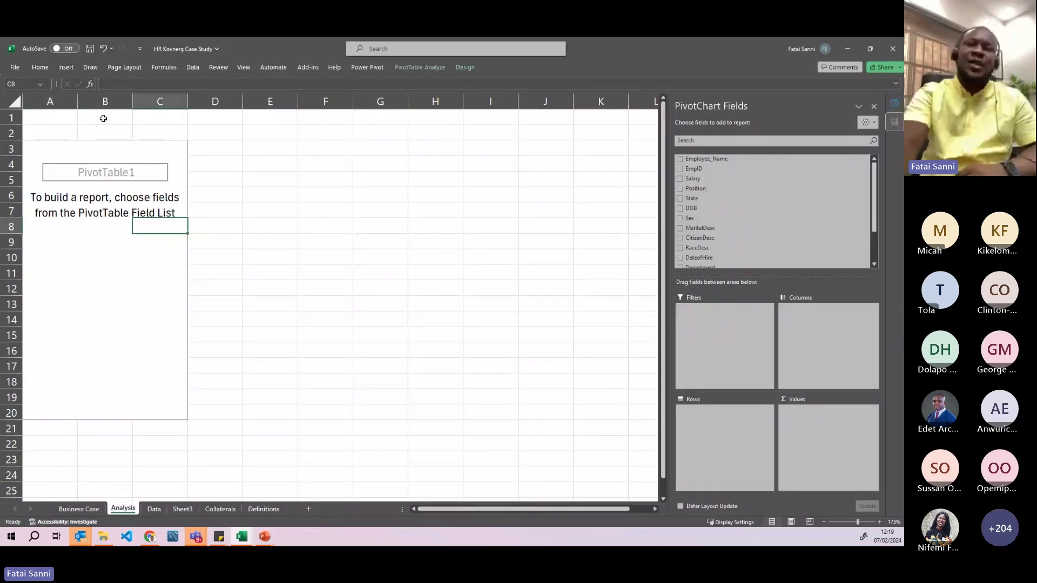
pyautogui.click(71, 148)
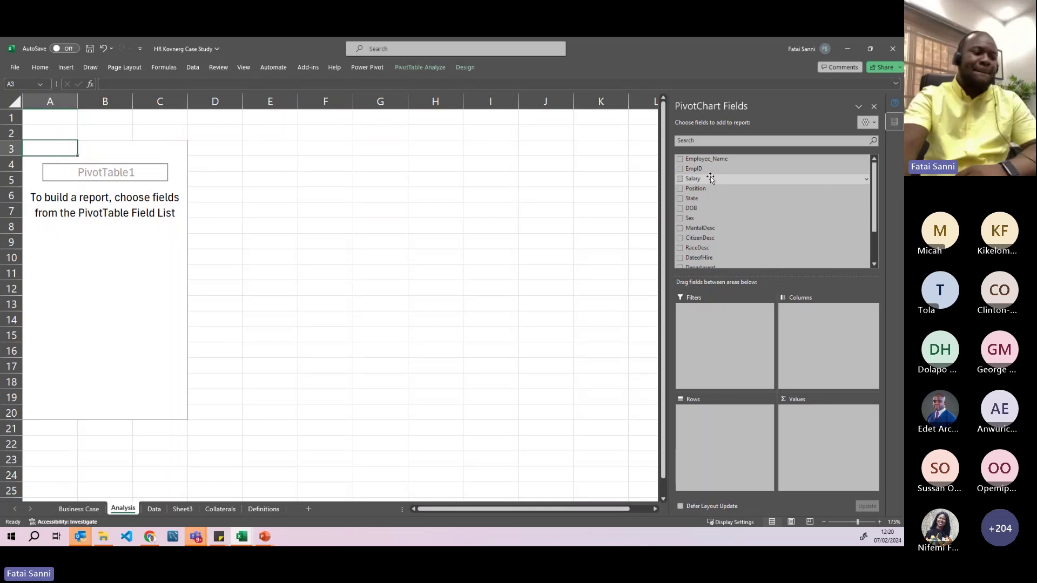
pyautogui.scroll(-3, 712, 168)
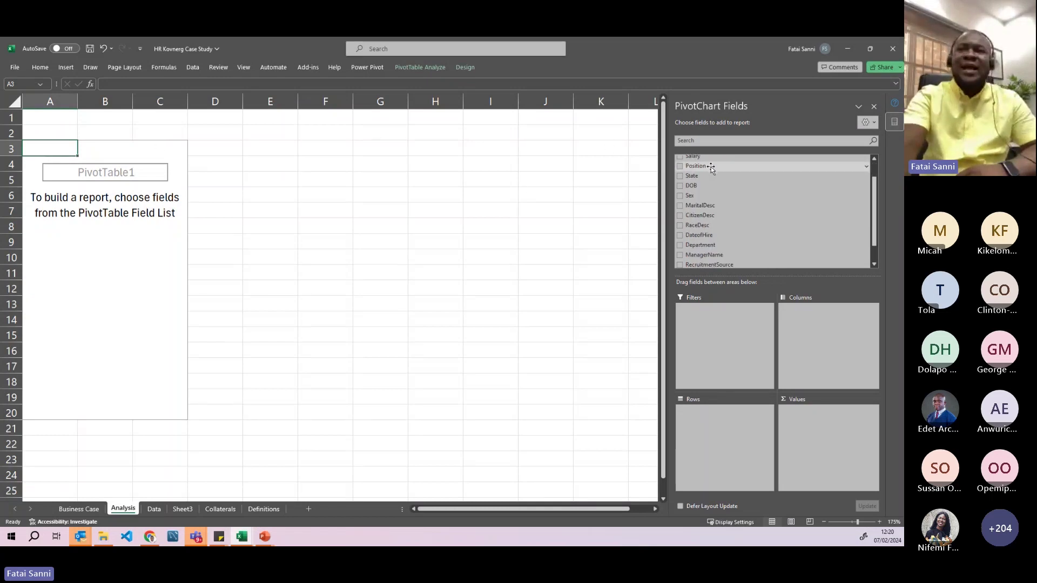
pyautogui.scroll(3, 711, 170)
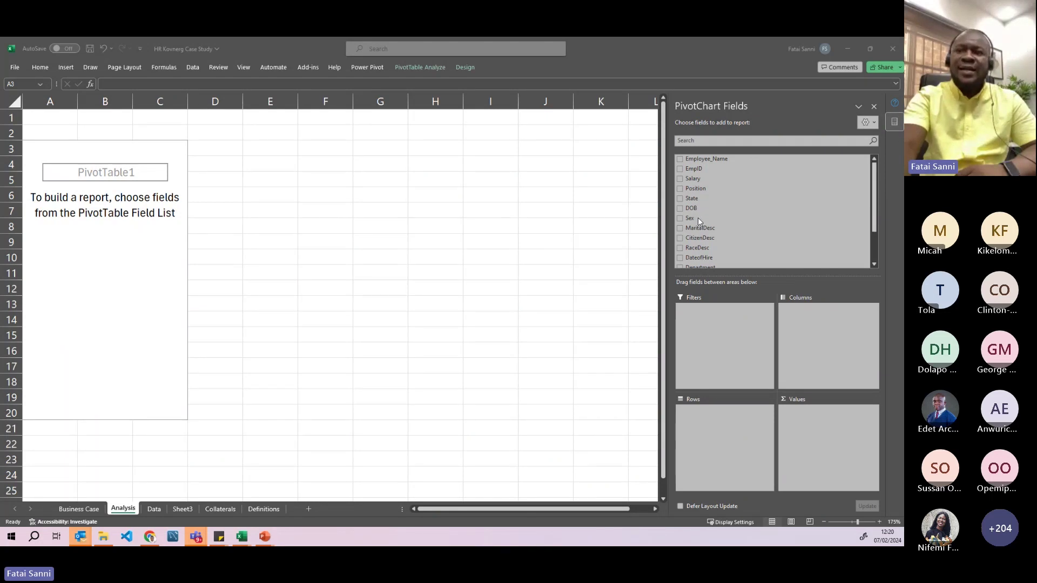
pyautogui.scroll(-1, 699, 218)
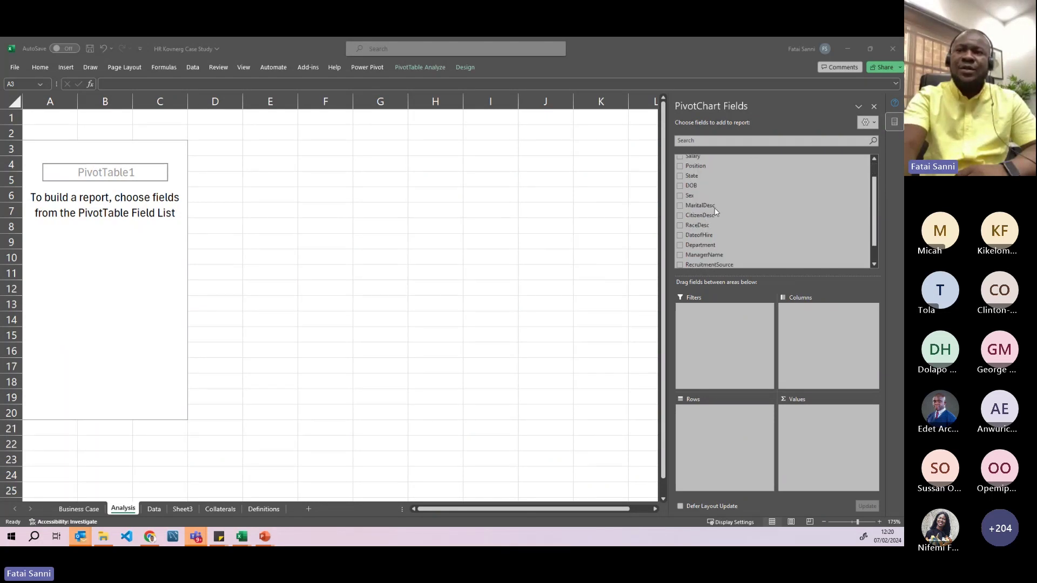
pyautogui.scroll(-1, 716, 211)
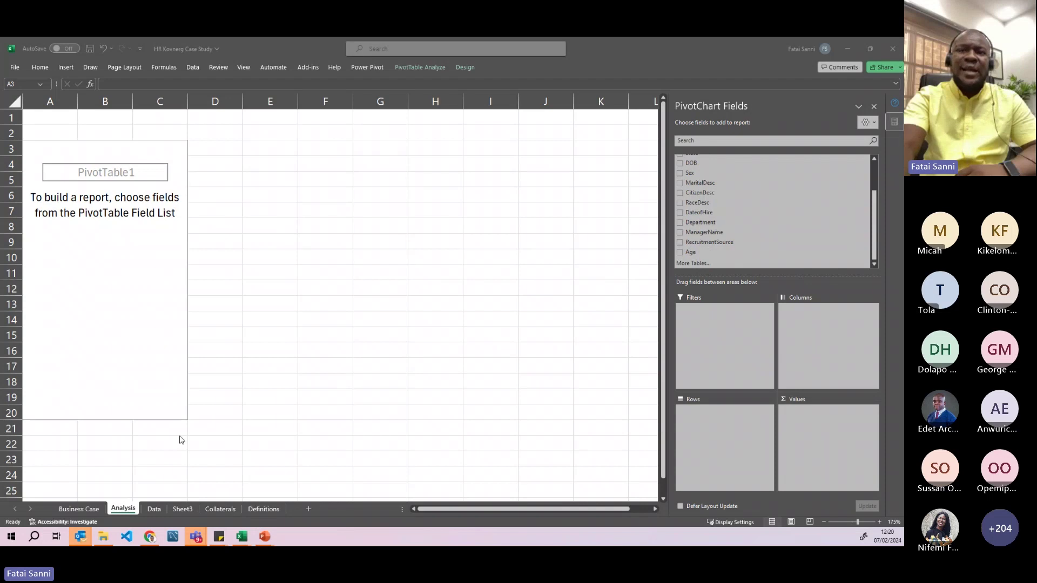
pyautogui.click(155, 508)
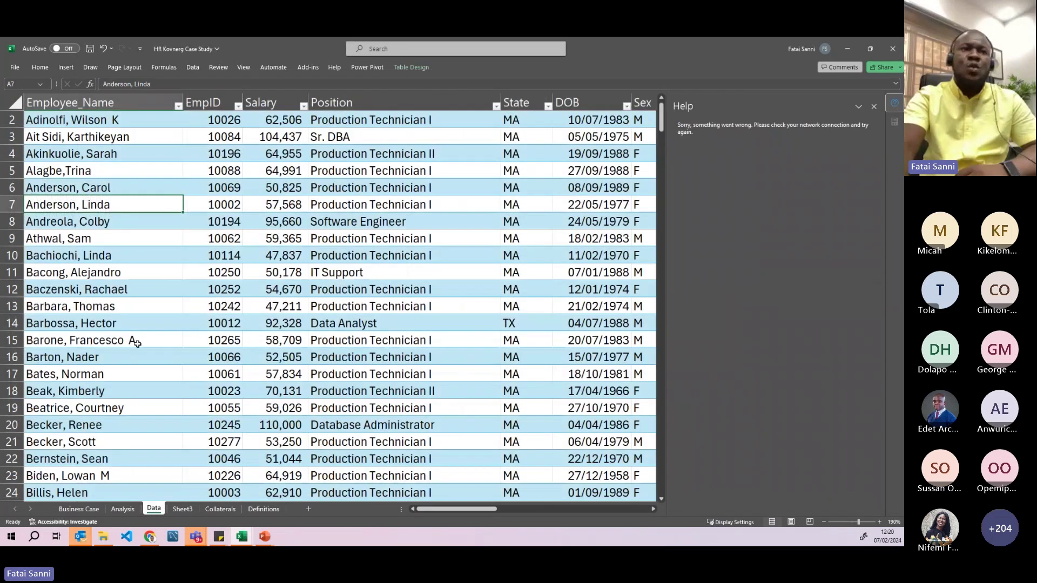
# - Select the employee table's header row and check the Employee_Name, EmpID and Position headers
pyautogui.click(49, 98)
pyautogui.click(51, 102)
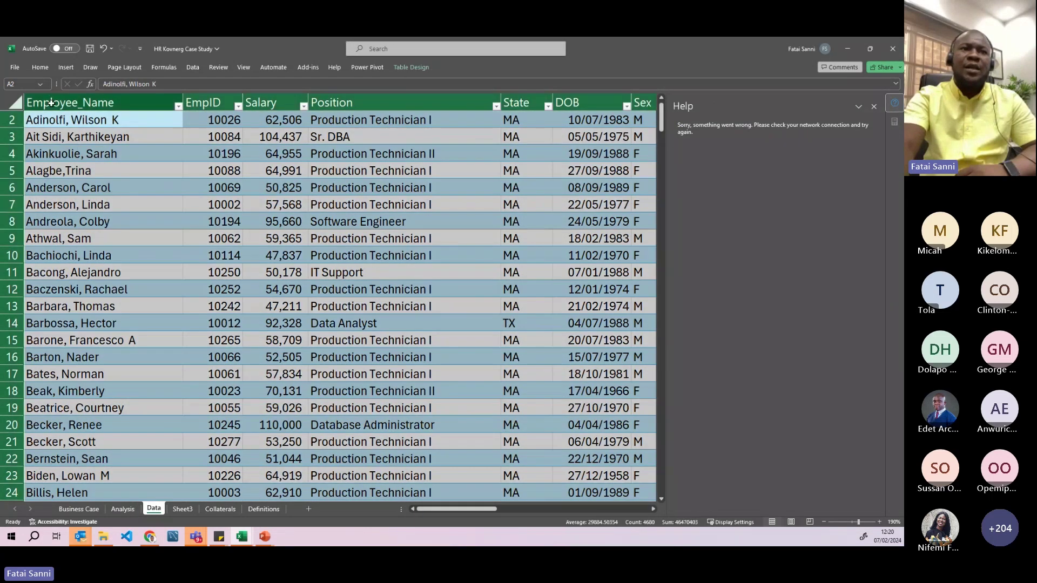
pyautogui.hotkey('ctrl', 'Home')
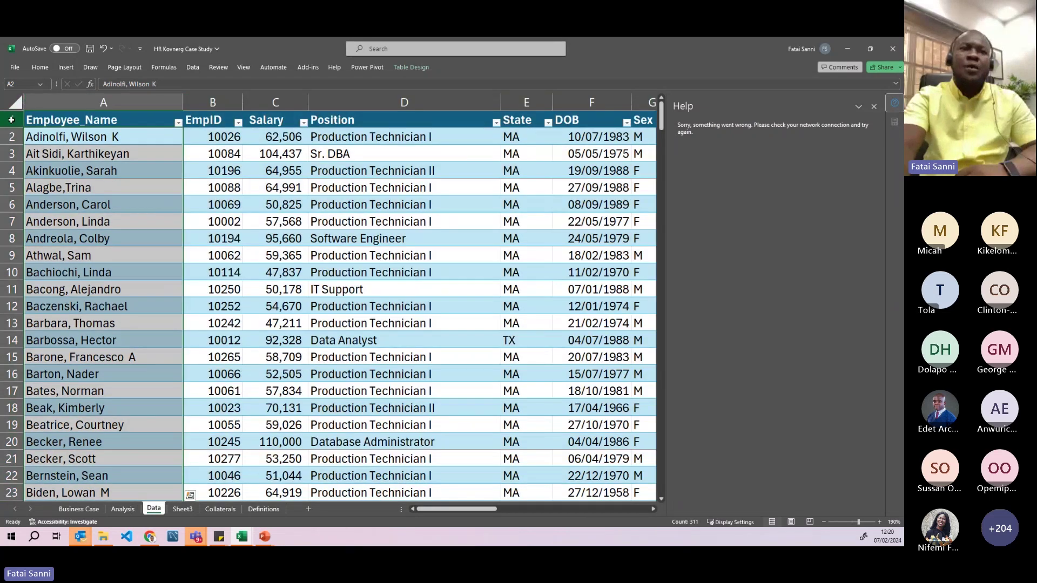
pyautogui.hotkey('ctrl', 'shift', 'Right')
pyautogui.click(125, 127)
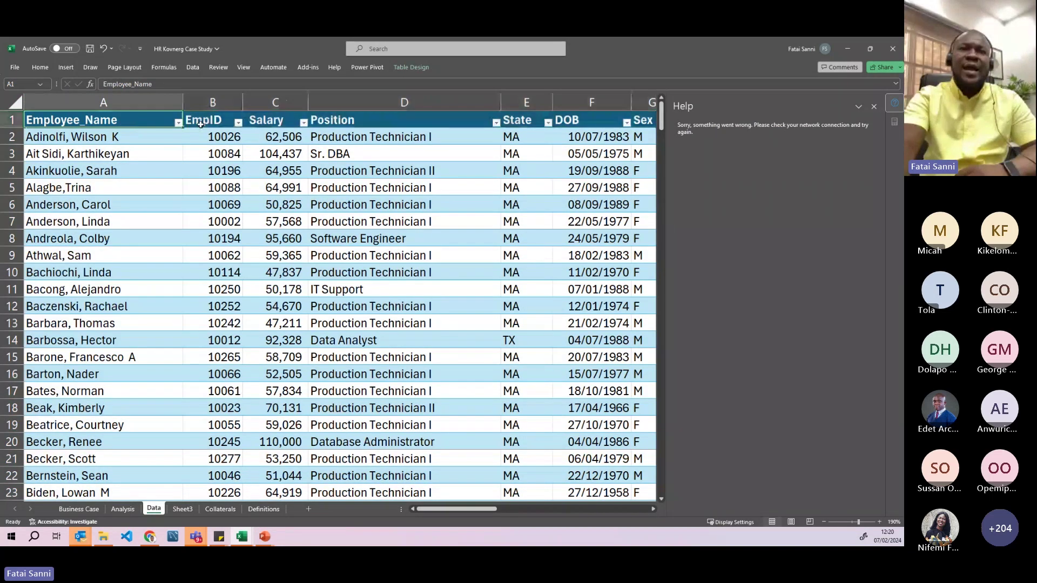
pyautogui.click(200, 124)
pyautogui.click(403, 120)
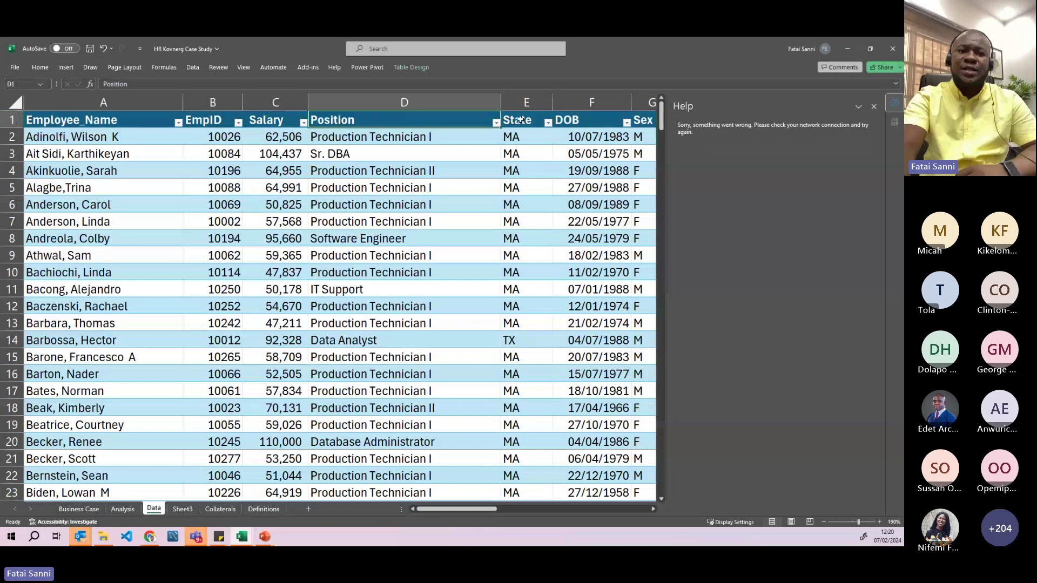
# - Move the Data sheet ahead of Analysis and return to the empty PivotTable1
pyautogui.click(125, 510)
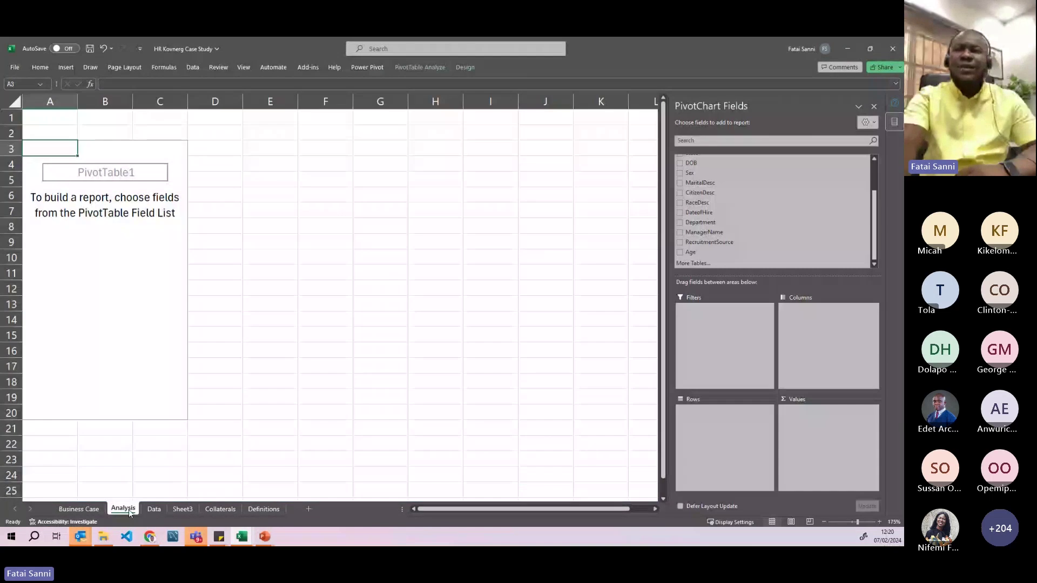
pyautogui.scroll(3, 757, 212)
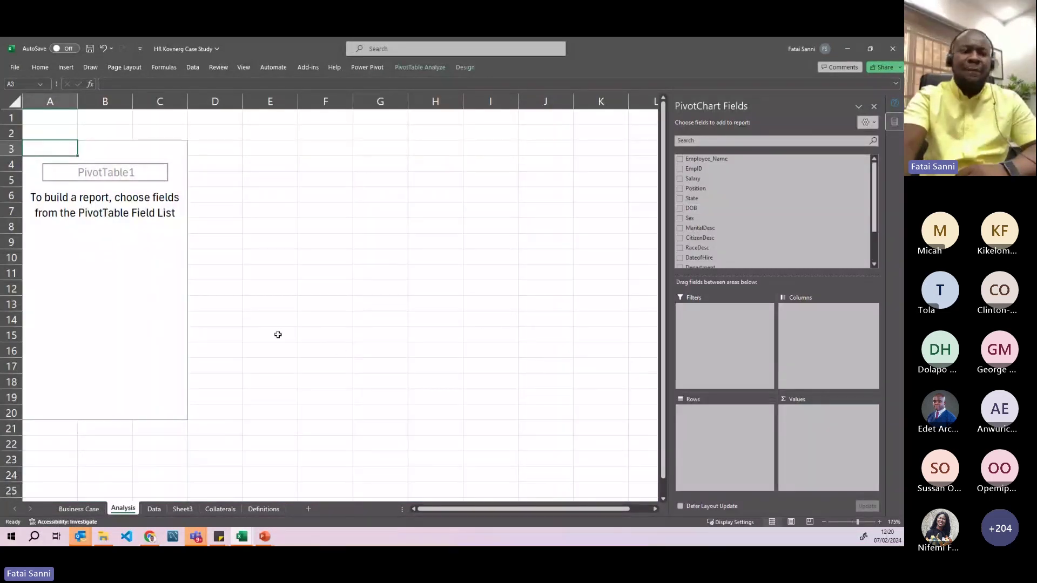
pyautogui.click(79, 509)
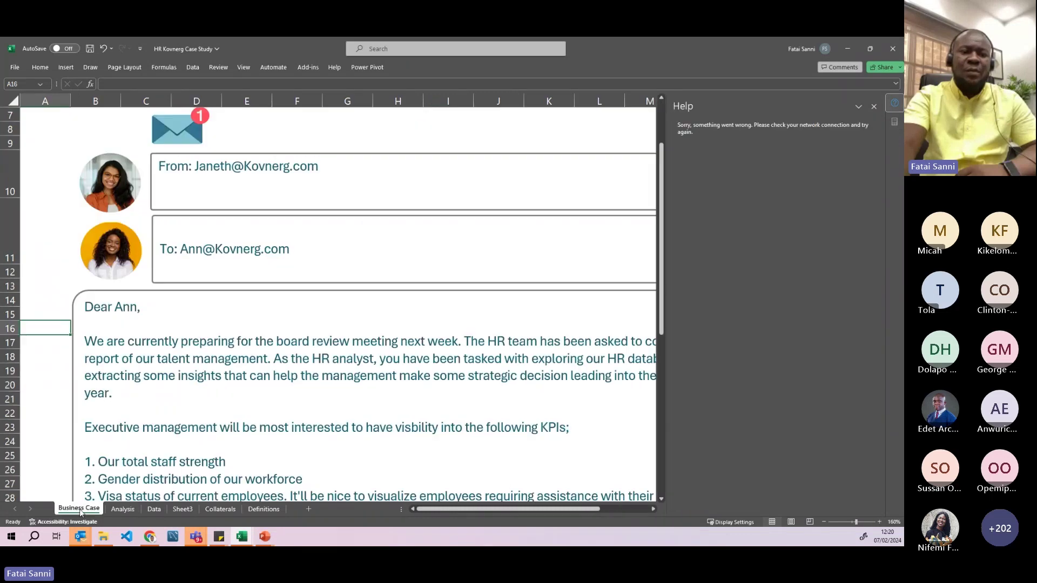
pyautogui.click(153, 509)
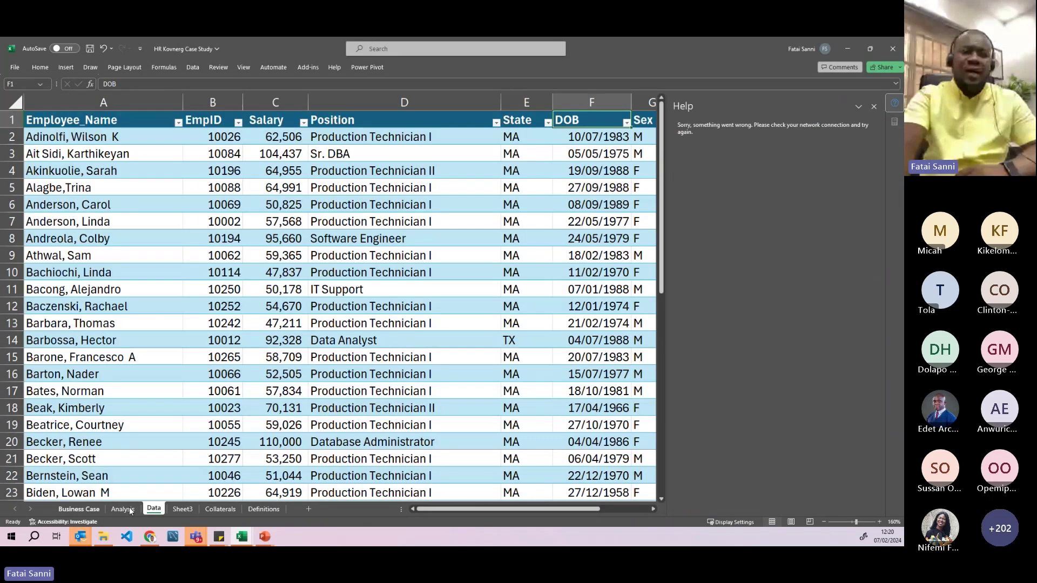
pyautogui.click(114, 509)
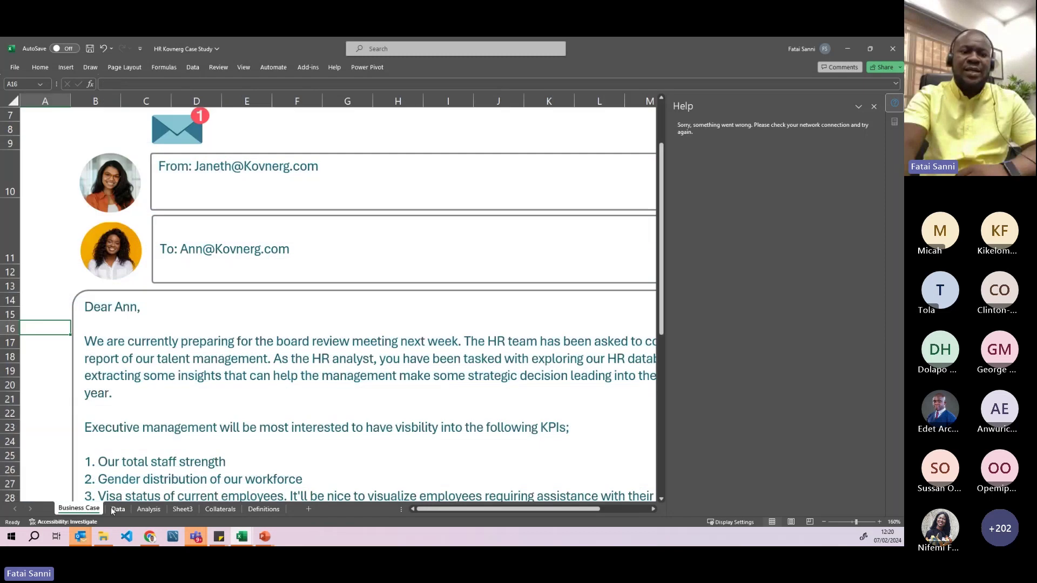
pyautogui.click(147, 509)
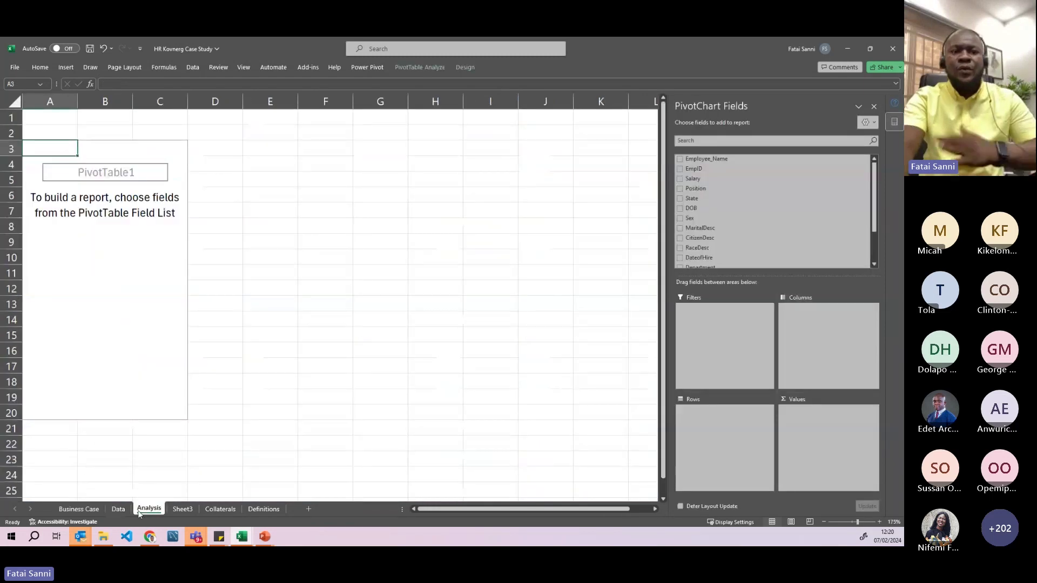
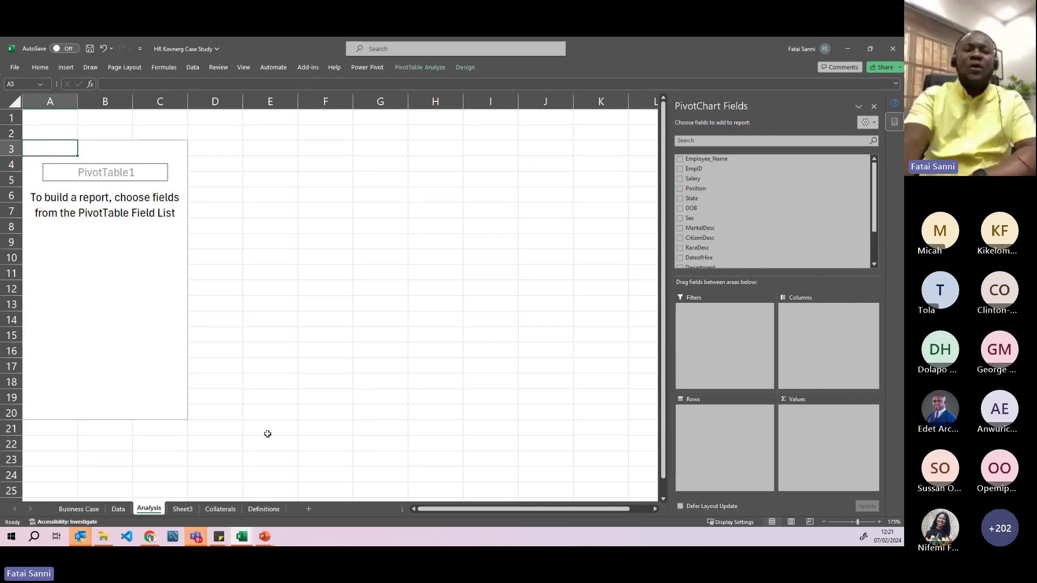
# - Review the Position column on the Data sheet, then return to the empty Analysis pivot
pyautogui.click(118, 509)
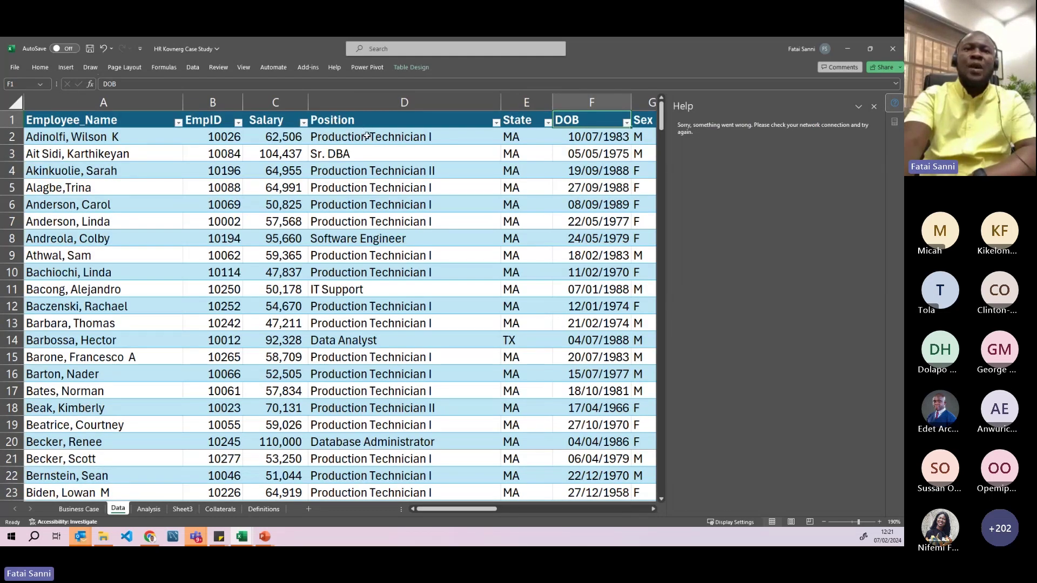
pyautogui.moveTo(367, 136); pyautogui.dragTo(367, 222)
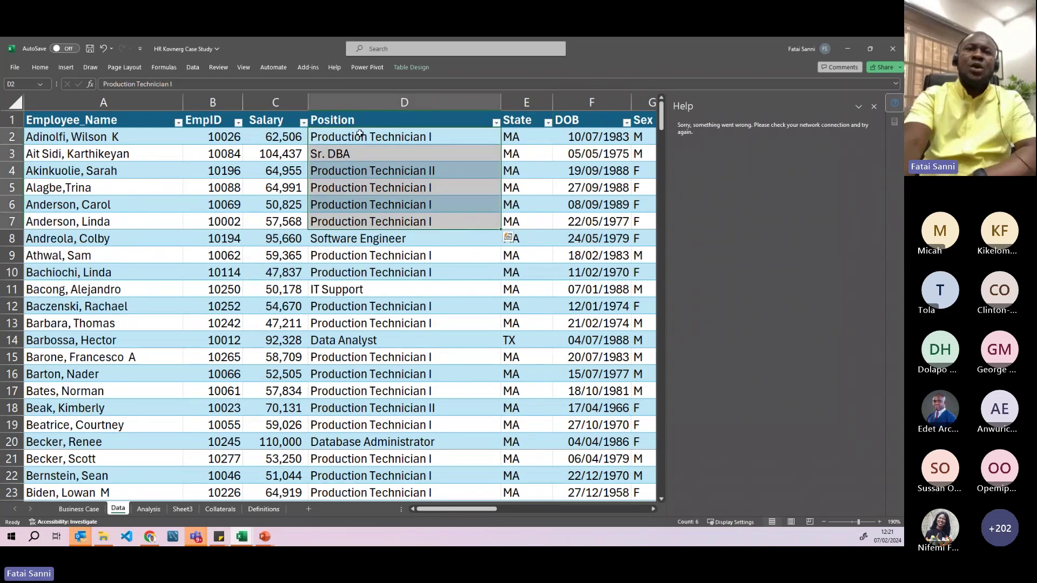
pyautogui.click(352, 120)
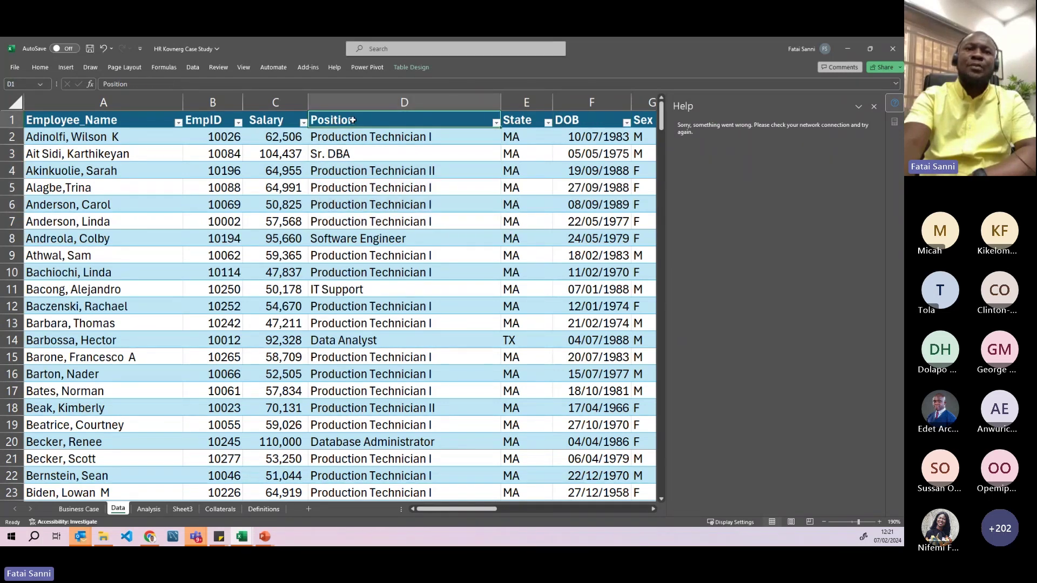
pyautogui.click(147, 509)
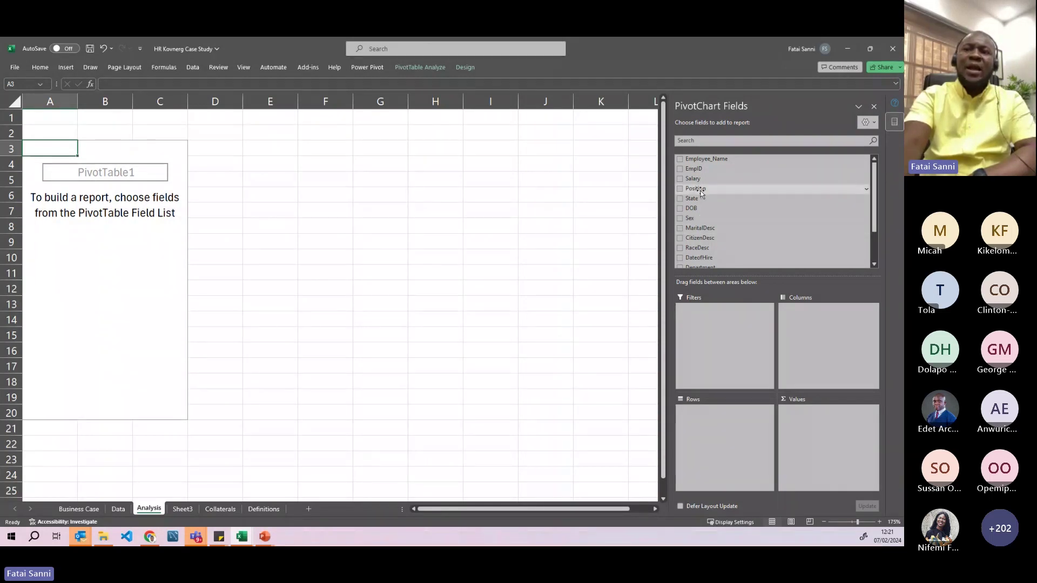
# - Put Position in Rows, listing job titles from Accountant I to Production Manager
pyautogui.moveTo(697, 192); pyautogui.dragTo(720, 427)
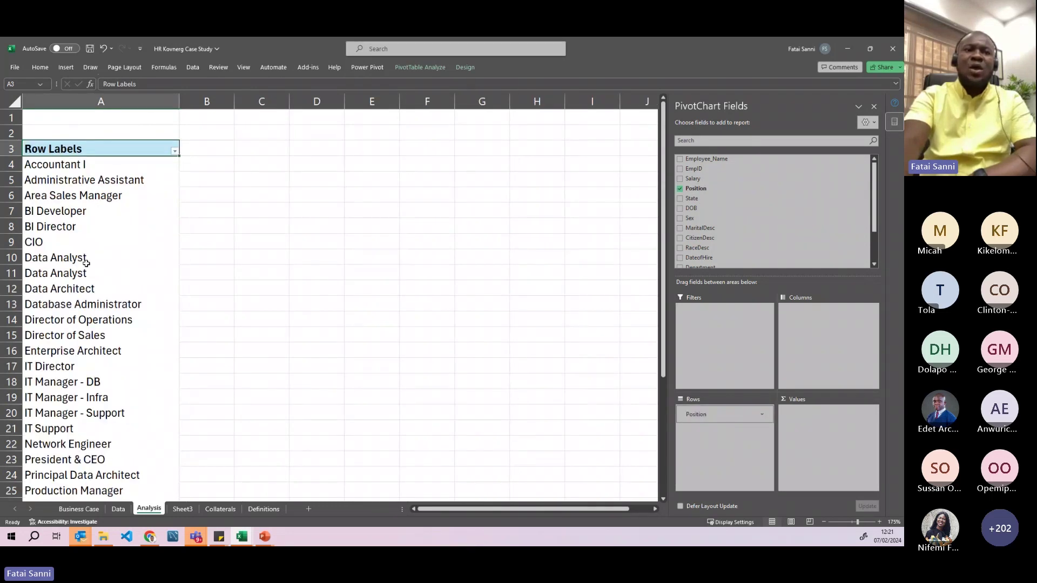
pyautogui.scroll(-2, 86, 263)
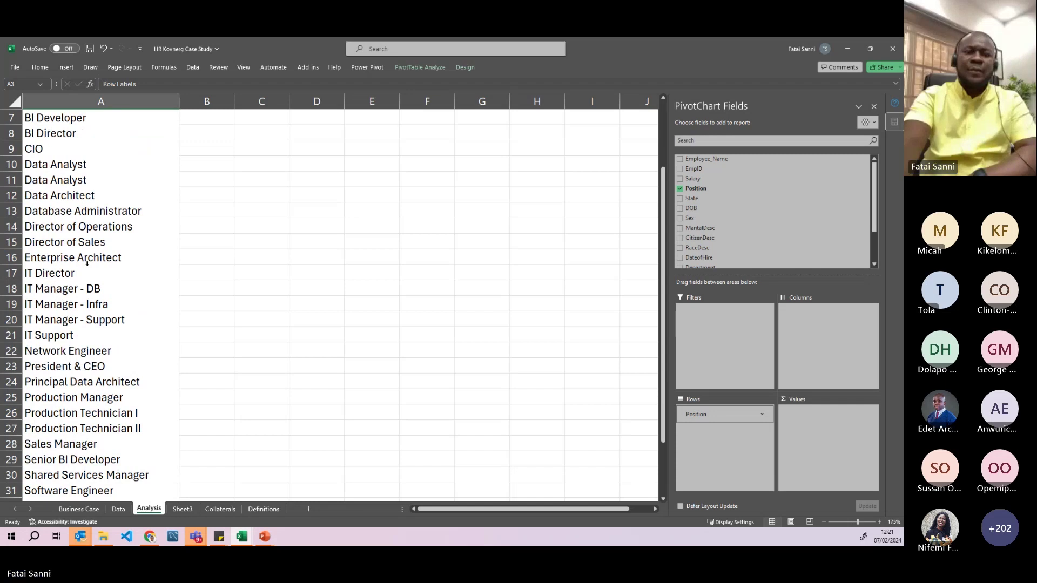
pyautogui.scroll(2, 87, 263)
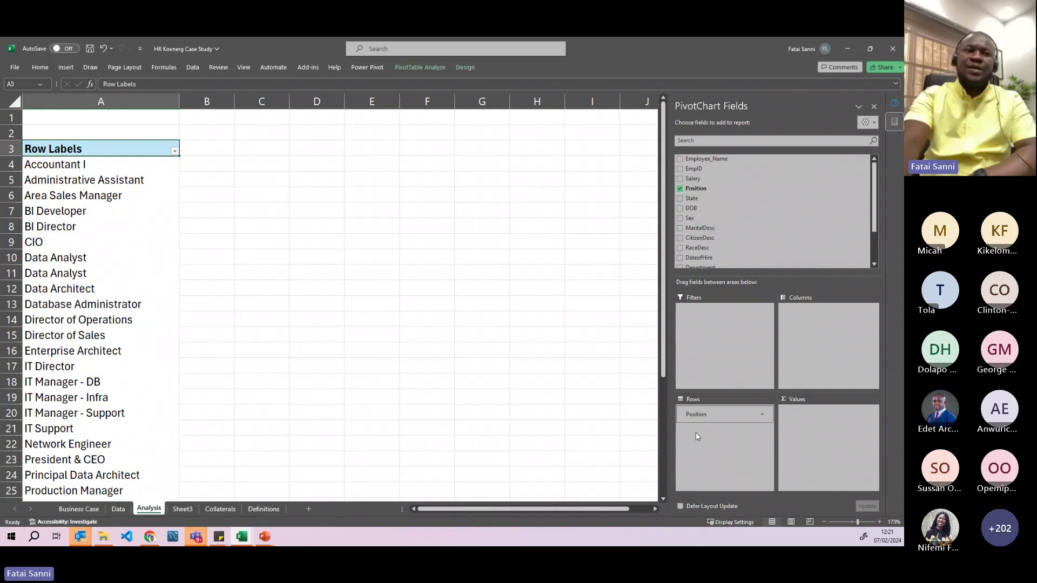
pyautogui.scroll(-5, 79, 229)
pyautogui.scroll(5, 96, 235)
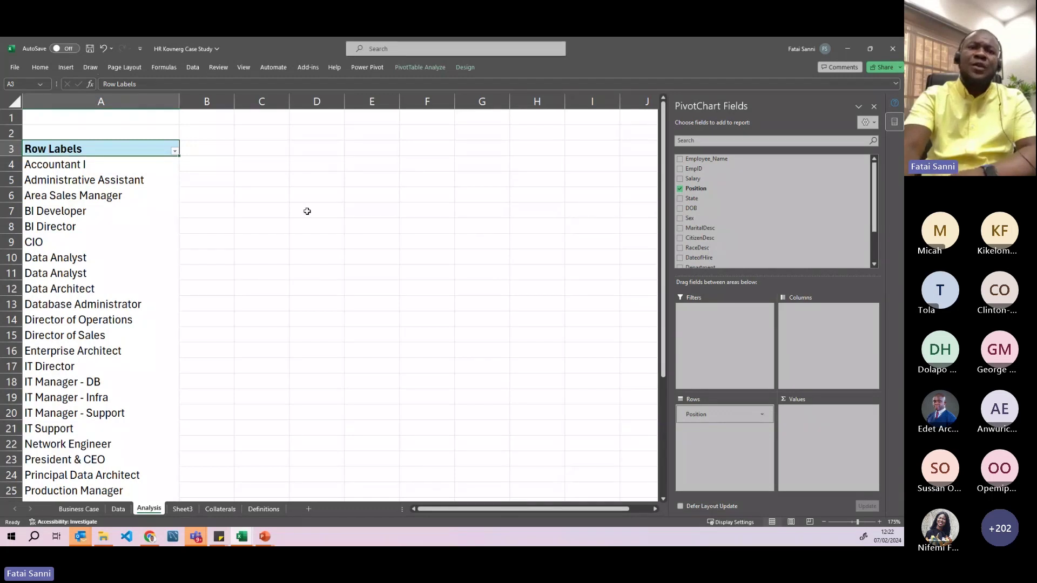
# - Fill D5:D15 yellow and E5:H5 dark teal
pyautogui.moveTo(308, 178); pyautogui.dragTo(313, 338)
pyautogui.click(40, 67)
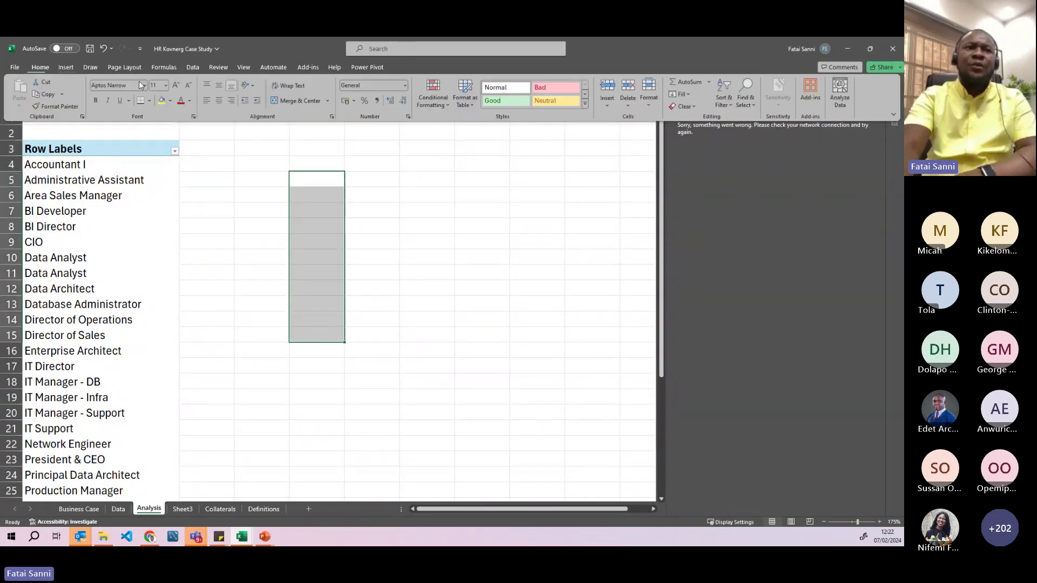
pyautogui.click(162, 100)
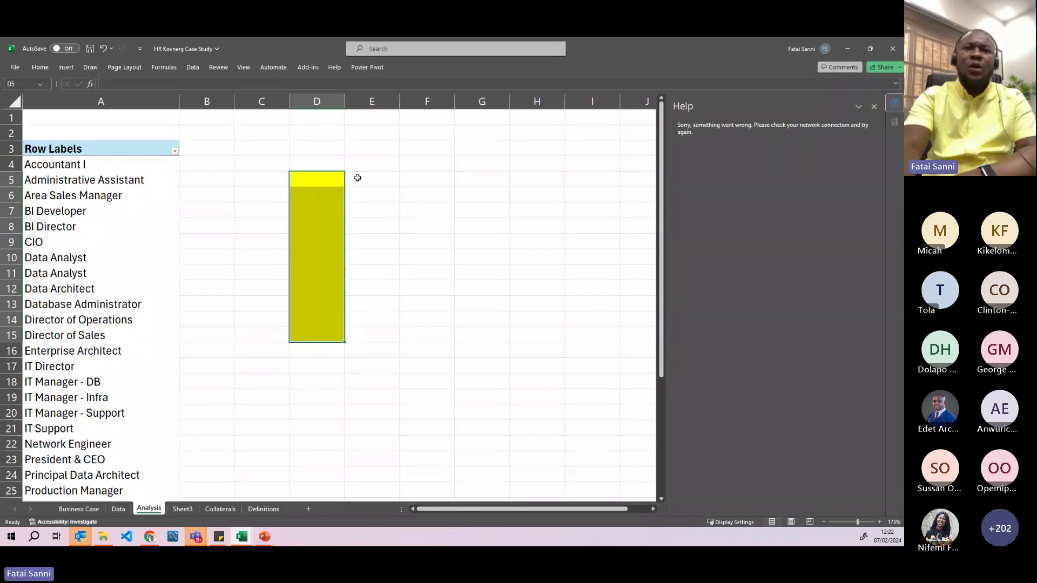
pyautogui.moveTo(356, 179); pyautogui.dragTo(537, 179)
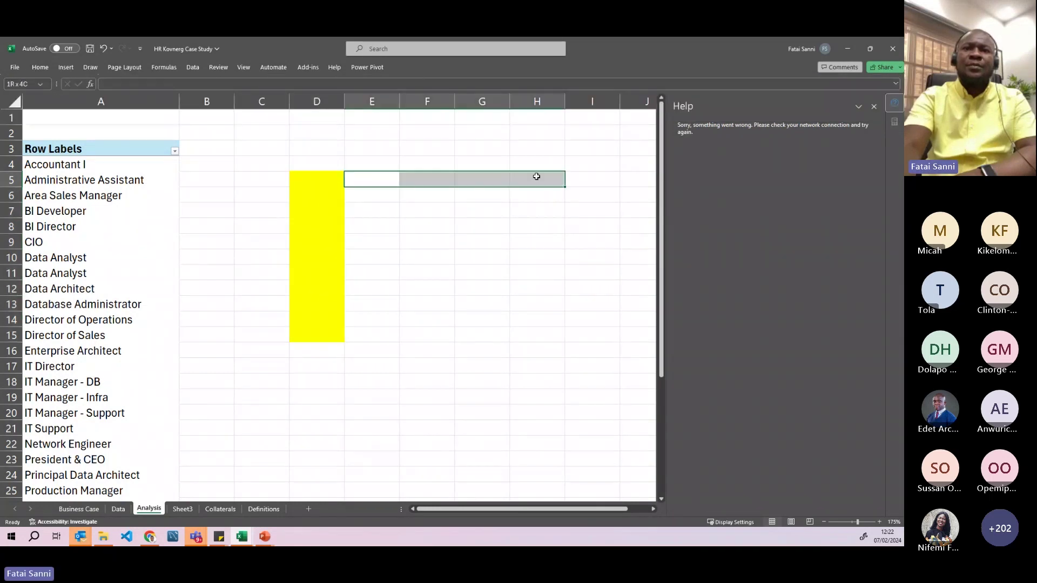
pyautogui.click(66, 67)
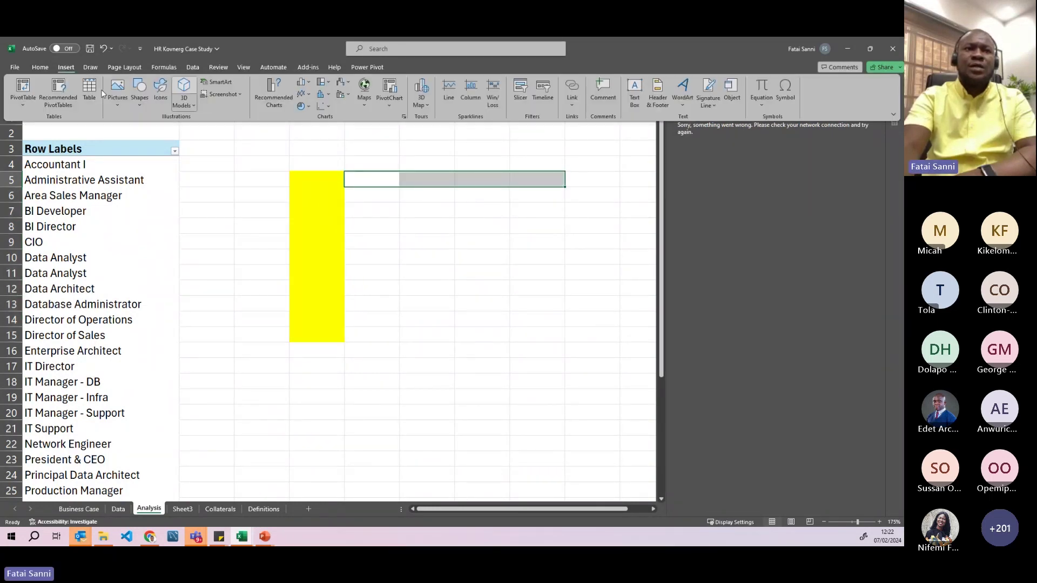
pyautogui.click(40, 67)
pyautogui.click(169, 101)
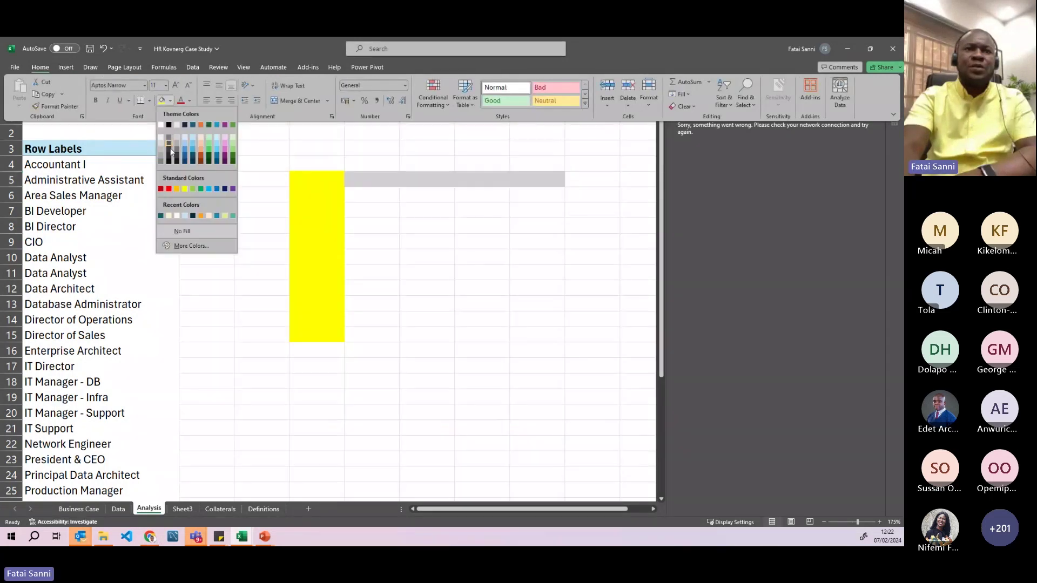
pyautogui.click(161, 216)
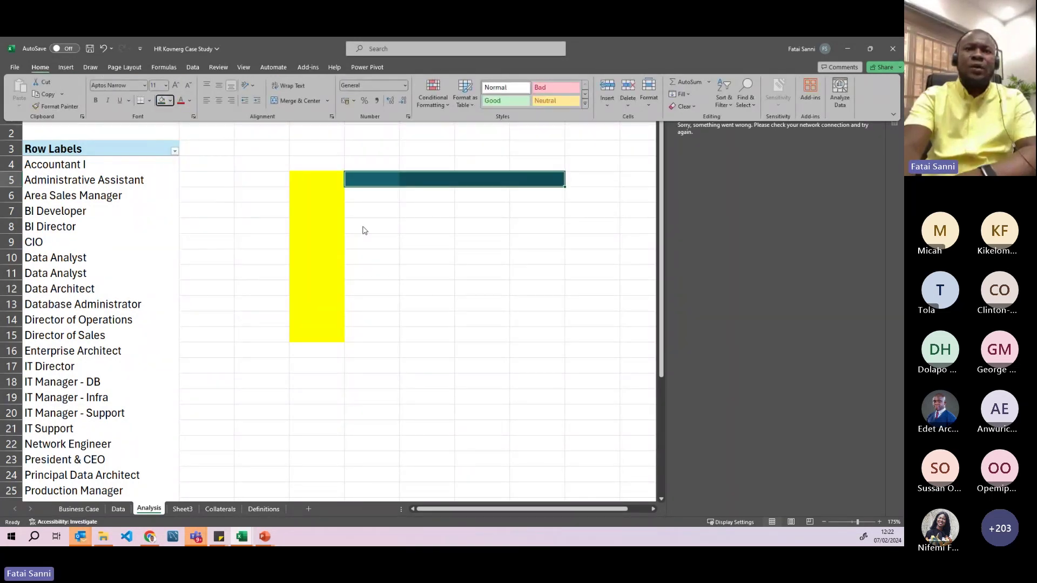
# - Fill E6:H15 light blue, then check the three coloured blocks beside the pivot
pyautogui.moveTo(371, 201); pyautogui.dragTo(530, 328)
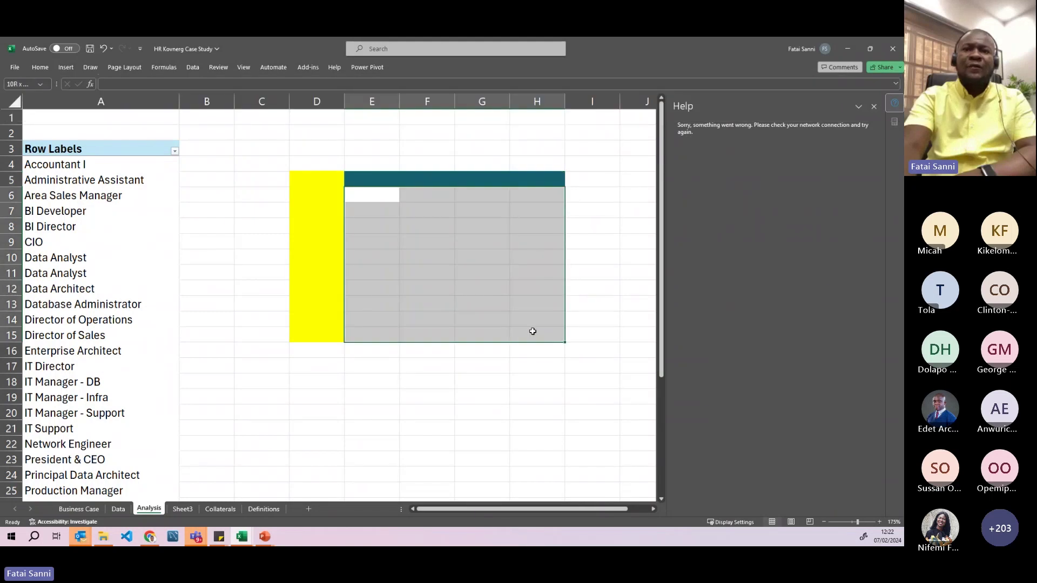
pyautogui.click(33, 69)
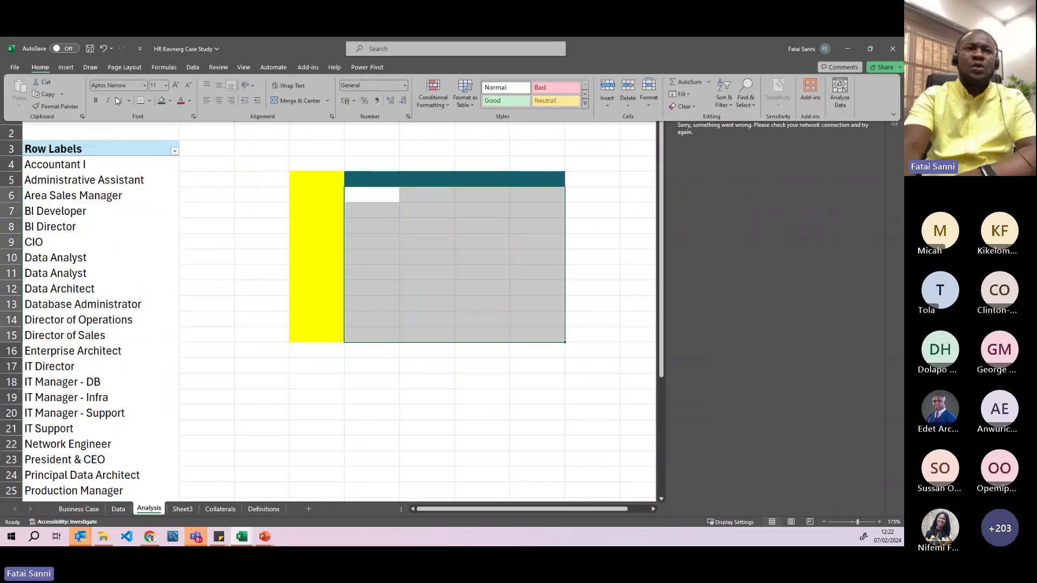
pyautogui.click(169, 101)
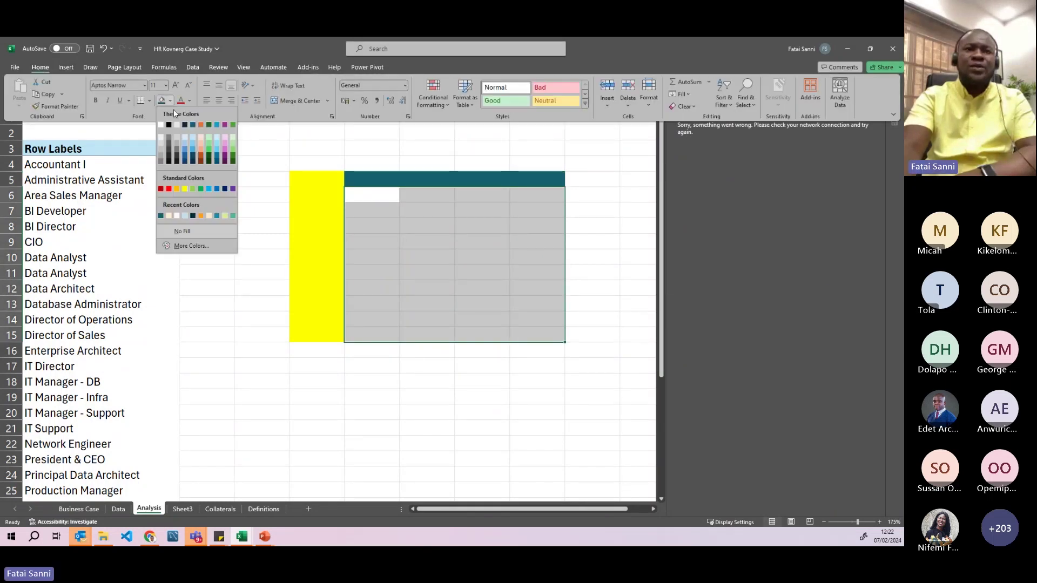
pyautogui.click(184, 216)
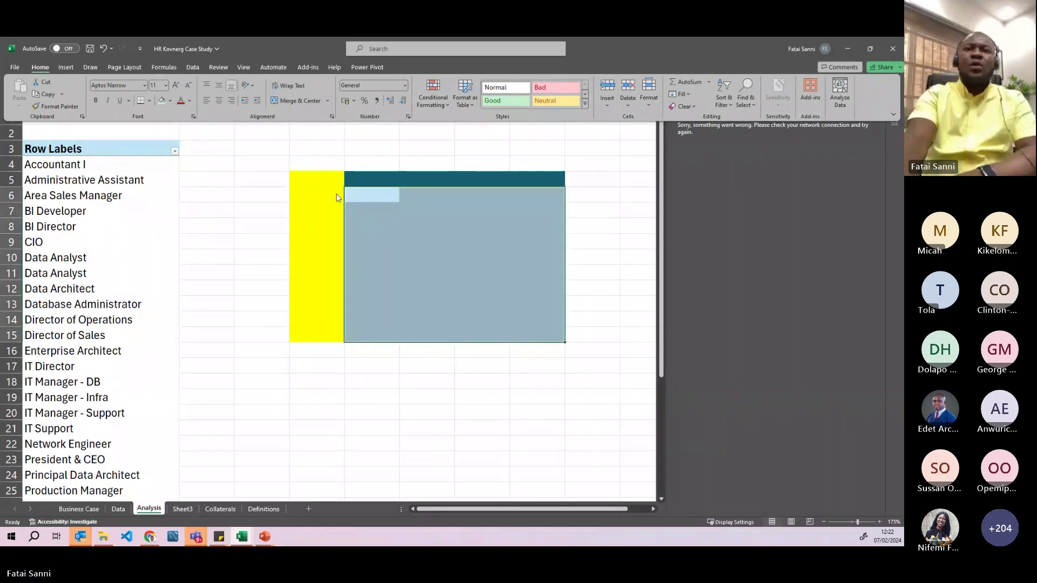
pyautogui.moveTo(328, 182); pyautogui.dragTo(324, 329)
pyautogui.moveTo(368, 183); pyautogui.dragTo(541, 180)
pyautogui.moveTo(371, 195); pyautogui.dragTo(547, 331)
pyautogui.click(127, 260)
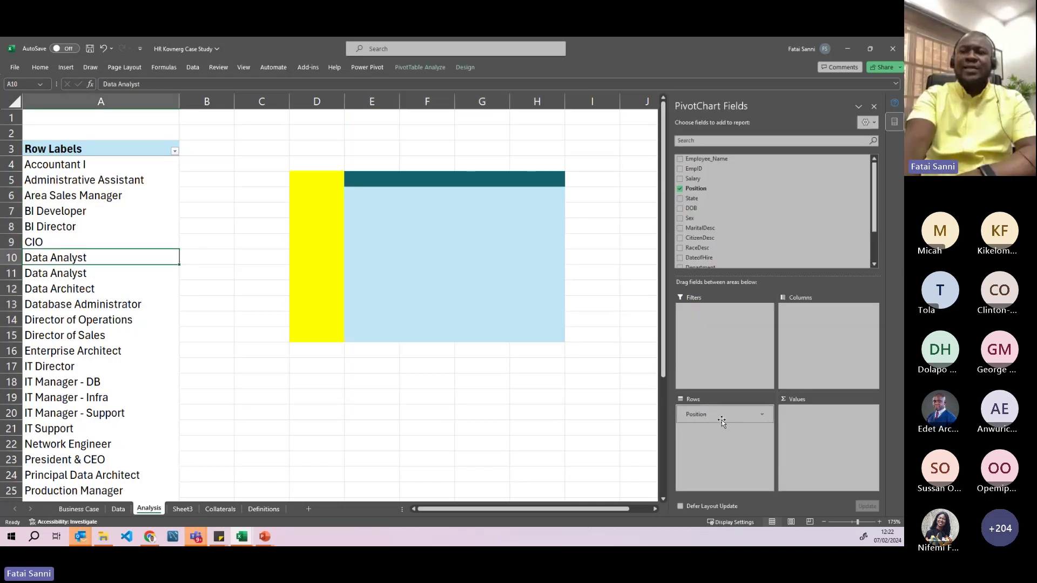
# - Swap Position for Sex, then move Sex to Columns so F and M head the columns
pyautogui.moveTo(719, 417); pyautogui.dragTo(606, 419)
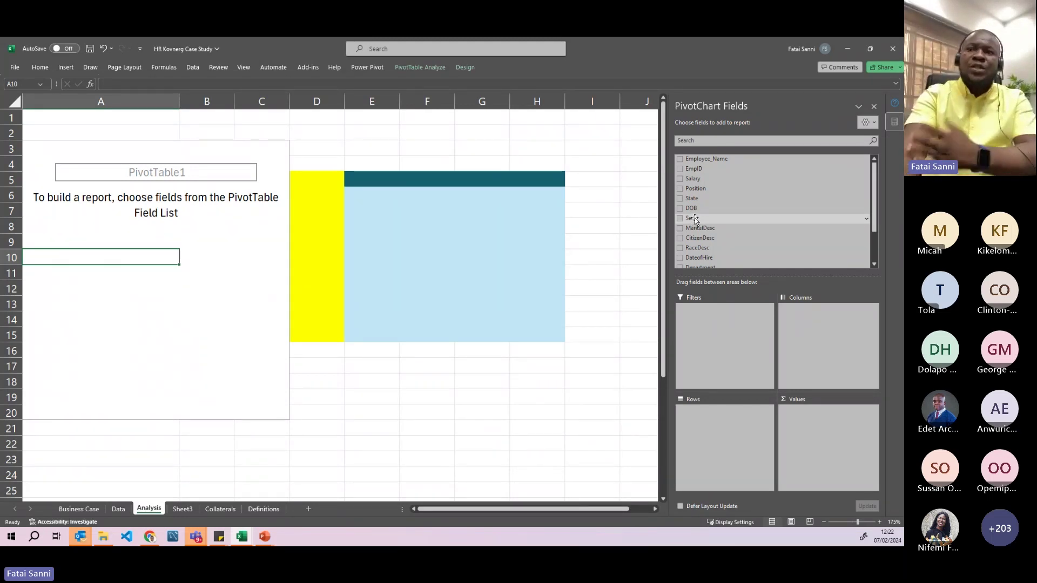
pyautogui.moveTo(695, 220); pyautogui.dragTo(724, 420)
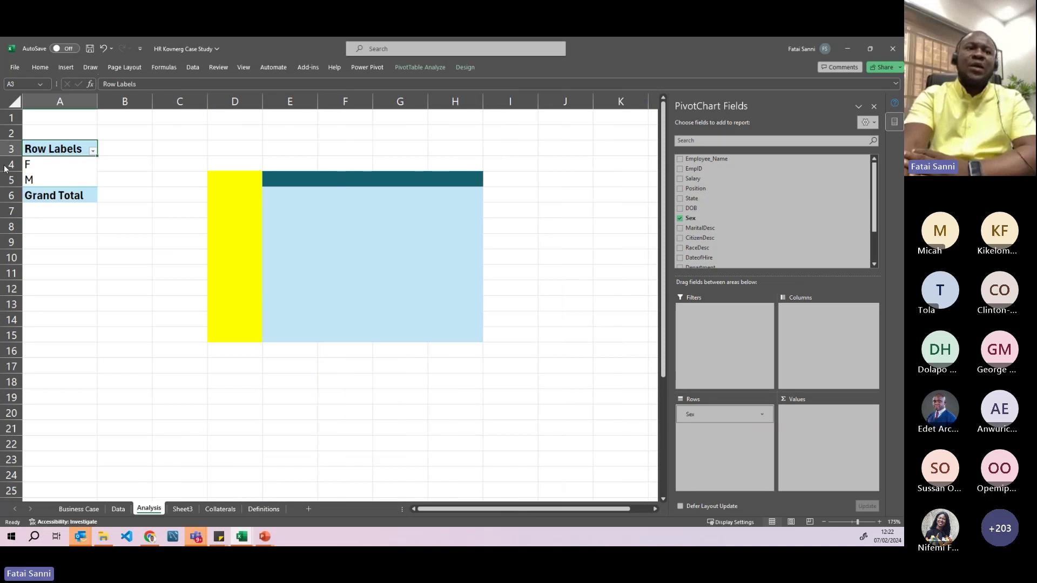
pyautogui.click(51, 165)
pyautogui.click(63, 180)
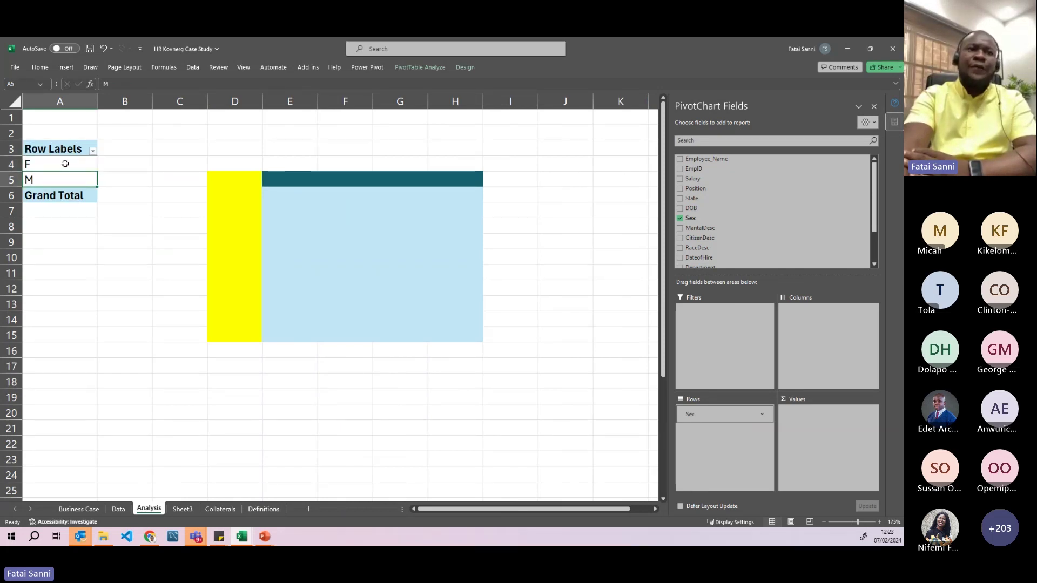
pyautogui.click(65, 164)
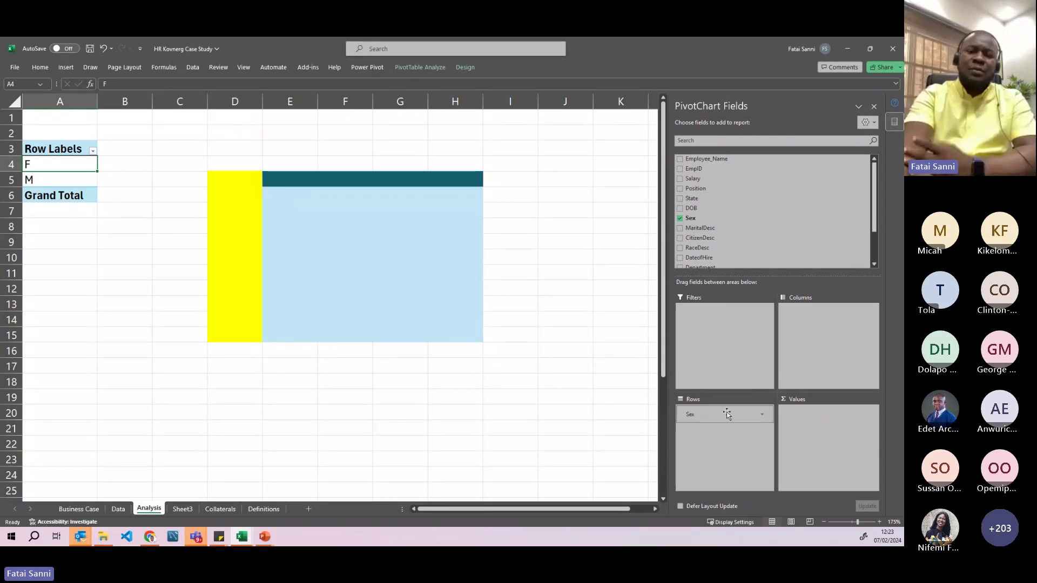
pyautogui.moveTo(696, 418); pyautogui.dragTo(822, 334)
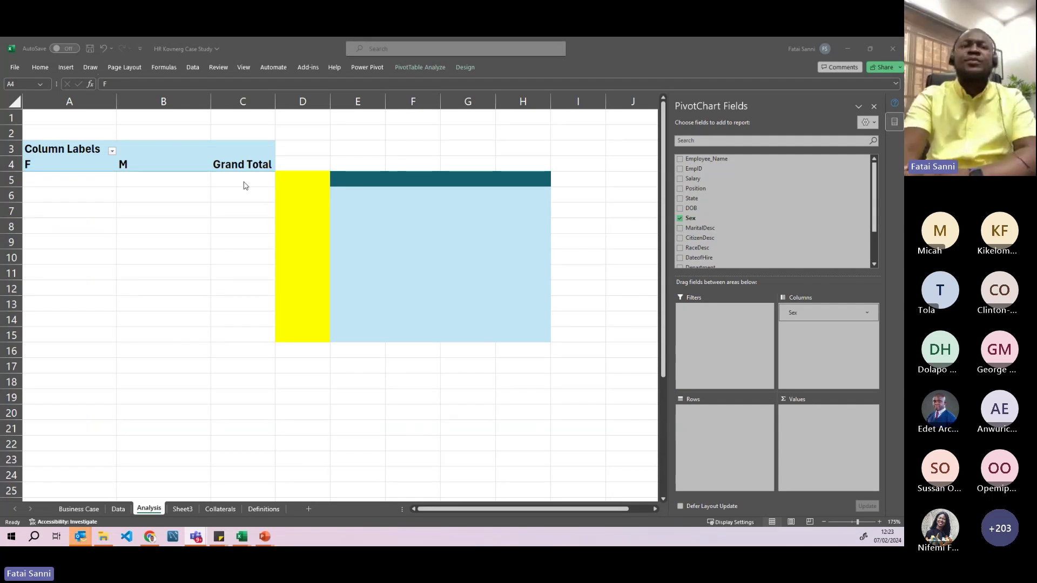
# - Close the help panel and click cells outside and inside the pivot, closing the field list
pyautogui.click(800, 328)
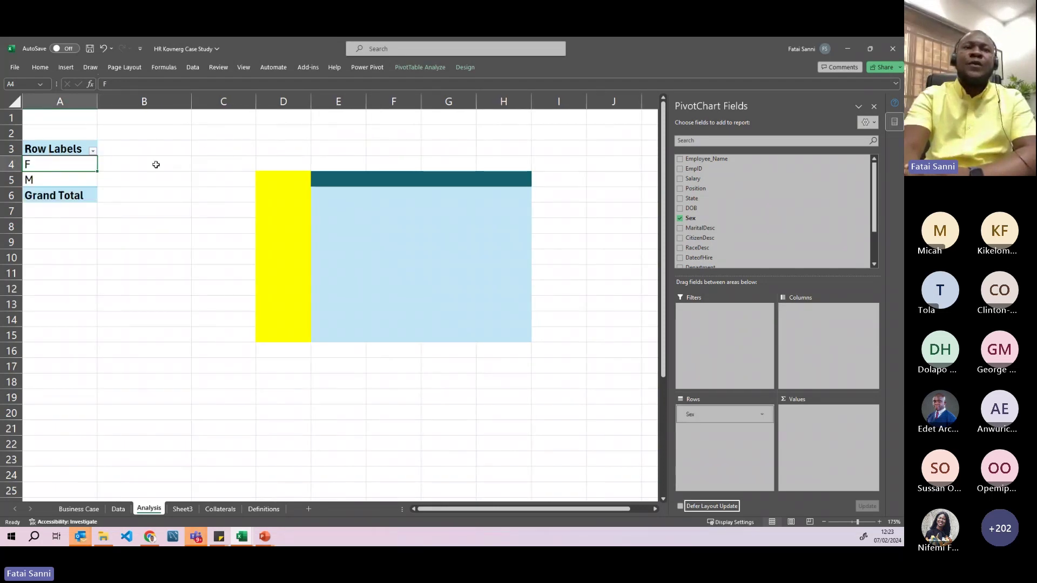
pyautogui.click(195, 154)
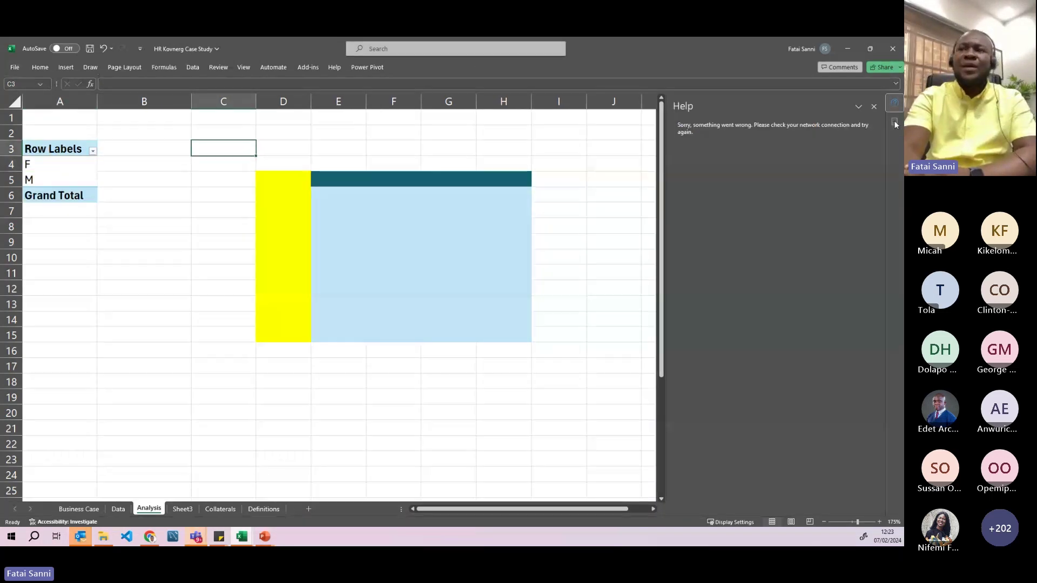
pyautogui.click(874, 107)
pyautogui.click(319, 132)
pyautogui.click(670, 273)
pyautogui.click(502, 413)
pyautogui.click(204, 354)
pyautogui.click(209, 193)
pyautogui.click(245, 145)
pyautogui.click(446, 131)
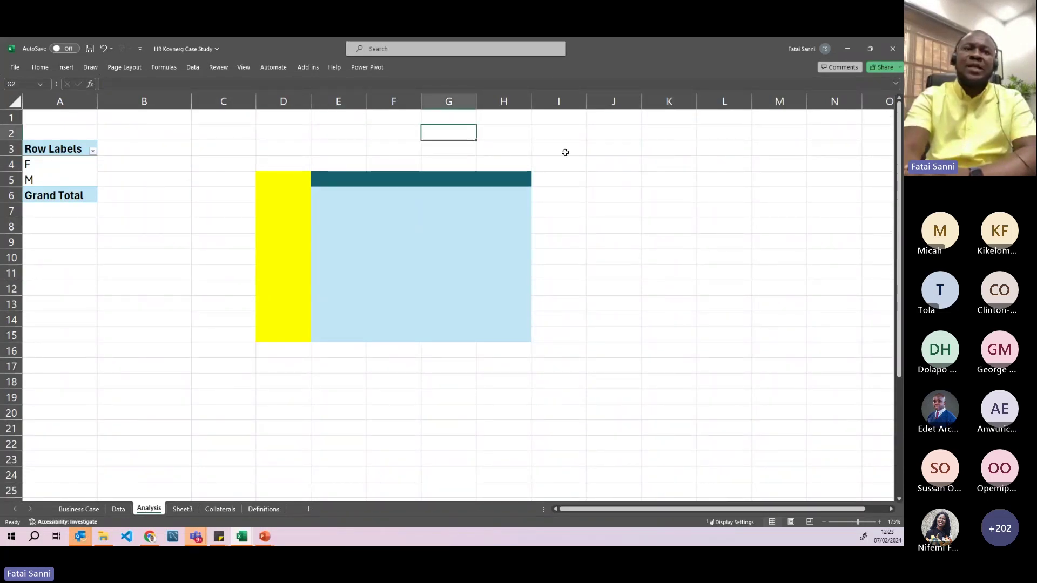
pyautogui.click(54, 167)
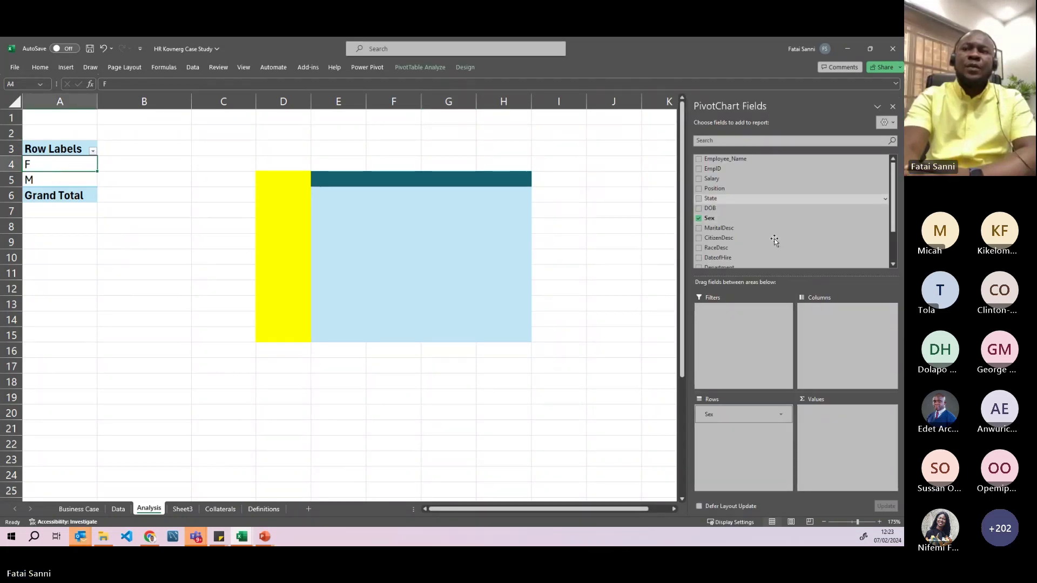
pyautogui.click(894, 109)
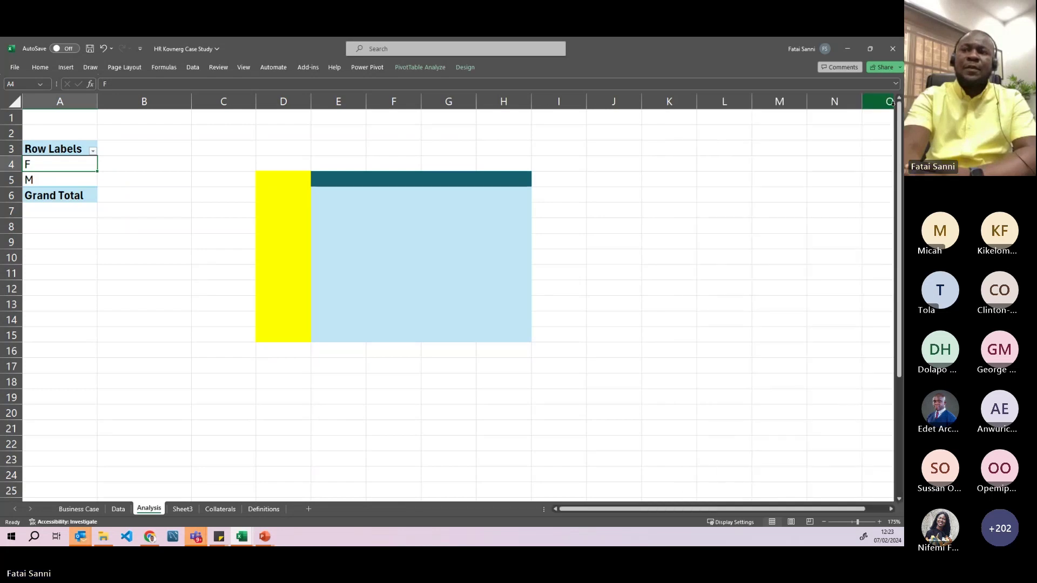
# - Show the pivot's field list from the right-click menu on cell A4
pyautogui.rightClick(60, 167)
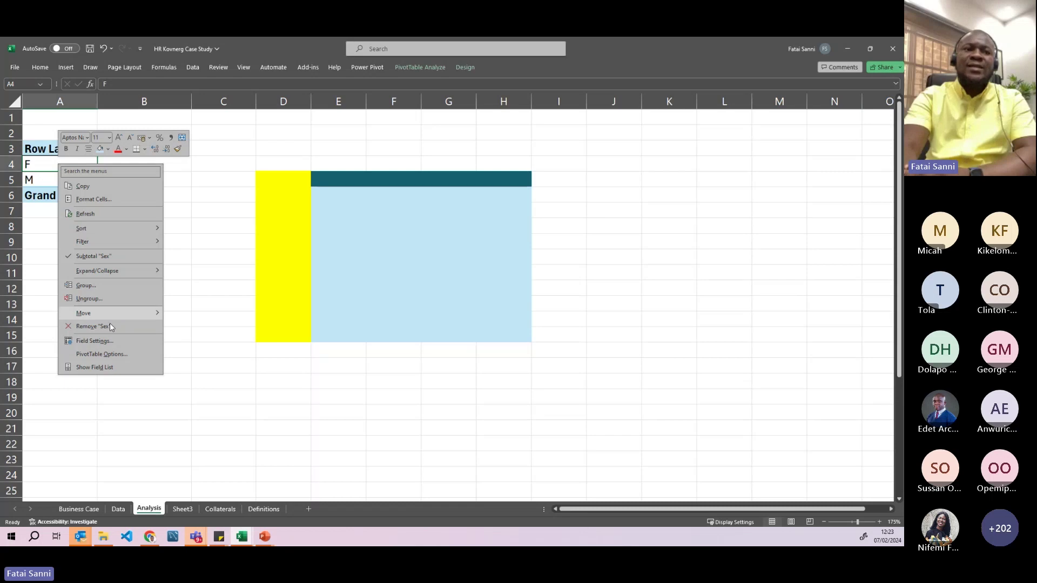
pyautogui.click(97, 369)
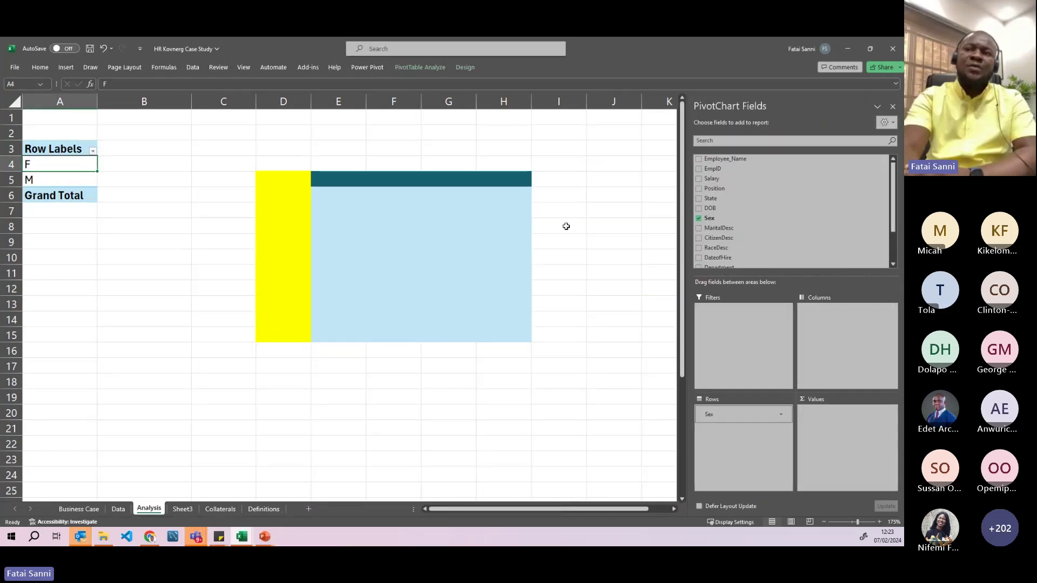
pyautogui.rightClick(68, 171)
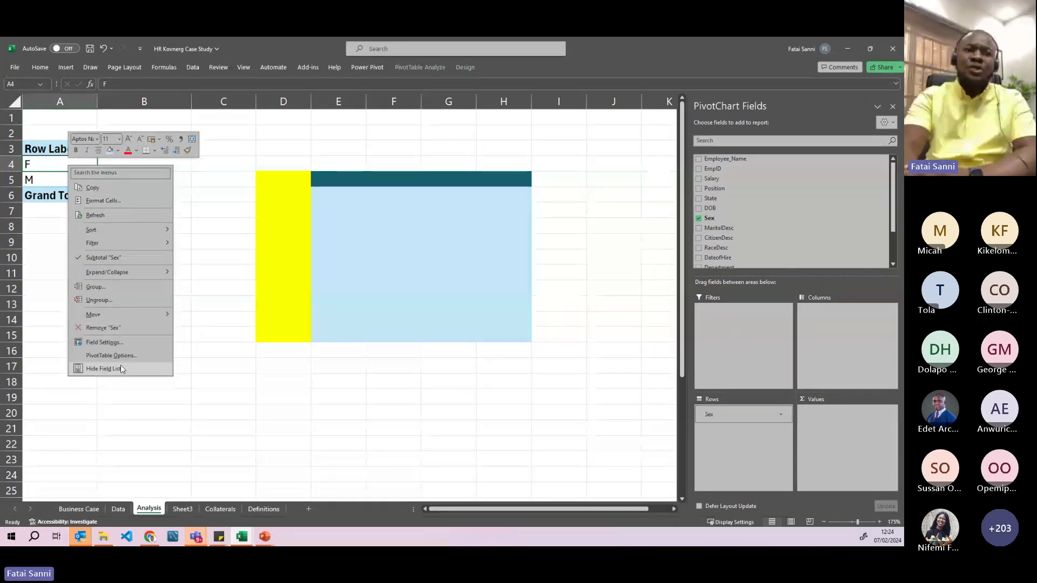
pyautogui.click(804, 115)
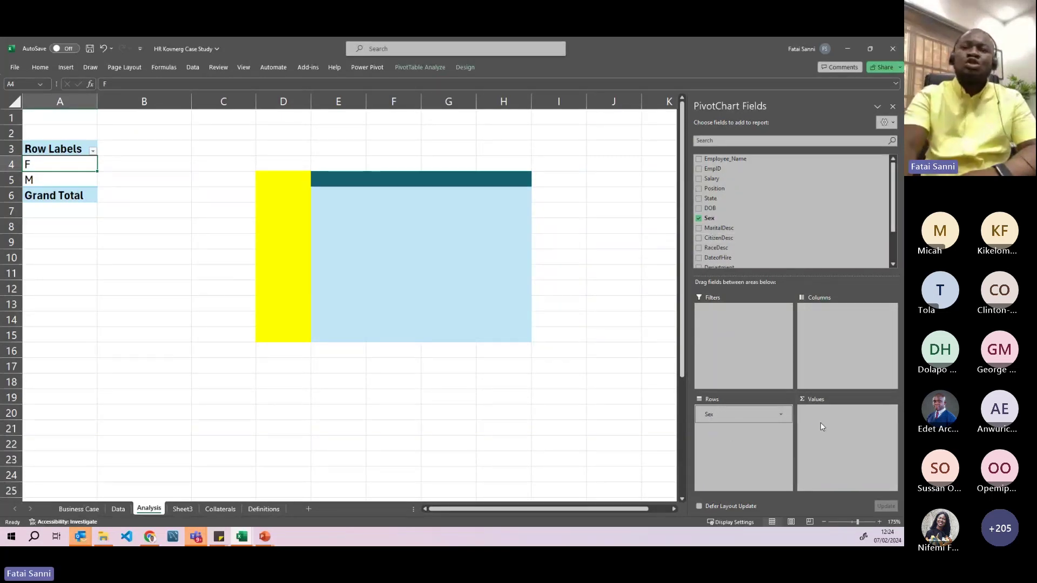
pyautogui.click(241, 160)
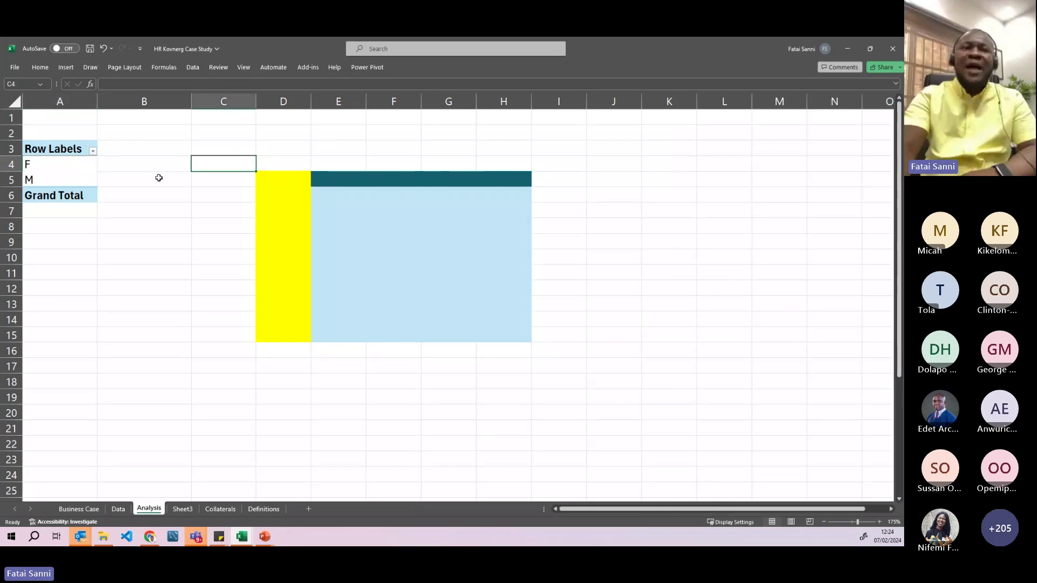
pyautogui.click(58, 168)
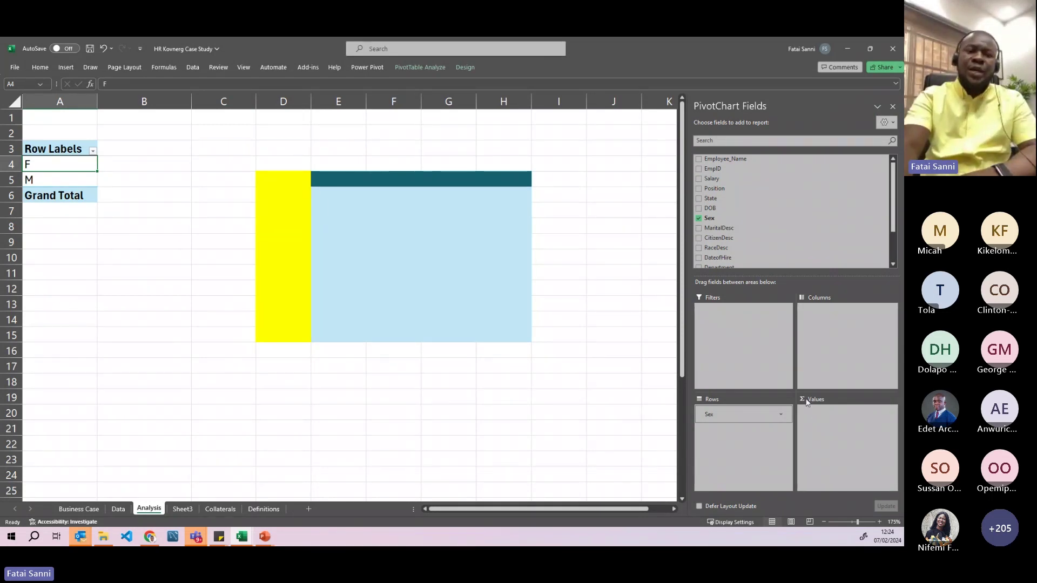
pyautogui.click(119, 511)
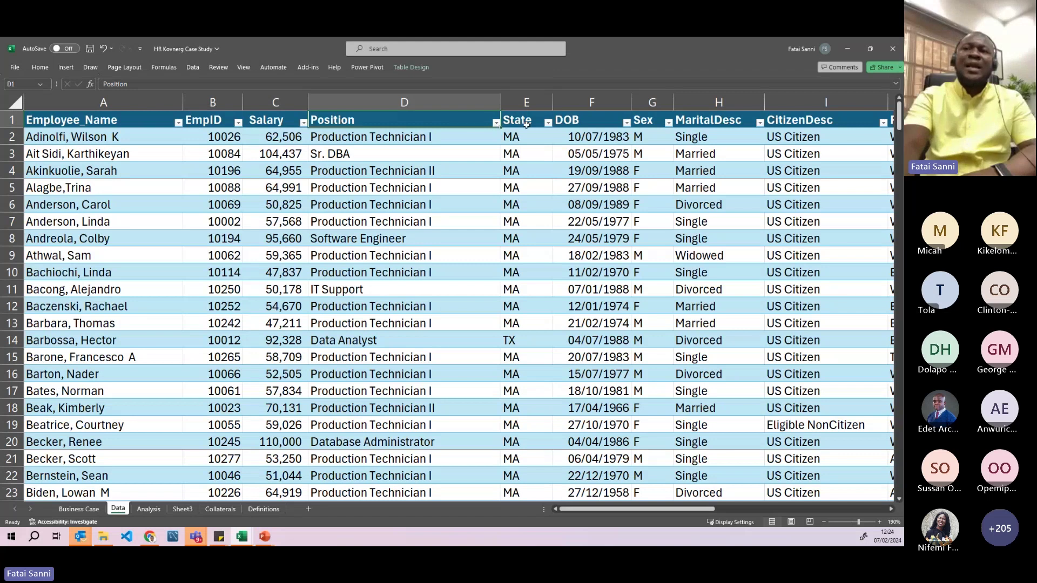
pyautogui.click(714, 102)
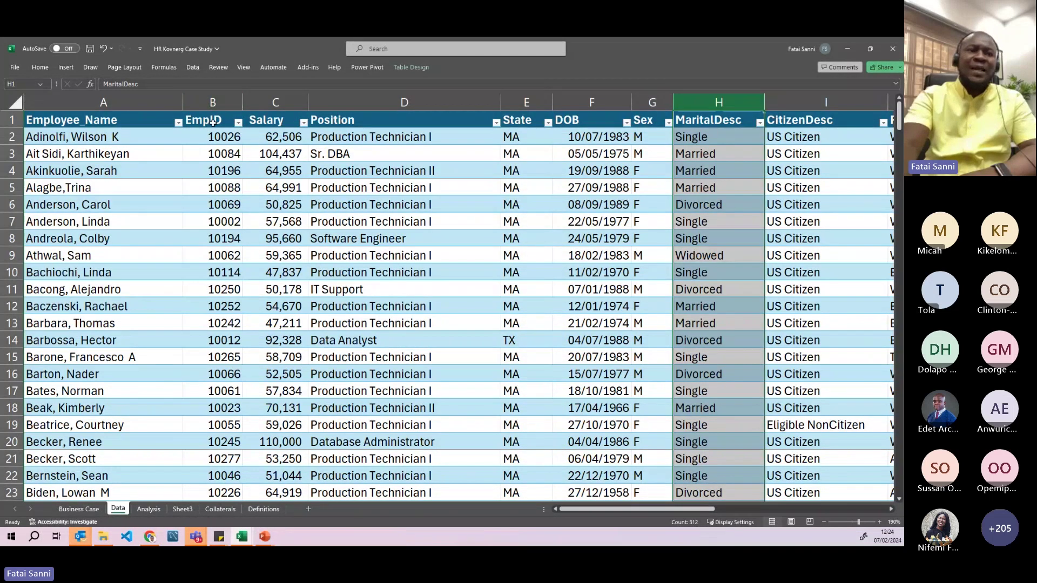
pyautogui.click(160, 510)
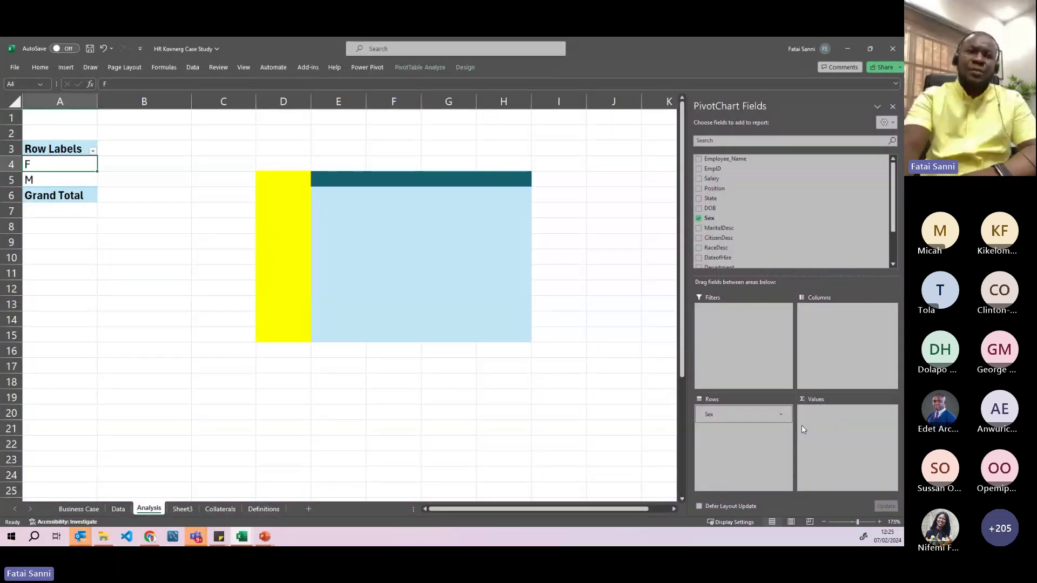
# - Remove Sex from Rows, leaving PivotTable1 empty, then click cells around the sheet
pyautogui.moveTo(716, 416); pyautogui.dragTo(627, 338)
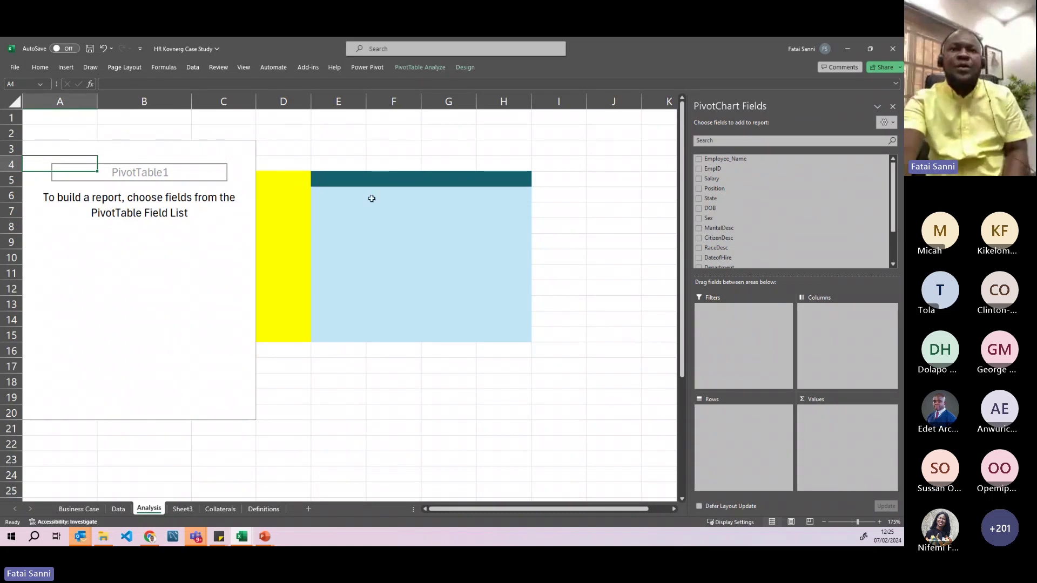
pyautogui.click(290, 153)
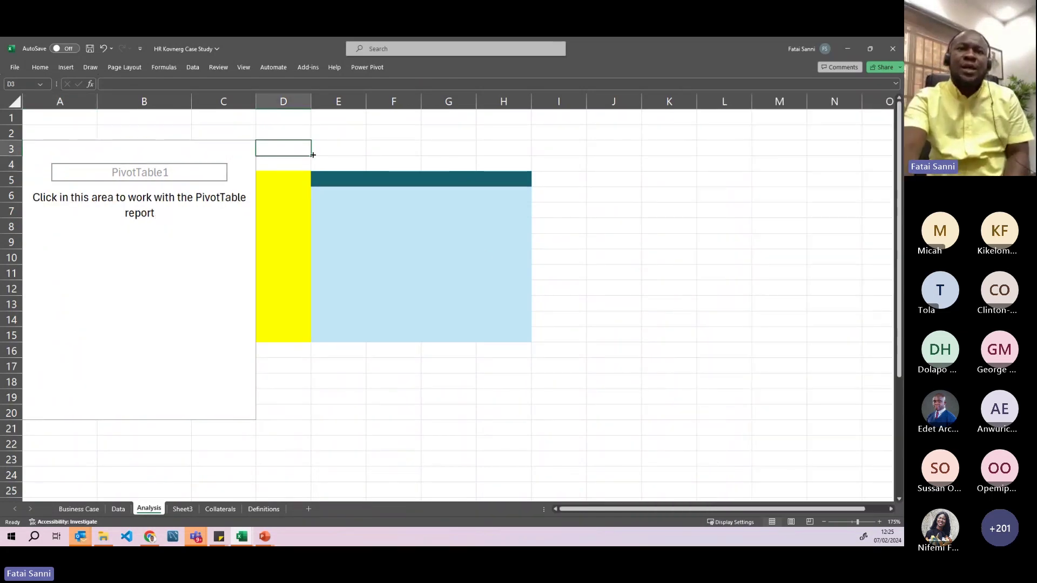
pyautogui.moveTo(309, 153)
pyautogui.mouseDown()
pyautogui.moveTo(440, 143)
pyautogui.moveTo(500, 152)
pyautogui.mouseUp()
pyautogui.click(616, 303)
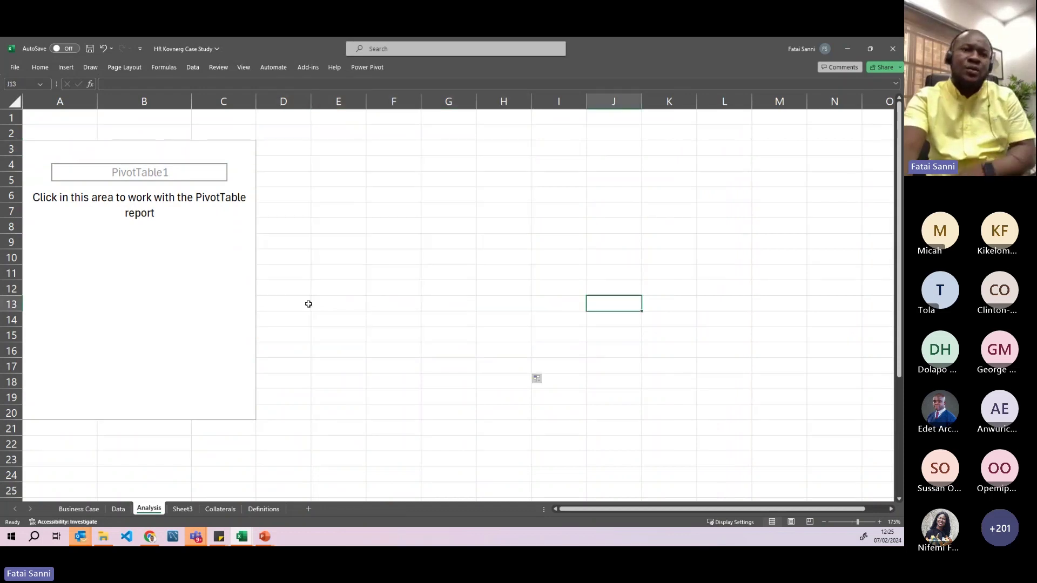
pyautogui.click(115, 262)
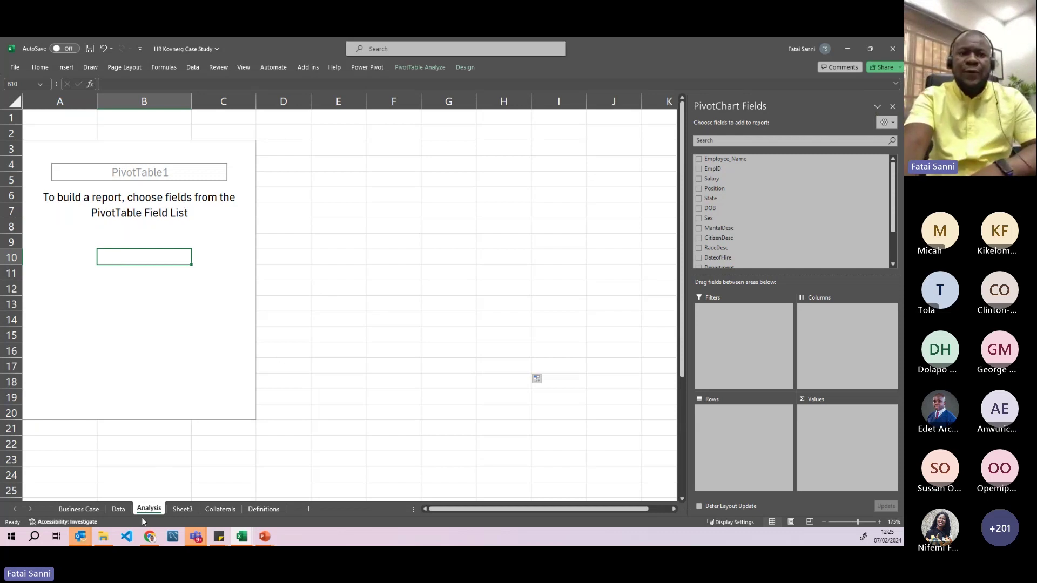
pyautogui.click(92, 511)
pyautogui.scroll(-3, 134, 400)
pyautogui.scroll(-2, 134, 400)
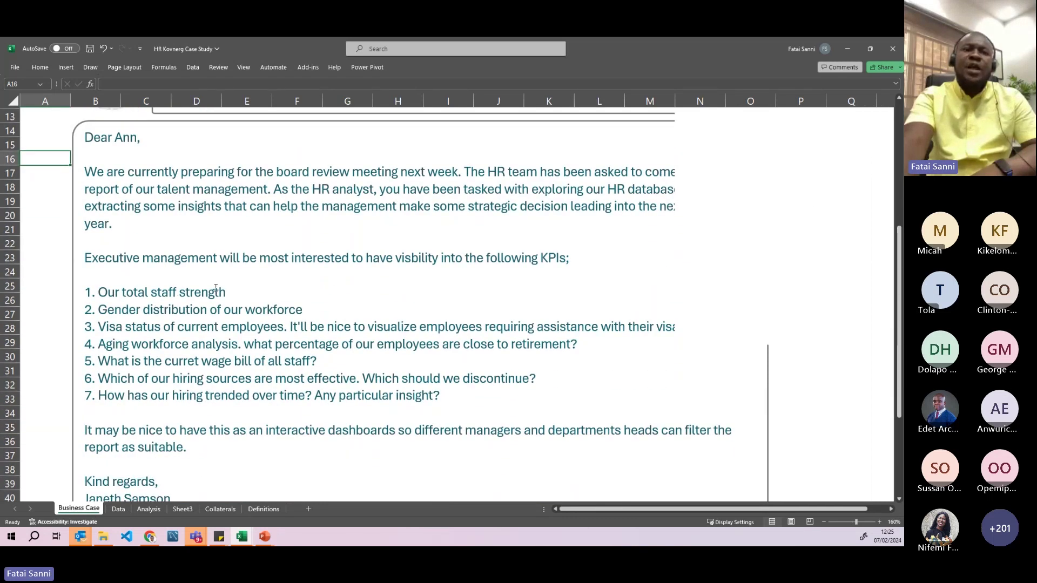
pyautogui.moveTo(216, 288); pyautogui.dragTo(109, 293)
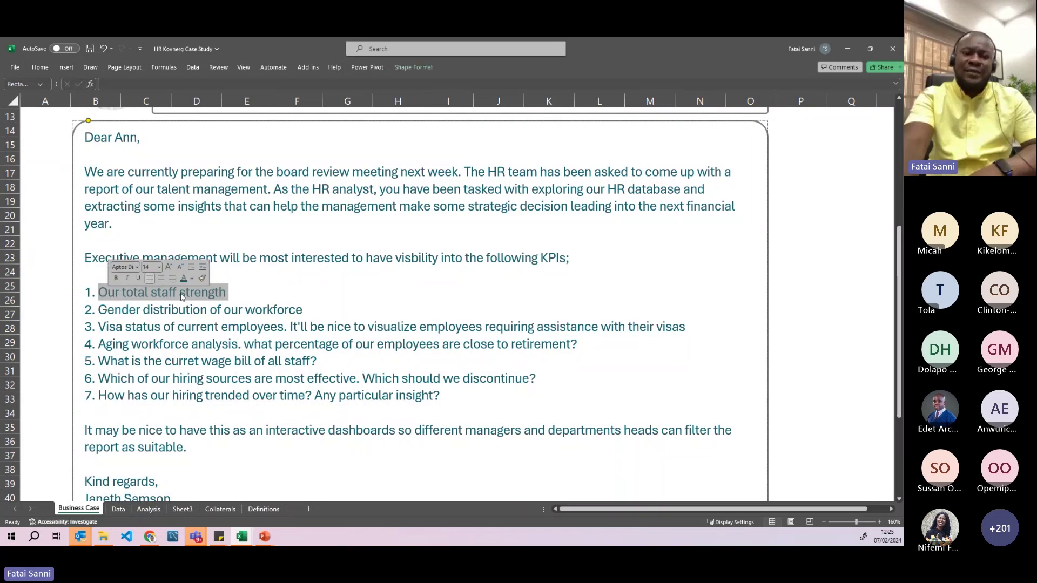
pyautogui.click(148, 509)
pyautogui.click(110, 151)
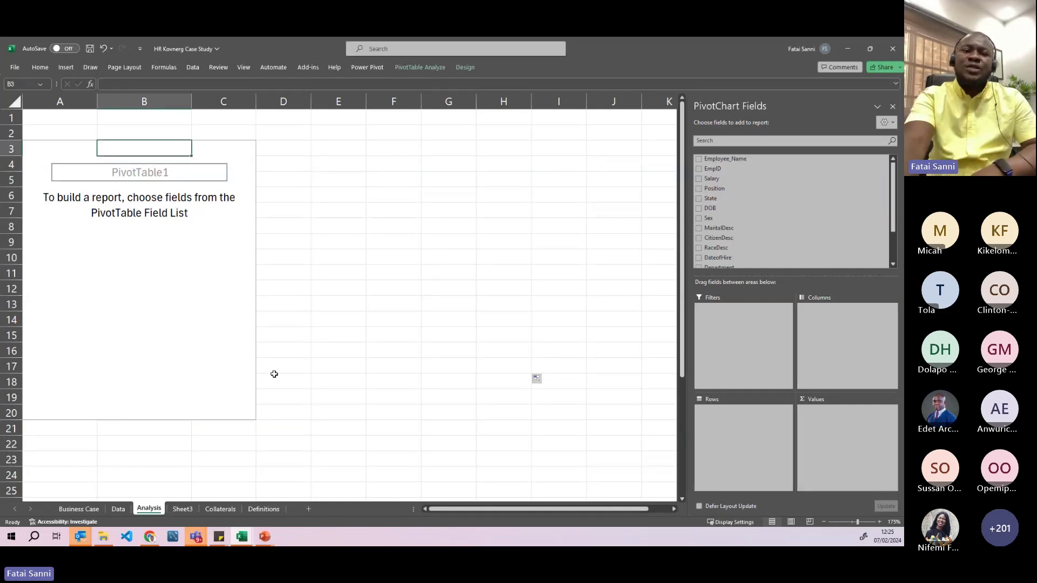
pyautogui.click(116, 510)
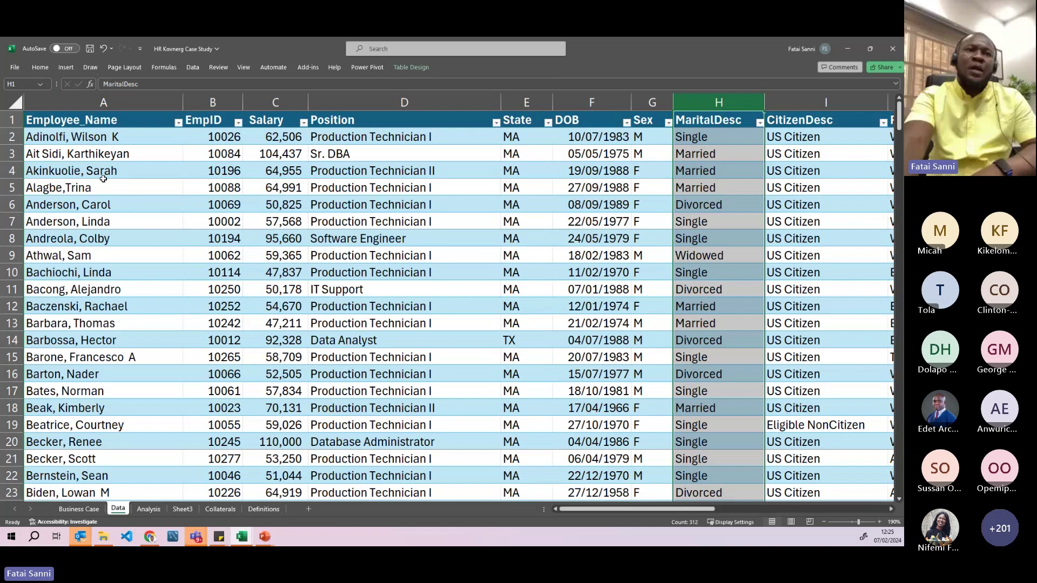
pyautogui.click(97, 103)
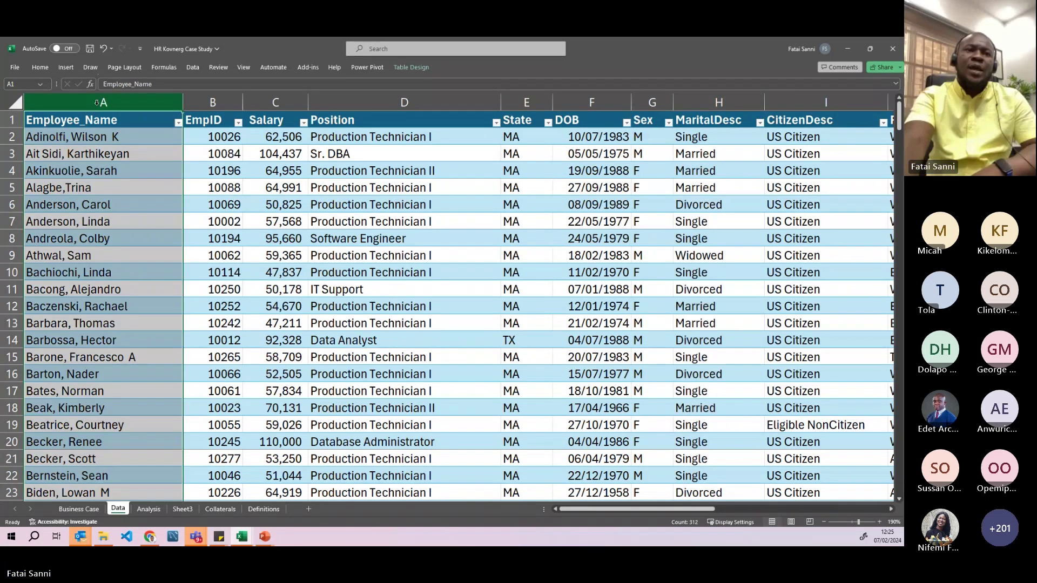
pyautogui.click(212, 103)
pyautogui.click(103, 103)
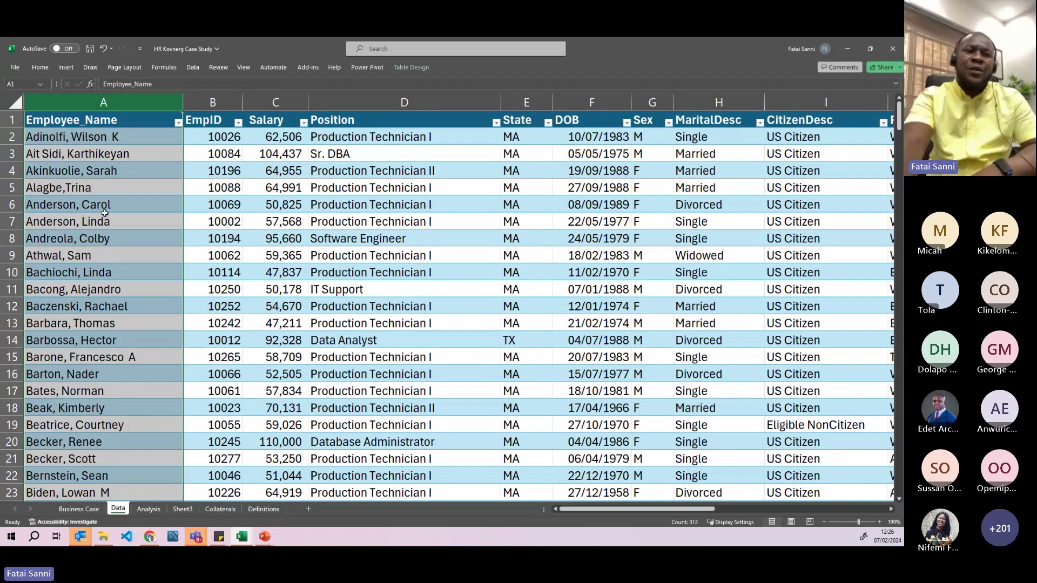
pyautogui.click(144, 507)
pyautogui.click(139, 191)
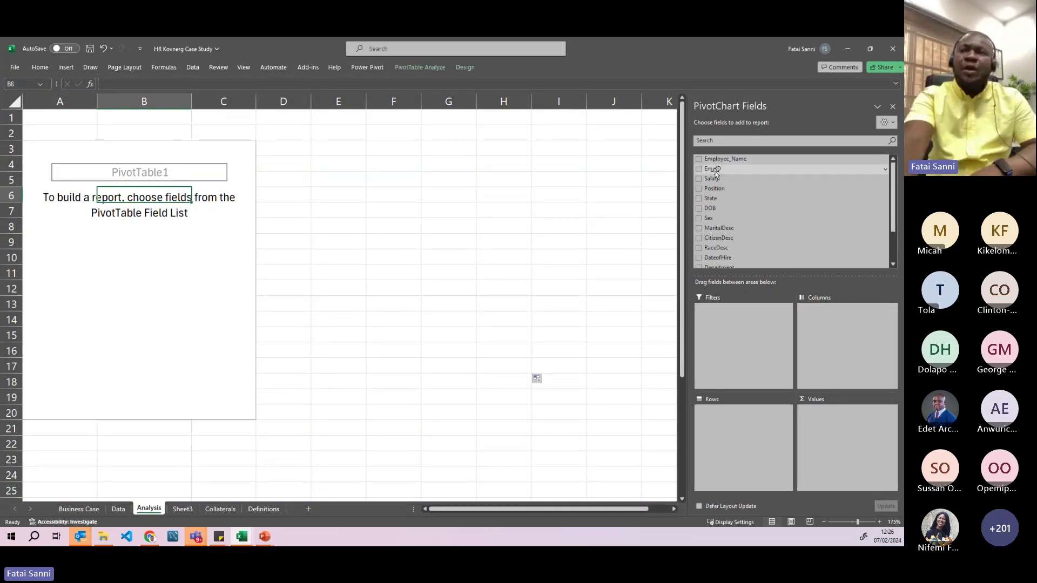
pyautogui.moveTo(715, 173); pyautogui.dragTo(838, 437)
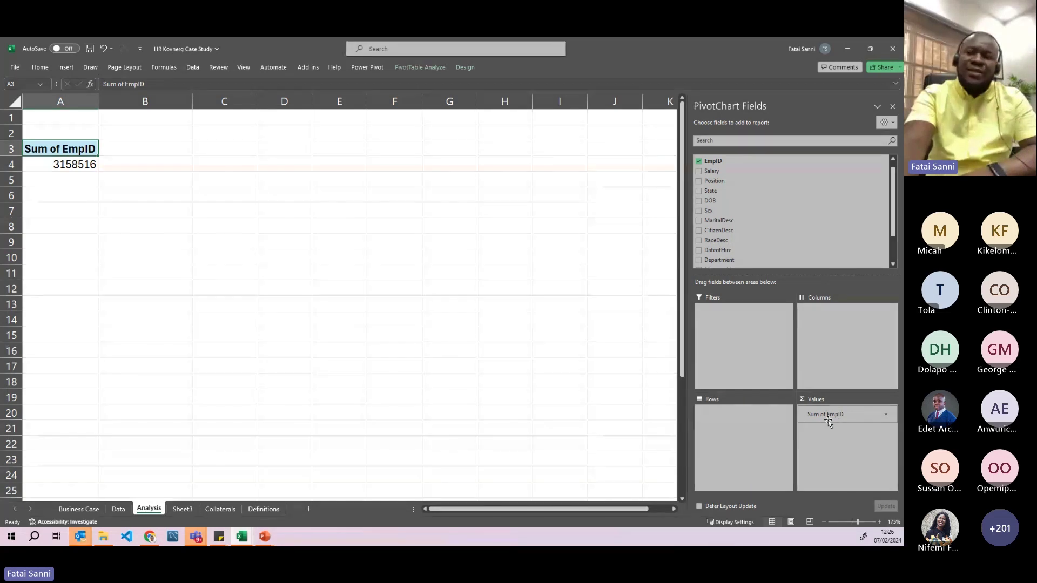
pyautogui.click(886, 415)
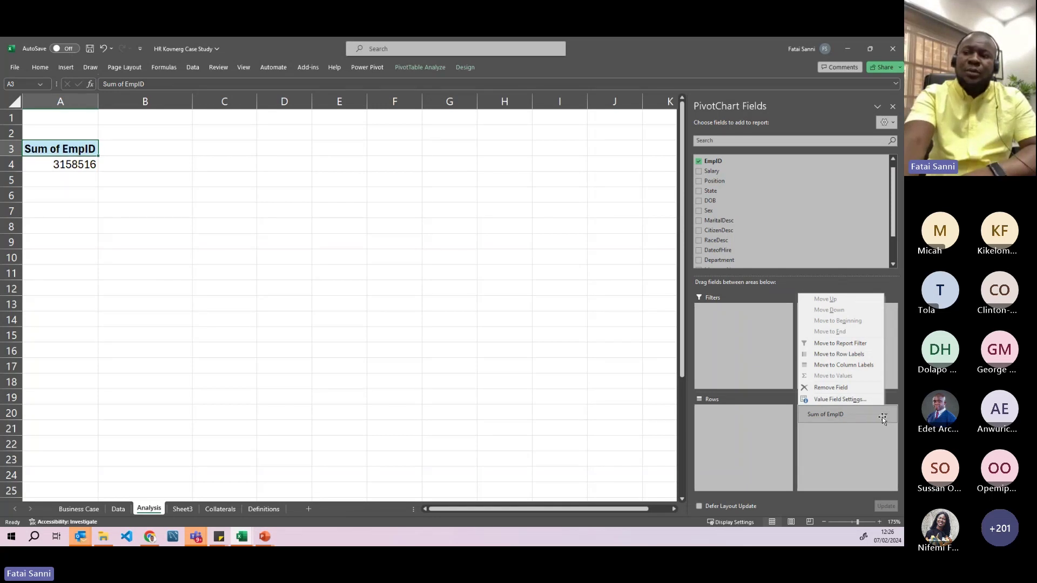
# - In Value Field Settings, choose Count and set the custom name to Employees, giving 311
pyautogui.click(848, 403)
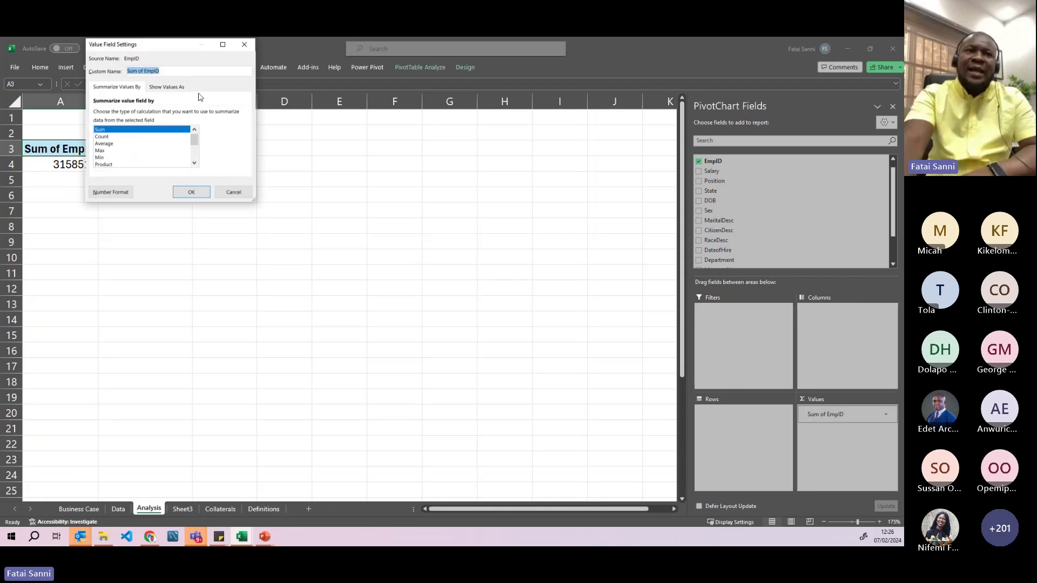
pyautogui.moveTo(151, 44); pyautogui.dragTo(334, 181)
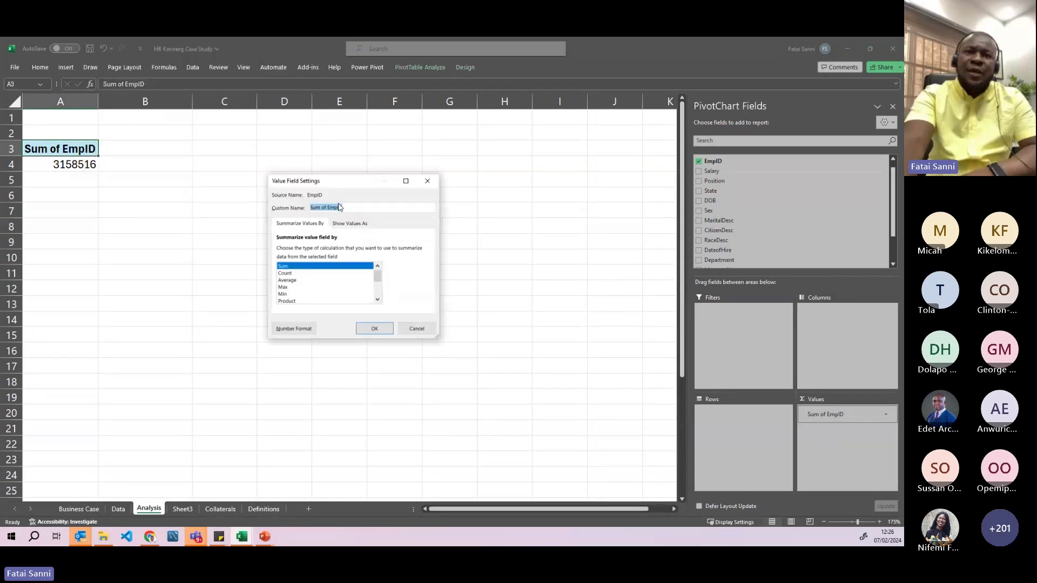
pyautogui.click(284, 273)
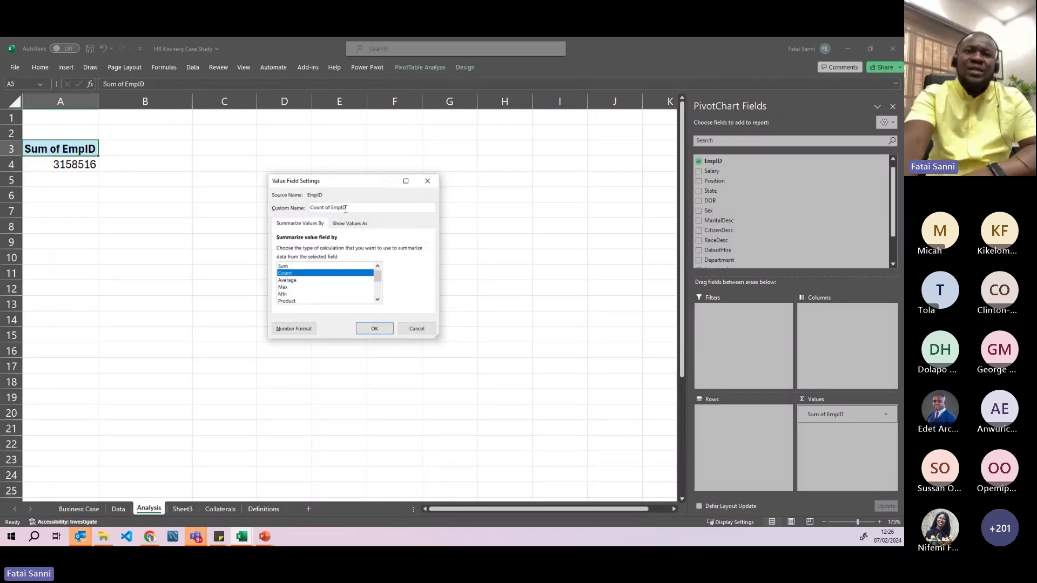
pyautogui.moveTo(347, 209); pyautogui.dragTo(314, 213)
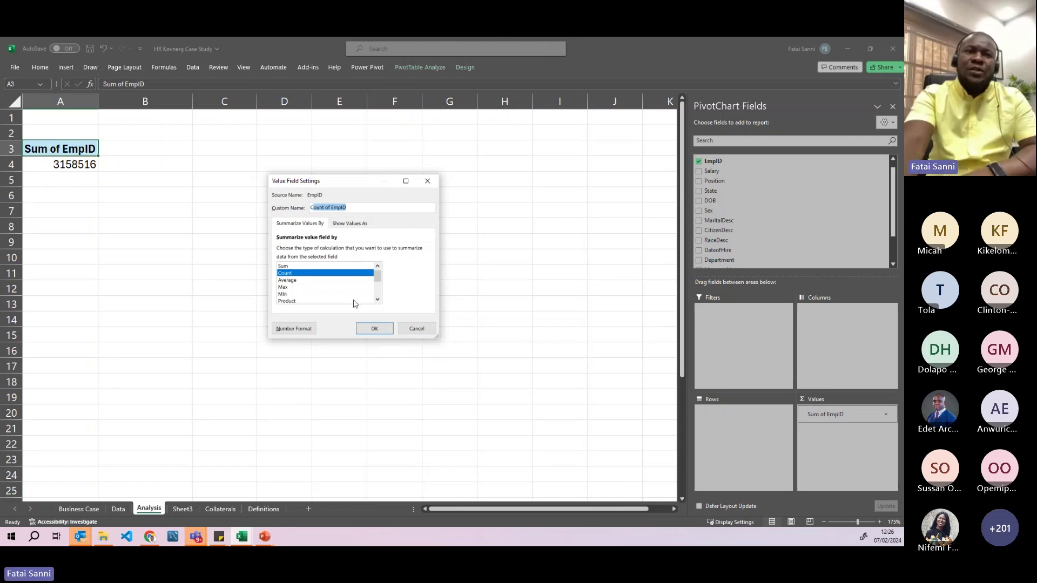
pyautogui.click(350, 207)
pyautogui.moveTo(350, 208); pyautogui.dragTo(309, 209)
pyautogui.write('Employees')
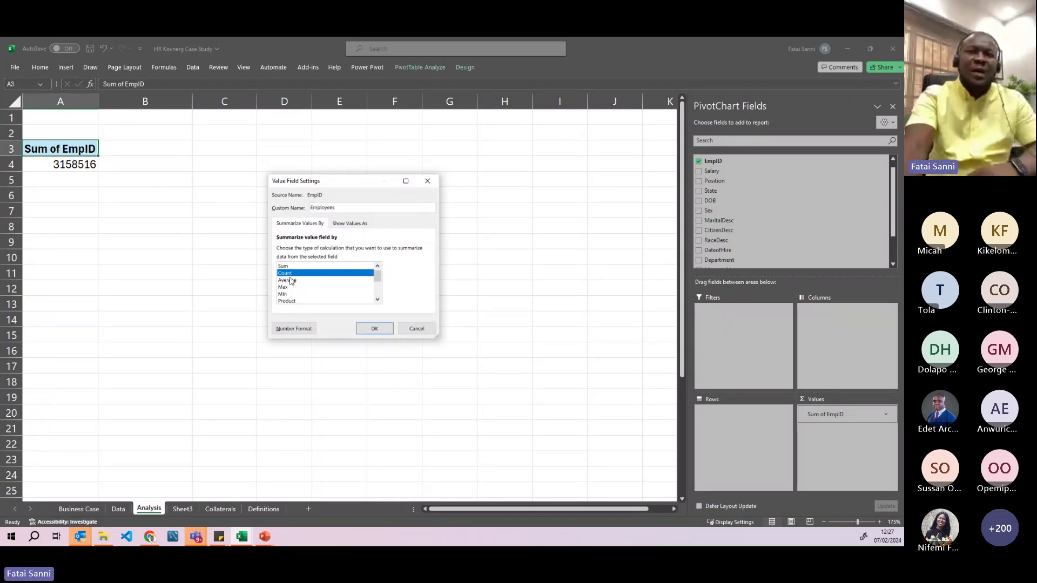
pyautogui.click(373, 328)
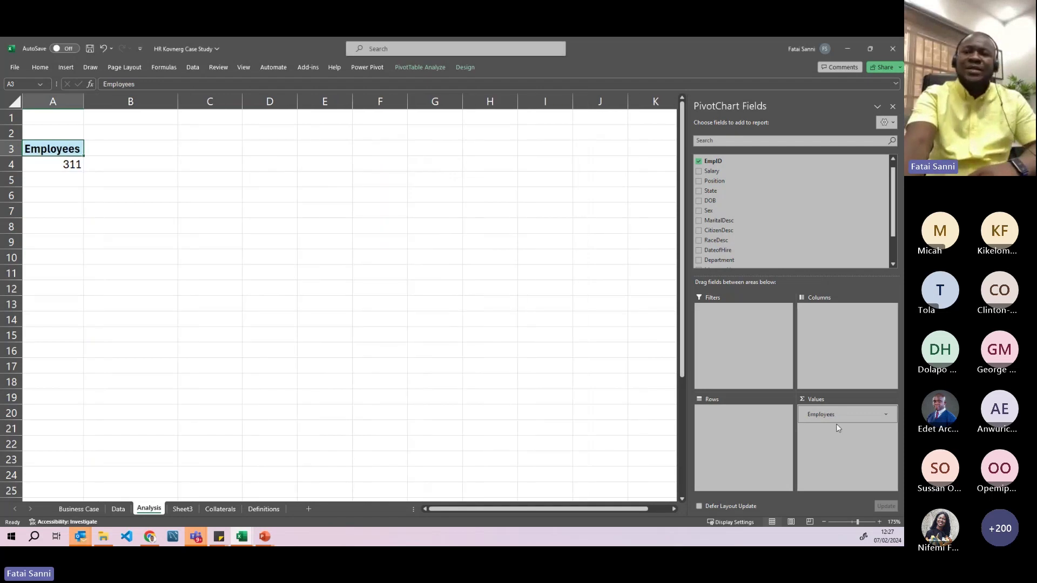
pyautogui.click(57, 169)
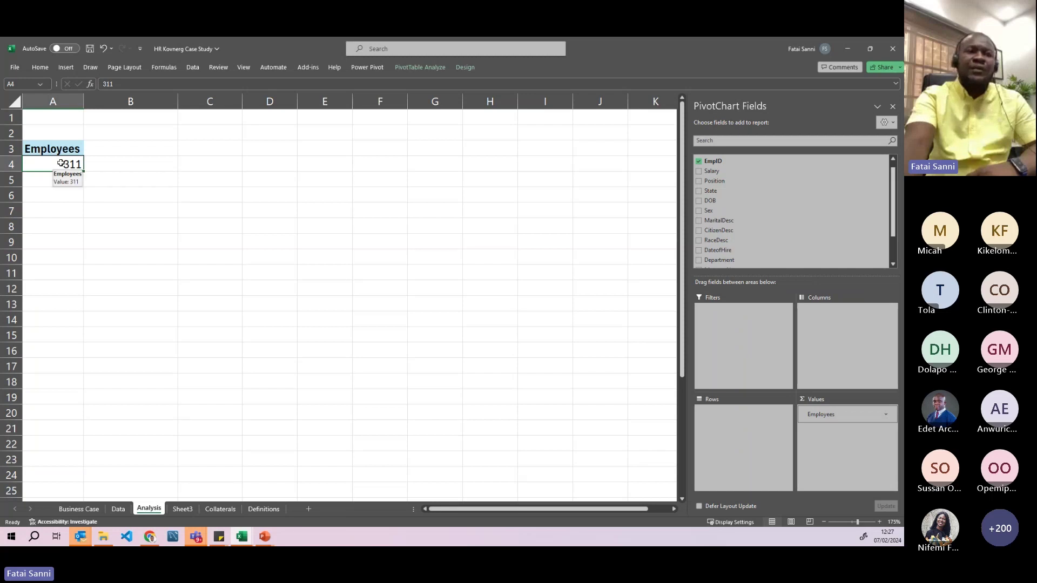
pyautogui.click(79, 509)
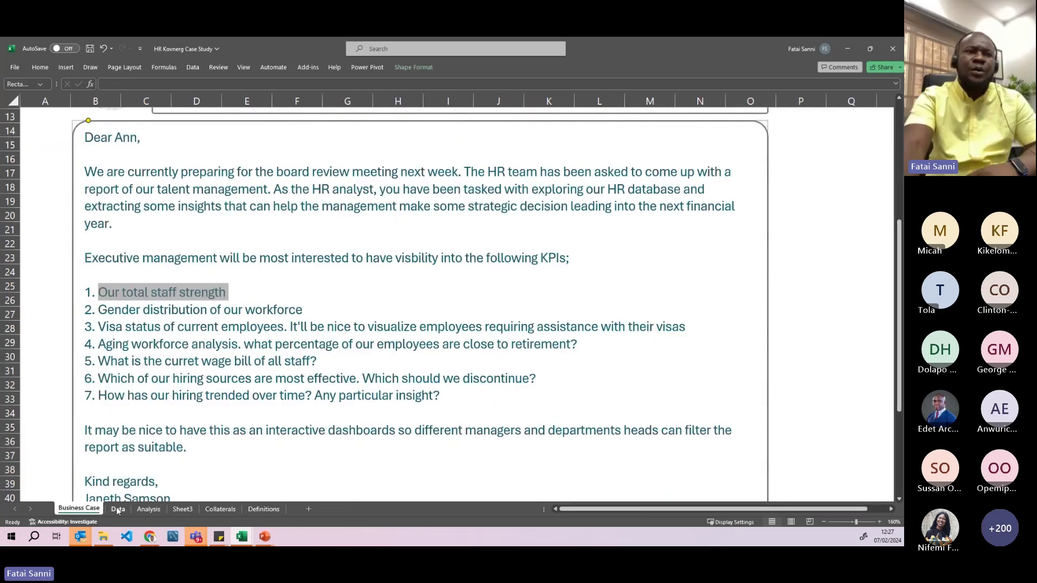
pyautogui.click(116, 508)
pyautogui.scroll(-10, 100, 211)
pyautogui.click(103, 220)
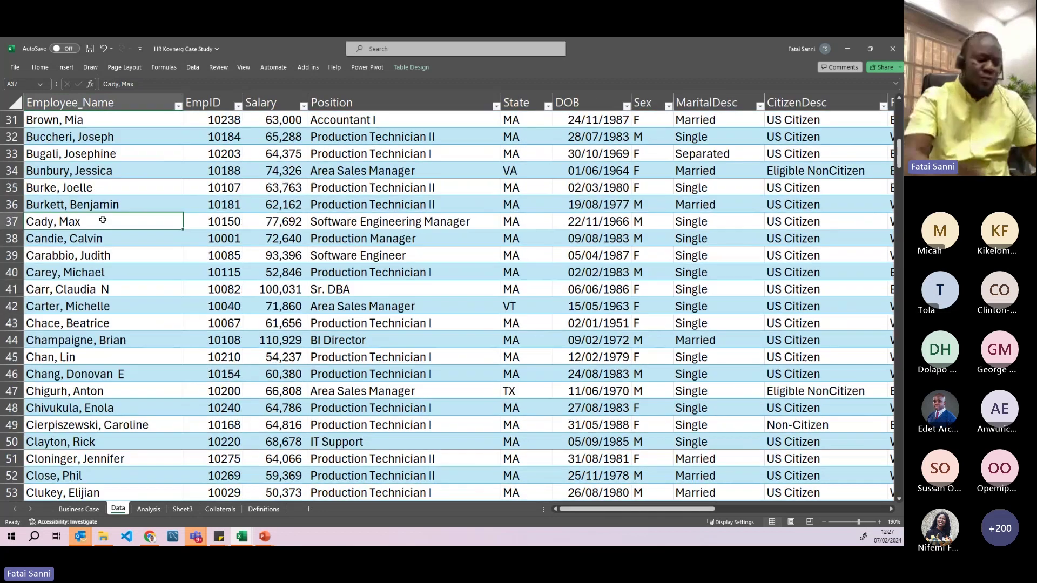
pyautogui.hotkey('ctrl', 'Down')
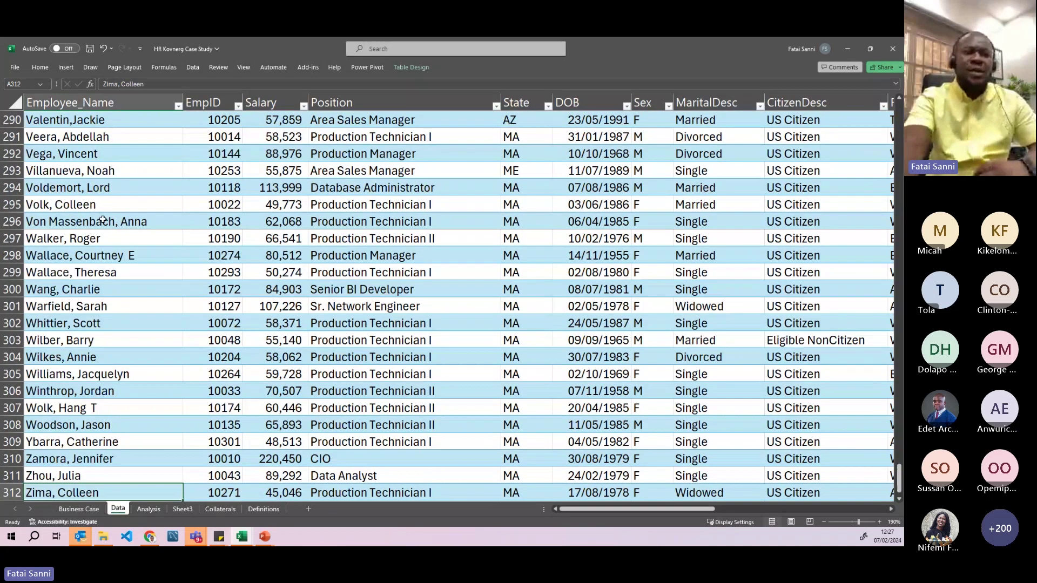
pyautogui.scroll(-3, 46, 389)
pyautogui.click(3, 340)
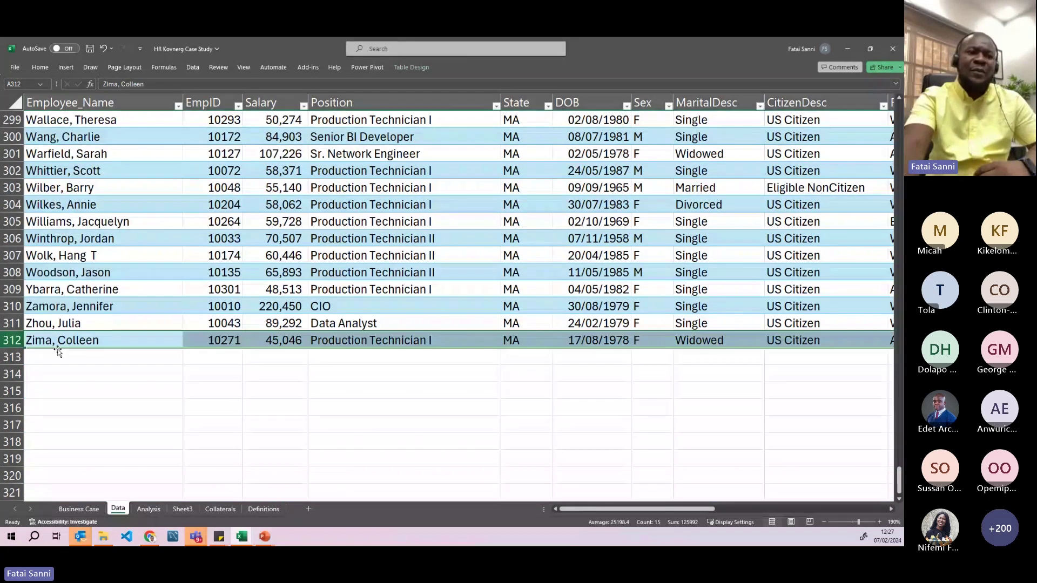
pyautogui.click(63, 371)
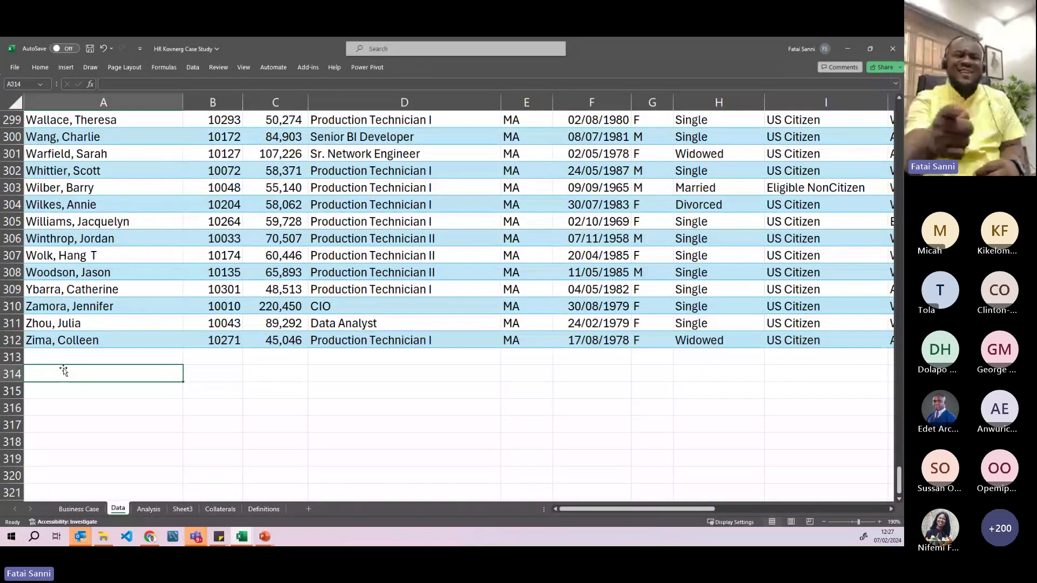
pyautogui.click(17, 341)
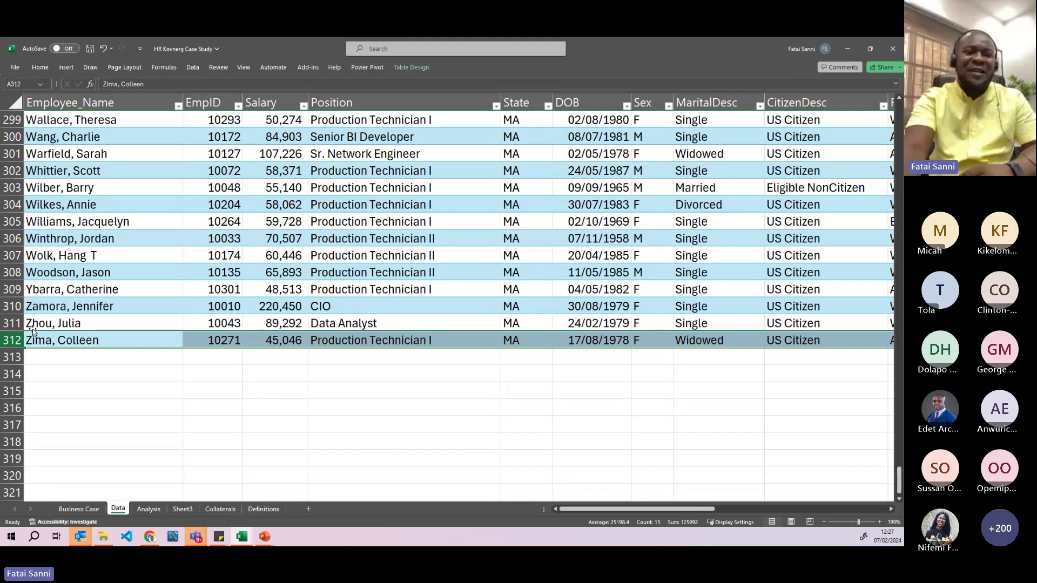
pyautogui.click(62, 324)
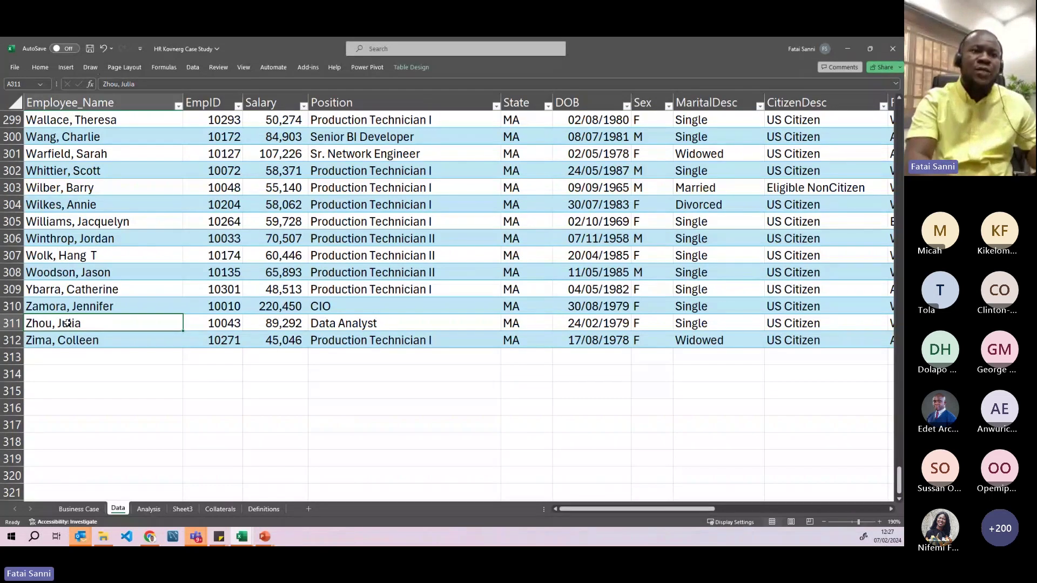
pyautogui.hotkey('ctrl', 'Home')
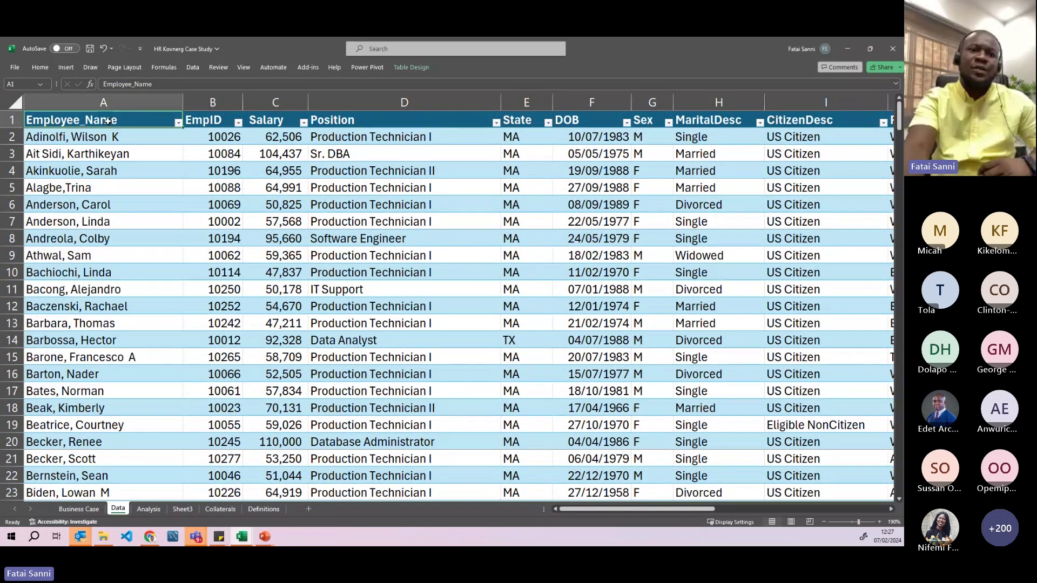
pyautogui.click(150, 510)
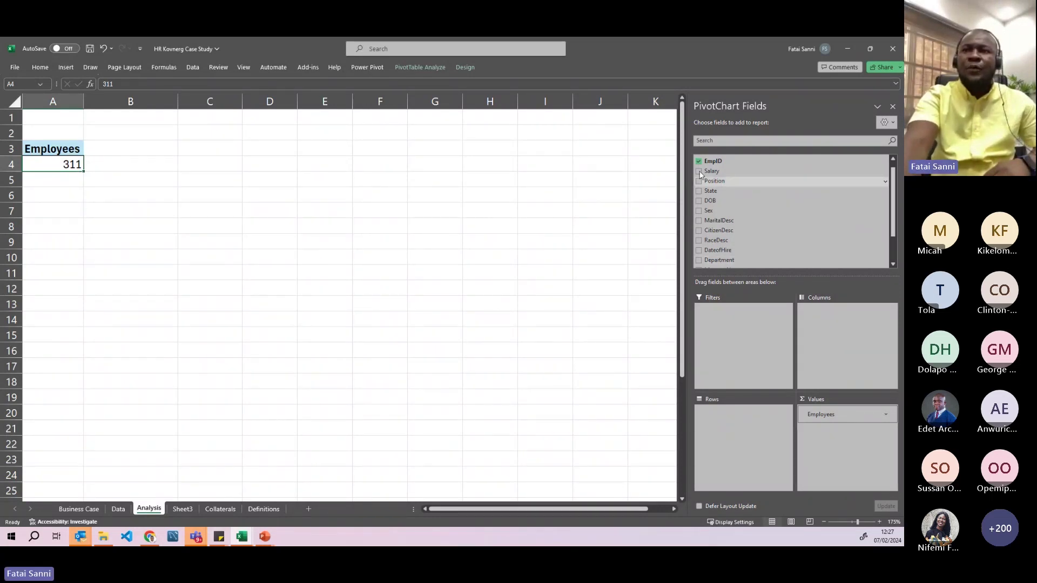
# - Remove Employees, try Employee_Name in Values, then replace it with EmpID
pyautogui.moveTo(825, 416); pyautogui.dragTo(414, 338)
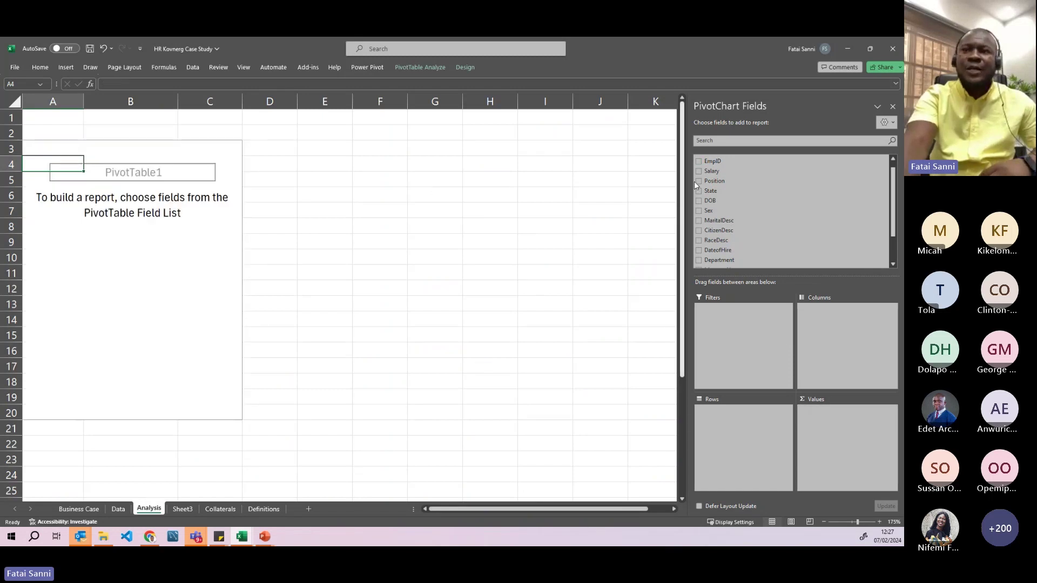
pyautogui.scroll(1, 713, 167)
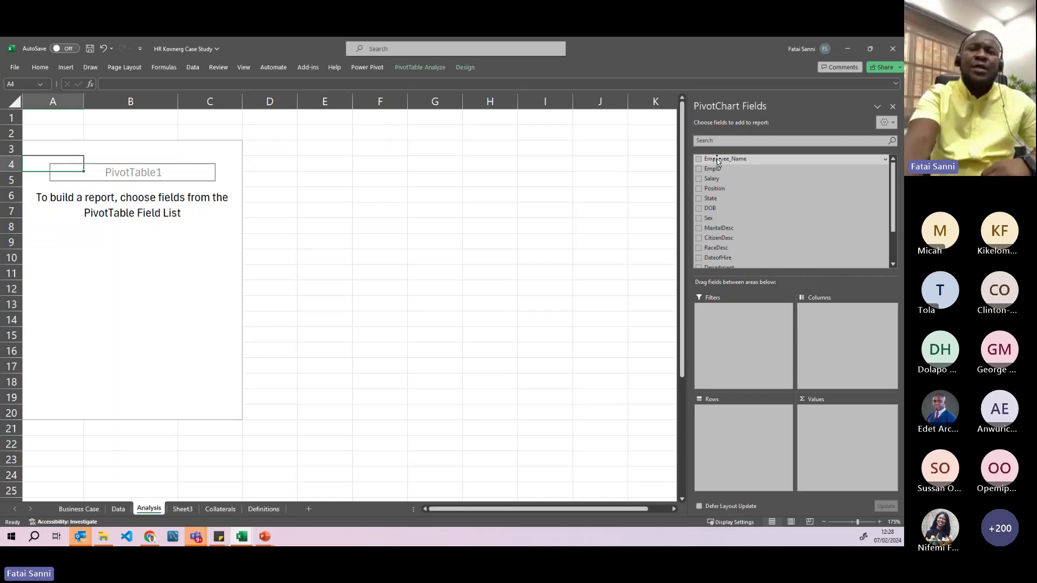
pyautogui.moveTo(724, 164); pyautogui.dragTo(837, 426)
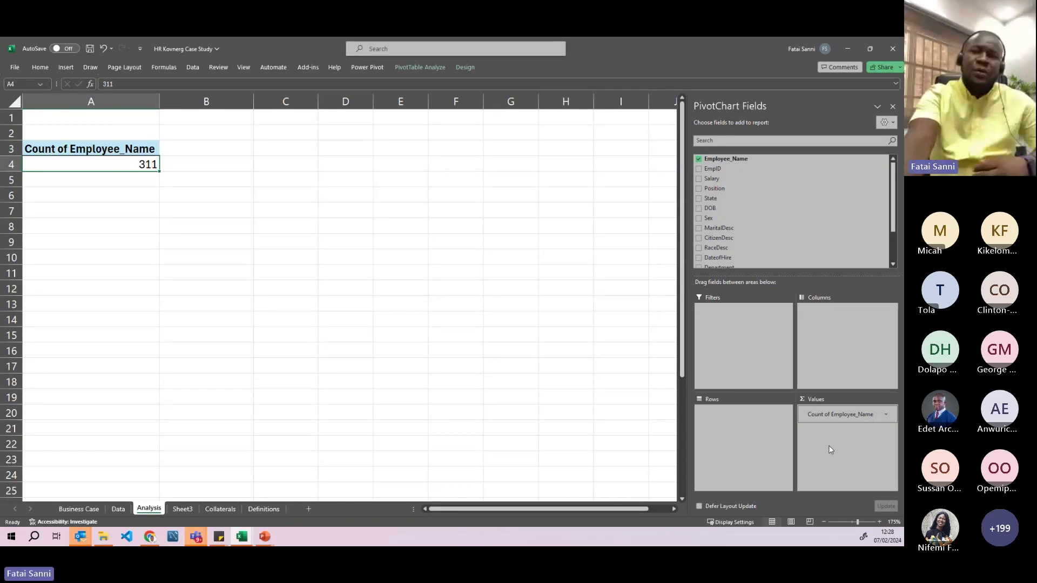
pyautogui.moveTo(832, 414); pyautogui.dragTo(621, 373)
pyautogui.moveTo(723, 169); pyautogui.dragTo(842, 442)
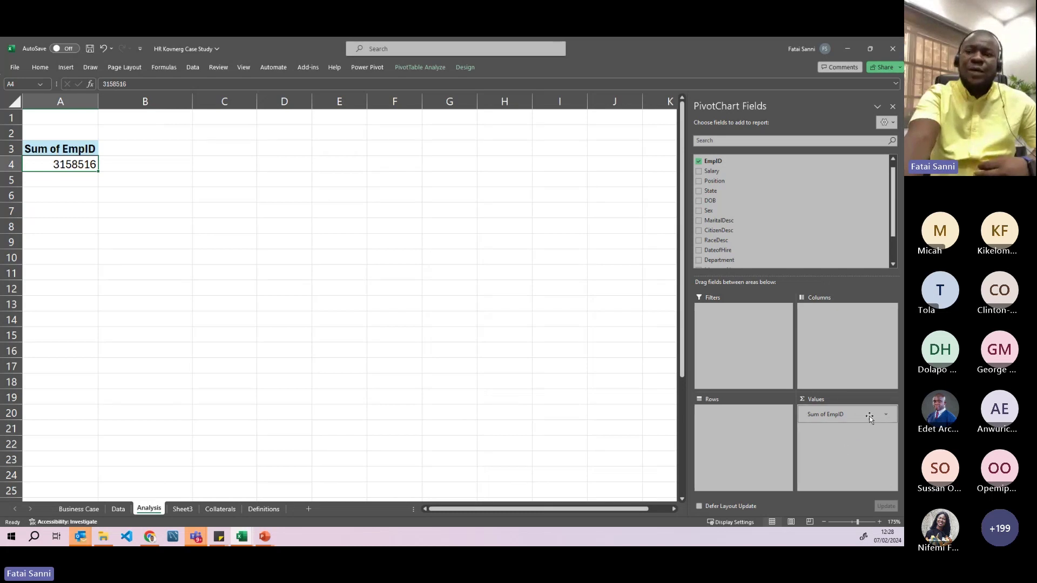
# - Switch Sum of EmpID to Count, then rename the value field Employees to show 311
pyautogui.click(887, 417)
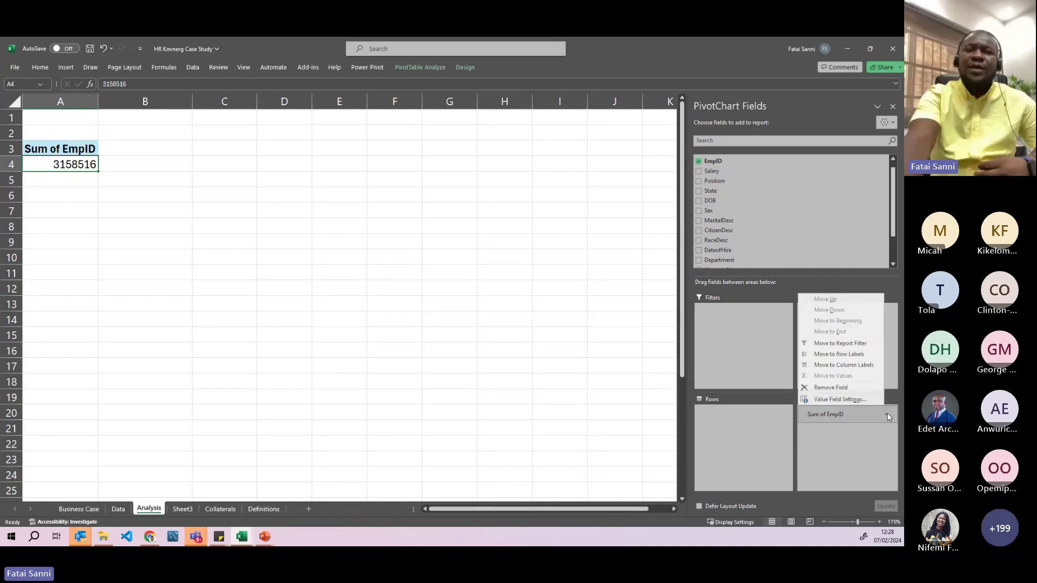
pyautogui.click(851, 402)
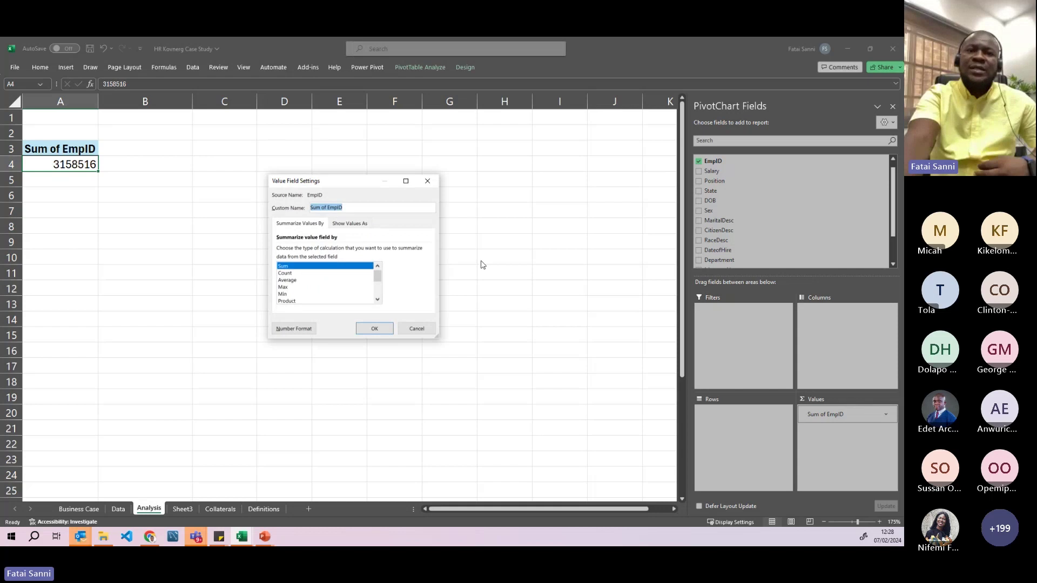
pyautogui.doubleClick(286, 273)
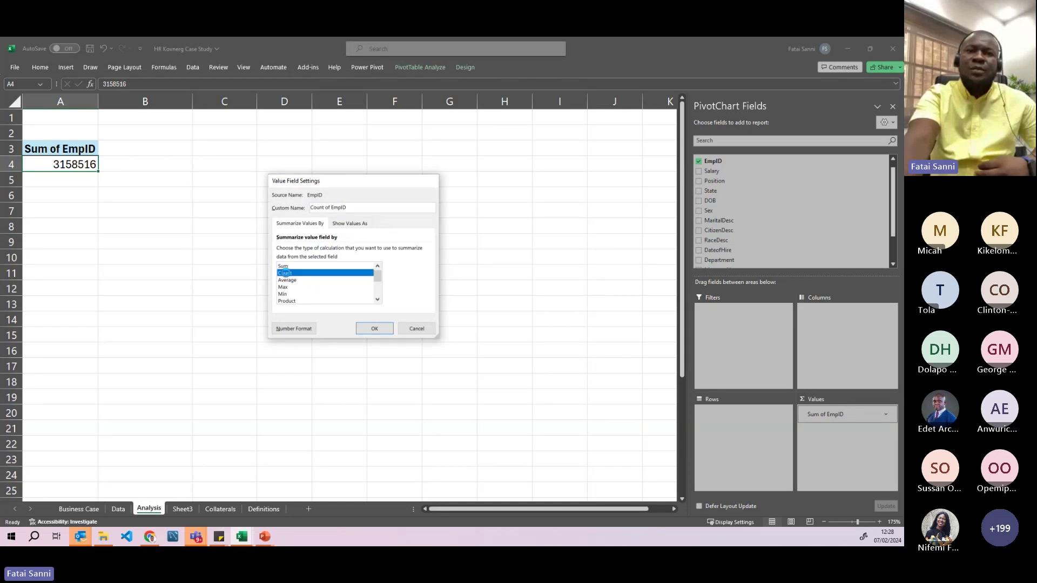
pyautogui.click(885, 414)
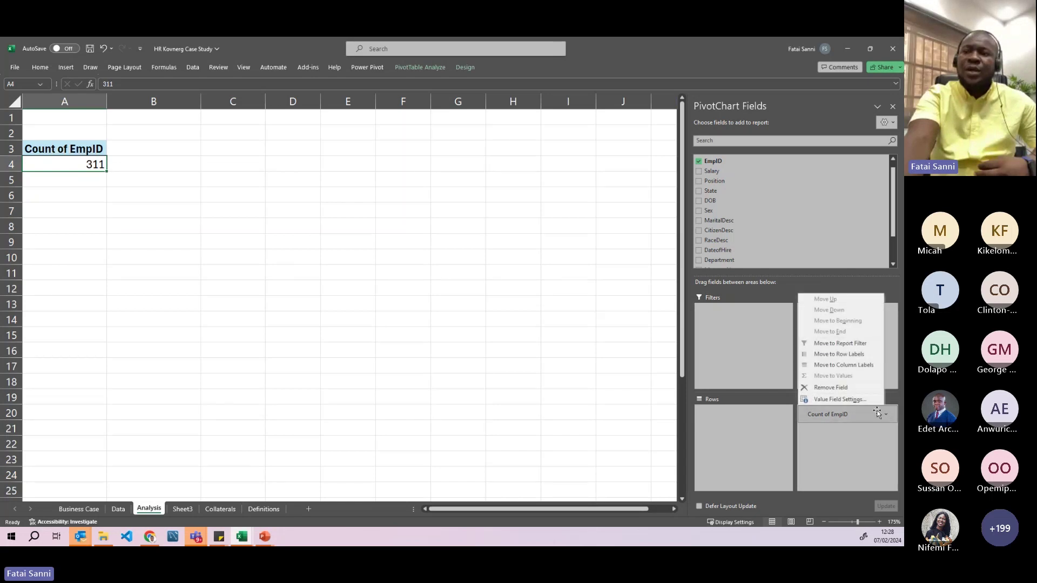
pyautogui.click(845, 401)
pyautogui.write('Employees')
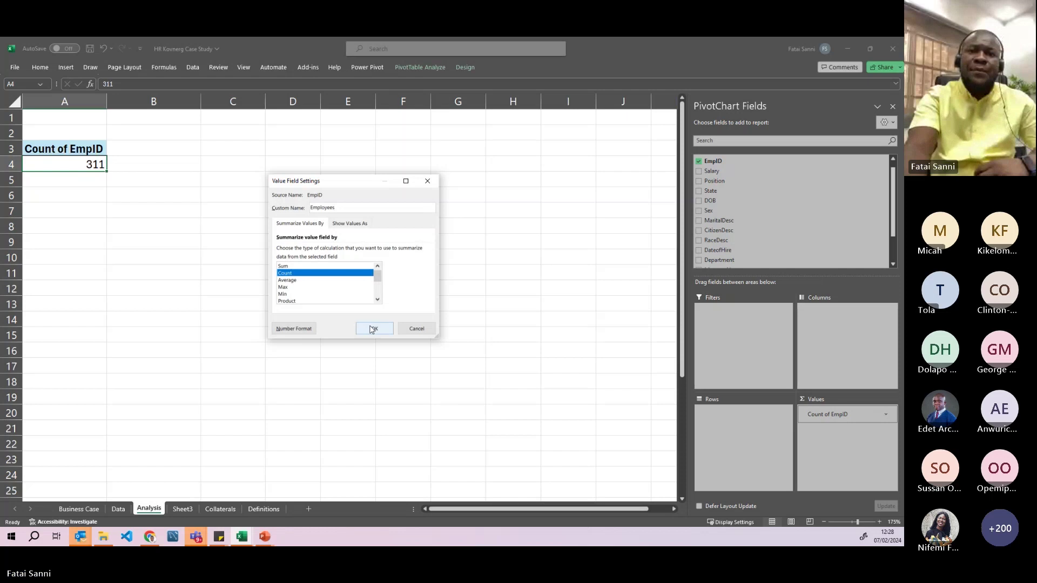
pyautogui.click(369, 327)
pyautogui.click(89, 183)
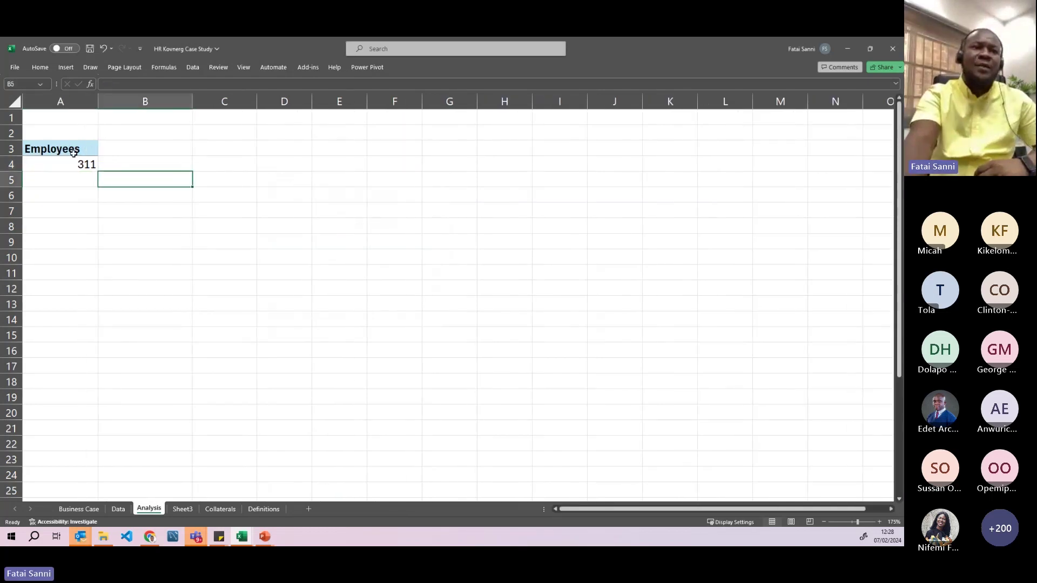
pyautogui.moveTo(71, 152); pyautogui.dragTo(70, 165)
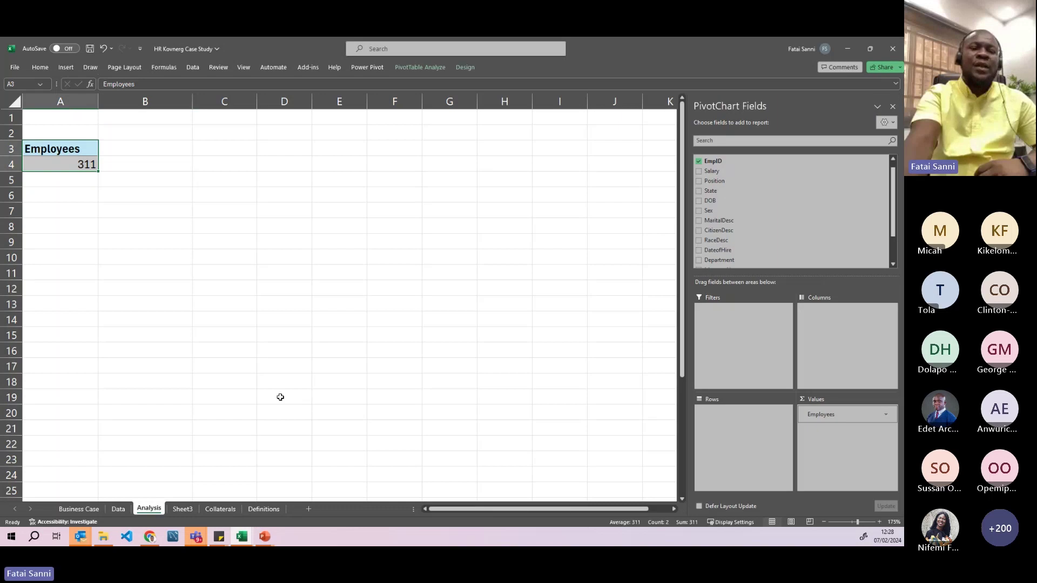
pyautogui.click(112, 508)
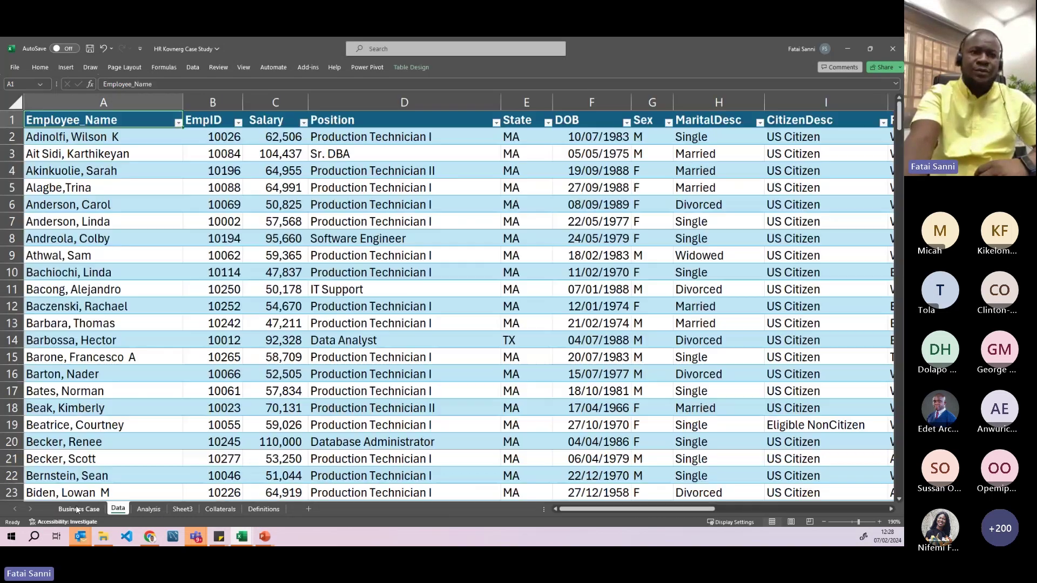
pyautogui.click(79, 509)
pyautogui.moveTo(307, 310); pyautogui.dragTo(98, 311)
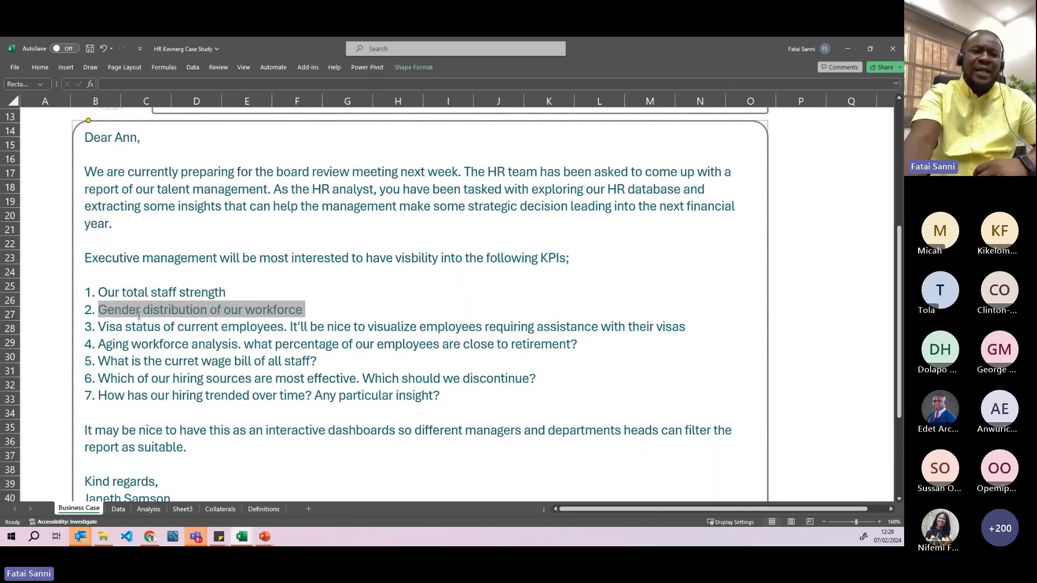
pyautogui.click(118, 509)
pyautogui.click(148, 509)
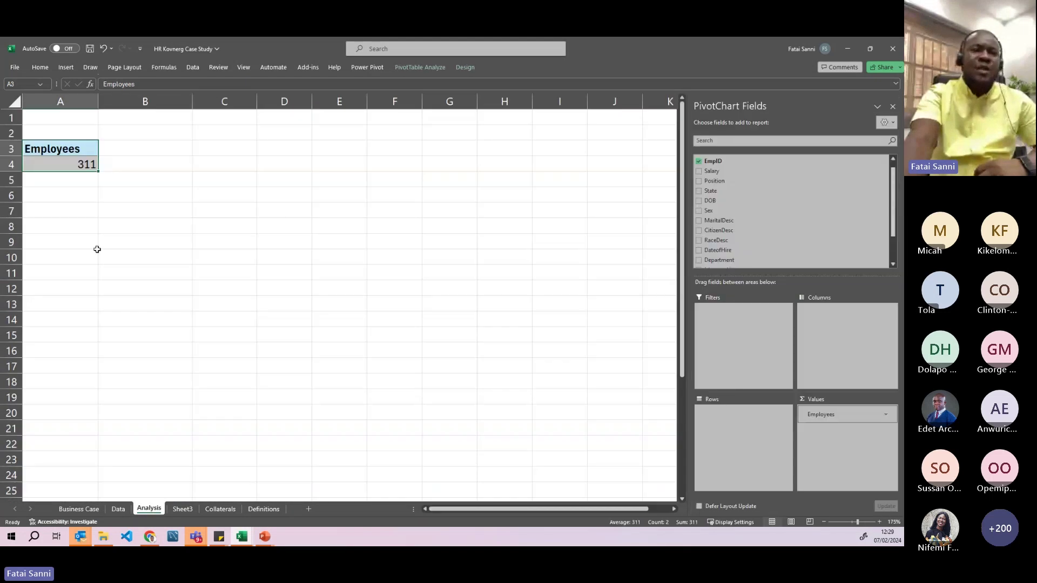
pyautogui.click(97, 250)
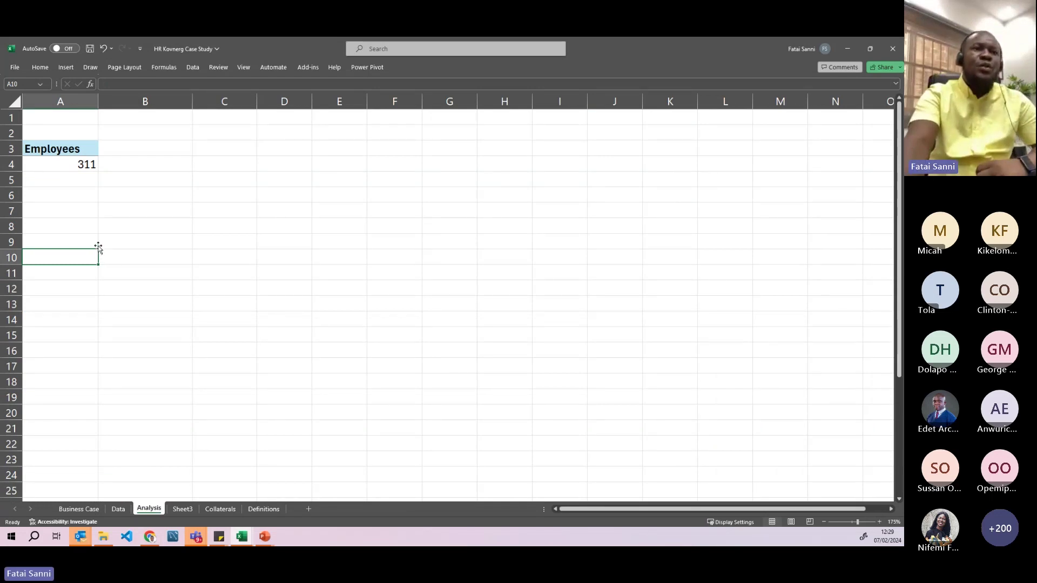
pyautogui.click(47, 155)
pyautogui.click(88, 209)
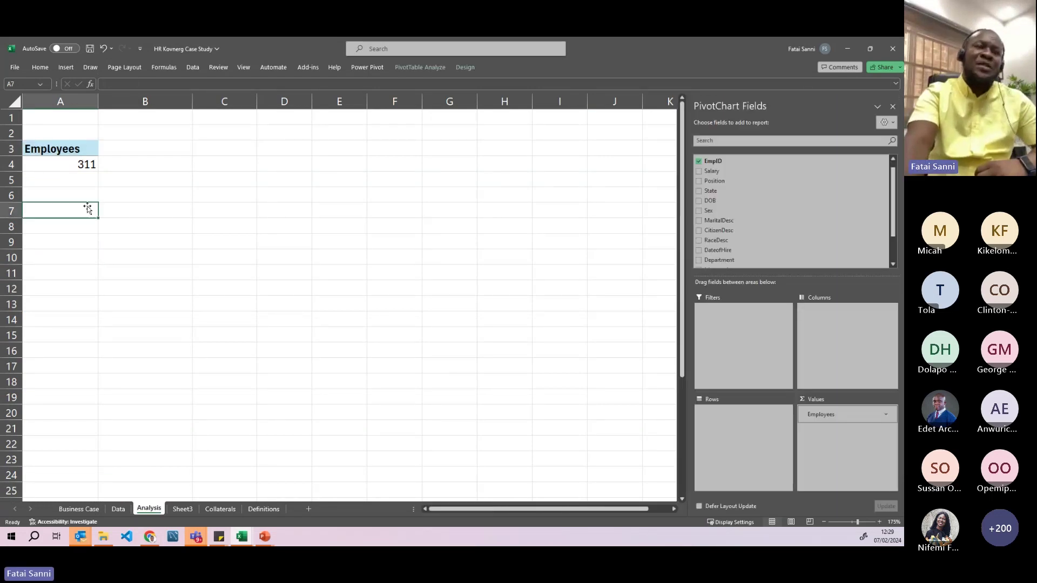
pyautogui.click(75, 164)
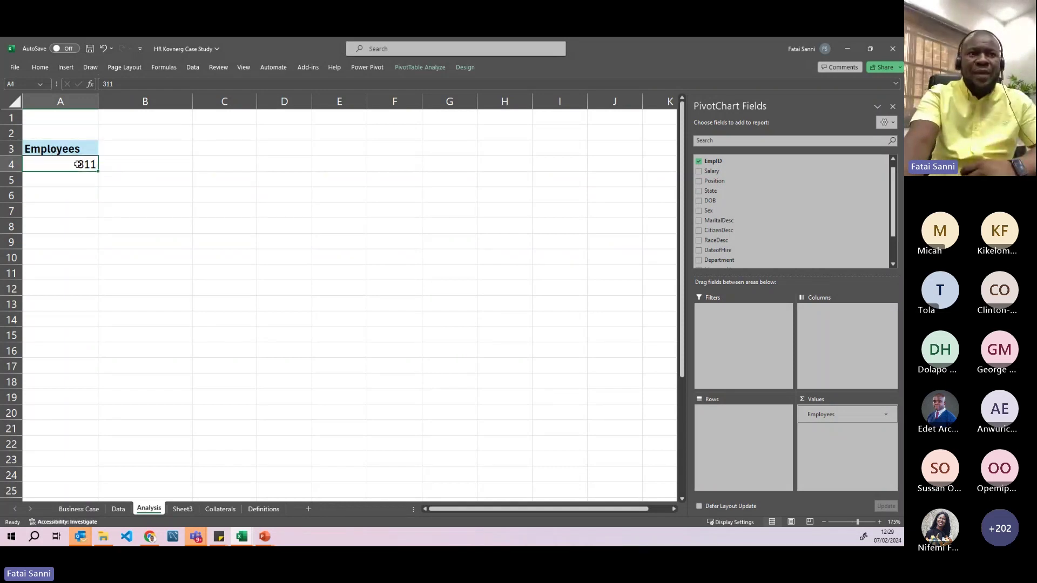
# - Copy the Employees pivot block A3:A4 and paste it into A7
pyautogui.click(76, 225)
pyautogui.click(57, 150)
pyautogui.moveTo(56, 150); pyautogui.dragTo(73, 164)
pyautogui.hotkey('ctrl', 'c')
pyautogui.click(210, 151)
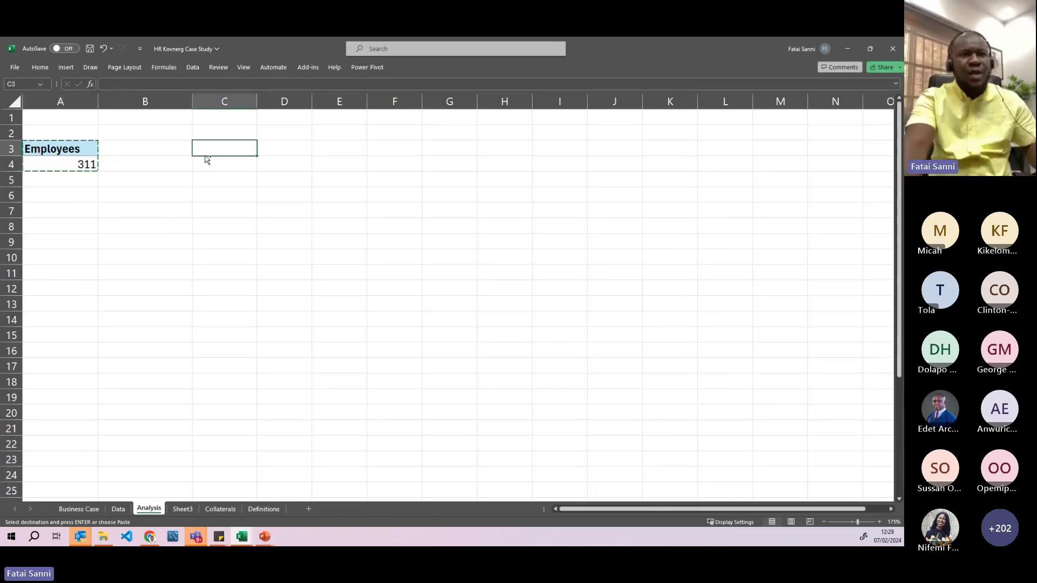
pyautogui.click(71, 205)
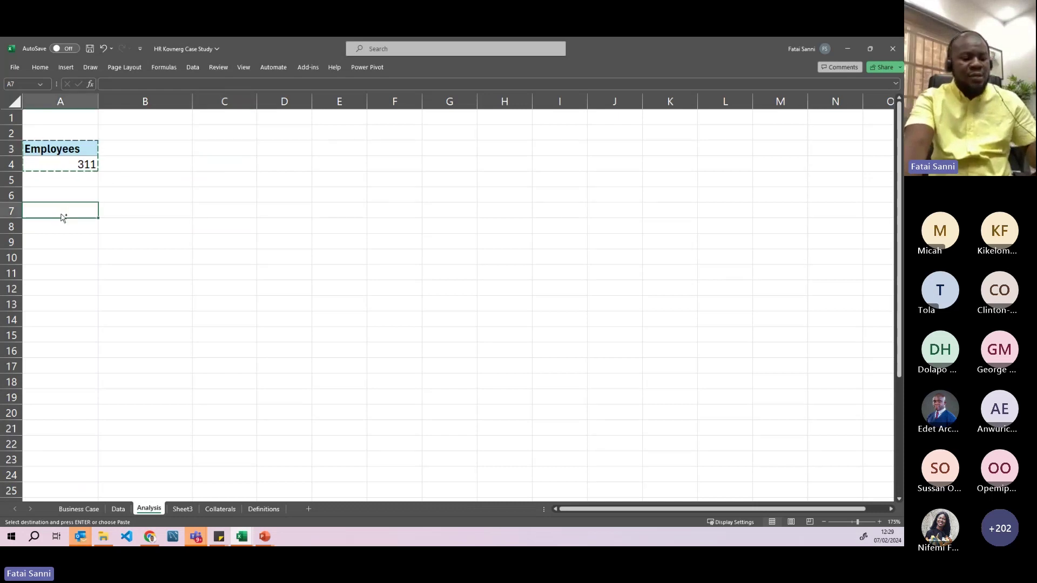
pyautogui.hotkey('ctrl', 'v')
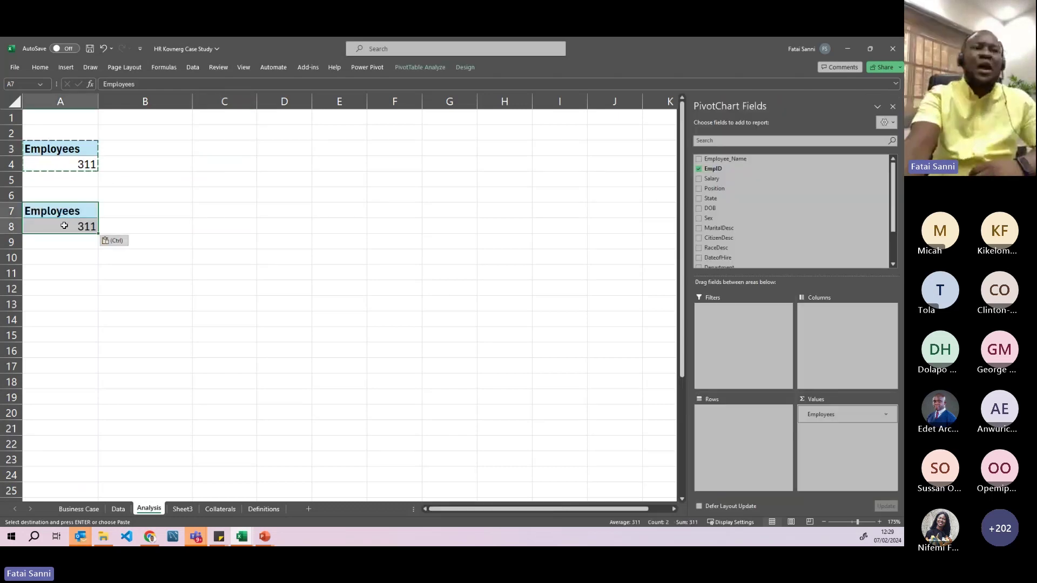
# - Select the pasted count of 311 in A8 and zoom in on the sheet
pyautogui.click(65, 230)
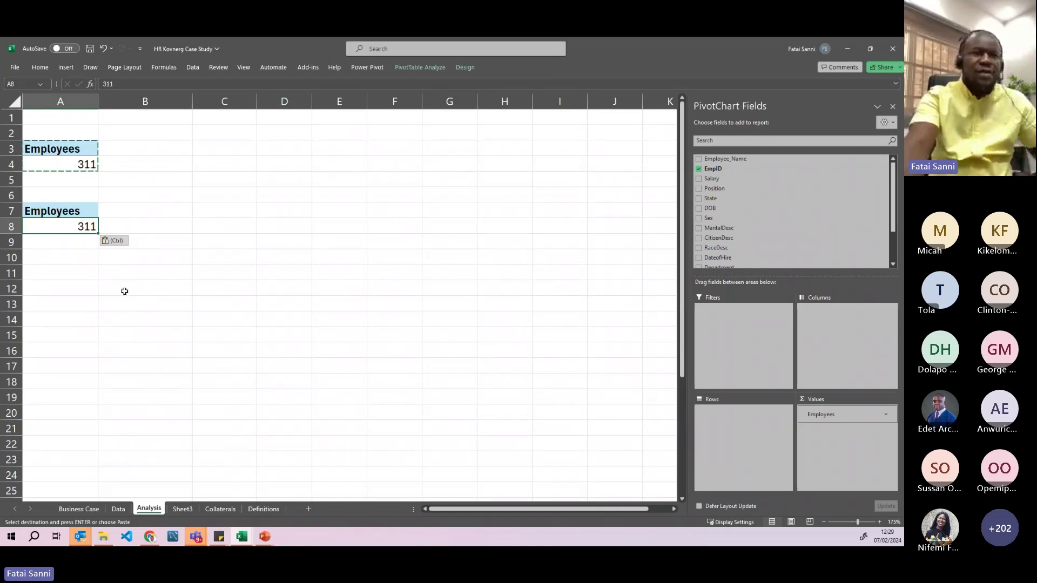
pyautogui.scroll(3, 123, 292)
pyautogui.scroll(2, 150, 310)
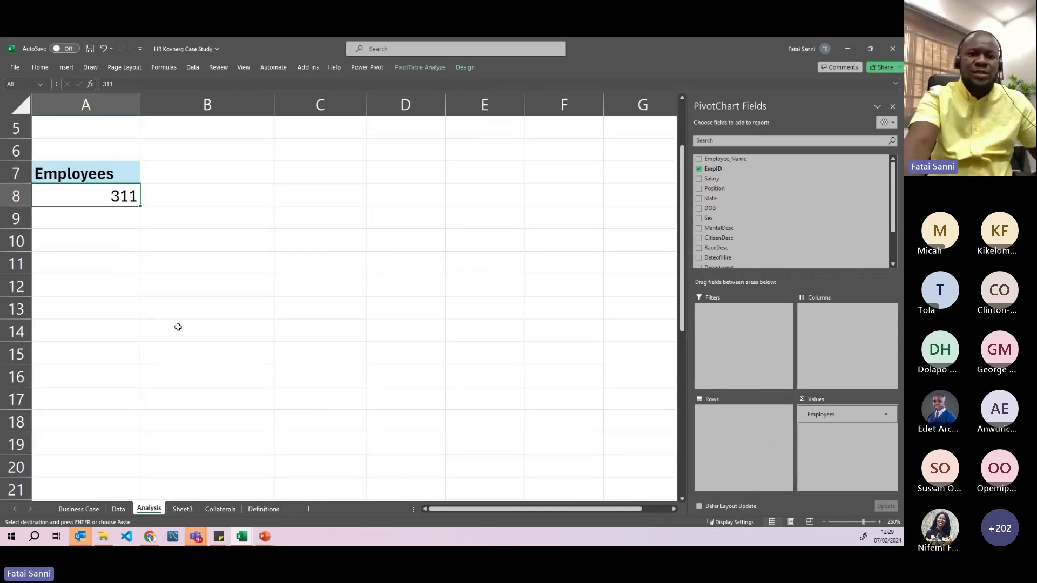
pyautogui.scroll(2, 178, 324)
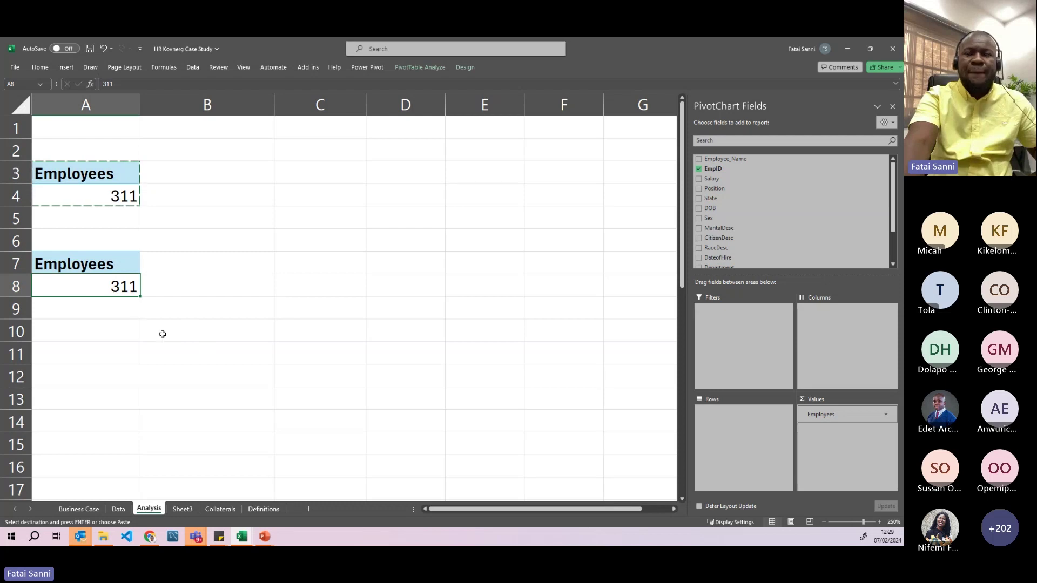
pyautogui.scroll(2, 162, 349)
pyautogui.scroll(1, 184, 351)
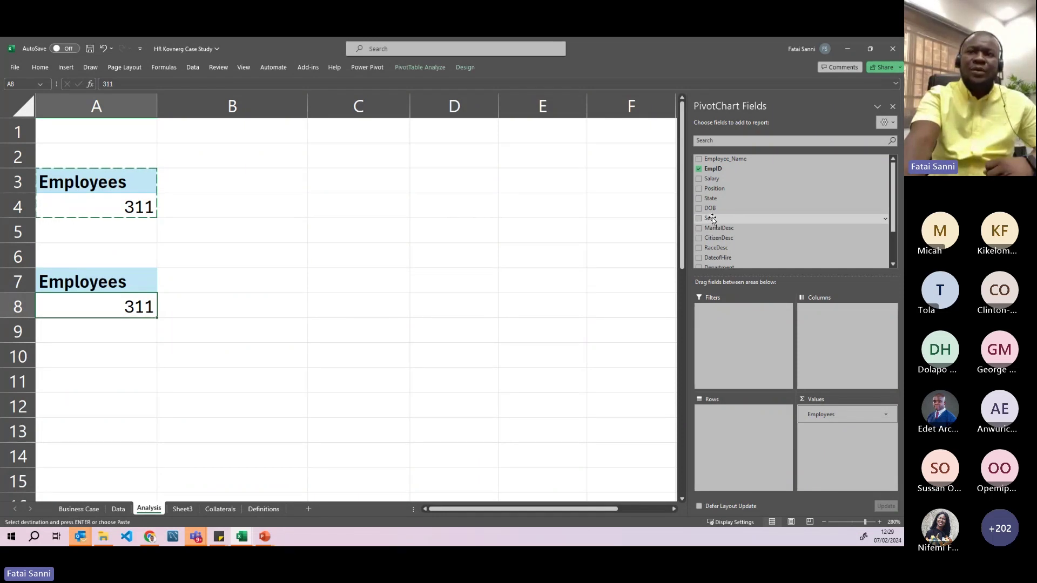
# - Add Sex to the pivot's Rows area, splitting Employees into F and M counts
pyautogui.moveTo(712, 217); pyautogui.dragTo(727, 428)
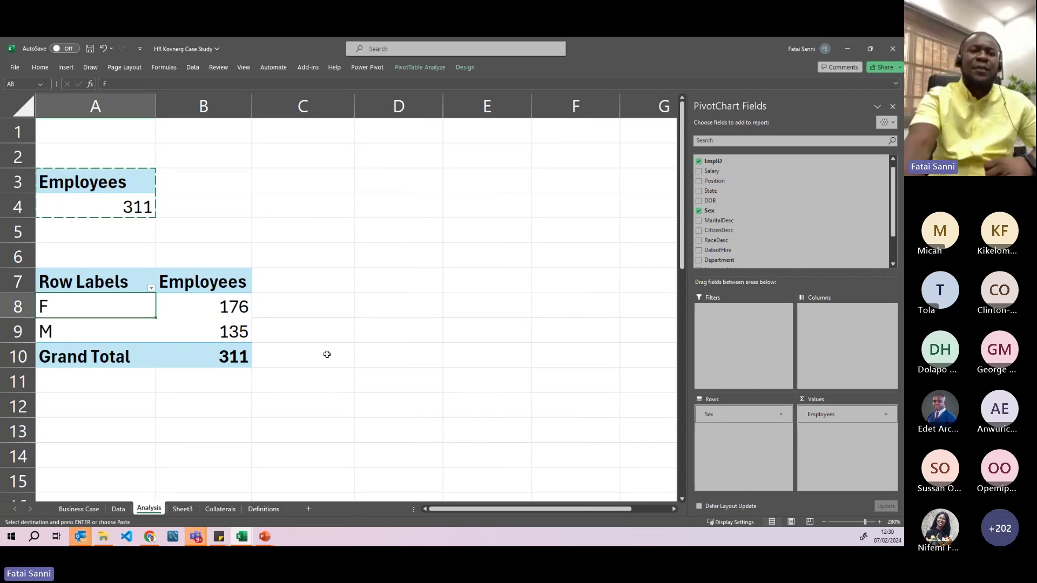
pyautogui.moveTo(222, 307)
pyautogui.moveTo(222, 307); pyautogui.dragTo(227, 332)
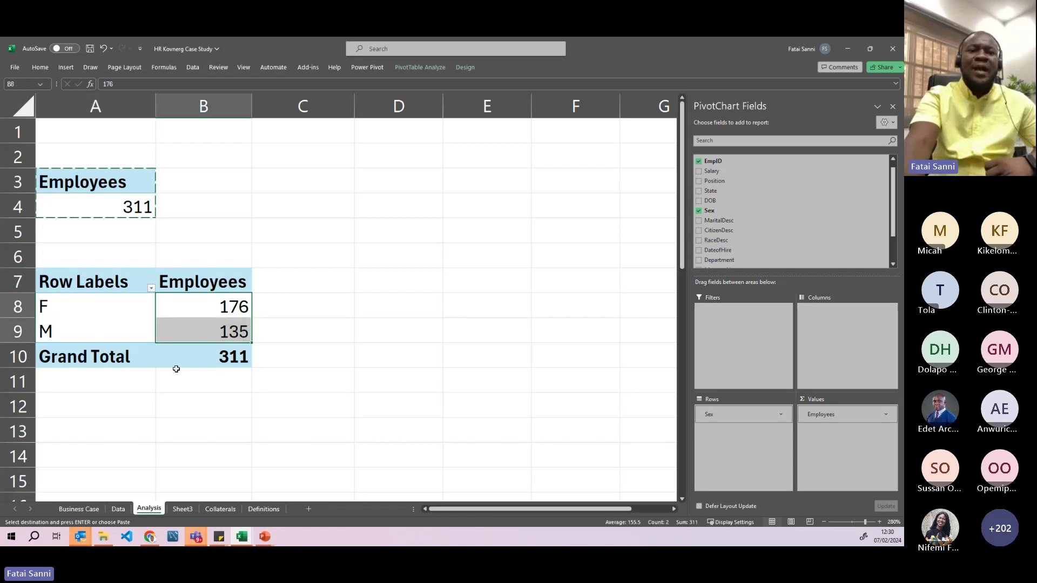
# - Check the counts: F 176, M 135, Grand Total 311
pyautogui.click(191, 380)
pyautogui.click(220, 307)
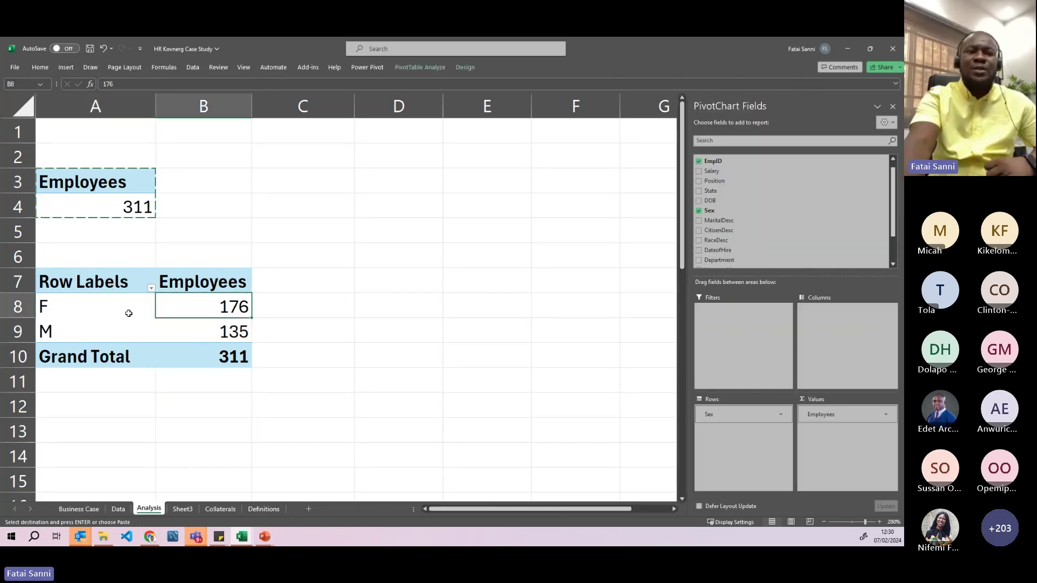
pyautogui.click(145, 309)
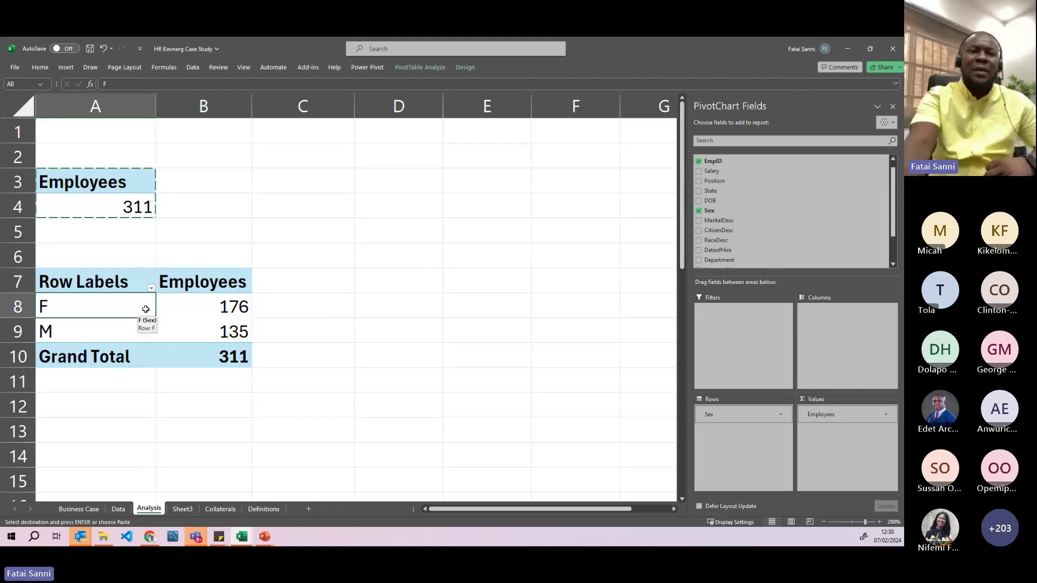
pyautogui.click(203, 331)
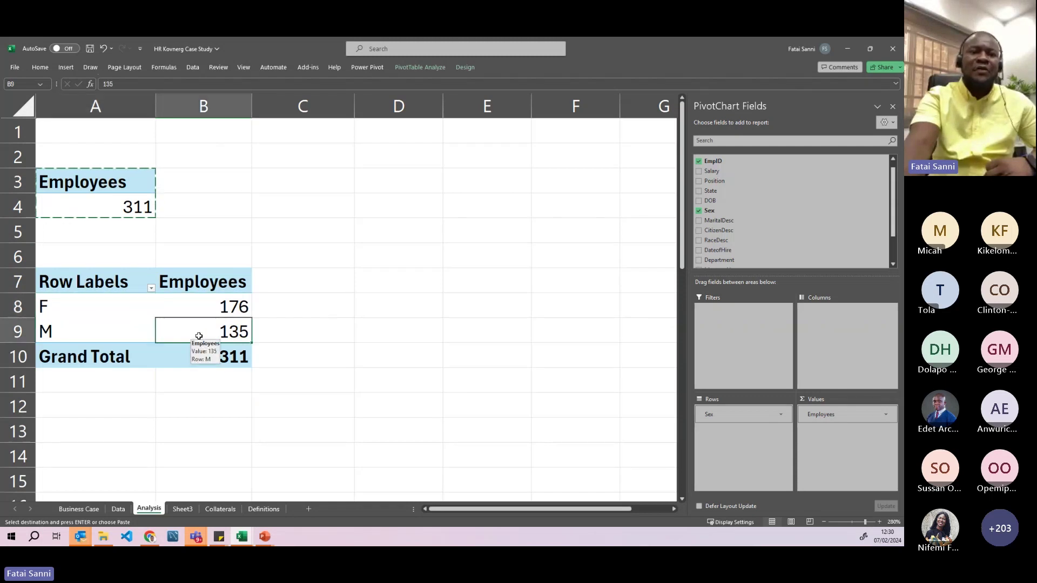
pyautogui.click(212, 304)
pyautogui.click(188, 331)
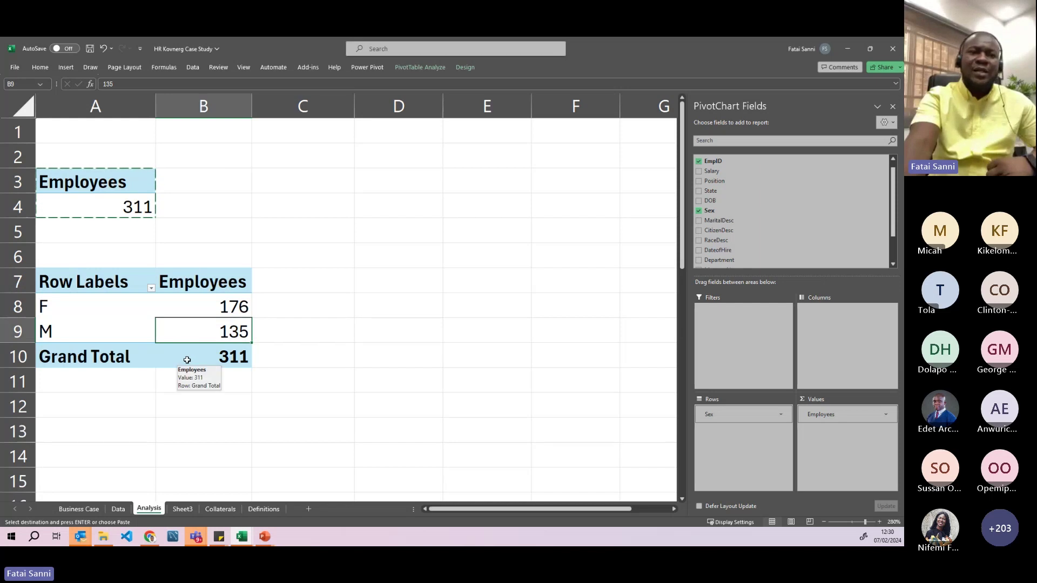
pyautogui.click(187, 359)
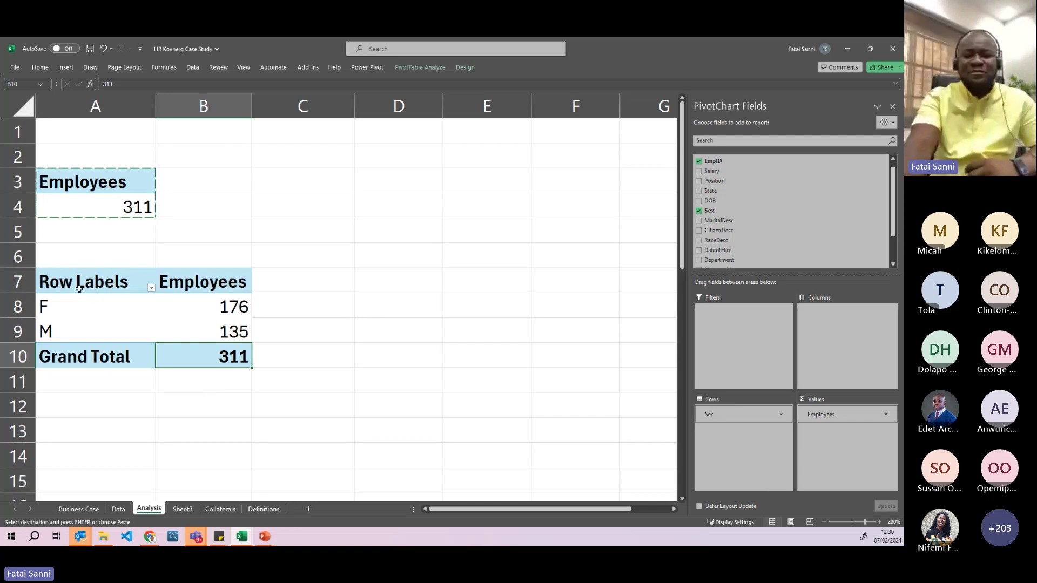
# - Select the original Employees pivot, then the Sex breakdown pivot
pyautogui.moveTo(67, 180); pyautogui.dragTo(90, 204)
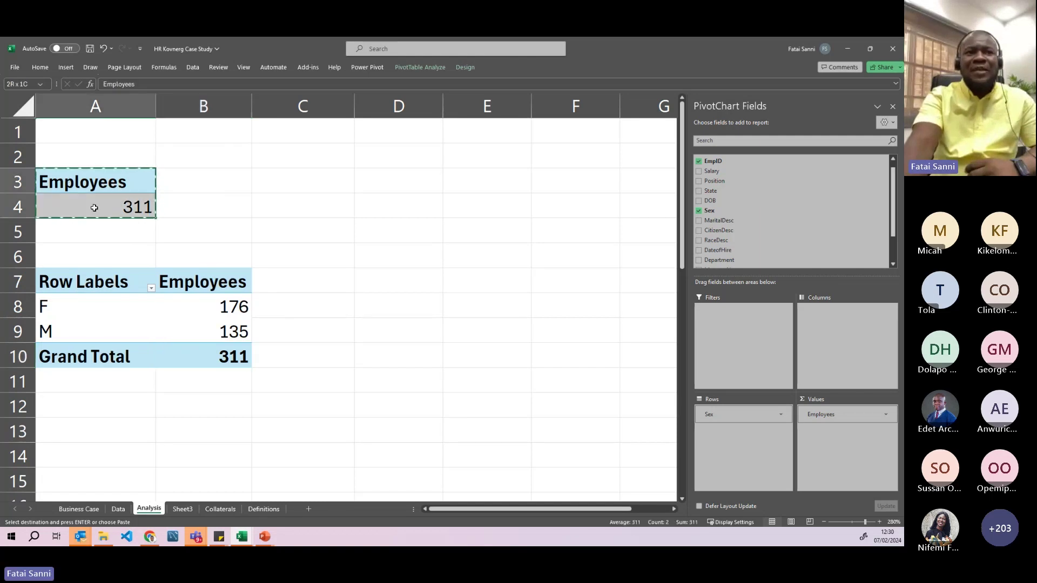
pyautogui.moveTo(92, 286); pyautogui.dragTo(205, 359)
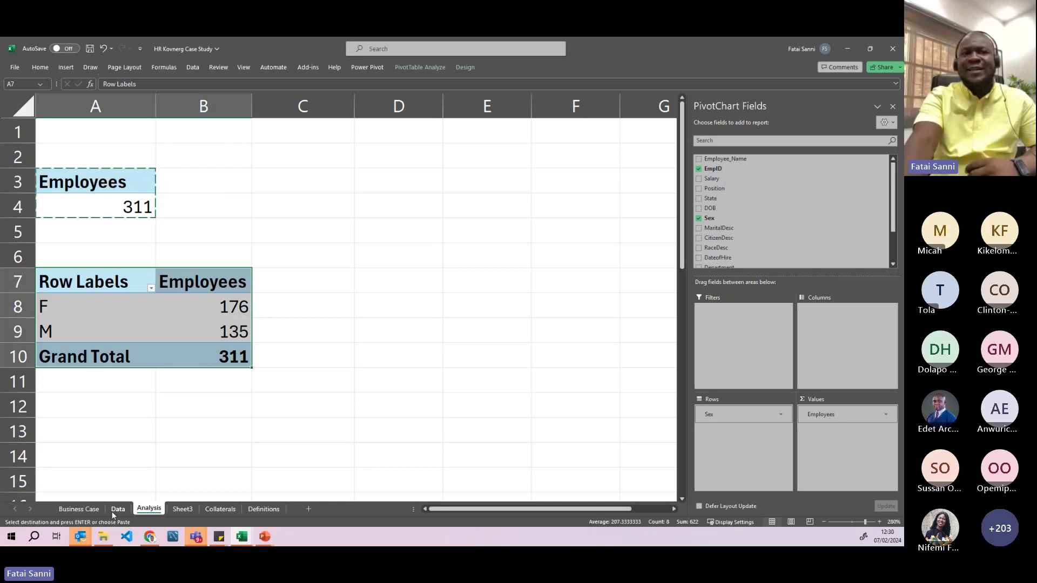
pyautogui.click(84, 307)
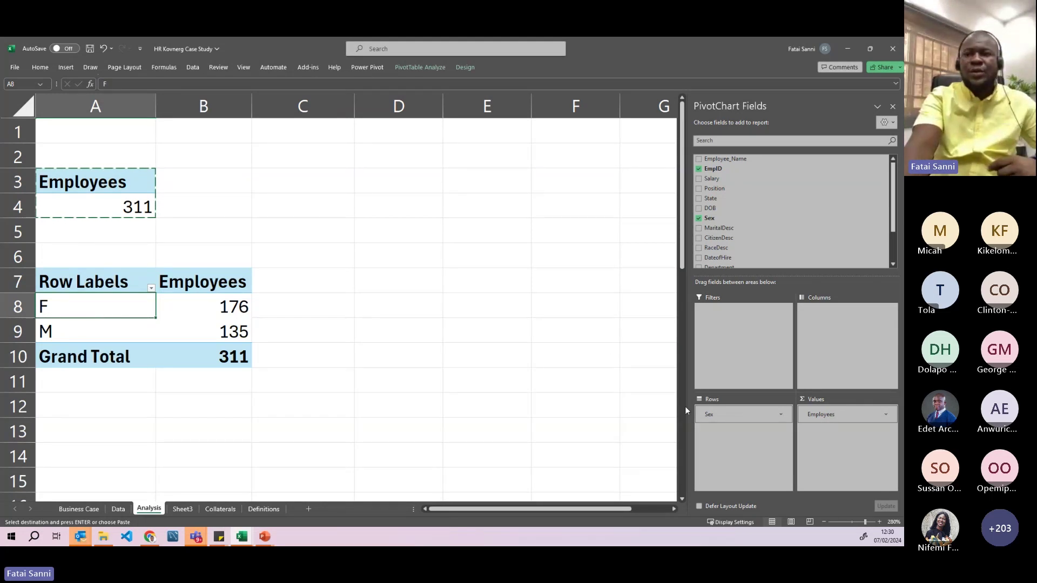
# - Clear Sex and the Employees count from the pivot, then put Sex back in Rows
pyautogui.moveTo(724, 415); pyautogui.dragTo(548, 395)
pyautogui.moveTo(821, 414); pyautogui.dragTo(380, 377)
pyautogui.scroll(-2, 244, 302)
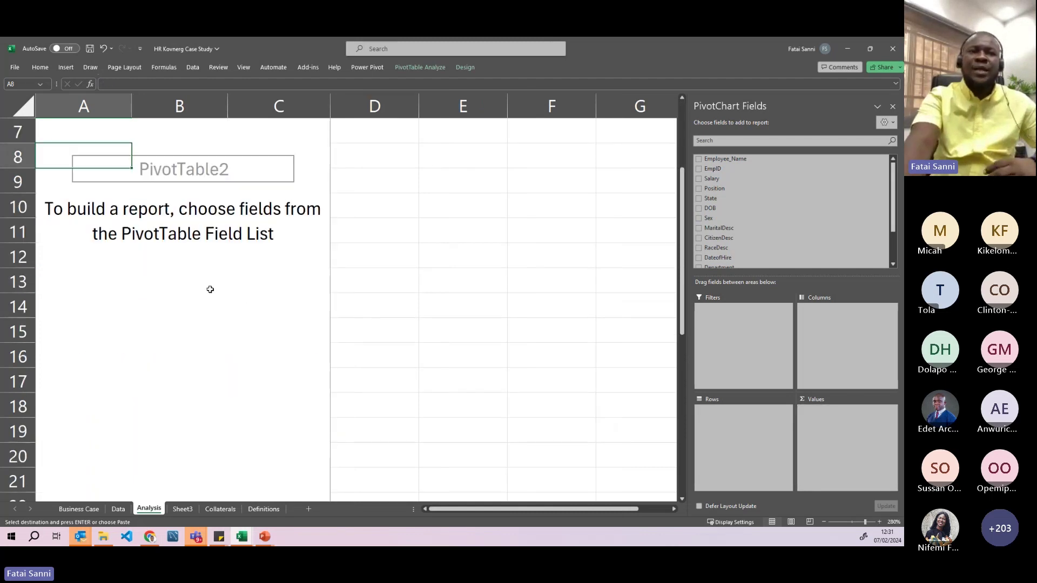
pyautogui.scroll(2, 227, 270)
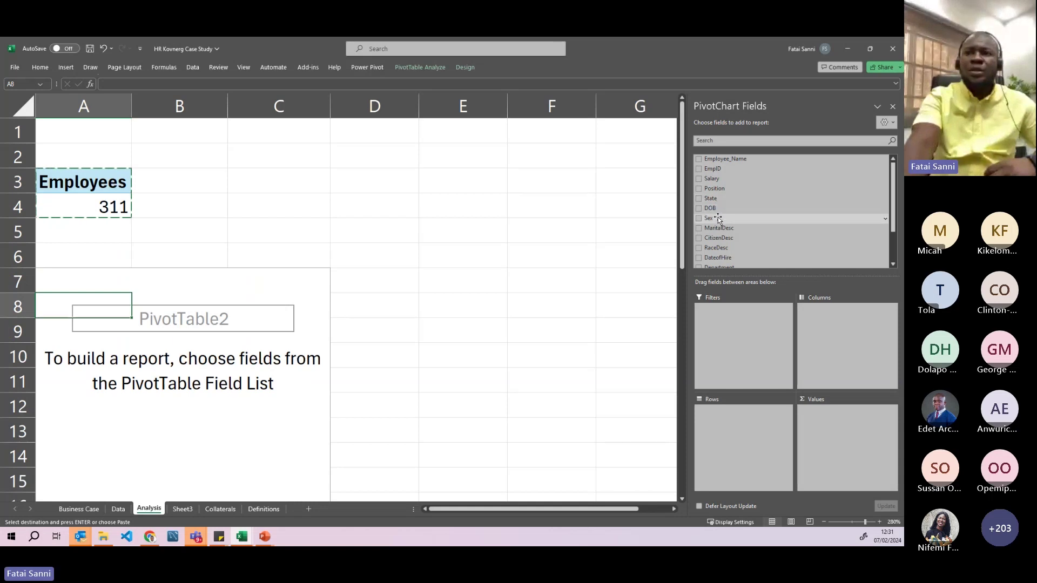
pyautogui.moveTo(719, 220); pyautogui.dragTo(735, 439)
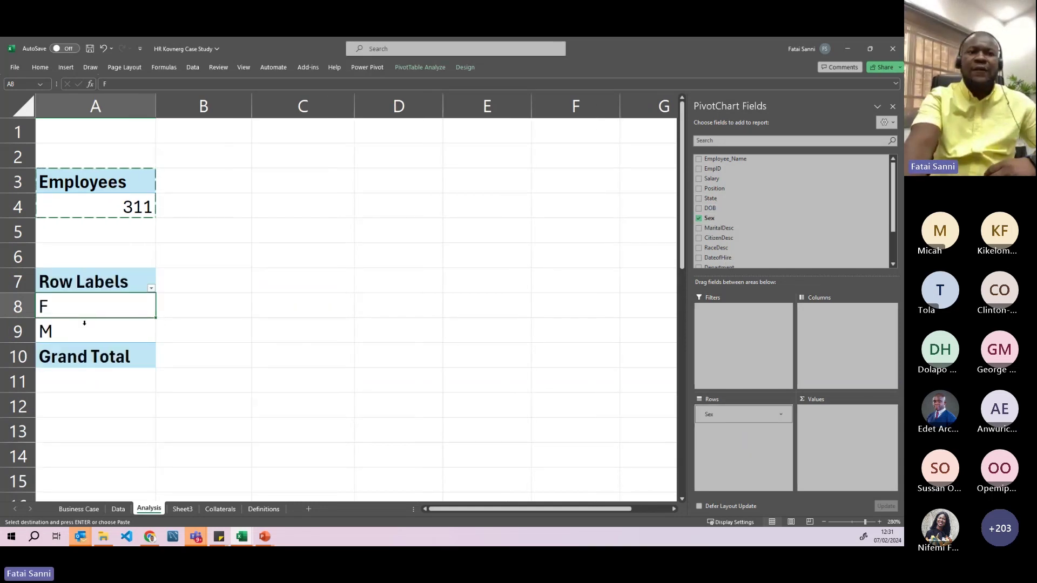
pyautogui.scroll(-1, 779, 254)
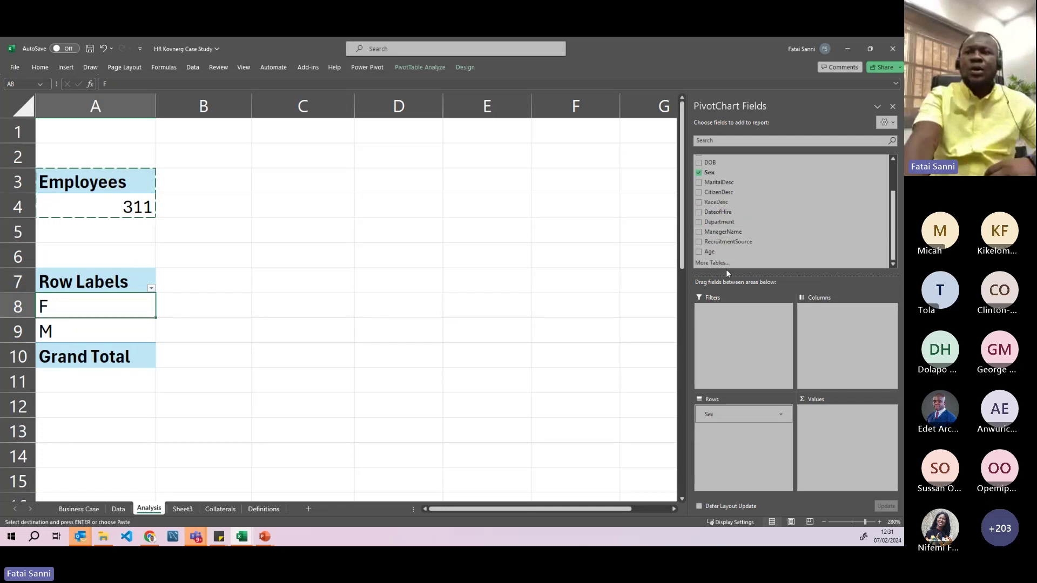
pyautogui.scroll(1, 751, 229)
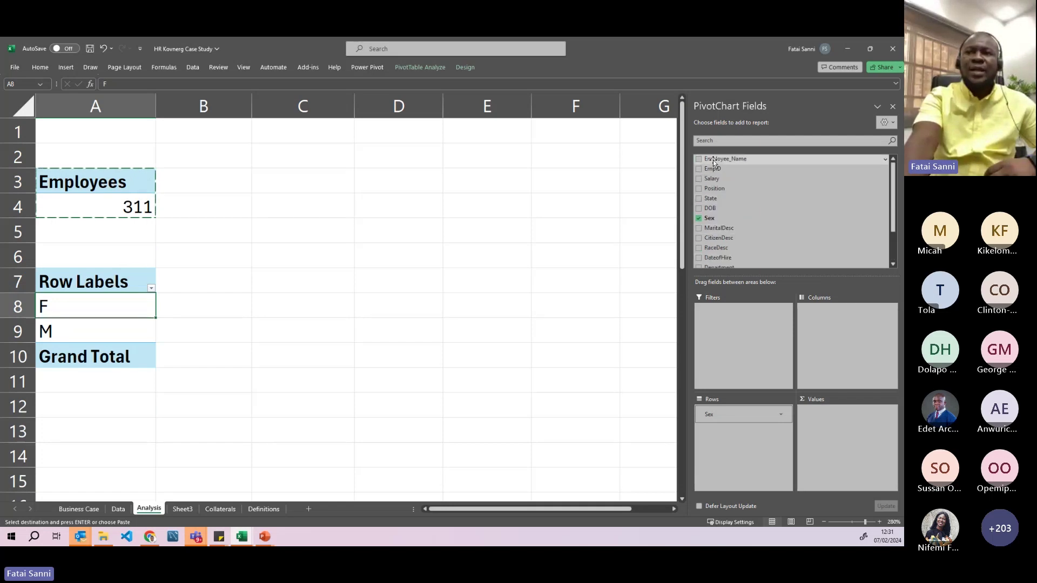
# - Add EmpID to Values as a Count renamed Employees
pyautogui.moveTo(715, 169); pyautogui.dragTo(729, 177)
pyautogui.moveTo(832, 426); pyautogui.dragTo(833, 428)
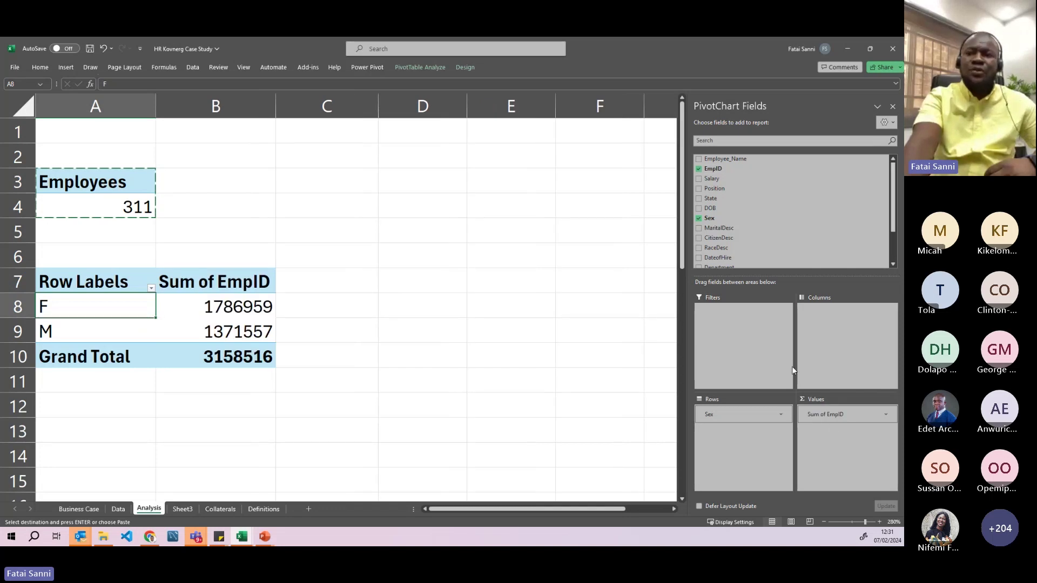
pyautogui.click(886, 414)
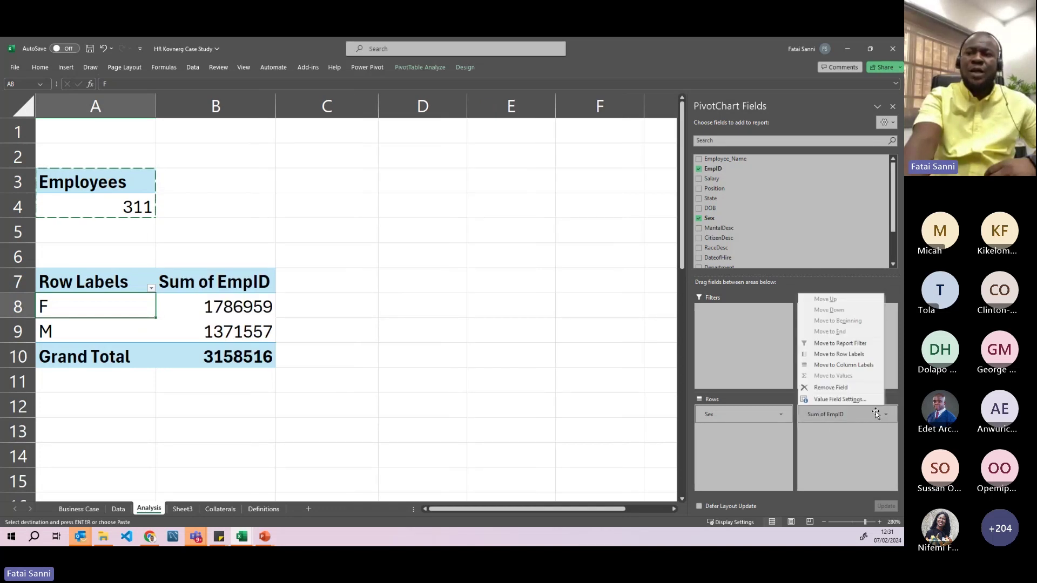
pyautogui.click(842, 399)
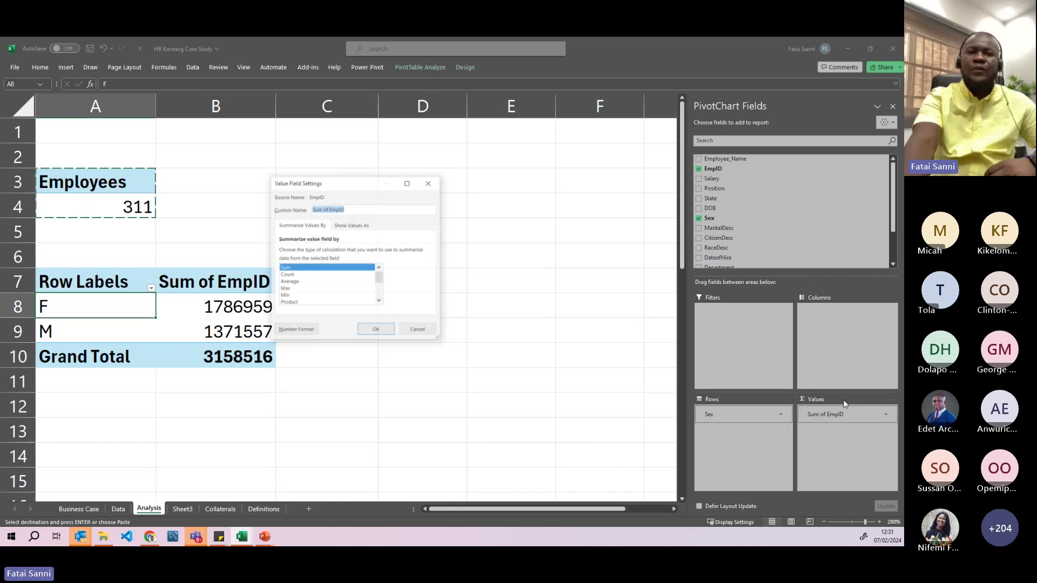
pyautogui.click(286, 273)
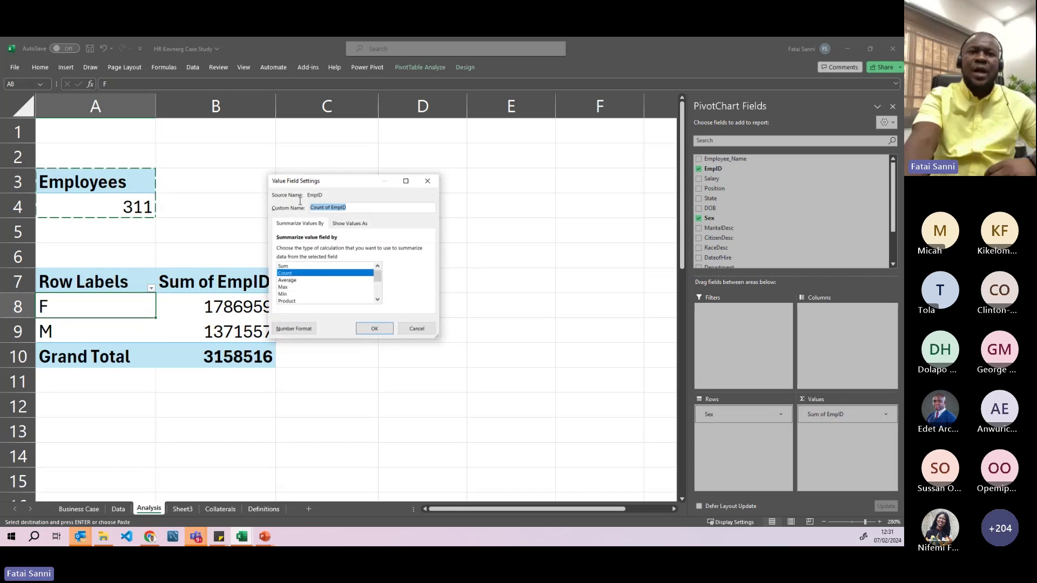
pyautogui.write('Employe')
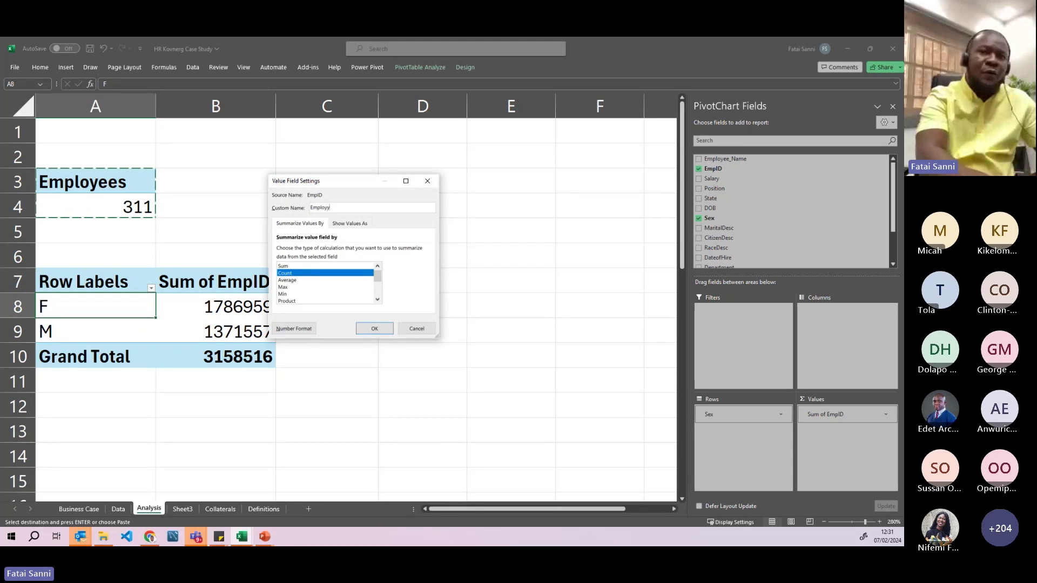
pyautogui.write('es')
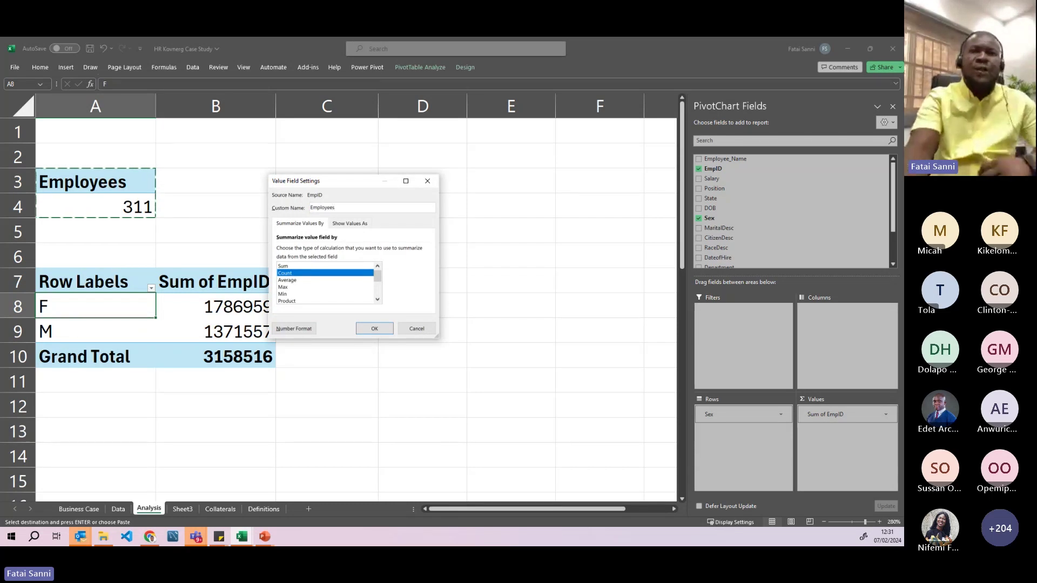
pyautogui.click(373, 328)
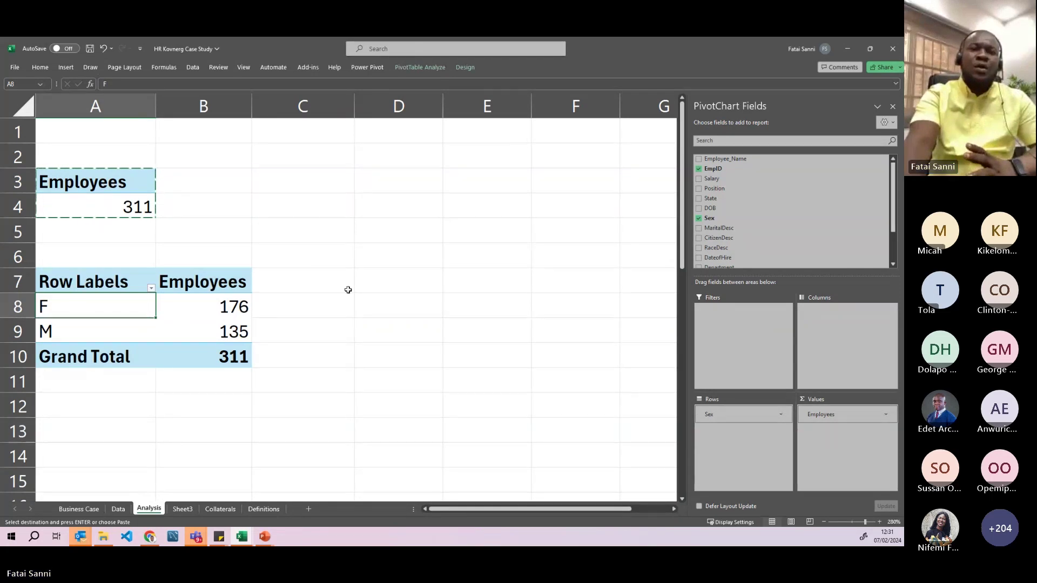
# - Enter the title 'Number of employees by gender' in D5
pyautogui.click(372, 227)
pyautogui.write('N')
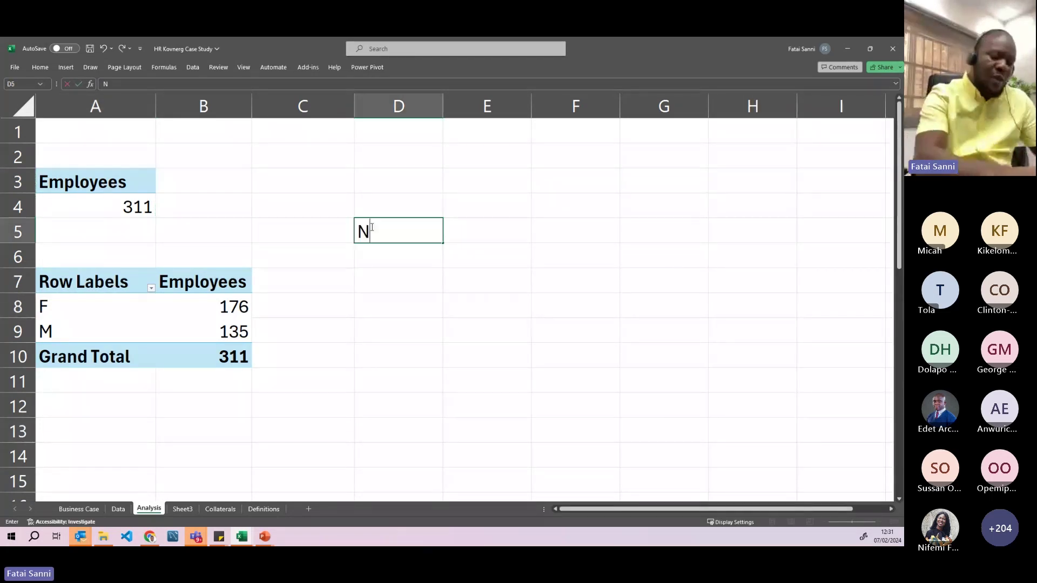
pyautogui.write('umber of')
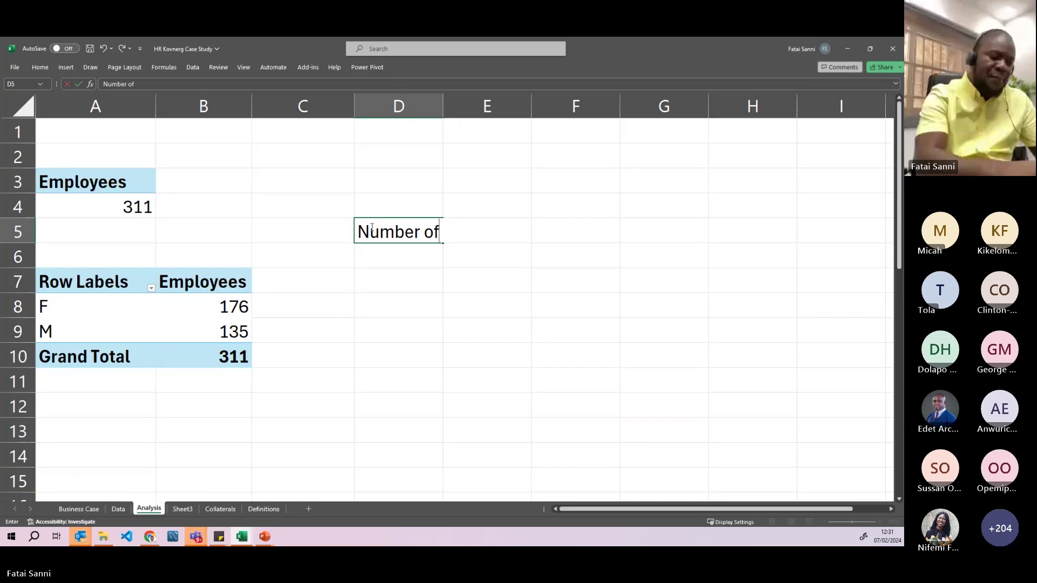
pyautogui.write(' employees b')
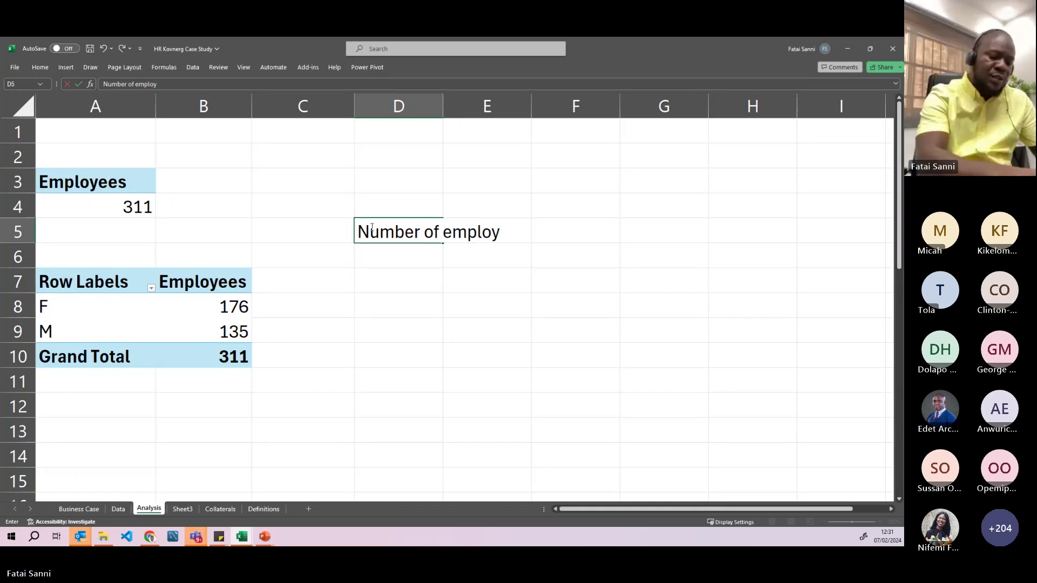
pyautogui.write('y geb')
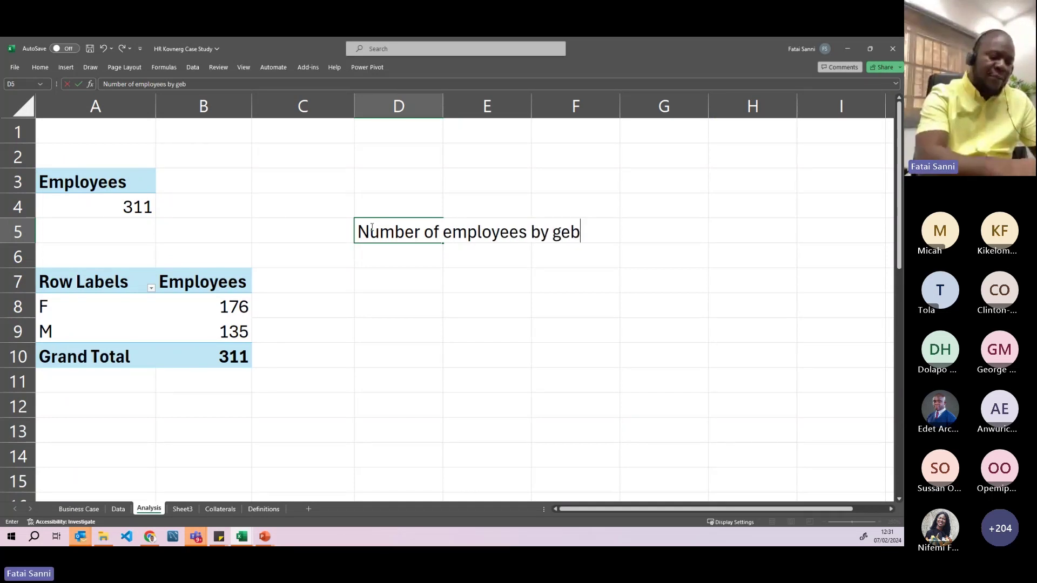
pyautogui.press('BackSpace')
pyautogui.write('nder')
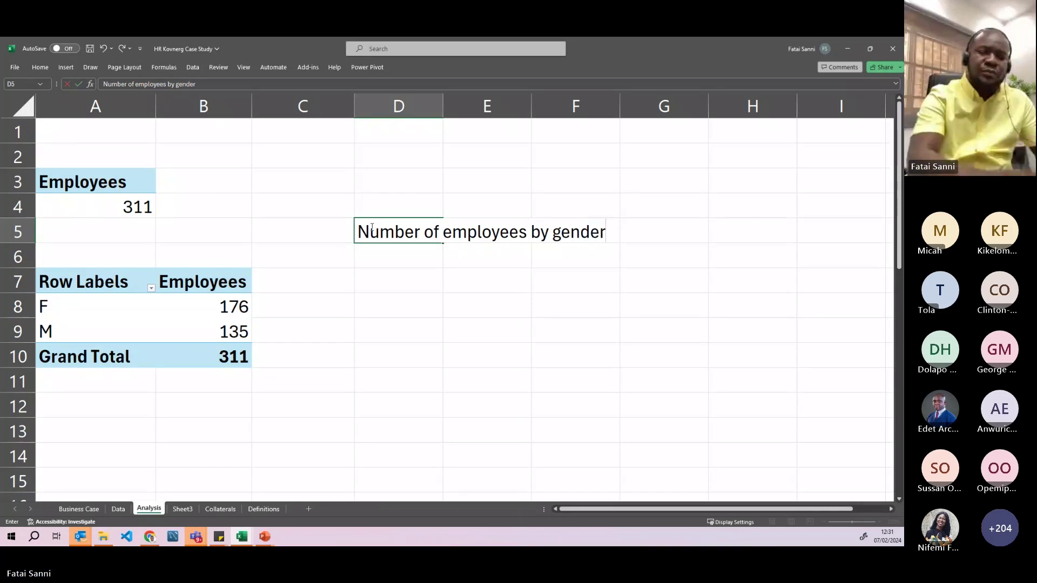
pyautogui.press('Return')
pyautogui.click(487, 230)
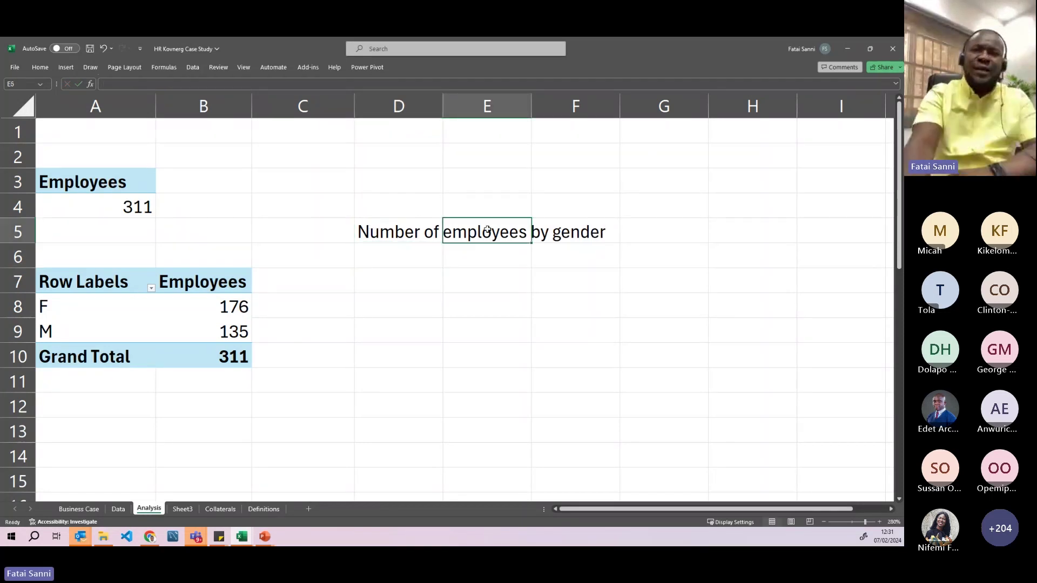
pyautogui.click(408, 237)
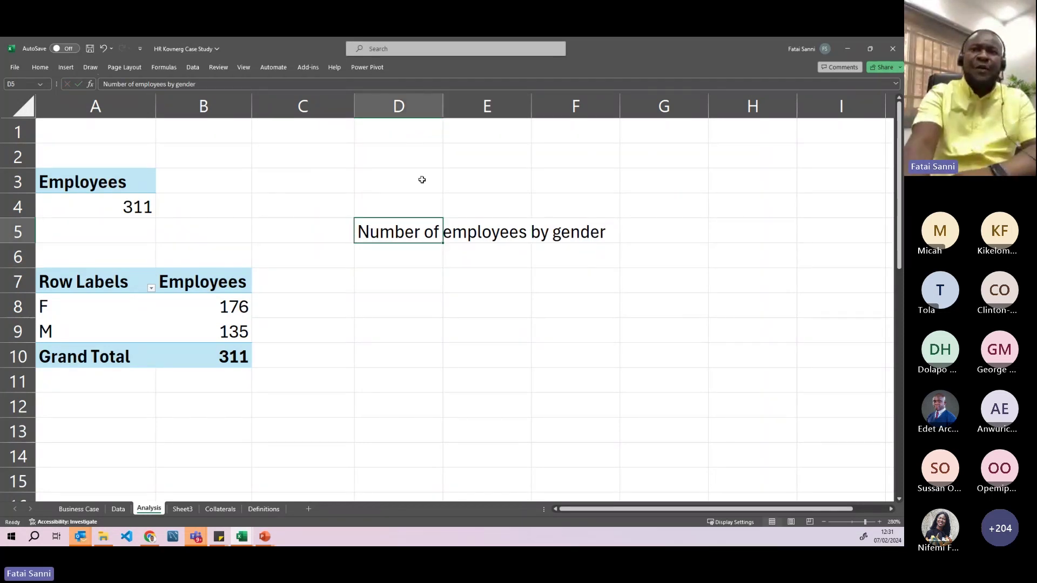
pyautogui.click(40, 67)
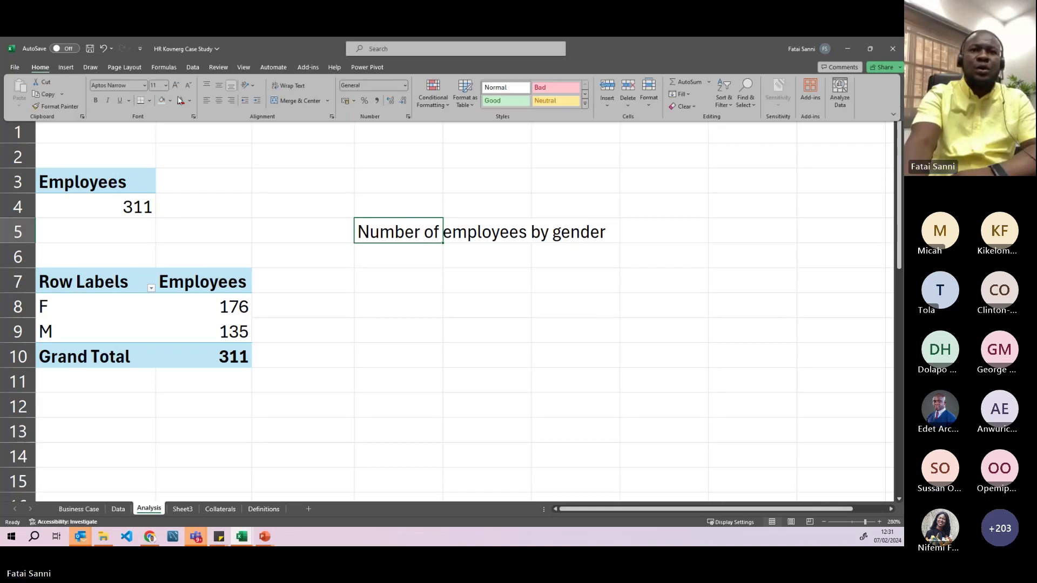
pyautogui.click(360, 231)
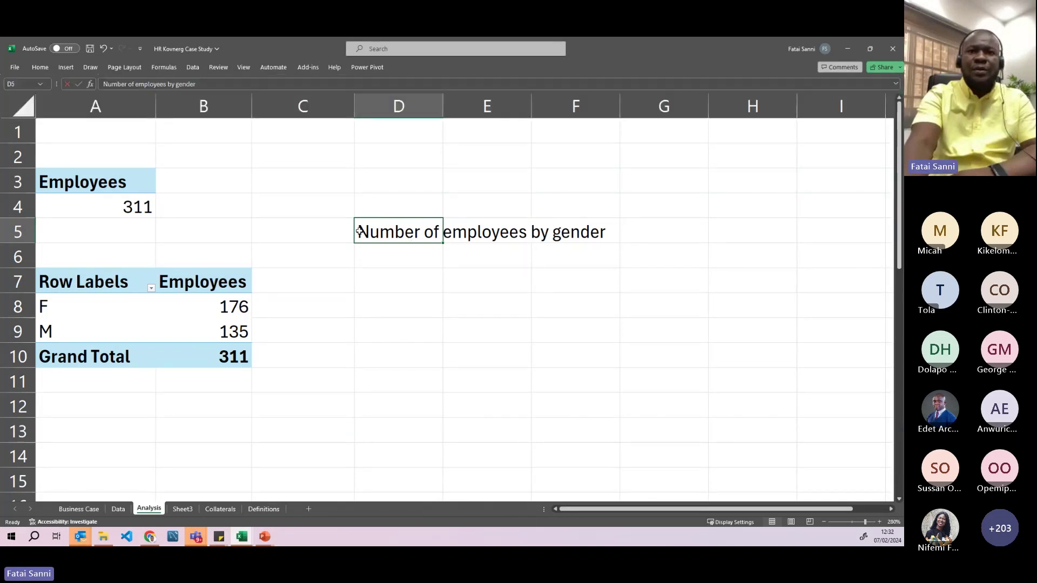
# - Enter 'Number of employees' in D7 and 'Gender' in D8
pyautogui.click(427, 274)
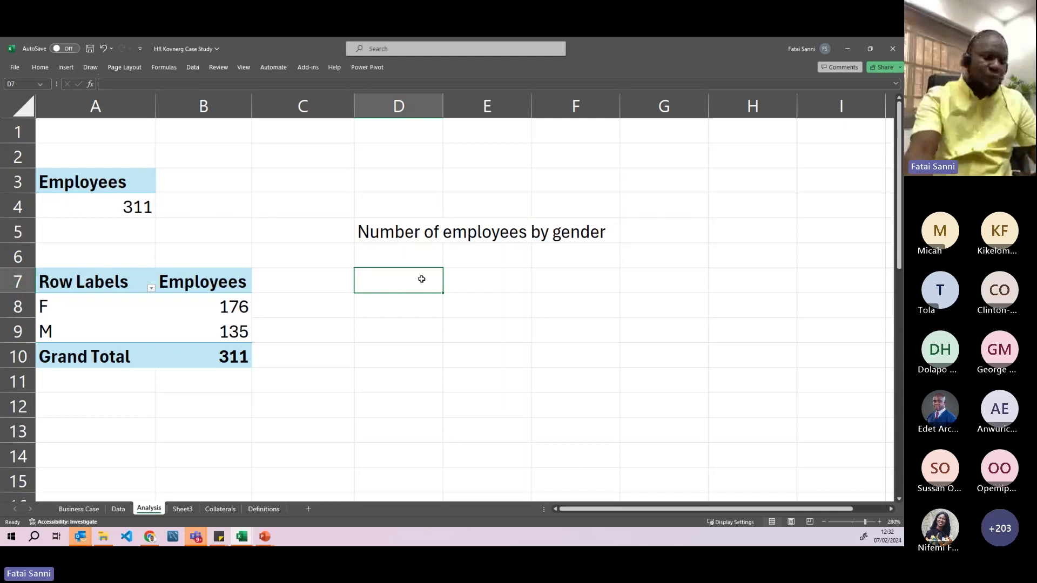
pyautogui.write('Number of employees')
pyautogui.press('Return')
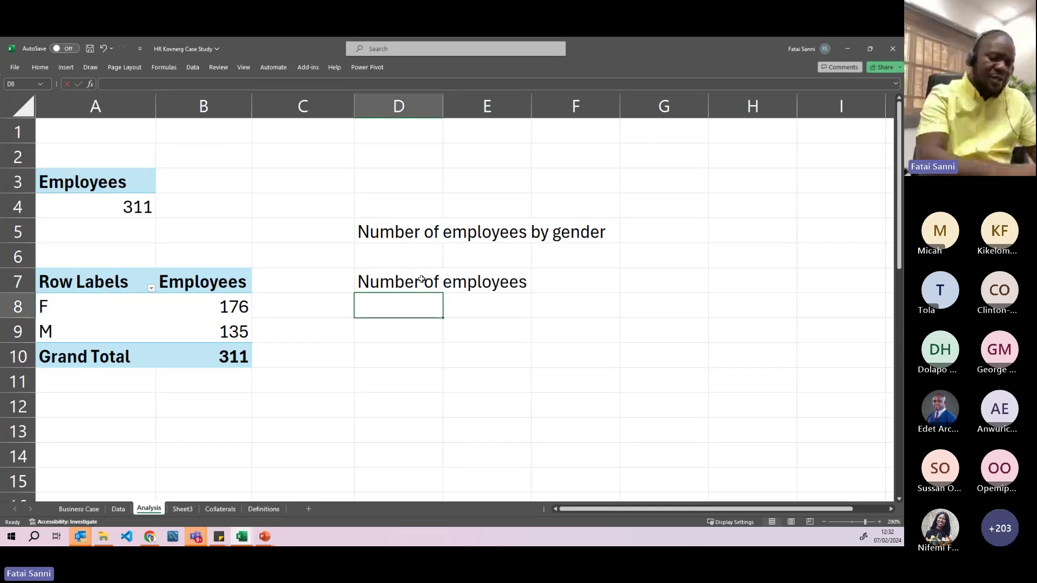
pyautogui.write('Gender')
pyautogui.press('Return')
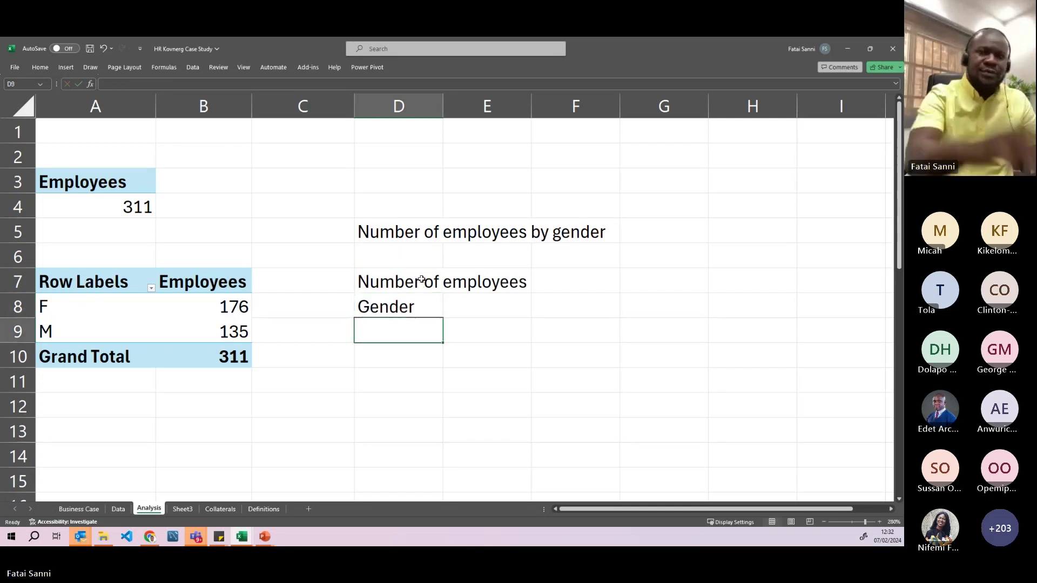
pyautogui.click(387, 299)
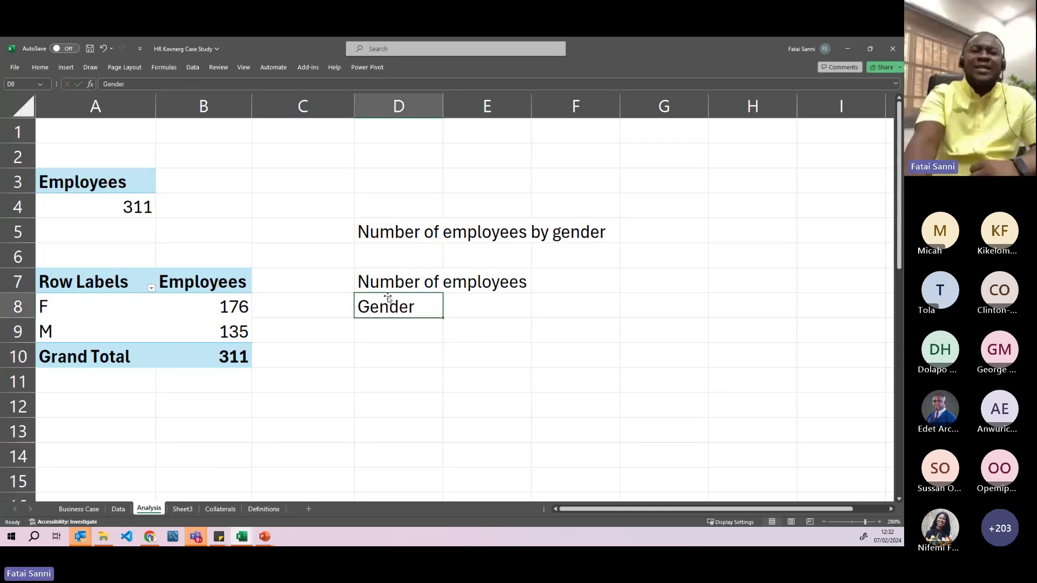
# - Try moving Sex from Rows to Columns, declining the overlap warning
pyautogui.click(207, 312)
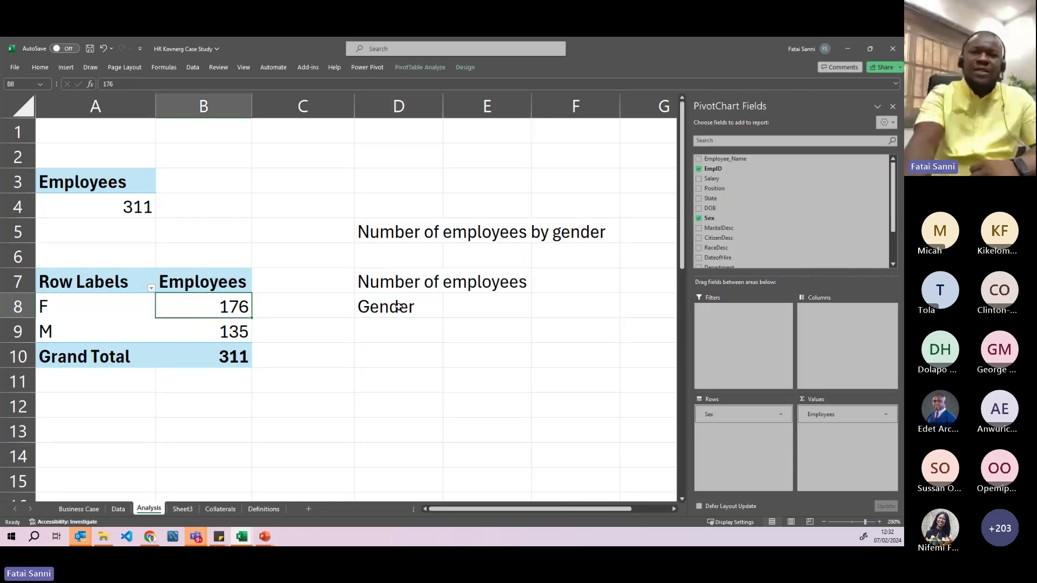
pyautogui.click(385, 305)
pyautogui.click(181, 307)
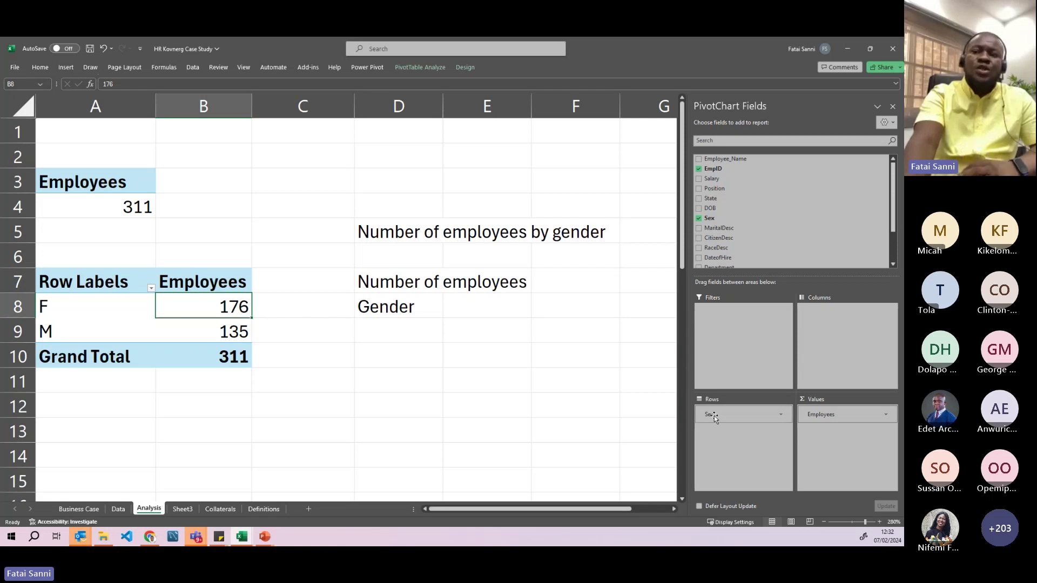
pyautogui.moveTo(714, 418); pyautogui.dragTo(838, 340)
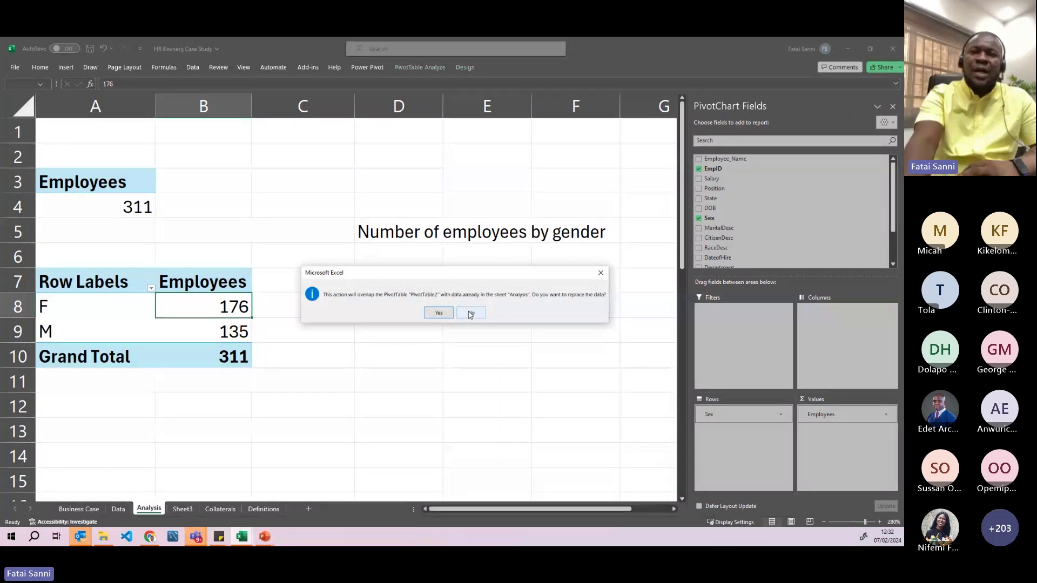
pyautogui.click(601, 274)
# - Move the notes from D5:D8 over to F5
pyautogui.moveTo(414, 237); pyautogui.dragTo(417, 300)
pyautogui.hotkey('ctrl', 'c')
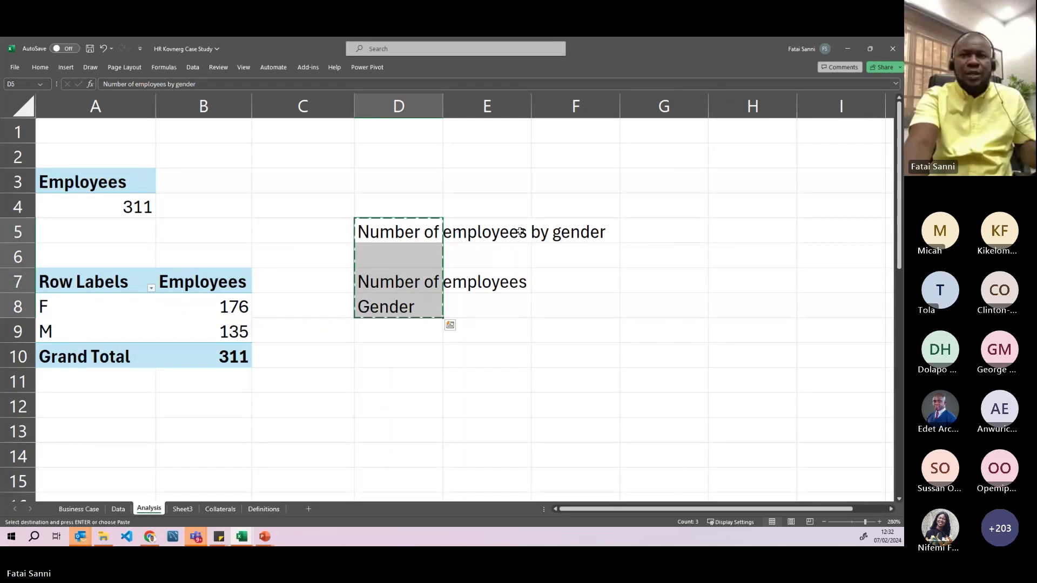
pyautogui.click(551, 227)
pyautogui.hotkey('ctrl', 'v')
# - Move Sex into the pivot's Columns, showing F and M across
pyautogui.click(405, 280)
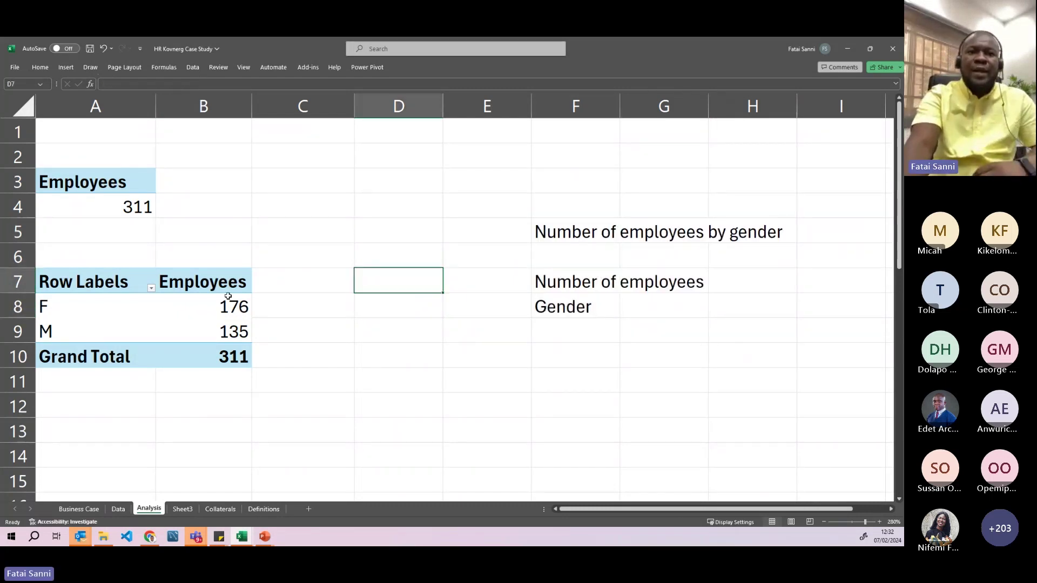
pyautogui.click(229, 303)
pyautogui.moveTo(724, 414); pyautogui.dragTo(837, 341)
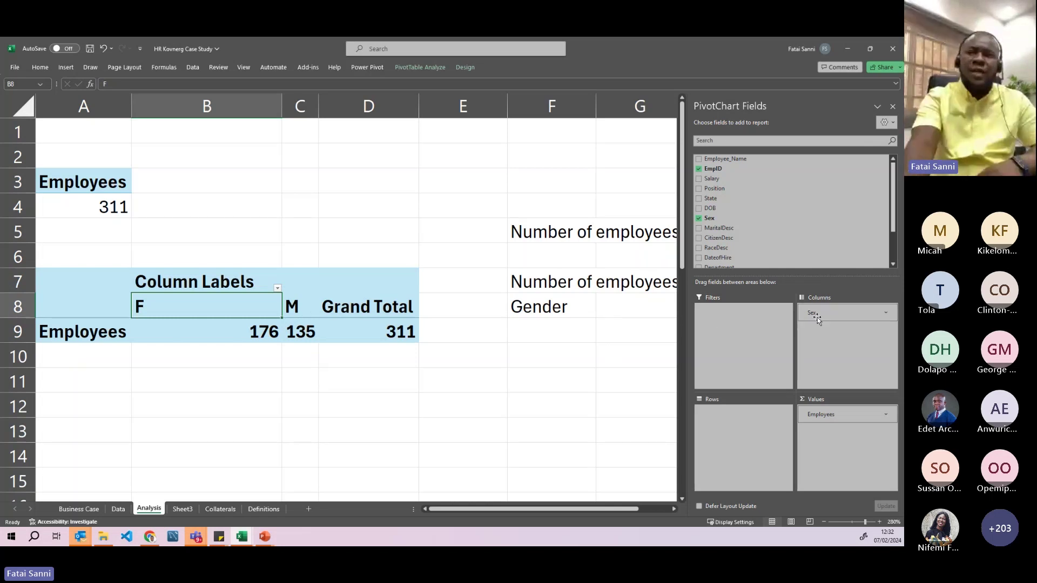
# - Move the Sex field from Columns back to the pivot's Rows
pyautogui.moveTo(818, 312); pyautogui.dragTo(748, 444)
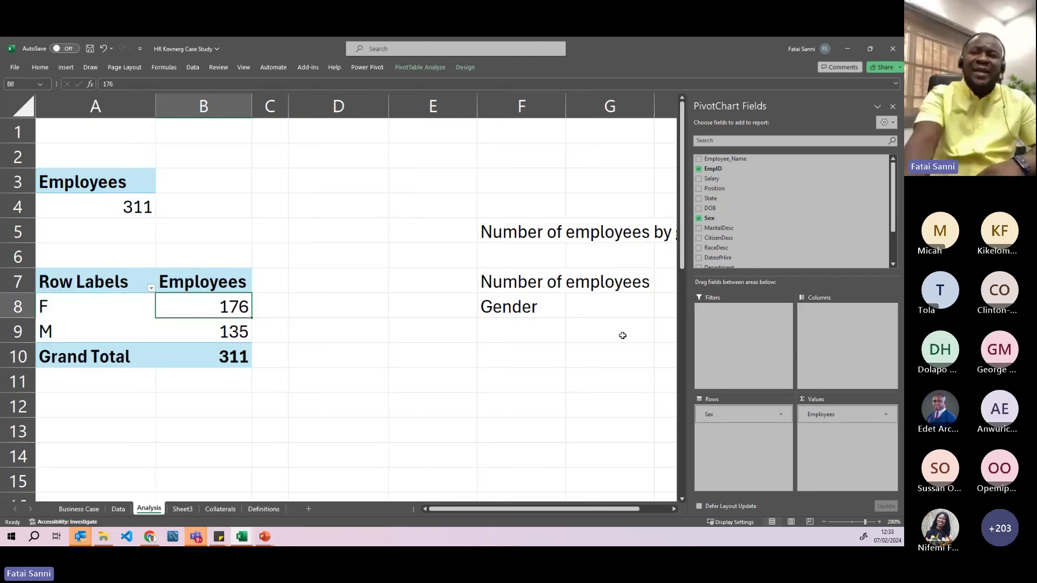
pyautogui.click(535, 277)
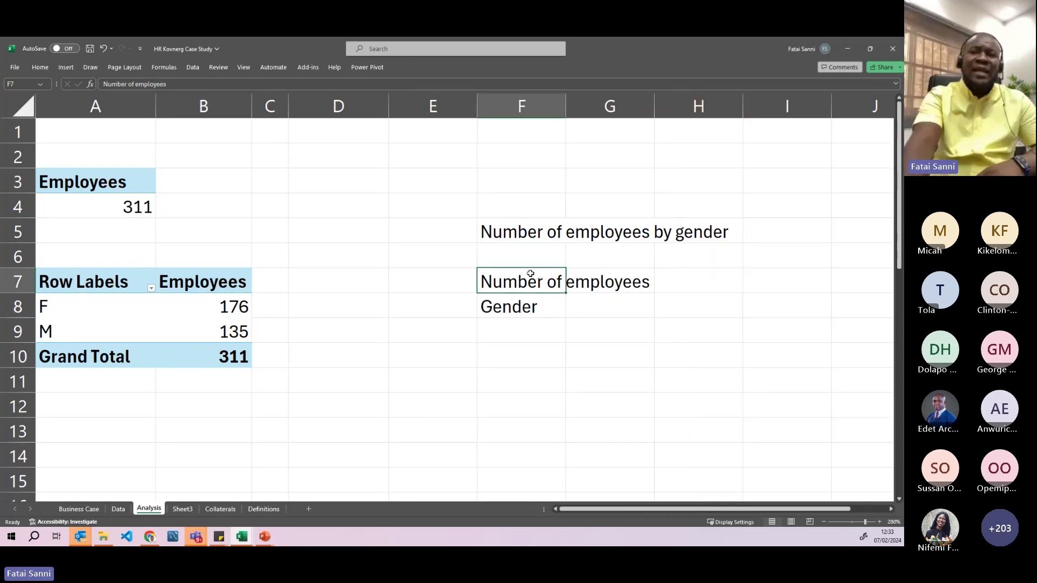
pyautogui.click(581, 282)
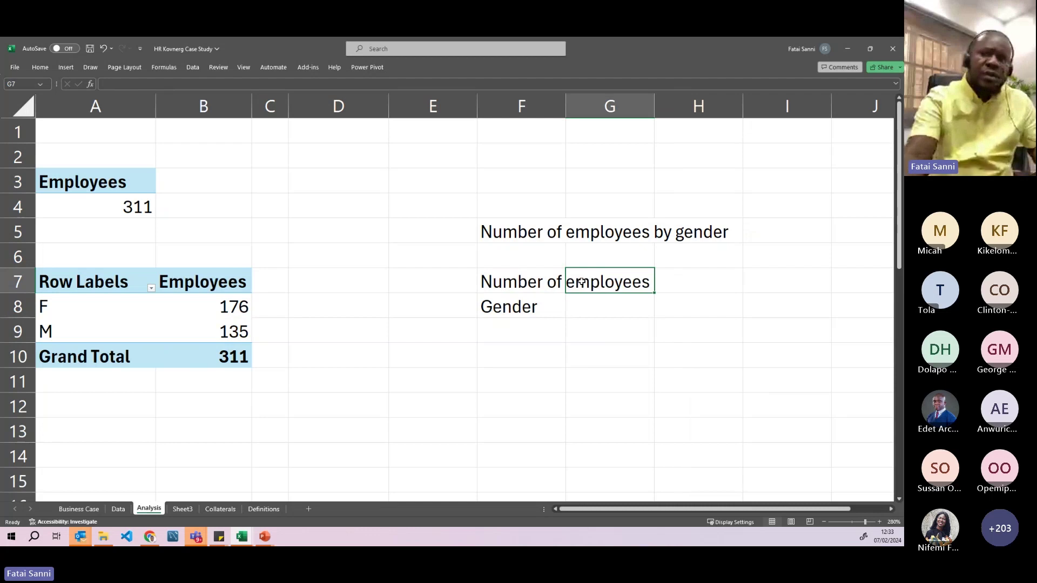
# - Add notes 'sum of salaries' in F9 and 'sumber of absent days' in F10
pyautogui.click(547, 334)
pyautogui.write('sum of salar')
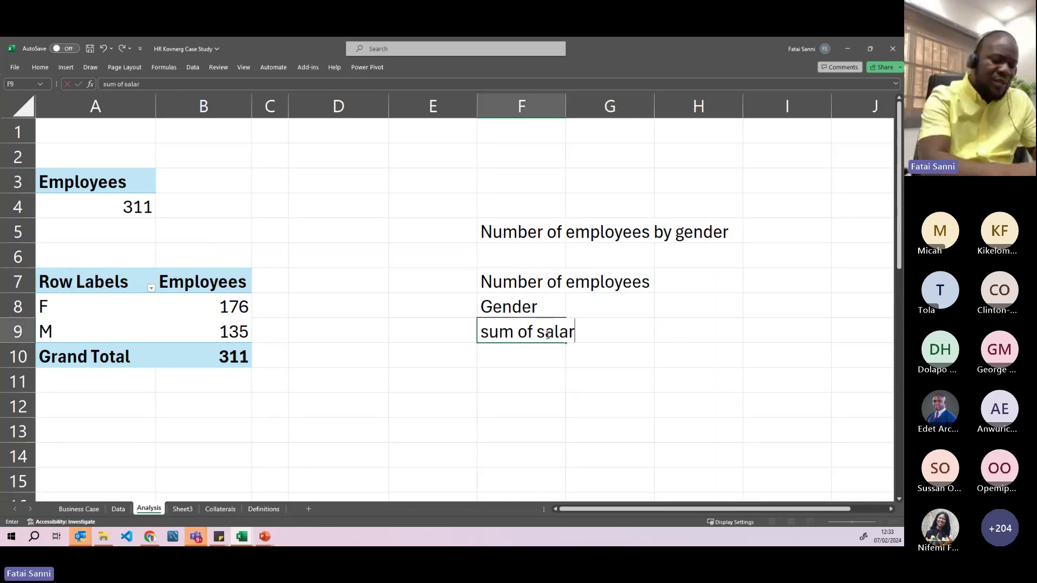
pyautogui.write('ies')
pyautogui.press('Return')
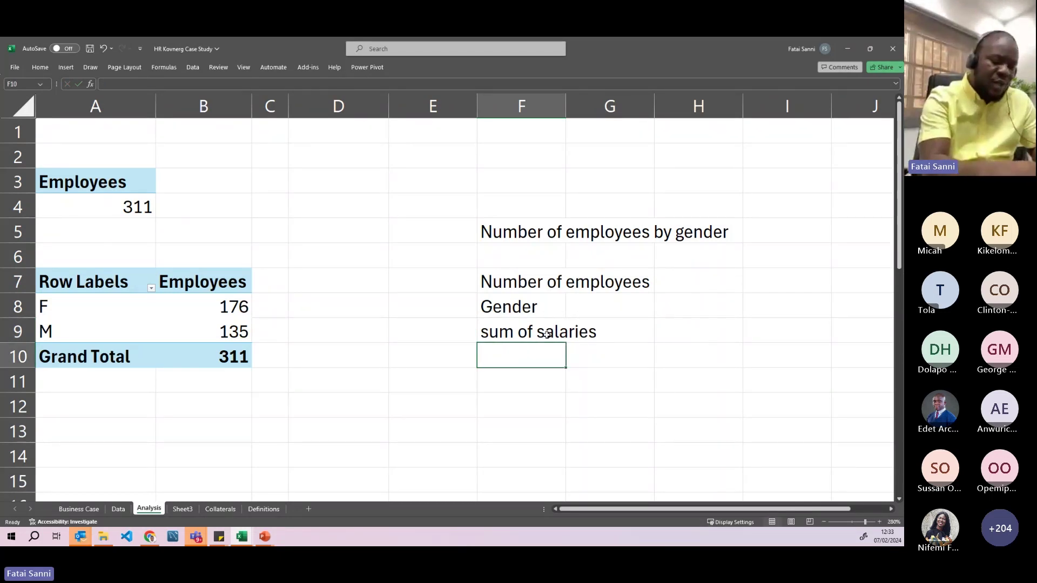
pyautogui.write('sumbe')
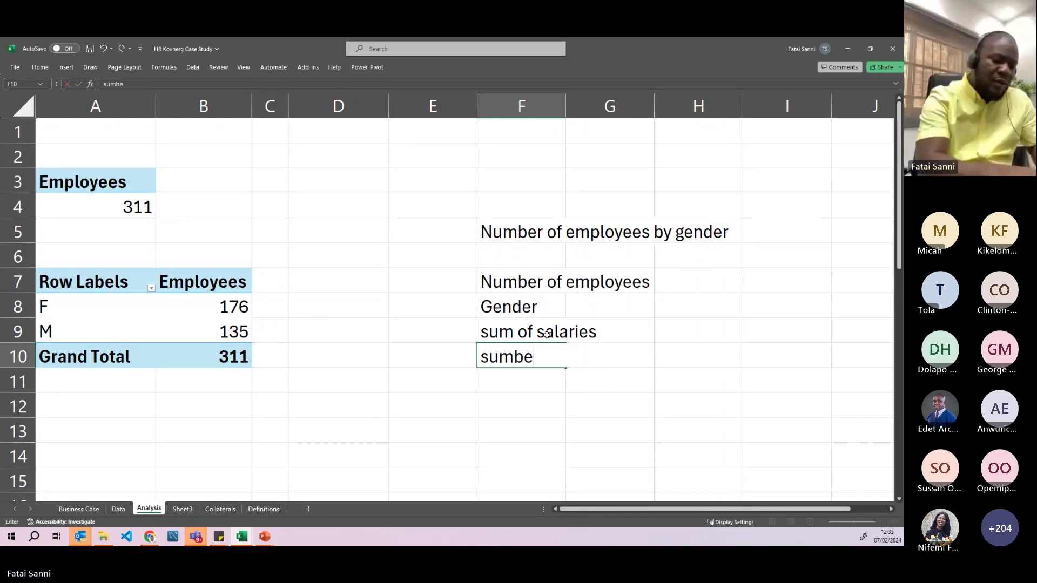
pyautogui.write('r of absent days')
pyautogui.press('Return')
pyautogui.moveTo(546, 334); pyautogui.dragTo(518, 353)
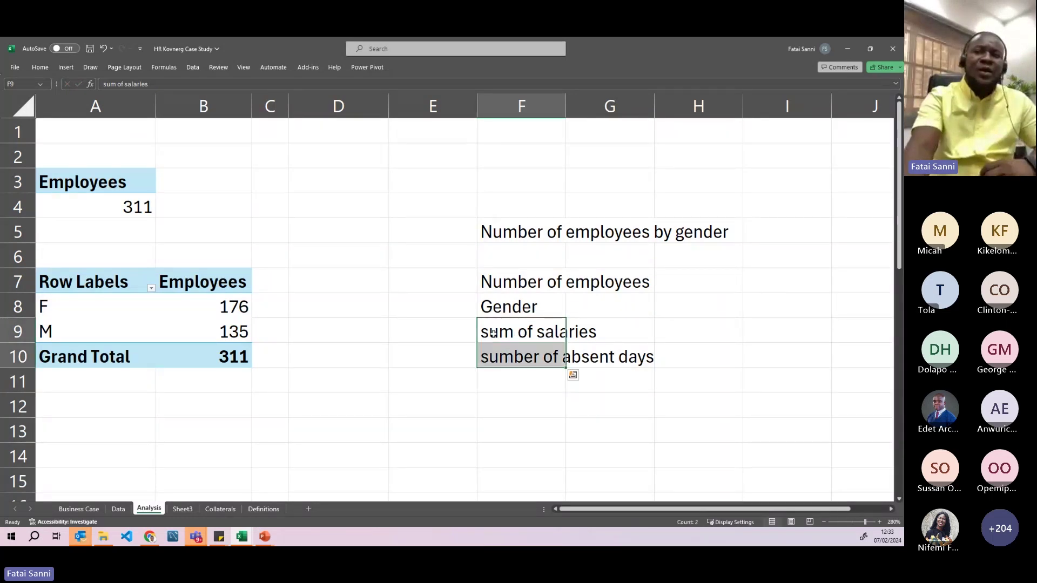
pyautogui.click(506, 288)
# - Select pivot cell B9 so the PivotTable Fields list appears
pyautogui.click(238, 331)
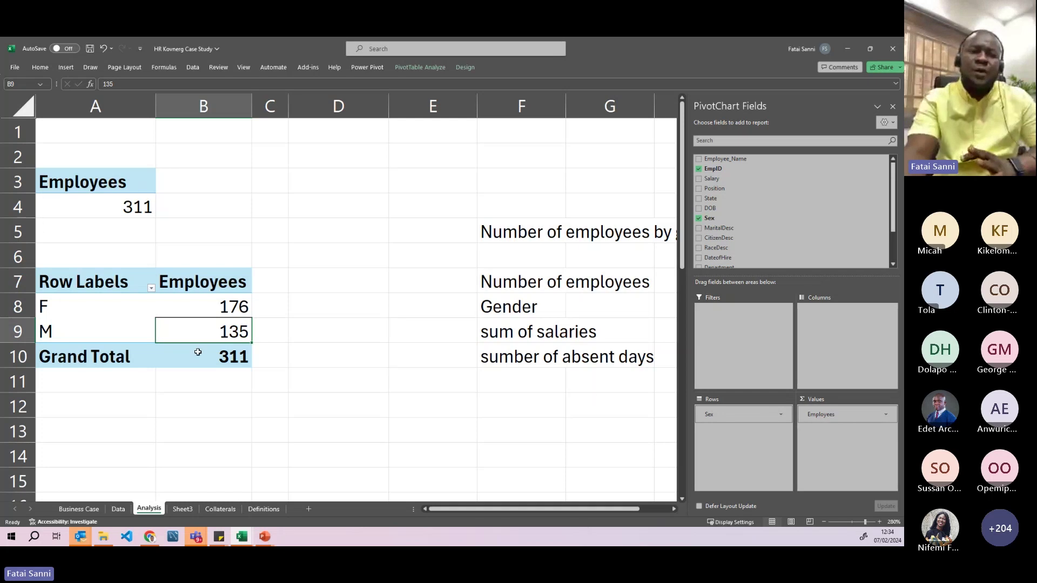
# - Highlight the visa-status and visualization requirements in the Business Case brief
pyautogui.click(118, 509)
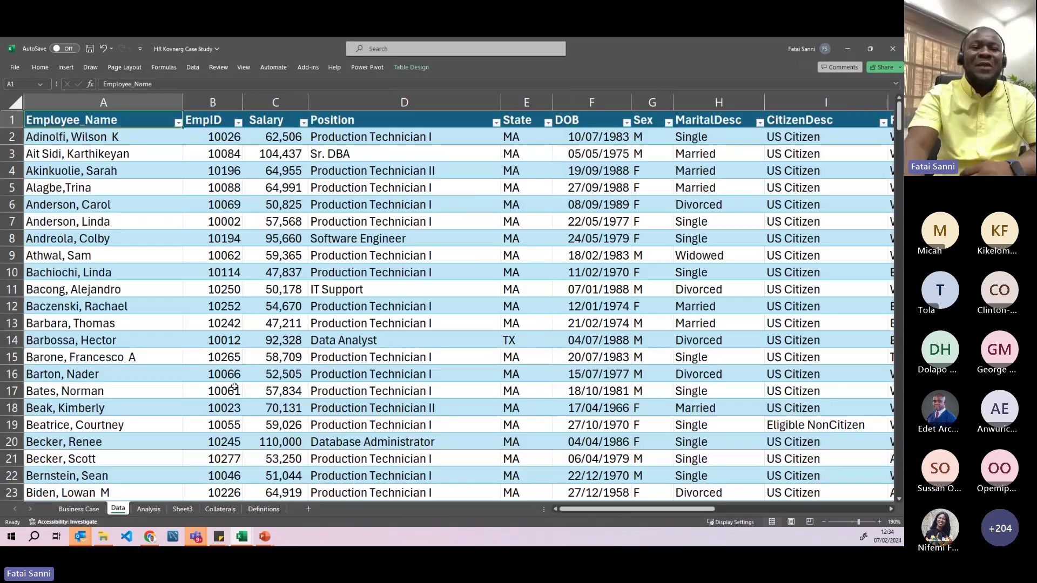
pyautogui.click(79, 509)
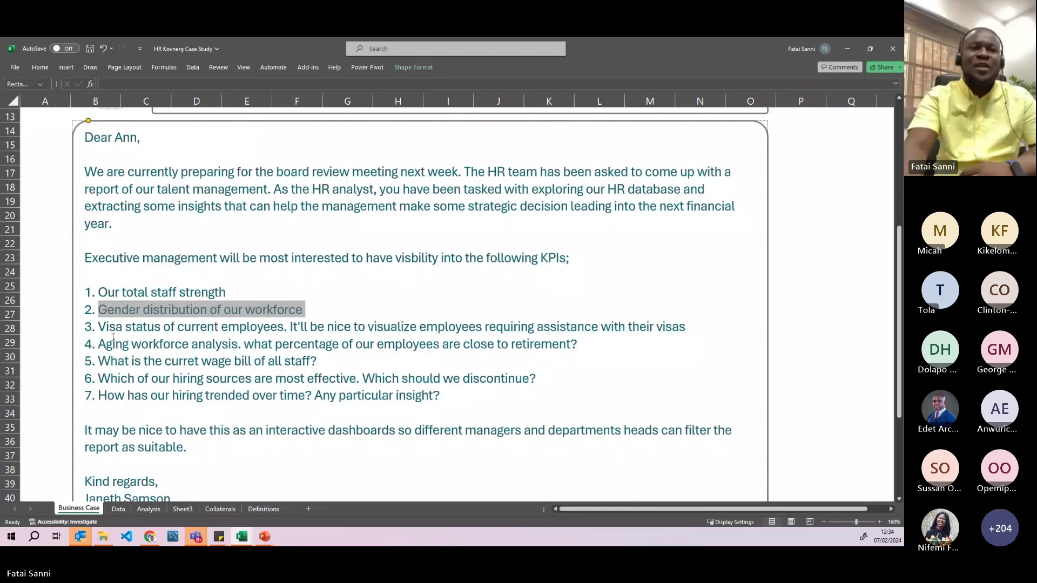
pyautogui.moveTo(102, 329); pyautogui.dragTo(264, 329)
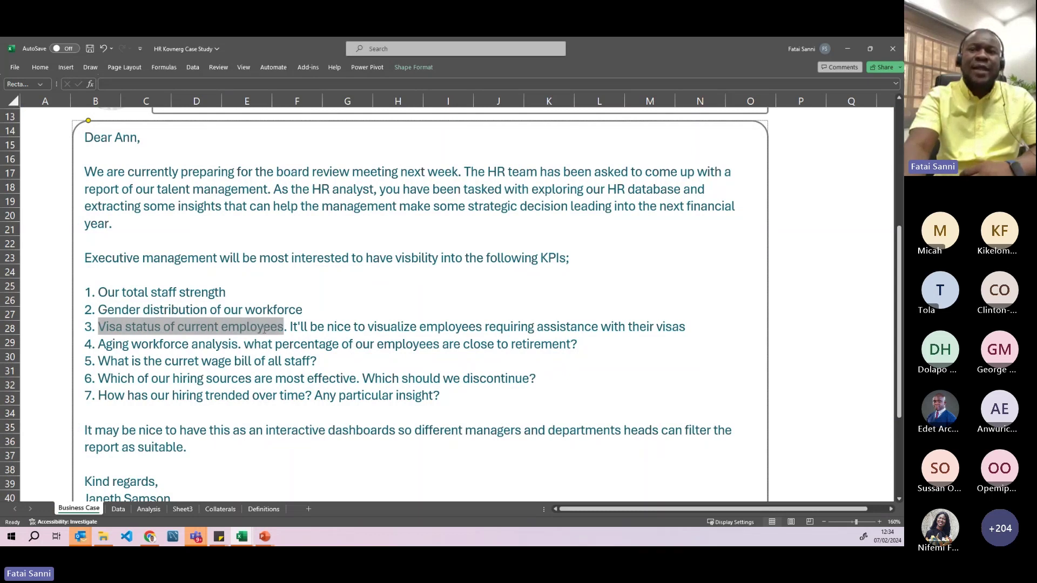
pyautogui.moveTo(369, 328); pyautogui.dragTo(535, 328)
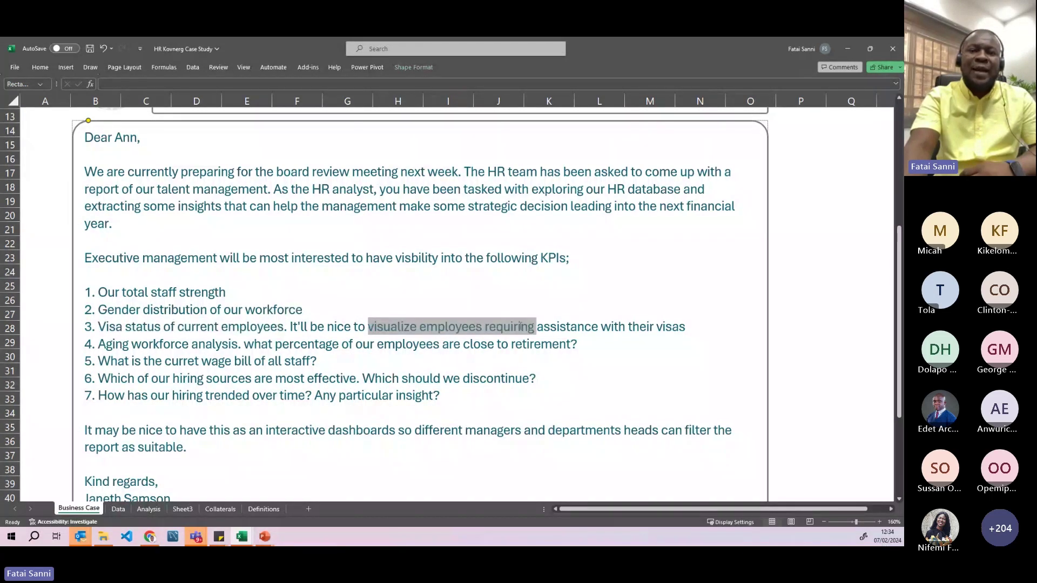
# - Inspect the CitizenDesc column on the Data sheet, then return to Analysis
pyautogui.click(120, 510)
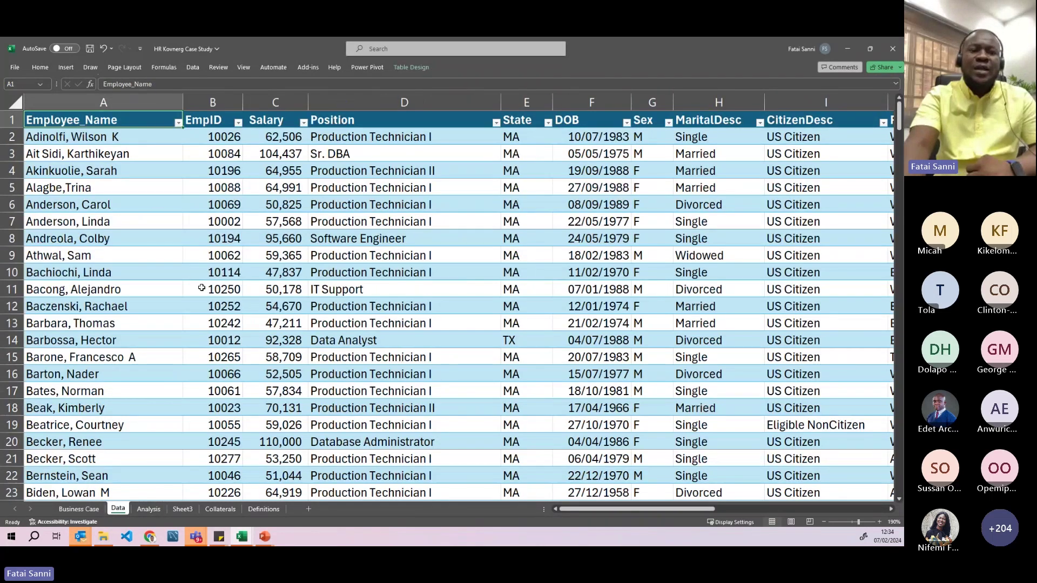
pyautogui.click(378, 170)
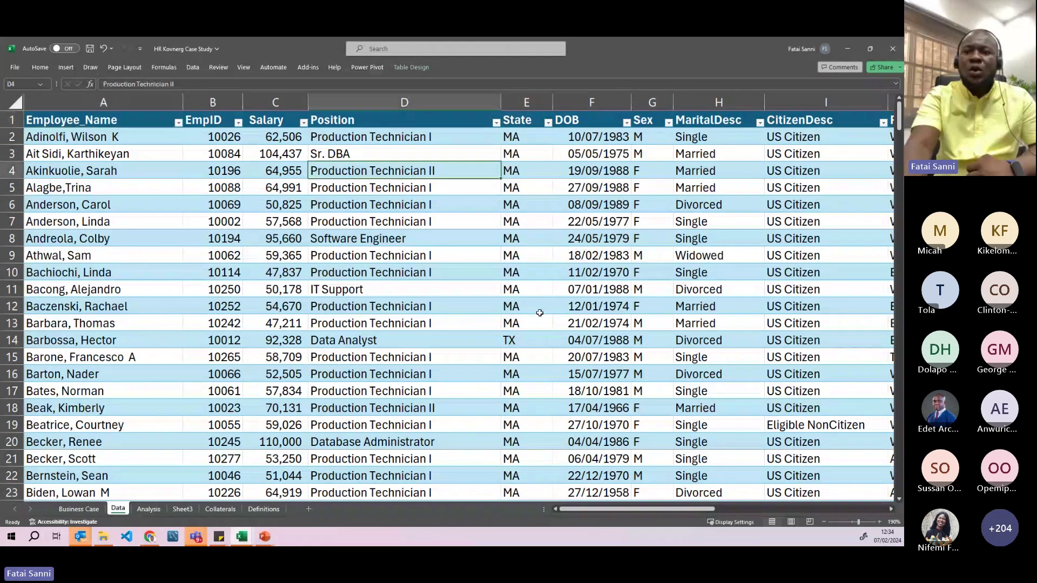
pyautogui.moveTo(568, 508); pyautogui.dragTo(633, 492)
pyautogui.click(606, 121)
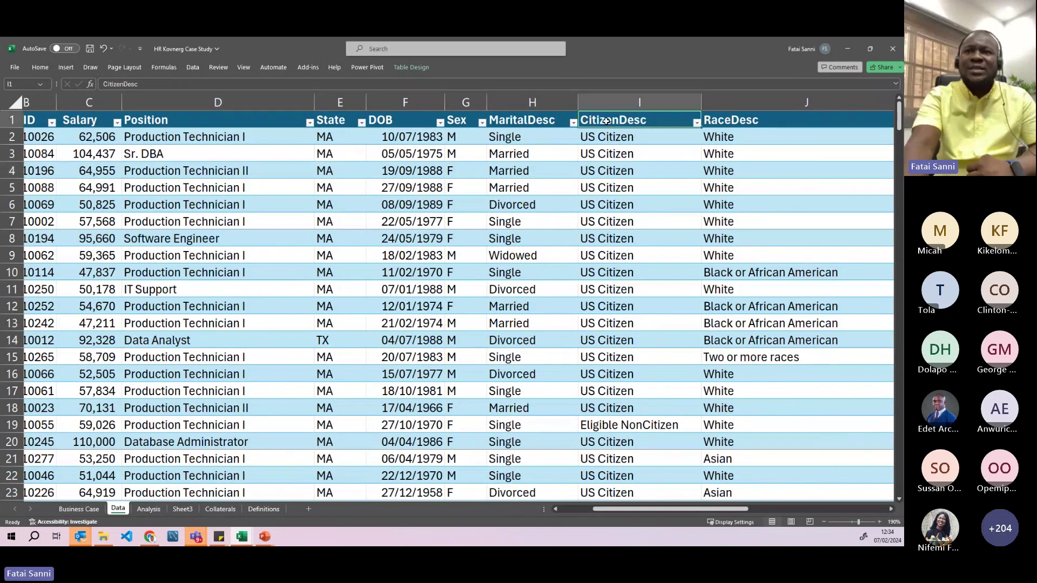
pyautogui.press('Down')
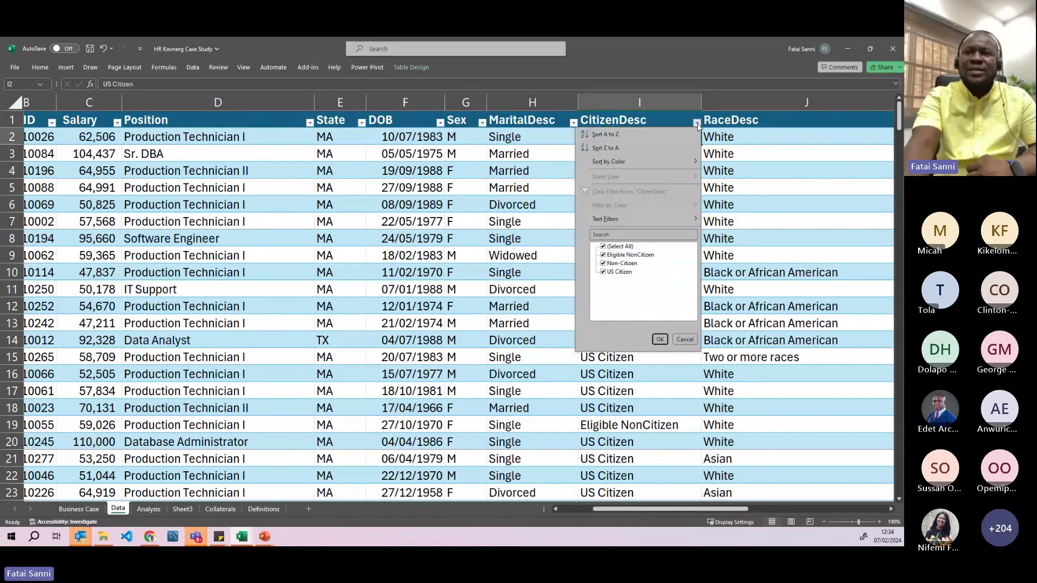
pyautogui.click(684, 343)
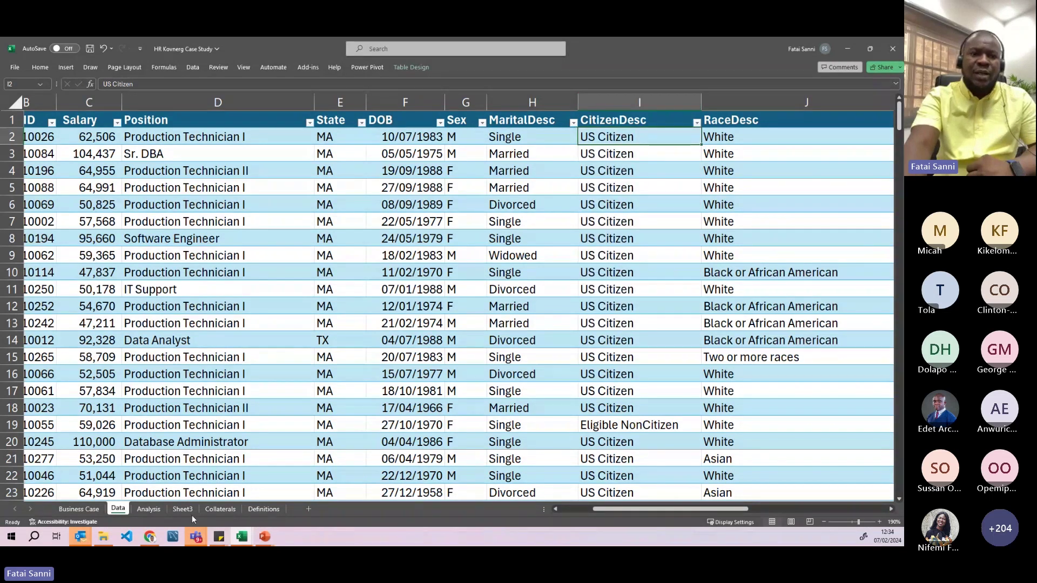
pyautogui.click(149, 509)
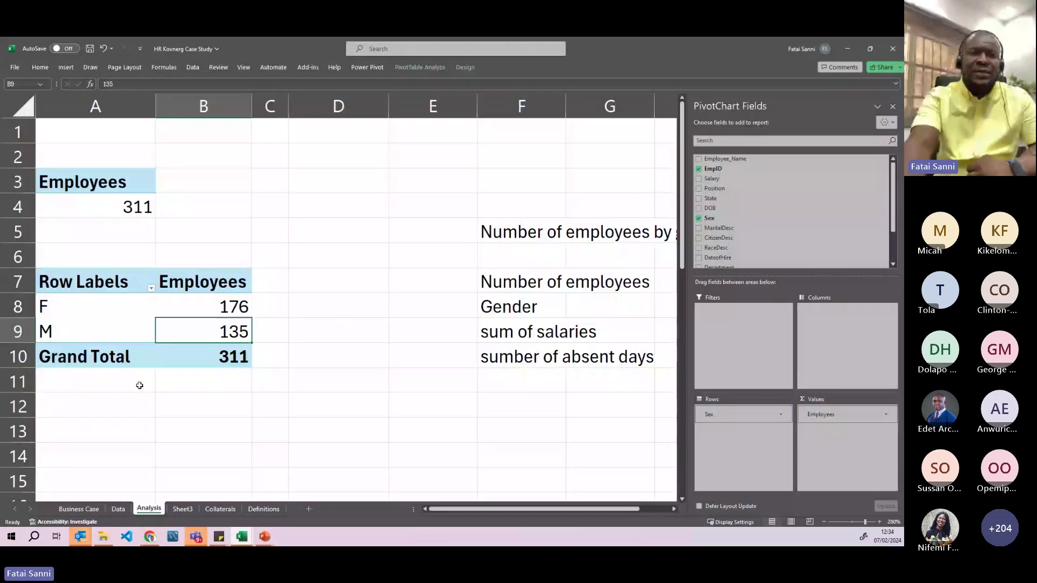
# - Select the gender pivot table, dismissing the pivot table error message
pyautogui.moveTo(95, 278); pyautogui.dragTo(192, 354)
pyautogui.click(311, 291)
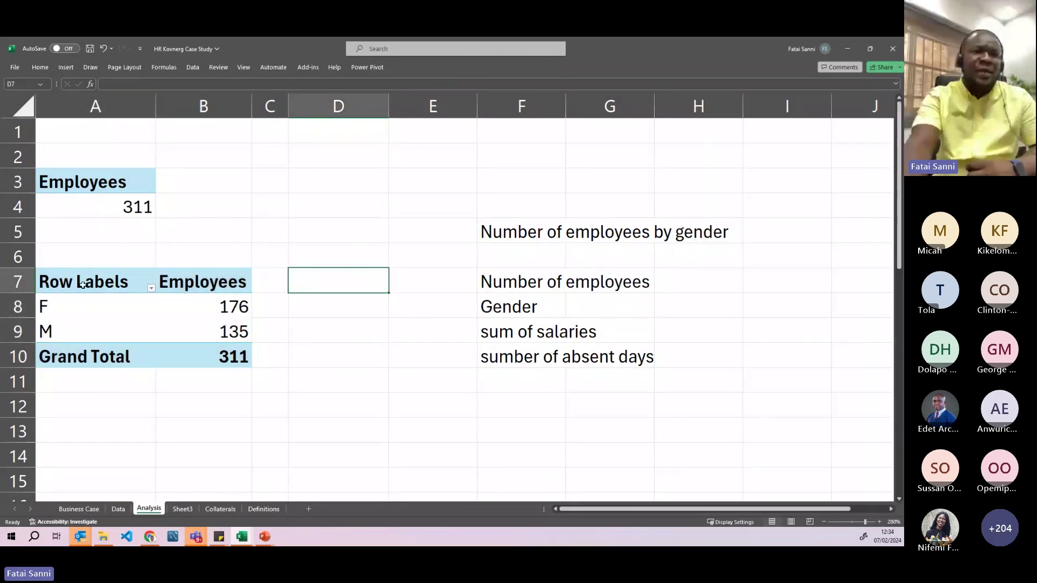
pyautogui.click(93, 260)
pyautogui.scroll(-1, 87, 245)
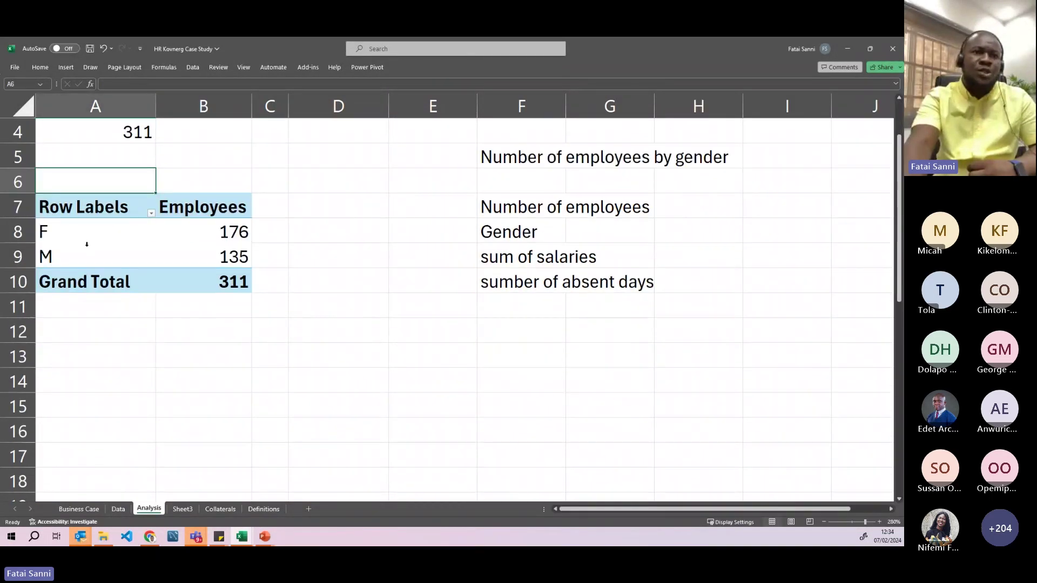
pyautogui.moveTo(79, 210); pyautogui.dragTo(244, 272)
pyautogui.press('Return')
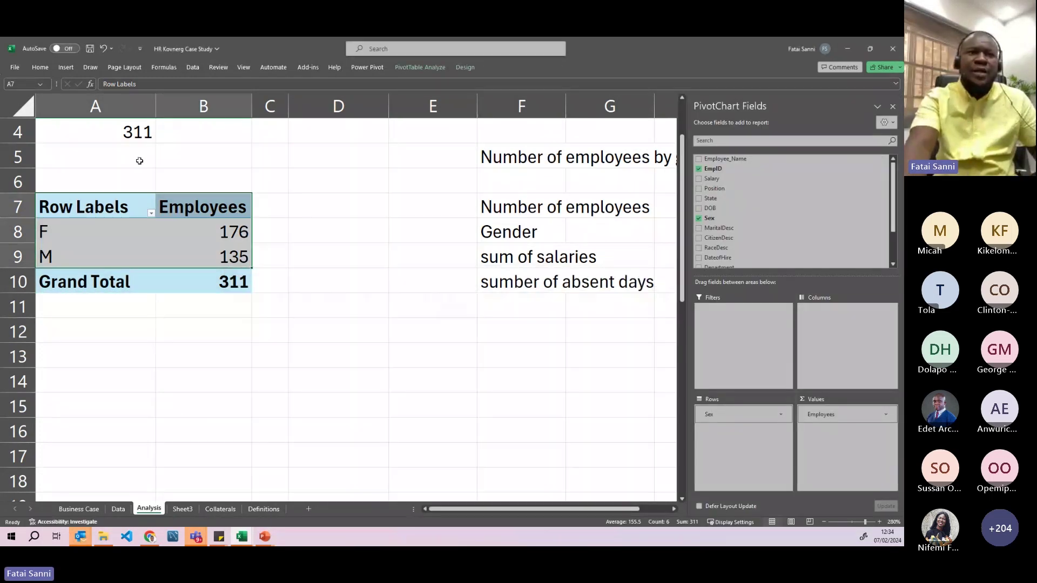
# - Copy pivot A7:B10 to A13 and clear the copy marquee
pyautogui.moveTo(83, 207); pyautogui.dragTo(200, 285)
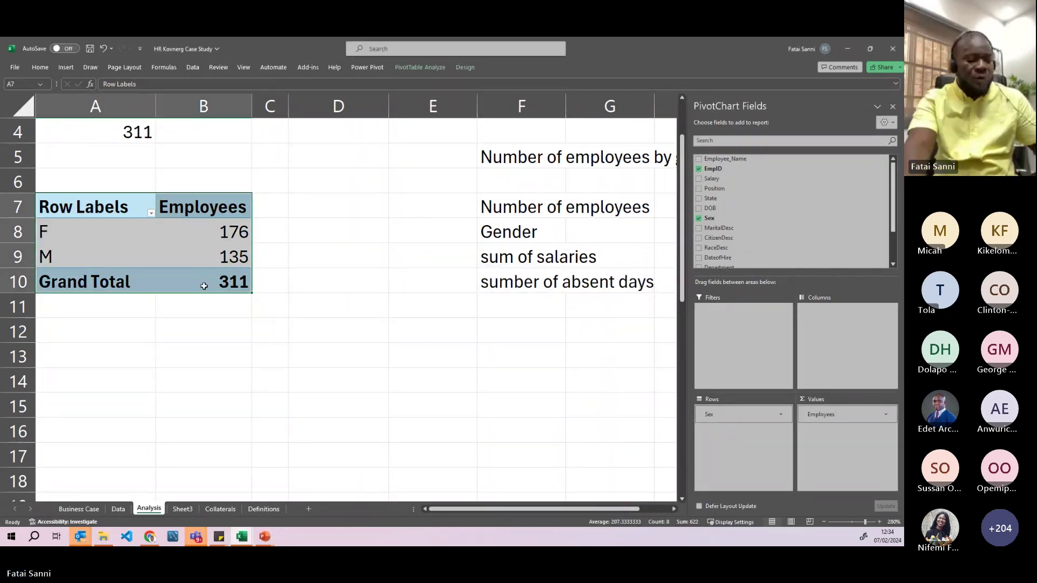
pyautogui.hotkey('ctrl', 'c')
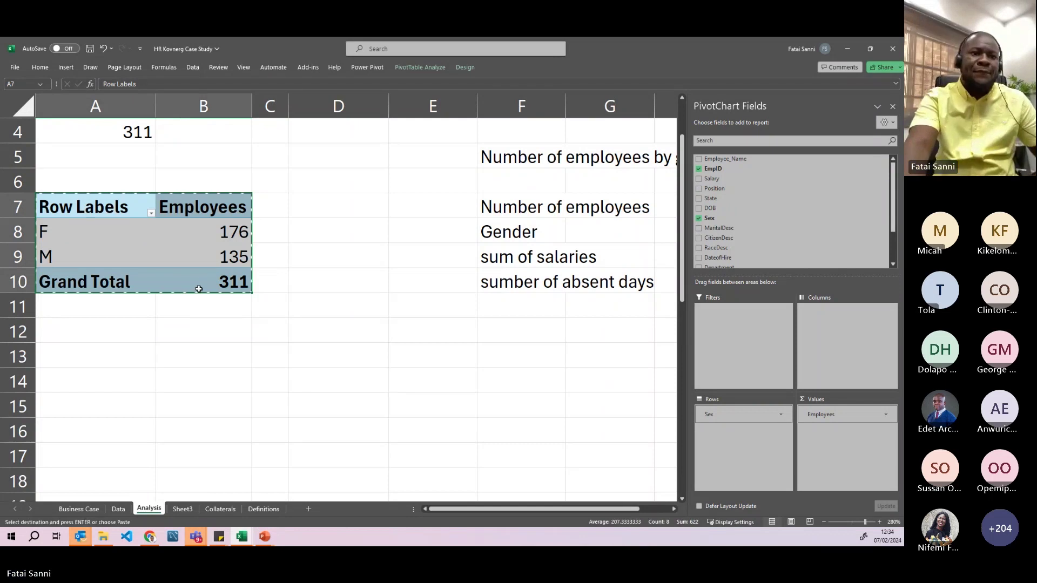
pyautogui.click(69, 365)
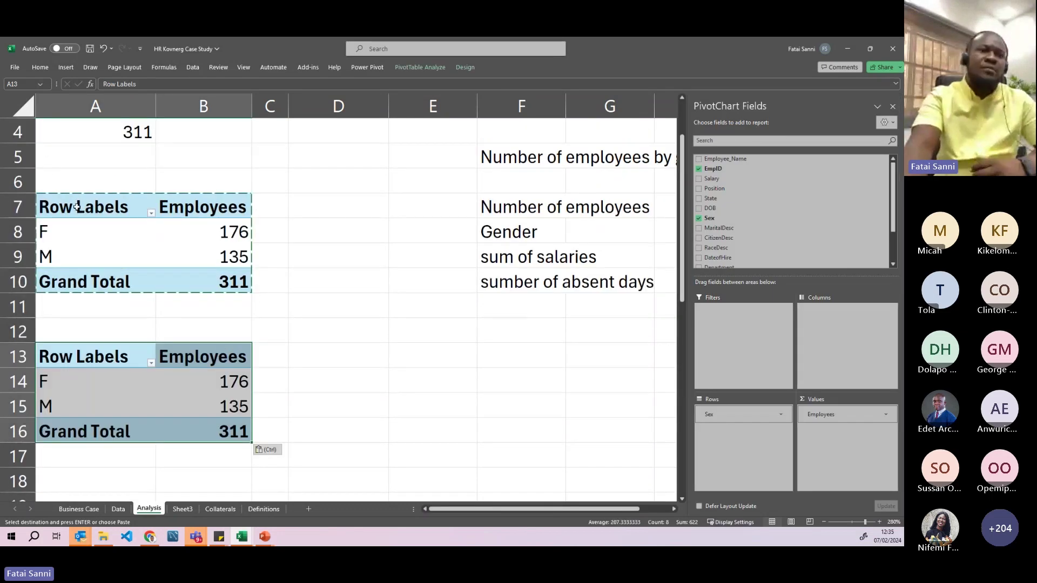
pyautogui.scroll(1, 97, 232)
pyautogui.scroll(-3, 124, 298)
pyautogui.click(108, 260)
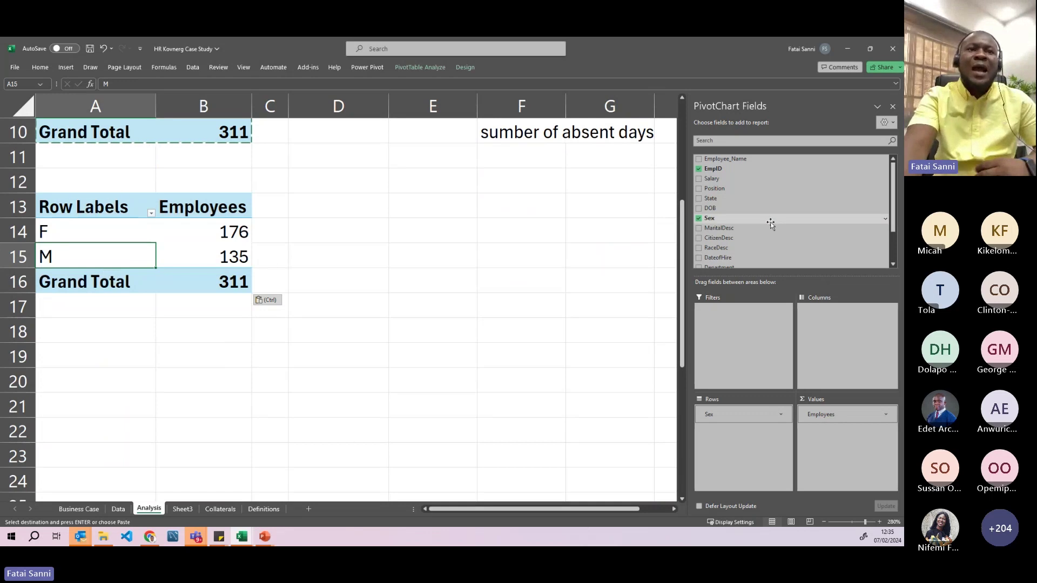
pyautogui.scroll(1, 157, 251)
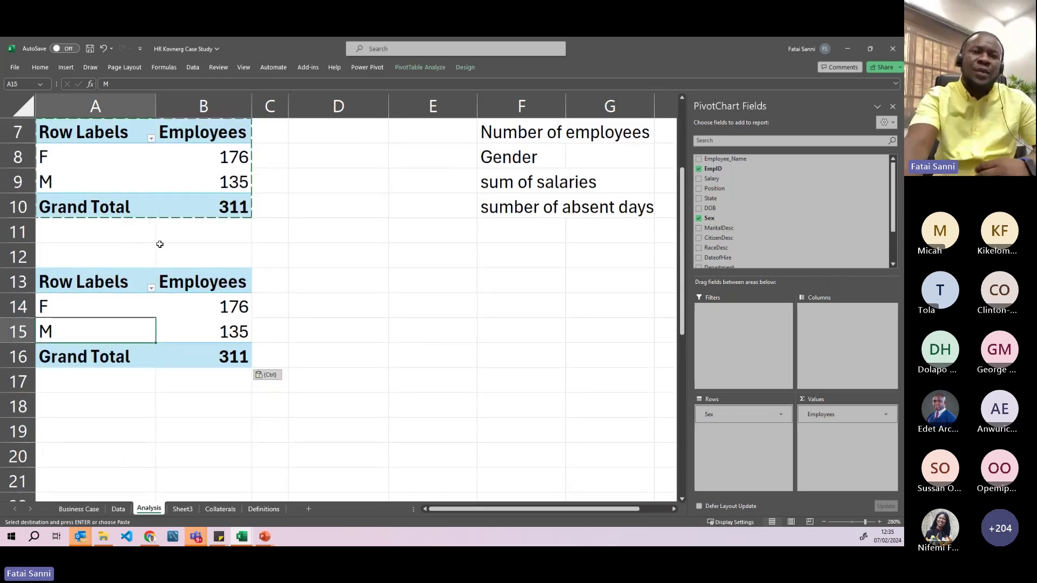
pyautogui.moveTo(109, 170); pyautogui.dragTo(108, 168)
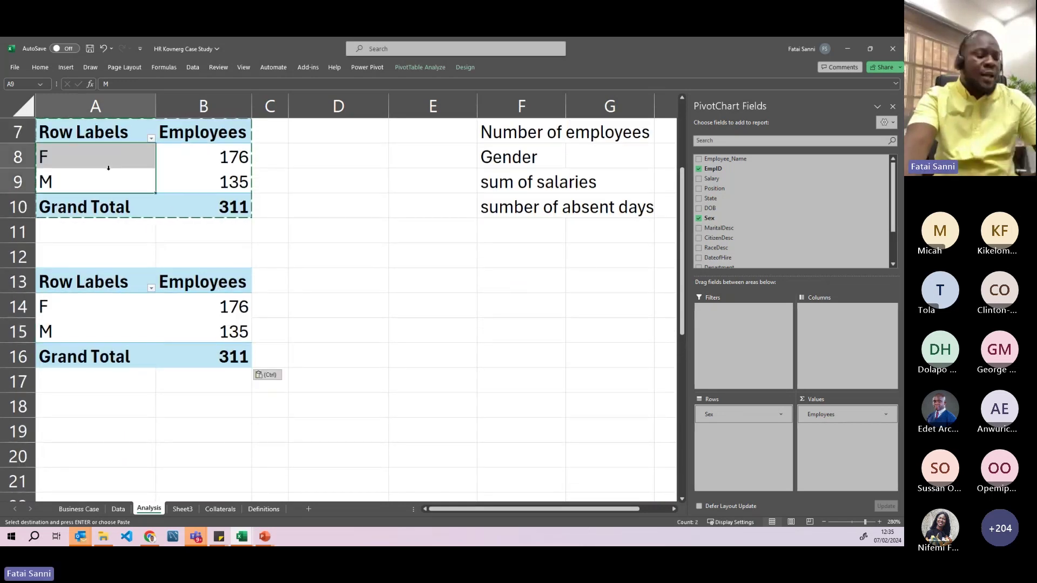
pyautogui.press('Escape')
# - Select the F, M and Grand Total labels to compare both pivots
pyautogui.click(108, 162)
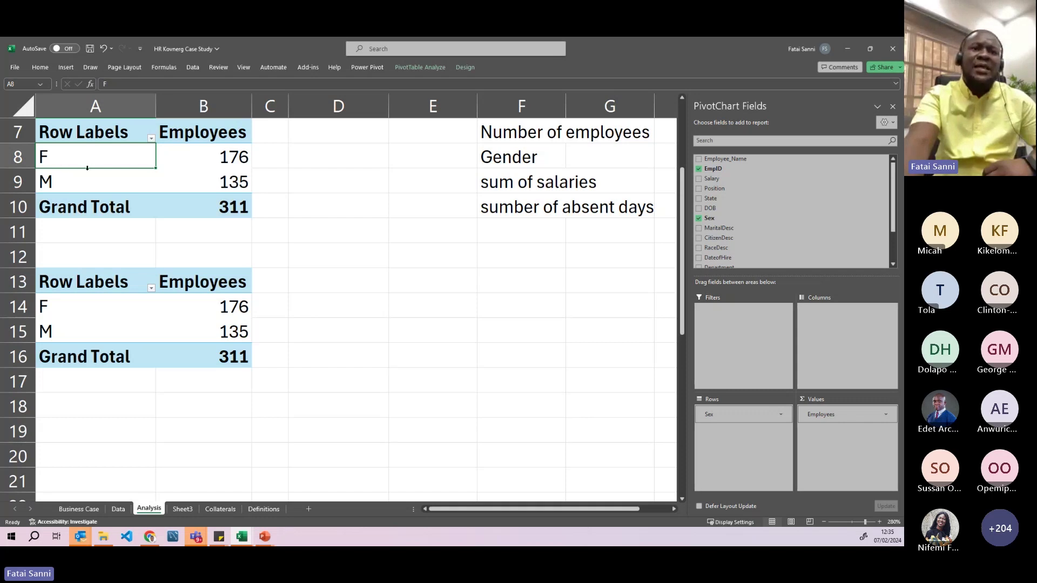
pyautogui.scroll(1, 89, 163)
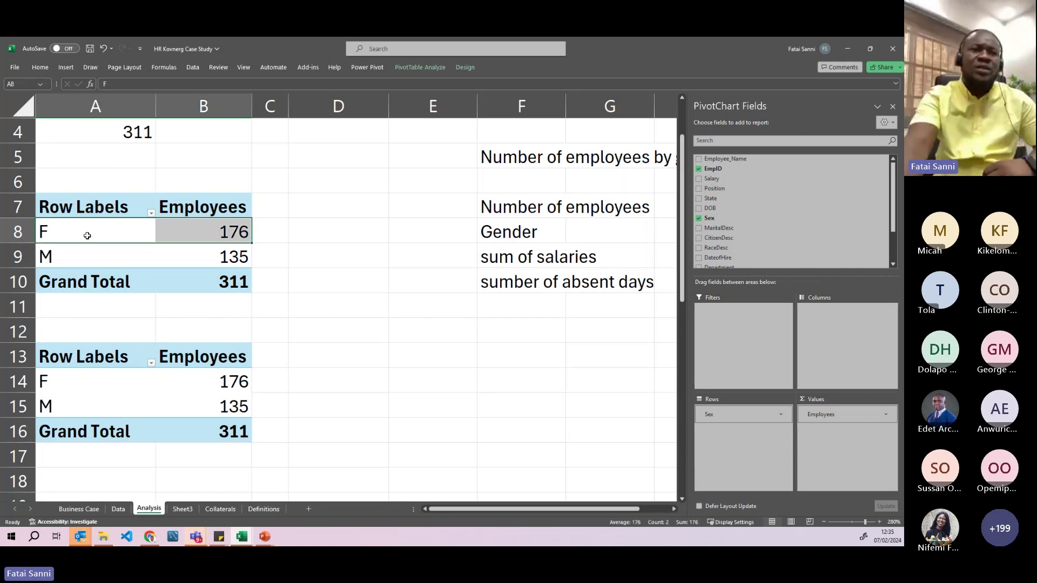
pyautogui.moveTo(88, 235); pyautogui.dragTo(94, 398)
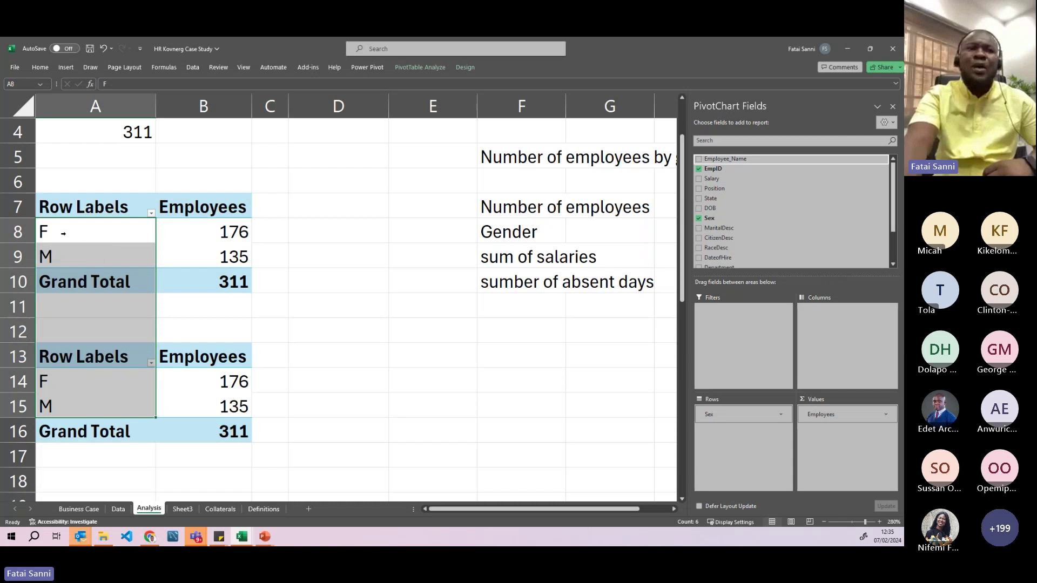
pyautogui.moveTo(106, 263); pyautogui.dragTo(103, 232)
pyautogui.moveTo(714, 159); pyautogui.dragTo(744, 432)
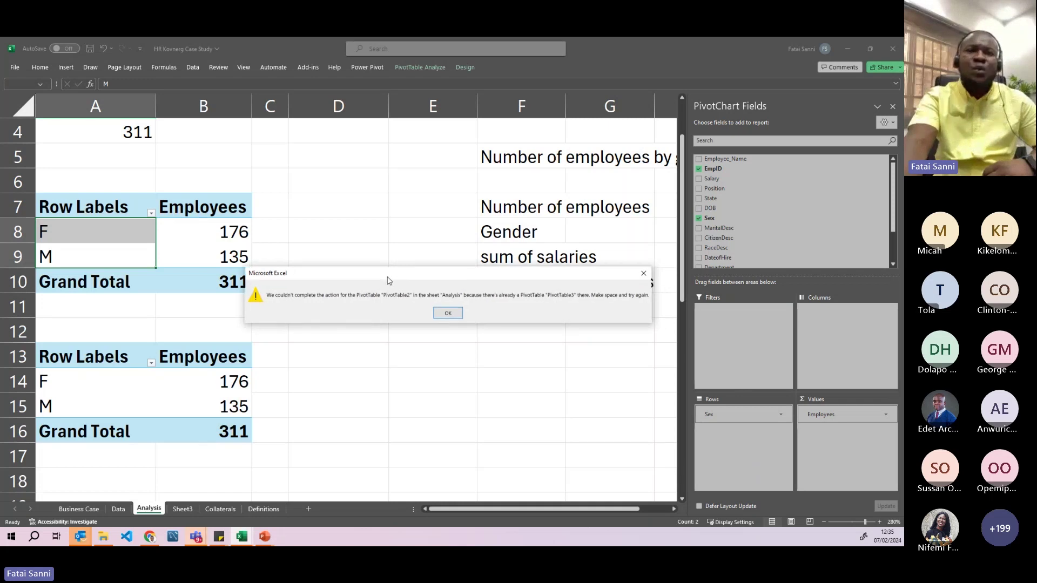
pyautogui.moveTo(399, 278); pyautogui.dragTo(363, 280)
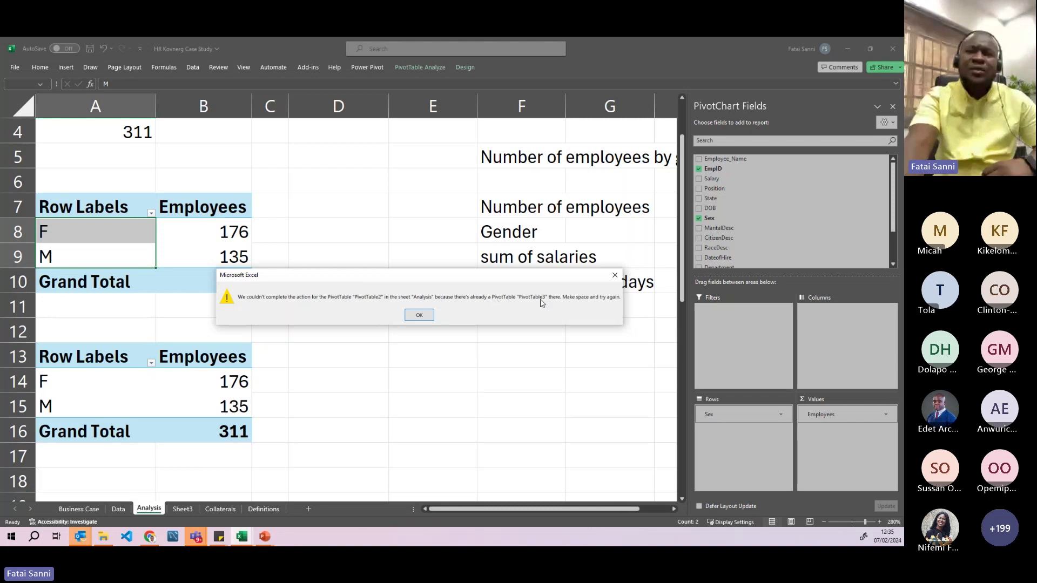
pyautogui.click(615, 276)
pyautogui.click(96, 260)
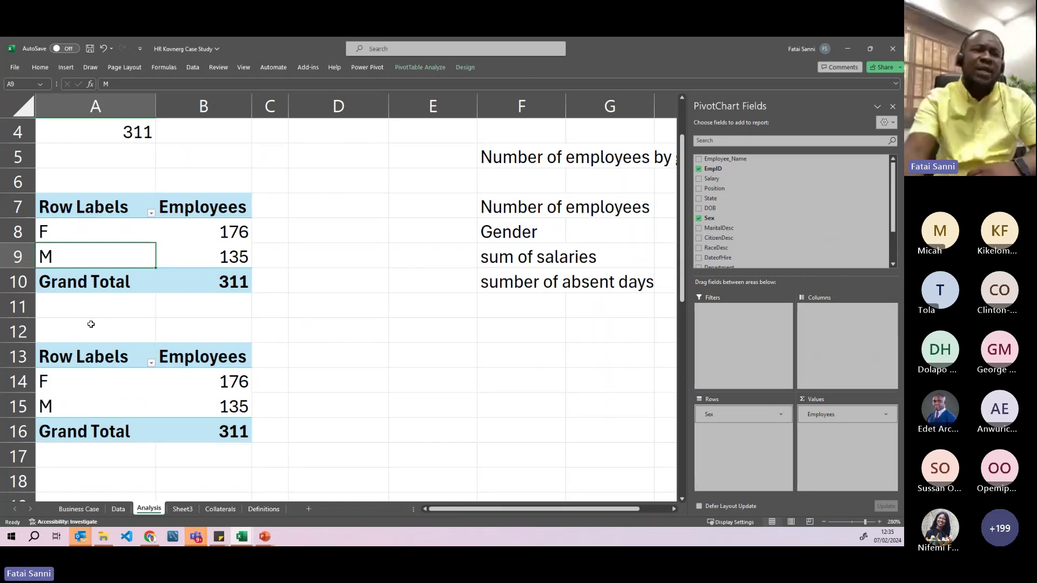
pyautogui.click(87, 307)
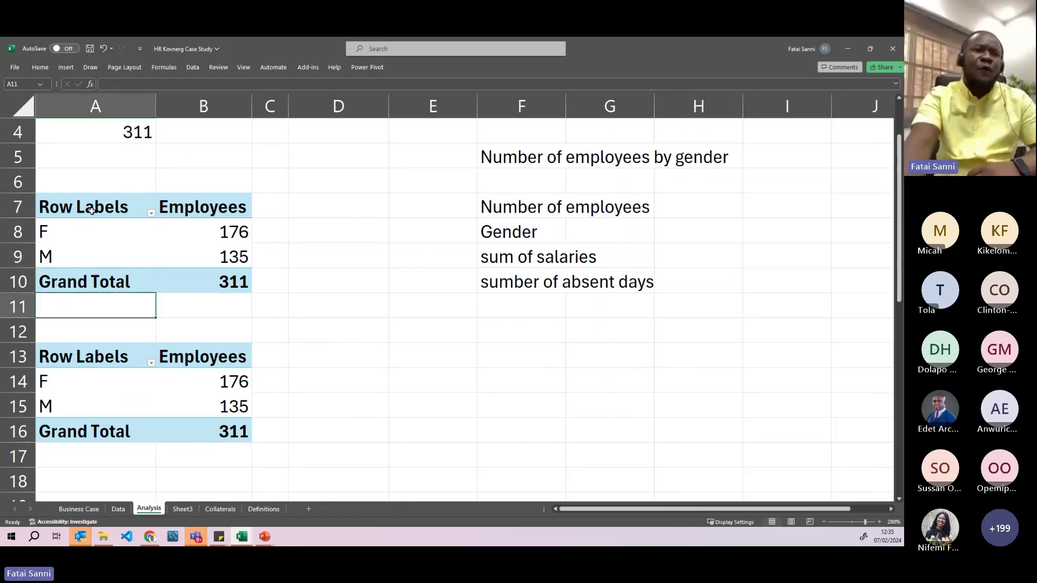
# - Move the second gender pivot from A13:B16 to E12
pyautogui.click(104, 216)
pyautogui.hotkey('ctrl', 'a')
pyautogui.scroll(-1, 111, 306)
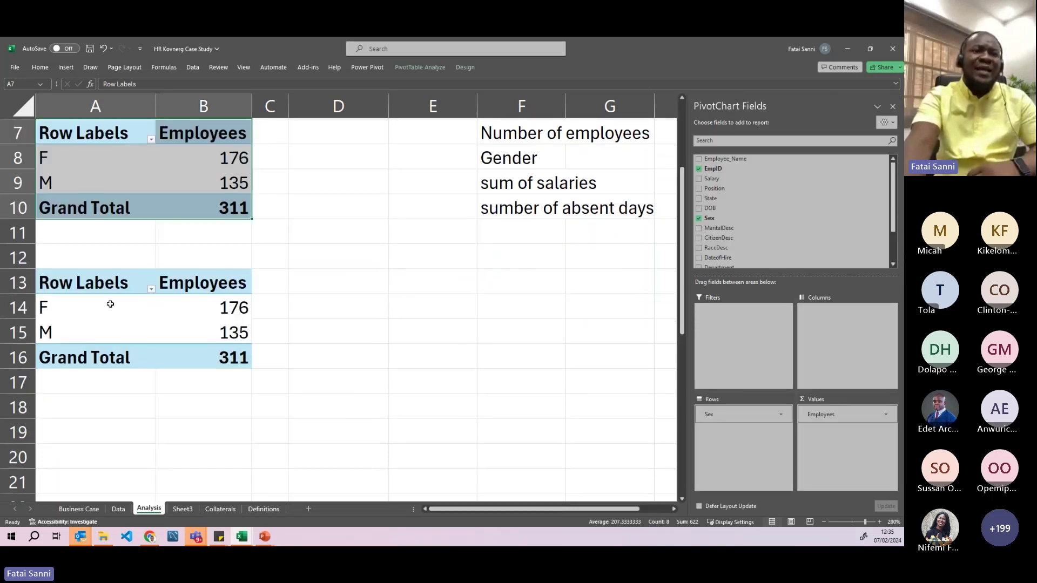
pyautogui.scroll(1, 85, 231)
pyautogui.moveTo(80, 227); pyautogui.dragTo(89, 333)
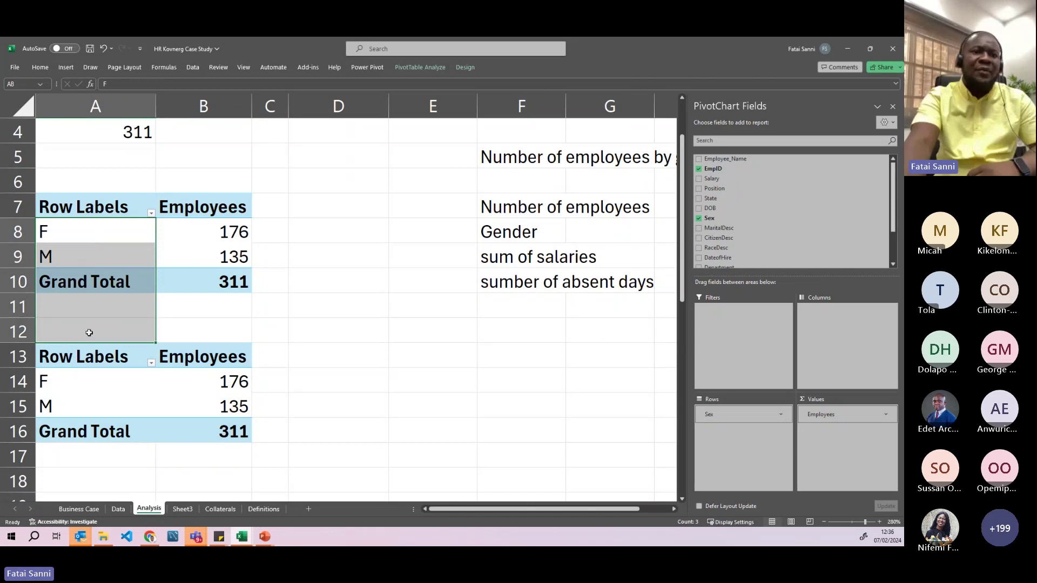
pyautogui.scroll(-1, 85, 291)
pyautogui.moveTo(84, 281); pyautogui.dragTo(198, 355)
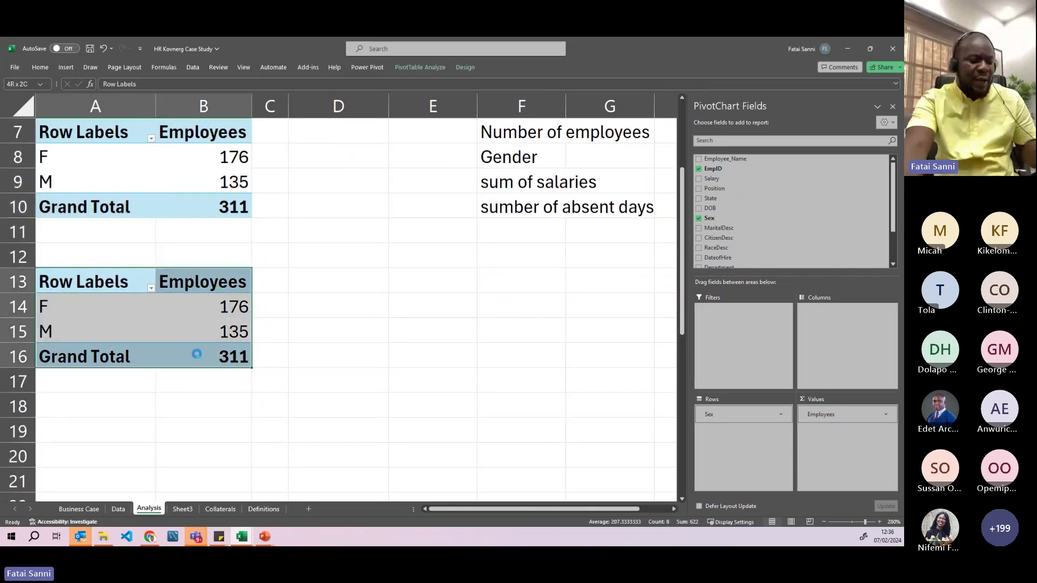
pyautogui.hotkey('ctrl', 'c')
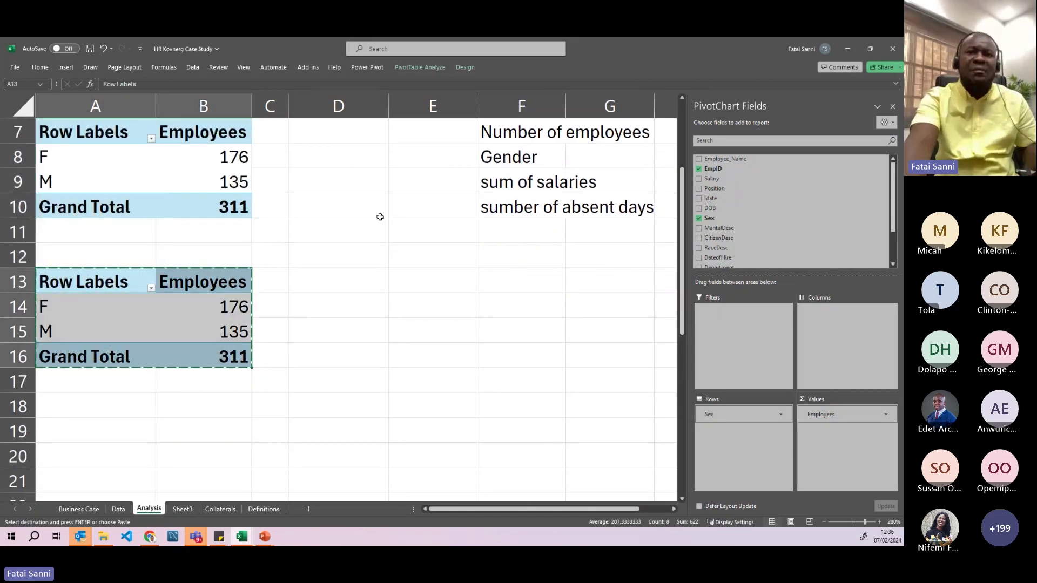
pyautogui.scroll(2, 378, 227)
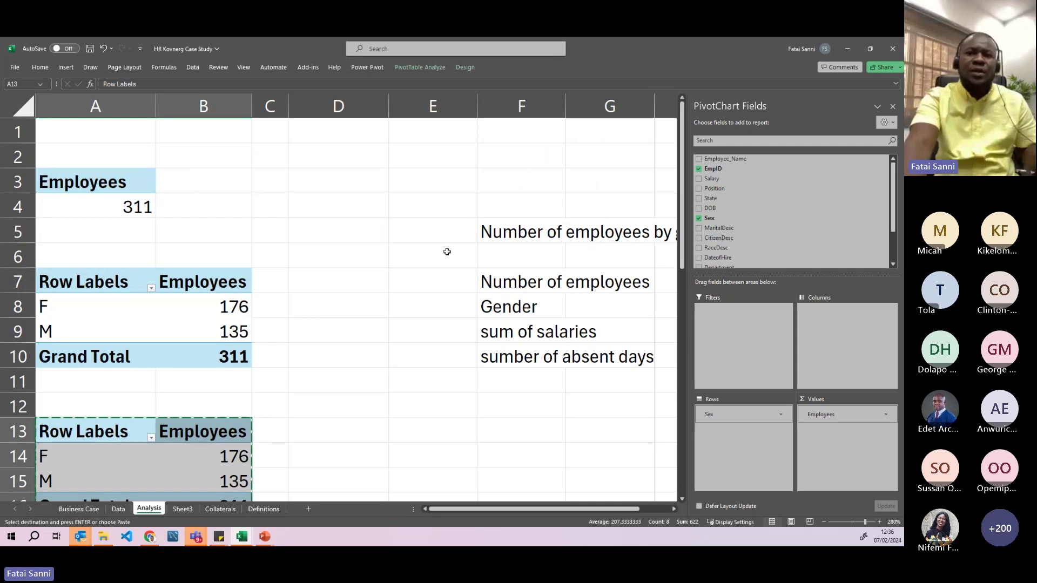
pyautogui.click(417, 406)
pyautogui.press('Return')
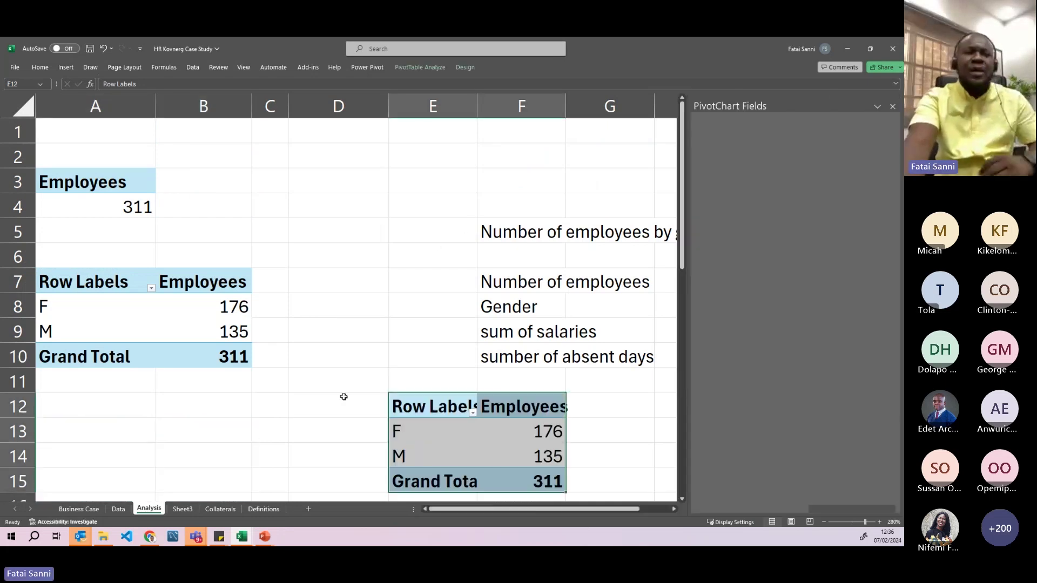
pyautogui.scroll(-1, 197, 319)
# - Add Employee_Name beside Sex in the rows, then remove it again
pyautogui.click(121, 234)
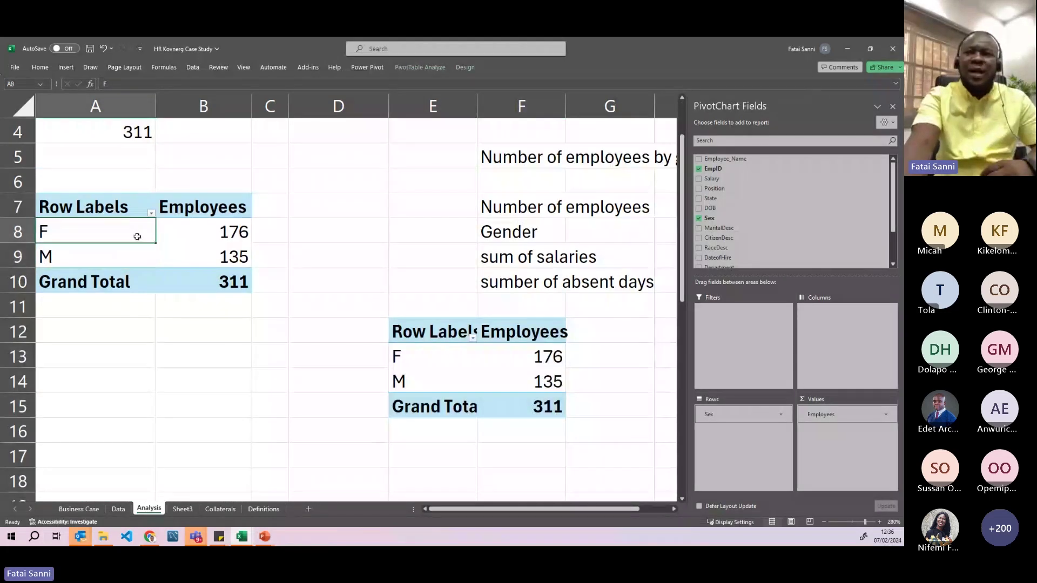
pyautogui.moveTo(724, 159); pyautogui.dragTo(749, 447)
pyautogui.scroll(-9, 320, 310)
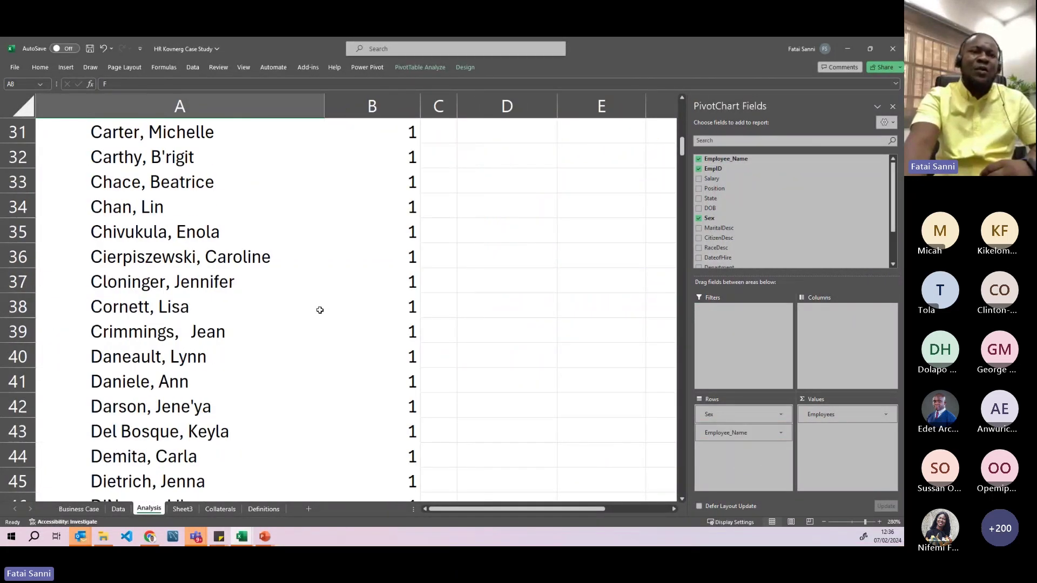
pyautogui.scroll(-20, 320, 310)
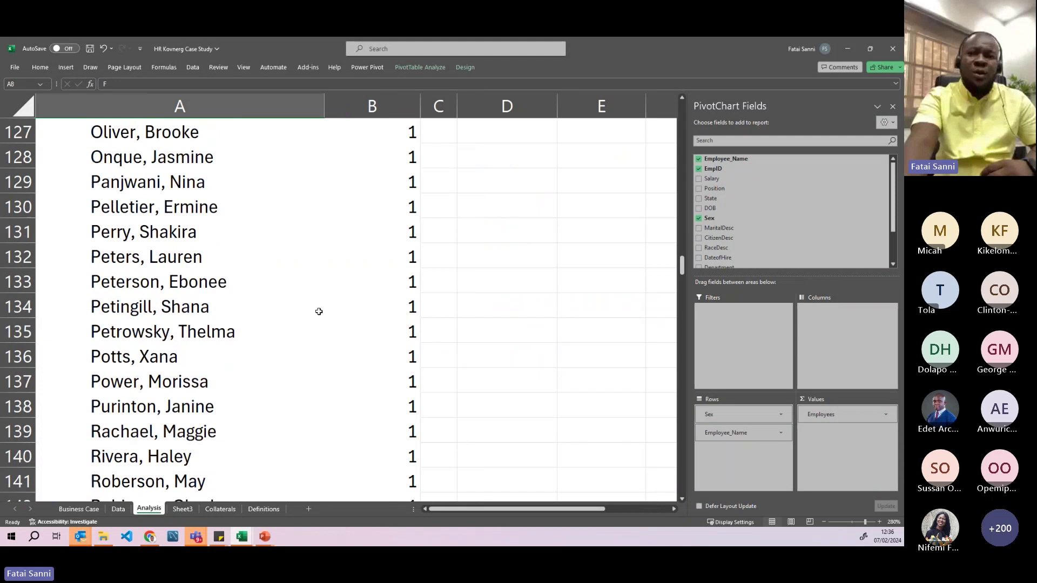
pyautogui.scroll(-9, 318, 311)
pyautogui.moveTo(726, 432); pyautogui.dragTo(584, 389)
# - Cut the pivot at E12:F15, paste it at A13, and select its Employees column
pyautogui.scroll(20, 479, 310)
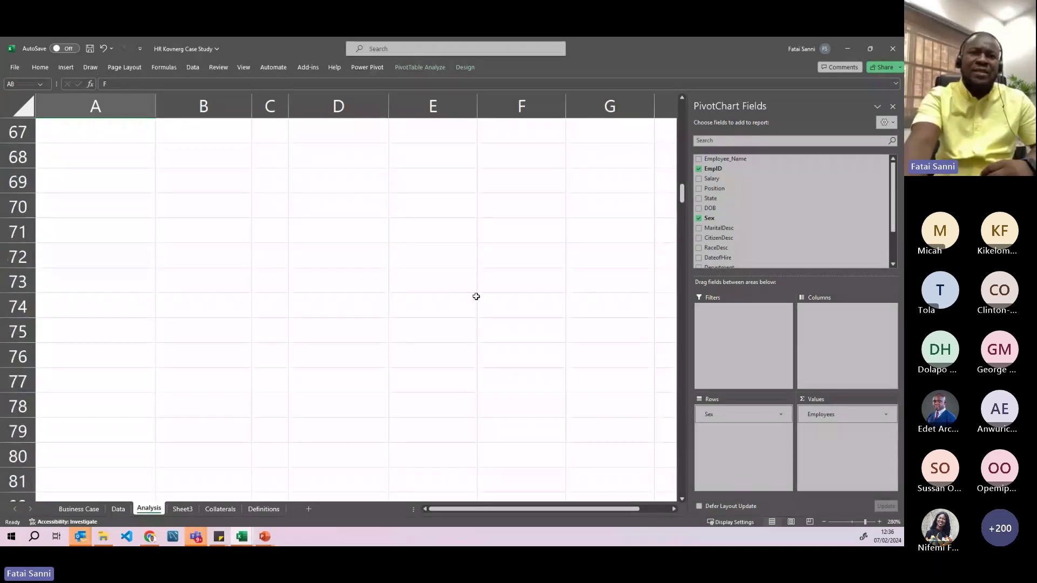
pyautogui.scroll(11, 476, 300)
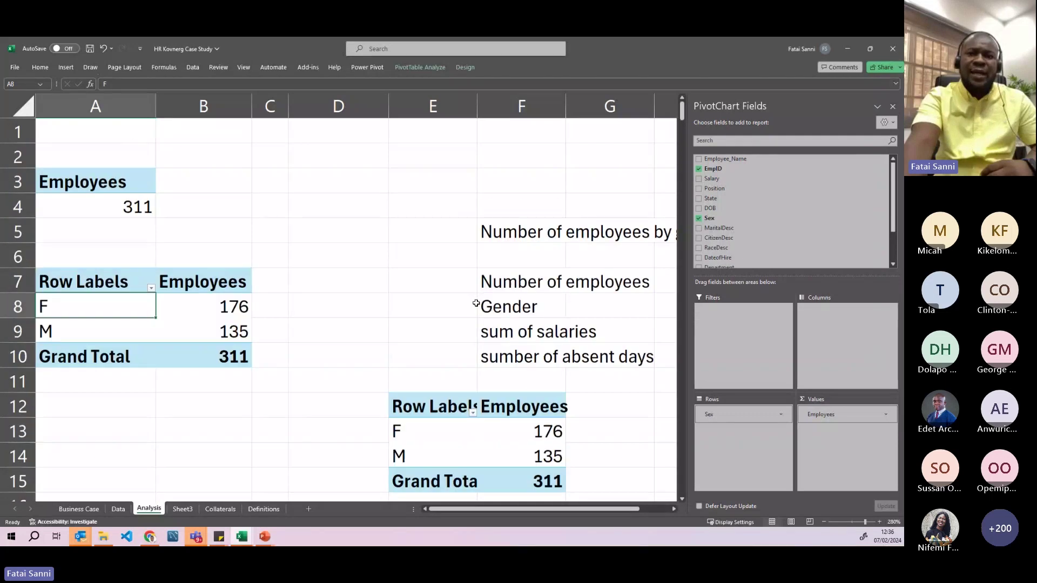
pyautogui.scroll(-1, 470, 300)
pyautogui.moveTo(437, 269); pyautogui.dragTo(525, 332)
pyautogui.hotkey('ctrl', 'x')
pyautogui.click(60, 278)
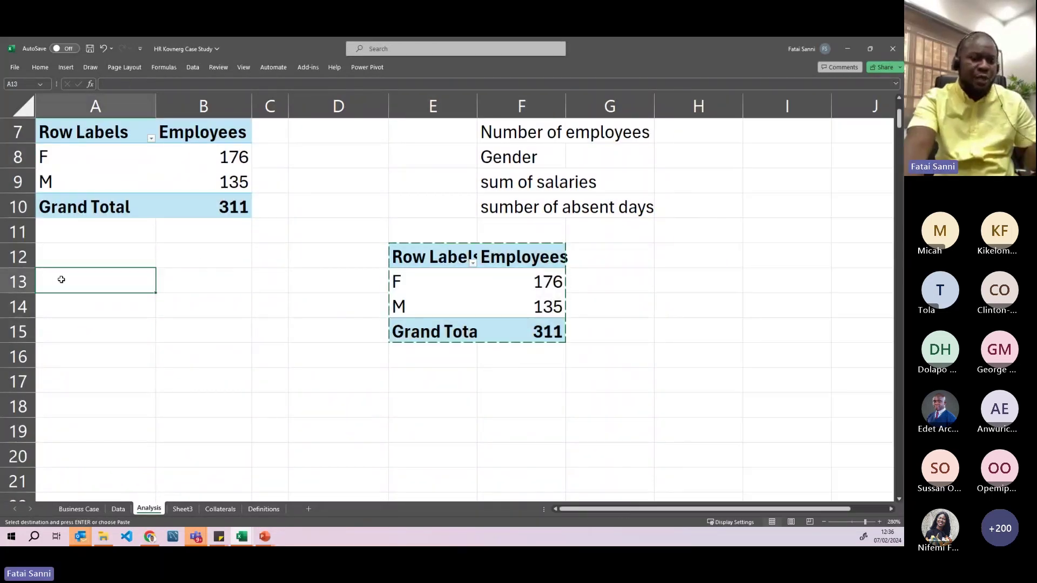
pyautogui.hotkey('ctrl', 'v')
pyautogui.click(116, 314)
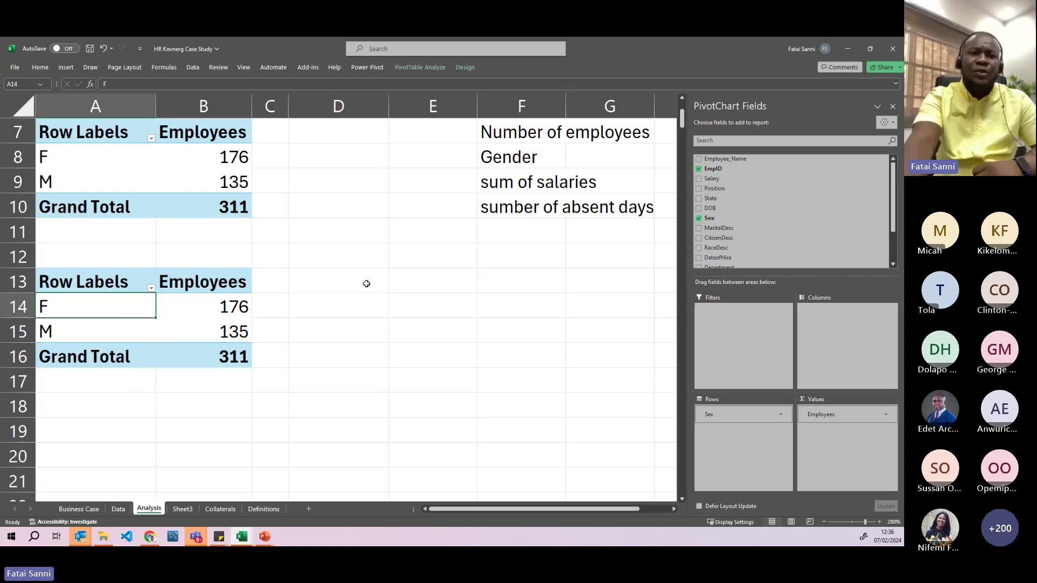
pyautogui.moveTo(214, 284); pyautogui.dragTo(215, 352)
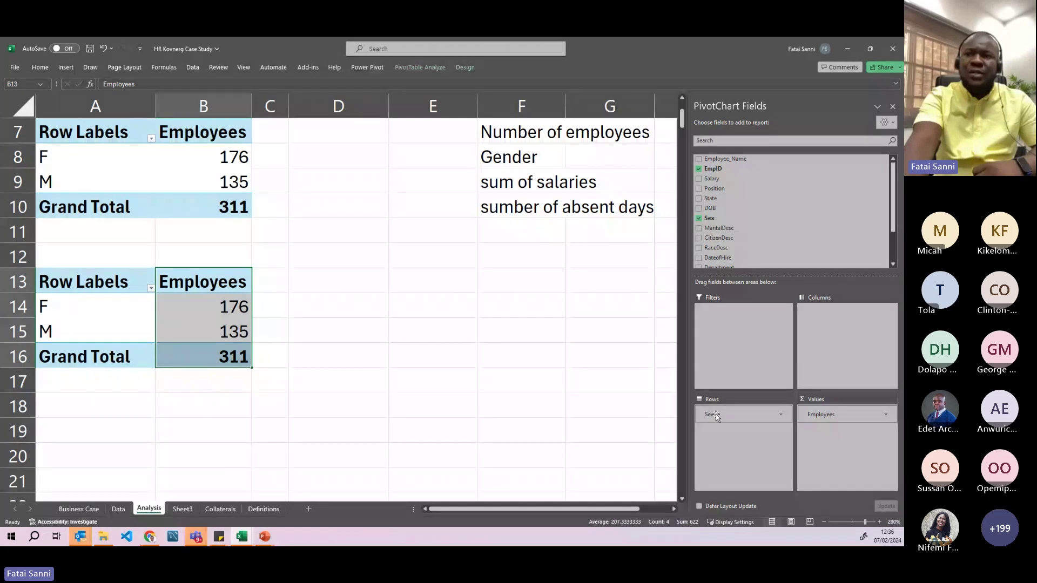
# - Swap Sex for CitizenDesc in the lower pivot: Eligible NonCitizen 12, Non-Citizen 4, US Citizen 295
pyautogui.click(699, 218)
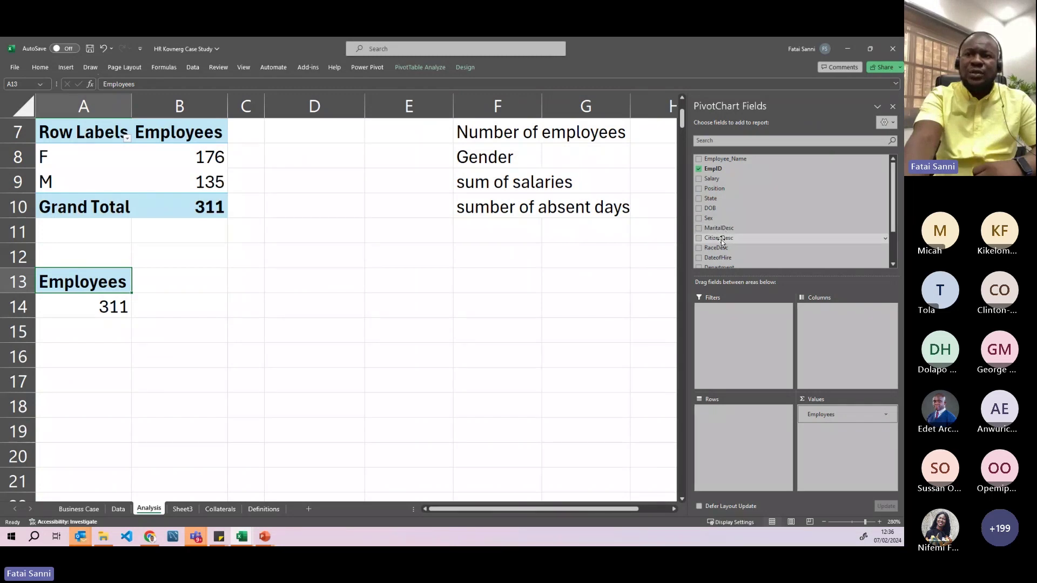
pyautogui.moveTo(718, 241); pyautogui.dragTo(737, 428)
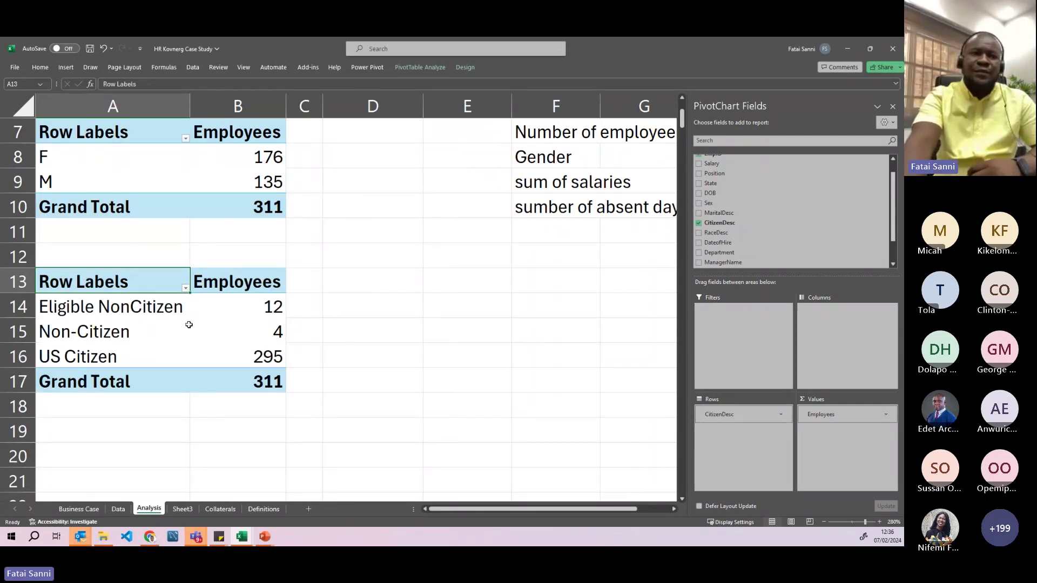
pyautogui.click(121, 307)
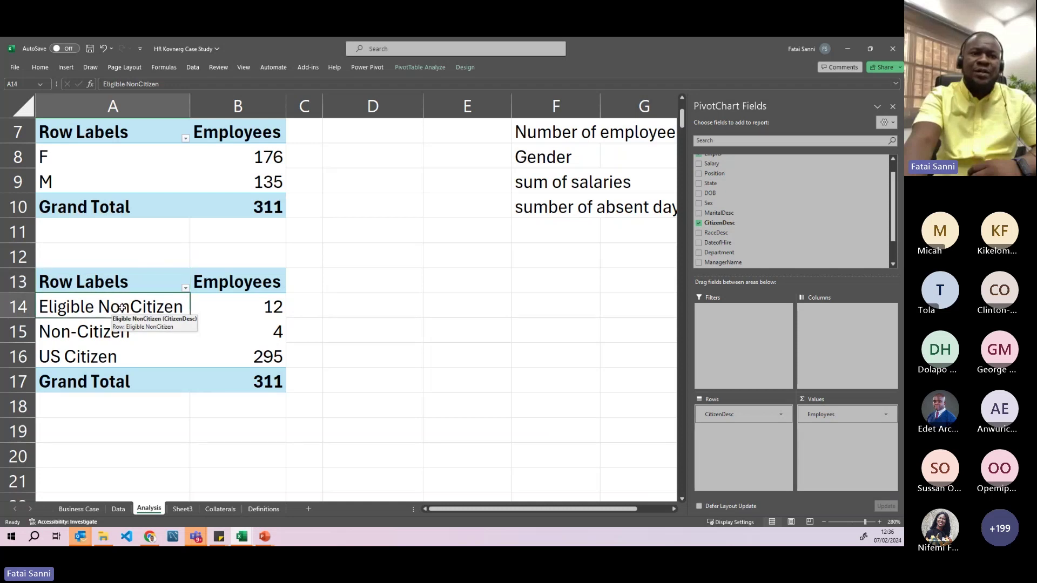
pyautogui.click(238, 308)
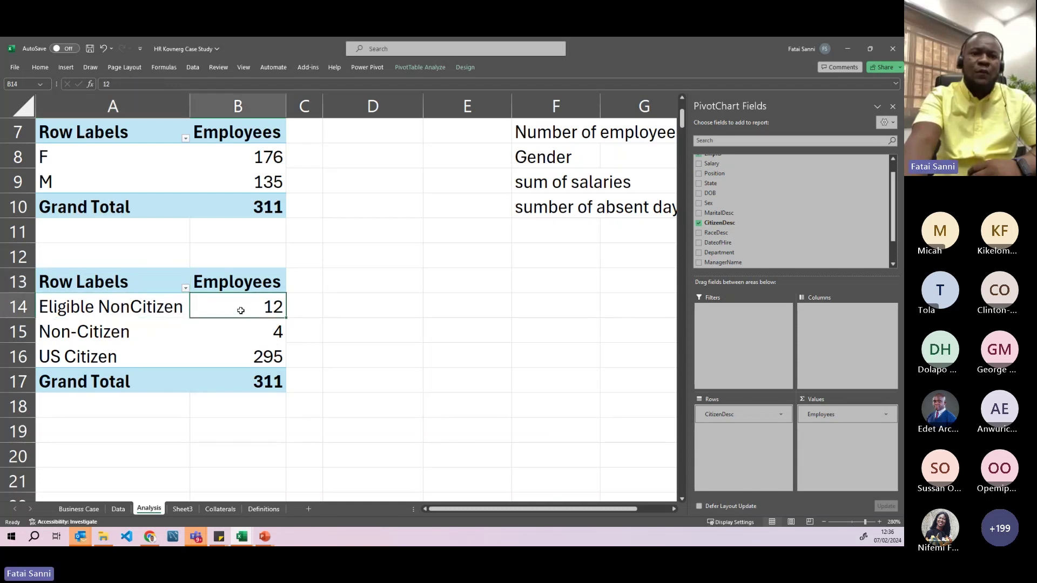
pyautogui.click(101, 333)
pyautogui.click(259, 332)
pyautogui.click(130, 357)
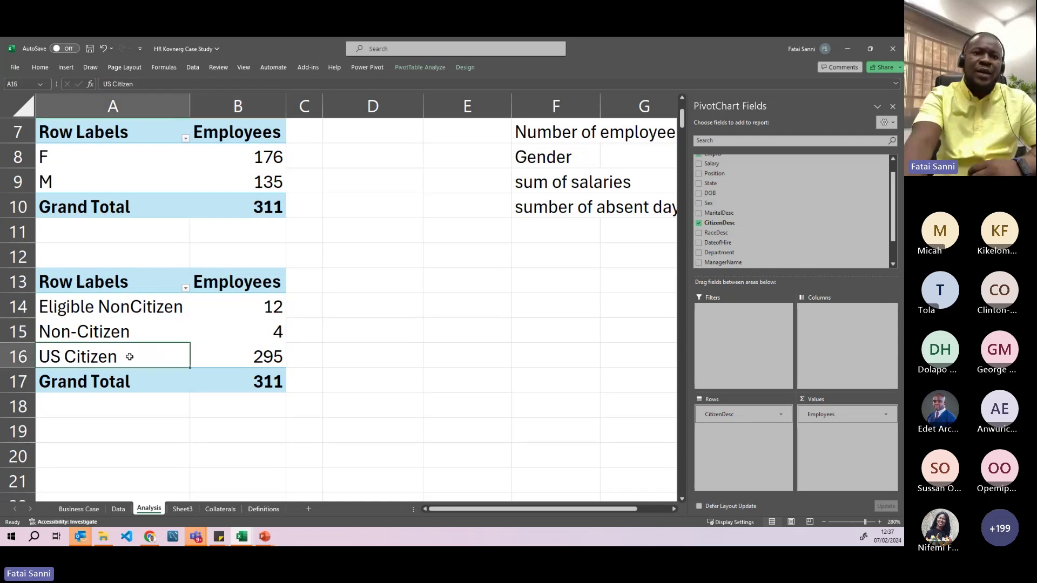
pyautogui.click(255, 357)
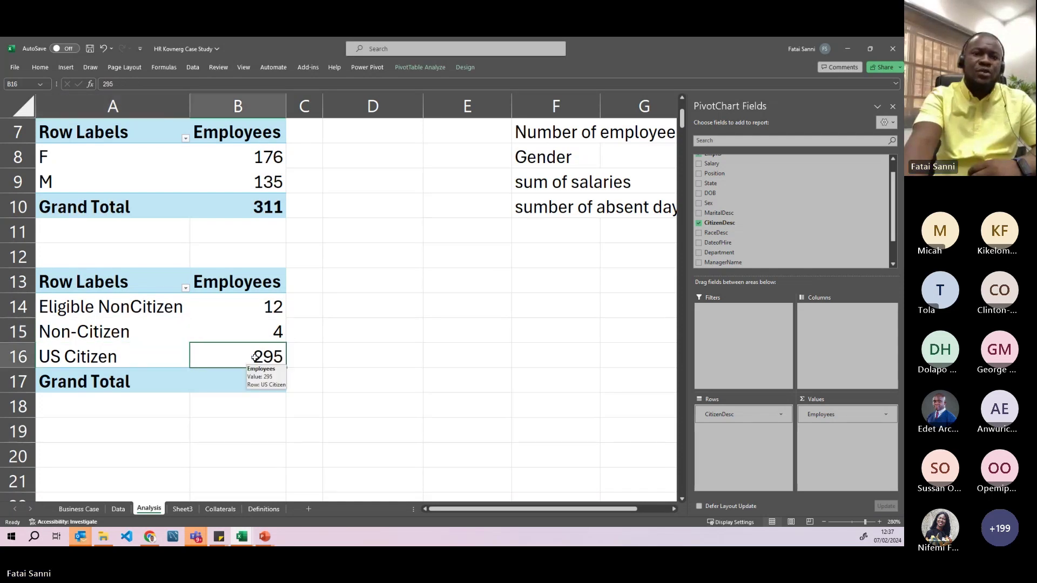
pyautogui.click(87, 283)
# - Rename the citizenship pivot's row header to 'Visa Status'
pyautogui.write('V')
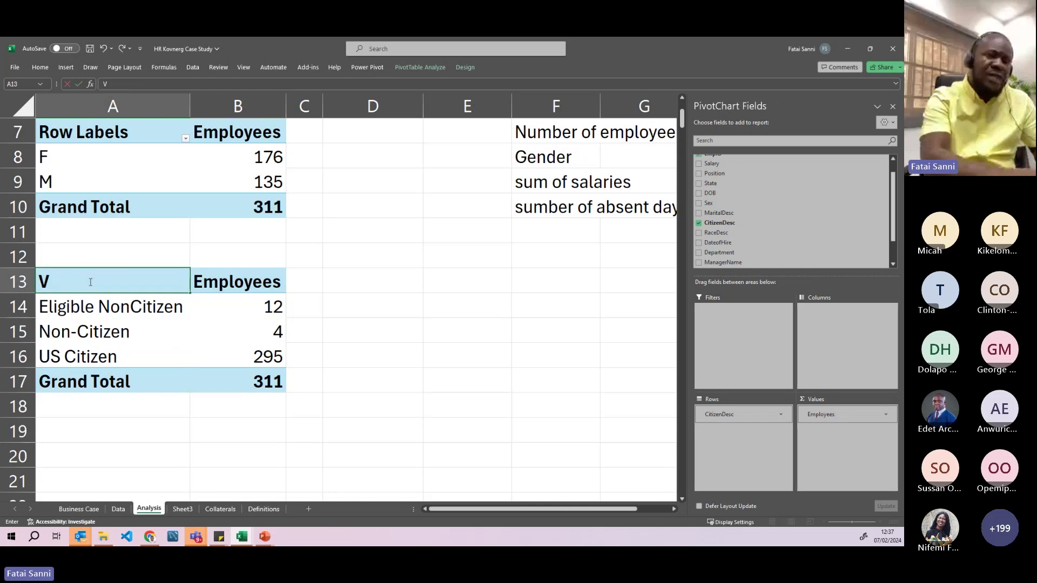
pyautogui.write('isa St')
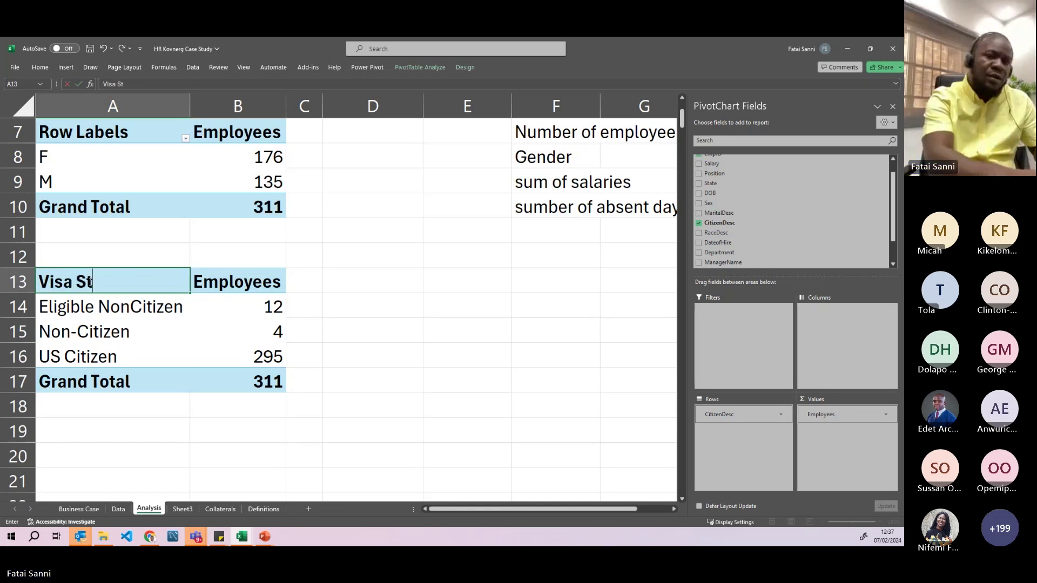
pyautogui.write('atus')
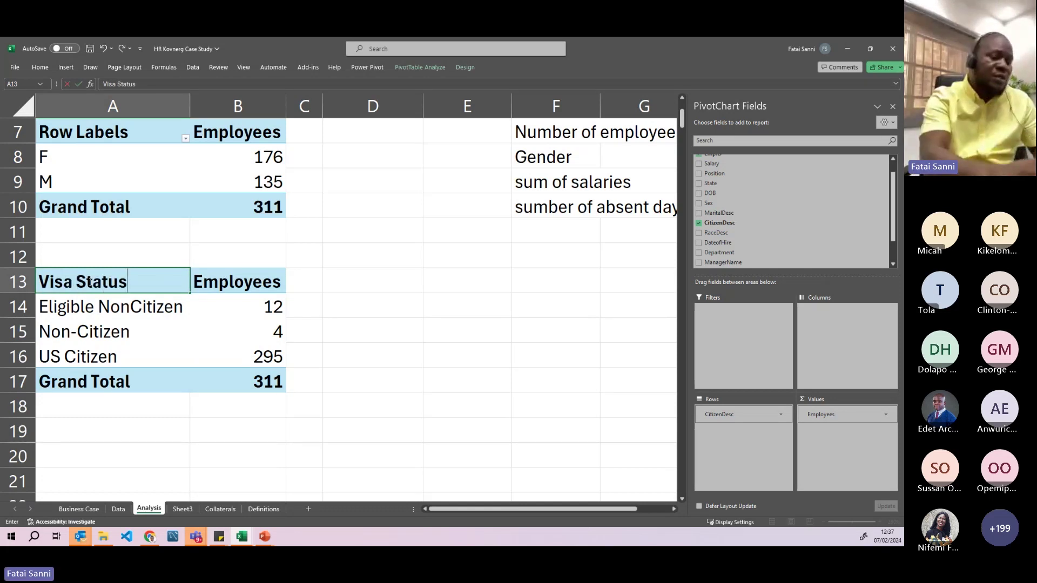
pyautogui.press('Return')
pyautogui.click(387, 308)
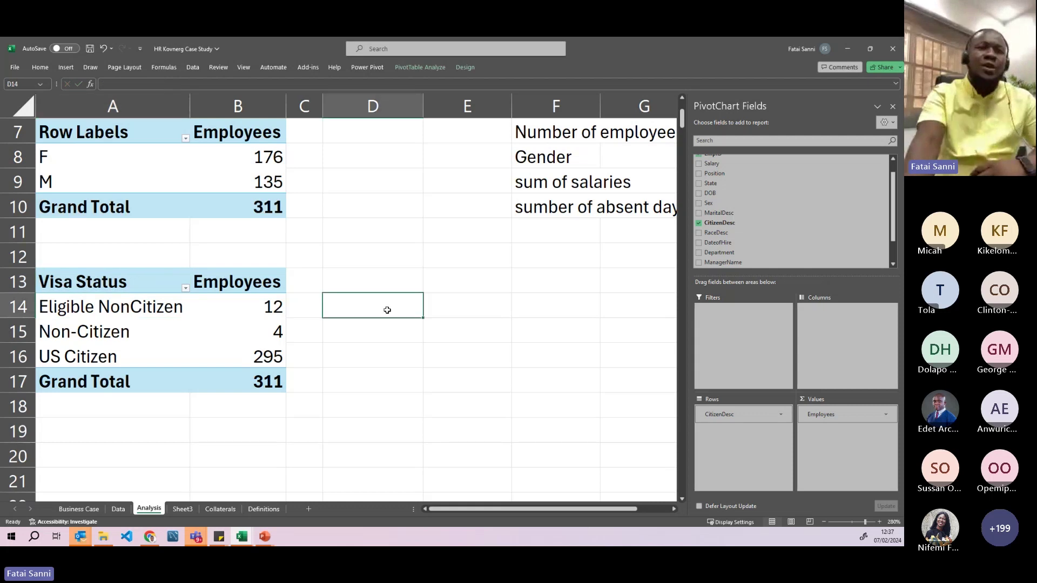
pyautogui.click(94, 281)
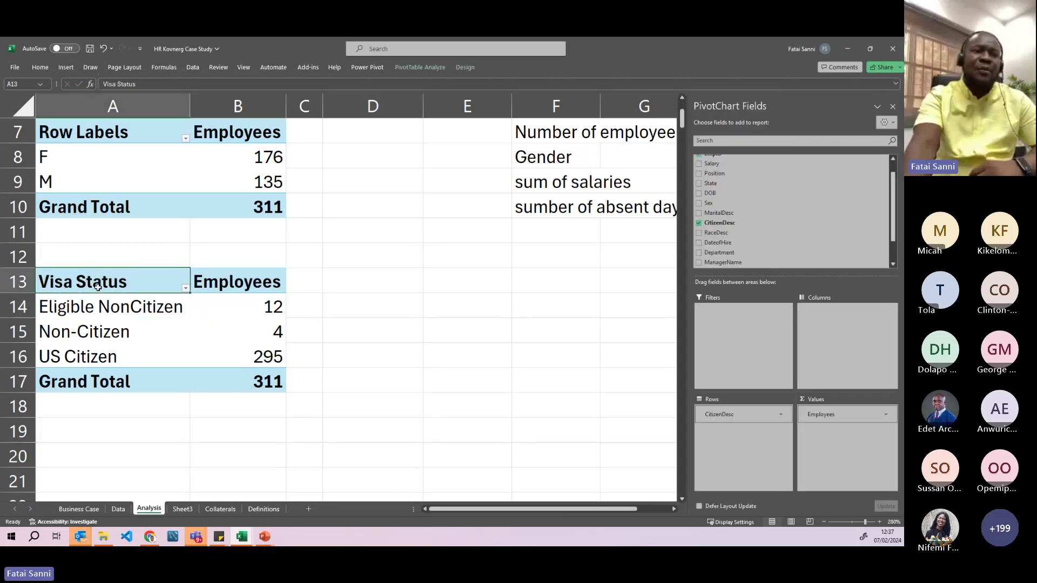
# - Select the Eligible NonCitizen and Non-Citizen counts to confirm they sum to 16
pyautogui.click(242, 354)
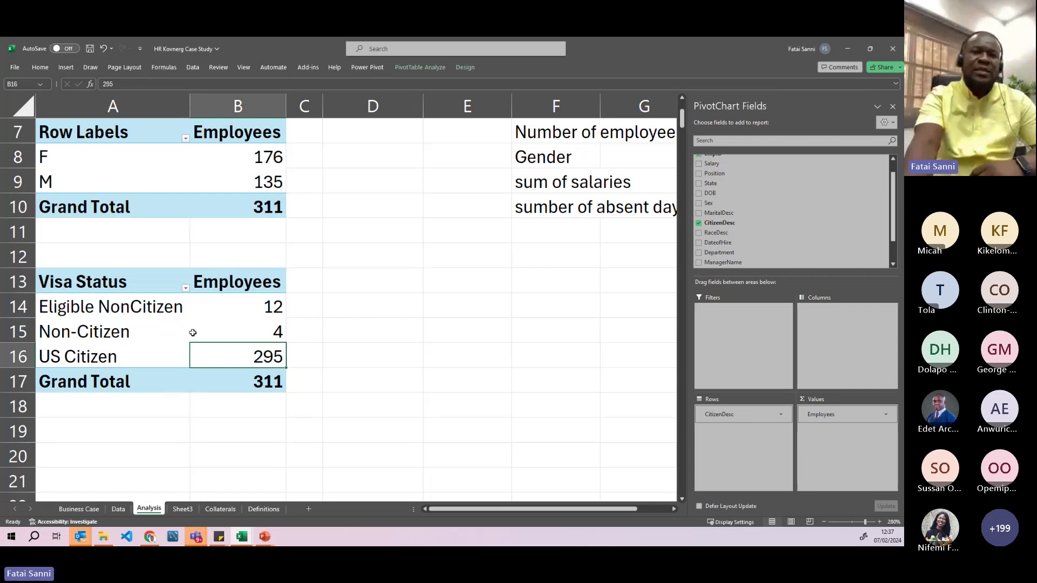
pyautogui.click(224, 330)
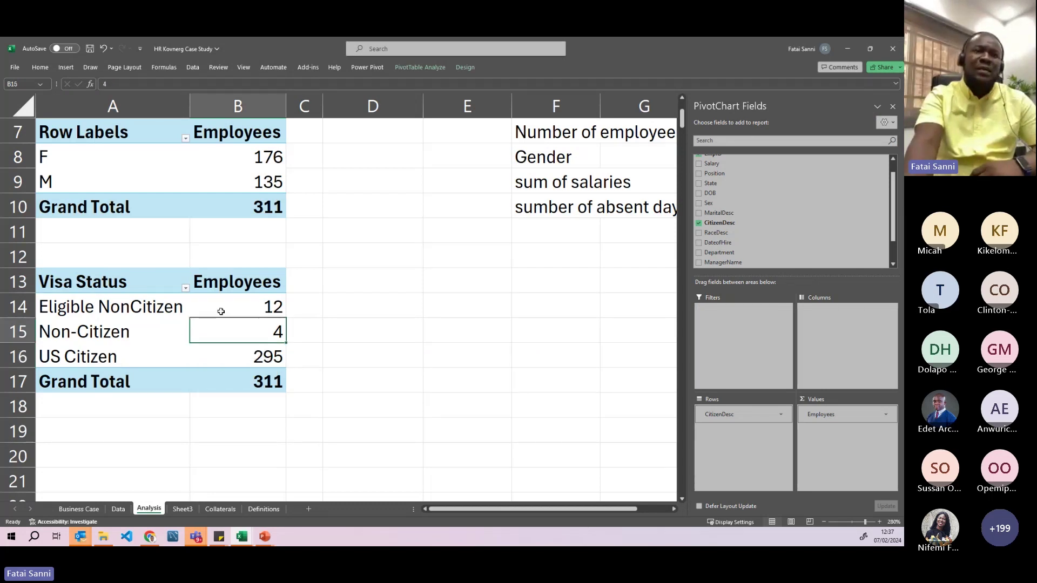
pyautogui.click(221, 311)
pyautogui.moveTo(116, 312); pyautogui.dragTo(216, 305)
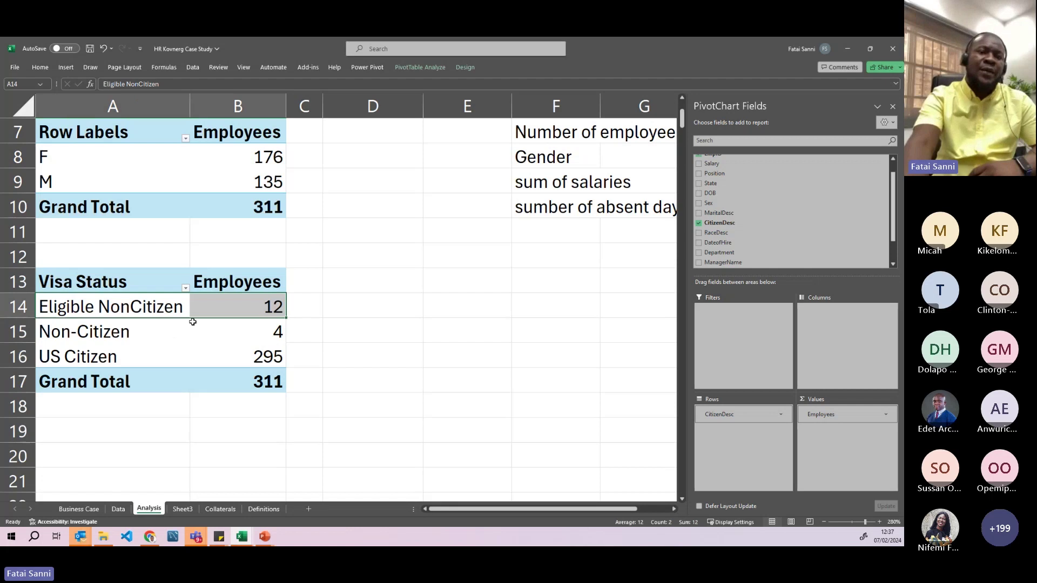
pyautogui.click(245, 307)
pyautogui.moveTo(244, 308); pyautogui.dragTo(244, 330)
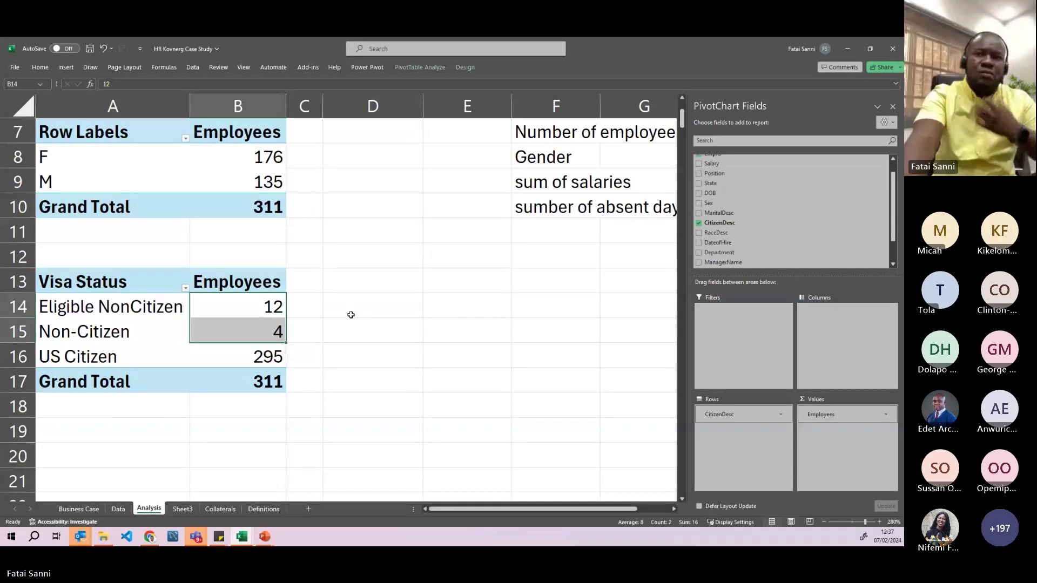
pyautogui.scroll(-1, 351, 315)
pyautogui.scroll(2, 352, 318)
pyautogui.scroll(-2, 353, 318)
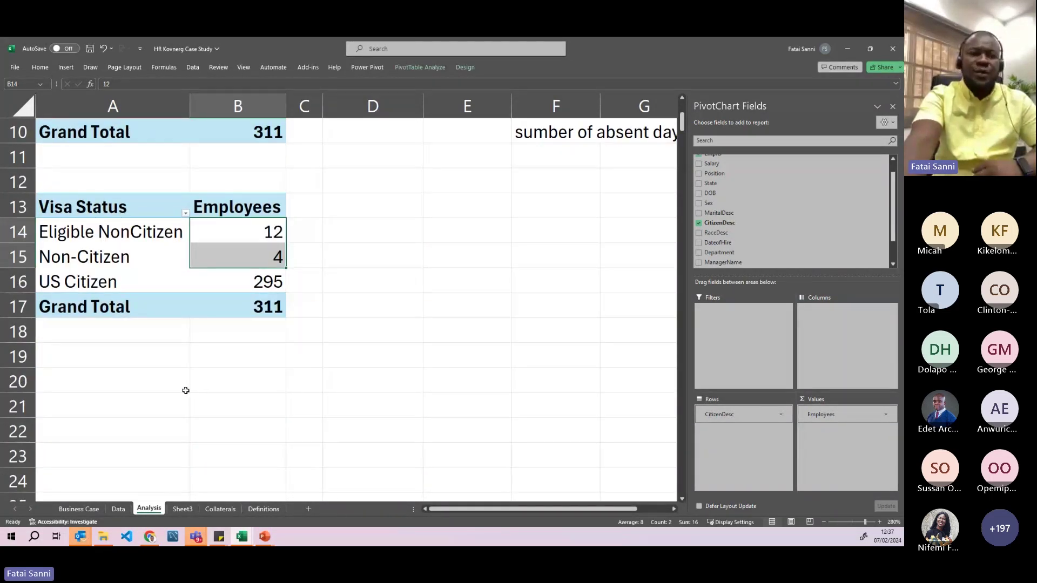
pyautogui.click(85, 509)
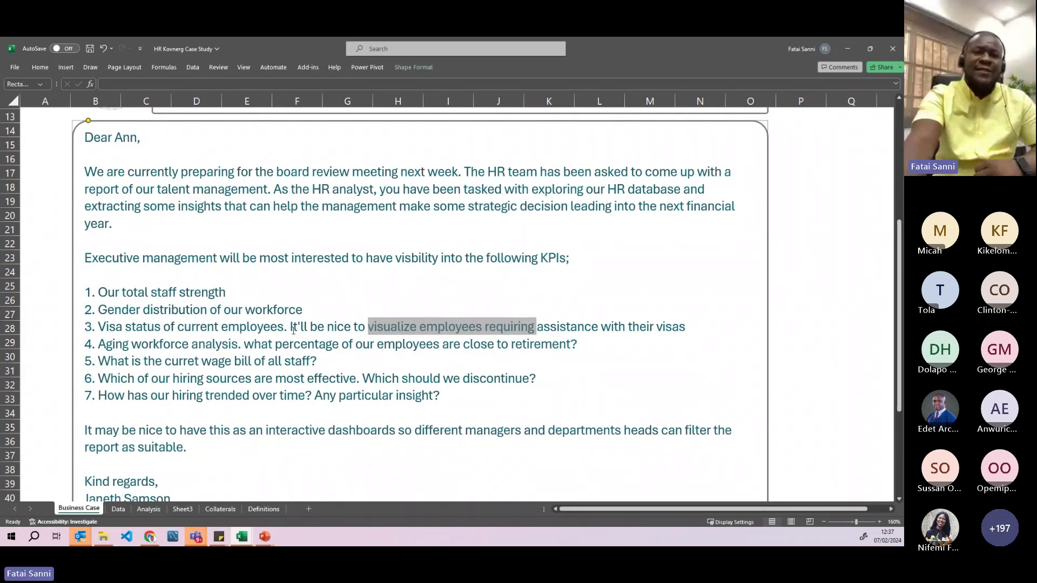
pyautogui.moveTo(99, 346); pyautogui.dragTo(234, 348)
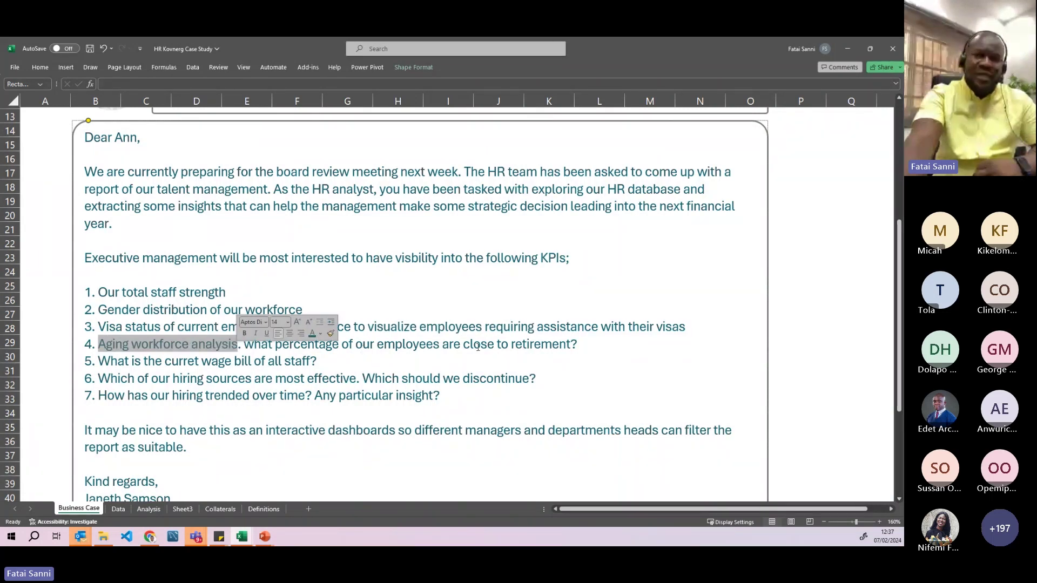
pyautogui.click(118, 509)
pyautogui.click(149, 509)
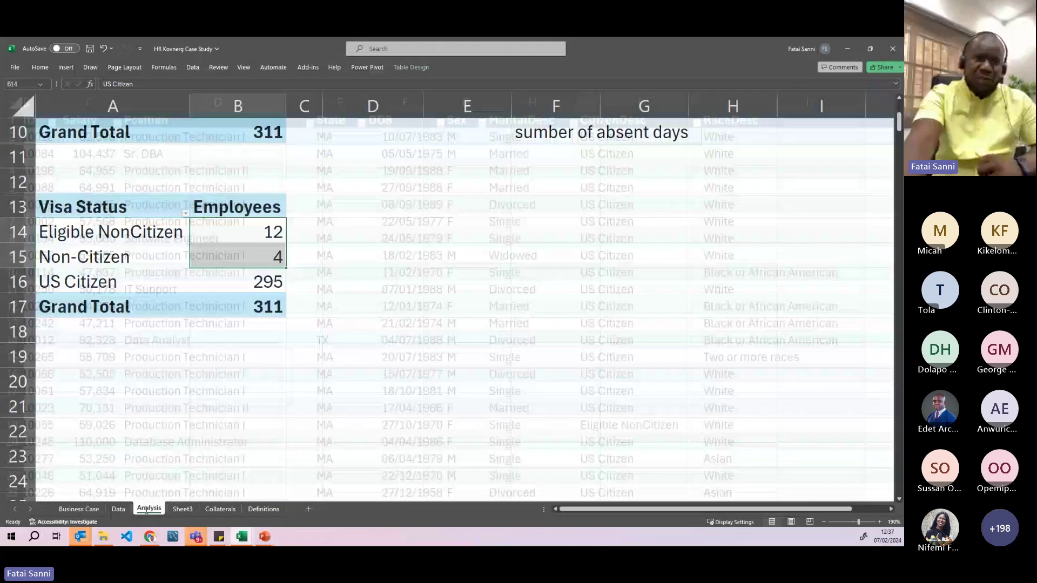
# - Copy the Visa Status pivot to cell A20, keeping its original formatting
pyautogui.click(116, 364)
pyautogui.moveTo(70, 212); pyautogui.dragTo(256, 300)
pyautogui.hotkey('ctrl', 'c')
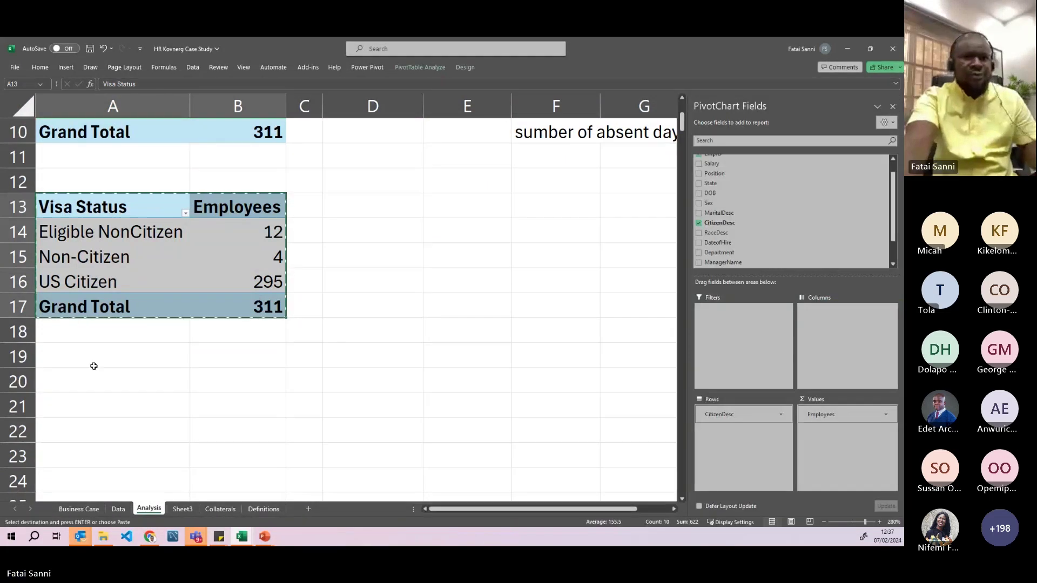
pyautogui.click(73, 381)
pyautogui.hotkey('ctrl', 'v')
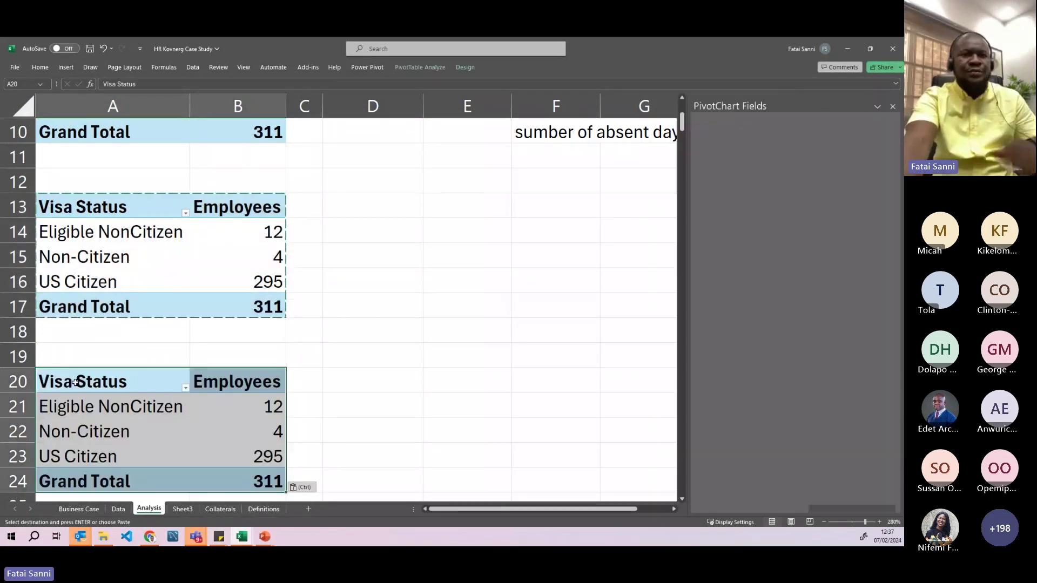
pyautogui.scroll(-1, 104, 420)
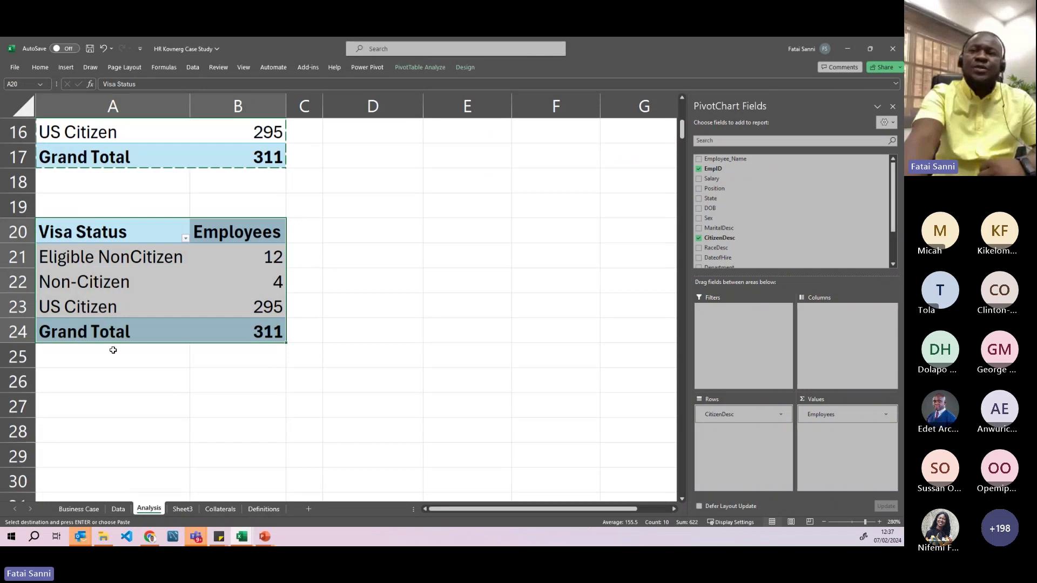
pyautogui.hotkey('ctrl', 'v')
# - Replace CitizenDesc with Age in the copied pivot to count employees per age
pyautogui.click(699, 238)
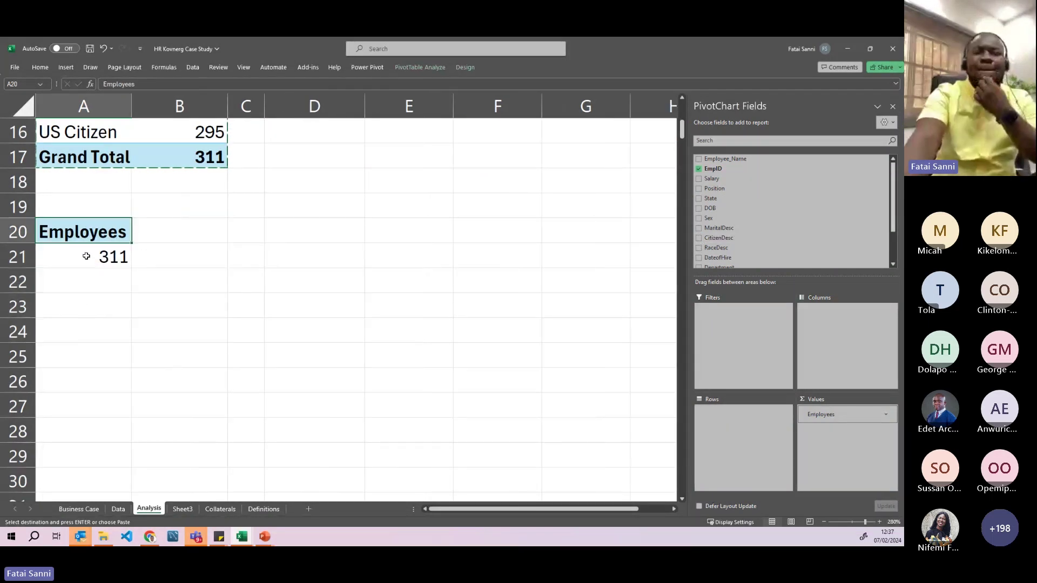
pyautogui.click(86, 257)
pyautogui.scroll(-3, 712, 243)
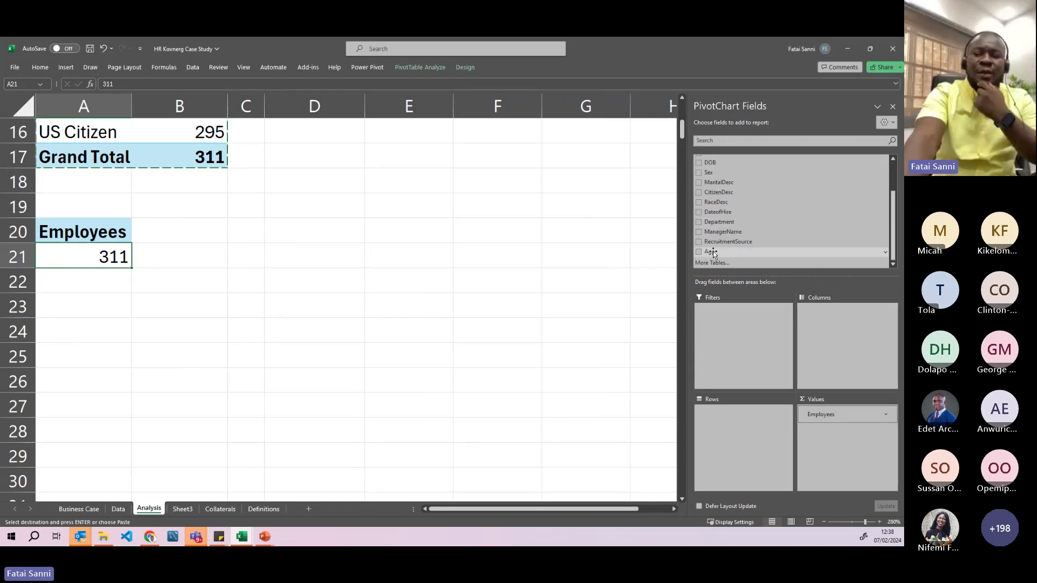
pyautogui.moveTo(713, 251); pyautogui.dragTo(727, 429)
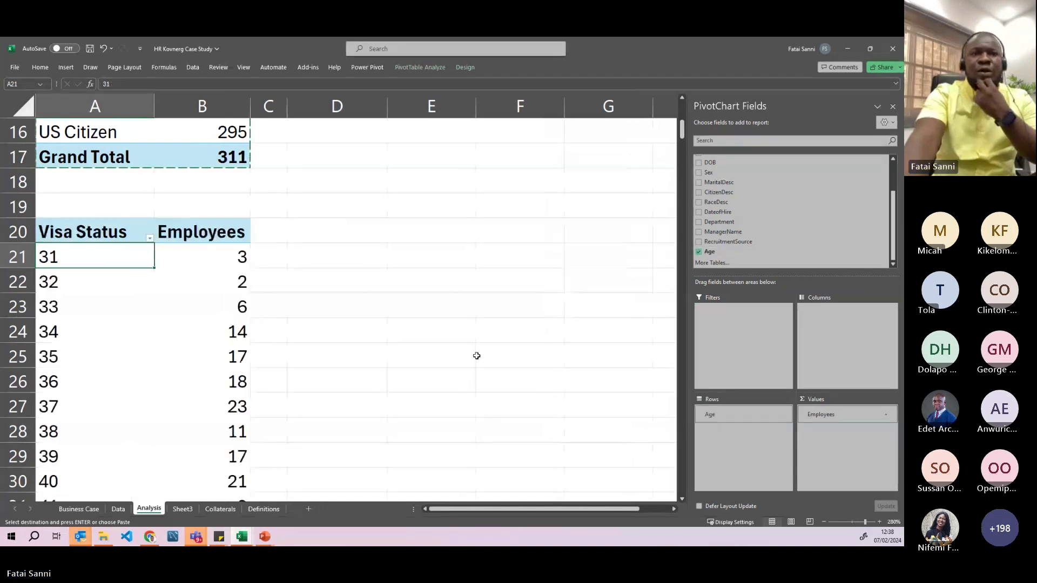
pyautogui.scroll(-1, 162, 294)
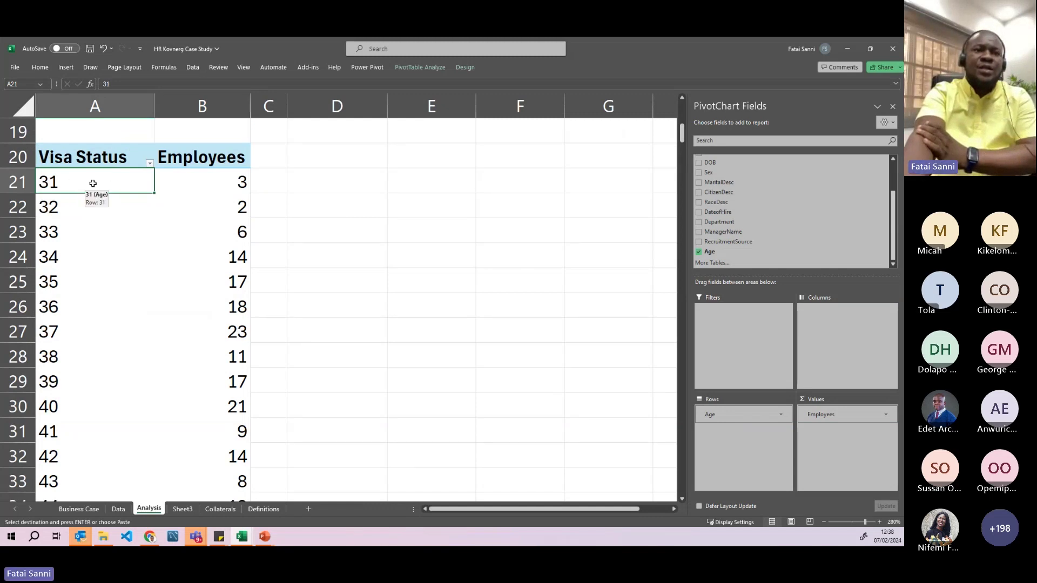
pyautogui.click(203, 179)
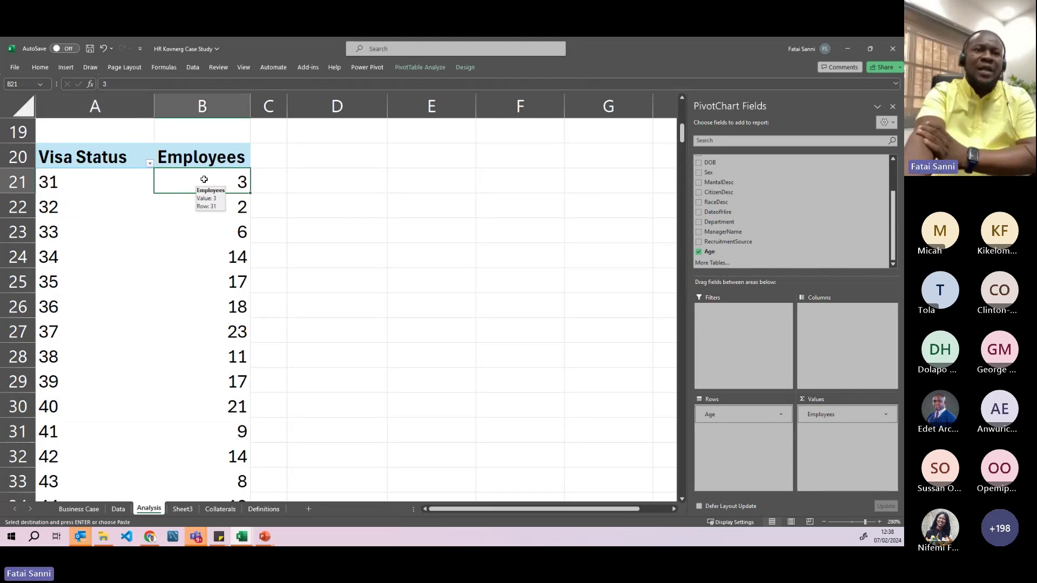
pyautogui.click(197, 210)
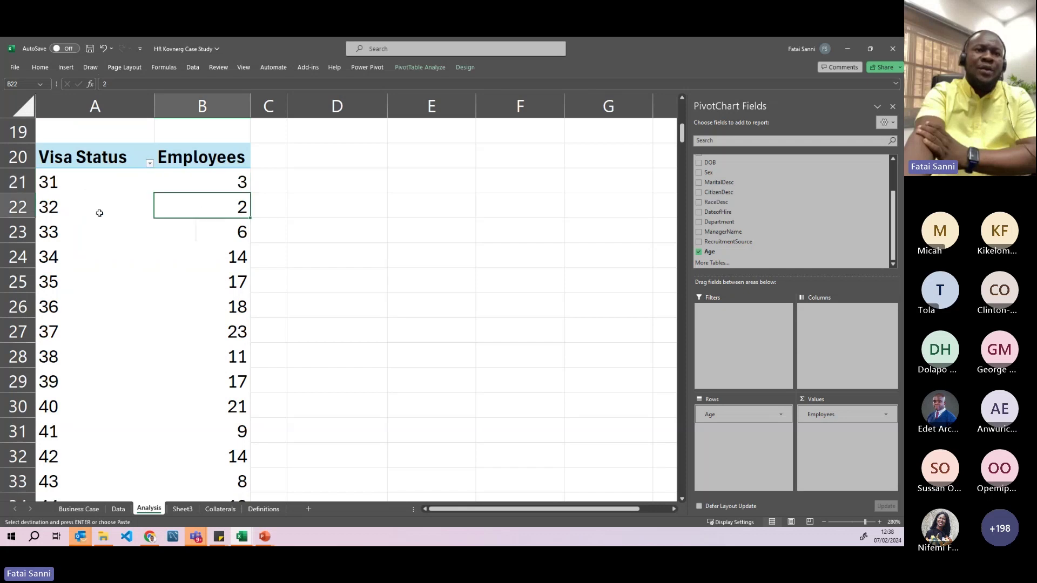
pyautogui.click(86, 207)
pyautogui.click(218, 232)
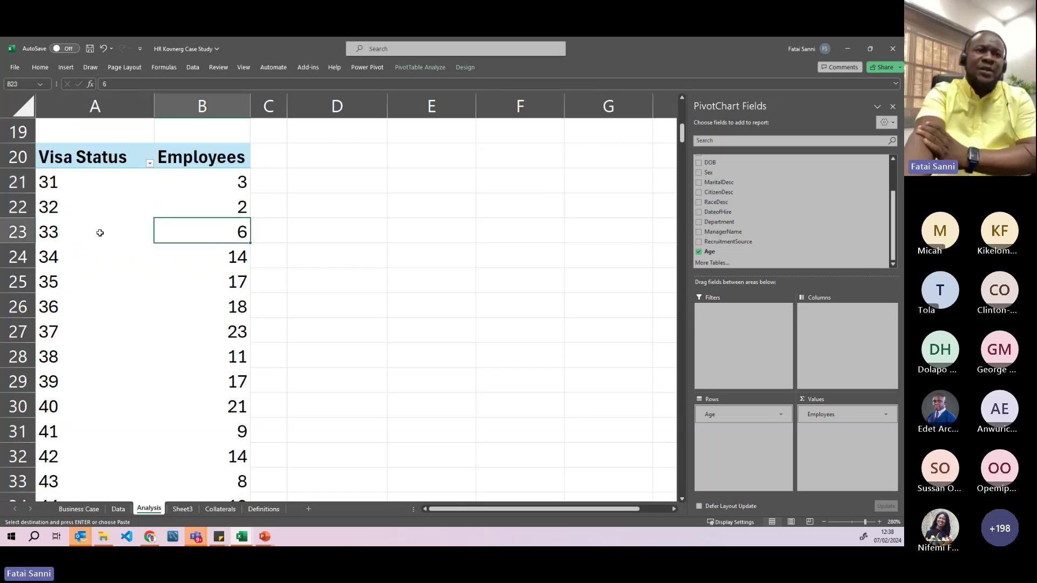
pyautogui.click(99, 231)
pyautogui.hotkey('shift', 'Right')
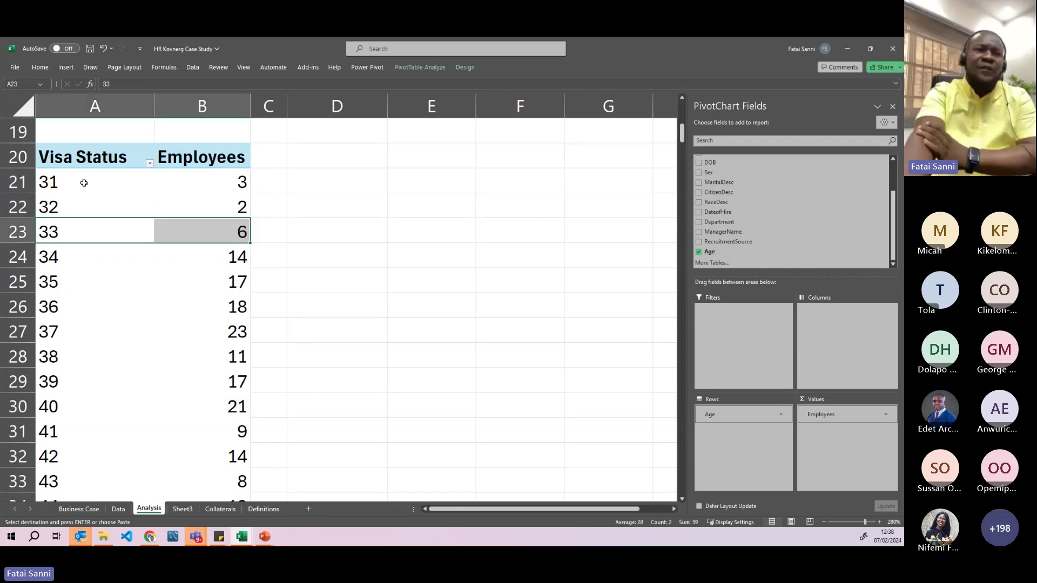
pyautogui.click(84, 182)
pyautogui.scroll(-8, 88, 215)
pyautogui.scroll(-5, 90, 218)
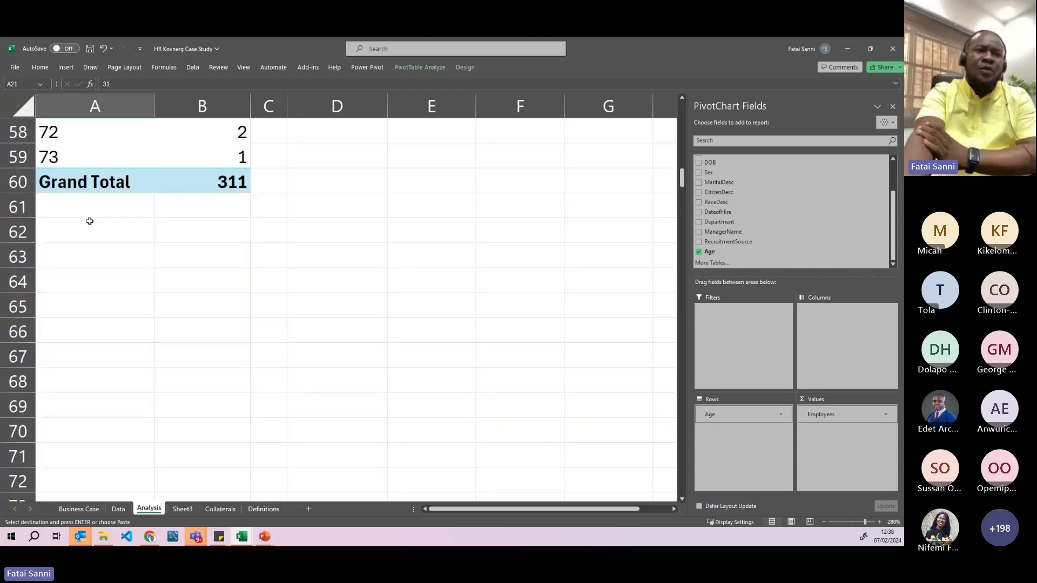
pyautogui.scroll(2, 88, 220)
pyautogui.click(71, 306)
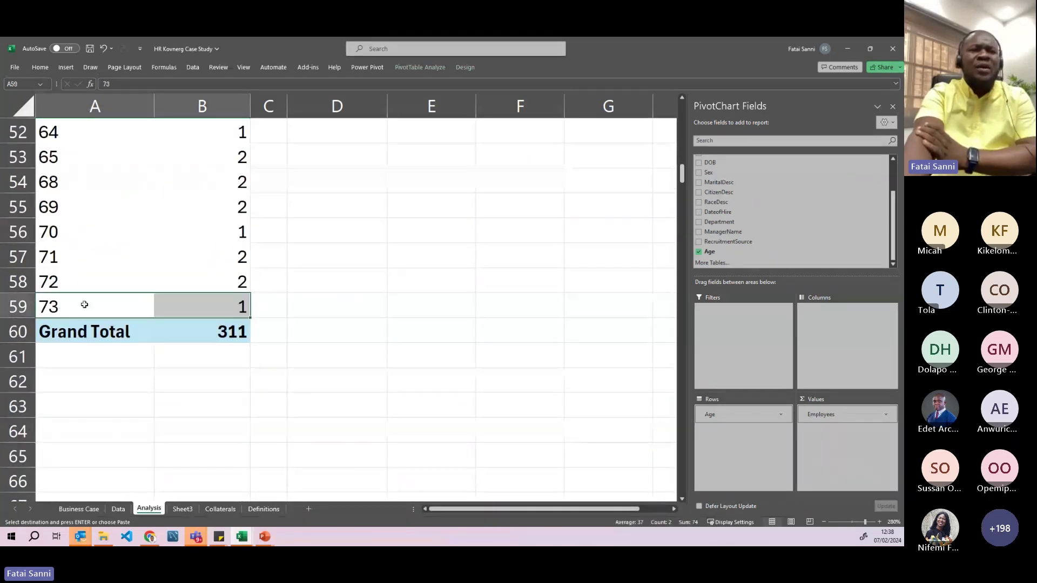
pyautogui.click(90, 306)
pyautogui.scroll(11, 127, 261)
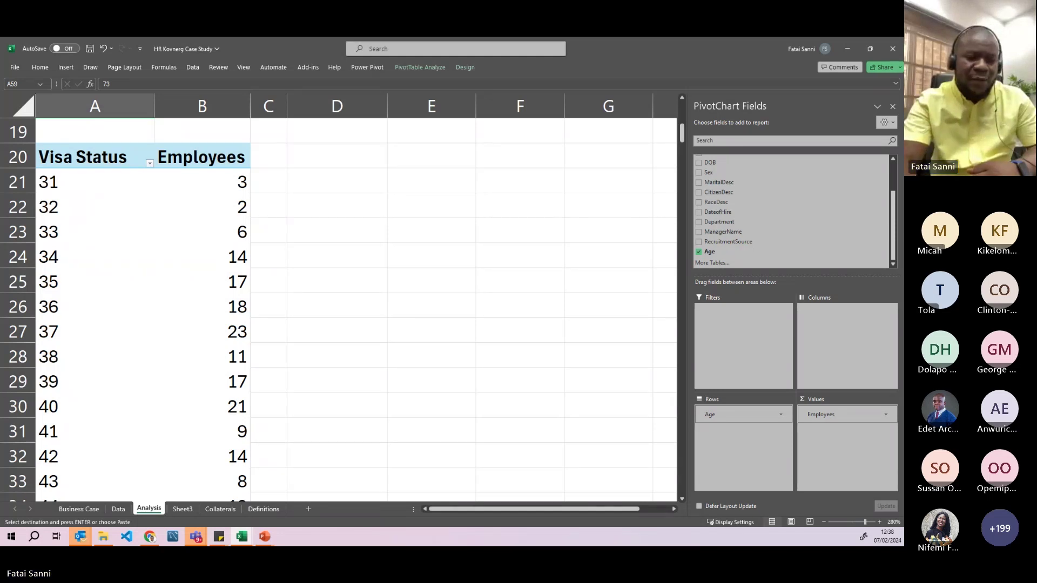
pyautogui.click(112, 182)
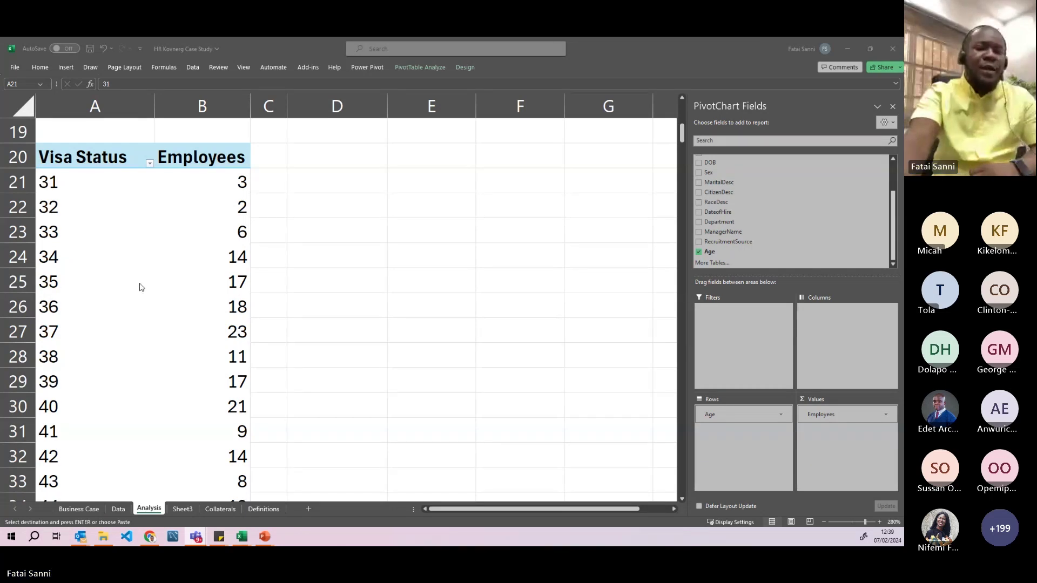
pyautogui.click(106, 184)
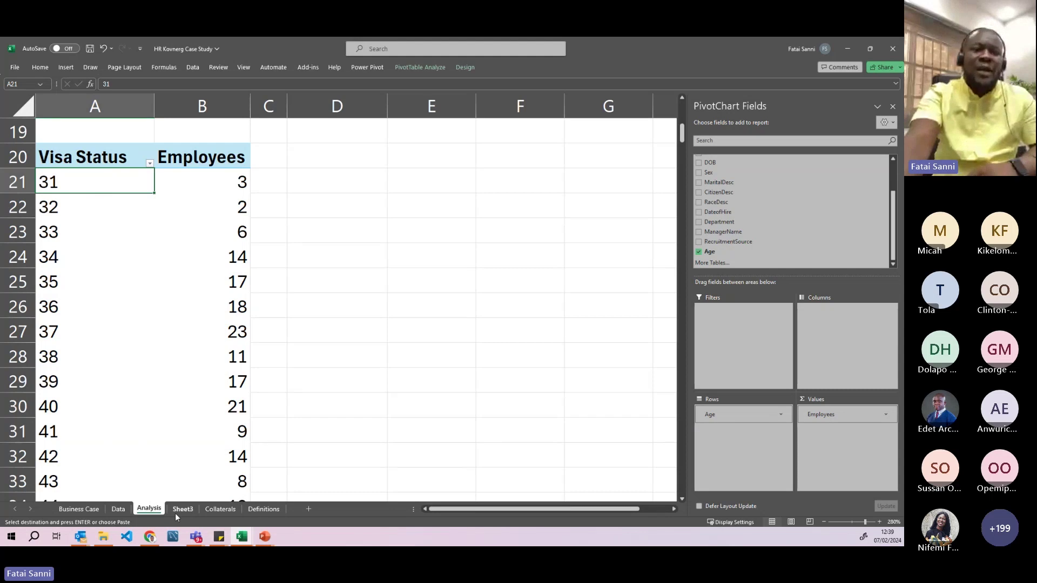
pyautogui.click(114, 508)
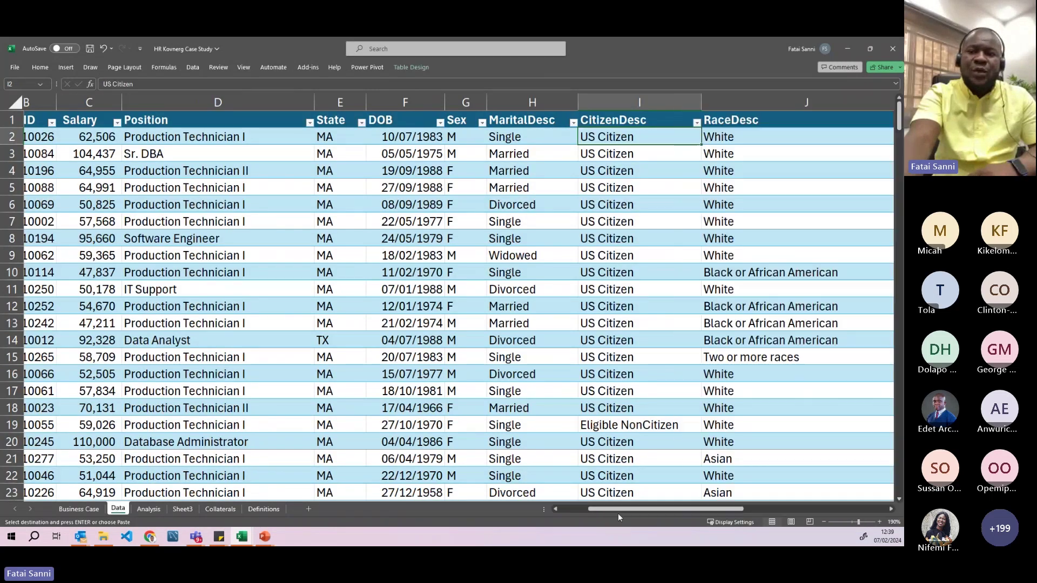
pyautogui.moveTo(618, 509); pyautogui.dragTo(761, 509)
pyautogui.click(727, 138)
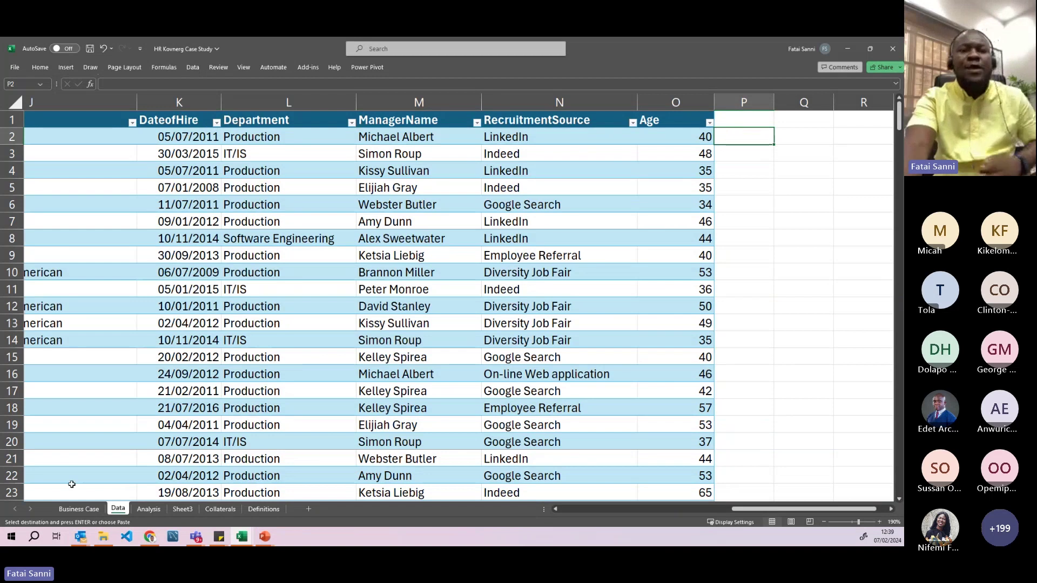
pyautogui.click(149, 510)
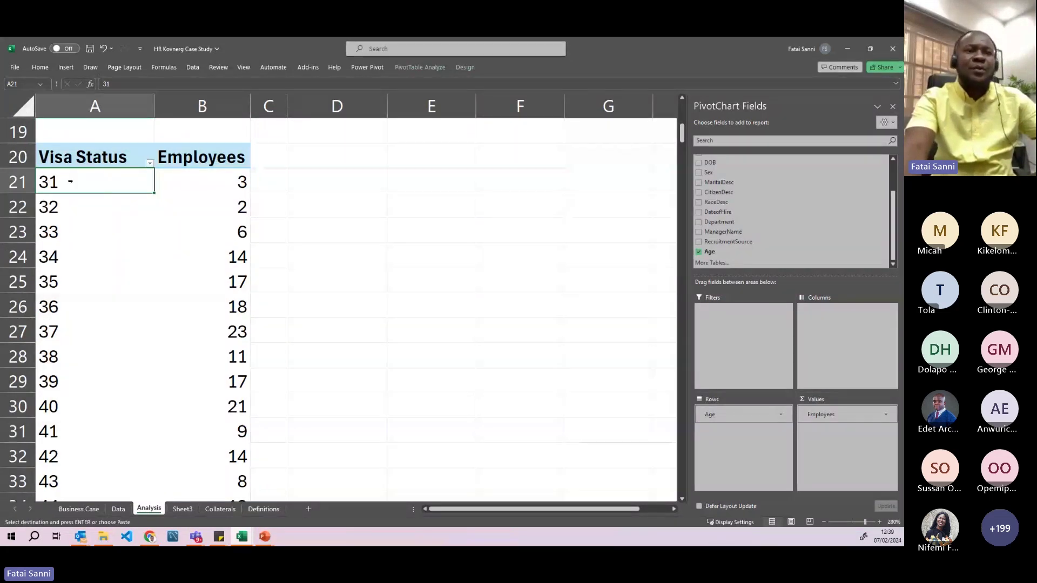
# - Group the ages 31 through 40 in the age pivot into Group1
pyautogui.moveTo(89, 187); pyautogui.dragTo(80, 397)
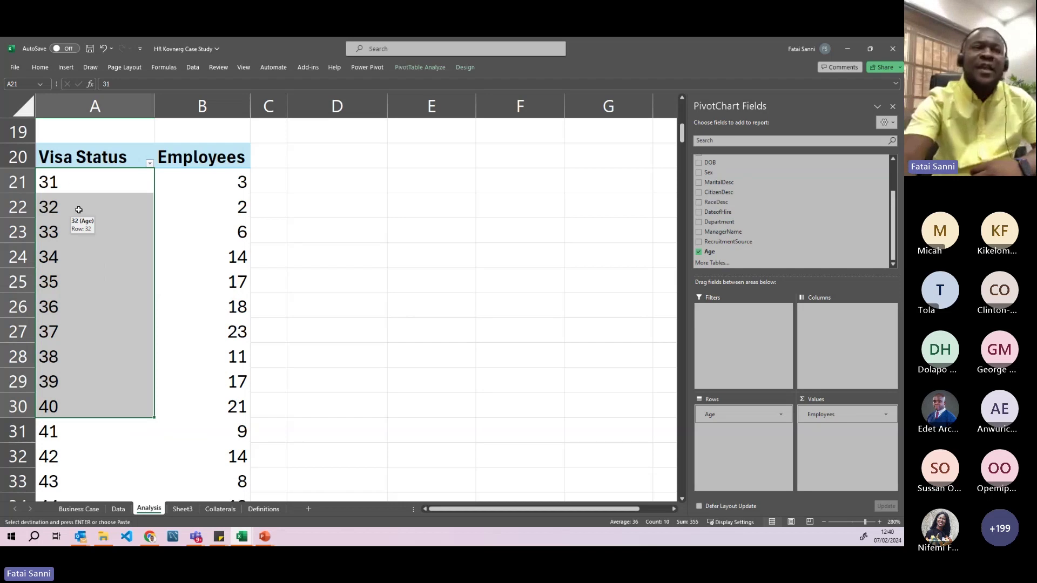
pyautogui.rightClick(93, 260)
pyautogui.moveTo(131, 328)
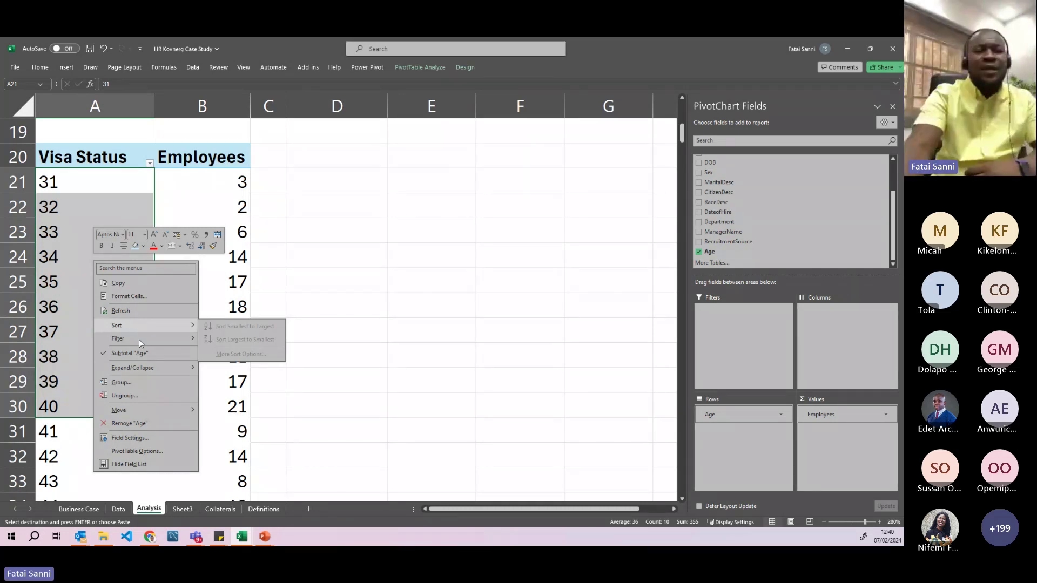
pyautogui.click(138, 385)
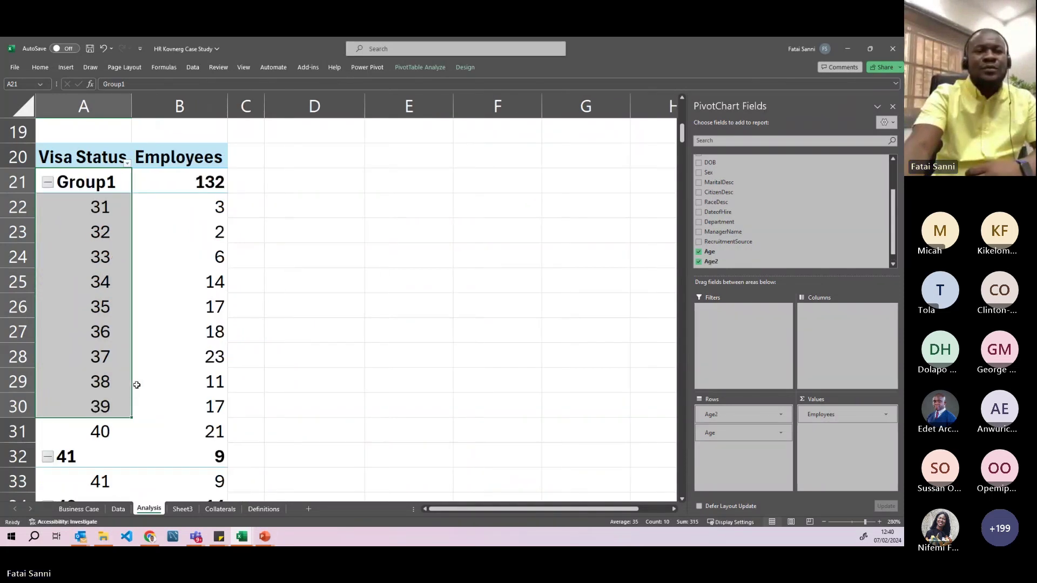
pyautogui.click(49, 184)
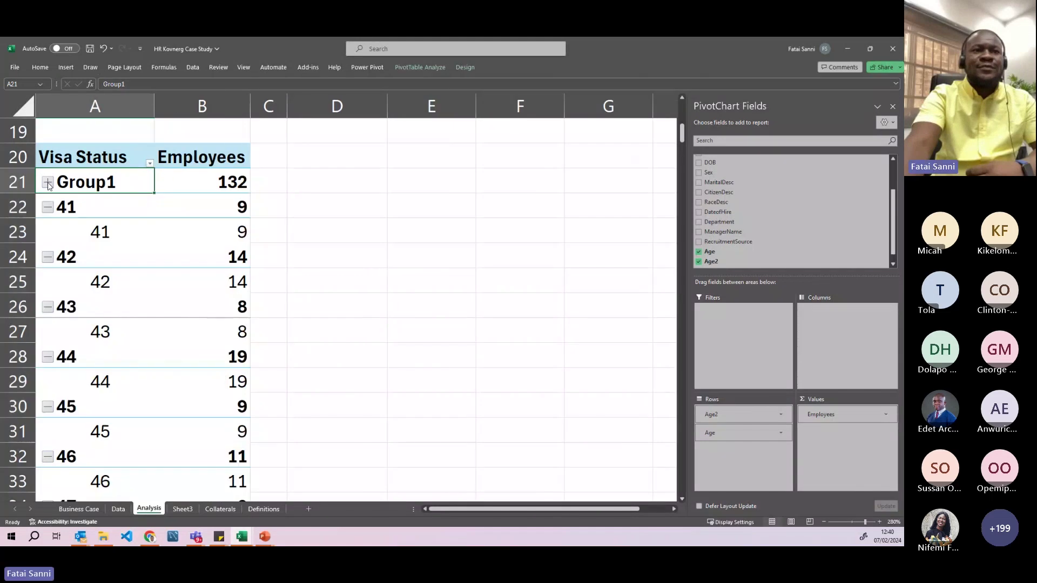
pyautogui.click(48, 184)
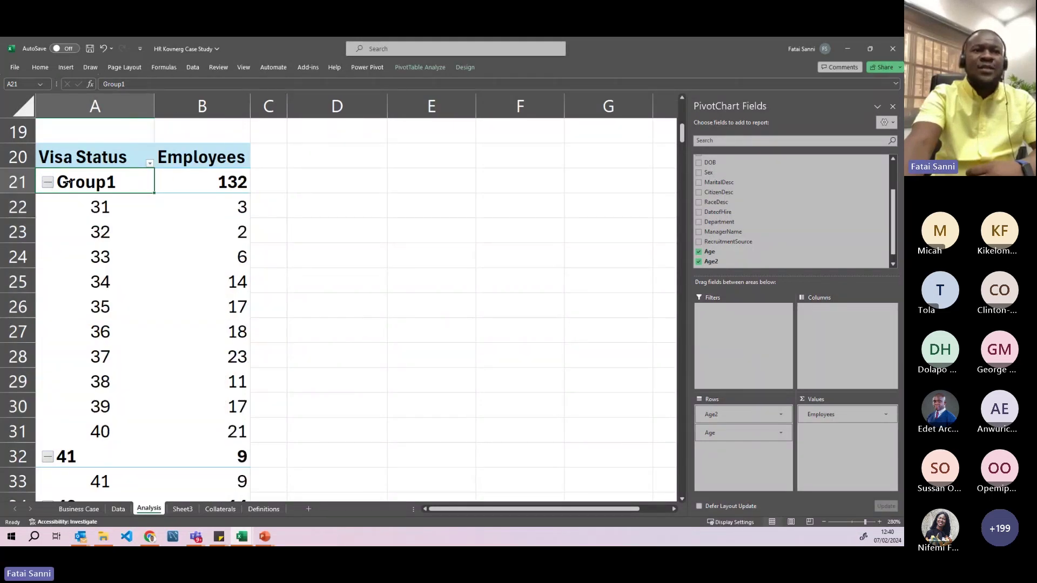
# - Relabel Group1 as '31 - 40' and collapse it to one 132-employee row
pyautogui.doubleClick(101, 184)
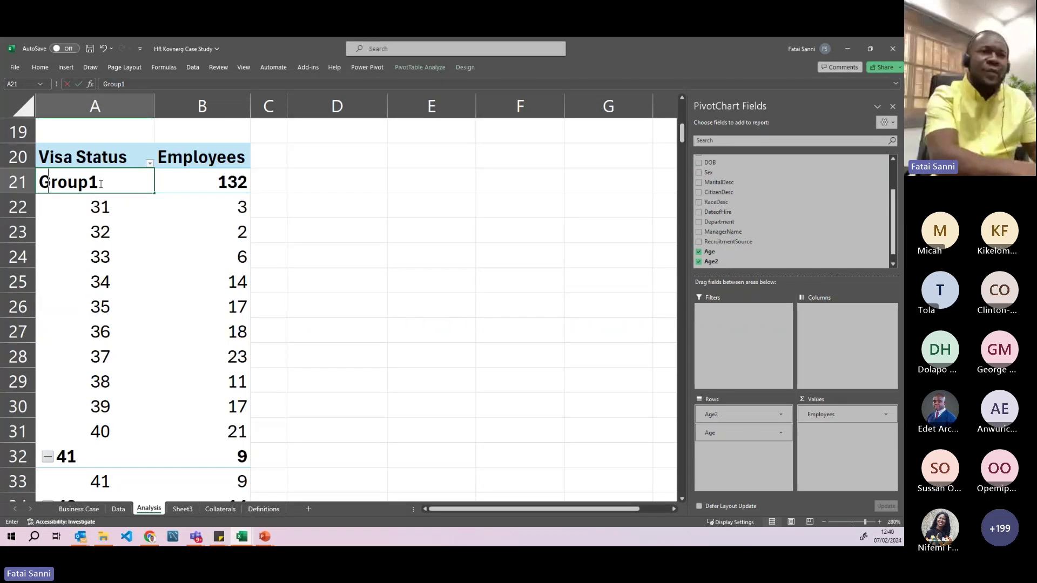
pyautogui.press('BackSpace')
pyautogui.press('BackSpace')
pyautogui.press('BackSpace')
pyautogui.press('BackSpace')
pyautogui.press('BackSpace')
pyautogui.press('BackSpace')
pyautogui.write('3')
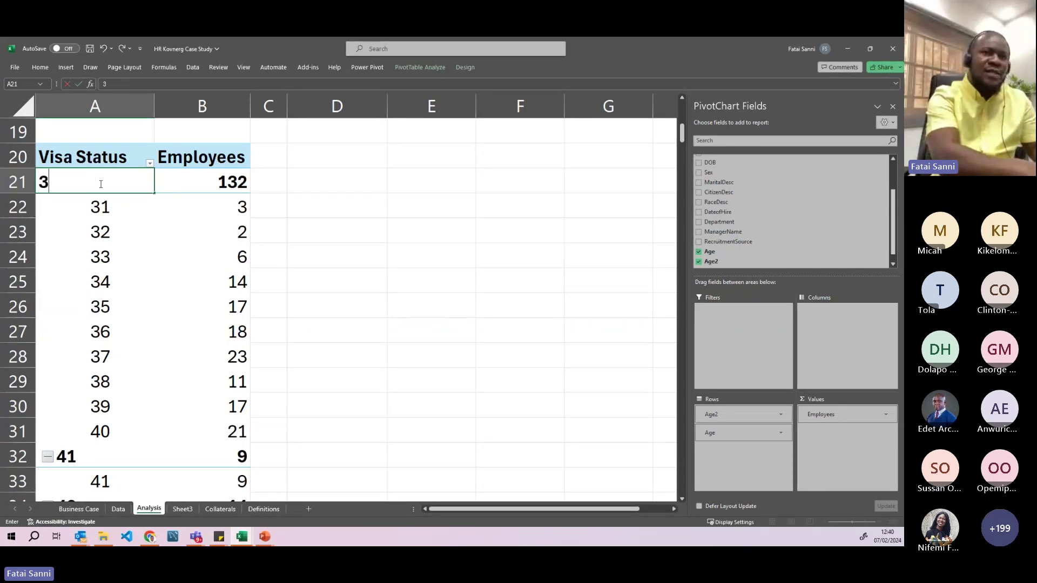
pyautogui.write('1 - 40')
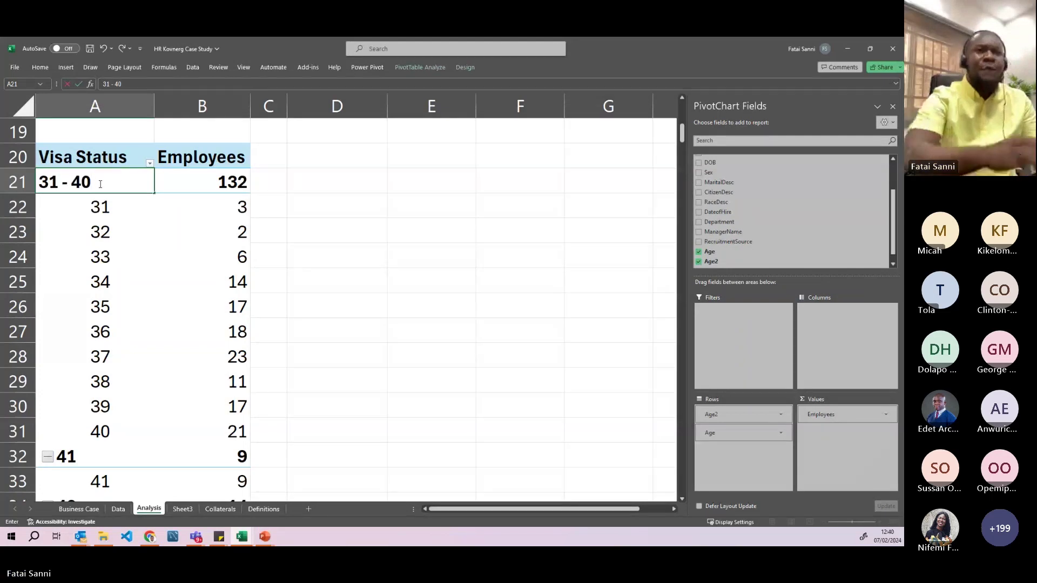
pyautogui.press('Return')
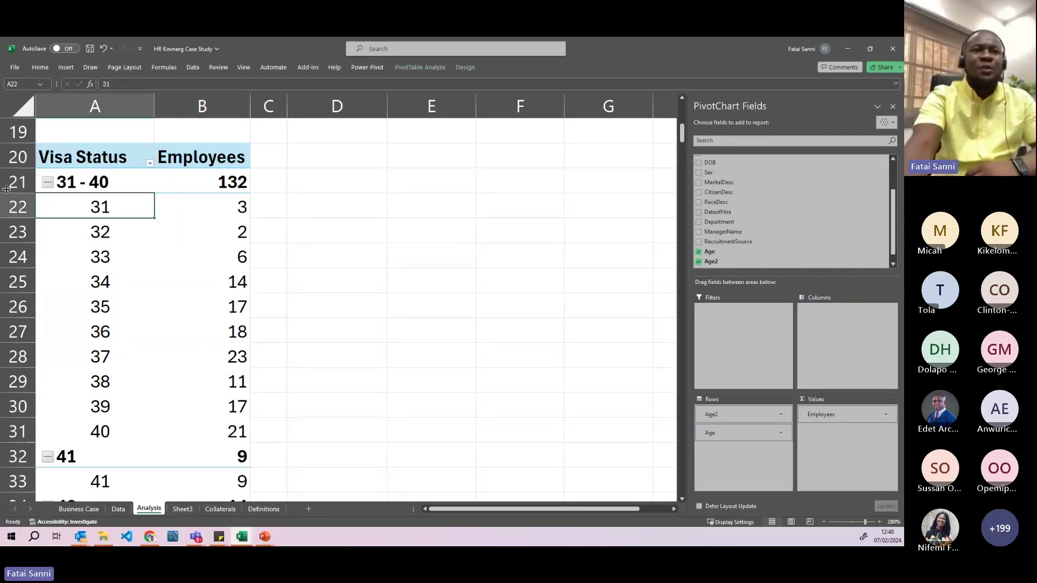
pyautogui.click(48, 183)
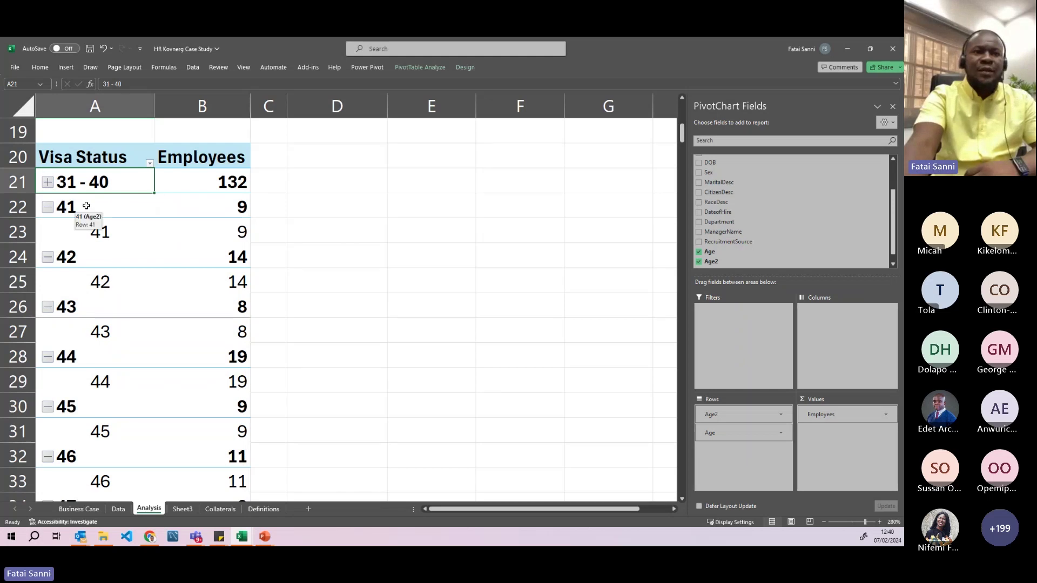
# - Group the ages 41 through 50 in the pivot into Group2
pyautogui.moveTo(87, 206); pyautogui.dragTo(99, 484)
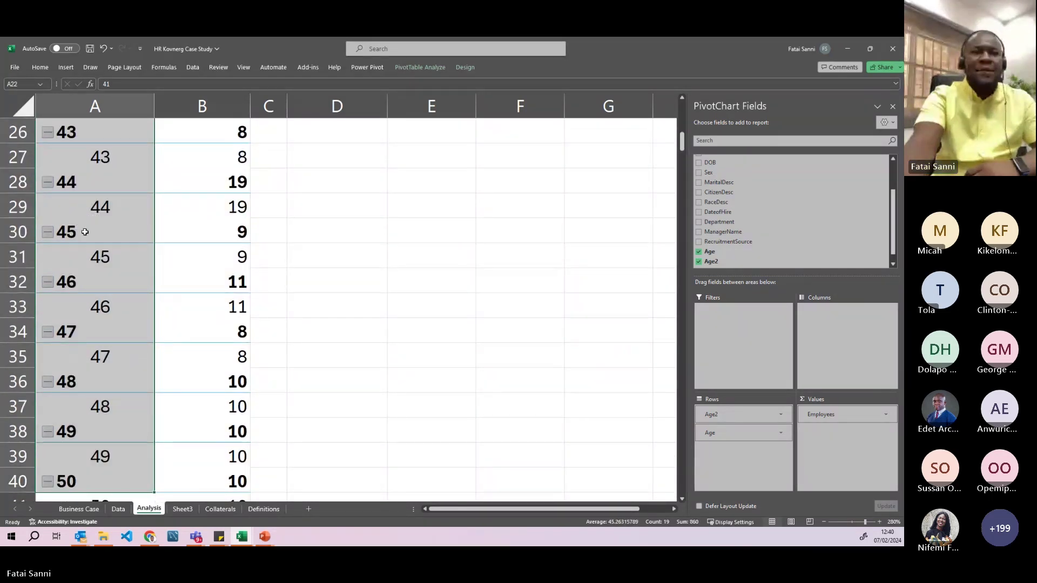
pyautogui.rightClick(85, 231)
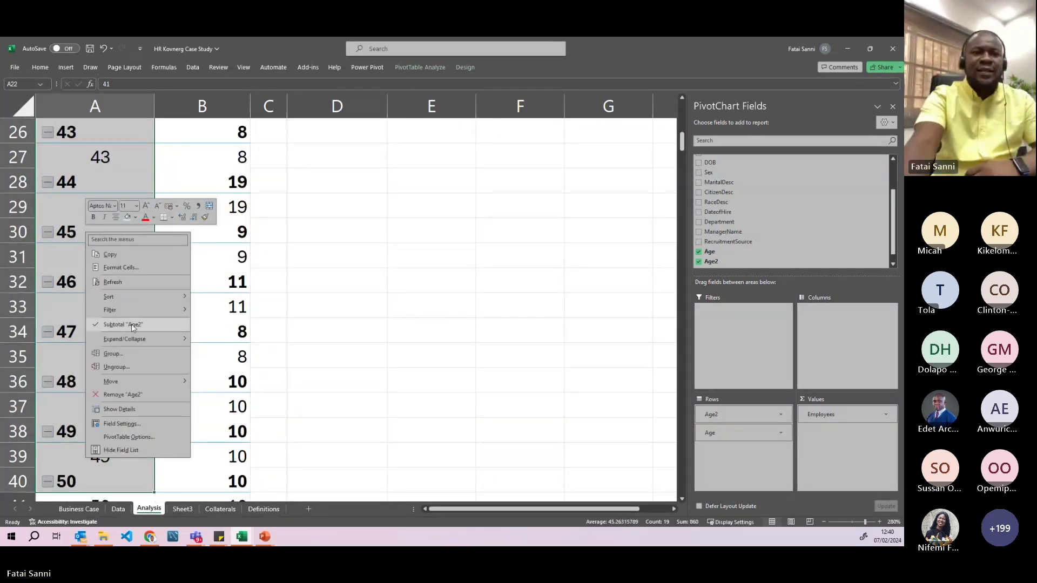
pyautogui.click(114, 354)
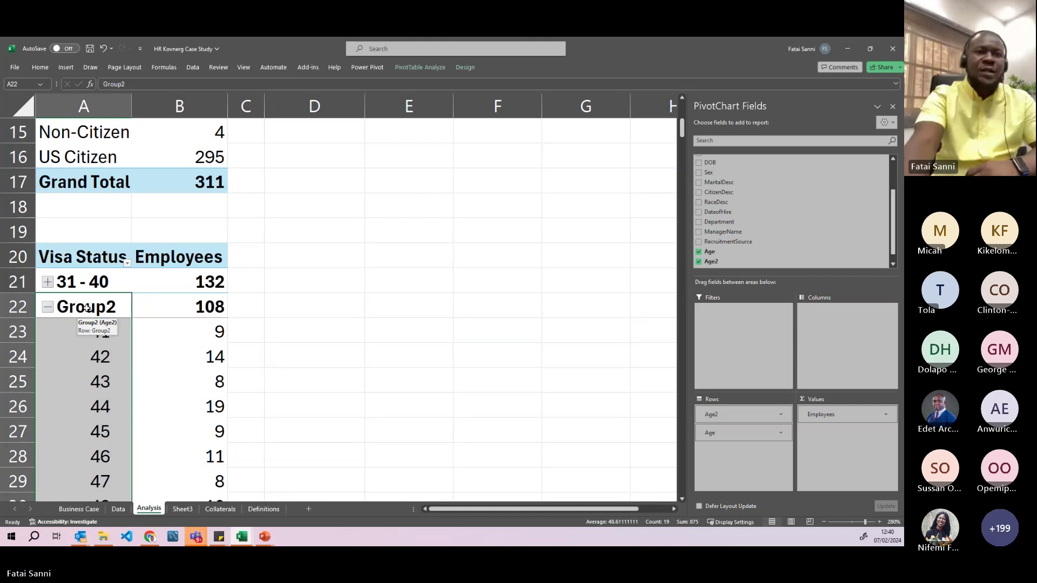
# - Collapse Group2 and relabel it '41 - 50', showing 108 employees
pyautogui.click(86, 308)
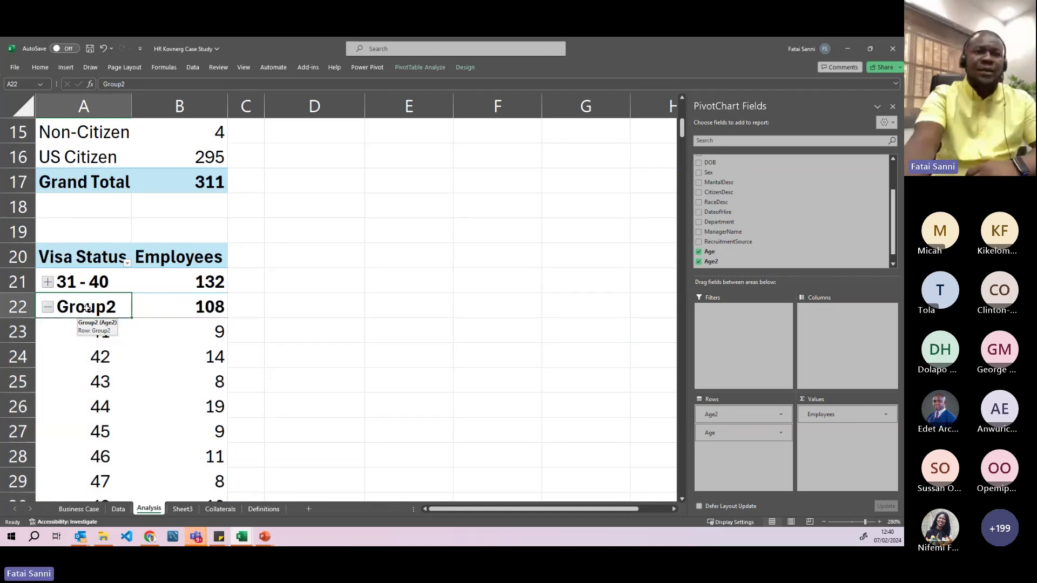
pyautogui.click(48, 308)
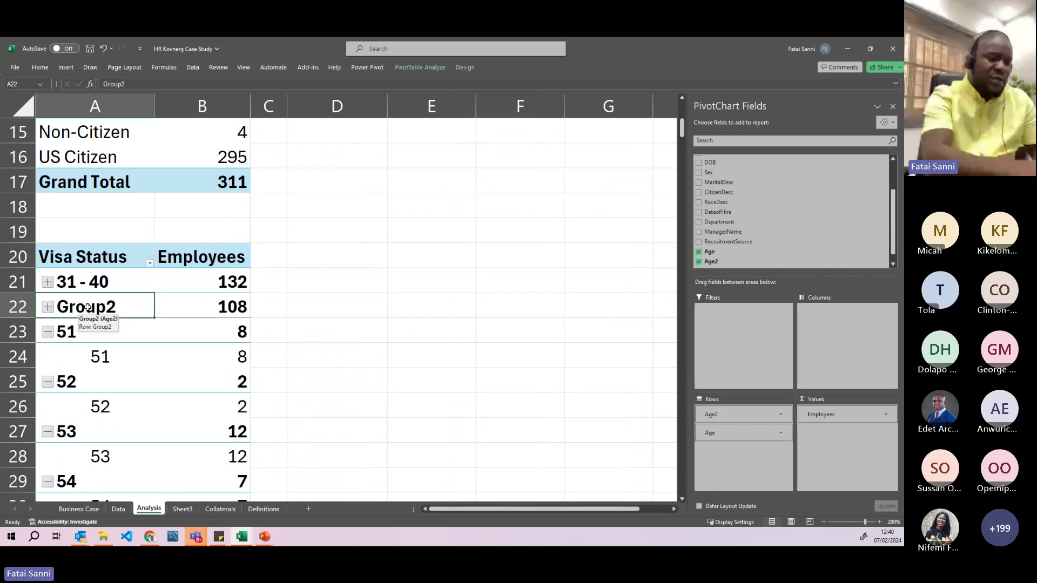
pyautogui.write('41 ')
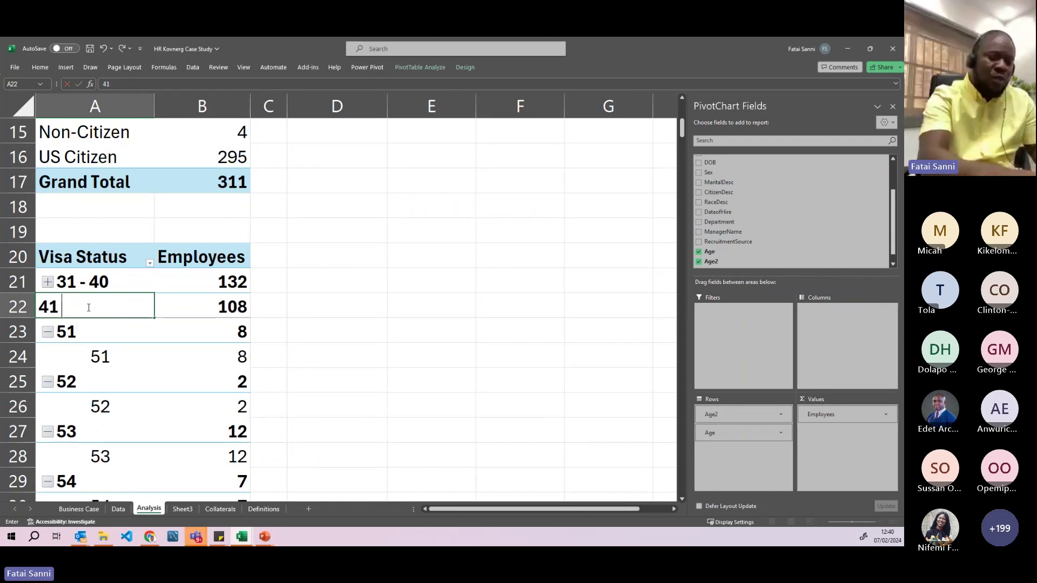
pyautogui.write('- 50')
pyautogui.press('Return')
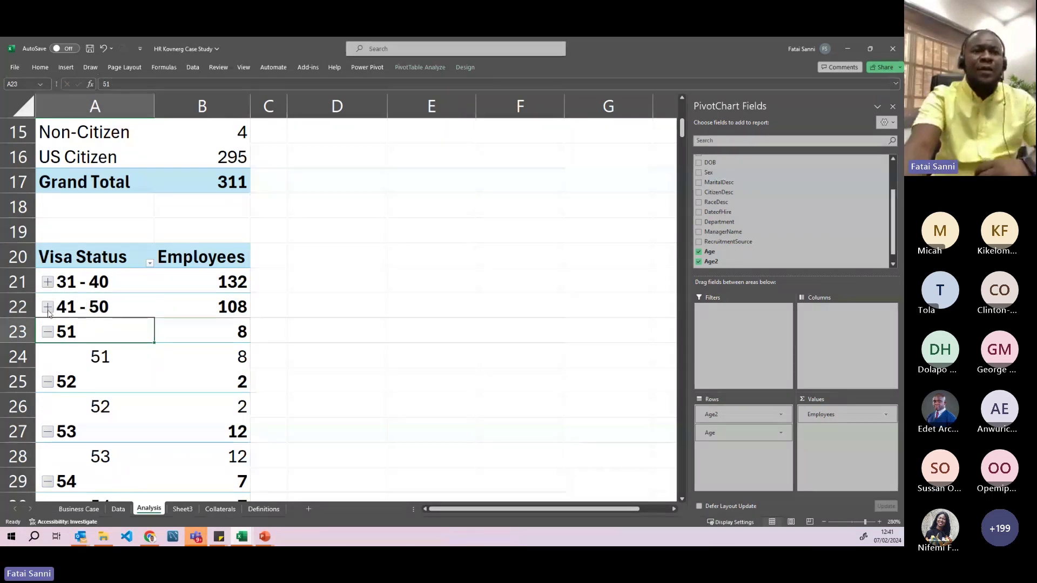
pyautogui.scroll(-1, 72, 319)
pyautogui.scroll(-1, 72, 319)
# - Group ages 51–60 under the label '51 - 60' and collapse the band to 57 employees
pyautogui.moveTo(83, 184); pyautogui.dragTo(97, 380)
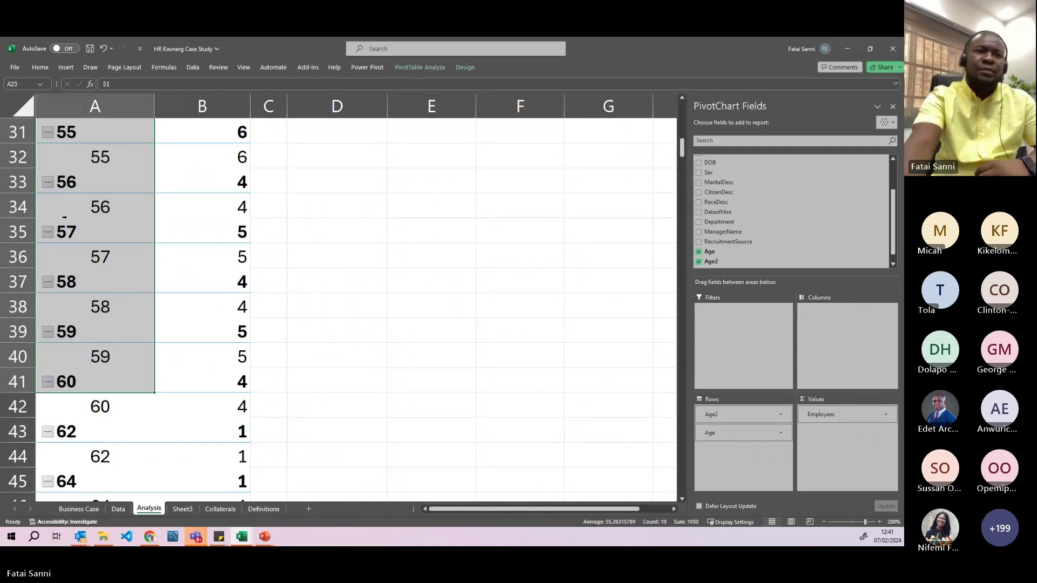
pyautogui.rightClick(89, 213)
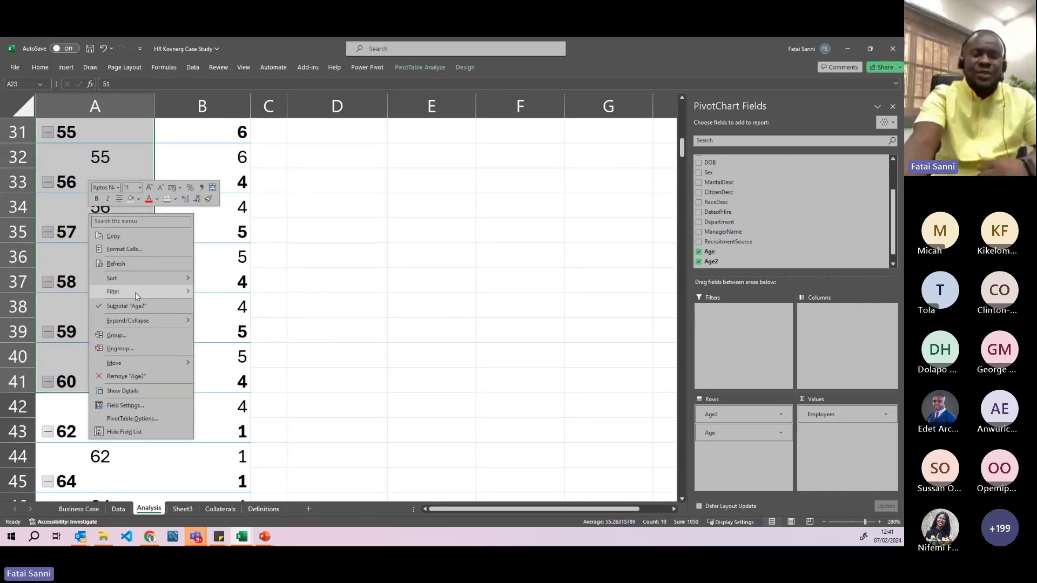
pyautogui.click(121, 336)
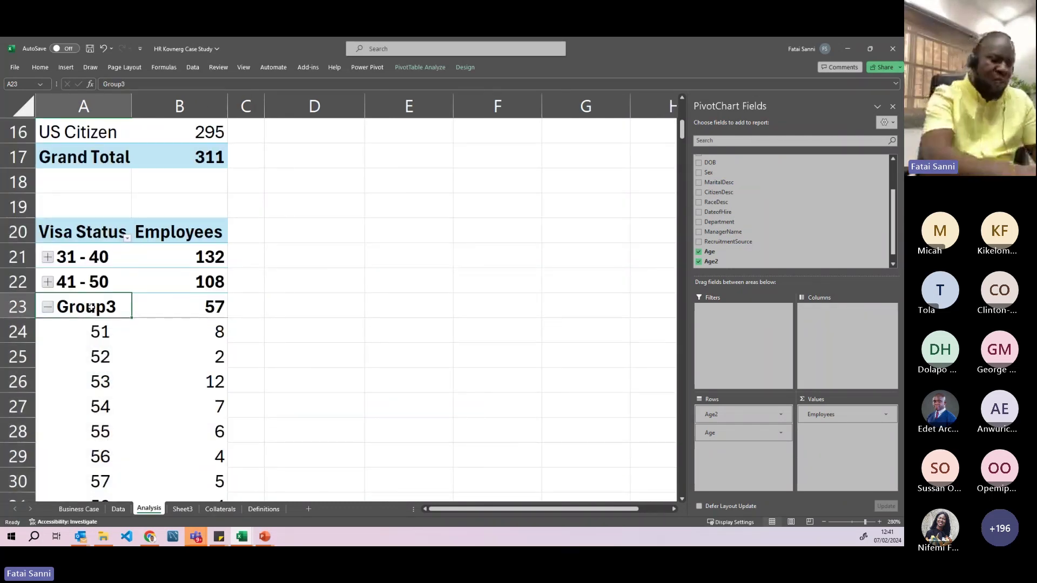
pyautogui.write('51 - 60')
pyautogui.press('Return')
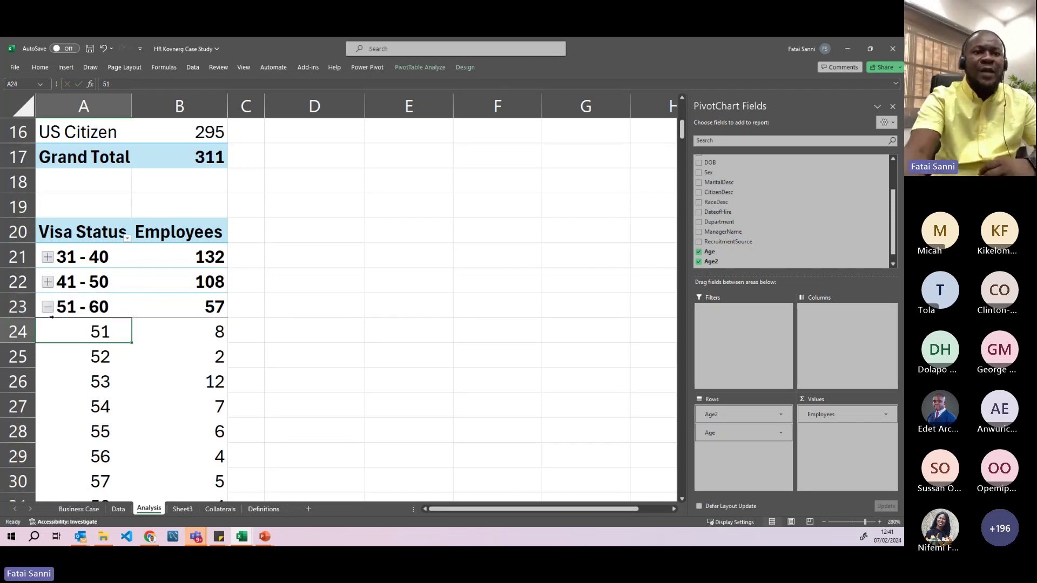
pyautogui.click(48, 307)
pyautogui.scroll(-2, 68, 286)
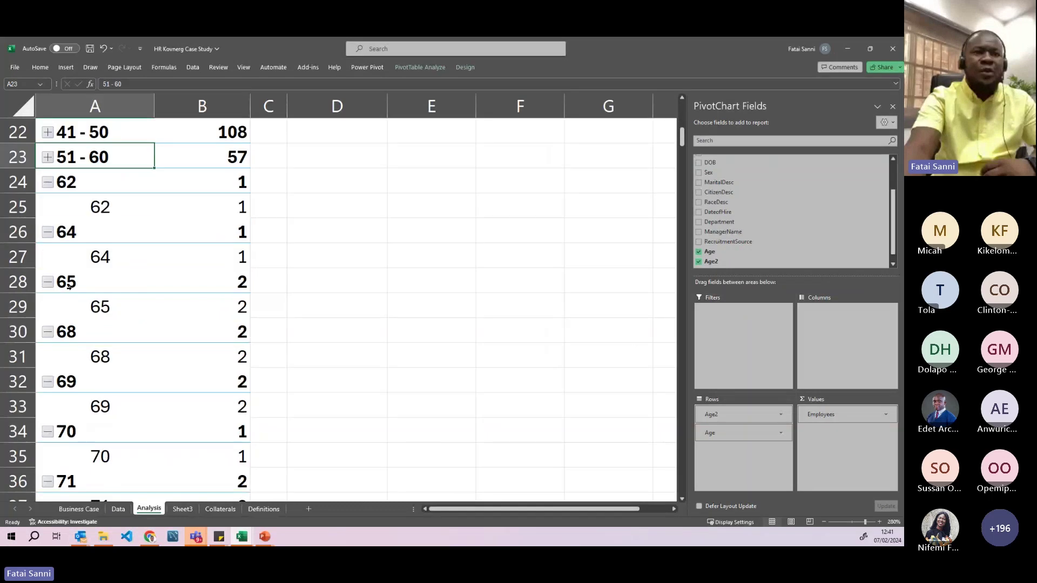
# - Group ages 62–73 as a '60+' band and collapse it to 14 employees
pyautogui.moveTo(81, 182); pyautogui.dragTo(79, 519)
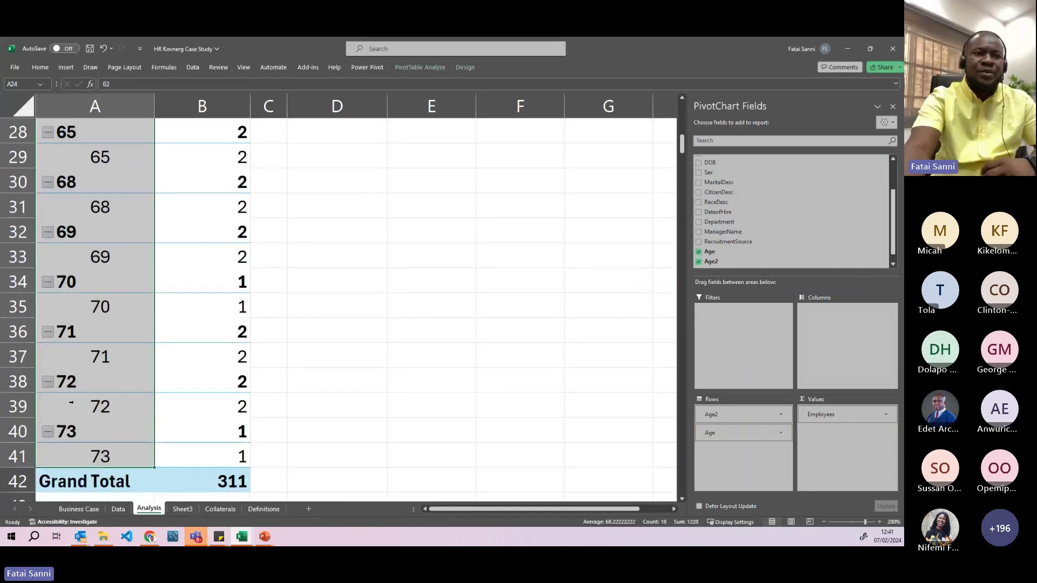
pyautogui.rightClick(84, 234)
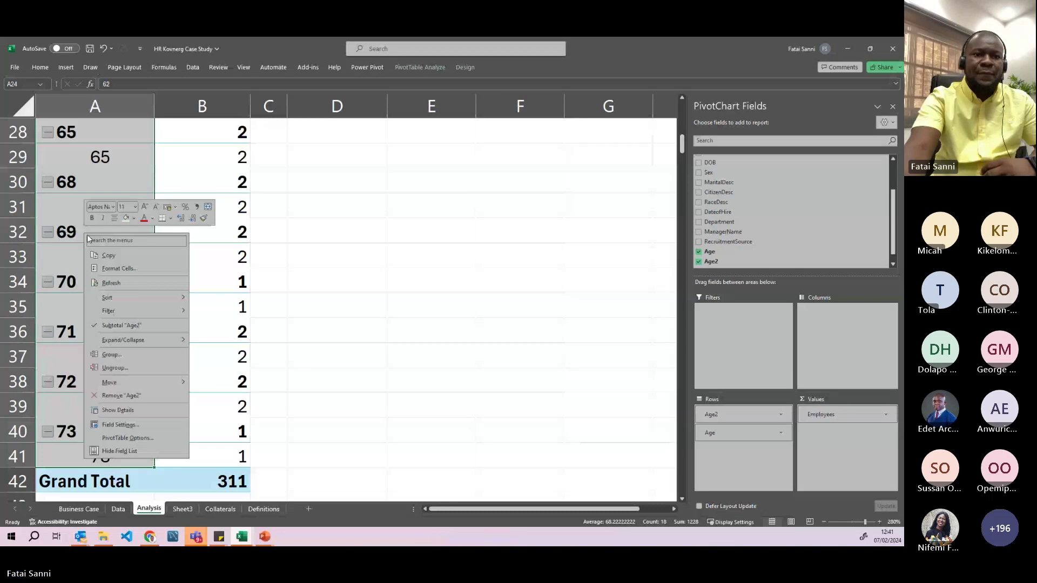
pyautogui.click(113, 355)
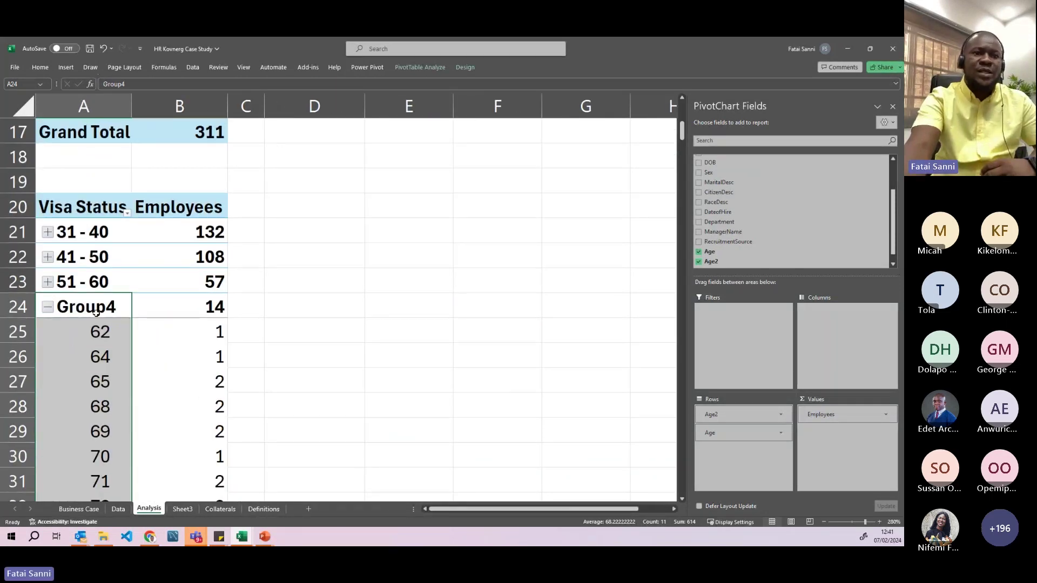
pyautogui.click(89, 310)
pyautogui.write('6')
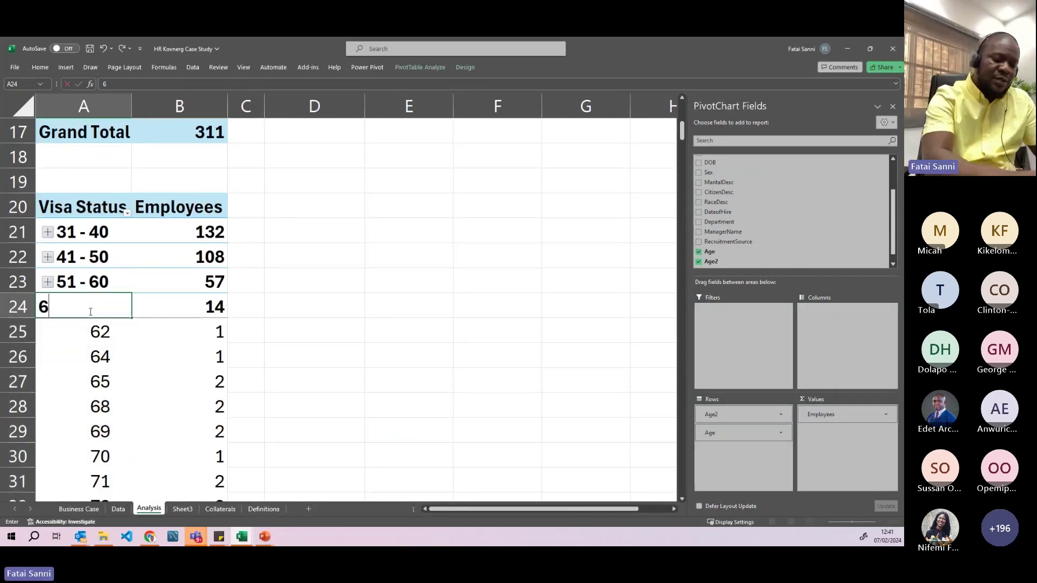
pyautogui.write('0+')
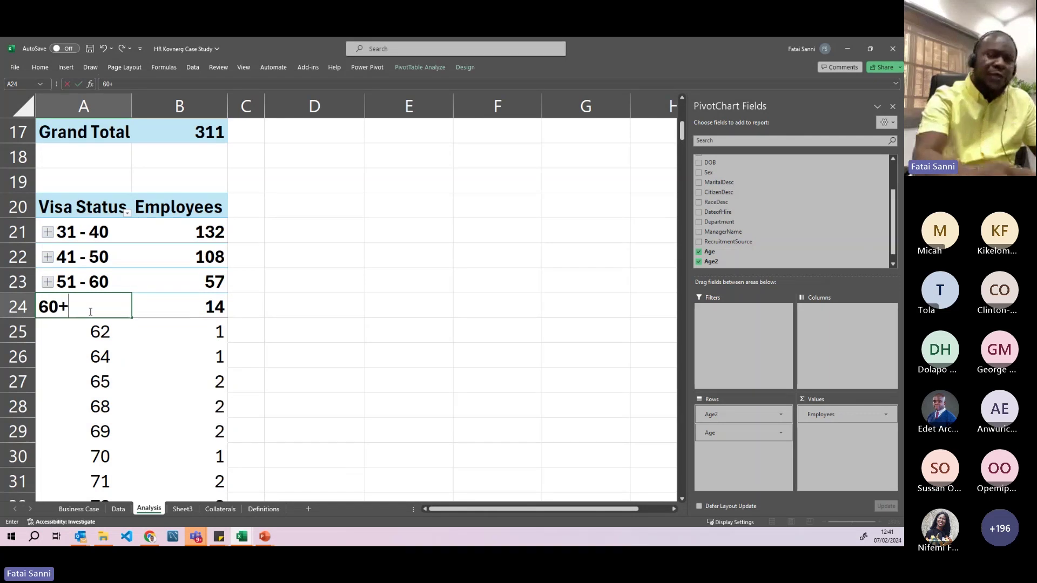
pyautogui.press('Return')
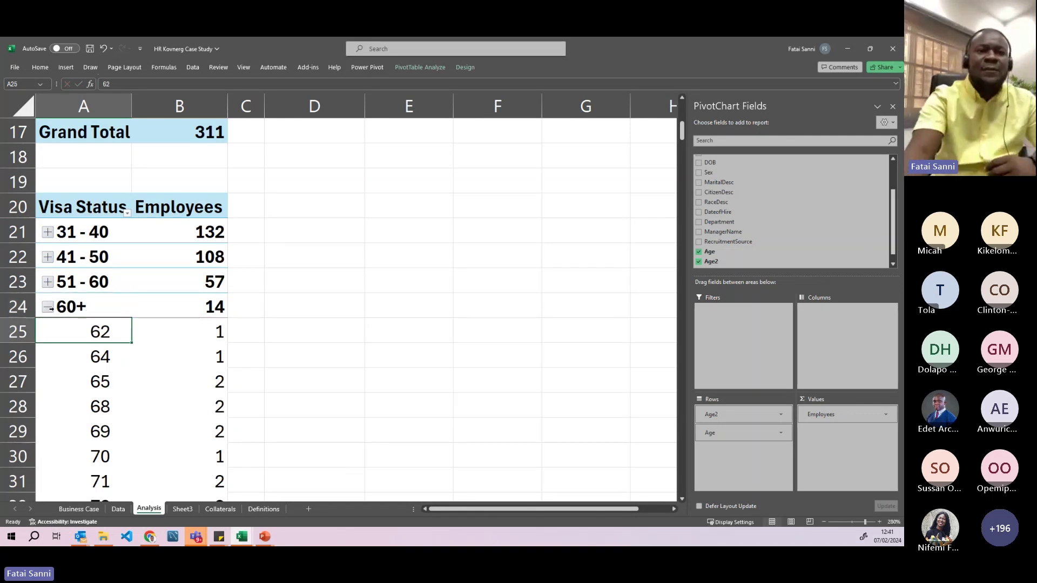
pyautogui.click(49, 309)
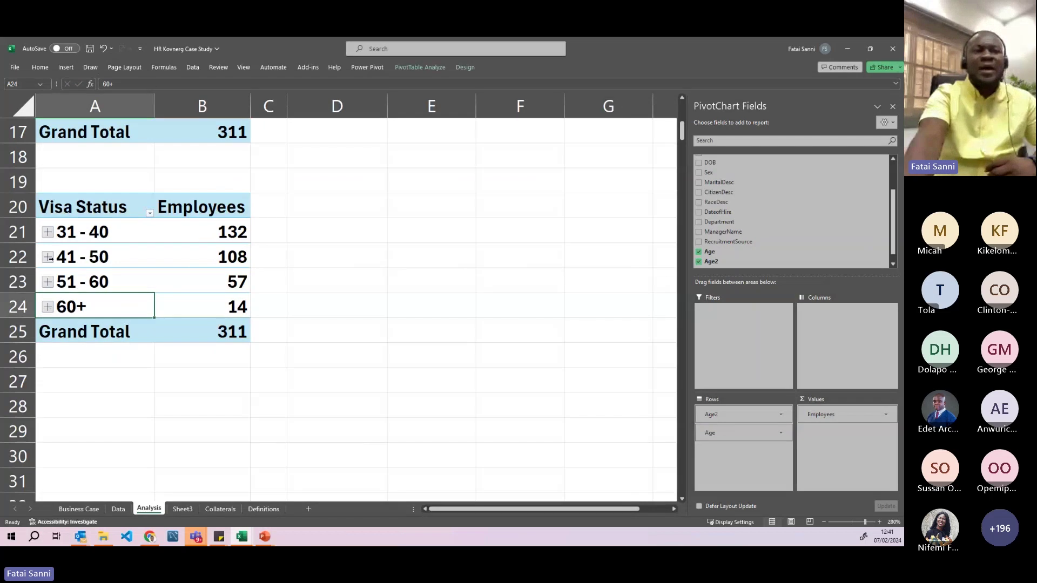
pyautogui.click(48, 232)
pyautogui.click(48, 232)
pyautogui.click(48, 232)
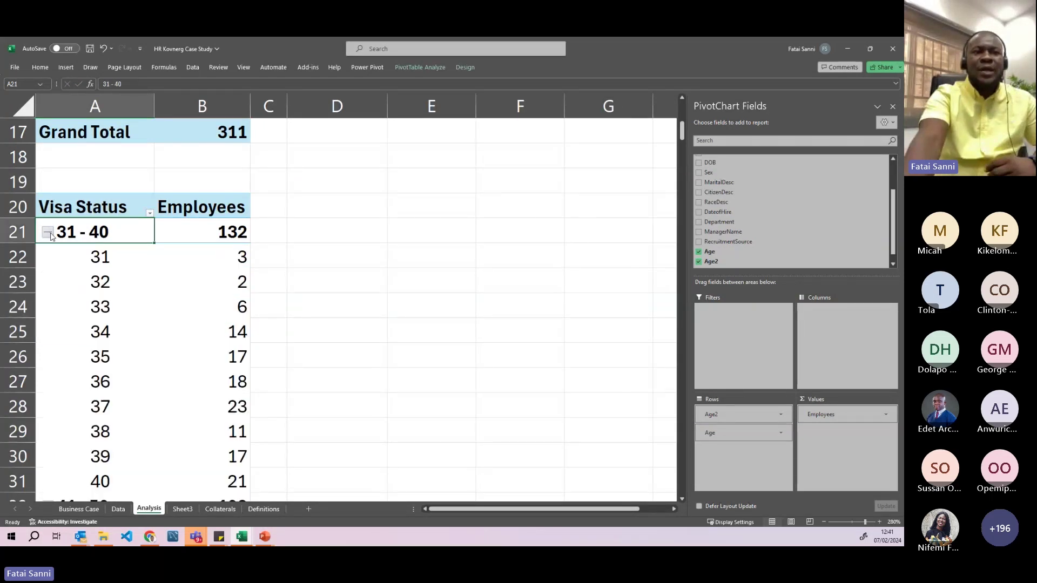
pyautogui.click(47, 232)
pyautogui.click(47, 258)
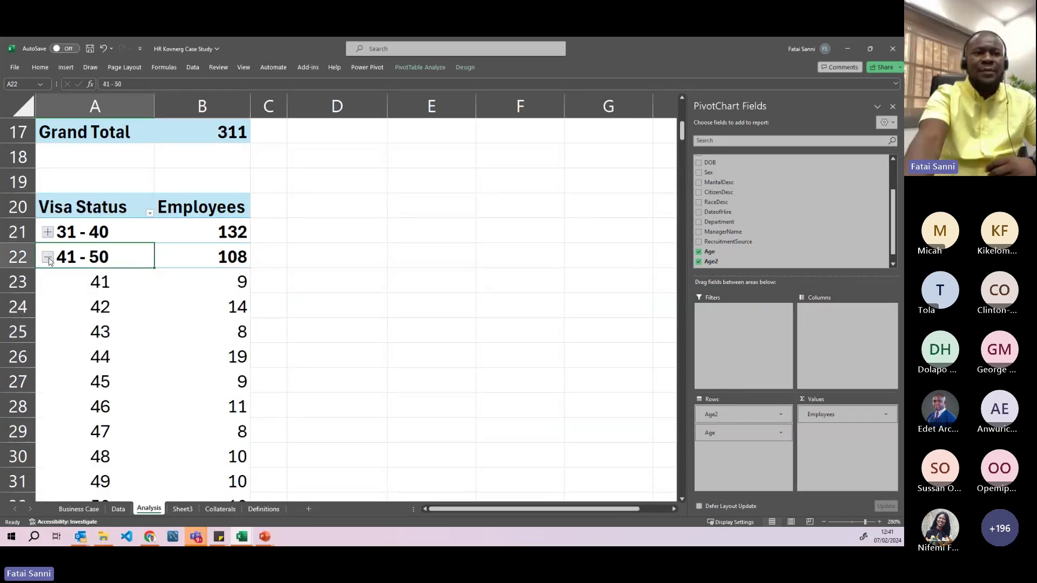
pyautogui.click(48, 257)
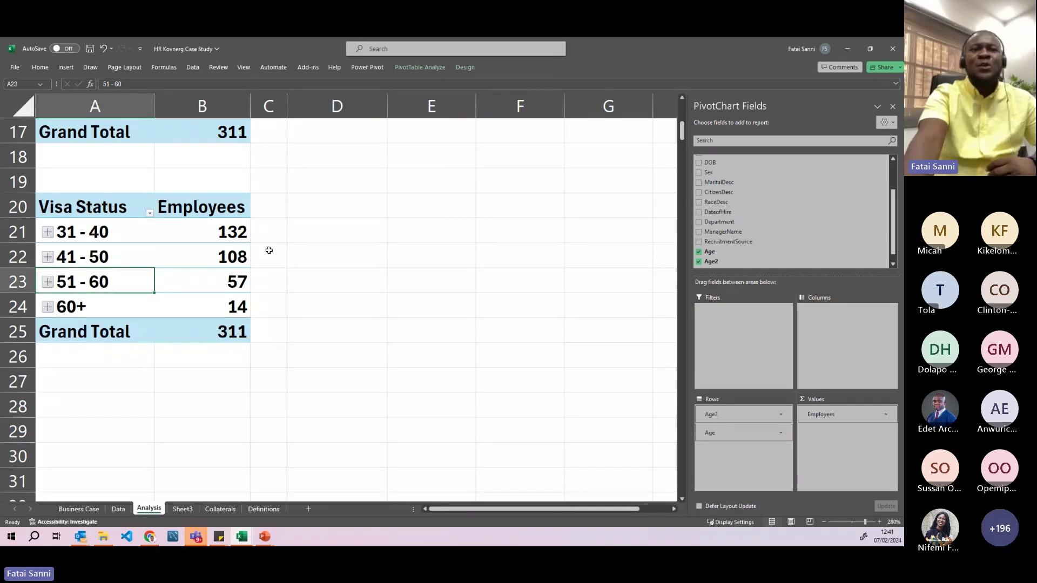
pyautogui.click(291, 262)
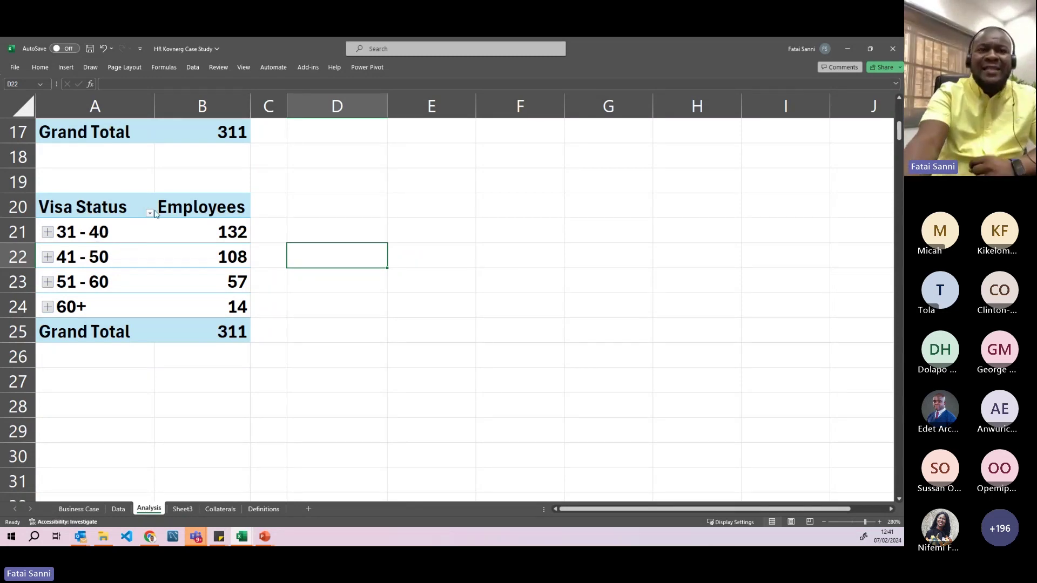
pyautogui.click(296, 227)
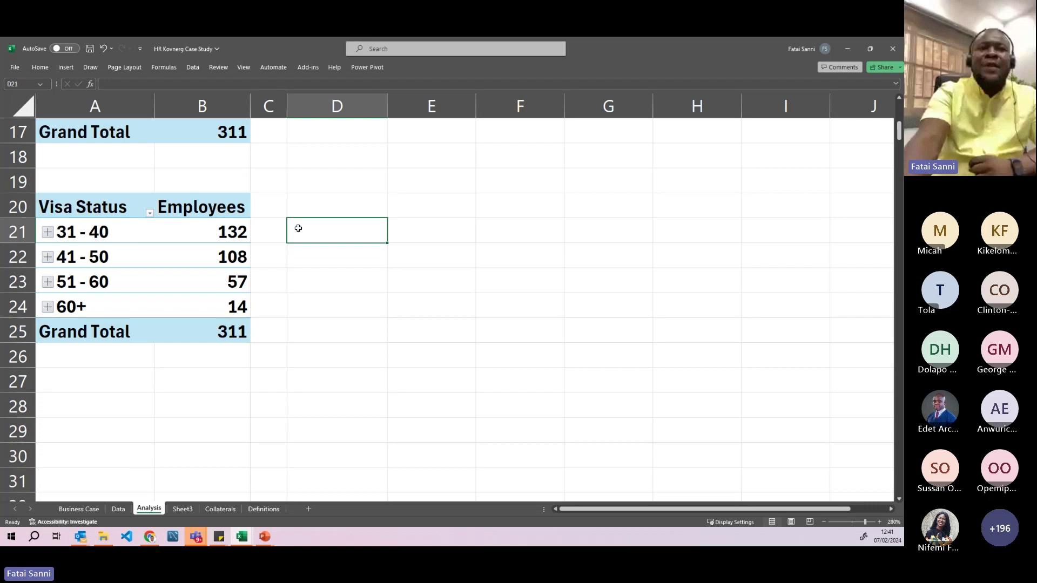
pyautogui.click(205, 235)
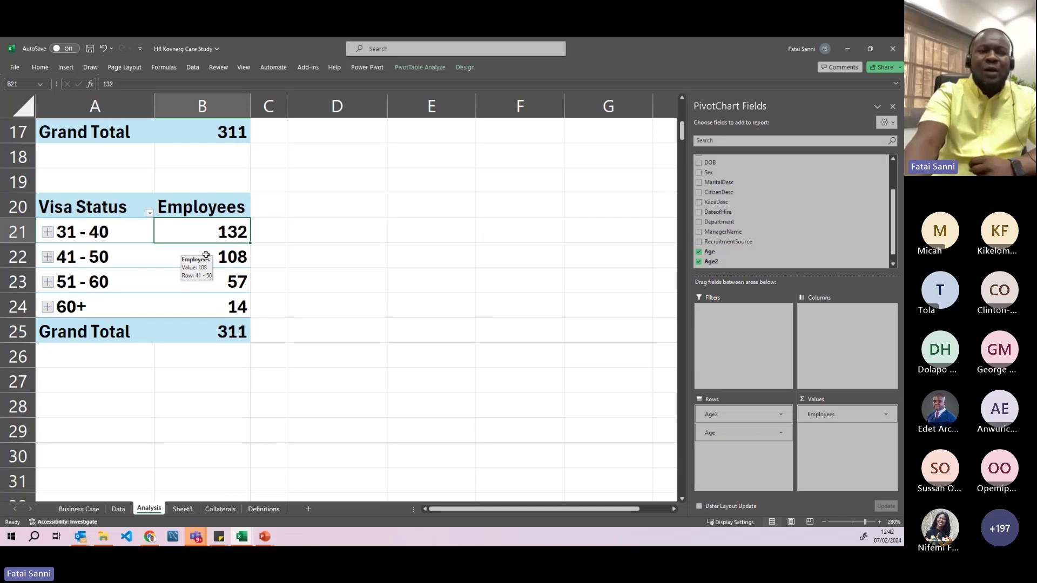
pyautogui.click(184, 257)
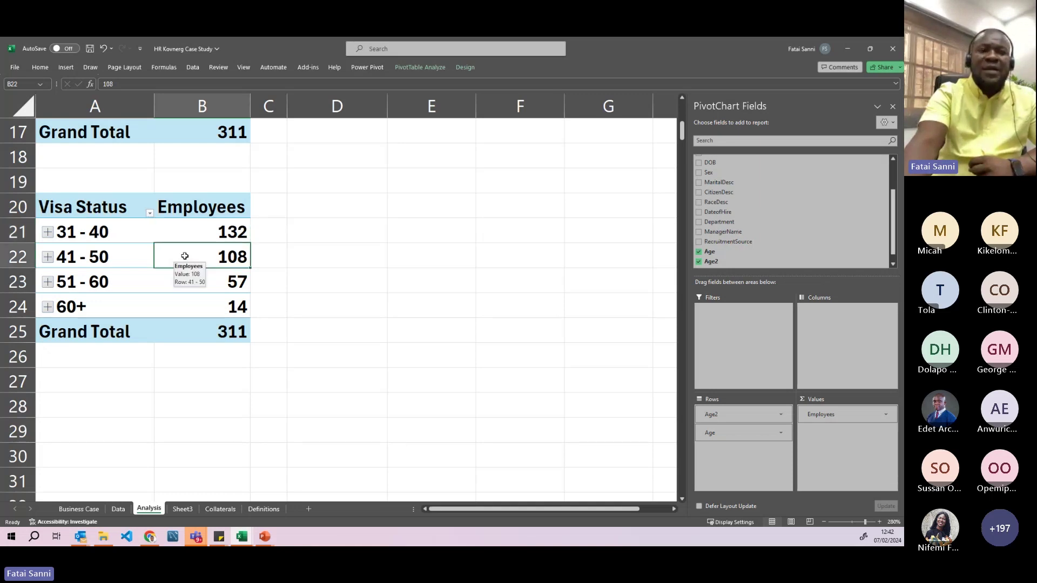
pyautogui.click(86, 258)
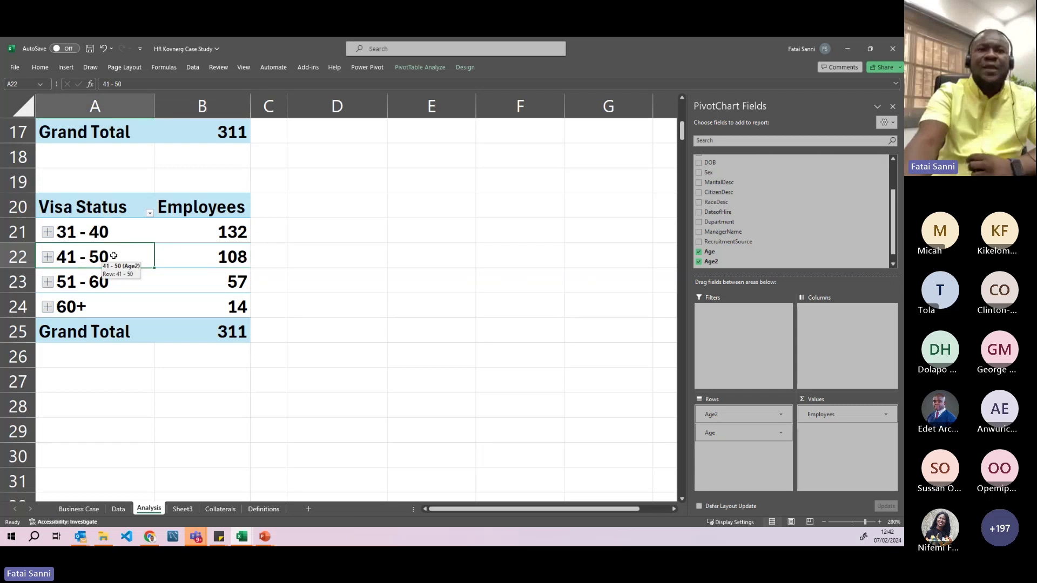
pyautogui.click(211, 286)
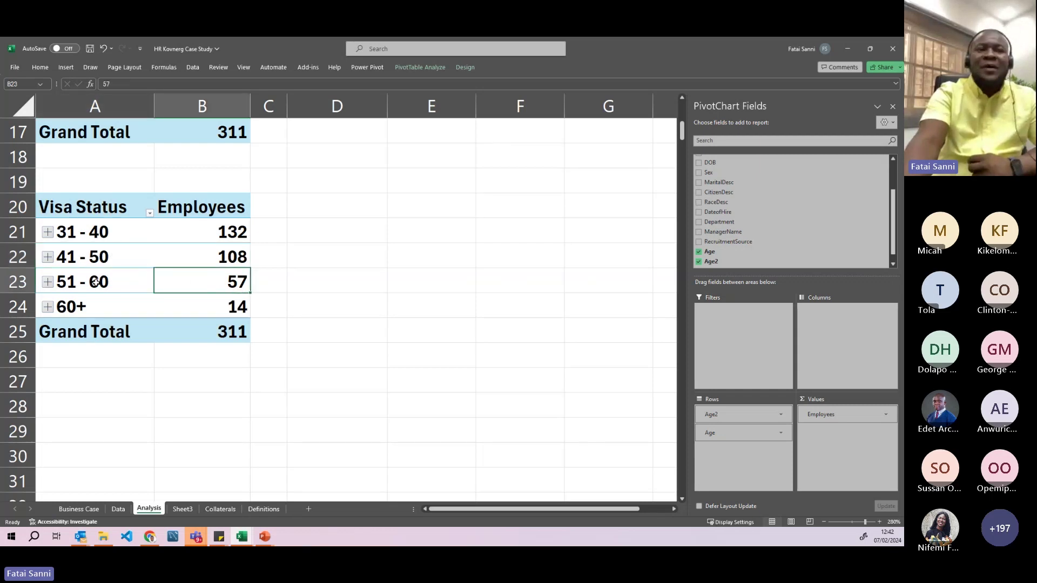
pyautogui.click(115, 283)
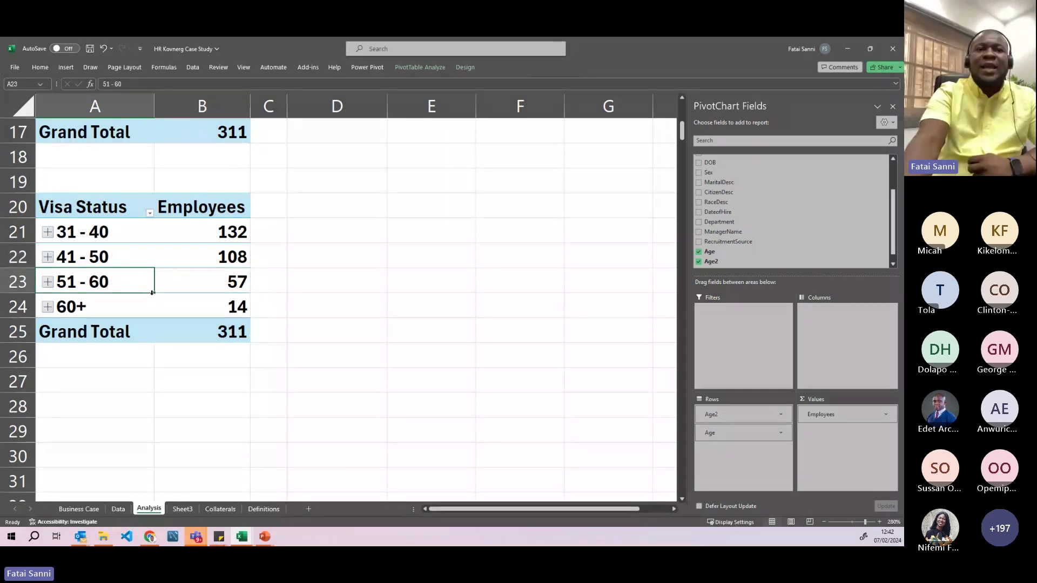
pyautogui.click(193, 307)
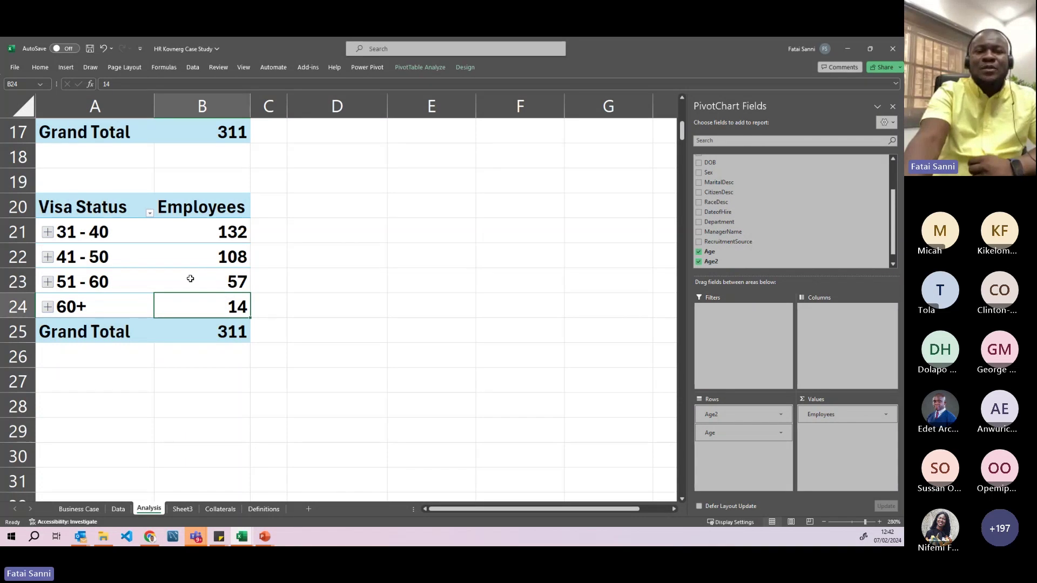
pyautogui.moveTo(211, 278); pyautogui.dragTo(206, 296)
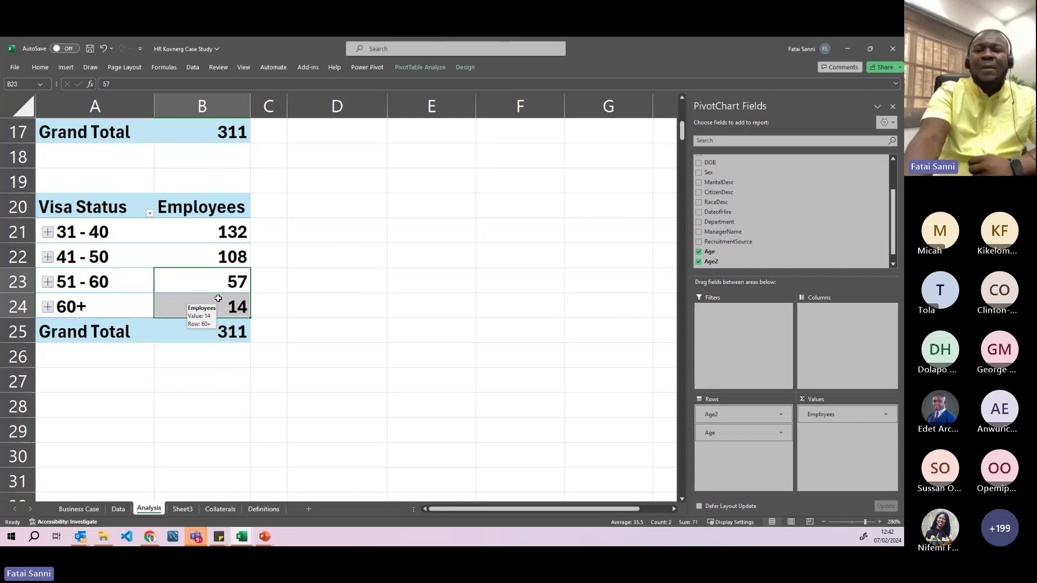
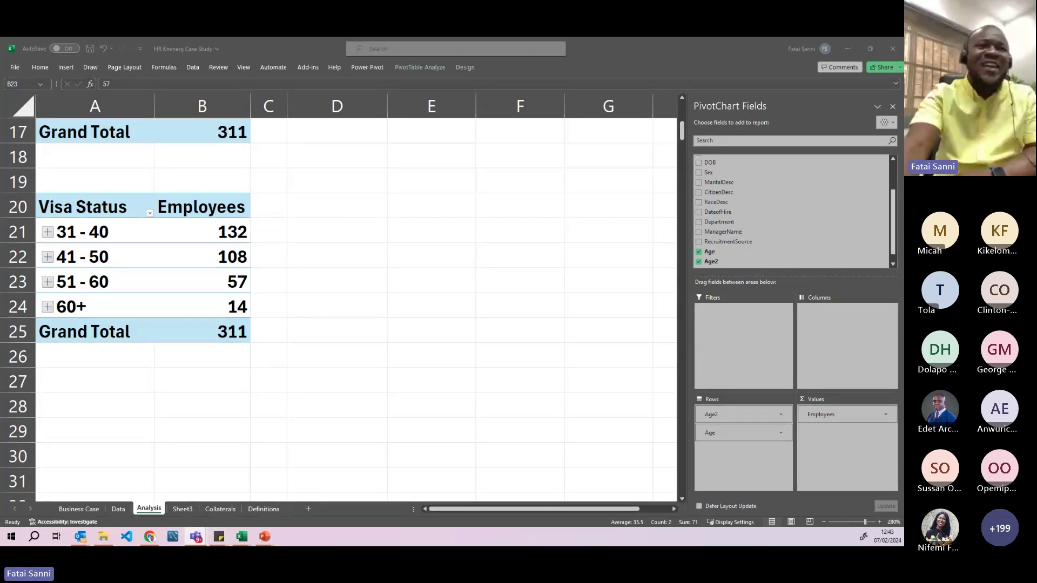
# - Ungroup the four age bands, 31 - 40 through 60+, into individual ages
pyautogui.click(91, 233)
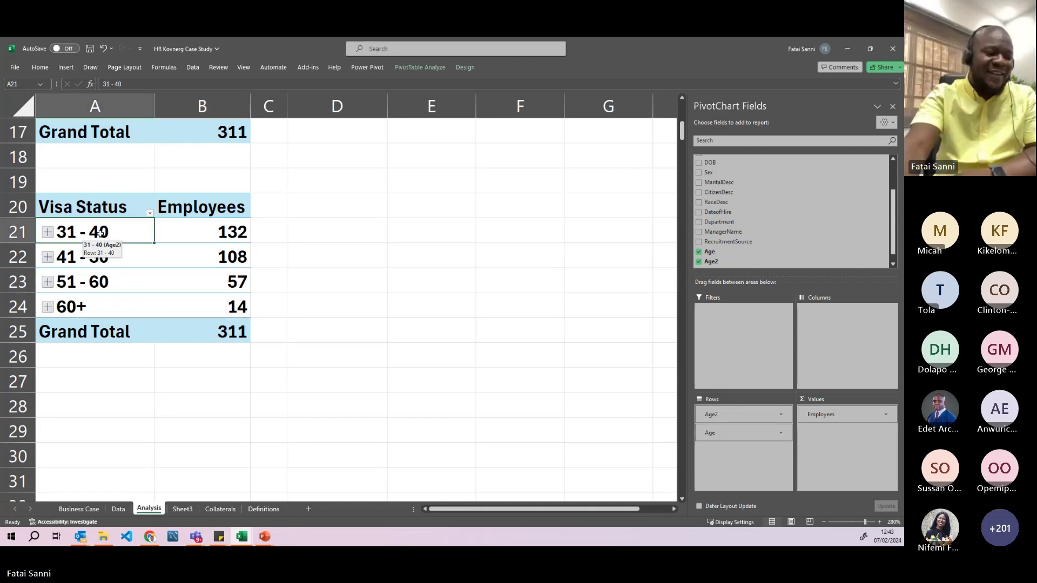
pyautogui.rightClick(102, 234)
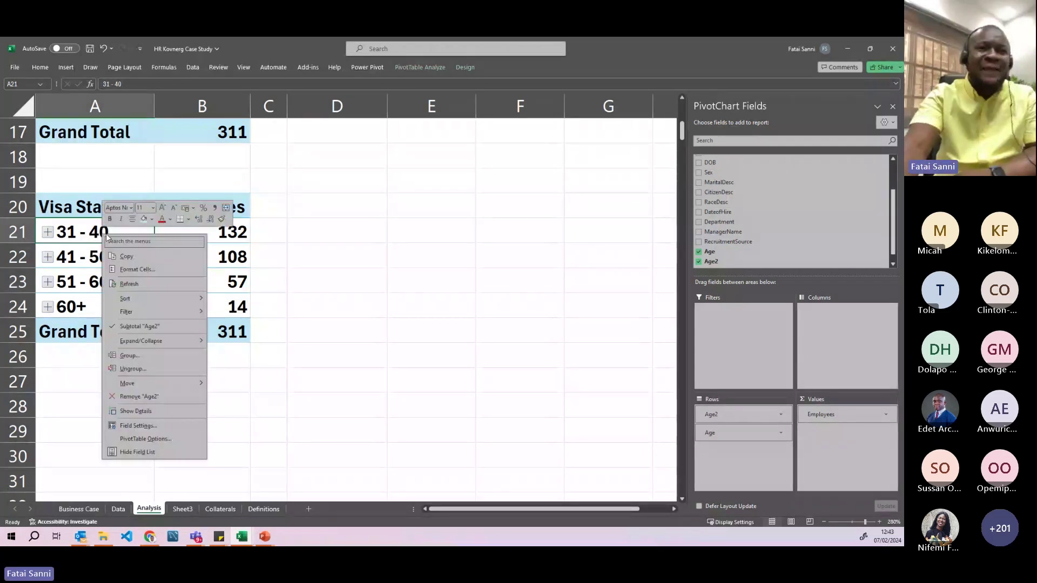
pyautogui.click(141, 368)
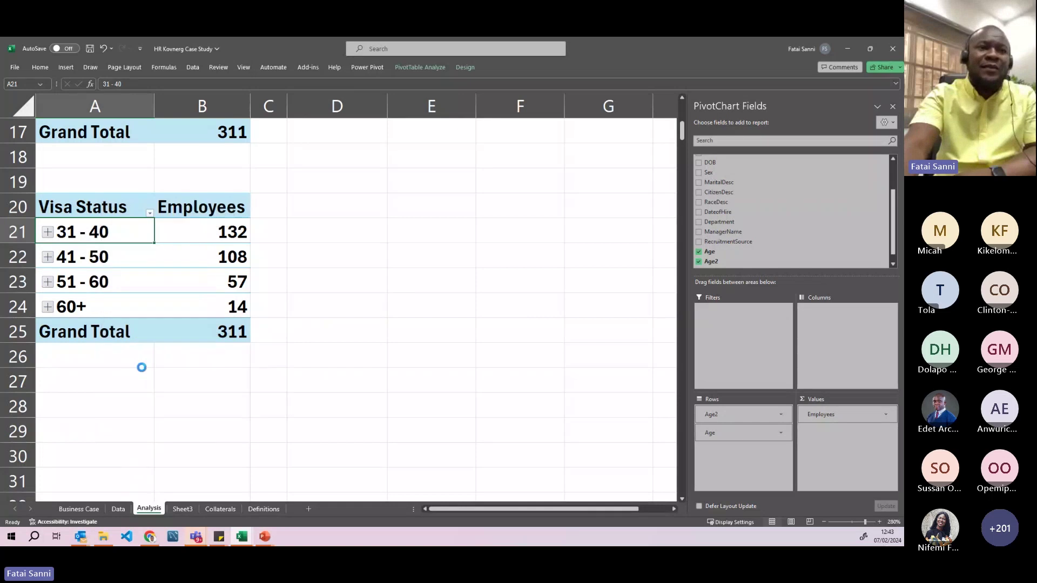
pyautogui.scroll(-8, 143, 364)
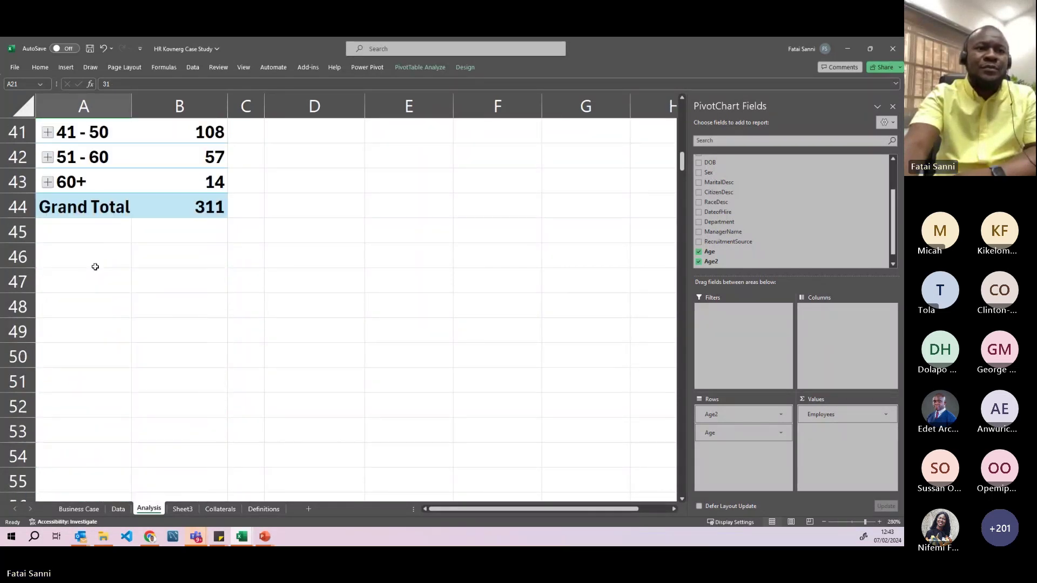
pyautogui.scroll(2, 96, 267)
pyautogui.scroll(6, 92, 264)
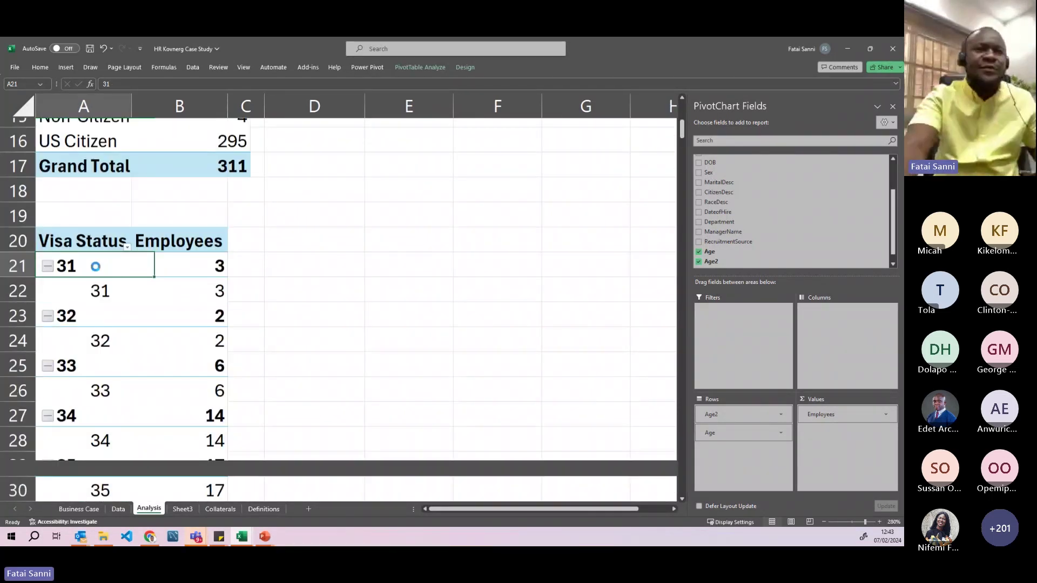
pyautogui.hotkey('ctrl', 'z')
pyautogui.moveTo(84, 311); pyautogui.dragTo(92, 378)
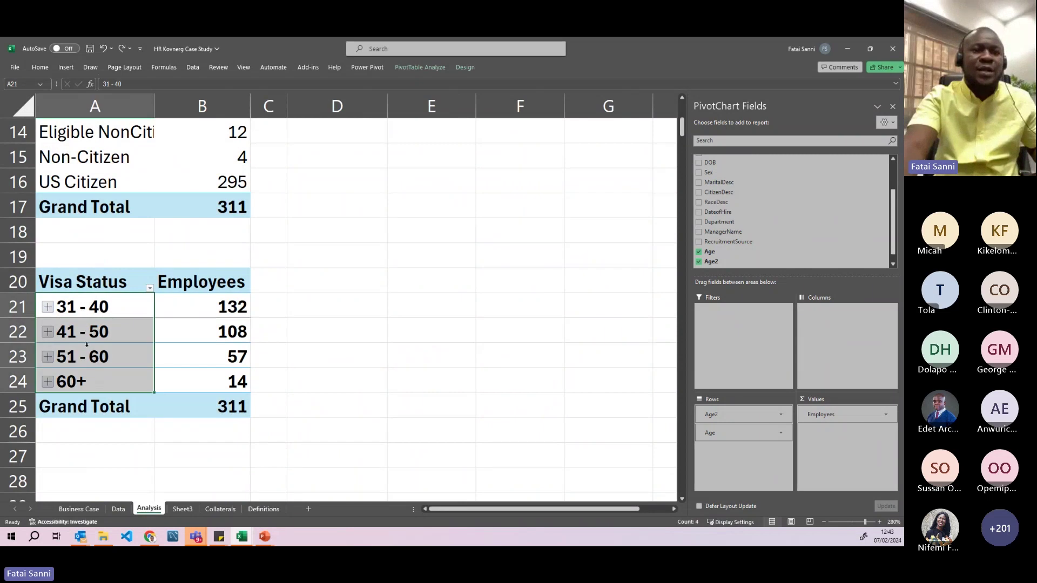
pyautogui.rightClick(90, 363)
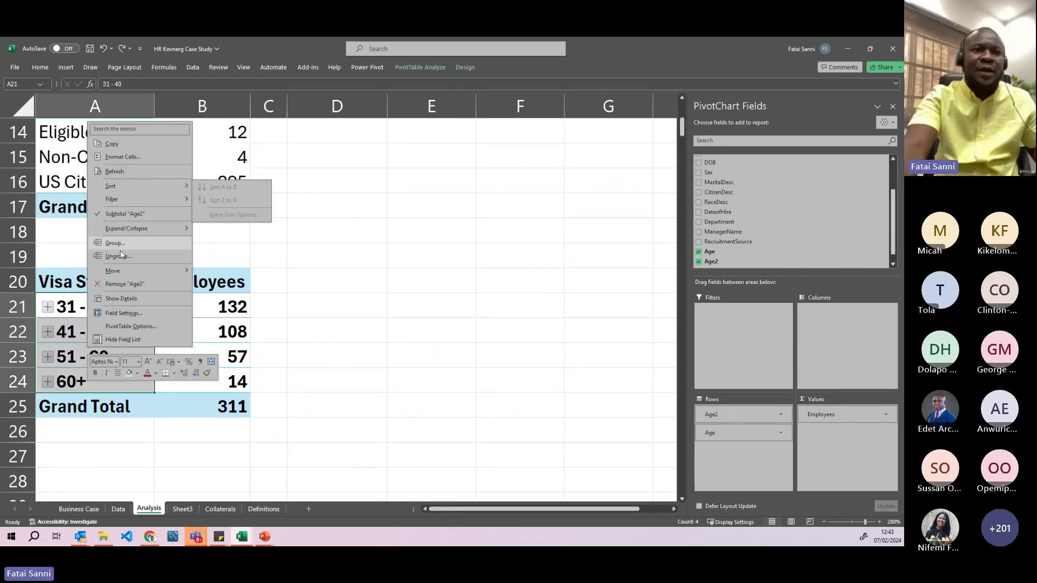
pyautogui.click(120, 254)
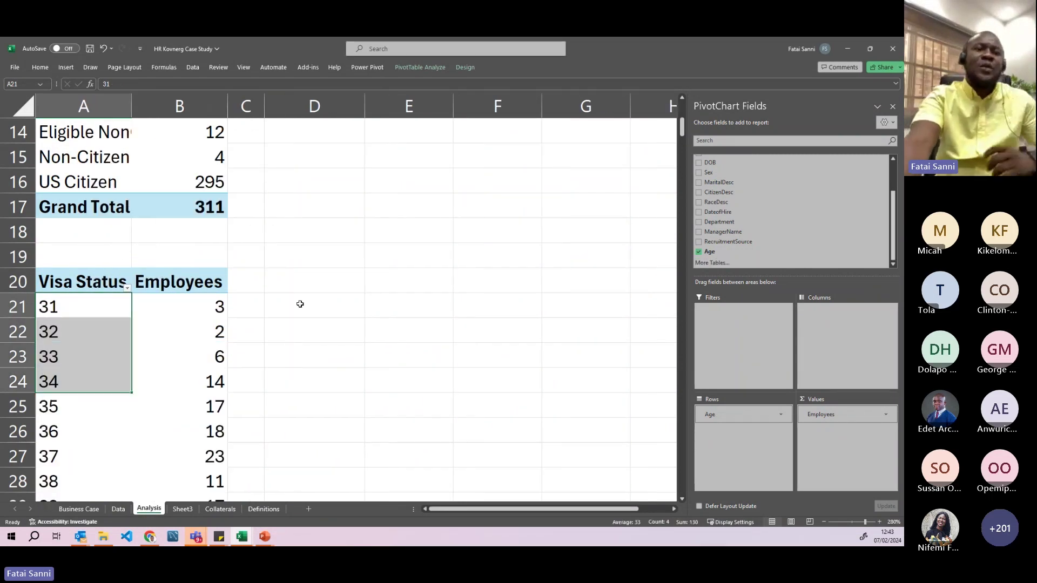
# - Group the individual ages 31 through 40 together
pyautogui.click(301, 303)
pyautogui.scroll(-2, 290, 293)
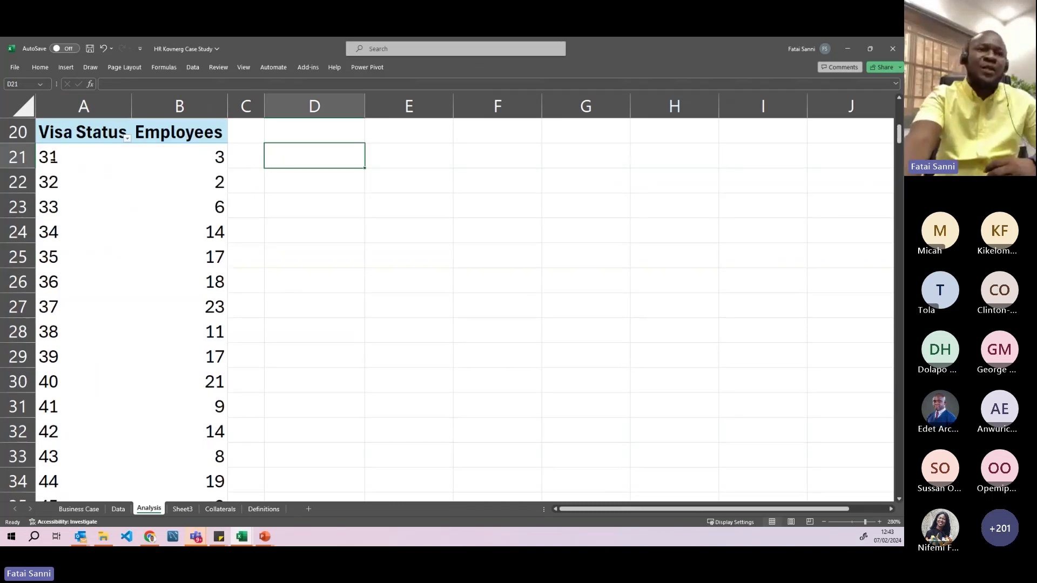
pyautogui.click(72, 160)
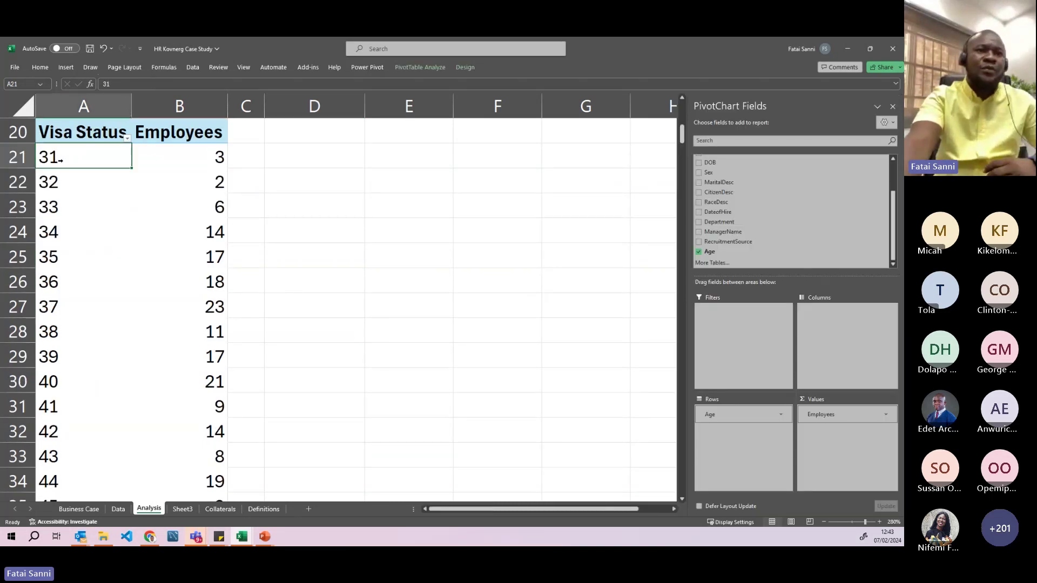
pyautogui.moveTo(88, 160); pyautogui.dragTo(71, 385)
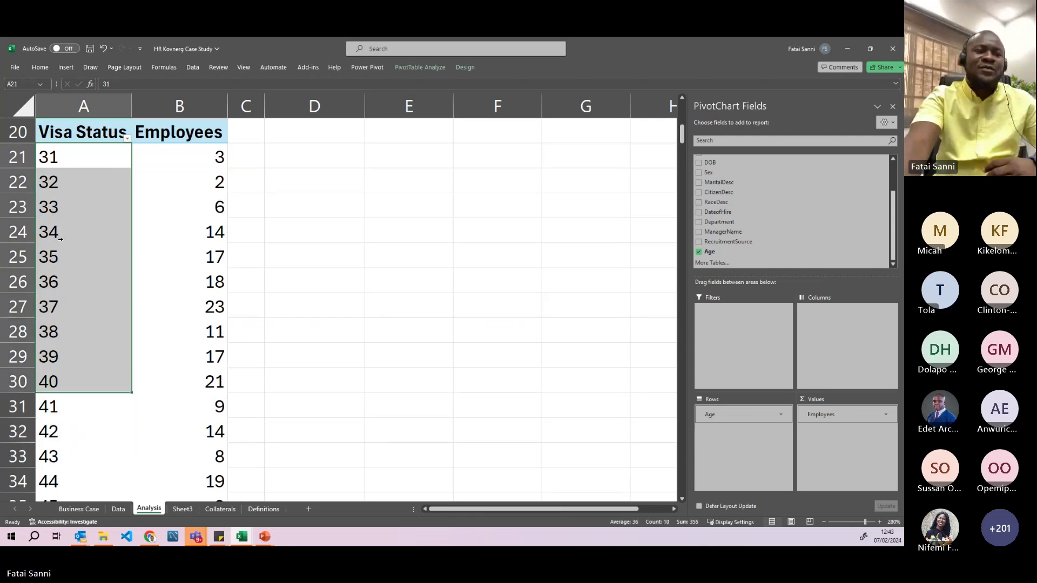
pyautogui.moveTo(88, 158); pyautogui.dragTo(81, 380)
pyautogui.rightClick(68, 202)
pyautogui.click(114, 324)
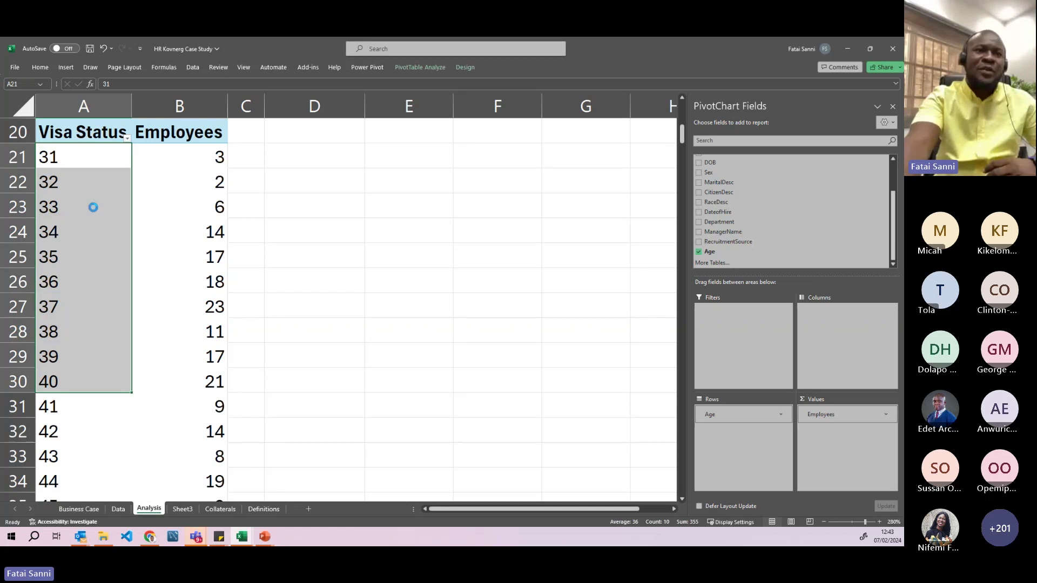
# - Rename Group1 to '31 - 40' and collapse the band
pyautogui.click(90, 157)
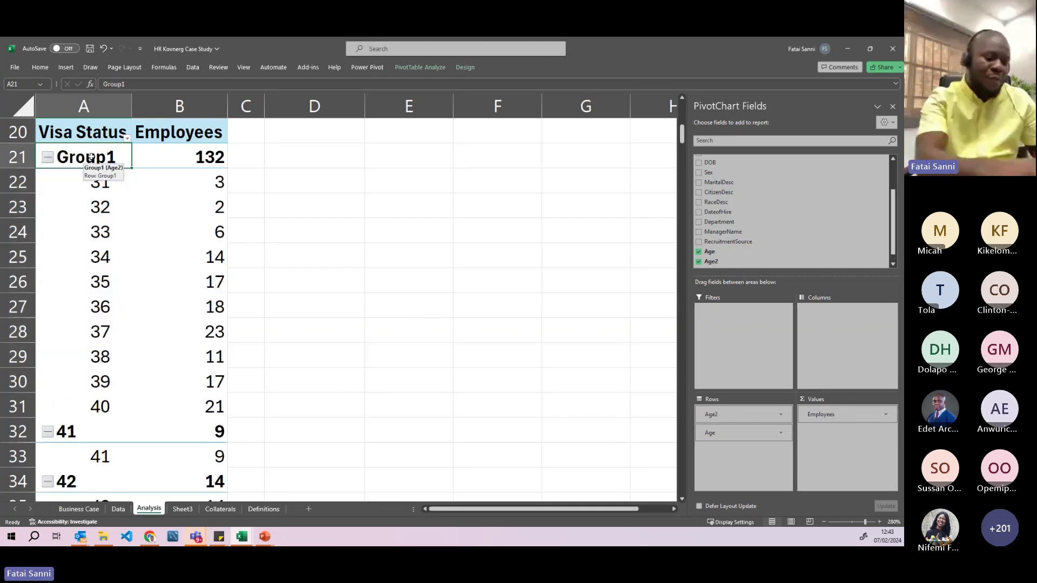
pyautogui.write('31')
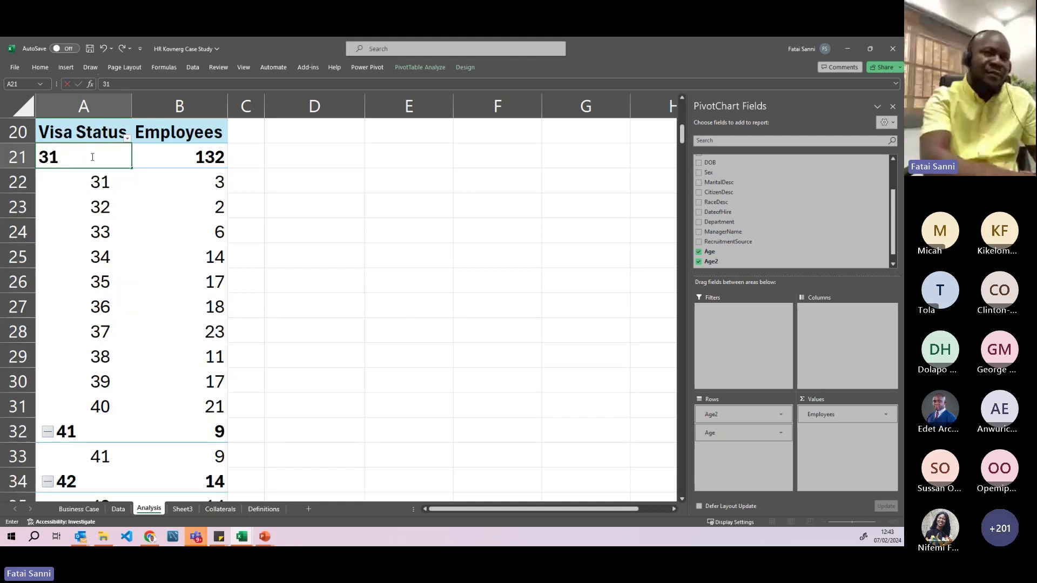
pyautogui.write(' - 40')
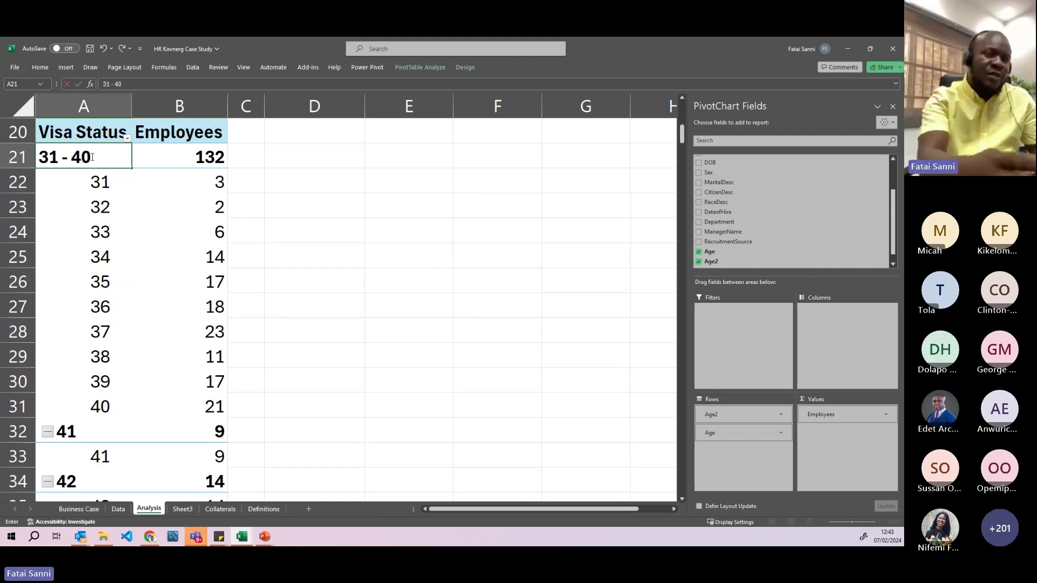
pyautogui.write(' ye')
pyautogui.press('BackSpace')
pyautogui.write('rs')
pyautogui.press('BackSpace')
pyautogui.press('BackSpace')
pyautogui.press('BackSpace')
pyautogui.press('BackSpace')
pyautogui.press('Return')
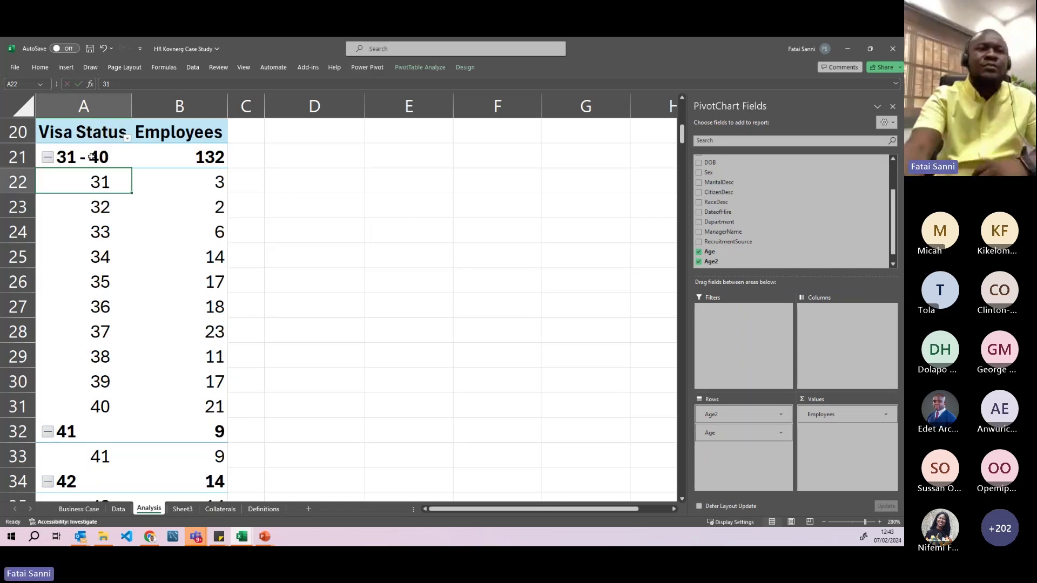
pyautogui.click(47, 160)
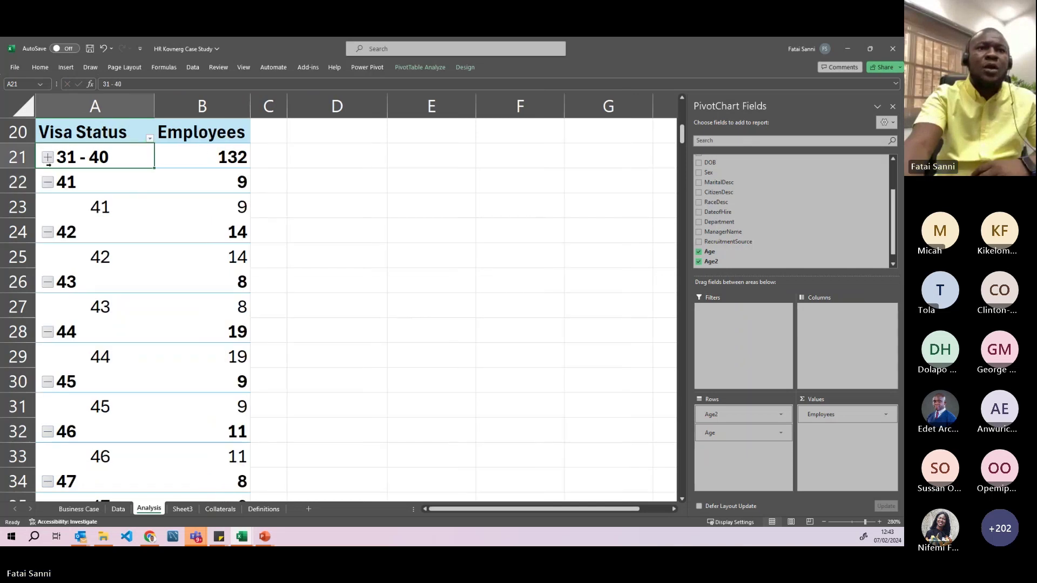
# - Retitle the pivot's row header 'Age Band'
pyautogui.scroll(3, 95, 224)
pyautogui.scroll(-1, 96, 225)
pyautogui.click(98, 282)
pyautogui.write('Age')
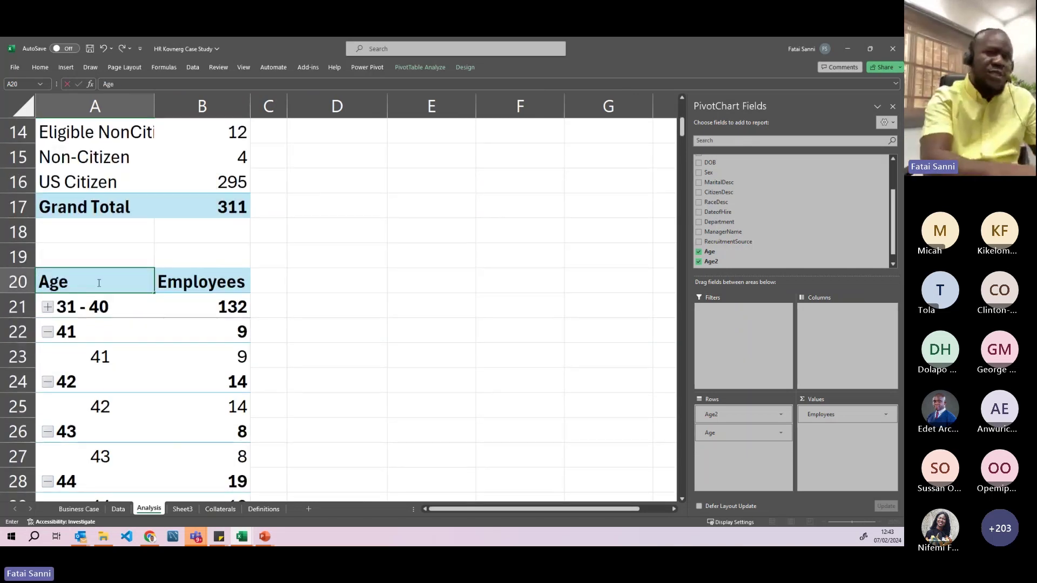
pyautogui.write(' Band')
# - Confirm the Age Band header and group ages 41–50 into a collapsed '41 - 50' band
pyautogui.press('Return')
pyautogui.scroll(-1, 86, 282)
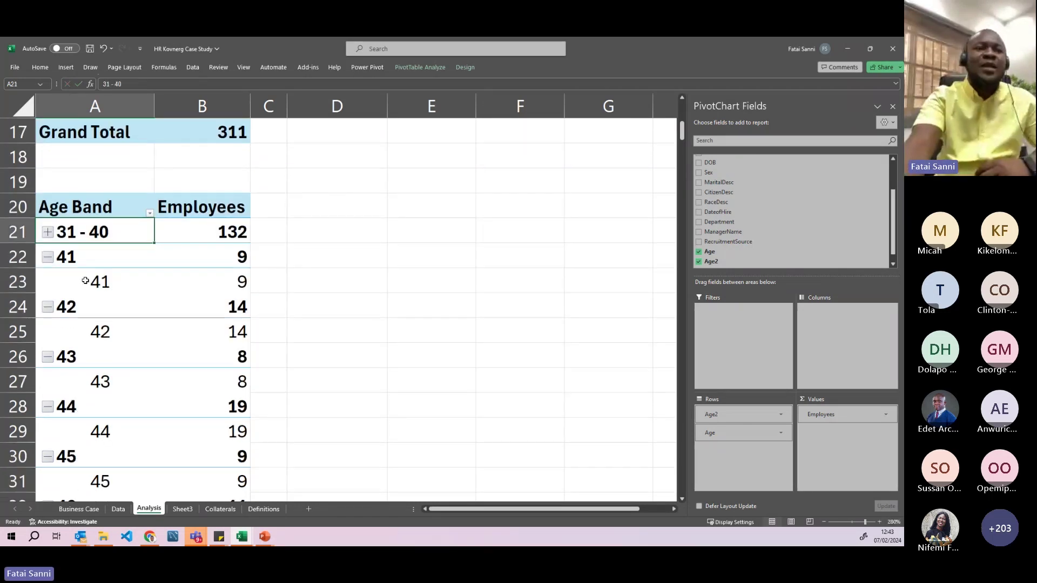
pyautogui.scroll(-1, 85, 280)
pyautogui.moveTo(88, 181); pyautogui.dragTo(91, 433)
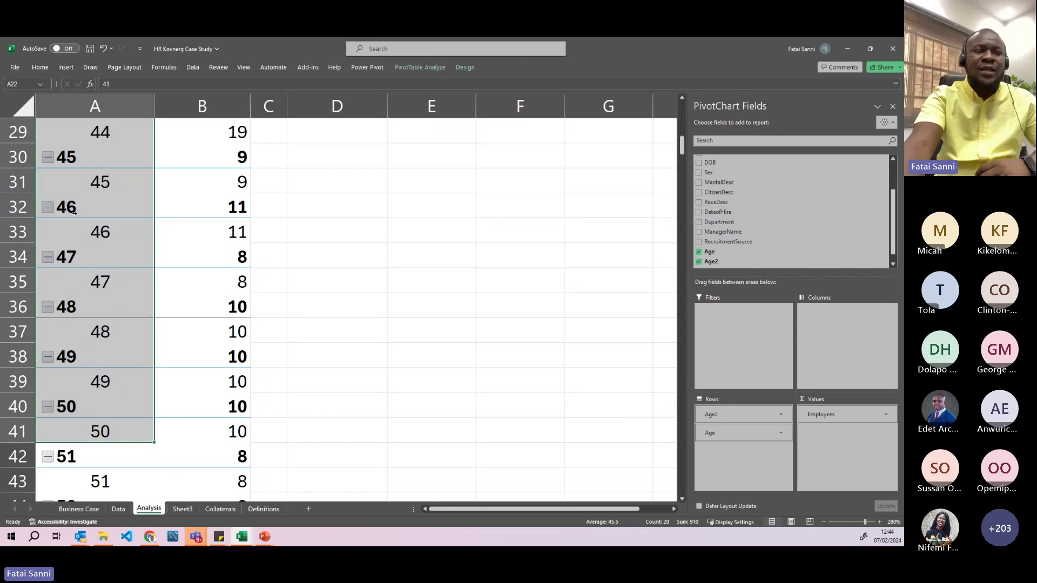
pyautogui.rightClick(82, 205)
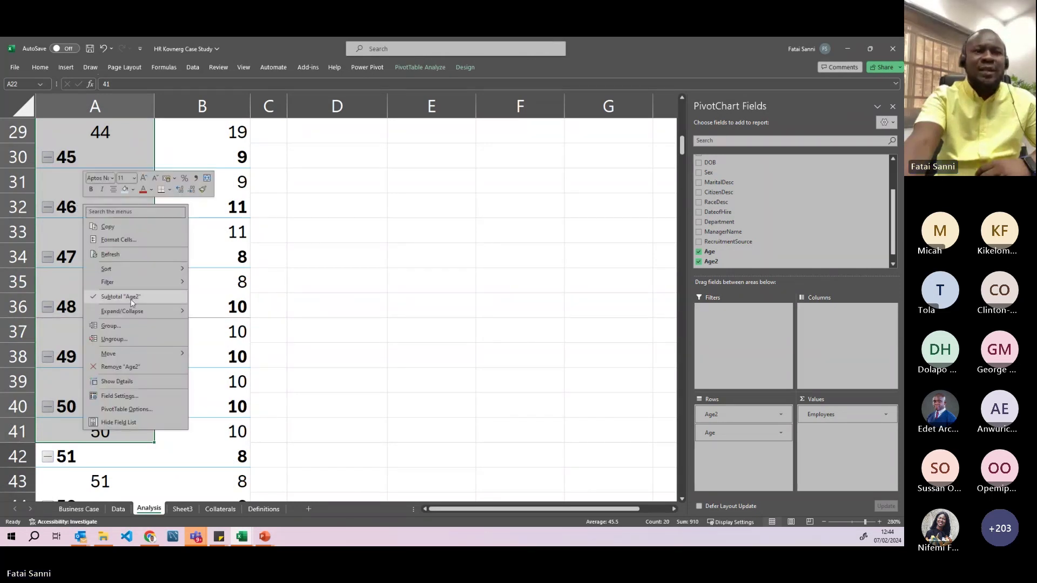
pyautogui.click(128, 326)
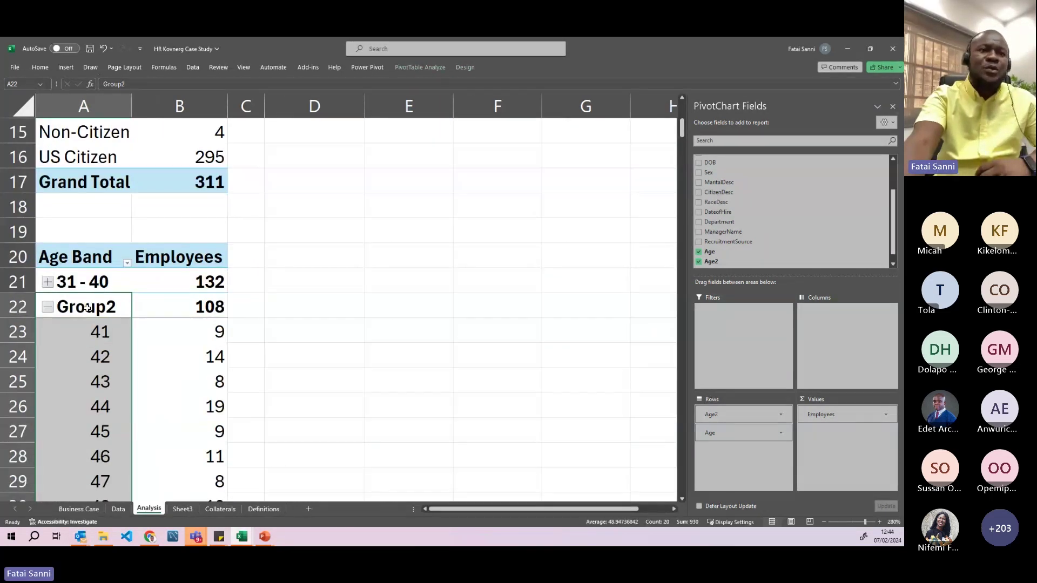
pyautogui.click(87, 308)
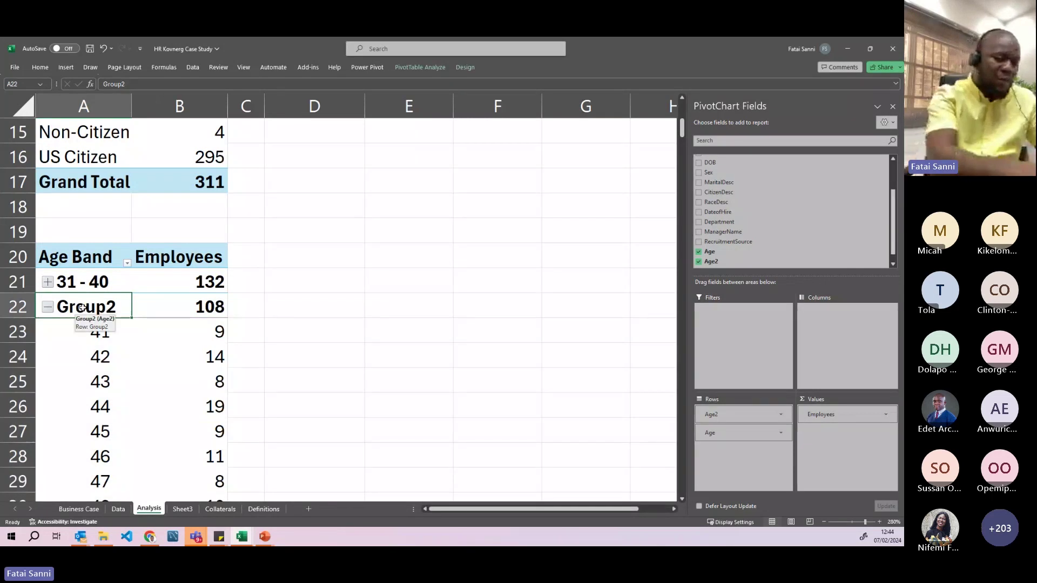
pyautogui.write('41 - 50')
pyautogui.press('Return')
pyautogui.click(48, 307)
# - Group ages 51–60 into a collapsed band named '51 - 60'
pyautogui.scroll(-1, 76, 331)
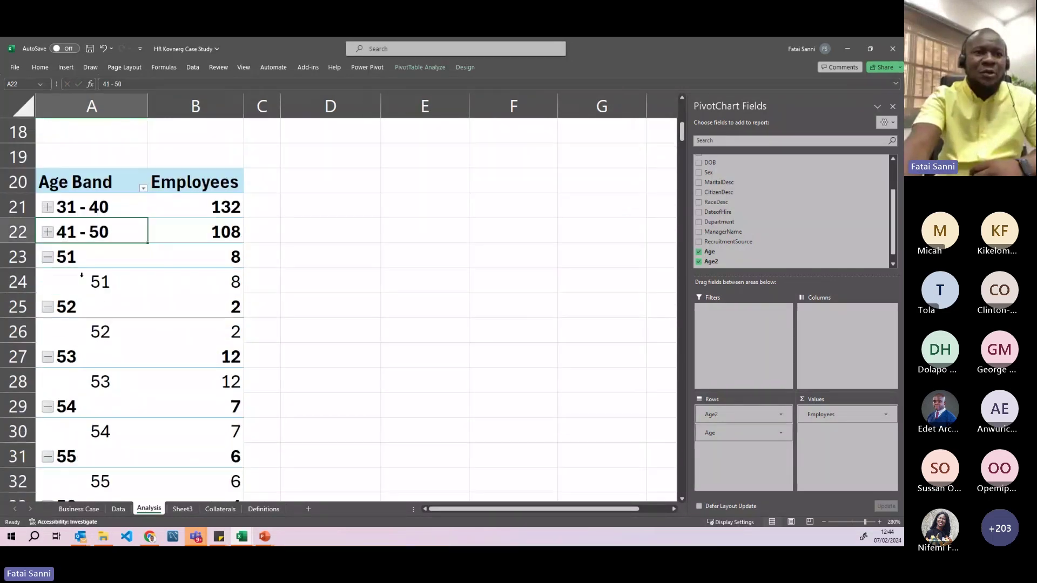
pyautogui.moveTo(87, 258); pyautogui.dragTo(85, 411)
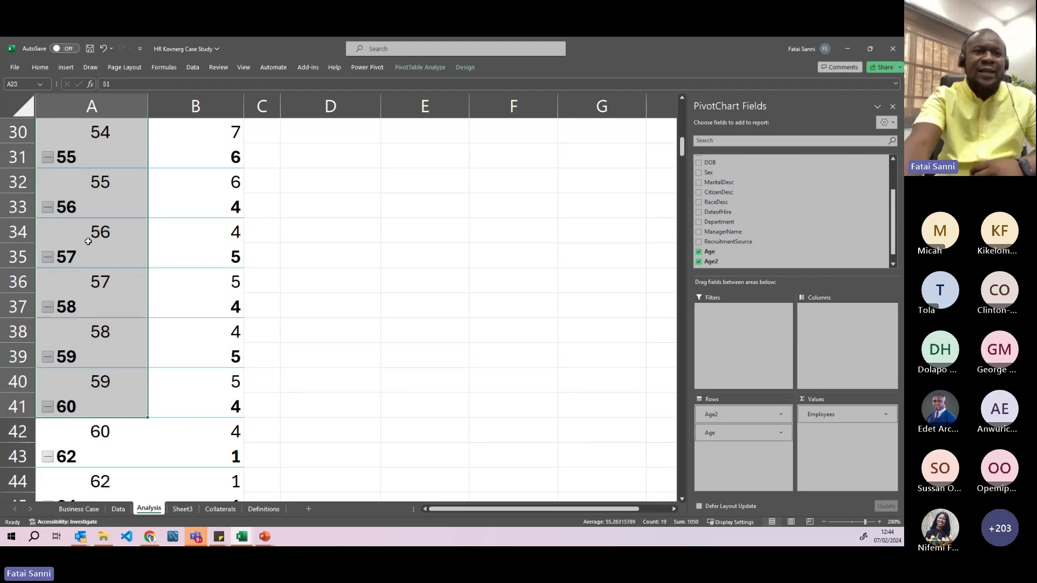
pyautogui.rightClick(91, 240)
pyautogui.click(131, 371)
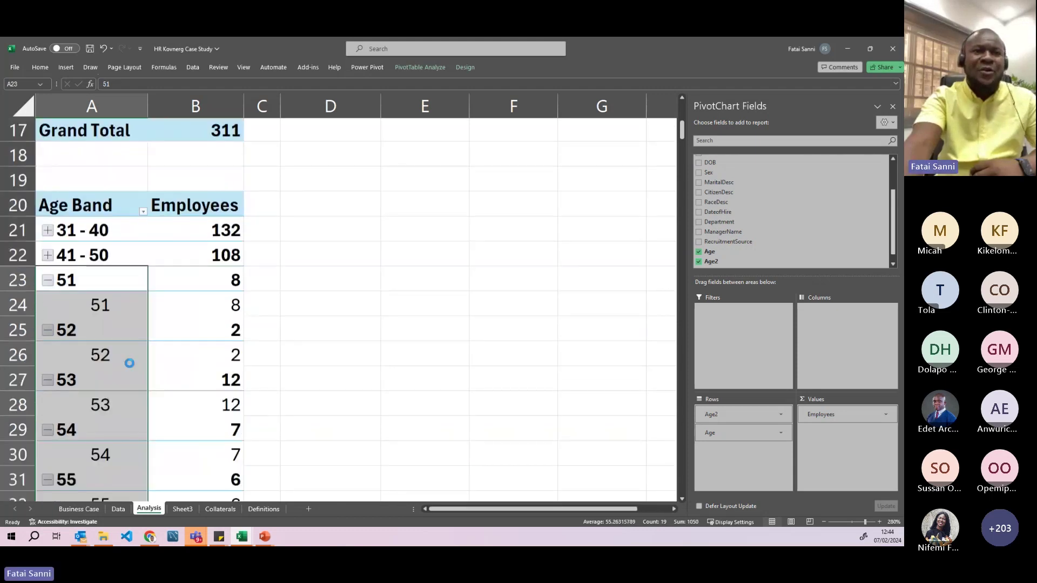
pyautogui.click(95, 309)
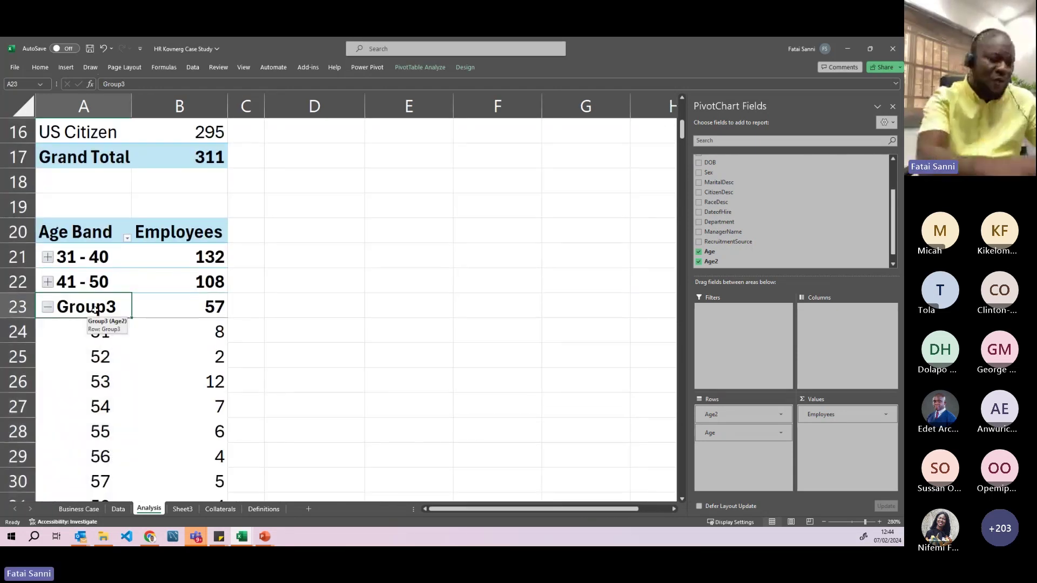
pyautogui.write('51 -')
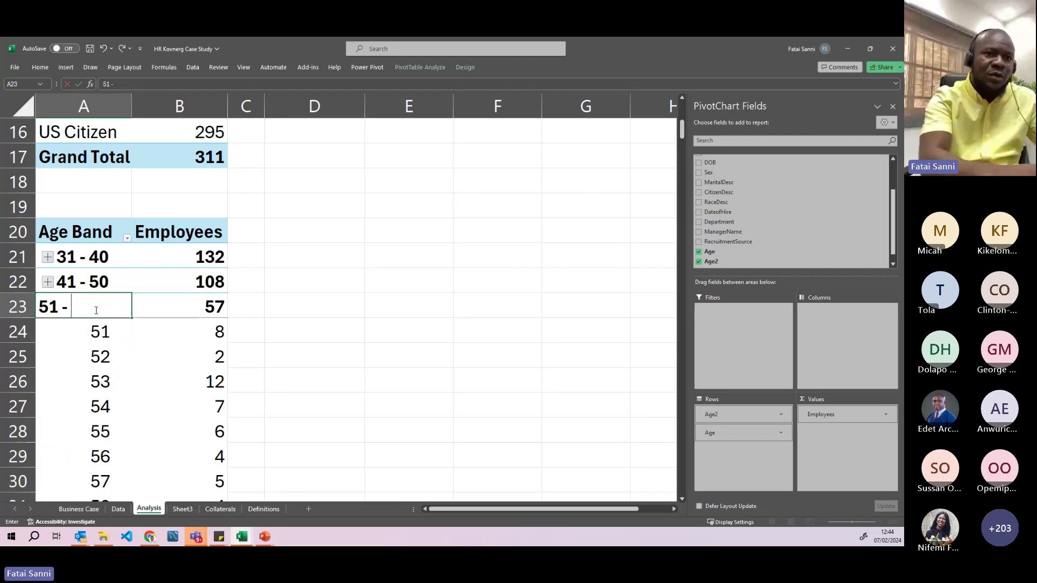
pyautogui.write(' 60')
pyautogui.press('Return')
pyautogui.click(48, 307)
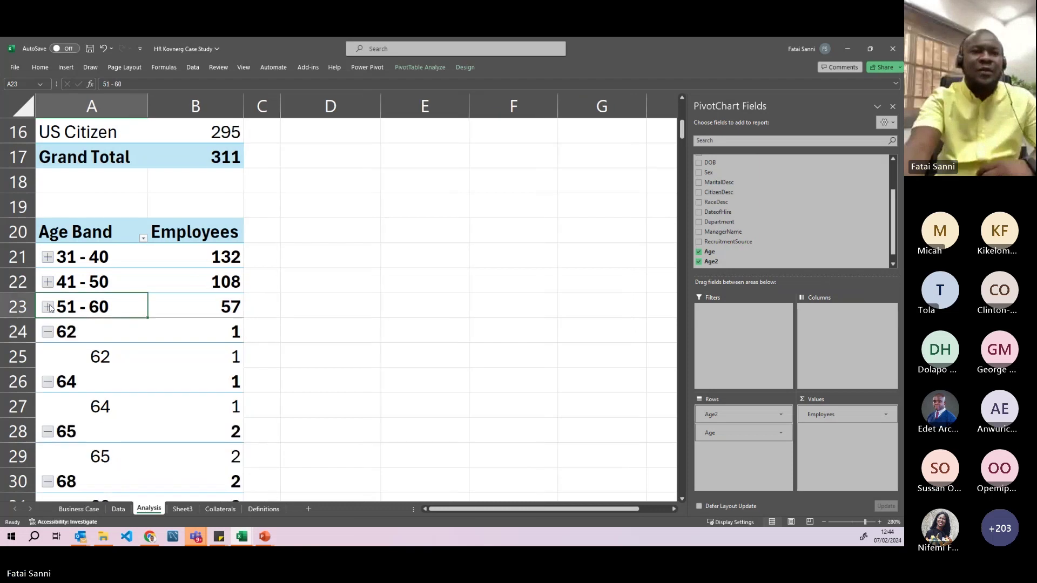
# - Group the remaining ages into a collapsed band named 'Above 60'
pyautogui.scroll(-2, 79, 259)
pyautogui.moveTo(69, 184); pyautogui.dragTo(97, 483)
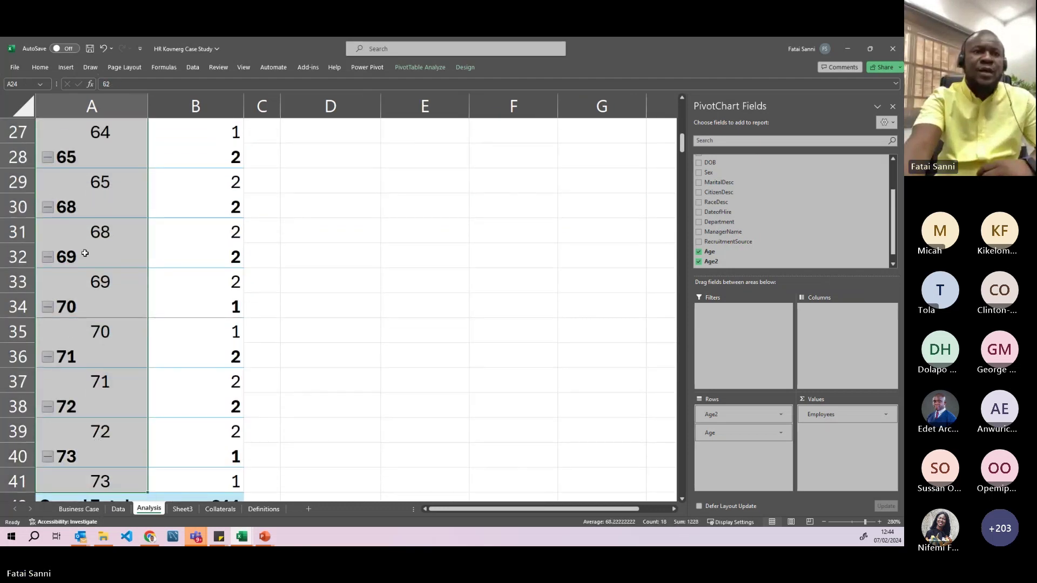
pyautogui.rightClick(85, 253)
pyautogui.click(128, 372)
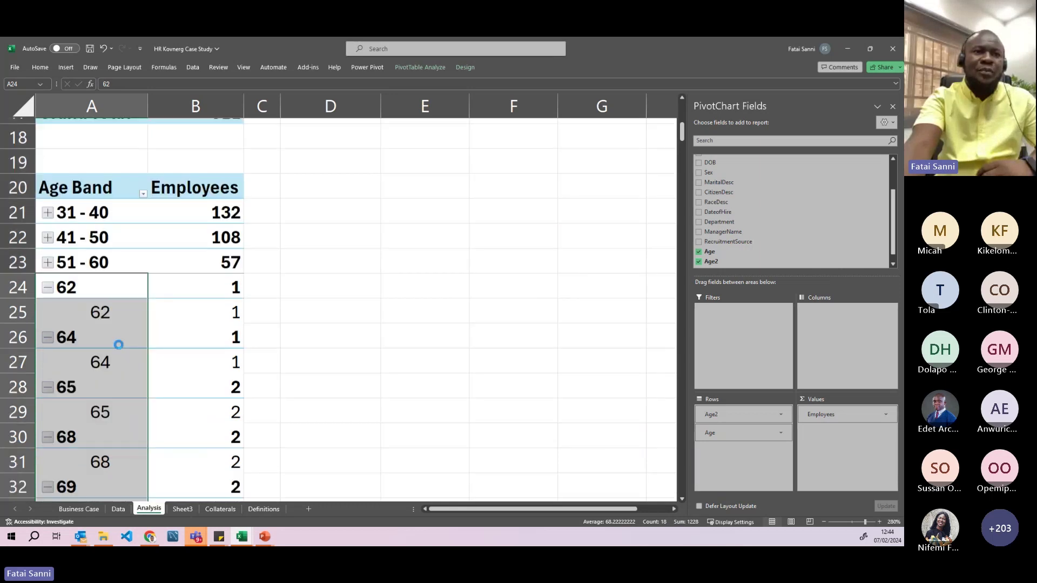
pyautogui.write('Above')
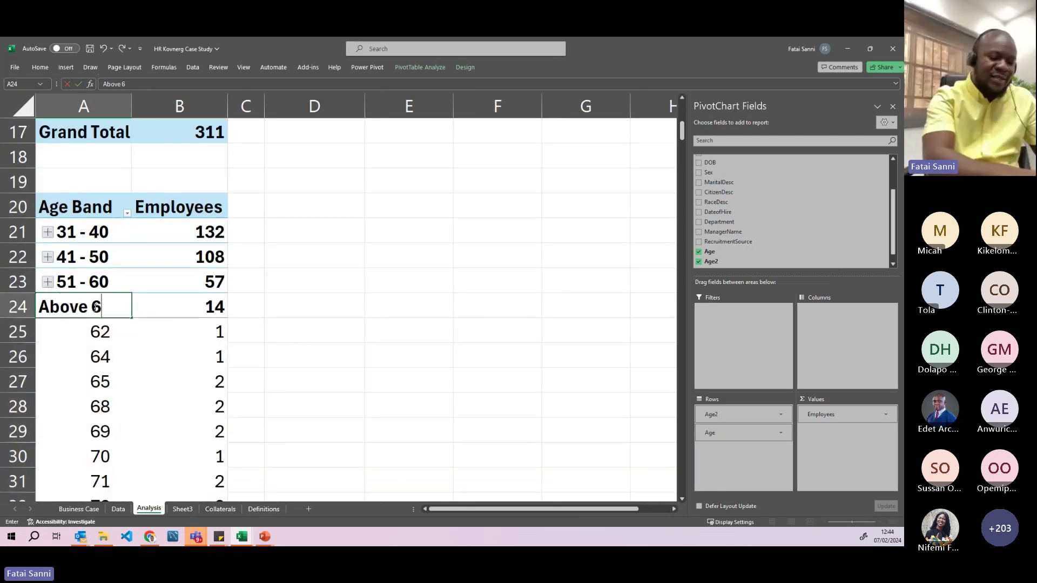
pyautogui.write(' 60')
pyautogui.press('Return')
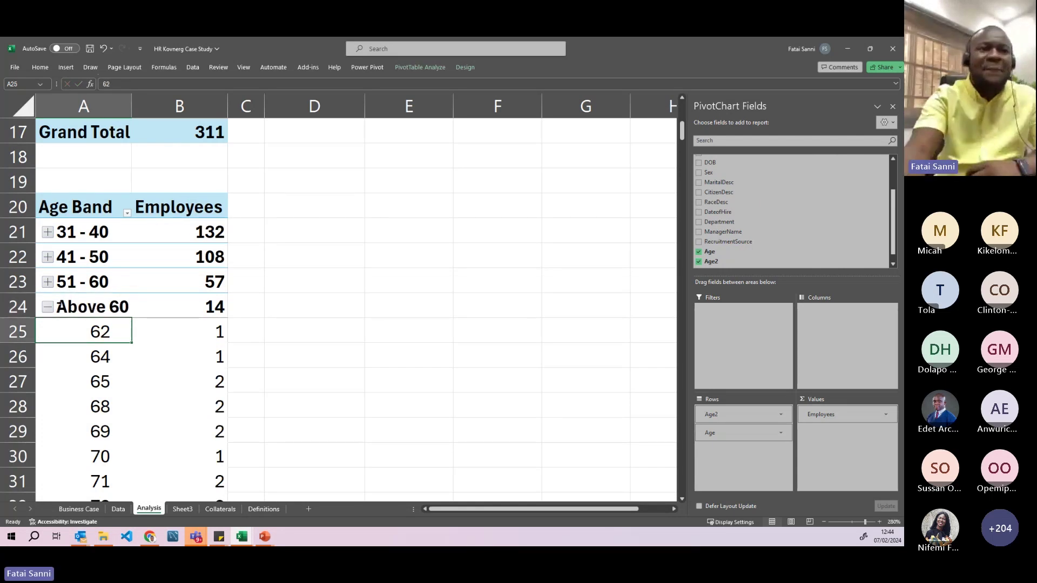
pyautogui.click(47, 307)
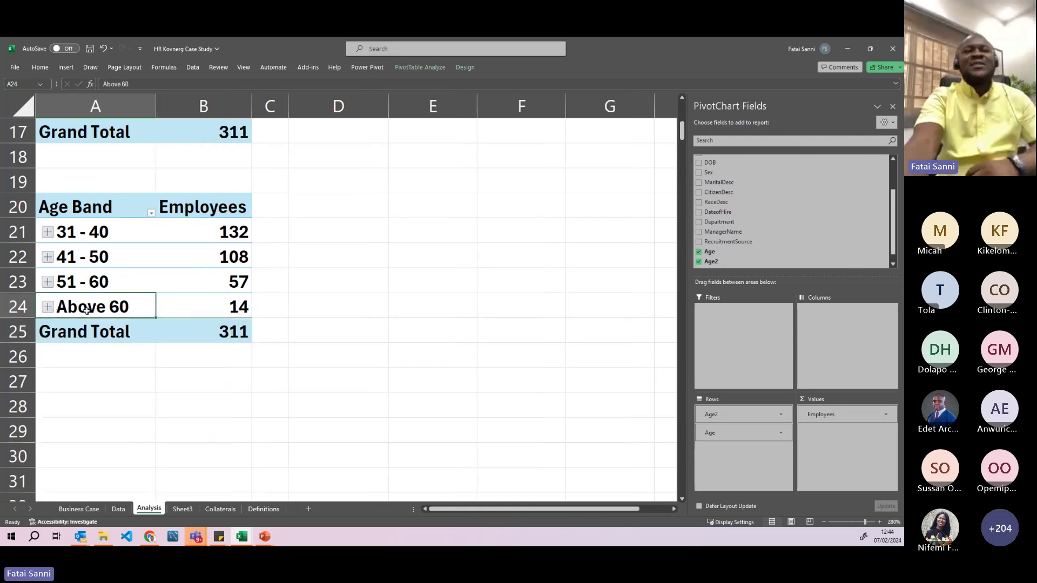
# - Select the Employees counts for all the age bands
pyautogui.click(296, 291)
pyautogui.scroll(-1, 287, 295)
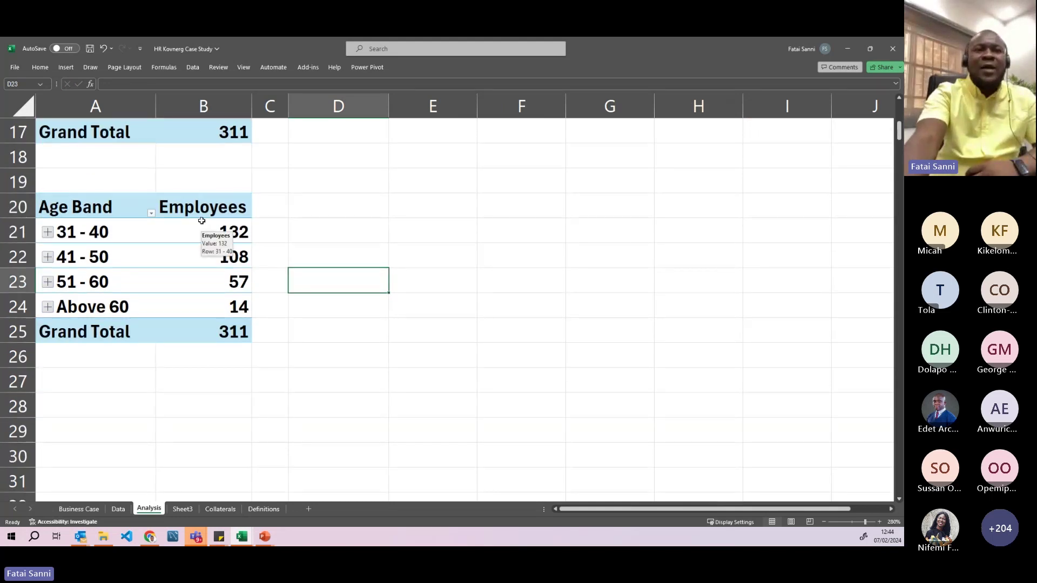
pyautogui.moveTo(201, 211); pyautogui.dragTo(189, 332)
pyautogui.scroll(2, 296, 250)
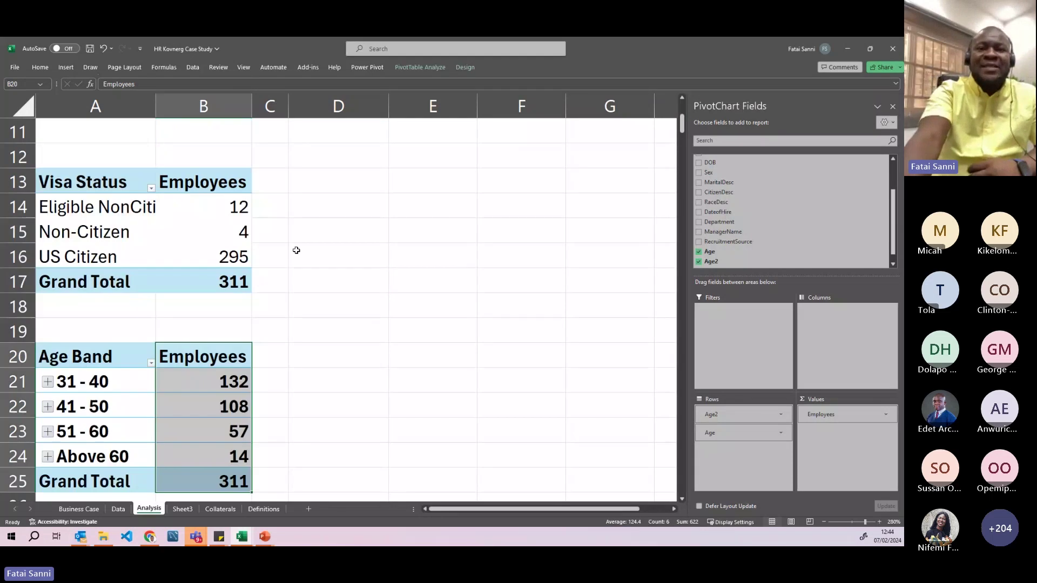
pyautogui.scroll(3, 297, 250)
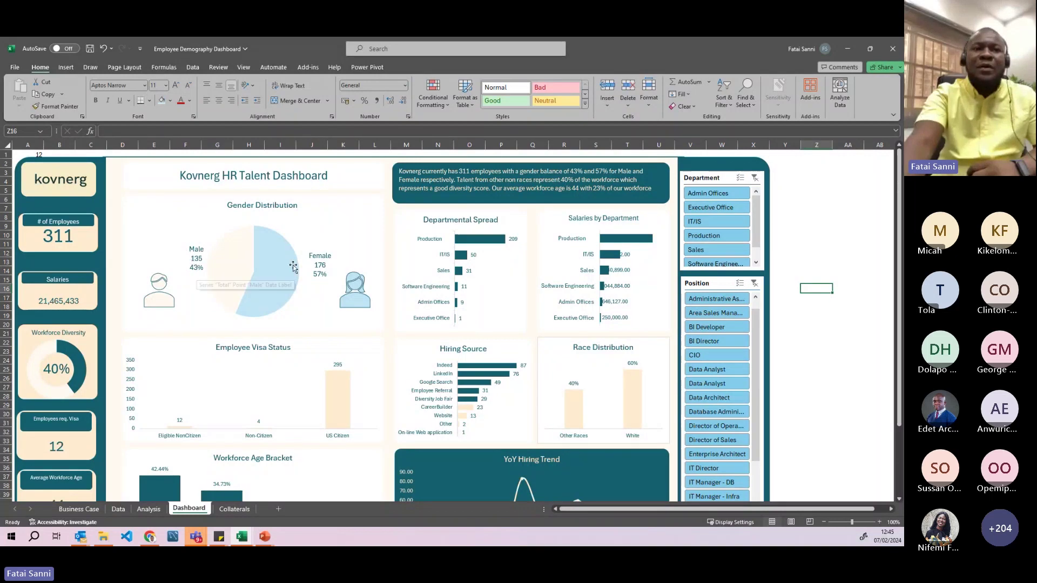
# - Inspect the dashboard's Gender Distribution, Employee Visa Status and Workforce Age Bracket charts
pyautogui.click(318, 211)
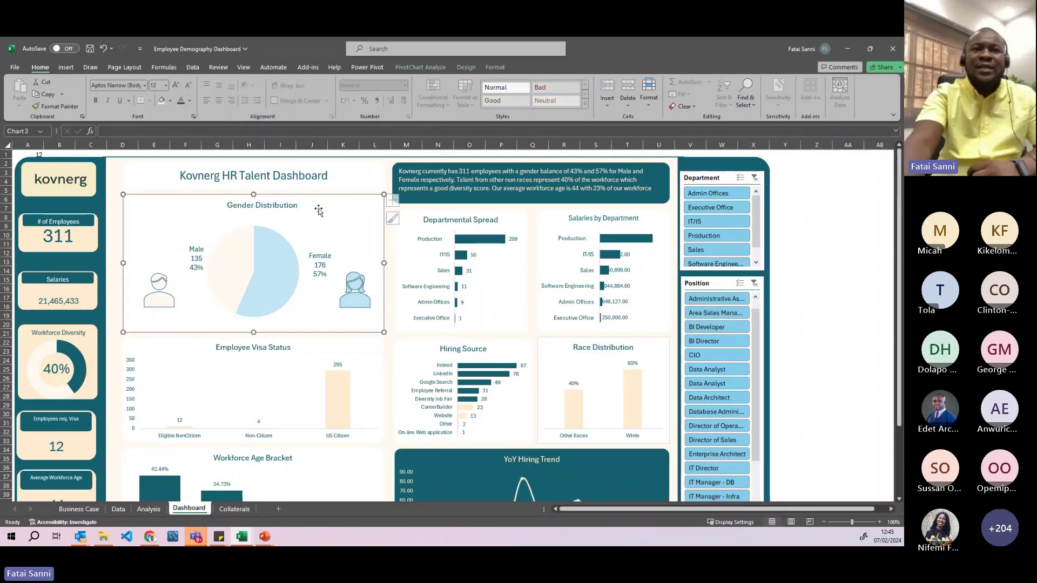
pyautogui.scroll(-2, 319, 211)
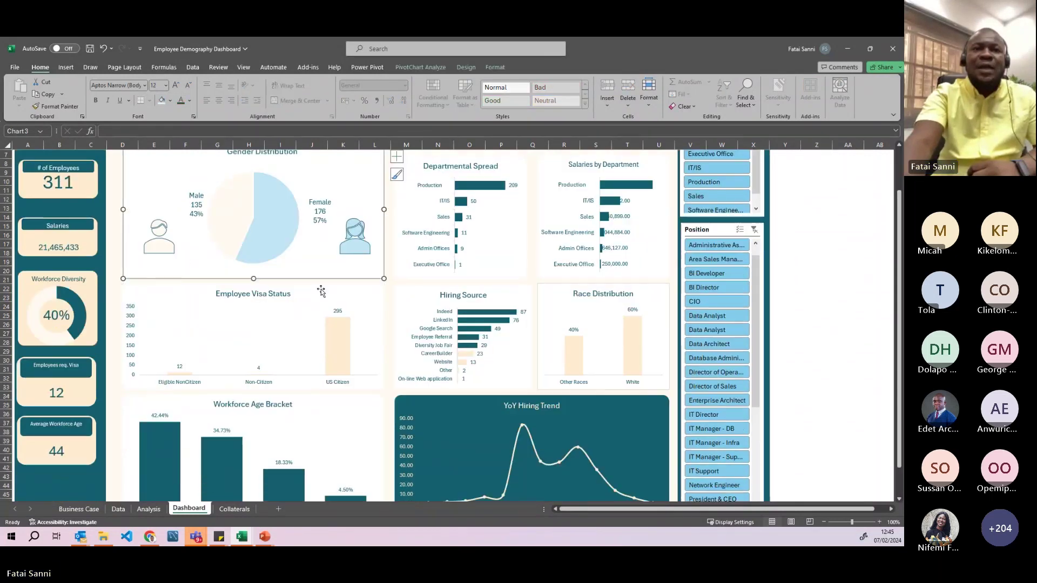
pyautogui.click(264, 293)
pyautogui.click(171, 292)
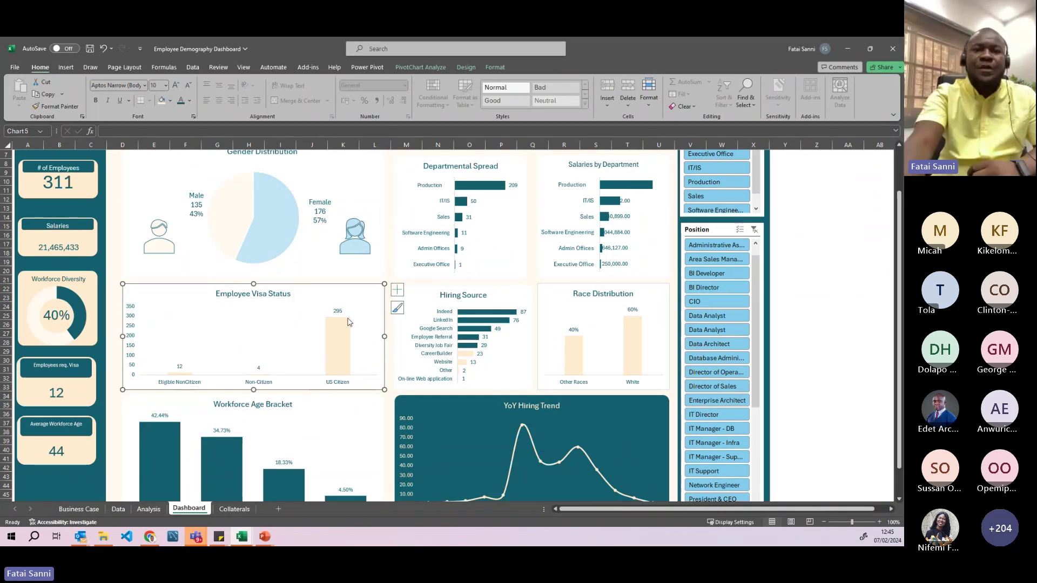
pyautogui.scroll(-3, 340, 314)
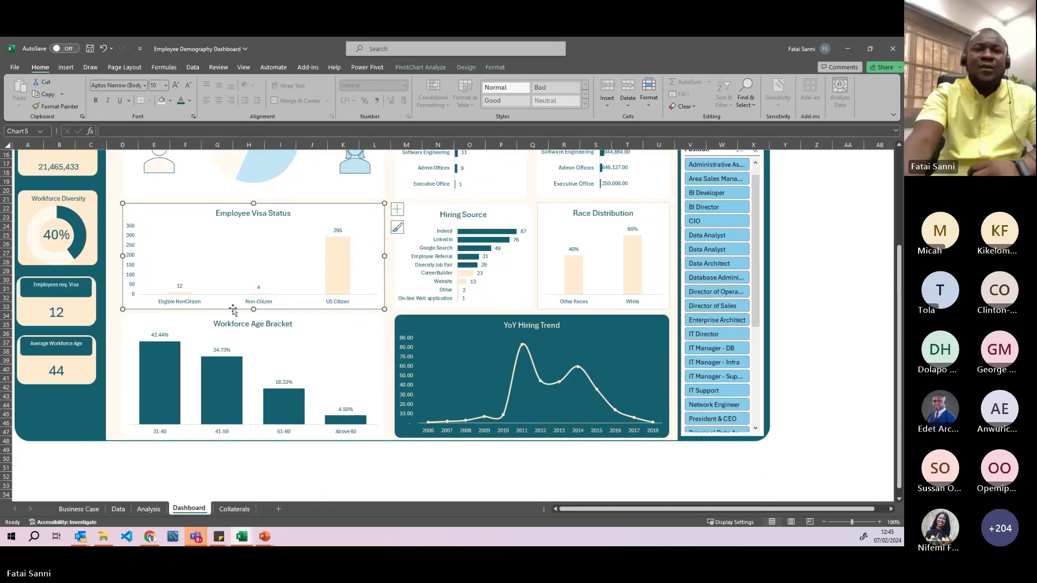
pyautogui.click(227, 333)
pyautogui.scroll(-2, 209, 369)
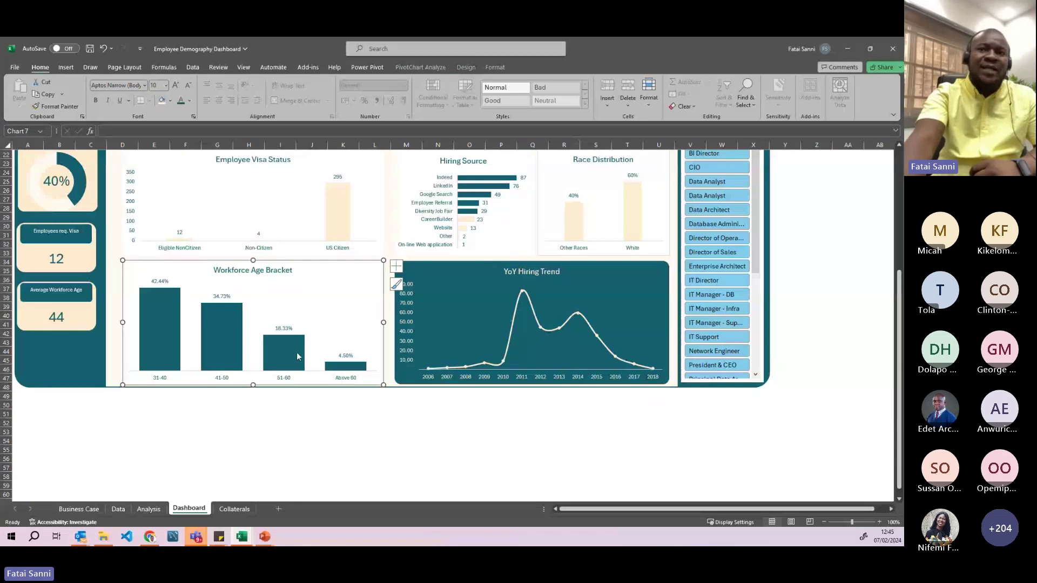
pyautogui.scroll(7, 297, 354)
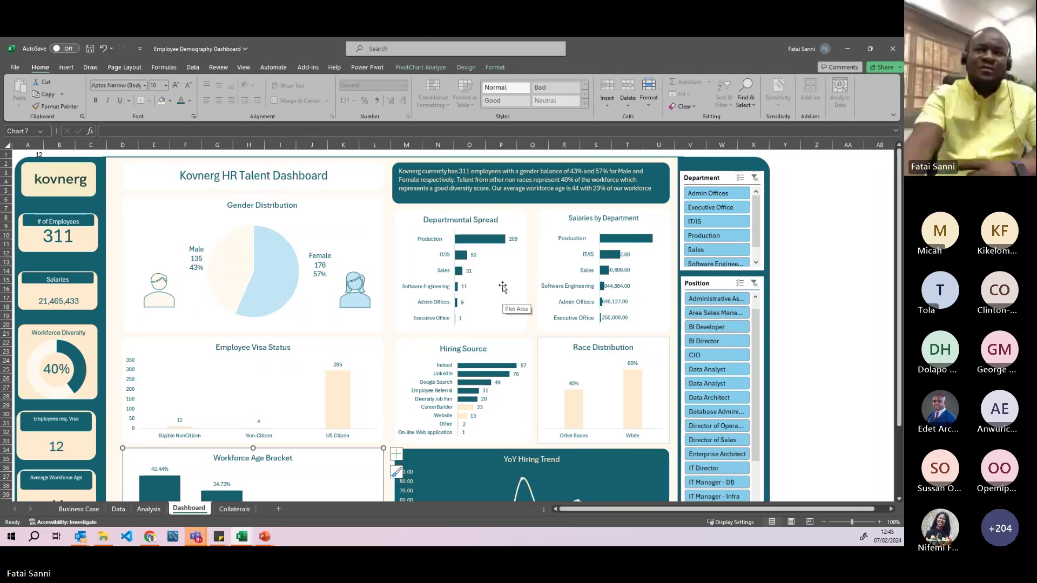
# - Filter the Department slicer through Executive Office, IT/IS, Production and Sales, then return to Analysis
pyautogui.click(694, 205)
pyautogui.click(699, 221)
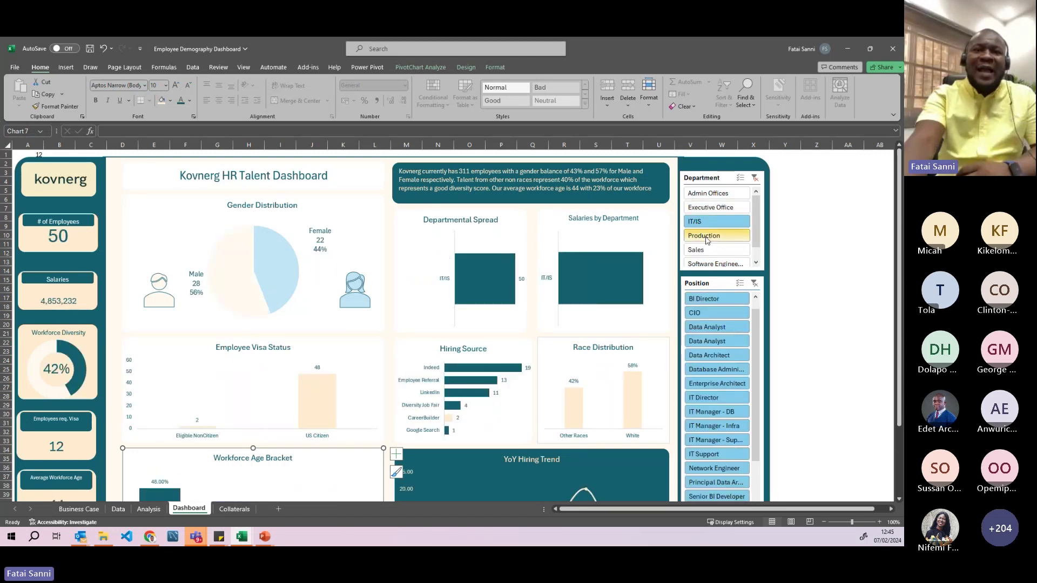
pyautogui.click(703, 236)
pyautogui.click(705, 249)
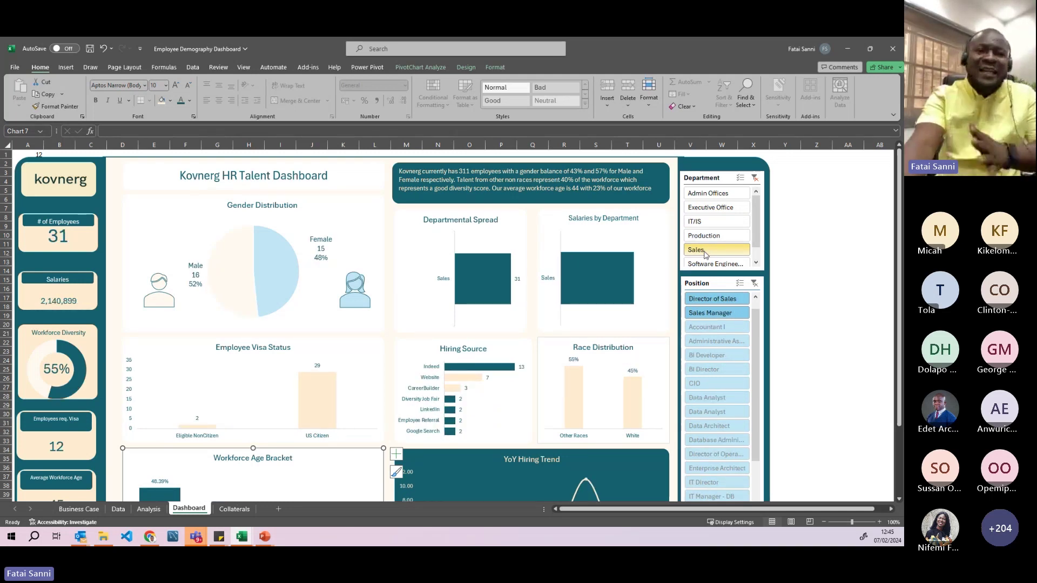
pyautogui.click(847, 49)
pyautogui.click(329, 339)
pyautogui.scroll(-1, 329, 339)
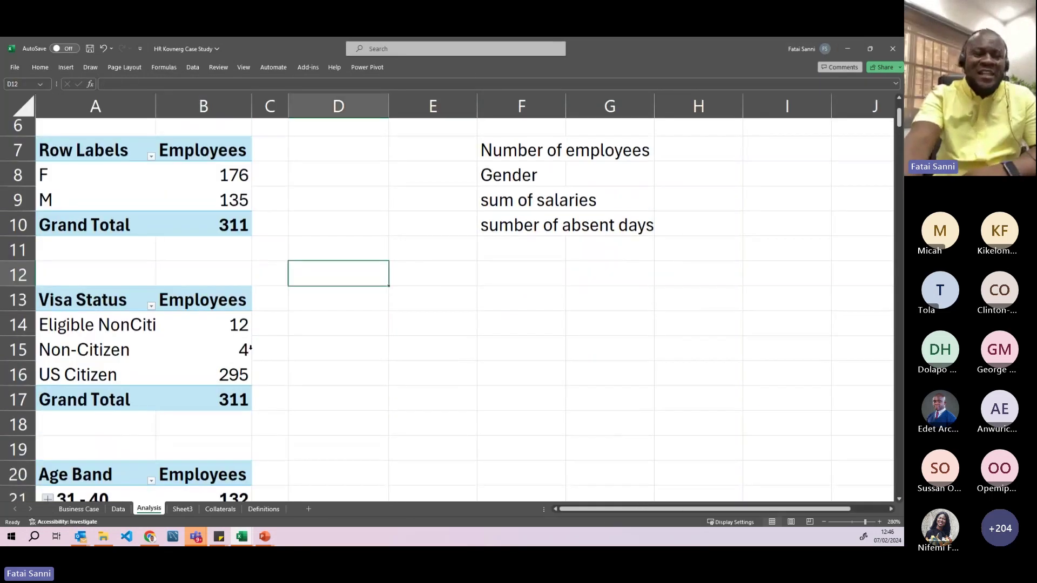
pyautogui.scroll(-2, 448, 302)
pyautogui.click(85, 511)
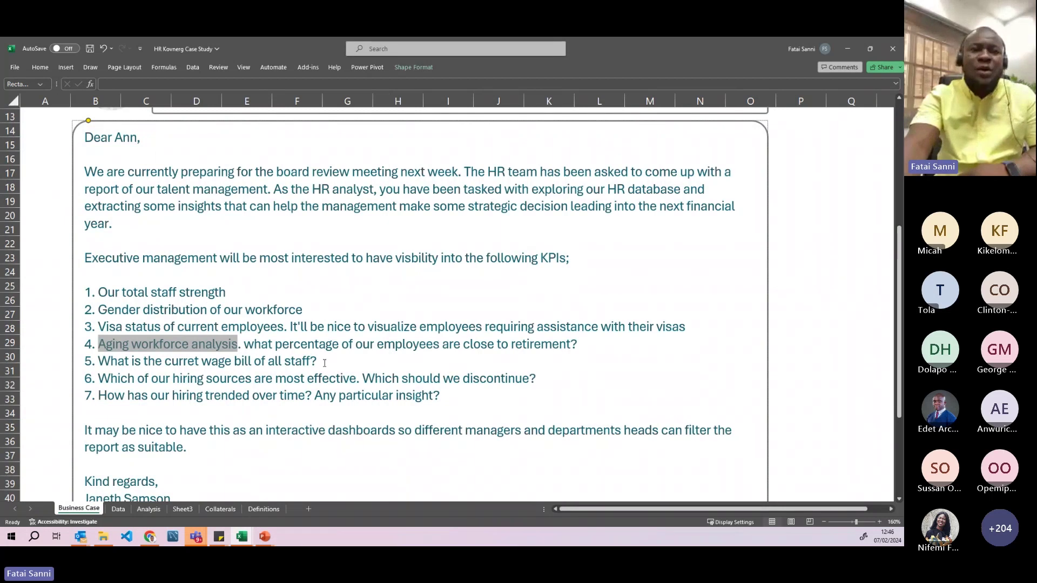
pyautogui.moveTo(324, 363); pyautogui.dragTo(106, 362)
pyautogui.scroll(2, 161, 183)
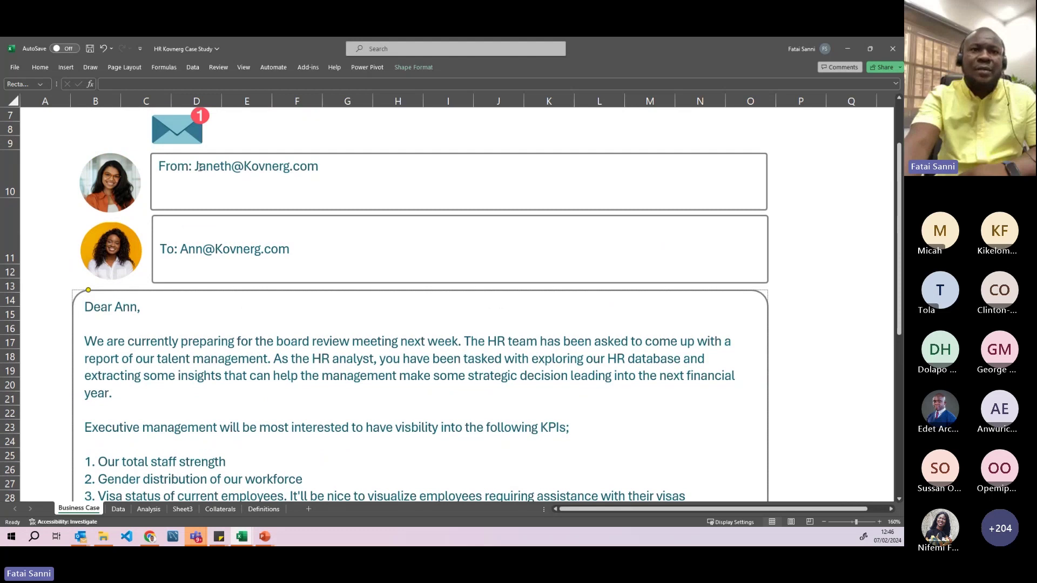
pyautogui.scroll(-2, 179, 276)
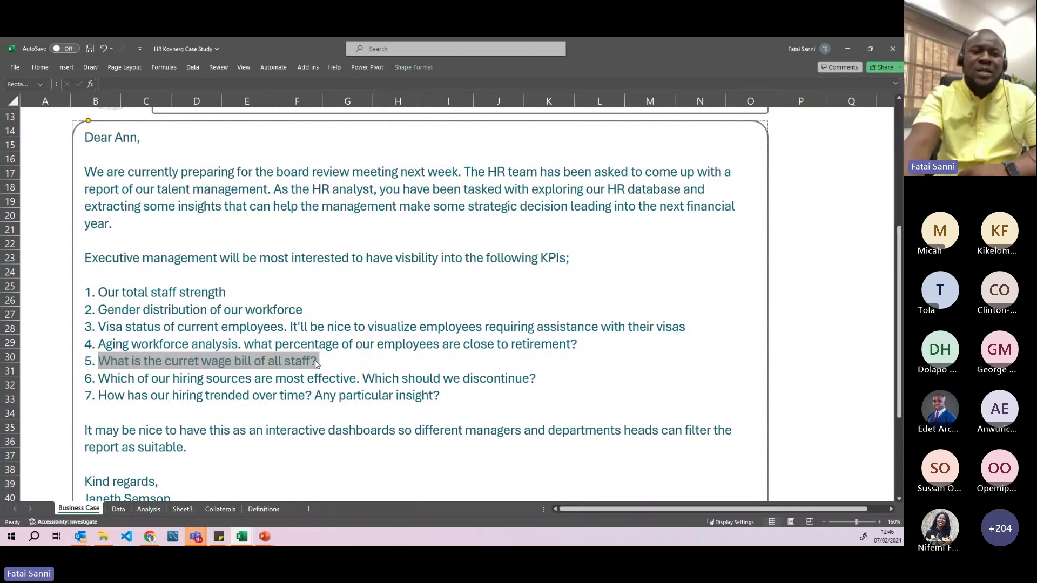
pyautogui.click(120, 510)
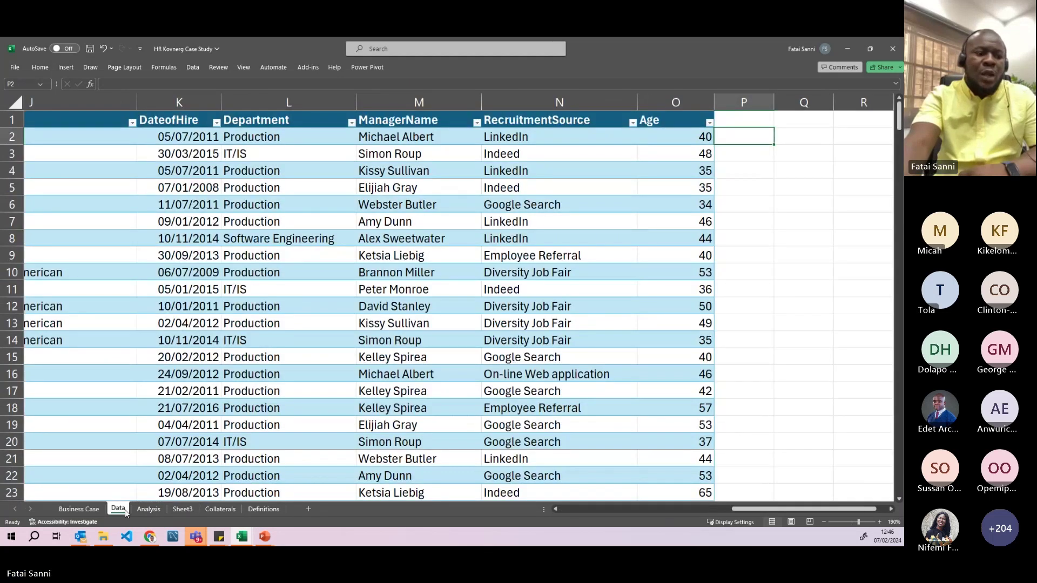
pyautogui.click(148, 509)
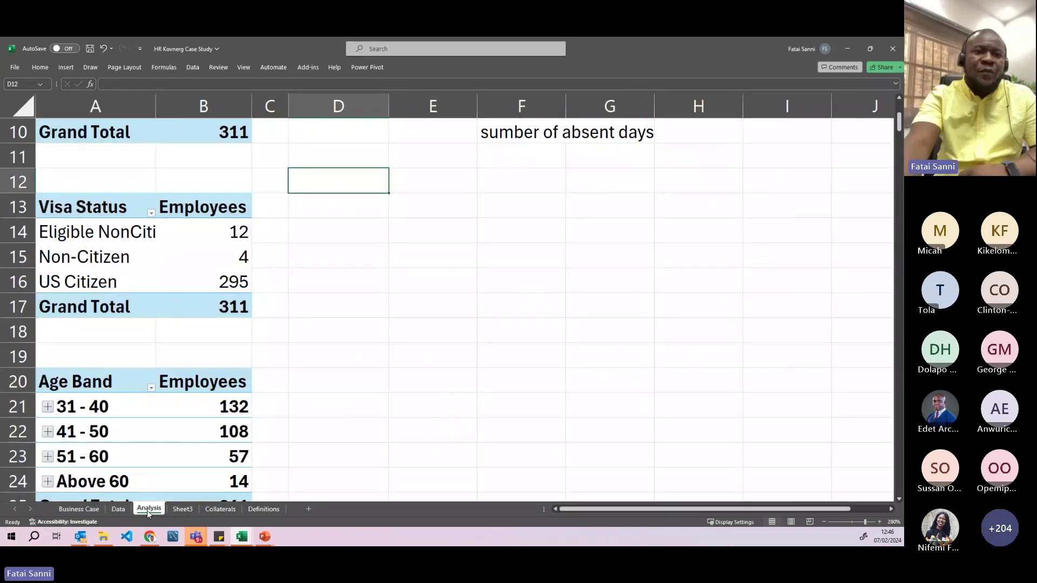
pyautogui.scroll(-2, 186, 415)
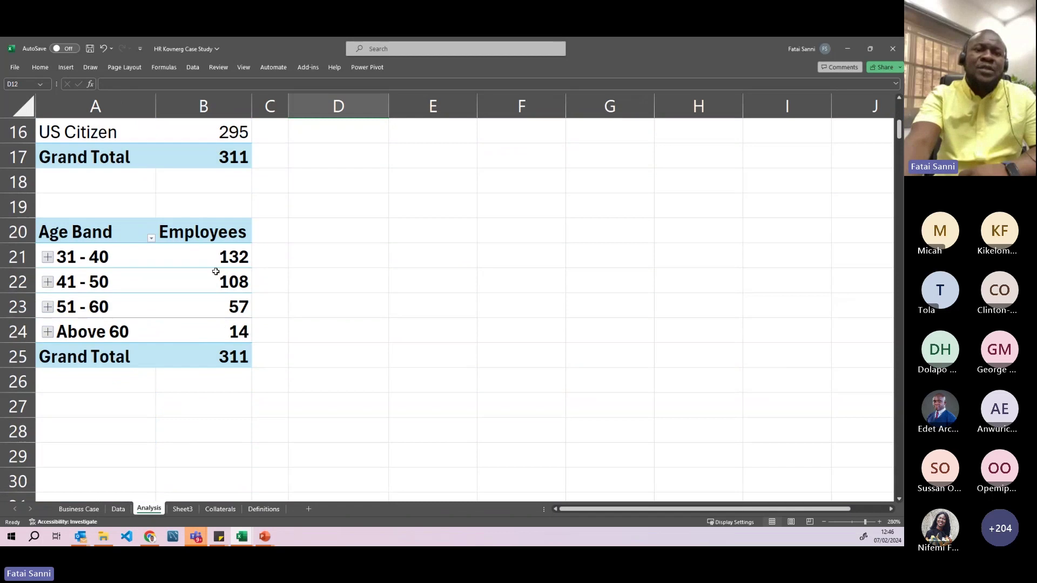
pyautogui.click(215, 258)
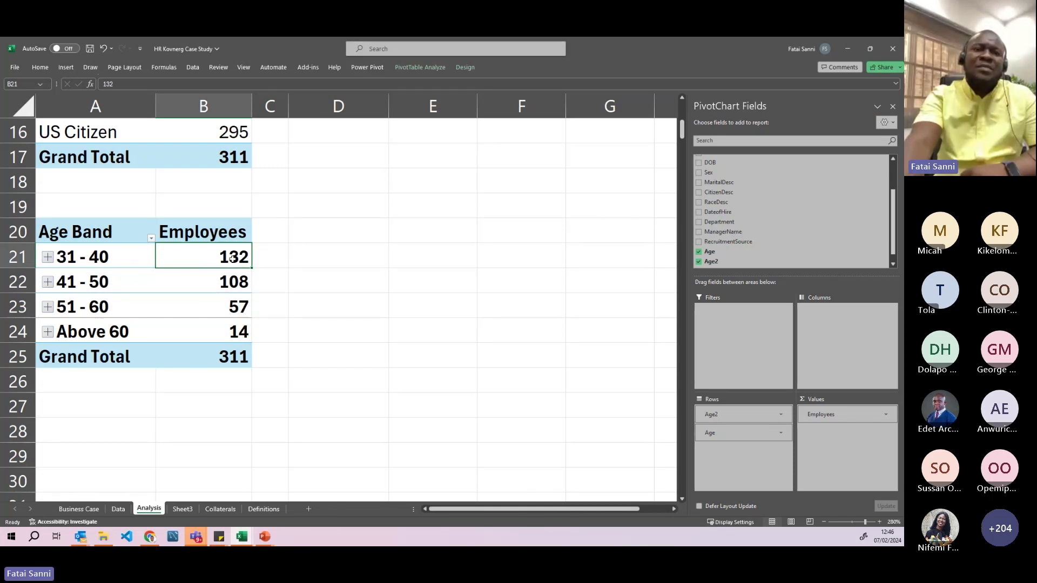
pyautogui.click(82, 509)
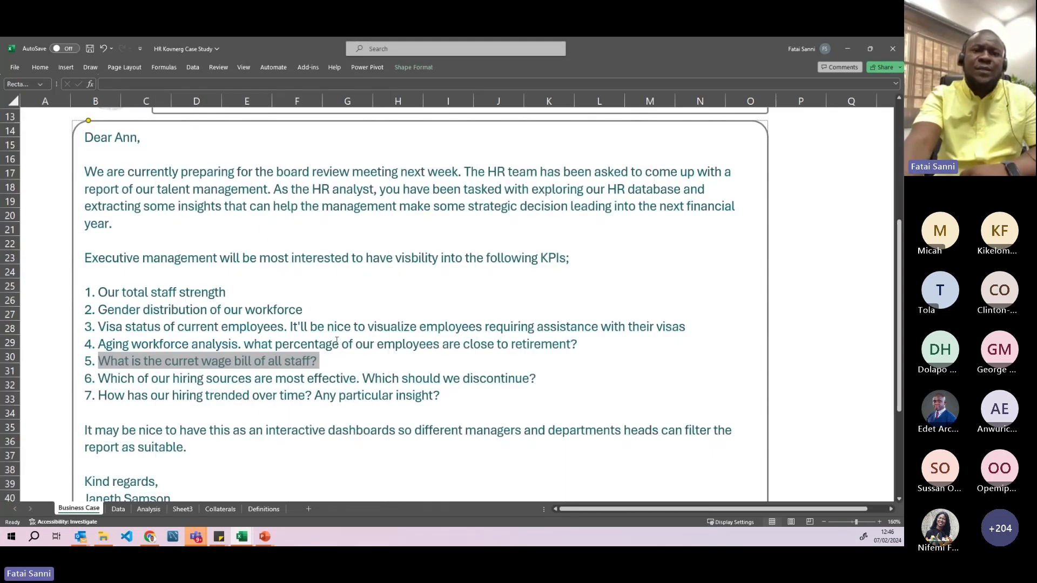
pyautogui.moveTo(246, 344); pyautogui.dragTo(552, 345)
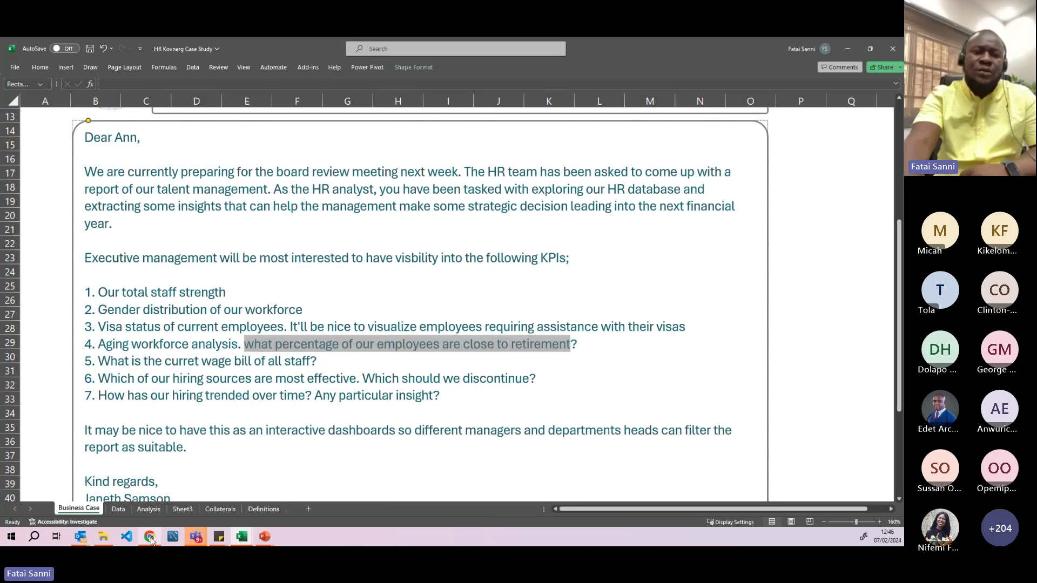
pyautogui.click(149, 509)
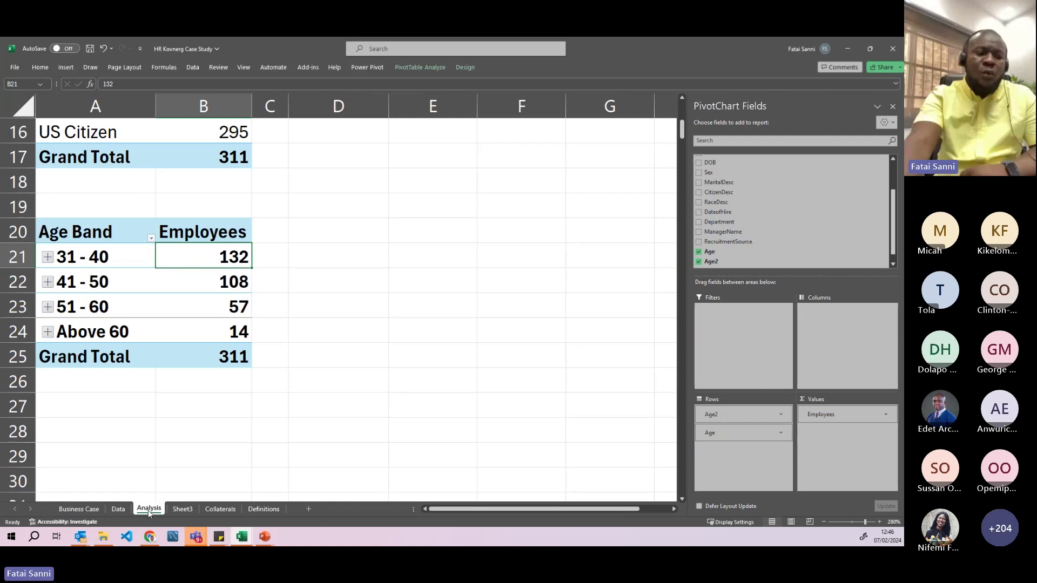
pyautogui.click(188, 287)
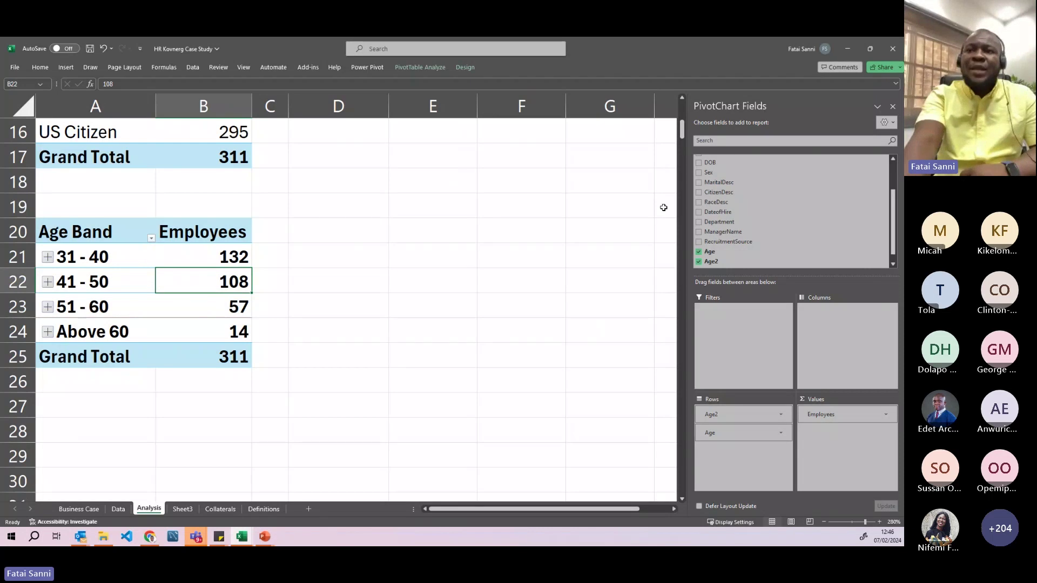
pyautogui.scroll(-1, 735, 238)
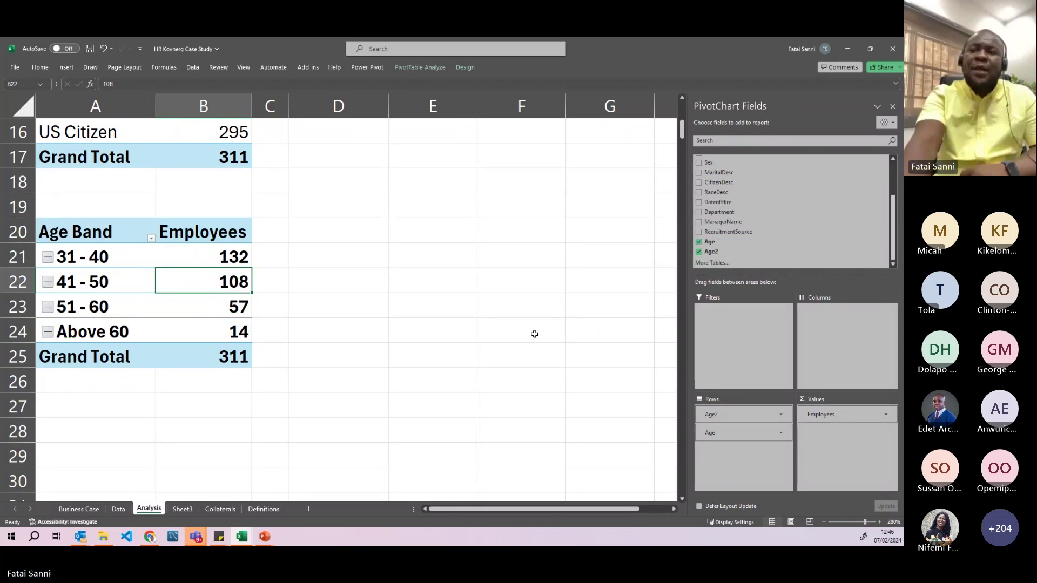
# - Show Employees as % of Grand Total: 42.44%, 34.73%, 18.33% and 4.50%
pyautogui.click(887, 415)
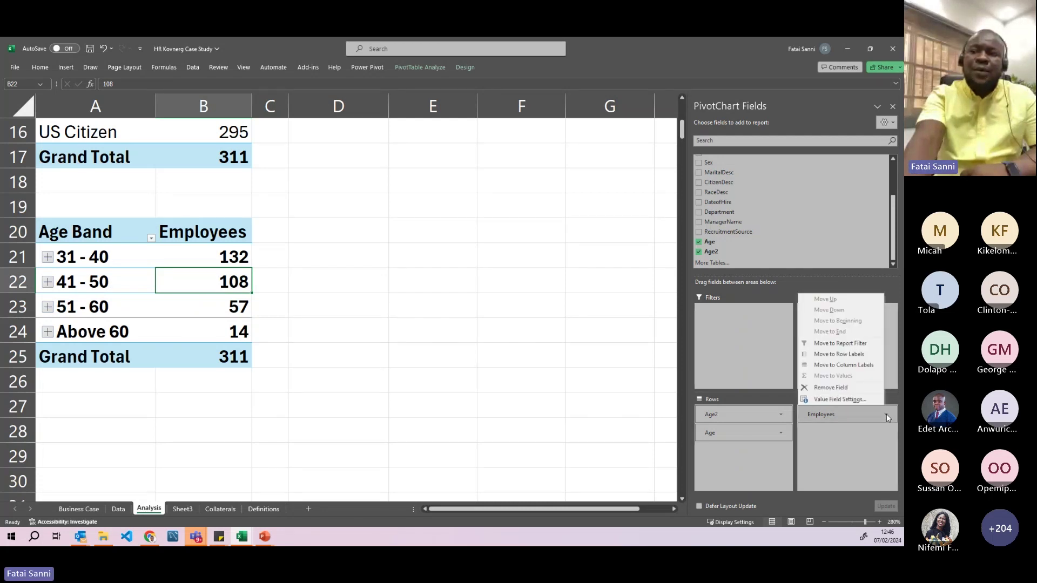
pyautogui.click(855, 401)
pyautogui.moveTo(329, 180); pyautogui.dragTo(353, 185)
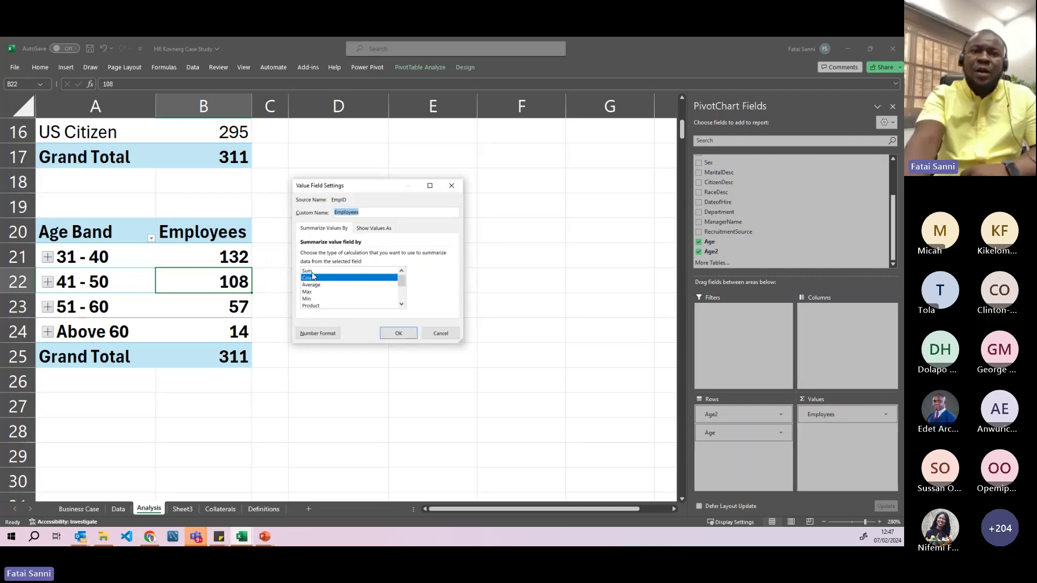
pyautogui.scroll(-3, 325, 281)
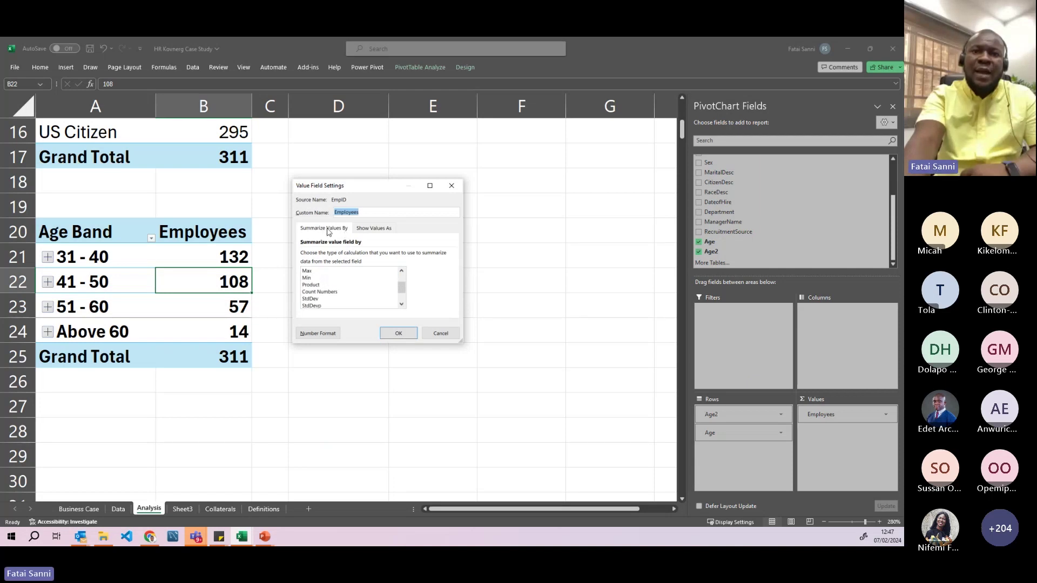
pyautogui.click(374, 229)
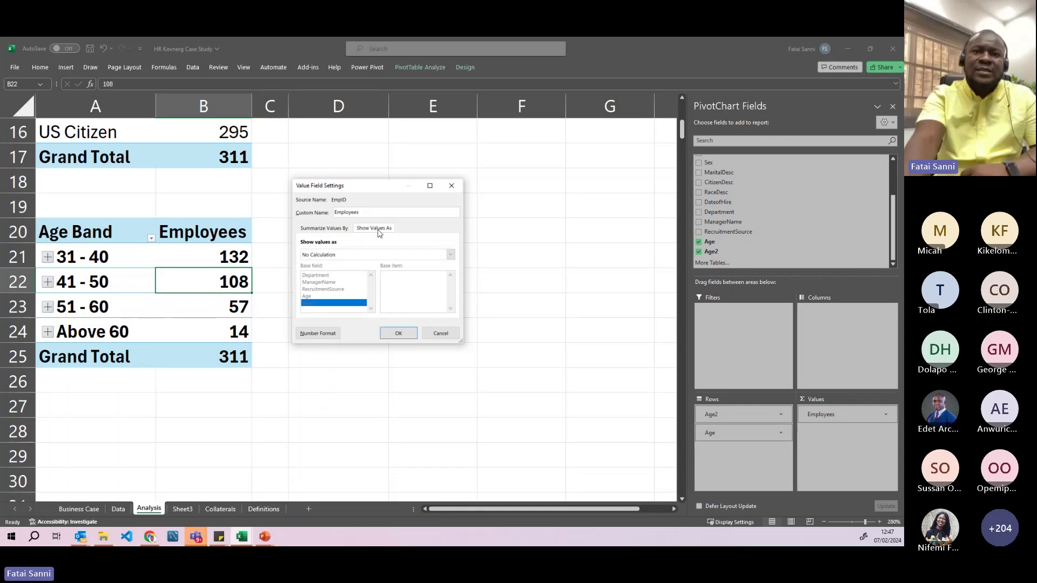
pyautogui.click(342, 256)
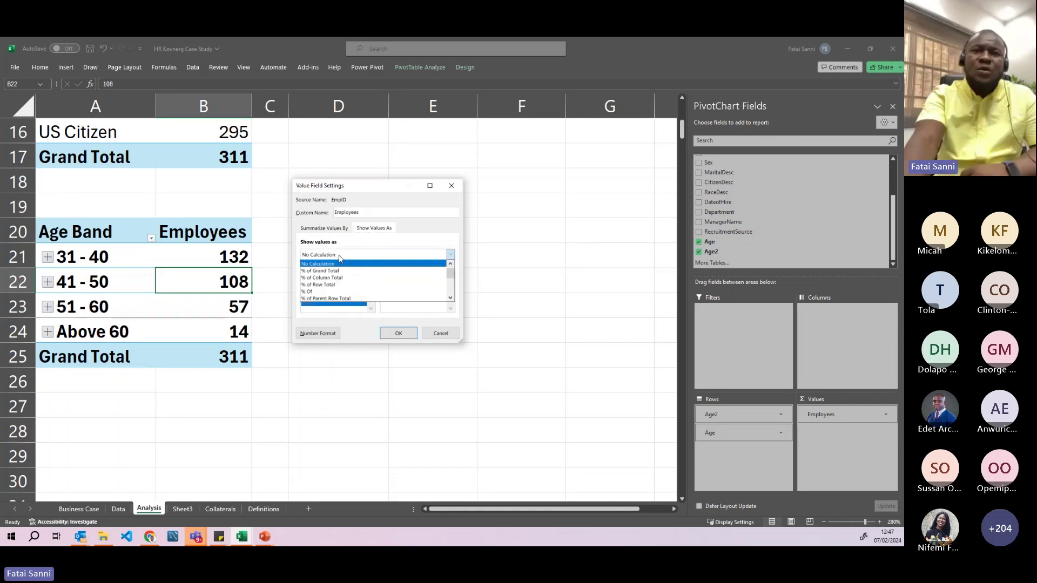
pyautogui.click(315, 271)
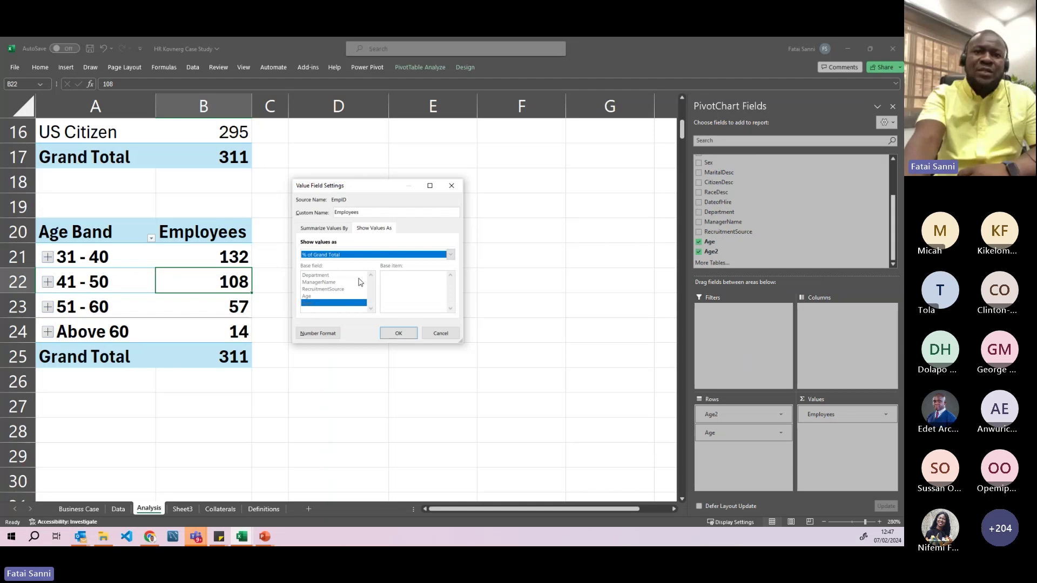
pyautogui.click(396, 333)
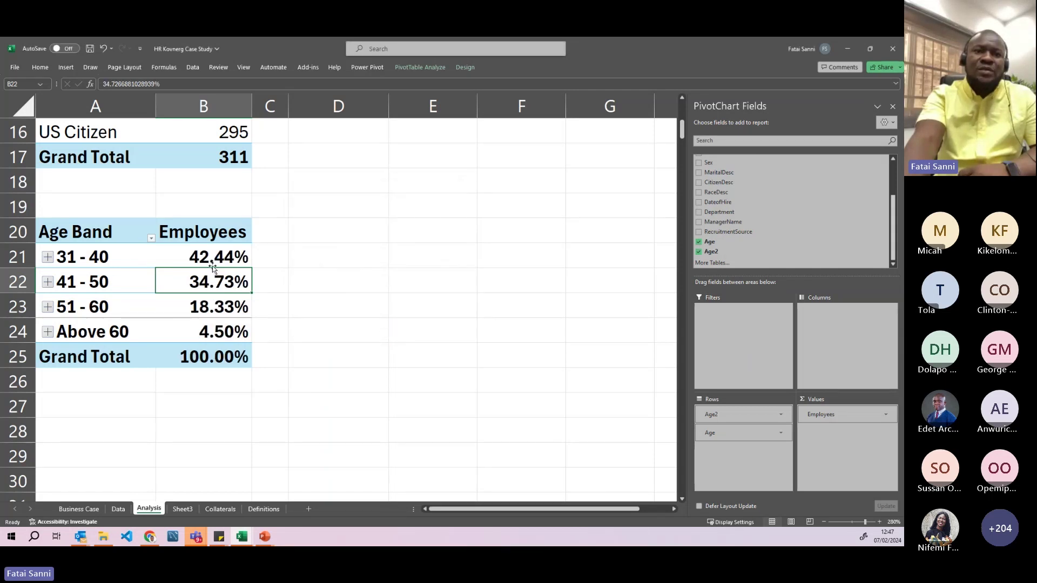
pyautogui.moveTo(213, 303); pyautogui.dragTo(214, 326)
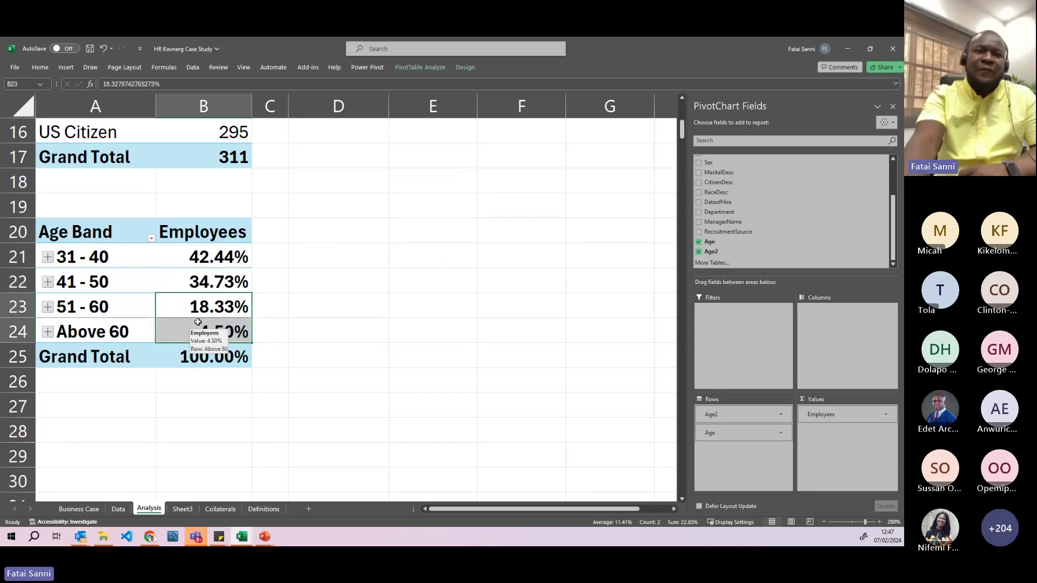
pyautogui.moveTo(206, 237); pyautogui.dragTo(219, 339)
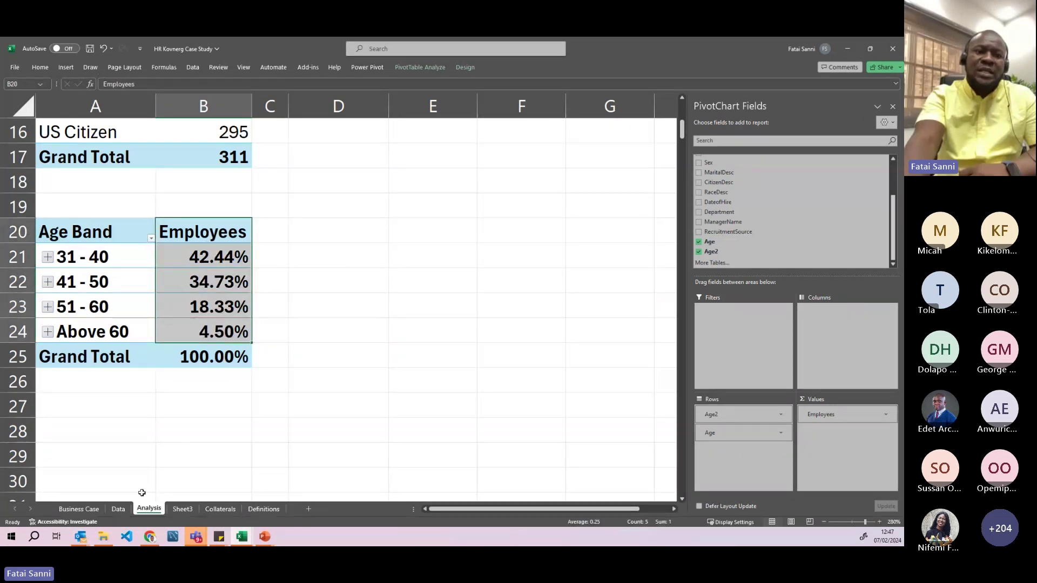
# - Compare the Business Case retirement question with band percentages B21:B24, then bring up the Employees field options
pyautogui.click(81, 509)
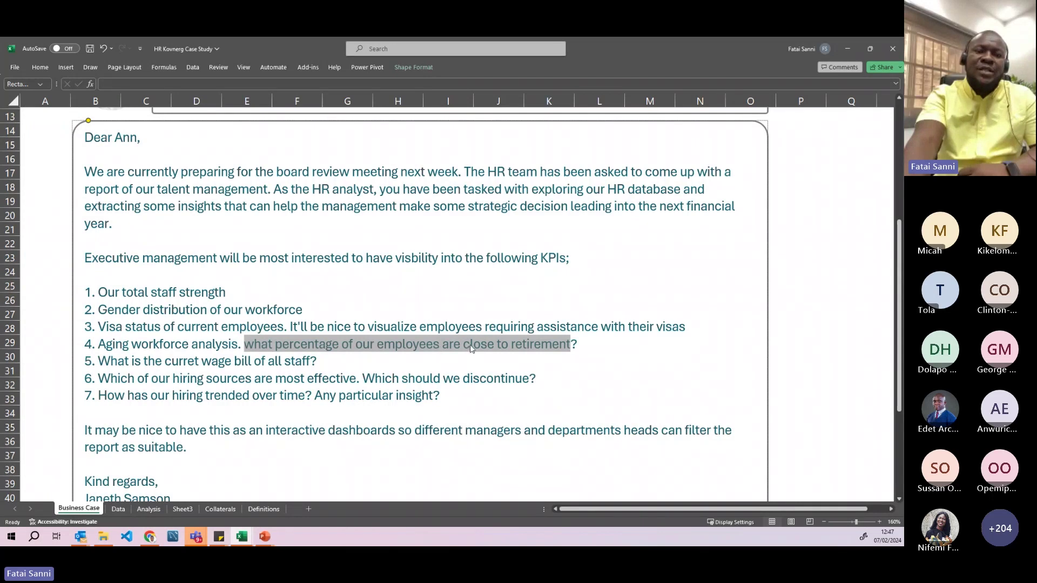
pyautogui.click(149, 508)
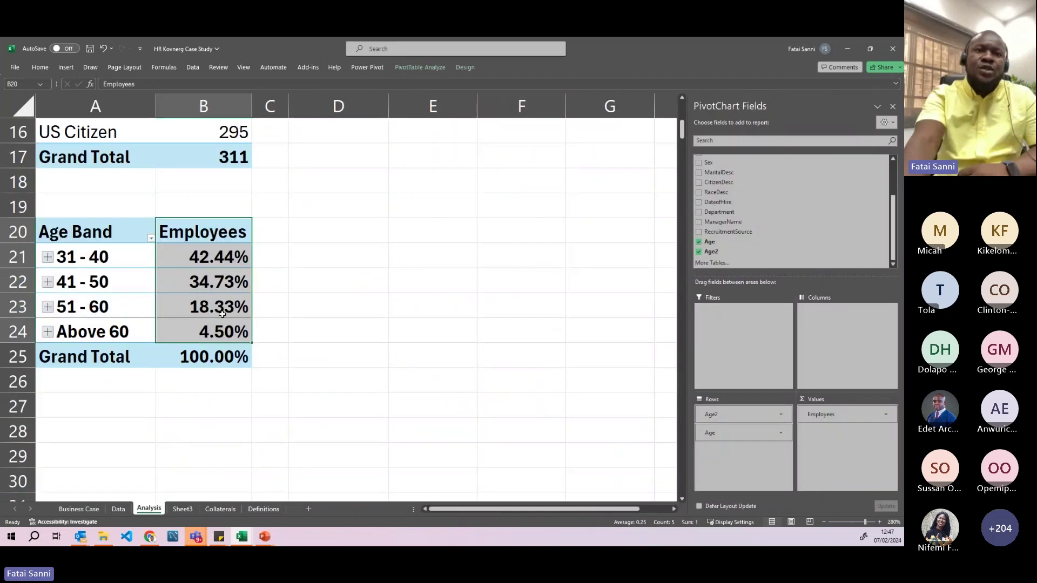
pyautogui.moveTo(218, 259); pyautogui.dragTo(221, 274)
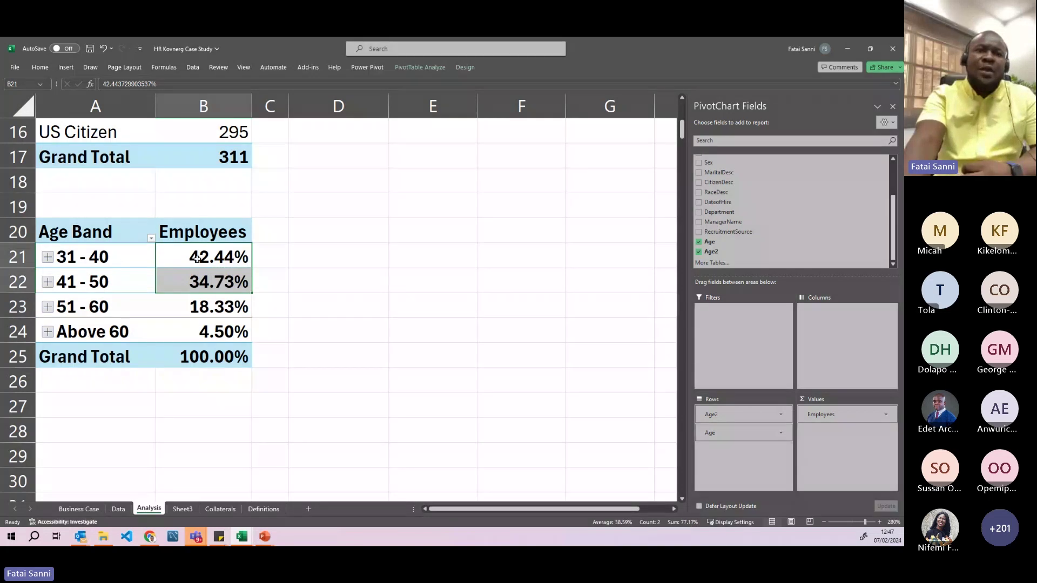
pyautogui.click(197, 259)
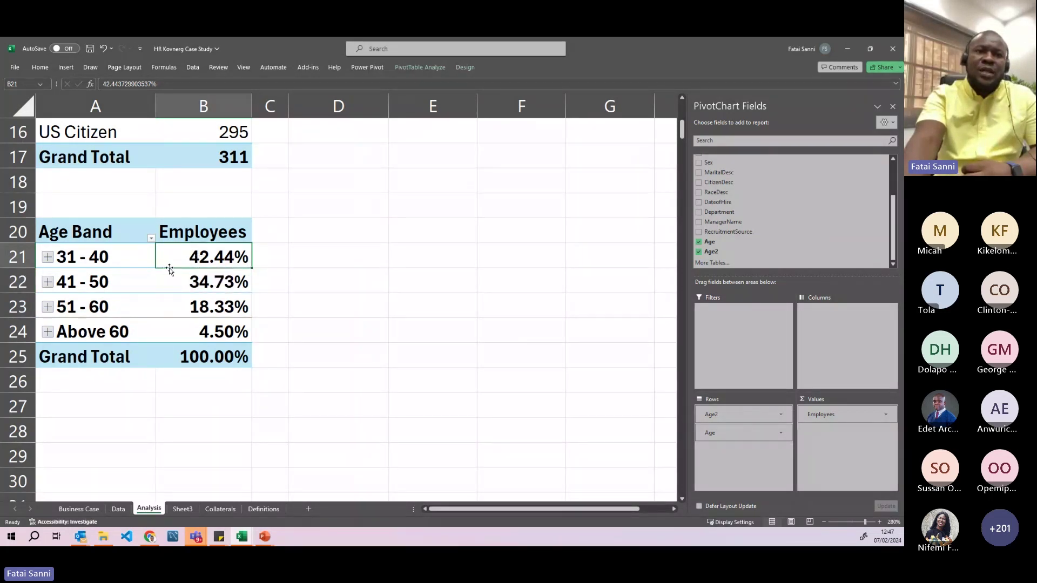
pyautogui.click(180, 279)
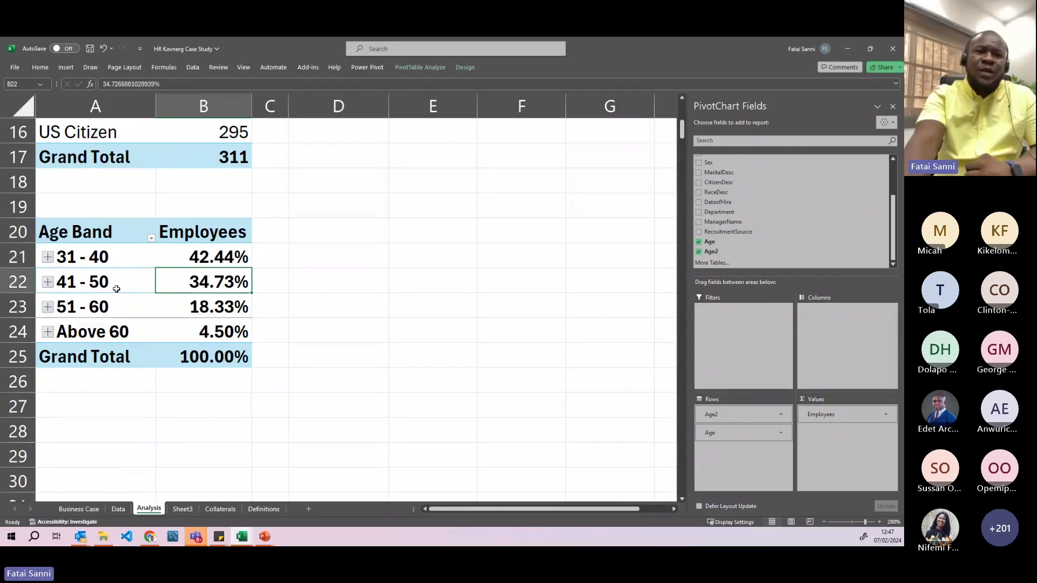
pyautogui.click(178, 308)
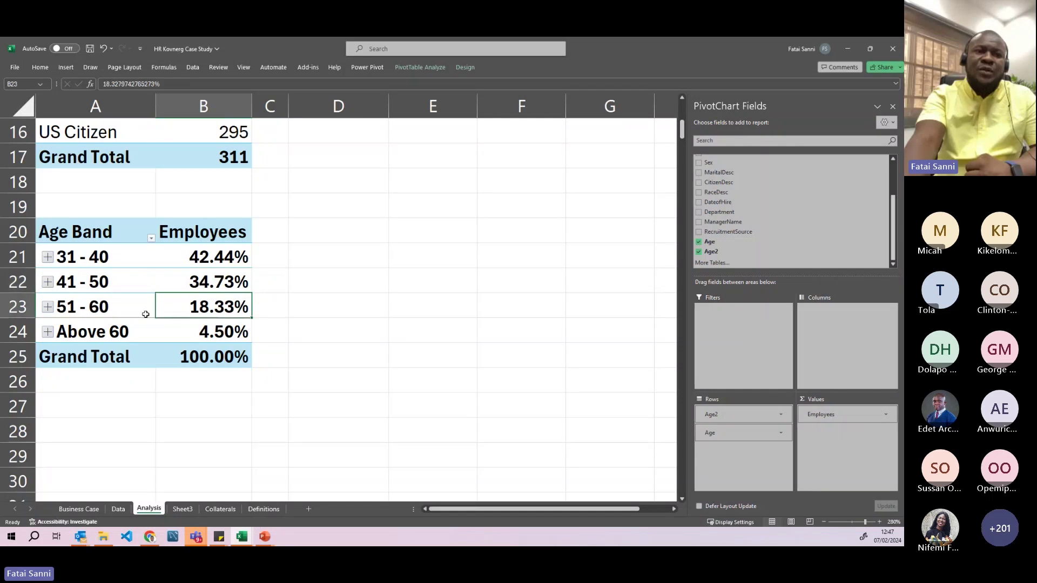
pyautogui.click(176, 332)
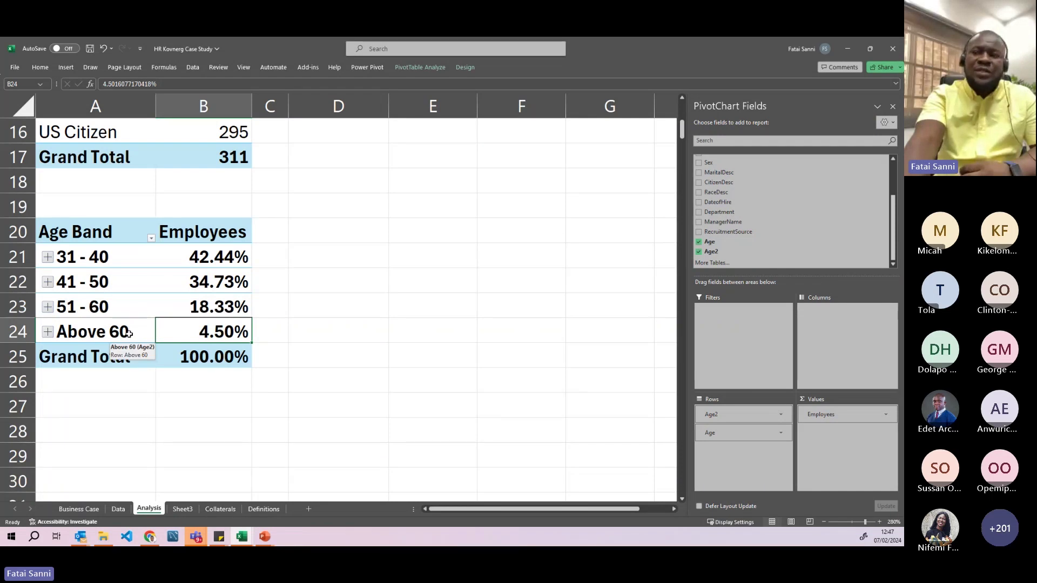
pyautogui.click(886, 414)
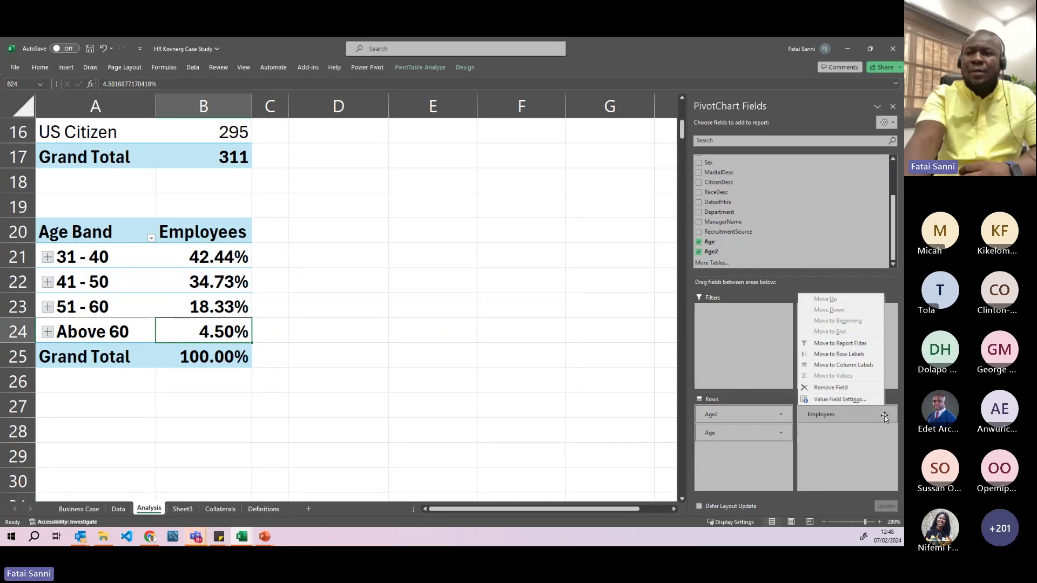
pyautogui.click(829, 400)
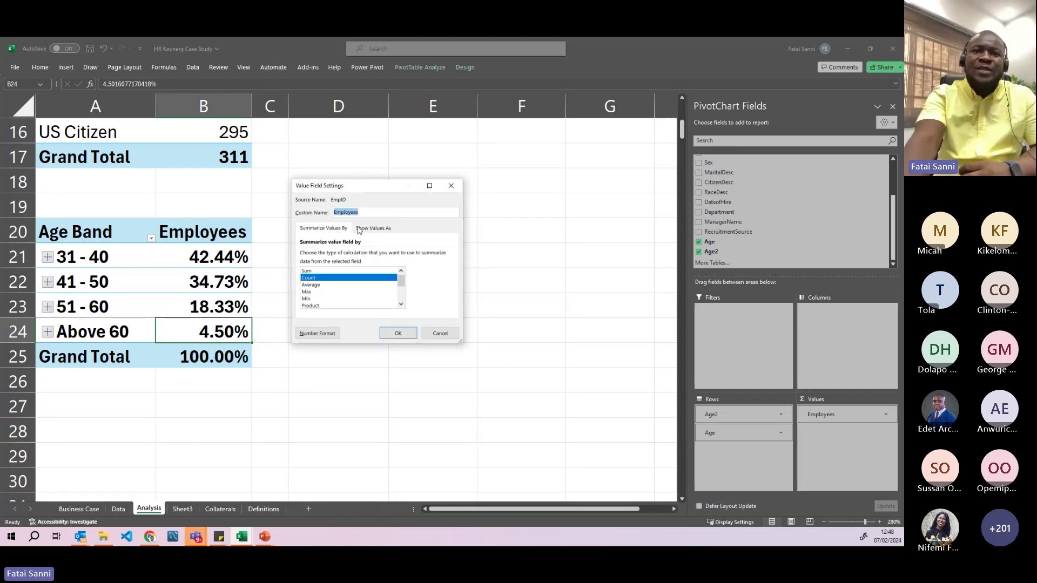
pyautogui.click(368, 229)
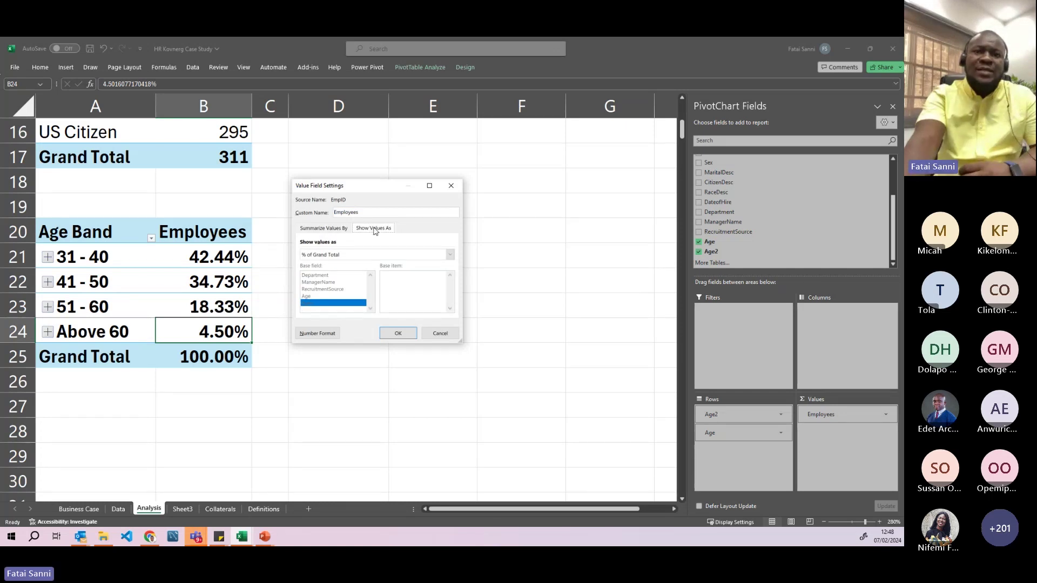
pyautogui.click(331, 255)
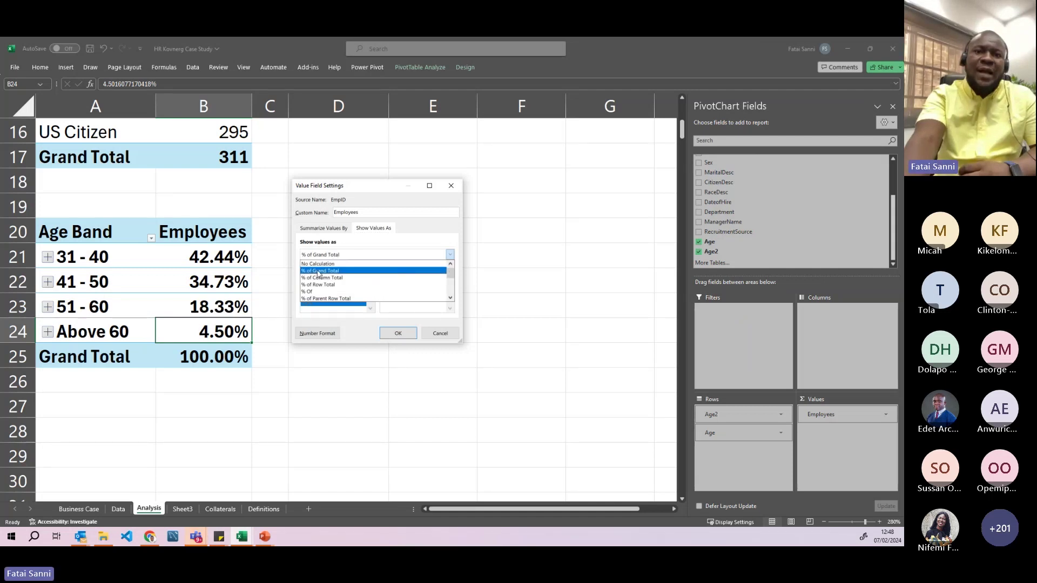
pyautogui.click(322, 271)
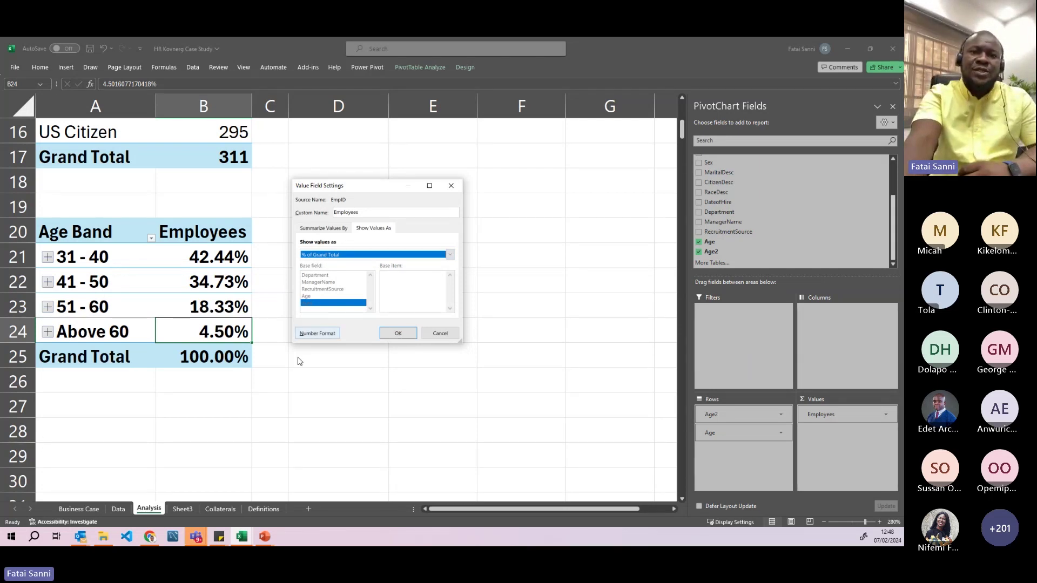
pyautogui.click(398, 333)
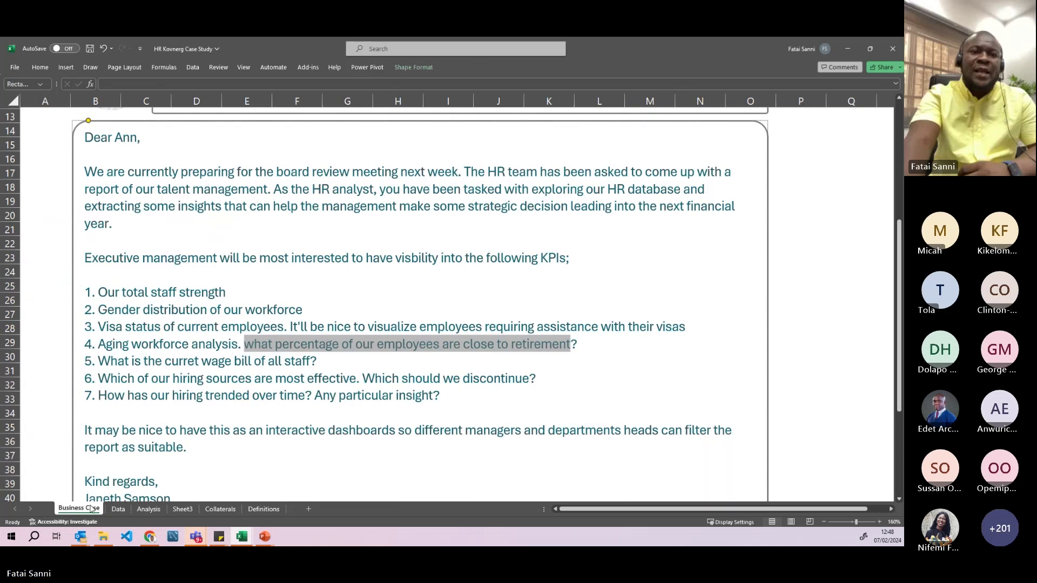
# - Correct 'curret' to 'current' in the Business Case wage bill question
pyautogui.click(88, 510)
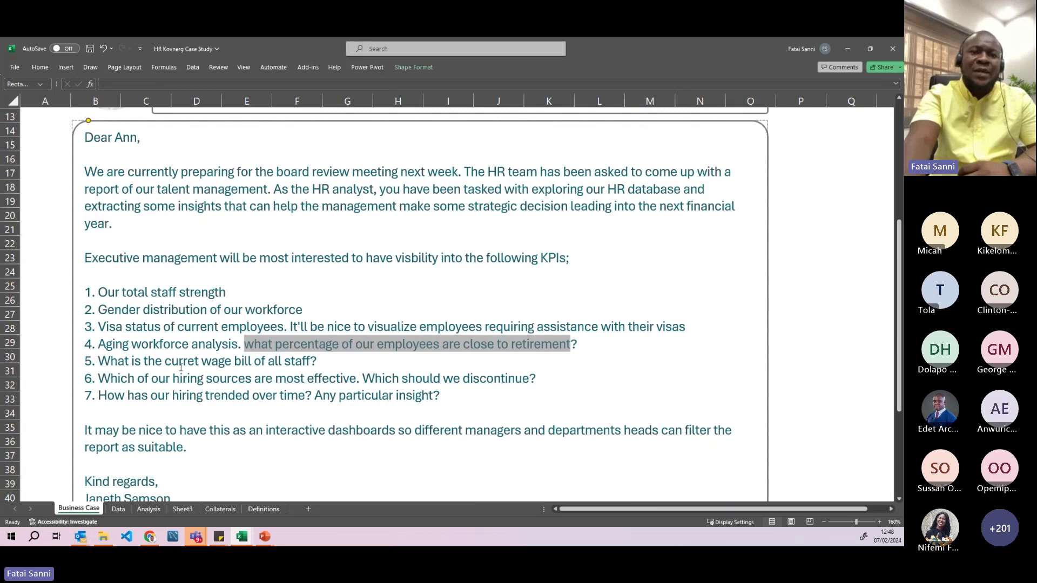
pyautogui.moveTo(322, 363); pyautogui.dragTo(99, 361)
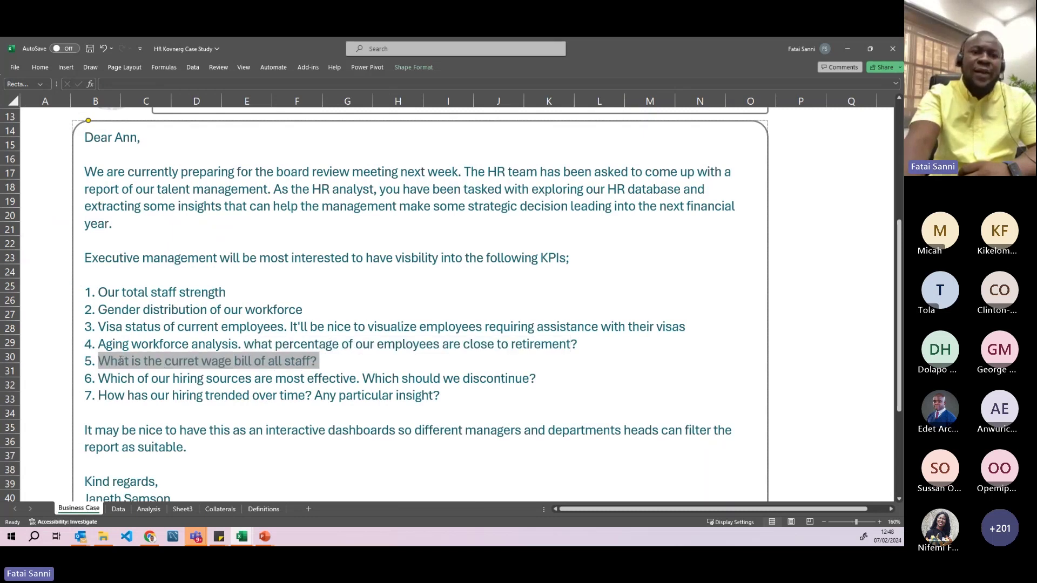
pyautogui.click(195, 362)
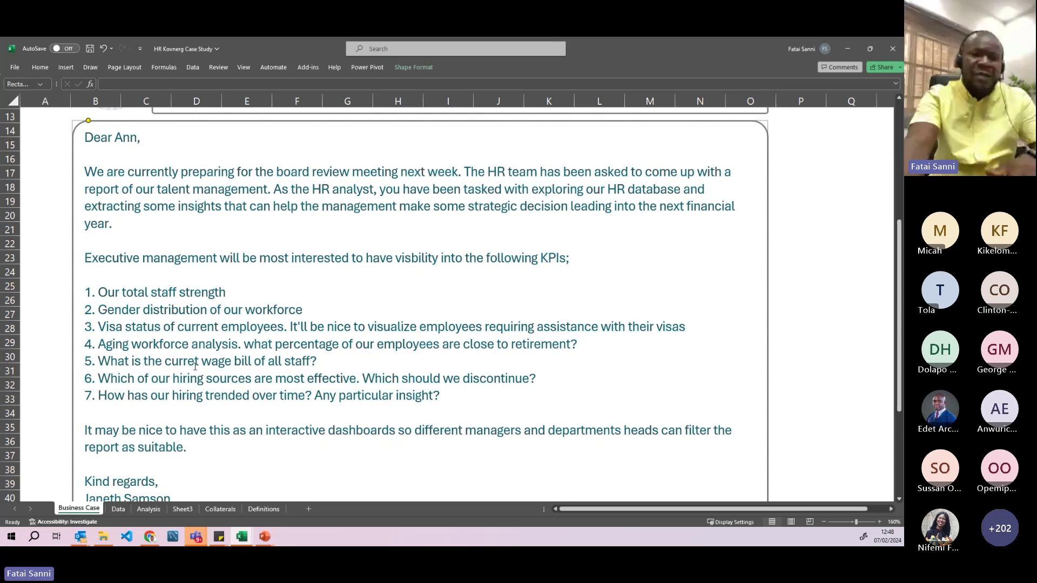
pyautogui.write('n')
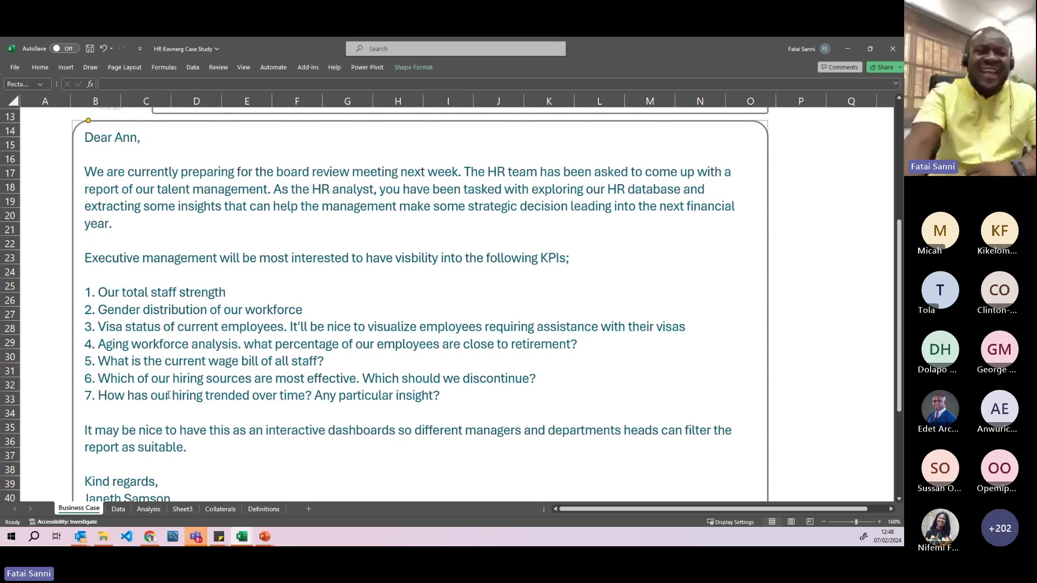
# - Select the Visa Status pivot table A13:B17 on the Analysis sheet
pyautogui.click(150, 510)
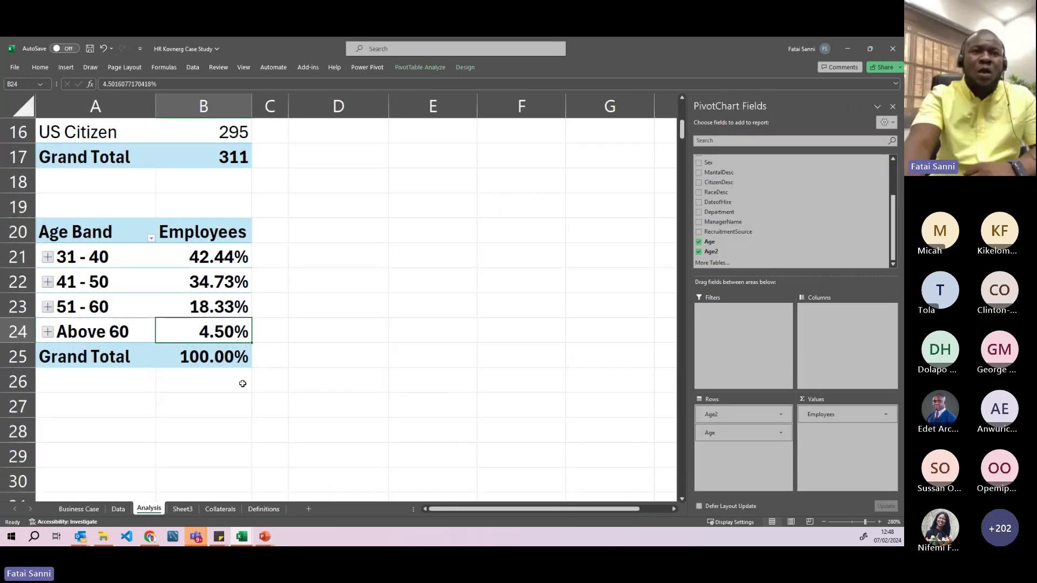
pyautogui.scroll(-1, 298, 353)
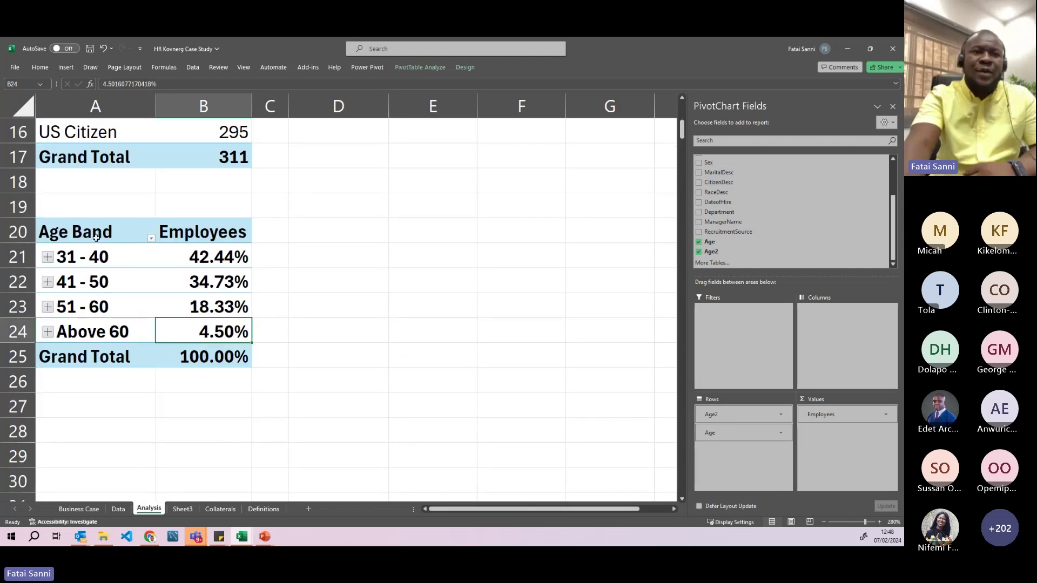
pyautogui.scroll(2, 92, 232)
pyautogui.moveTo(82, 207); pyautogui.dragTo(223, 312)
# - Paste a copy of the Visa Status pivot at D3 and clear the column F notes
pyautogui.hotkey('ctrl', 'c')
pyautogui.scroll(3, 396, 261)
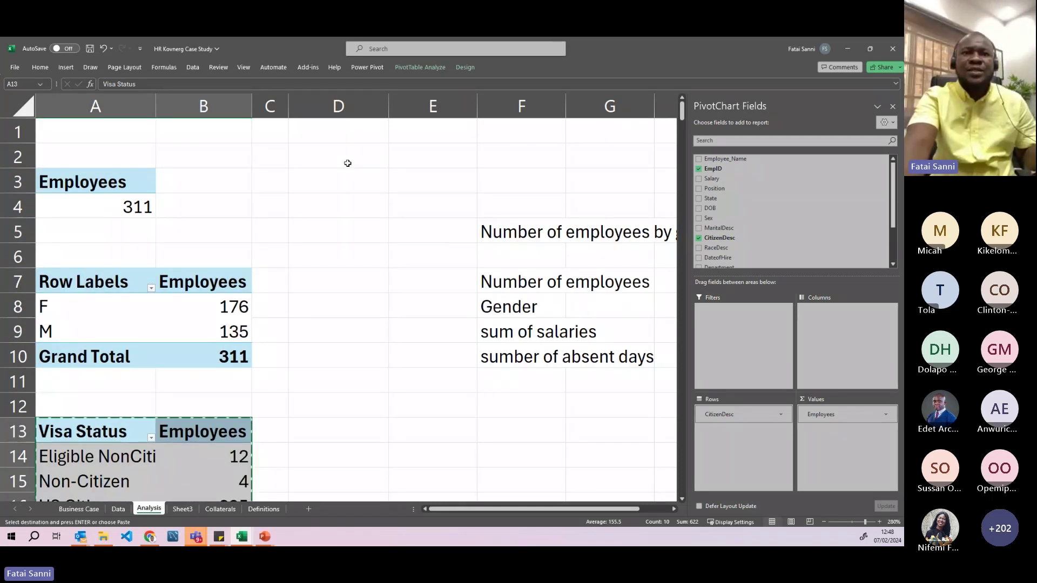
pyautogui.click(352, 180)
pyautogui.hotkey('ctrl', 'v')
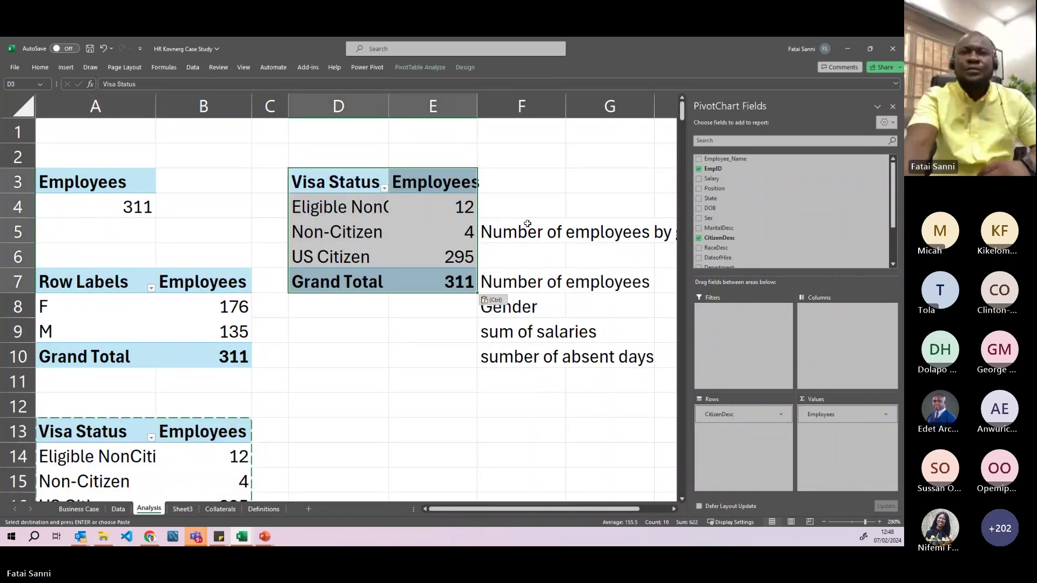
pyautogui.moveTo(522, 228); pyautogui.dragTo(554, 364)
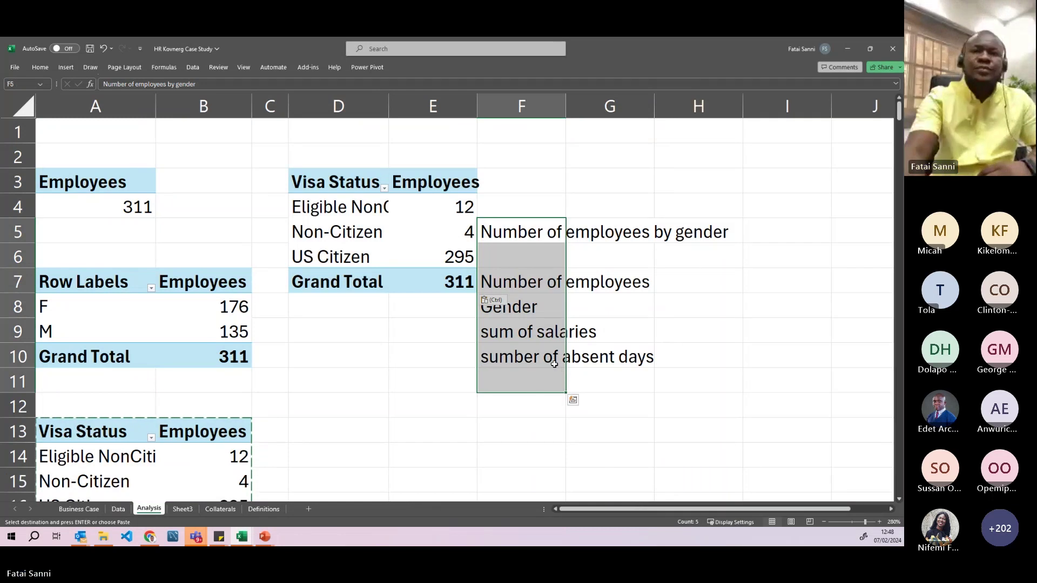
pyautogui.press('Delete')
# - Replace the copy's CitizenDesc and Employees fields with Sum of Salary, totalling 21465433
pyautogui.click(338, 232)
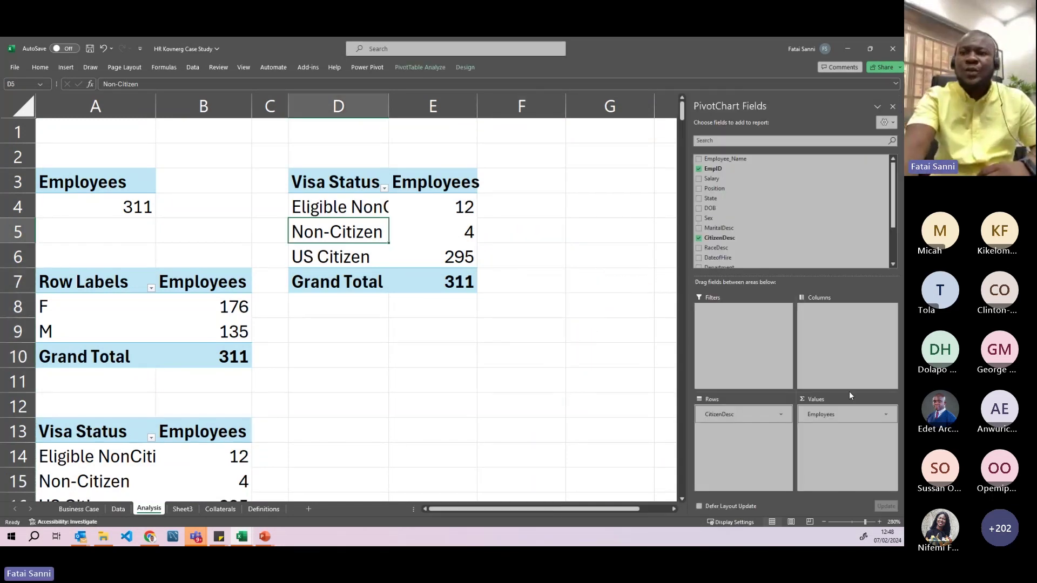
pyautogui.moveTo(732, 411); pyautogui.dragTo(621, 402)
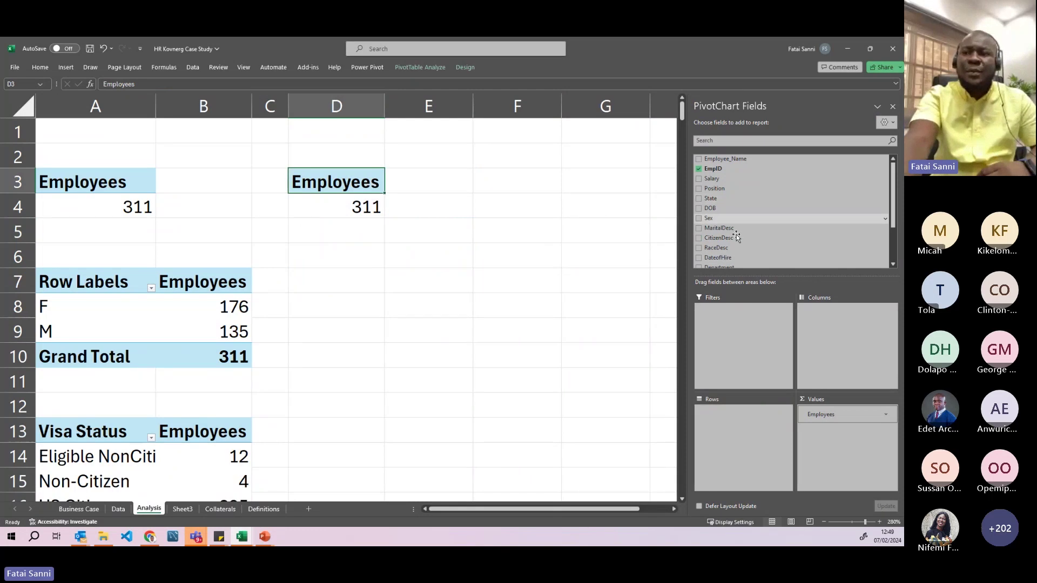
pyautogui.moveTo(829, 418); pyautogui.dragTo(643, 381)
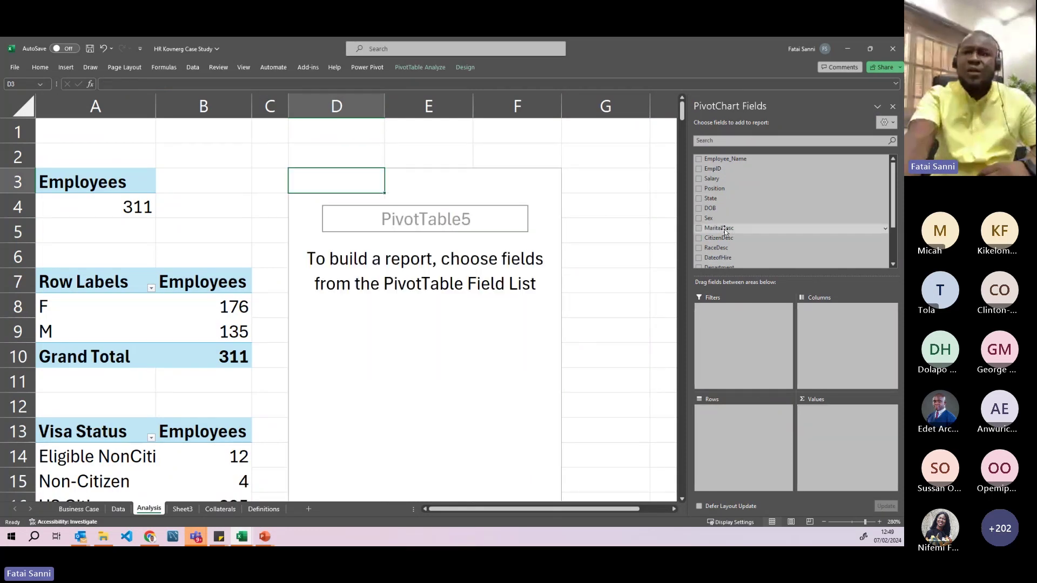
pyautogui.scroll(-1, 719, 238)
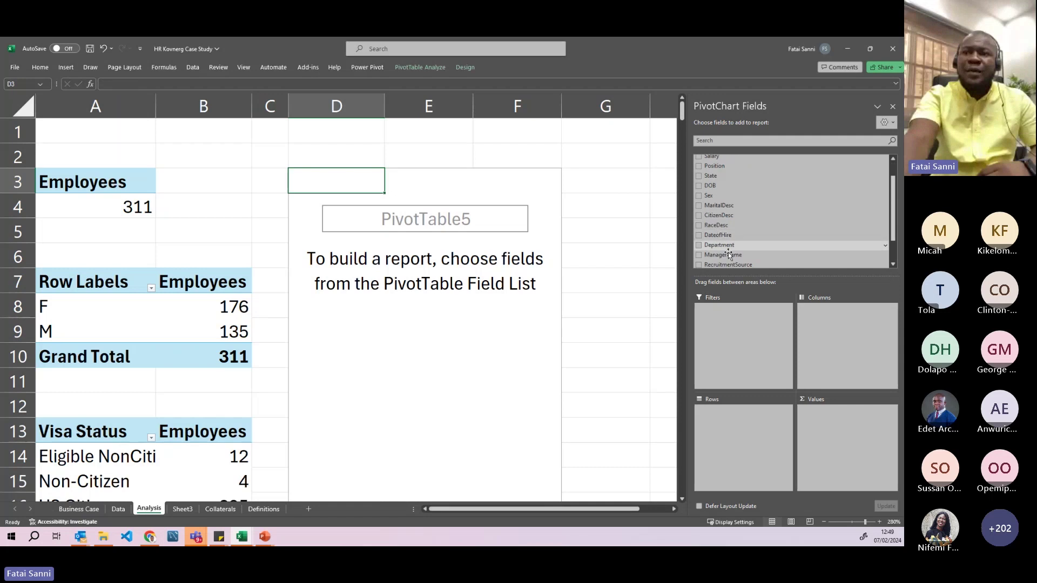
pyautogui.click(116, 510)
pyautogui.moveTo(770, 511); pyautogui.dragTo(632, 513)
pyautogui.click(182, 104)
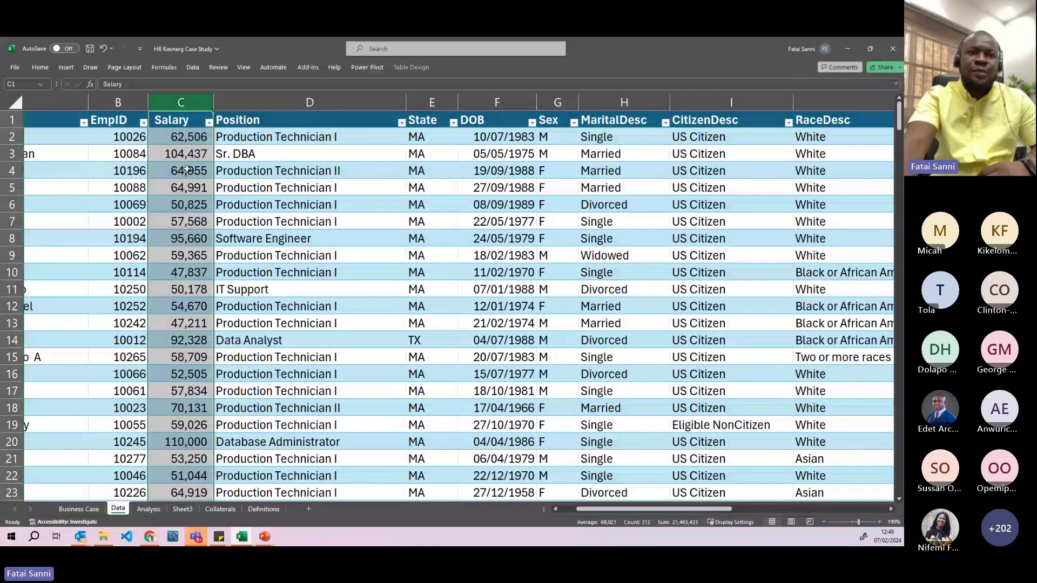
pyautogui.click(149, 509)
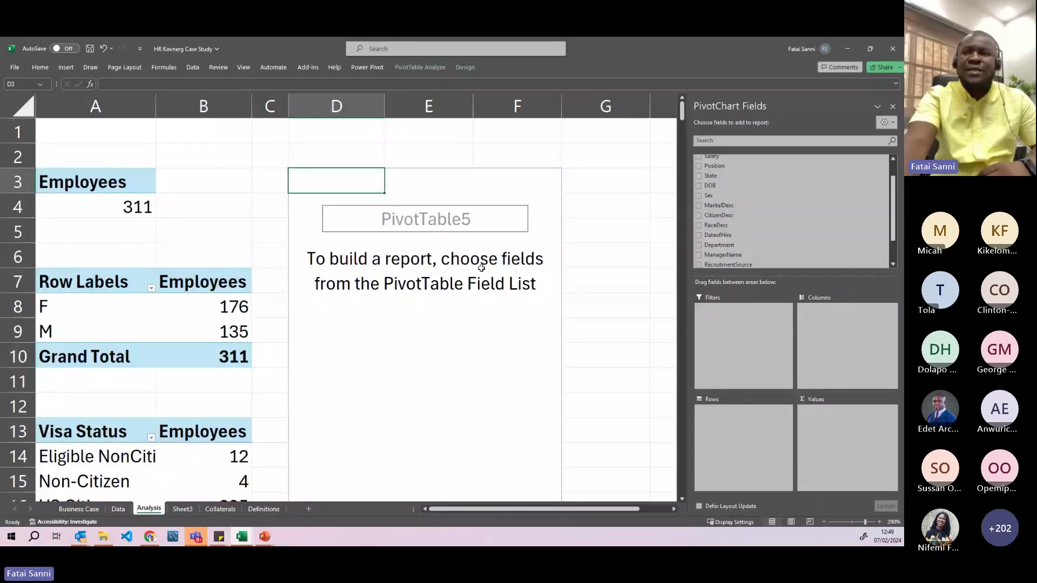
pyautogui.scroll(1, 728, 216)
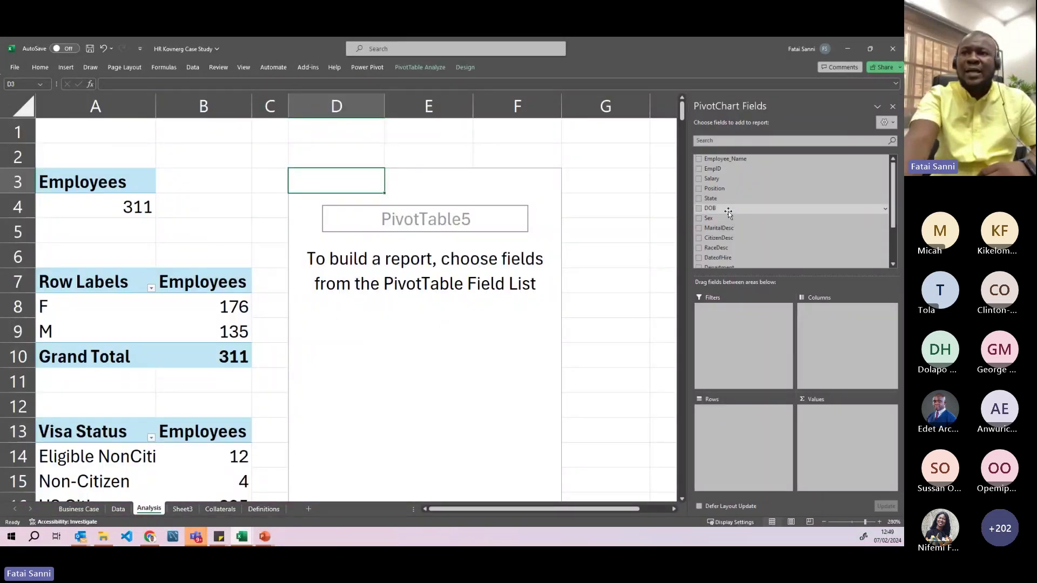
pyautogui.moveTo(714, 183); pyautogui.dragTo(866, 448)
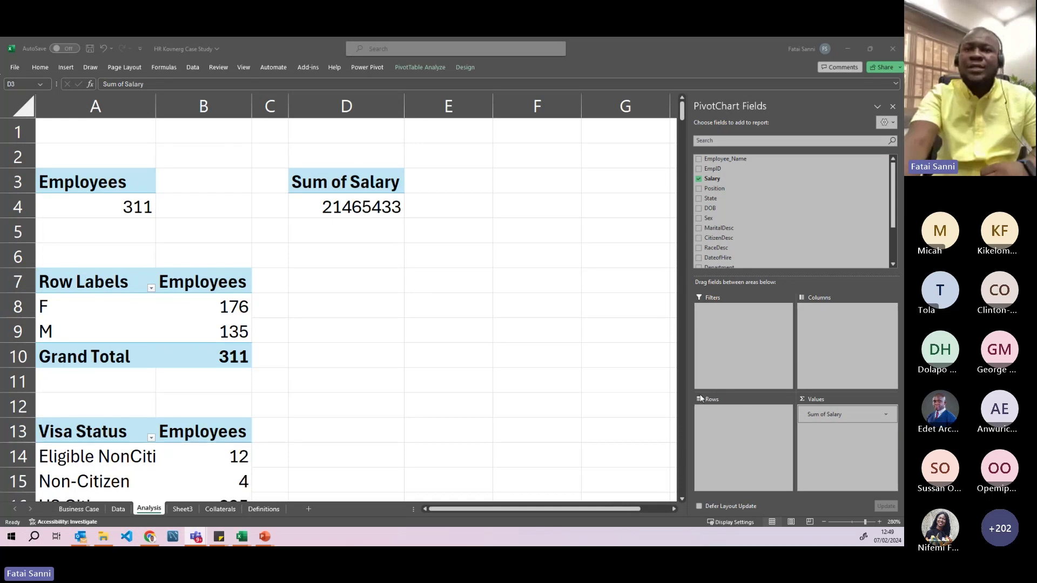
pyautogui.click(367, 211)
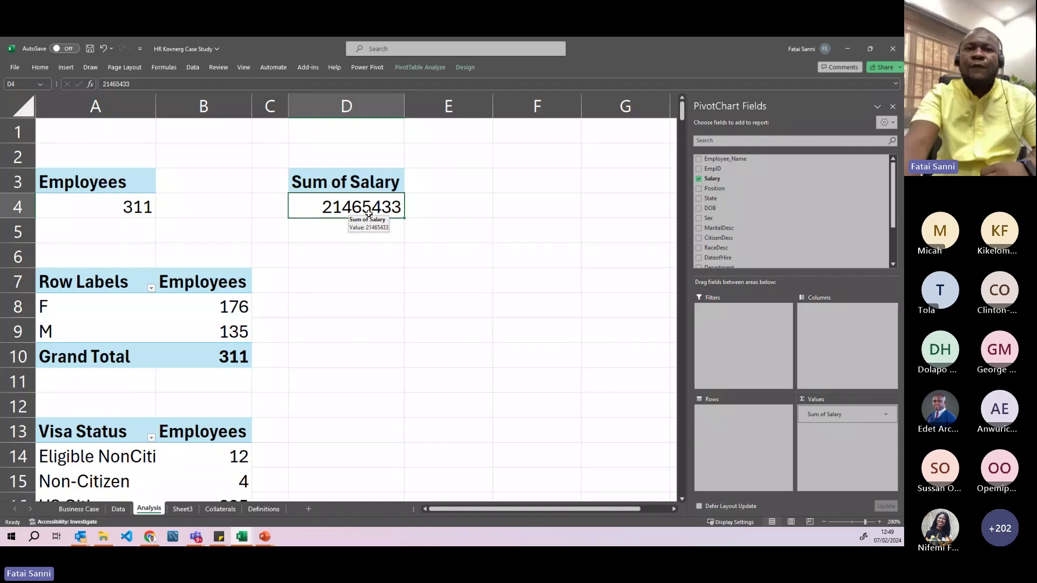
# - Format the D4 salary total as US-dollar accounting without decimals, reading $ 21,465,433
pyautogui.click(44, 67)
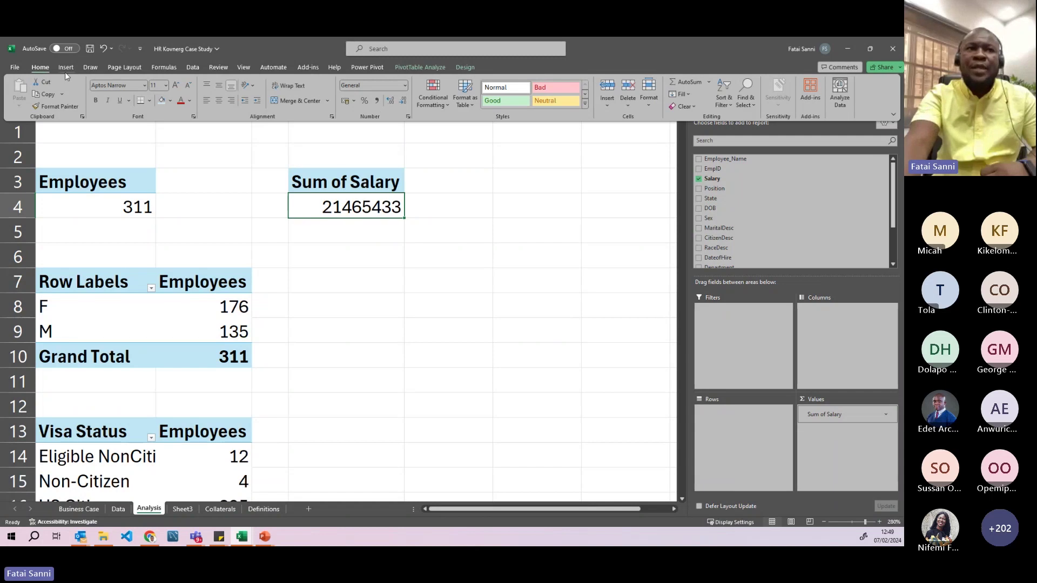
pyautogui.click(377, 101)
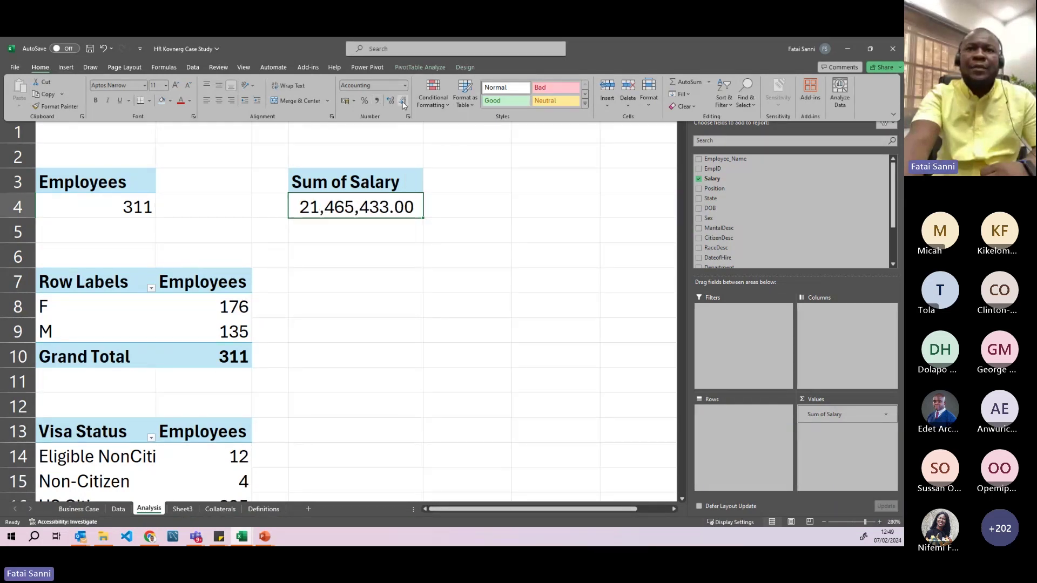
pyautogui.click(401, 102)
pyautogui.click(401, 102)
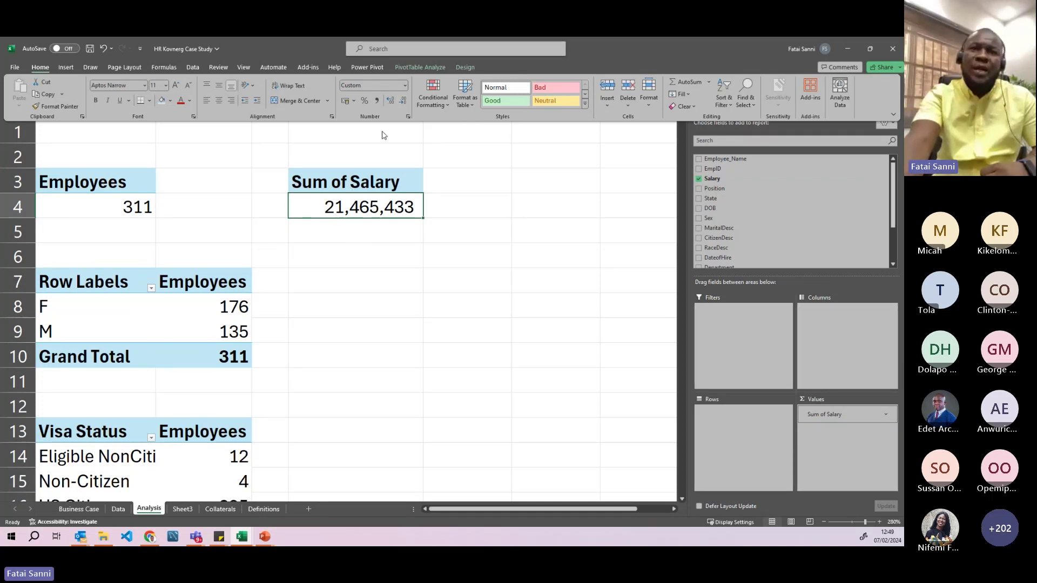
pyautogui.click(355, 101)
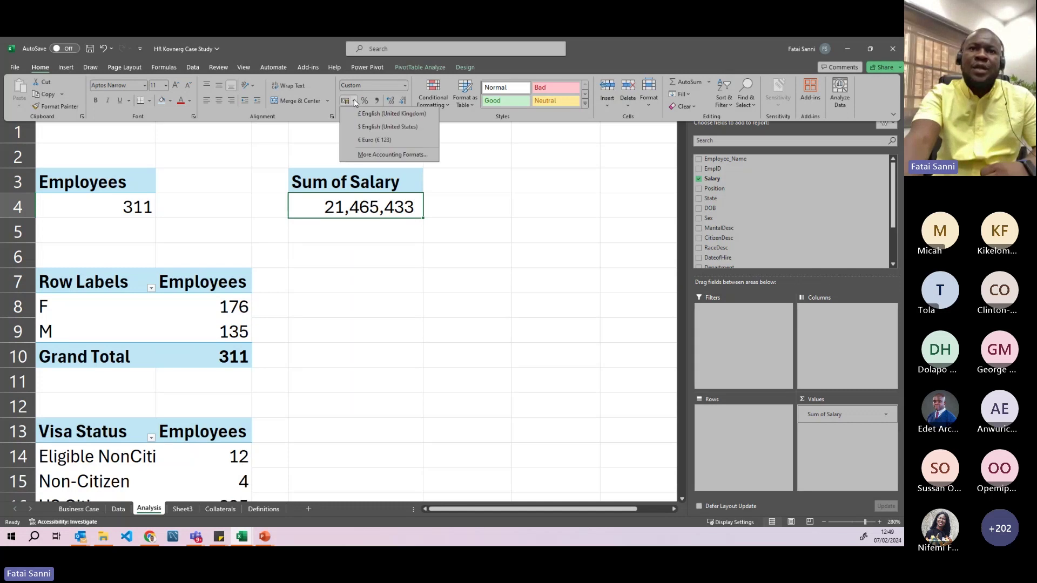
pyautogui.click(361, 128)
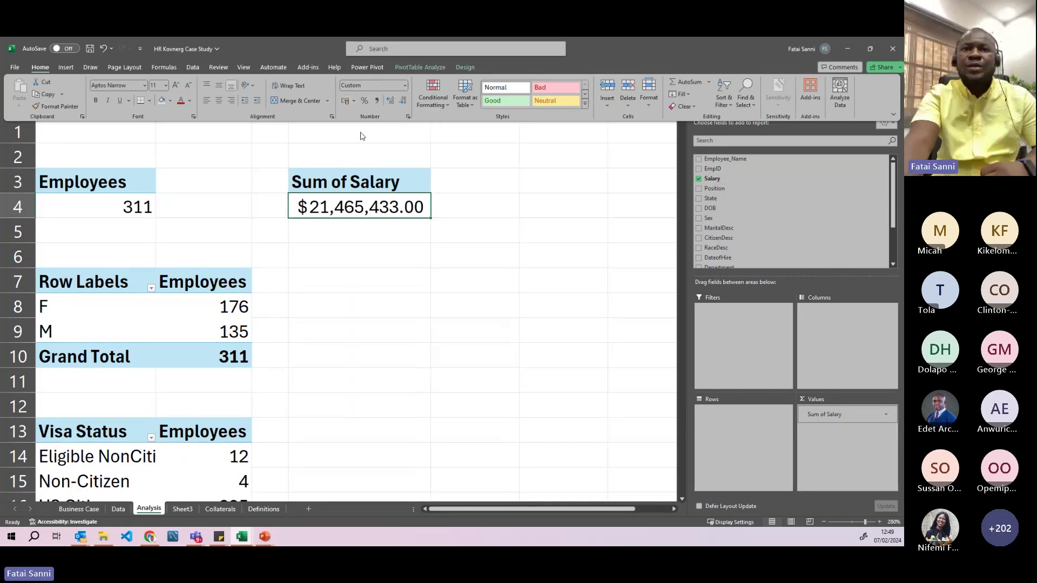
pyautogui.click(402, 101)
pyautogui.click(402, 101)
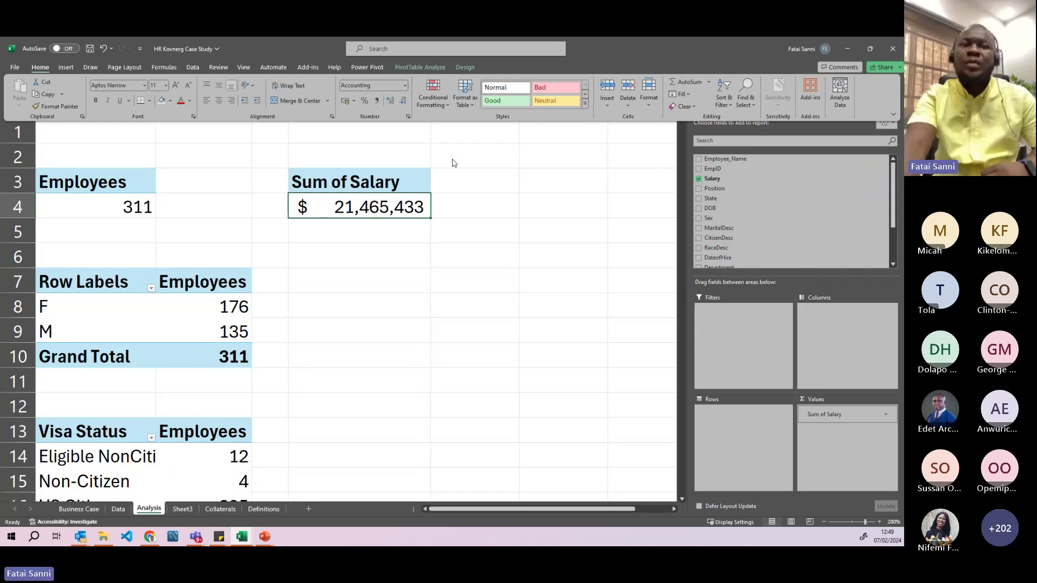
pyautogui.click(348, 213)
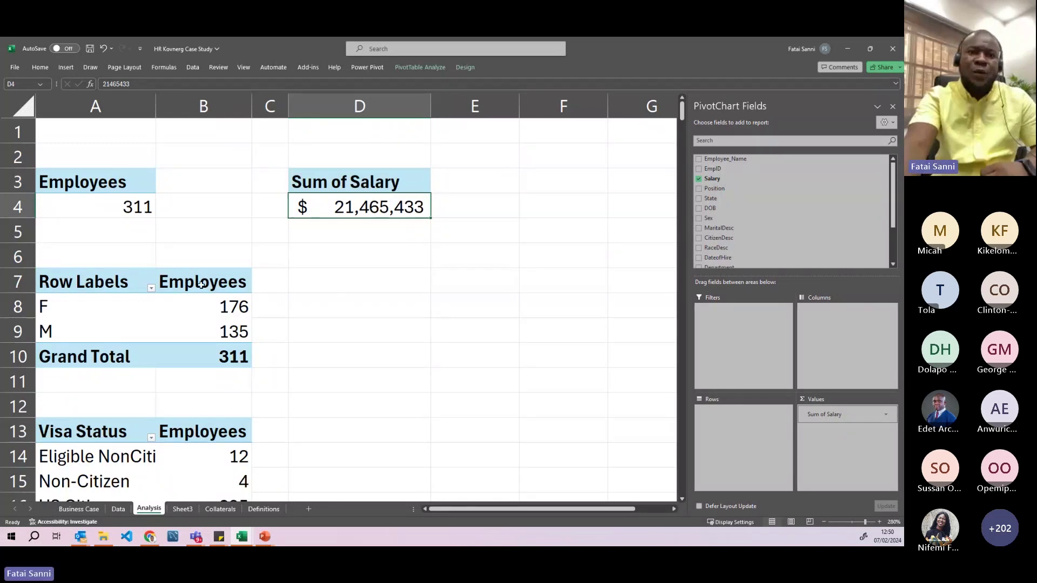
pyautogui.click(88, 510)
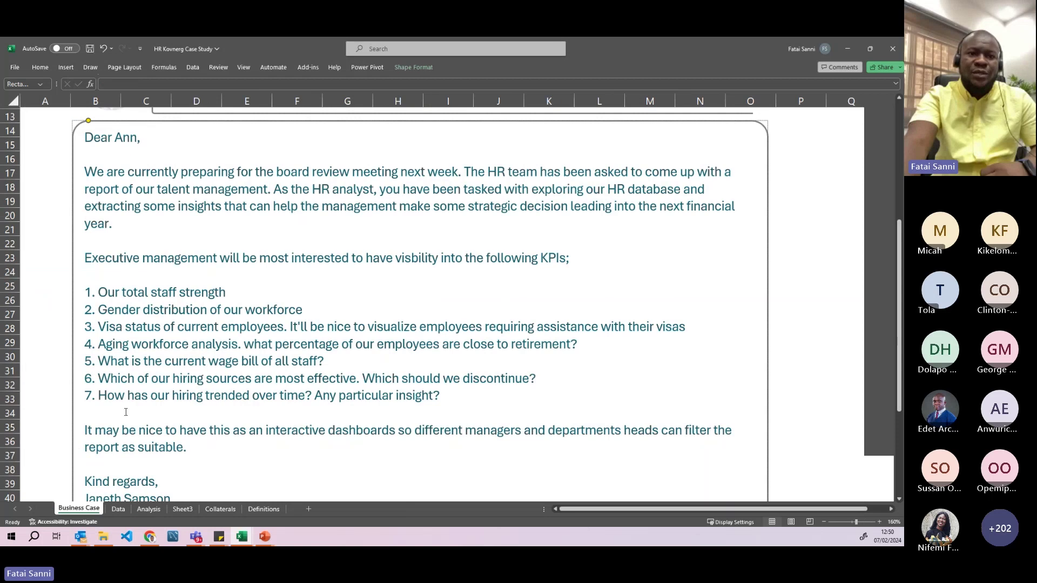
pyautogui.moveTo(101, 382); pyautogui.dragTo(338, 381)
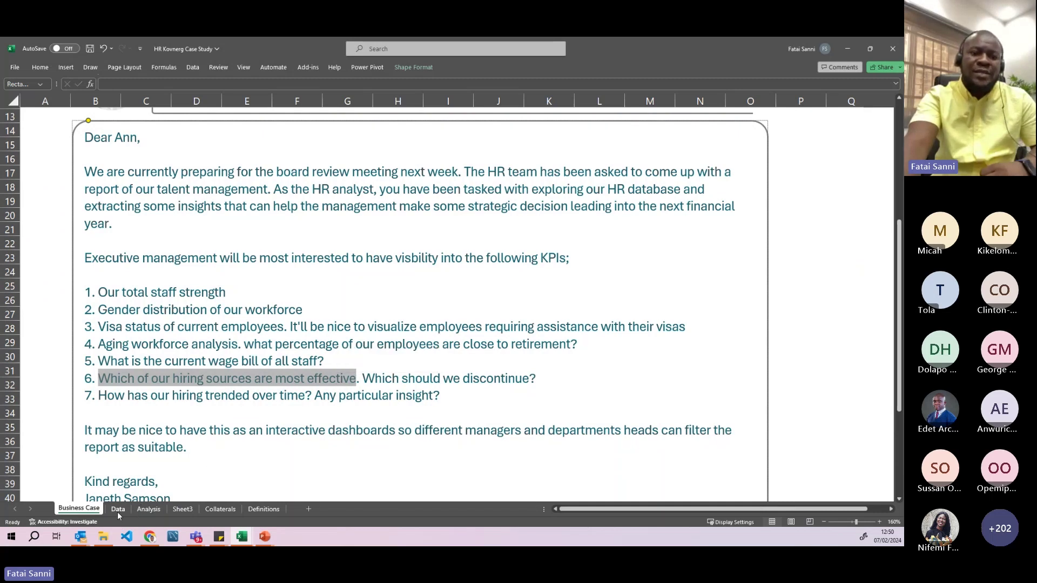
pyautogui.click(119, 510)
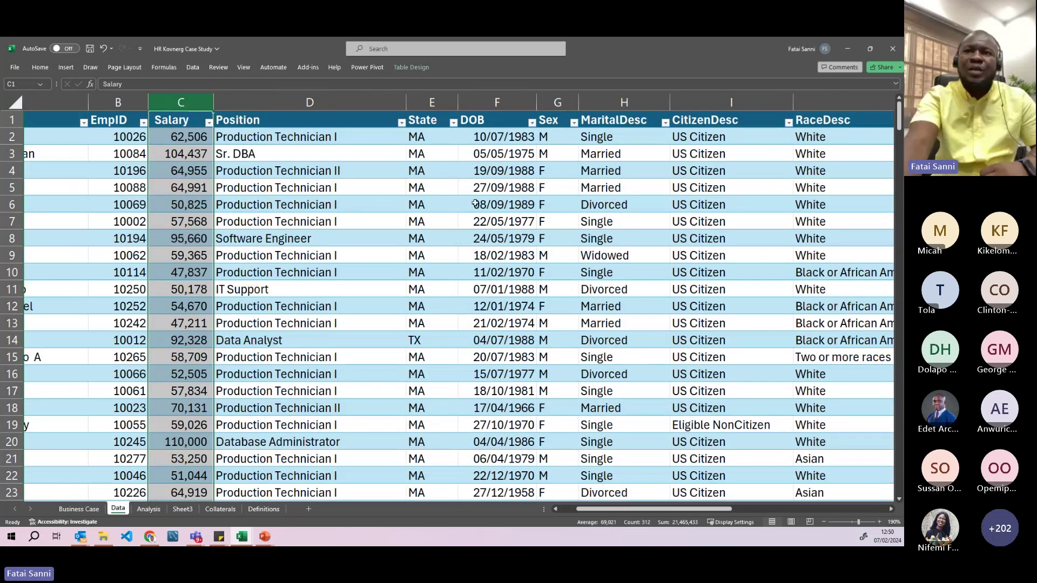
pyautogui.click(291, 201)
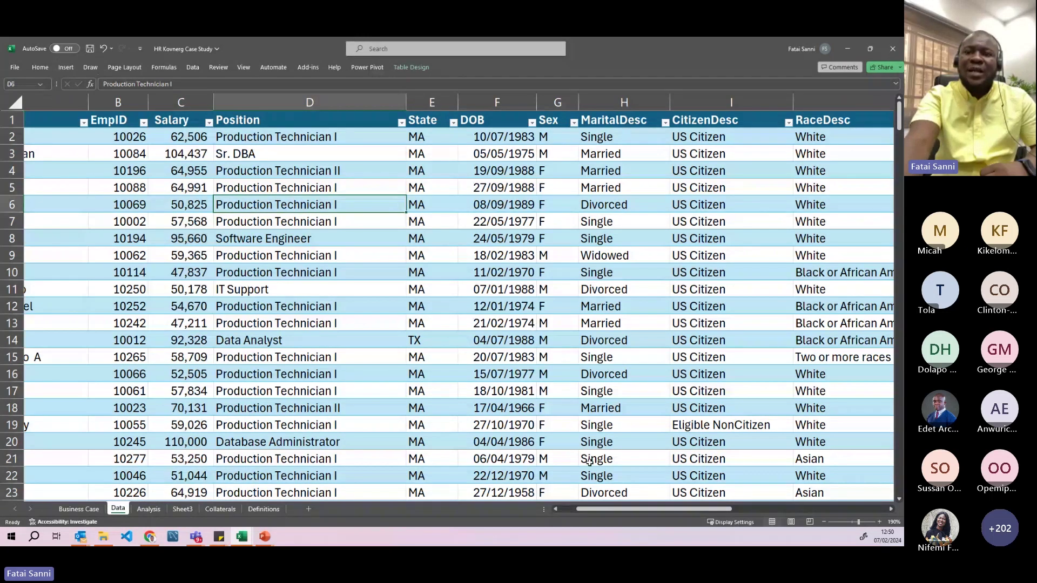
pyautogui.moveTo(603, 509); pyautogui.dragTo(736, 490)
pyautogui.click(703, 102)
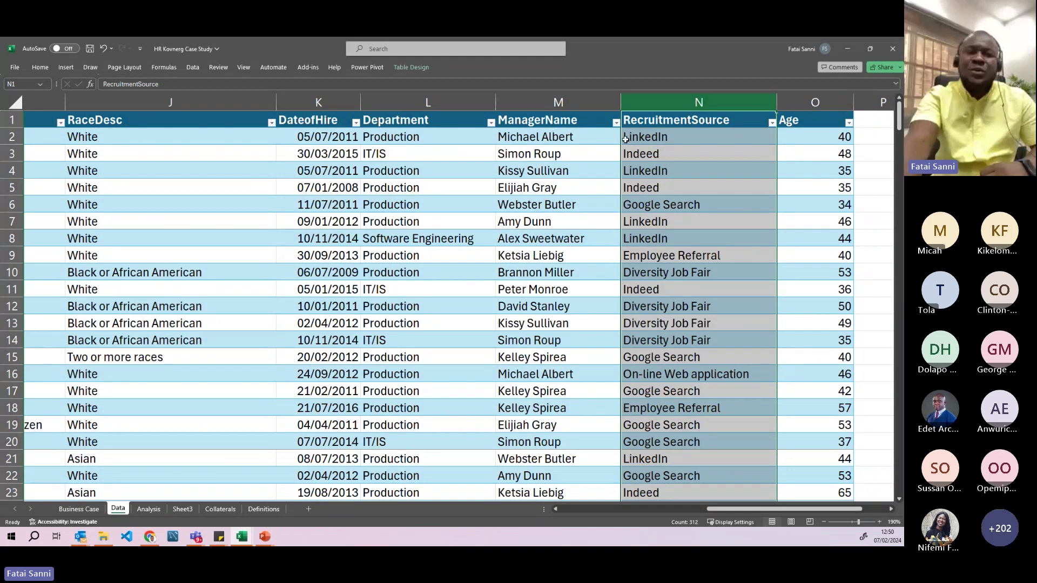
pyautogui.click(147, 509)
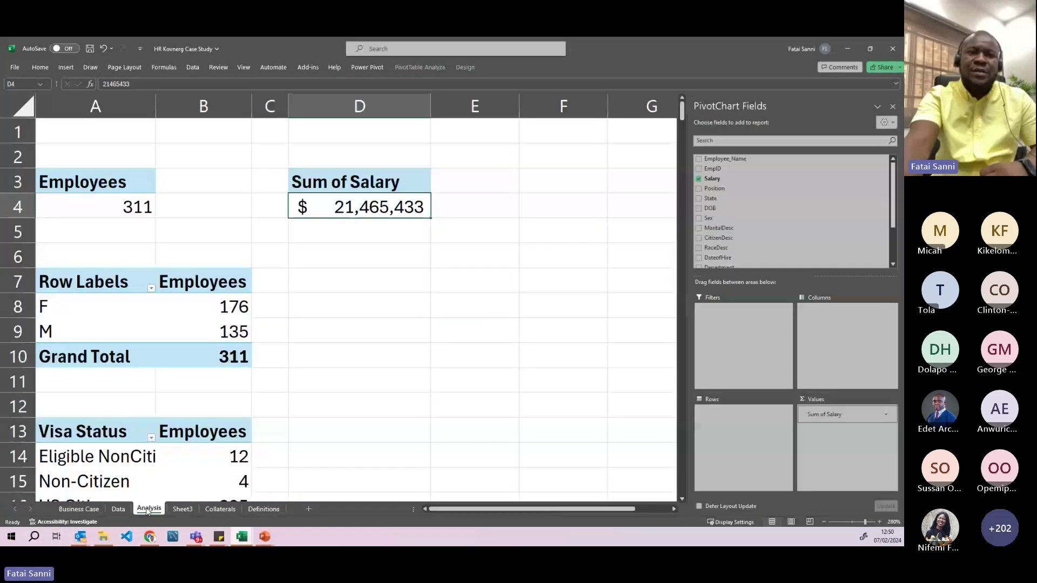
# - Copy the gender pivot table and paste it at D7
pyautogui.scroll(-1, 186, 341)
pyautogui.moveTo(83, 204); pyautogui.dragTo(196, 281)
pyautogui.hotkey('ctrl', 'c')
pyautogui.scroll(1, 170, 296)
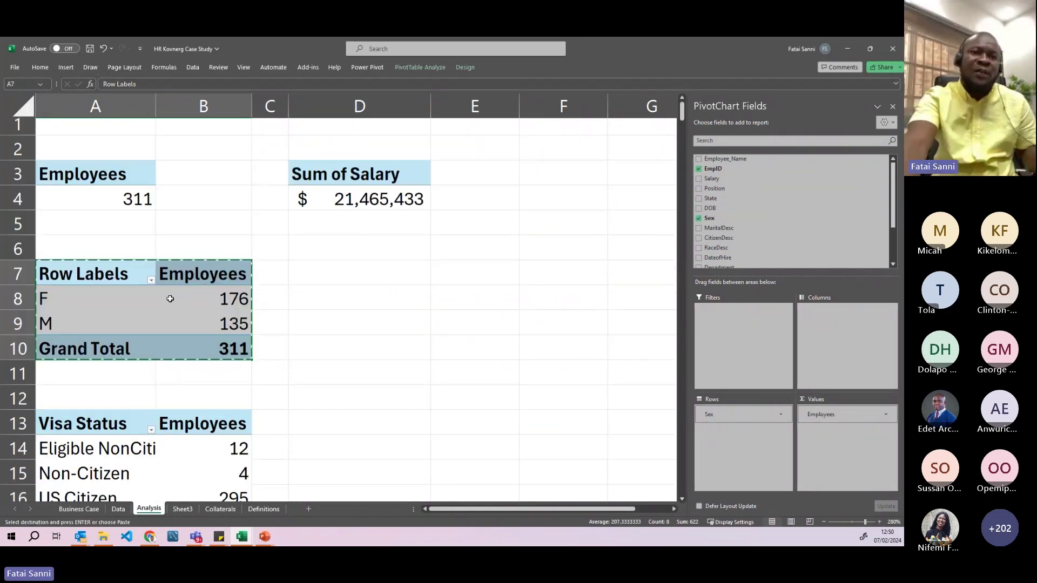
pyautogui.click(389, 282)
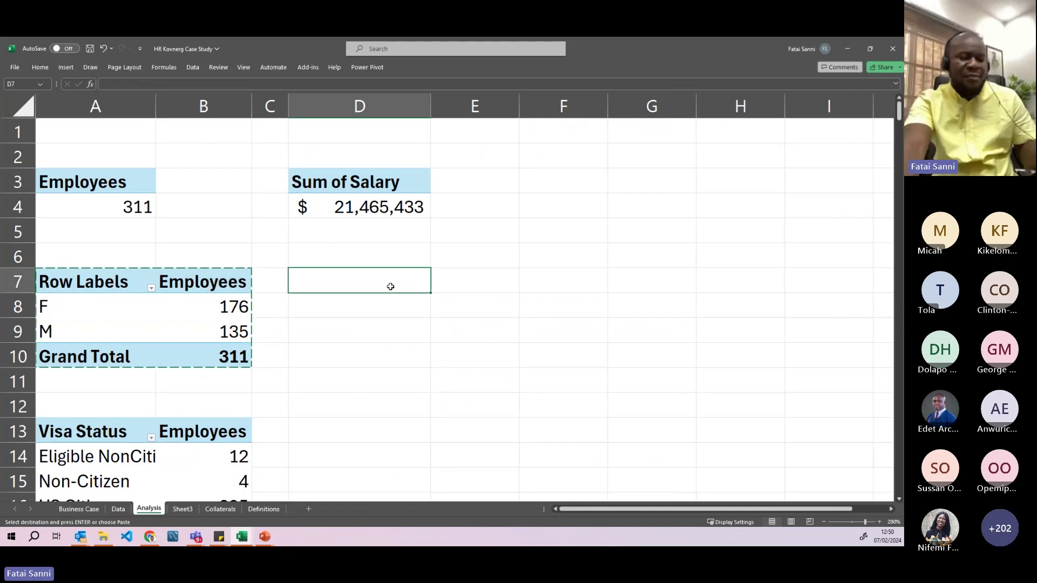
pyautogui.hotkey('ctrl', 'v')
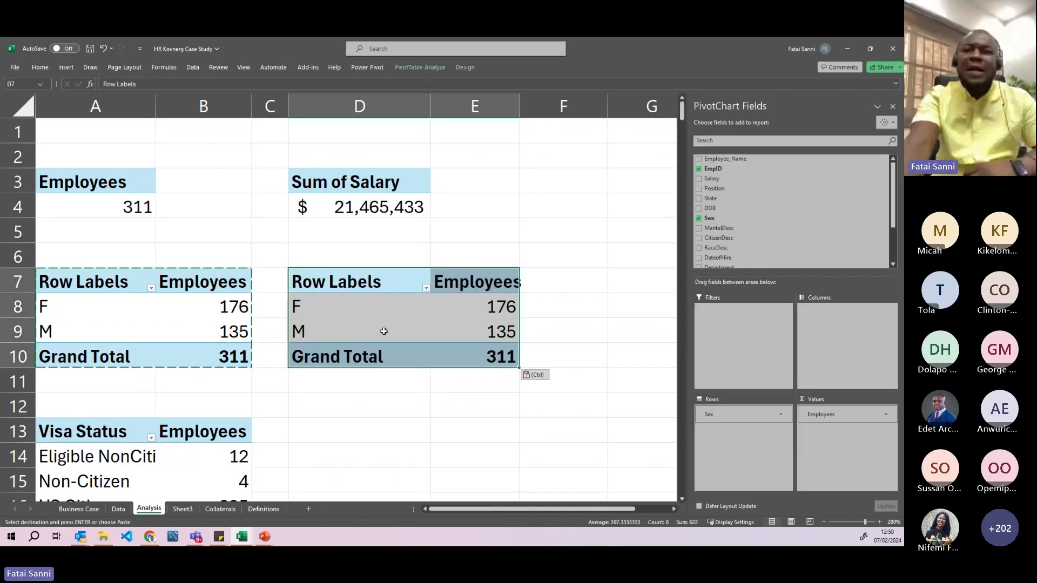
# - Swap Sex for RecruitmentSource in the copy, checking CareerBuilder's count of 23
pyautogui.click(382, 331)
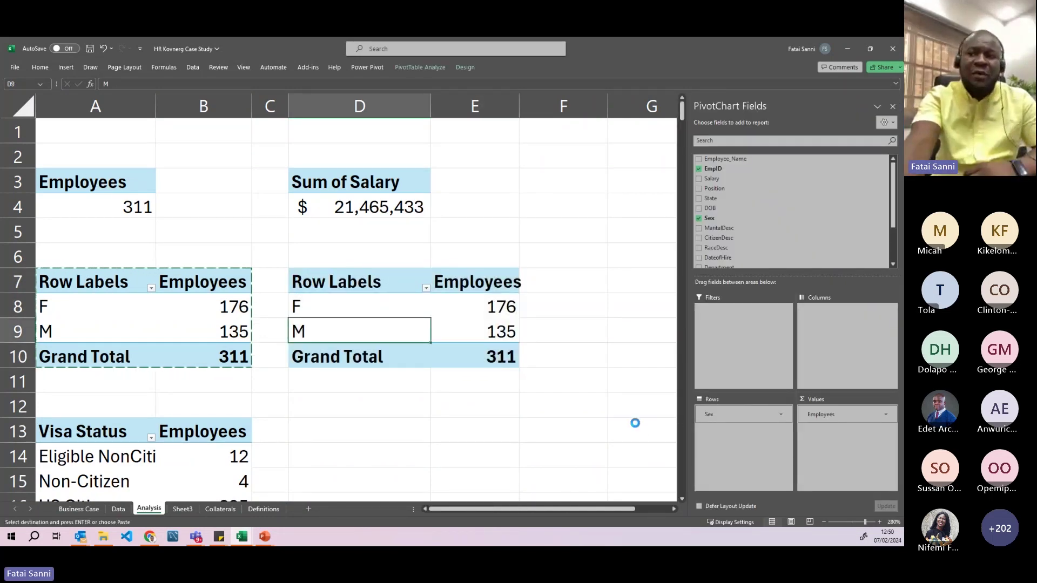
pyautogui.click(699, 217)
pyautogui.scroll(-2, 723, 227)
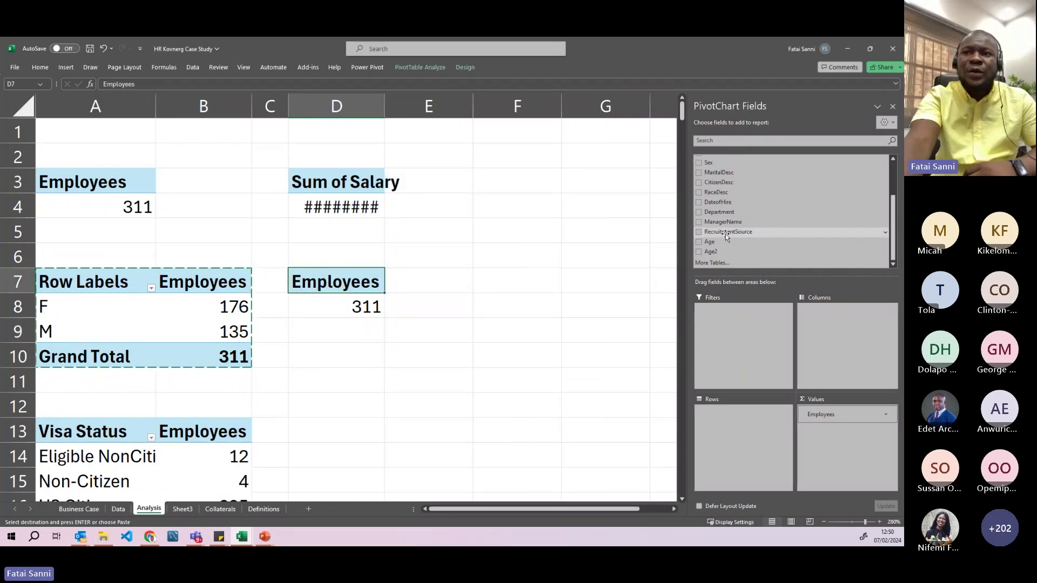
pyautogui.moveTo(727, 237); pyautogui.dragTo(740, 428)
pyautogui.scroll(-2, 588, 325)
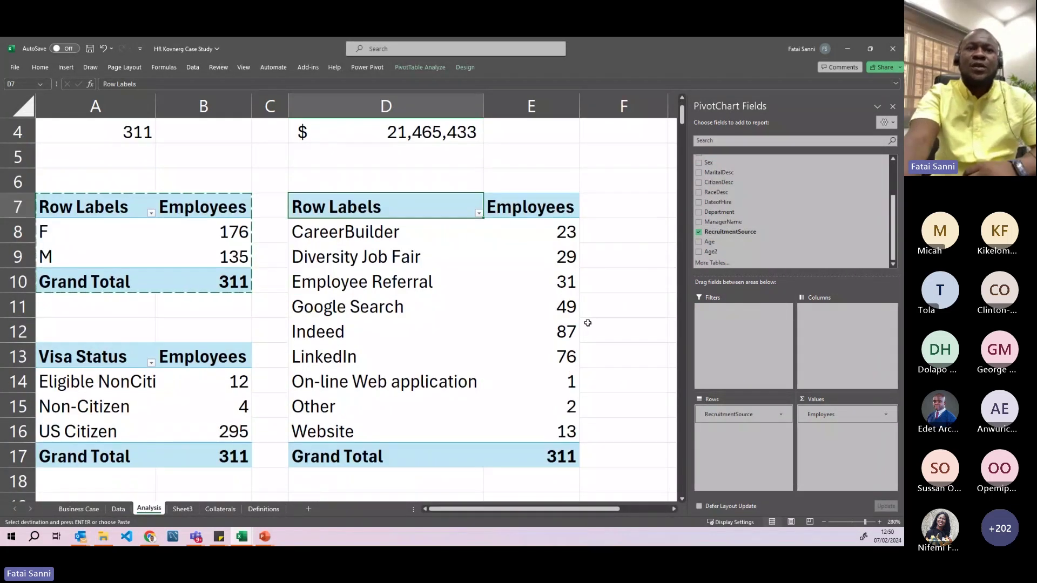
pyautogui.scroll(1, 510, 276)
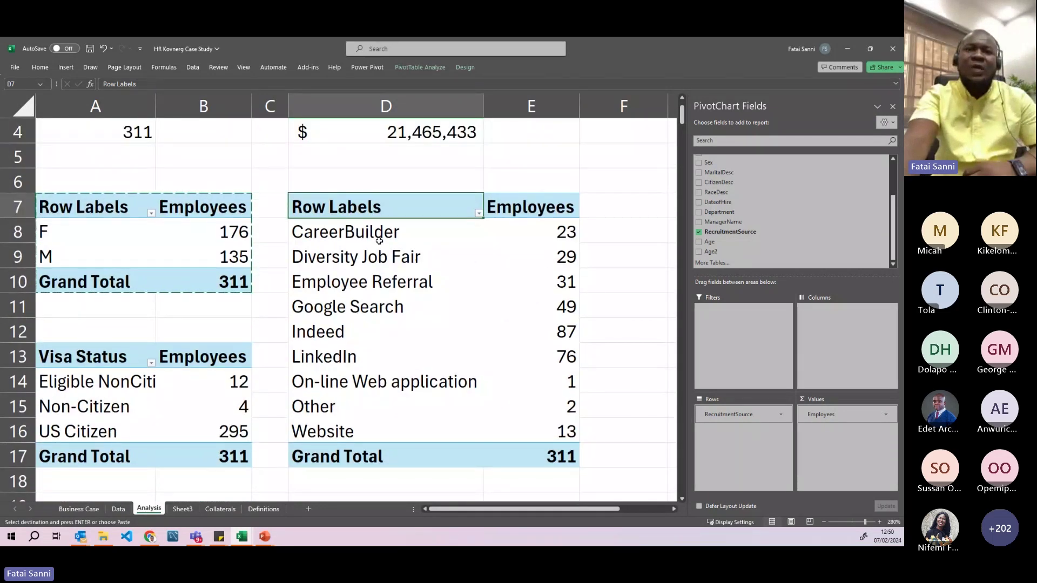
pyautogui.click(451, 241)
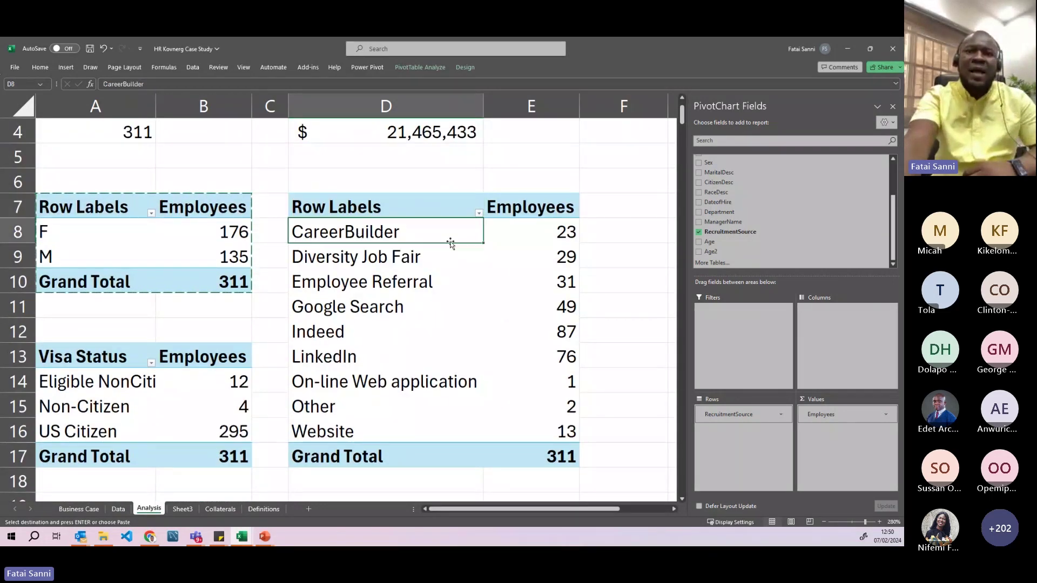
pyautogui.click(562, 234)
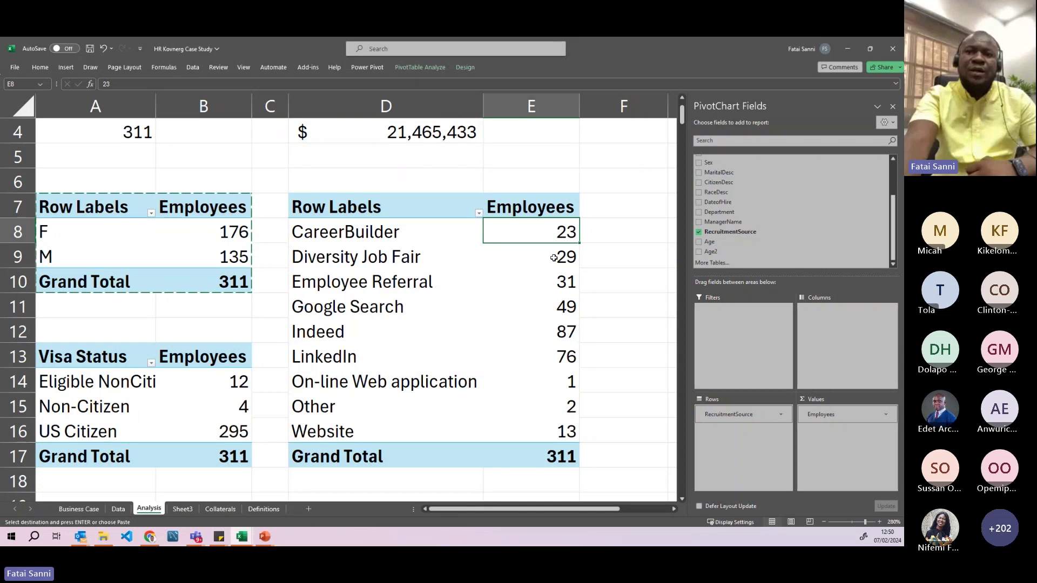
# - Sort the recruitment-source pivot largest to smallest by employee count
pyautogui.rightClick(554, 258)
pyautogui.moveTo(588, 335)
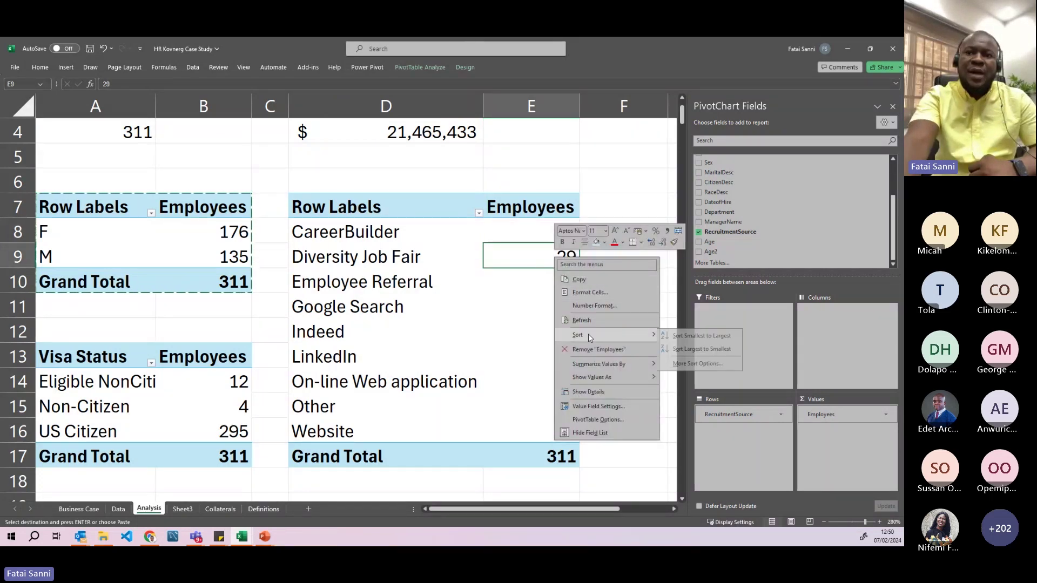
pyautogui.click(702, 349)
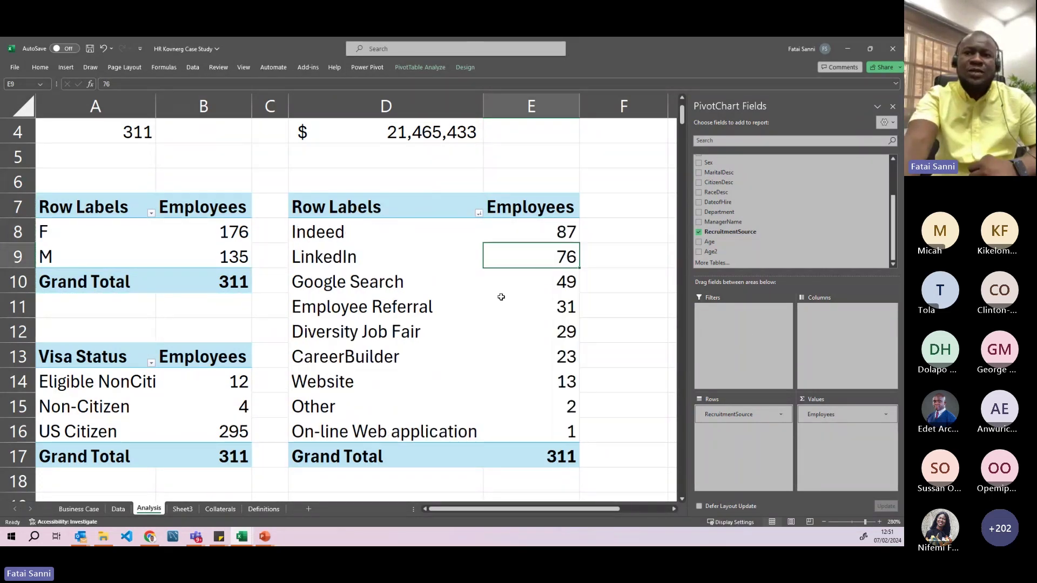
# - Check the top three sources: Indeed 87, LinkedIn 76, Google Search 49
pyautogui.click(362, 232)
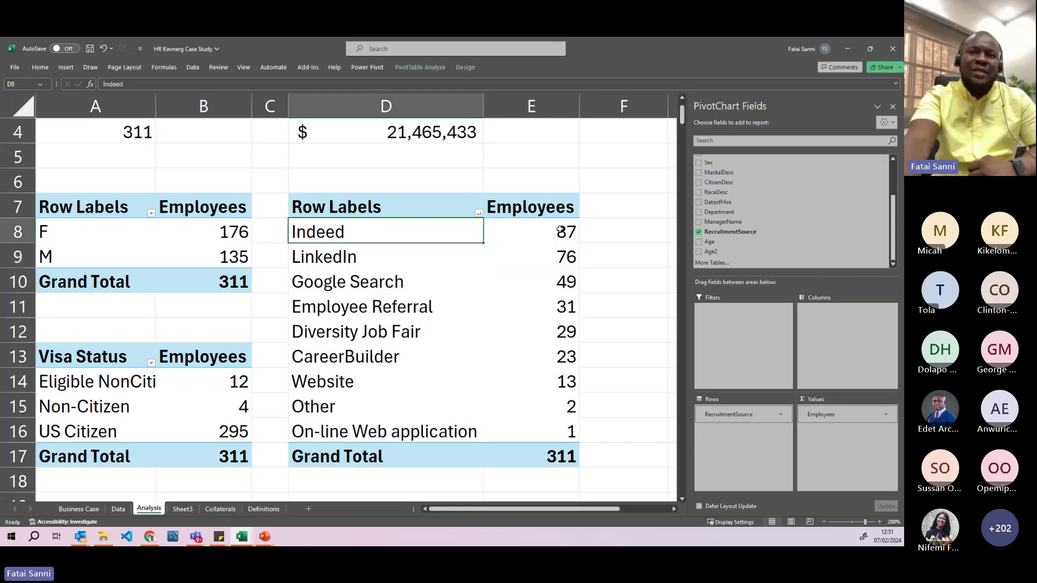
pyautogui.click(560, 232)
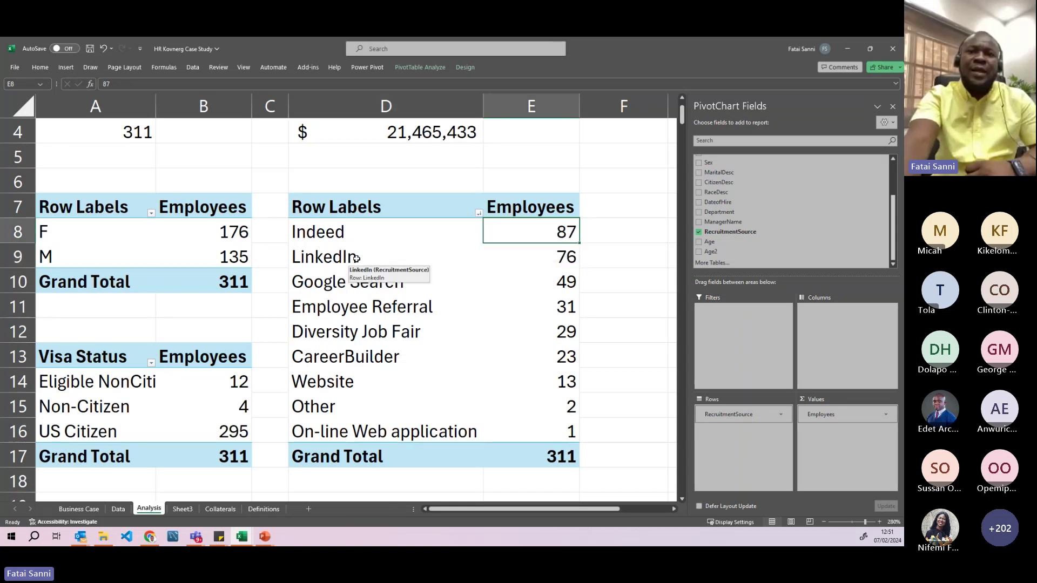
pyautogui.click(357, 258)
pyautogui.click(558, 258)
pyautogui.click(410, 285)
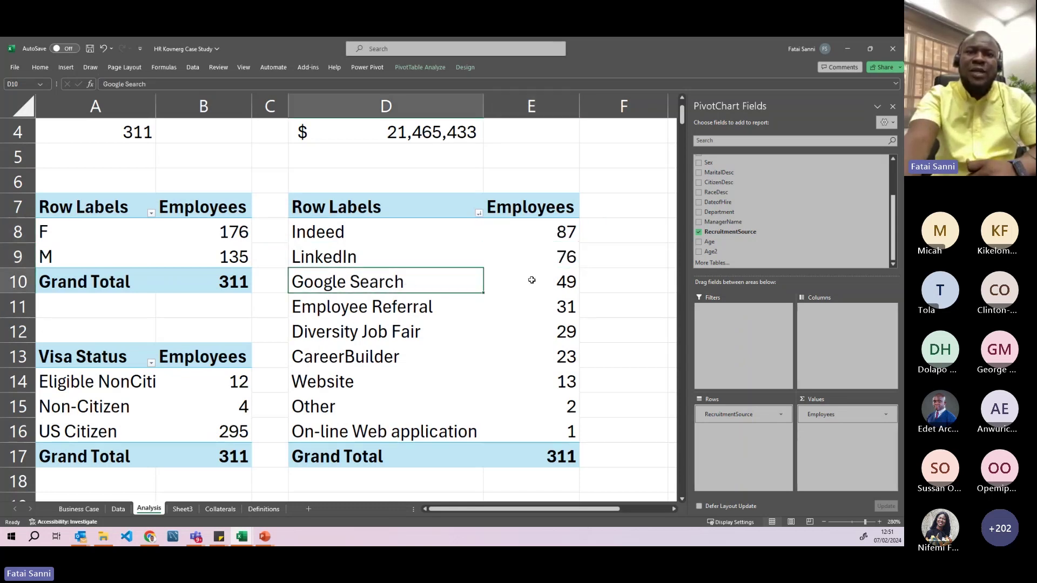
pyautogui.click(547, 282)
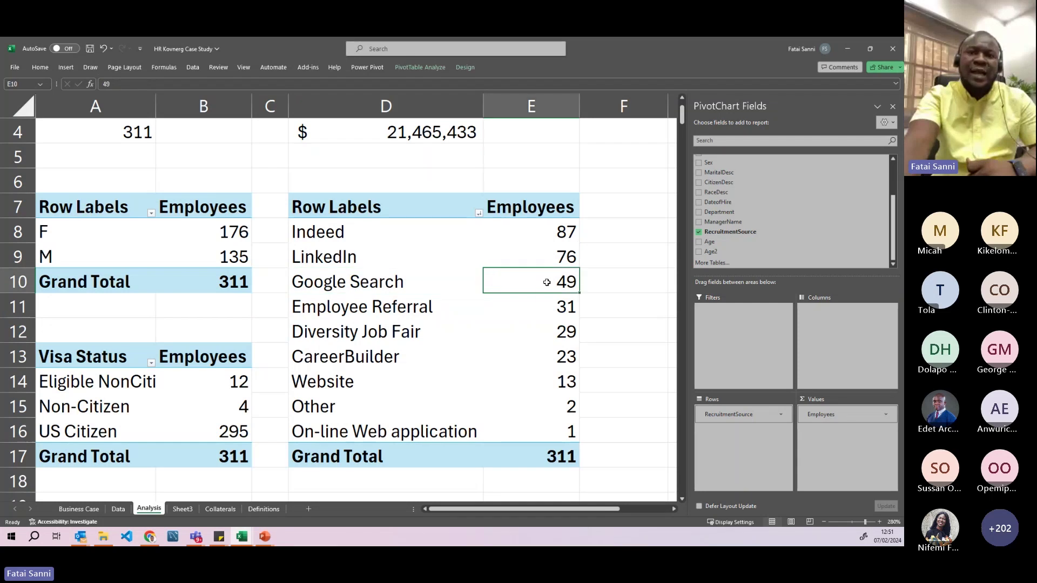
# - Review the remaining sources down to On-line Web application (1), then select counts to total them
pyautogui.click(426, 307)
pyautogui.scroll(-2, 457, 304)
pyautogui.scroll(1, 465, 301)
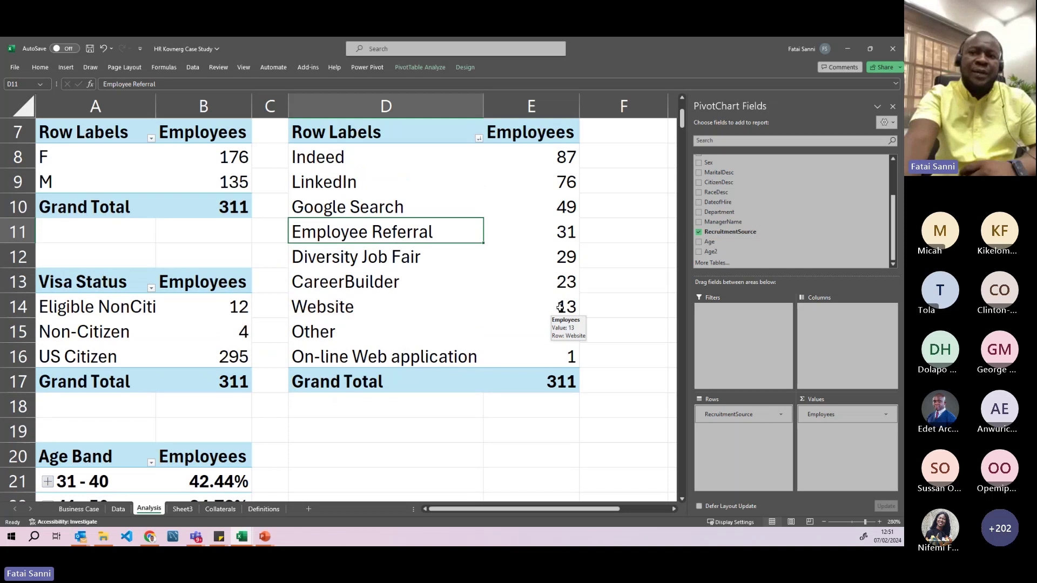
pyautogui.click(560, 307)
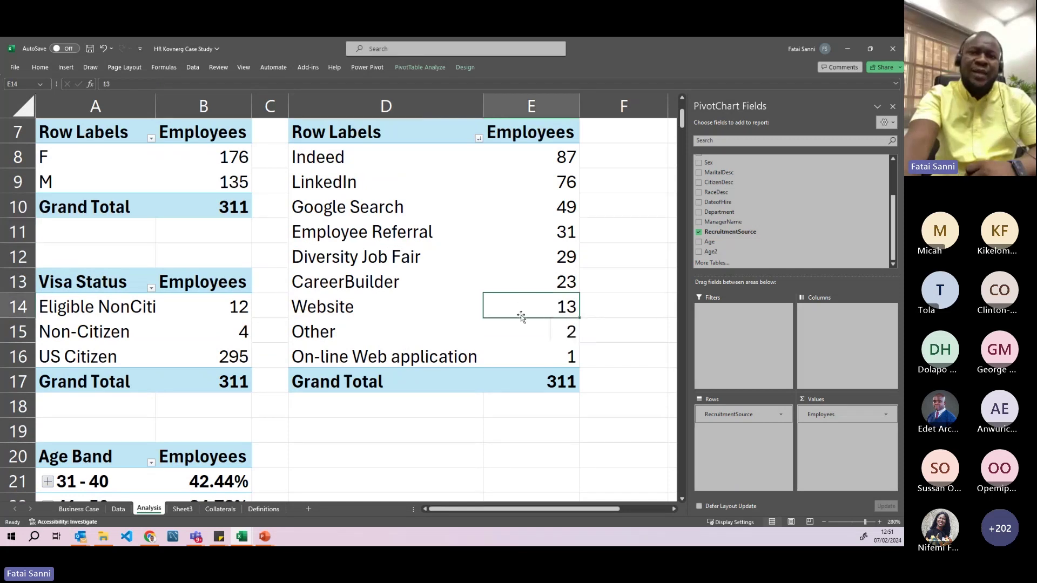
pyautogui.click(514, 331)
pyautogui.click(505, 355)
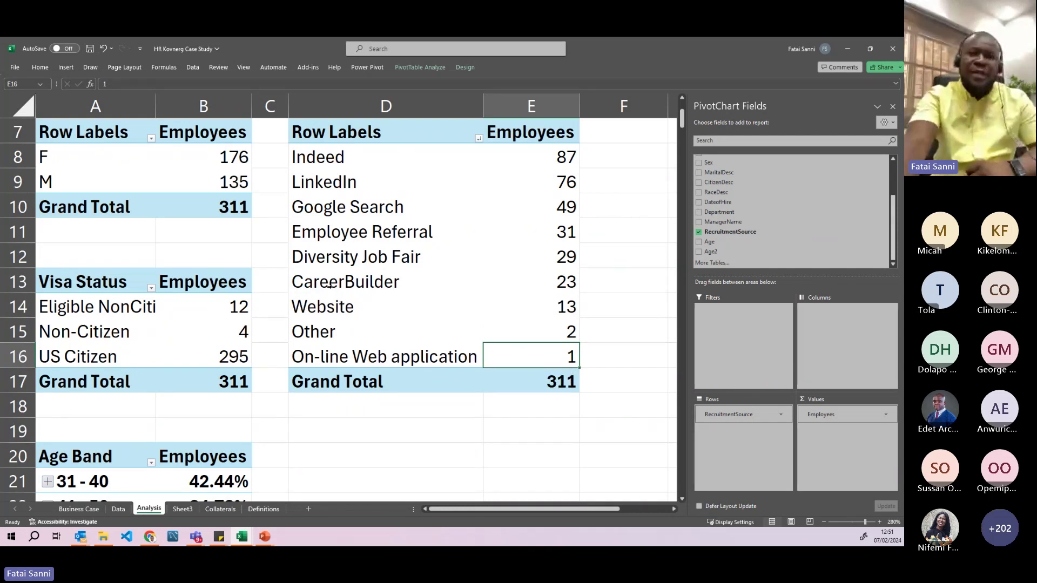
pyautogui.moveTo(565, 288); pyautogui.dragTo(539, 157)
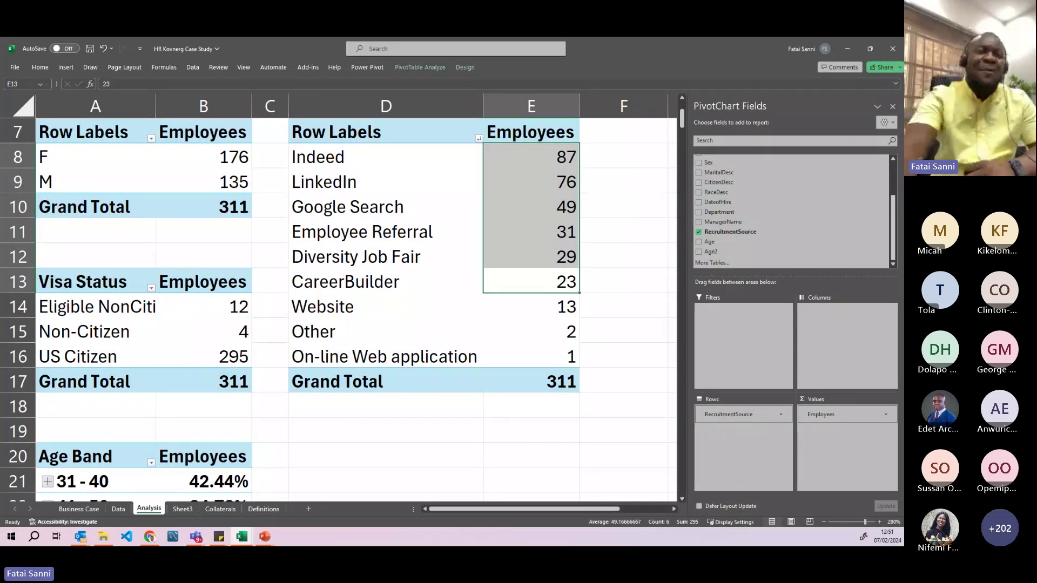
pyautogui.click(73, 509)
pyautogui.scroll(-2, 129, 395)
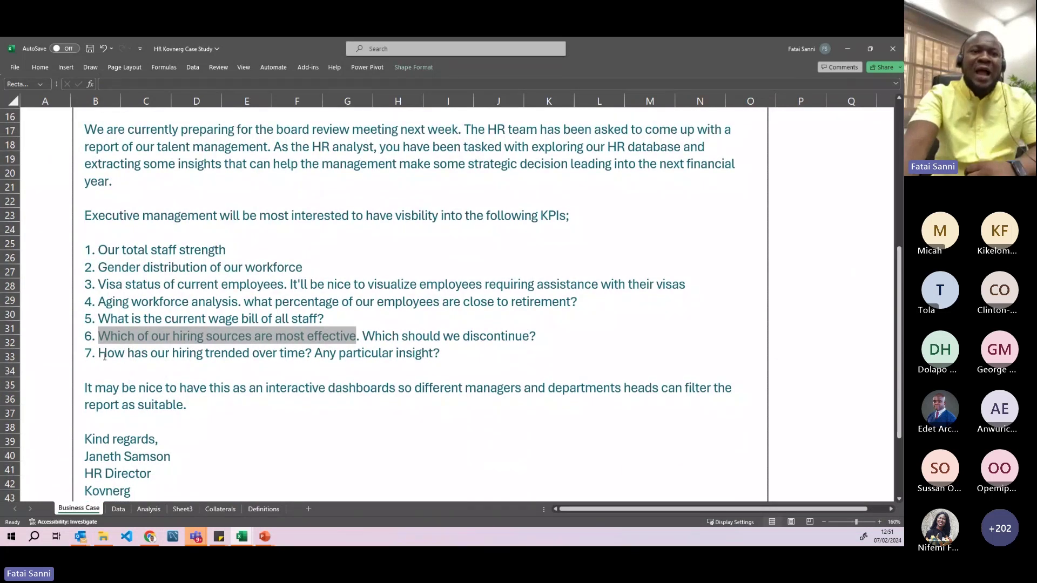
pyautogui.moveTo(98, 354); pyautogui.dragTo(302, 357)
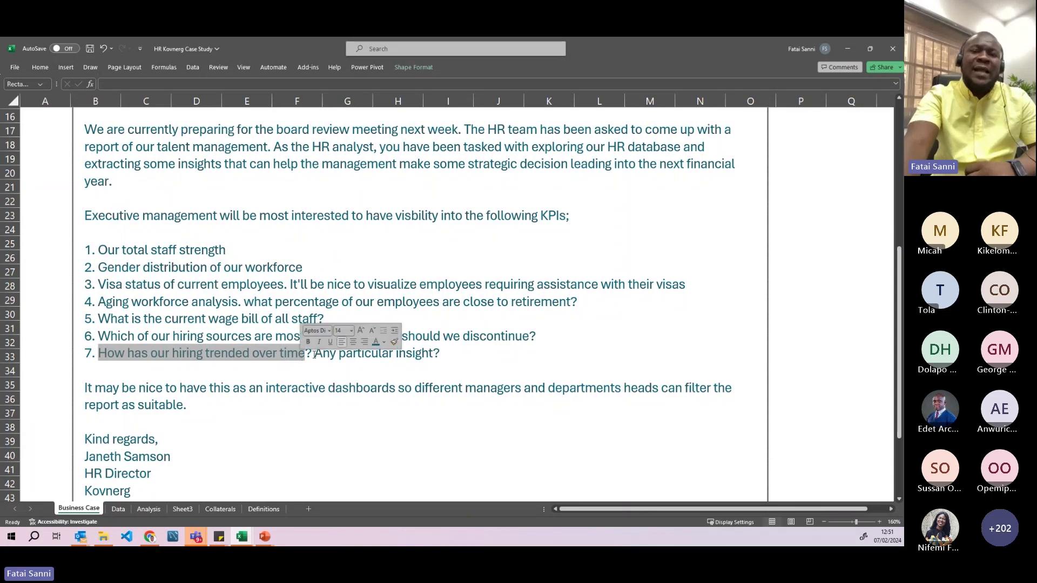
pyautogui.click(118, 509)
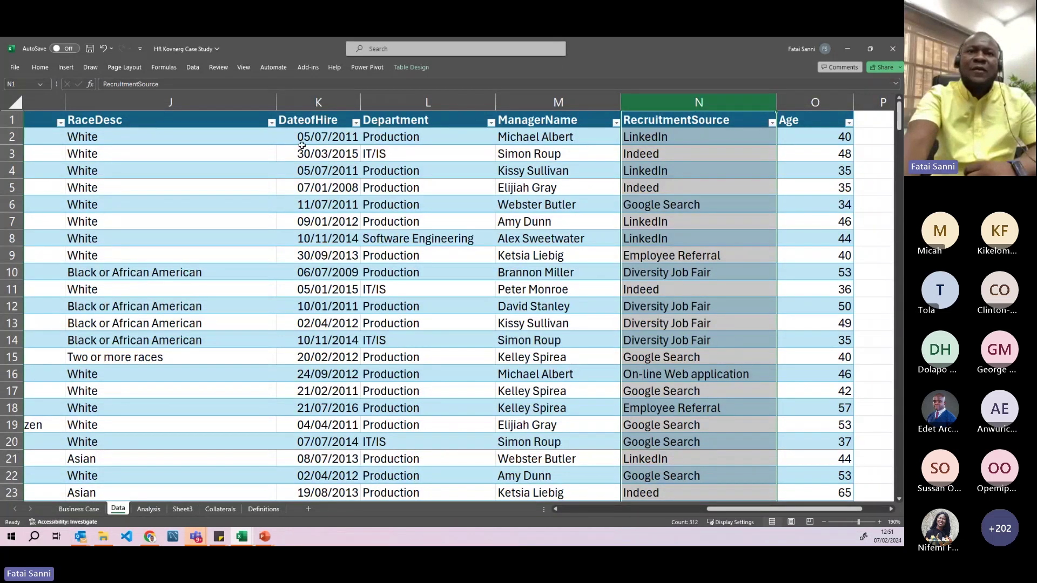
pyautogui.click(310, 115)
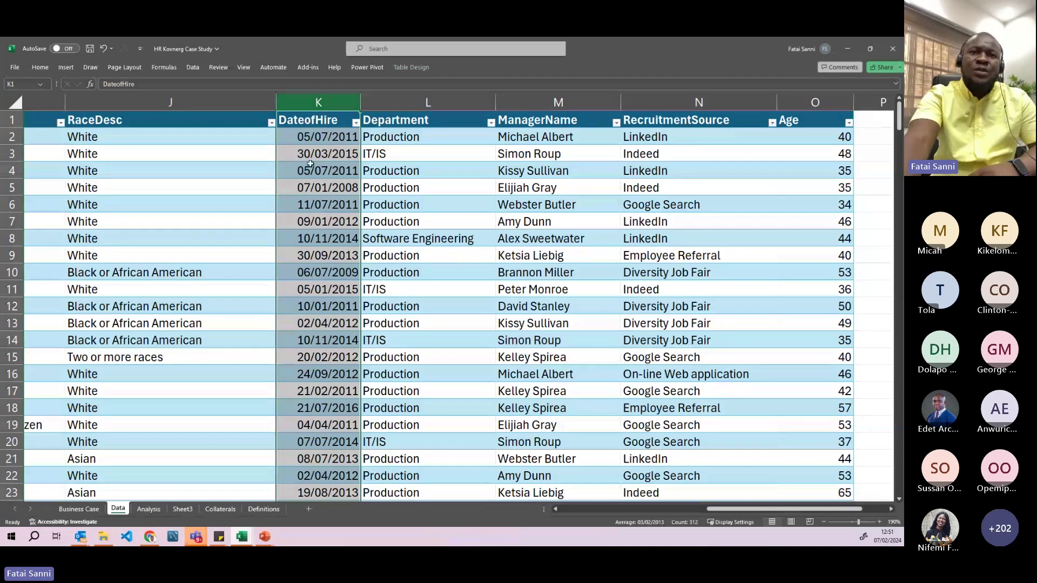
pyautogui.click(146, 510)
pyautogui.scroll(-1, 431, 370)
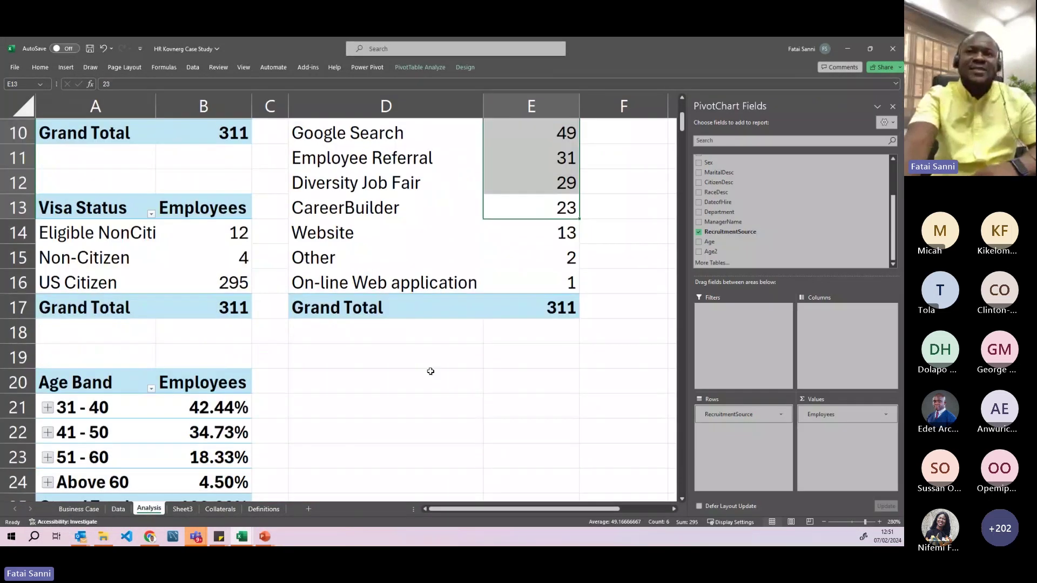
pyautogui.scroll(2, 397, 240)
pyautogui.moveTo(371, 204); pyautogui.dragTo(533, 448)
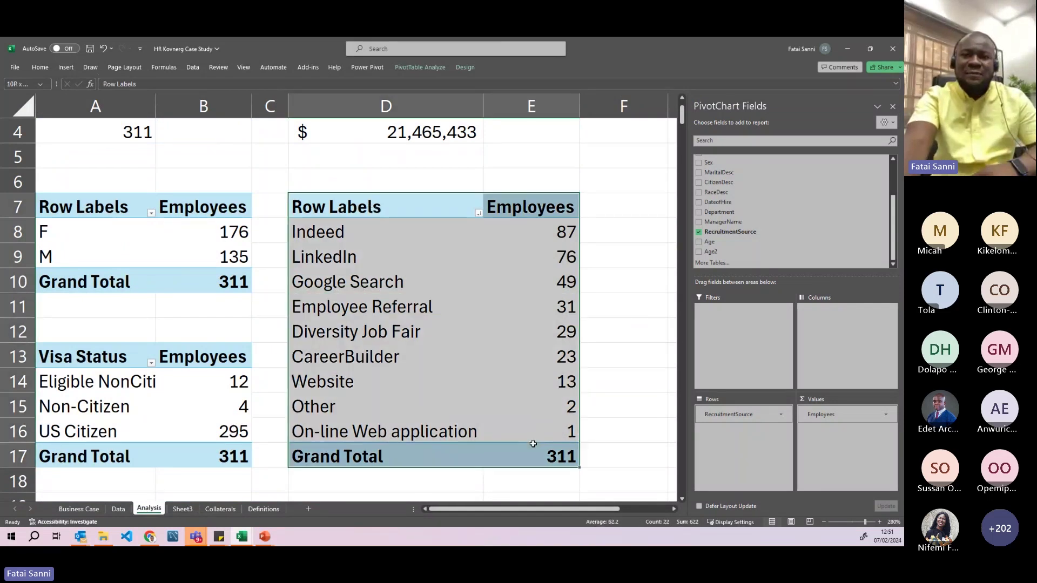
pyautogui.hotkey('ctrl', 'c')
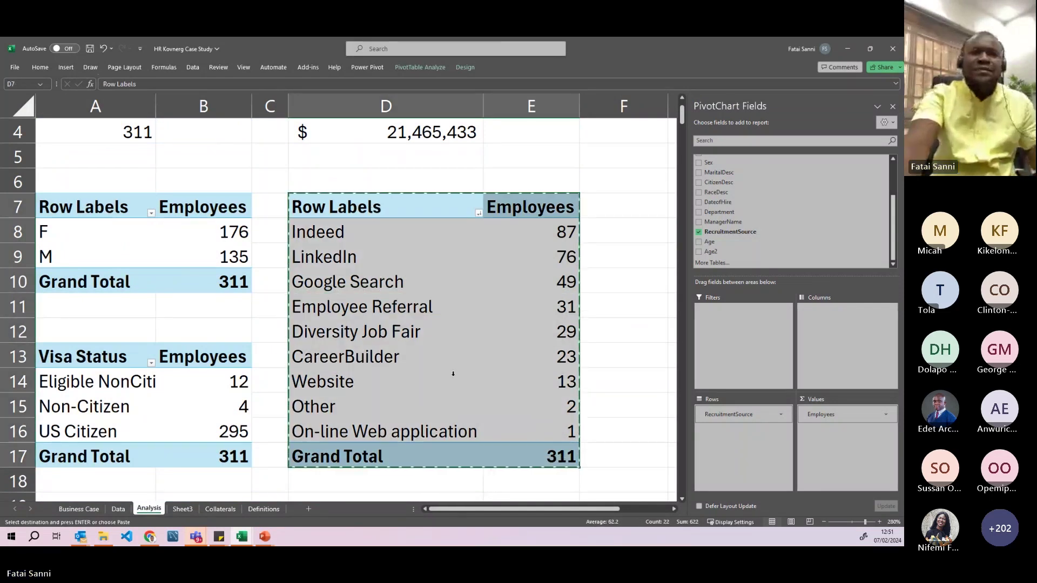
pyautogui.scroll(-3, 449, 370)
pyautogui.click(357, 308)
pyautogui.hotkey('ctrl', 'v')
pyautogui.scroll(-1, 412, 335)
pyautogui.moveTo(724, 414); pyautogui.dragTo(643, 381)
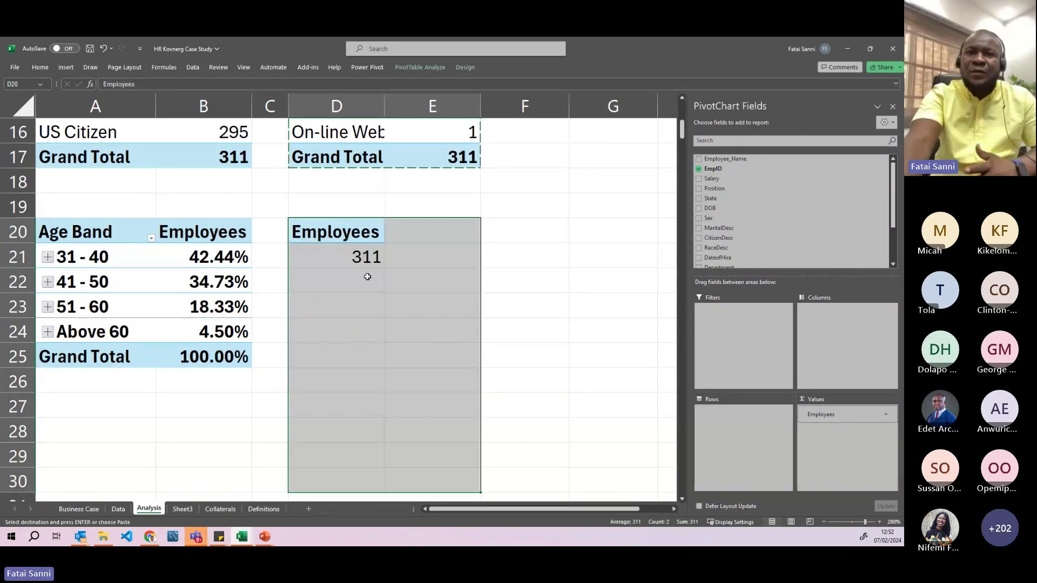
pyautogui.click(378, 260)
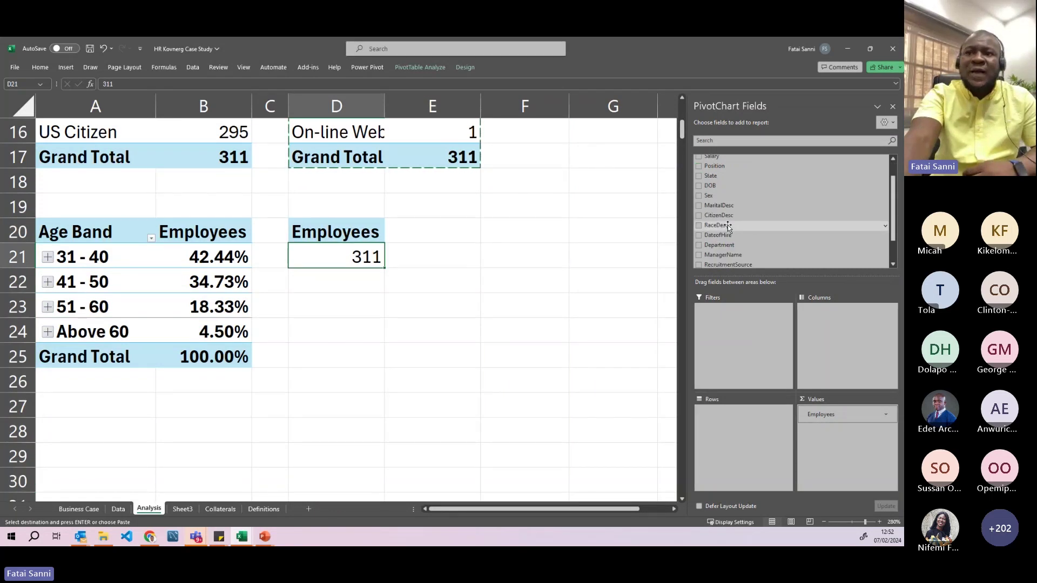
pyautogui.scroll(-1, 728, 225)
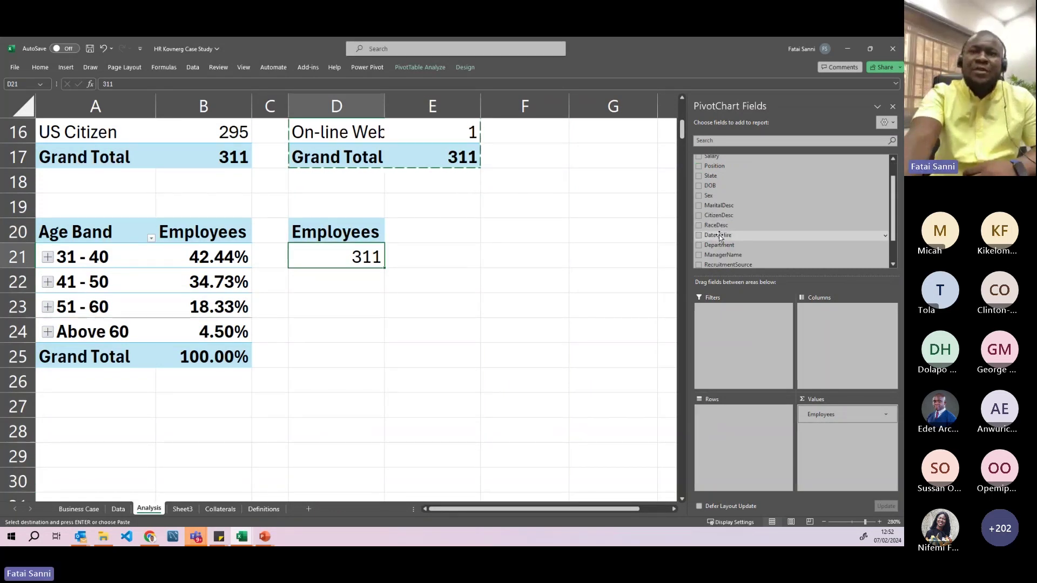
pyautogui.moveTo(719, 236); pyautogui.dragTo(733, 431)
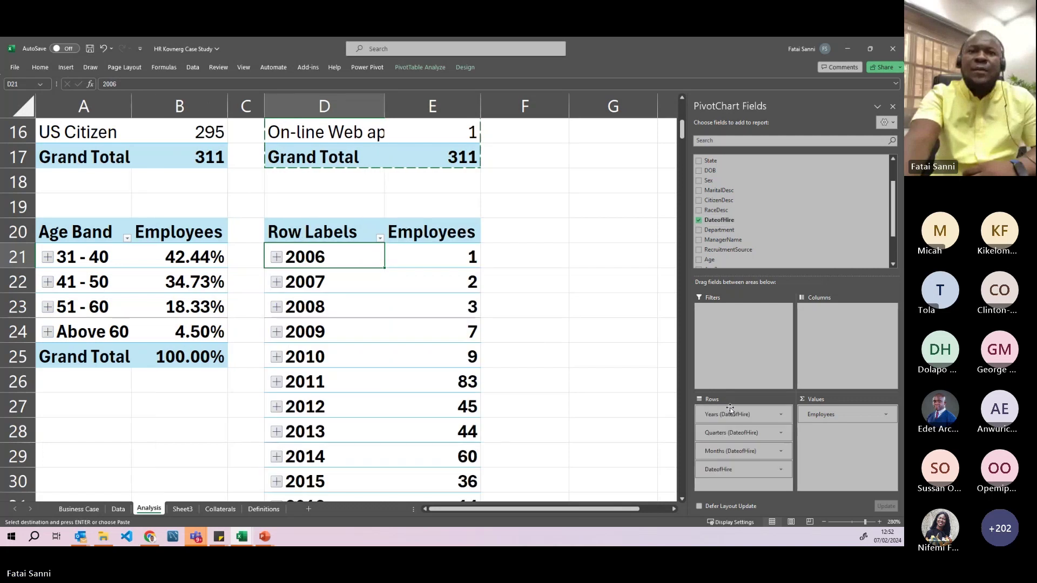
pyautogui.scroll(-2, 439, 308)
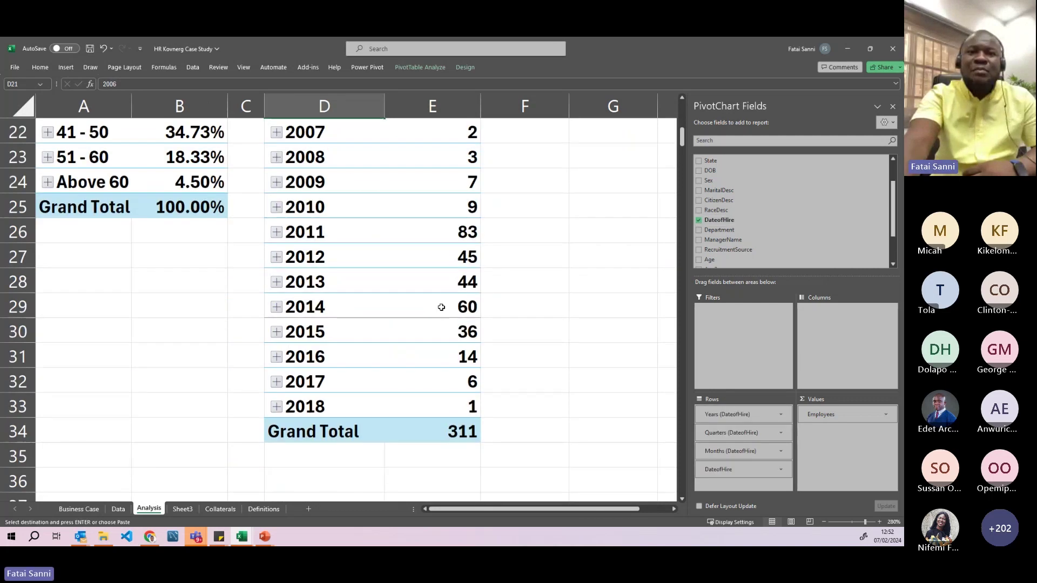
pyautogui.scroll(1, 441, 307)
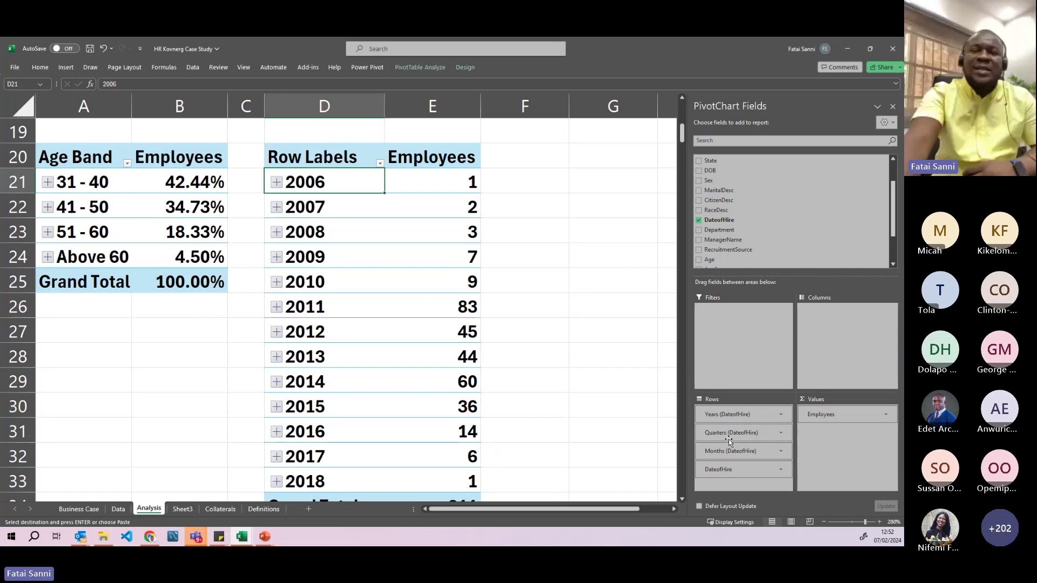
pyautogui.click(277, 183)
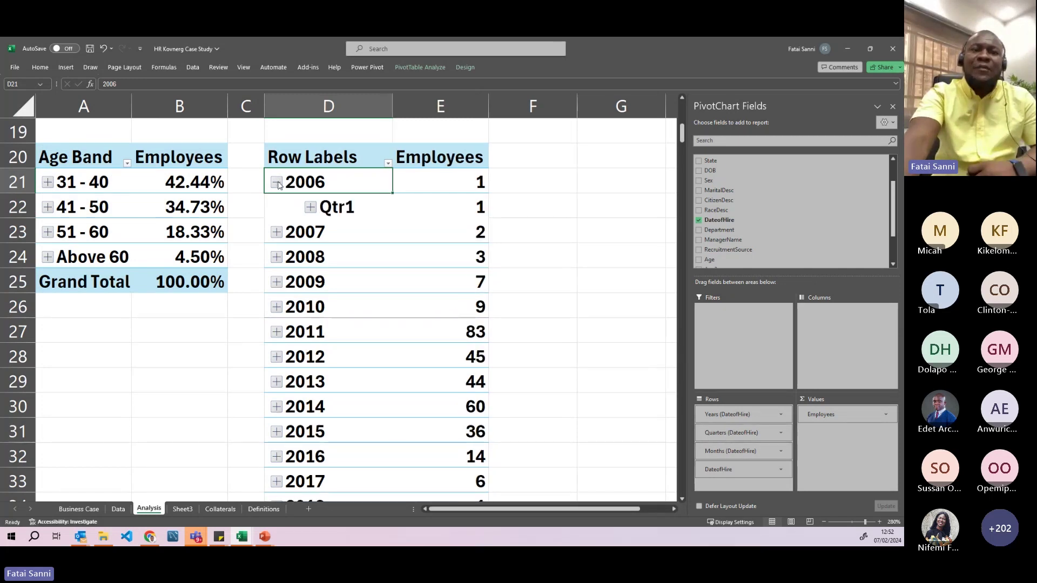
pyautogui.click(277, 183)
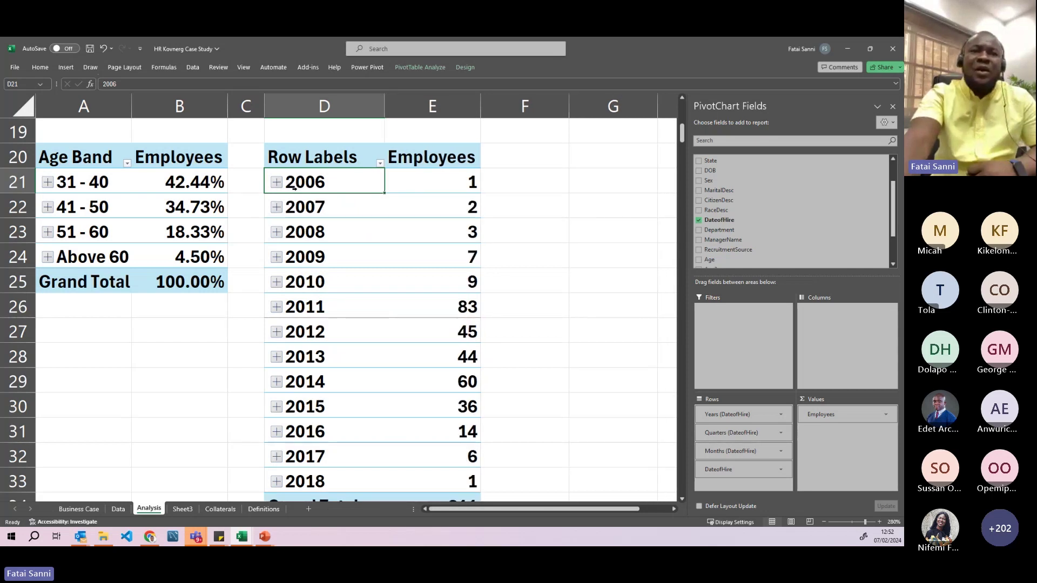
pyautogui.press('Down')
pyautogui.scroll(-2, 356, 261)
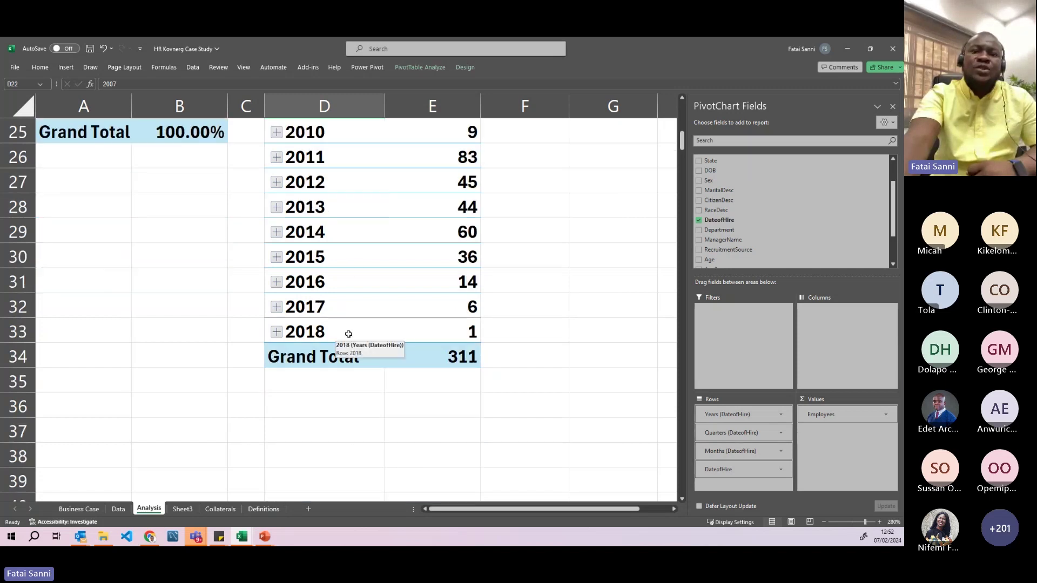
pyautogui.click(442, 336)
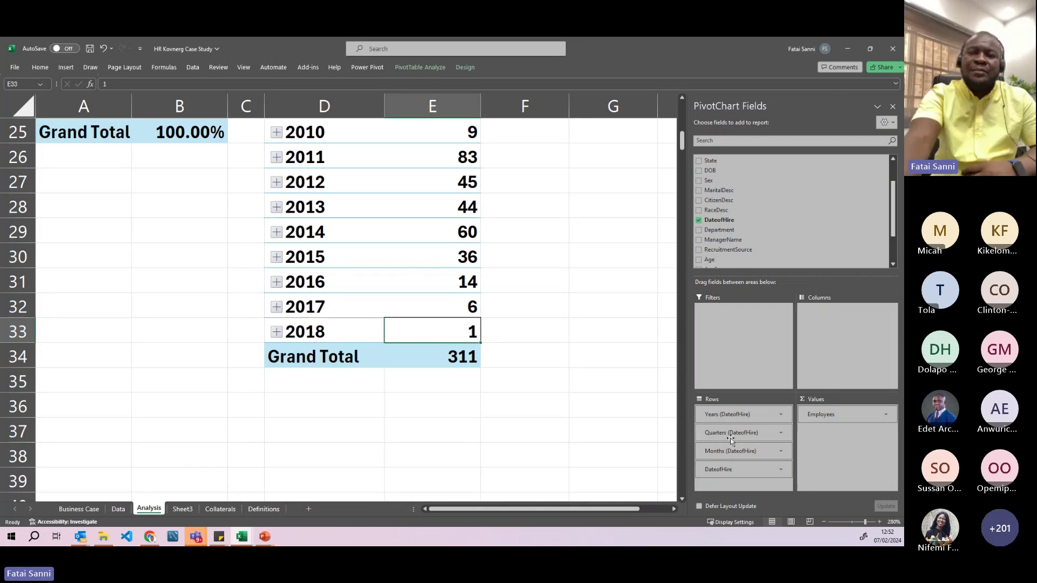
pyautogui.scroll(2, 308, 187)
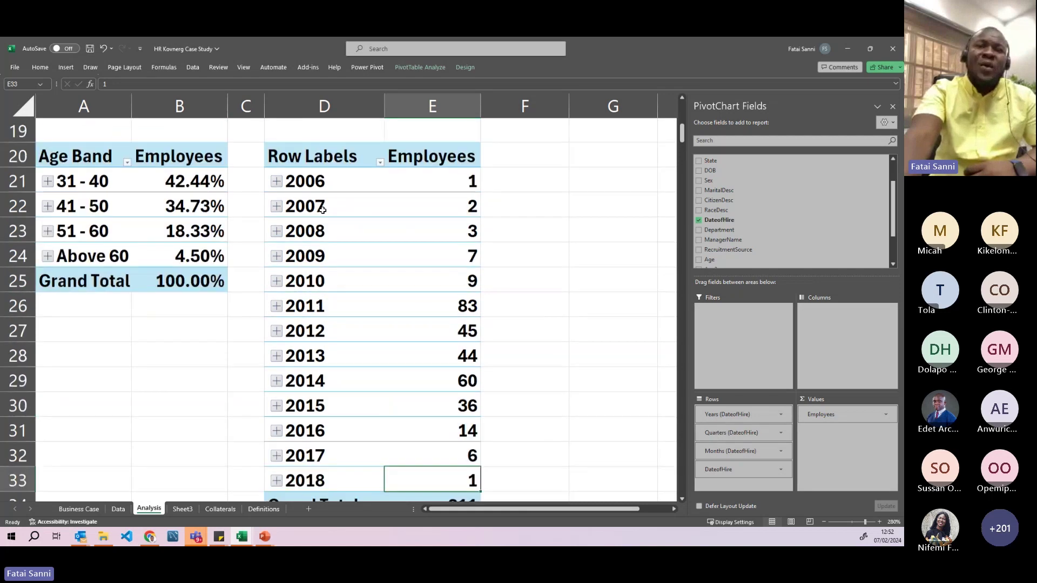
pyautogui.moveTo(308, 187); pyautogui.dragTo(308, 331)
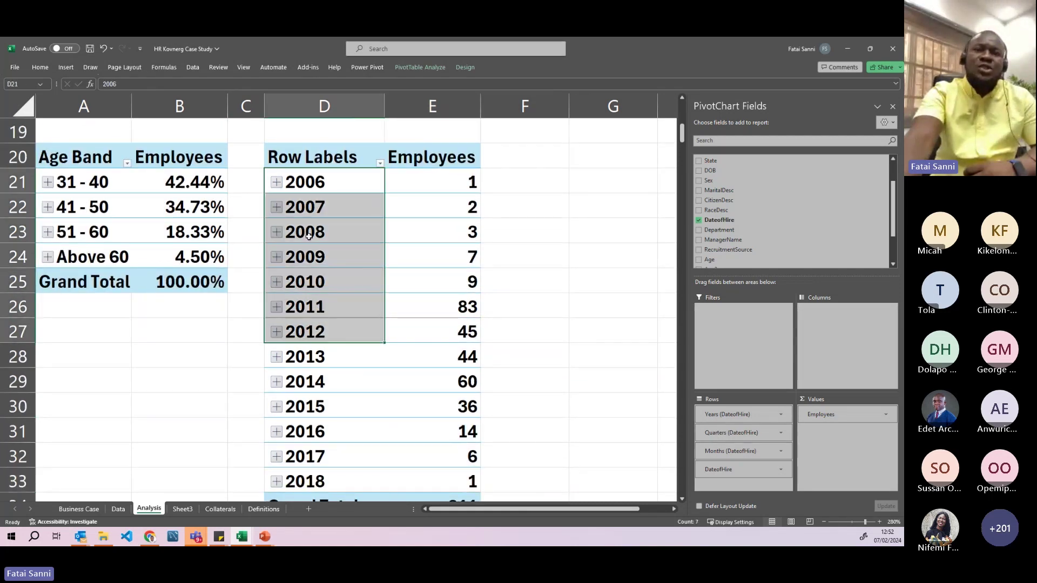
pyautogui.click(308, 209)
# - Ungroup the hire-date labels in the pivot into individual dates
pyautogui.rightClick(308, 207)
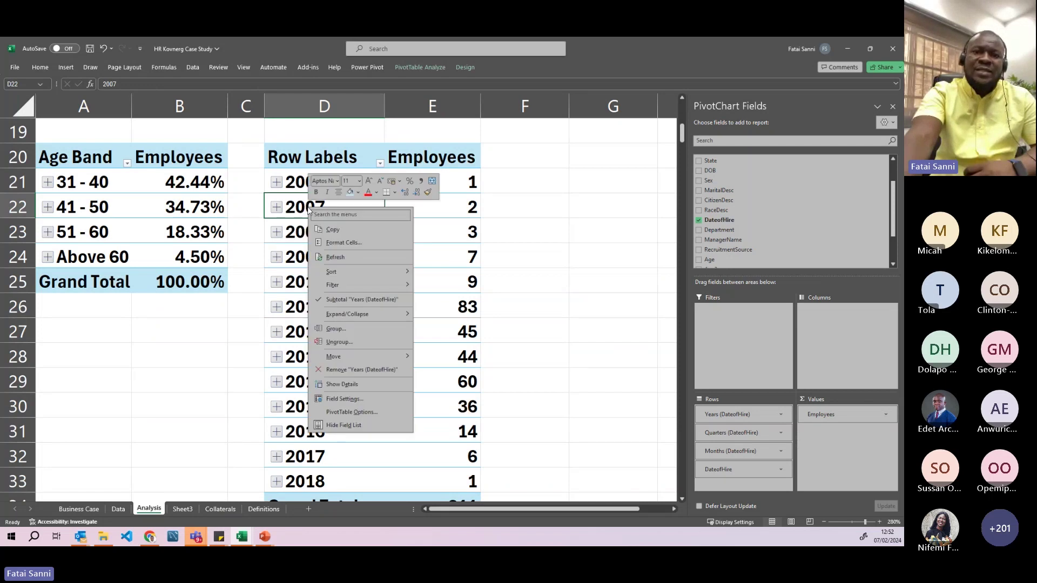
pyautogui.press('Escape')
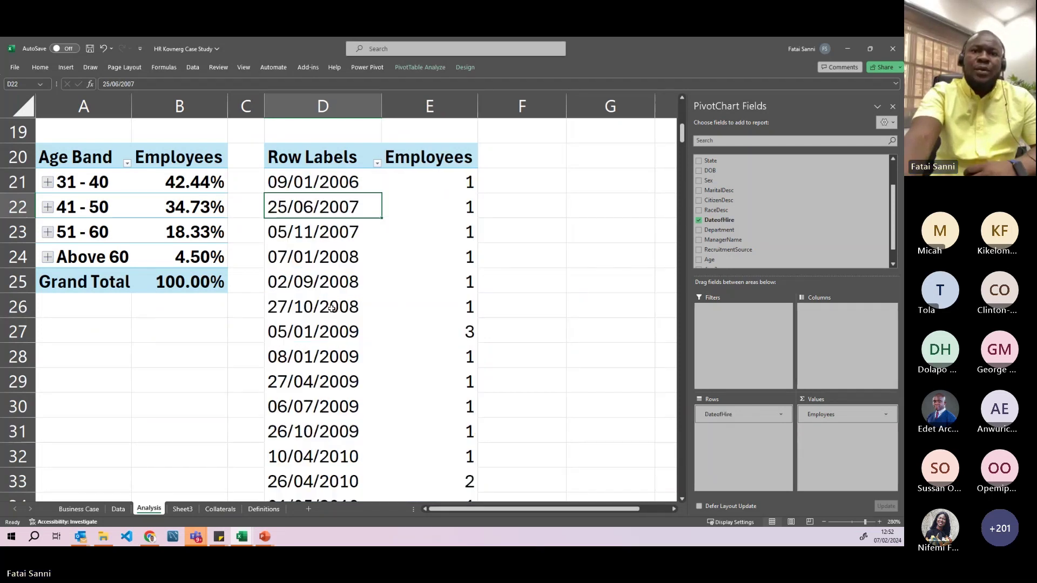
pyautogui.scroll(-9, 338, 289)
pyautogui.scroll(4, 337, 290)
pyautogui.scroll(6, 337, 290)
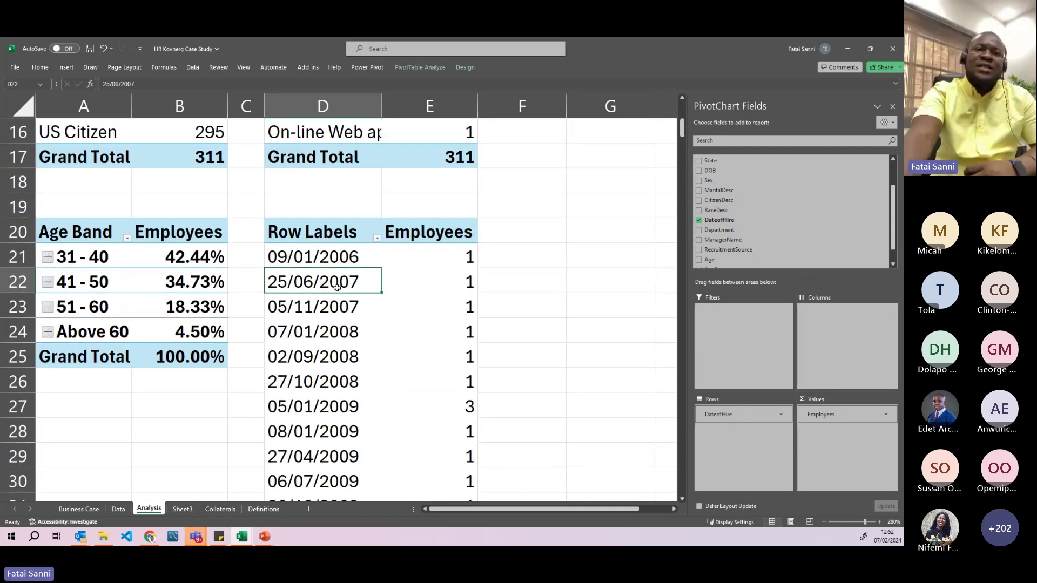
pyautogui.scroll(-3, 337, 287)
pyautogui.scroll(3, 338, 287)
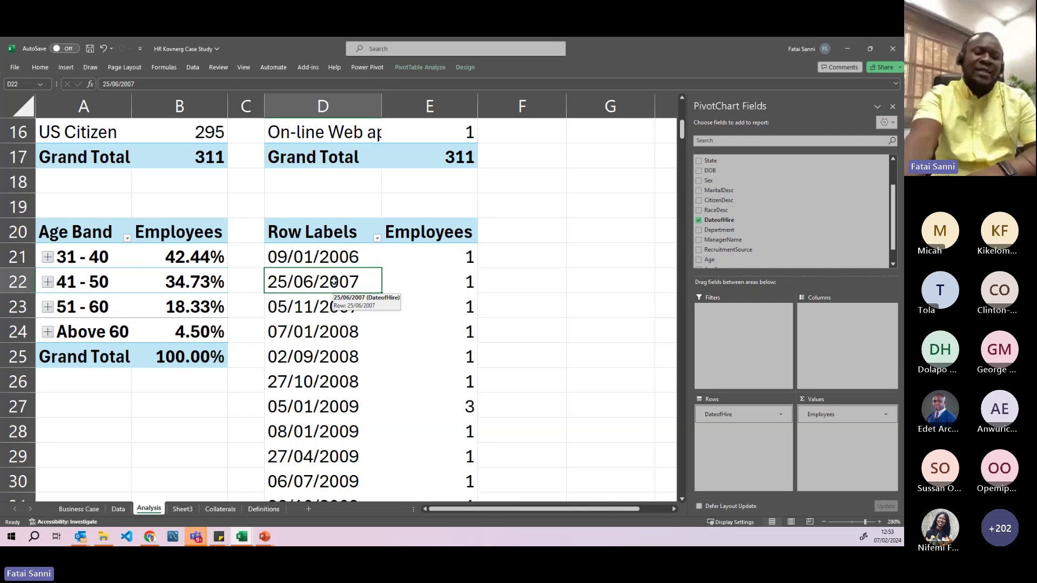
pyautogui.scroll(-1, 336, 291)
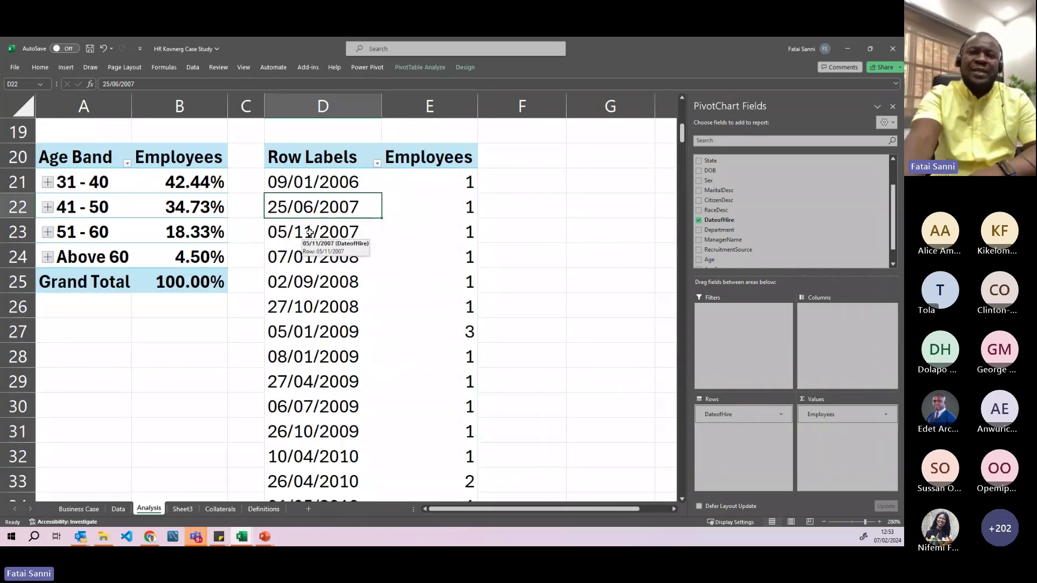
# - Regroup the hire dates by Years only, leaving out months and quarters
pyautogui.rightClick(310, 237)
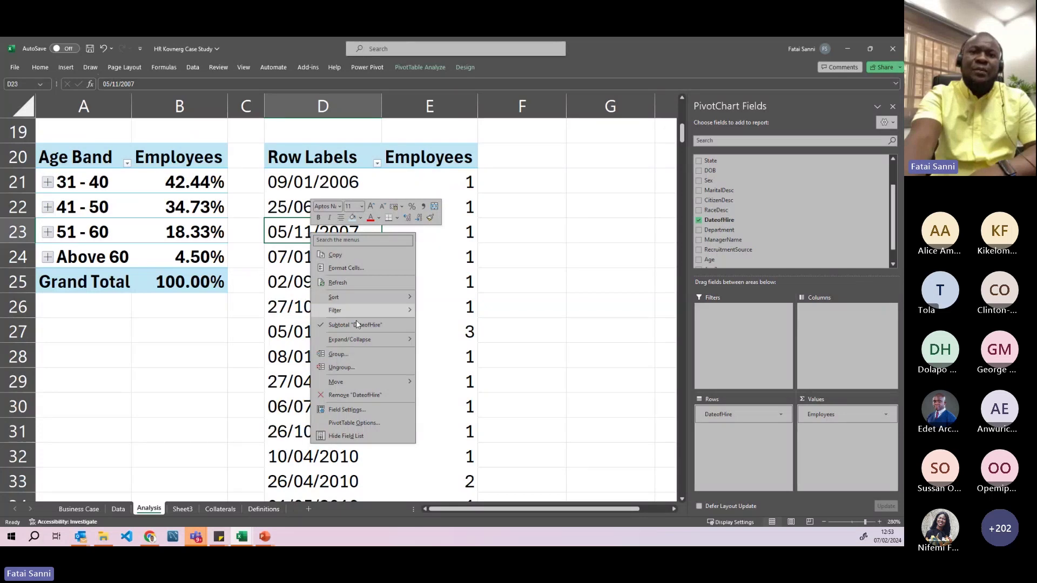
pyautogui.click(340, 354)
pyautogui.moveTo(134, 86); pyautogui.dragTo(380, 156)
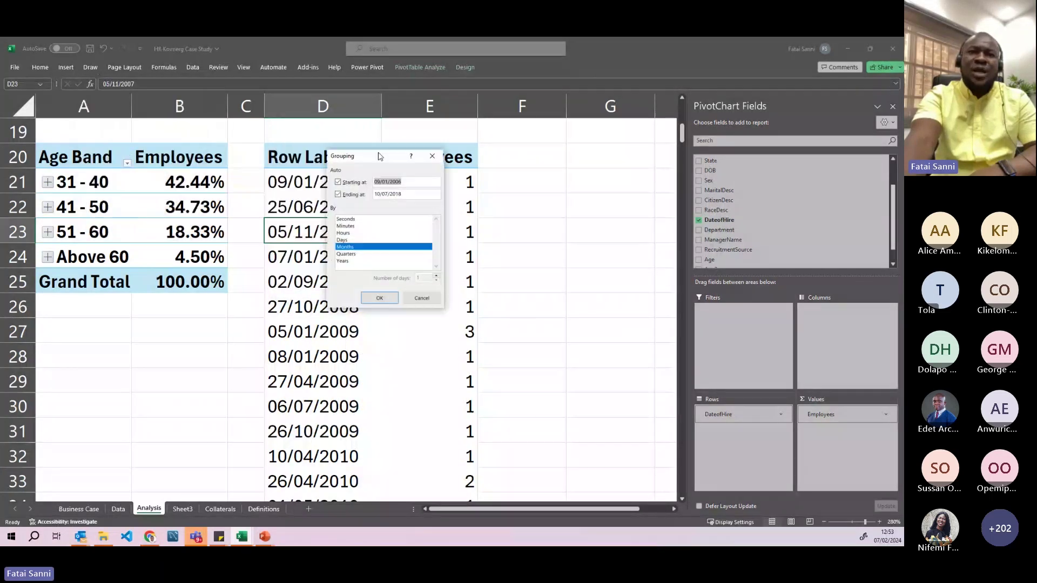
pyautogui.click(347, 262)
pyautogui.click(346, 250)
pyautogui.click(347, 254)
pyautogui.click(348, 254)
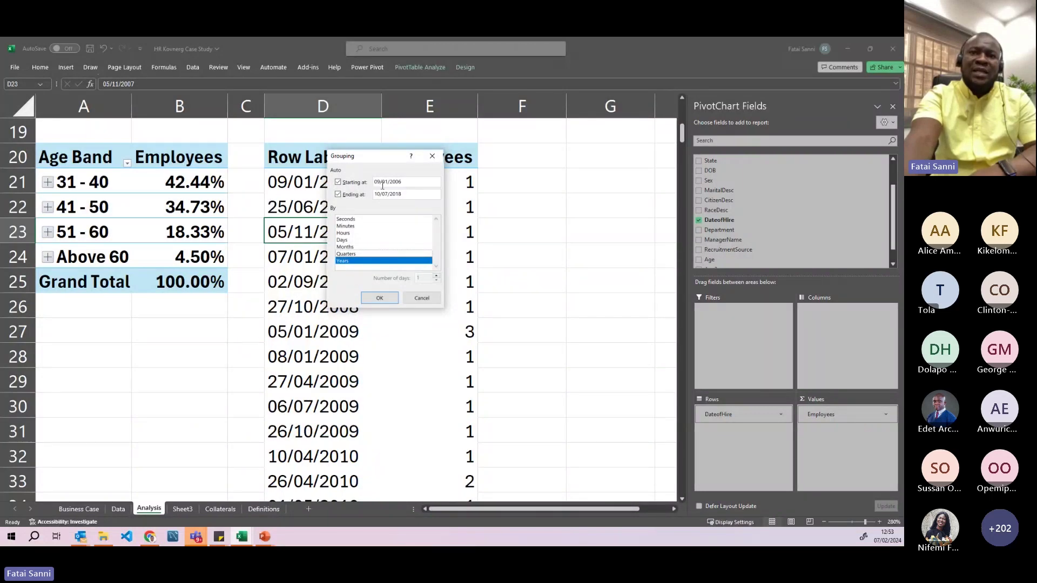
pyautogui.click(379, 298)
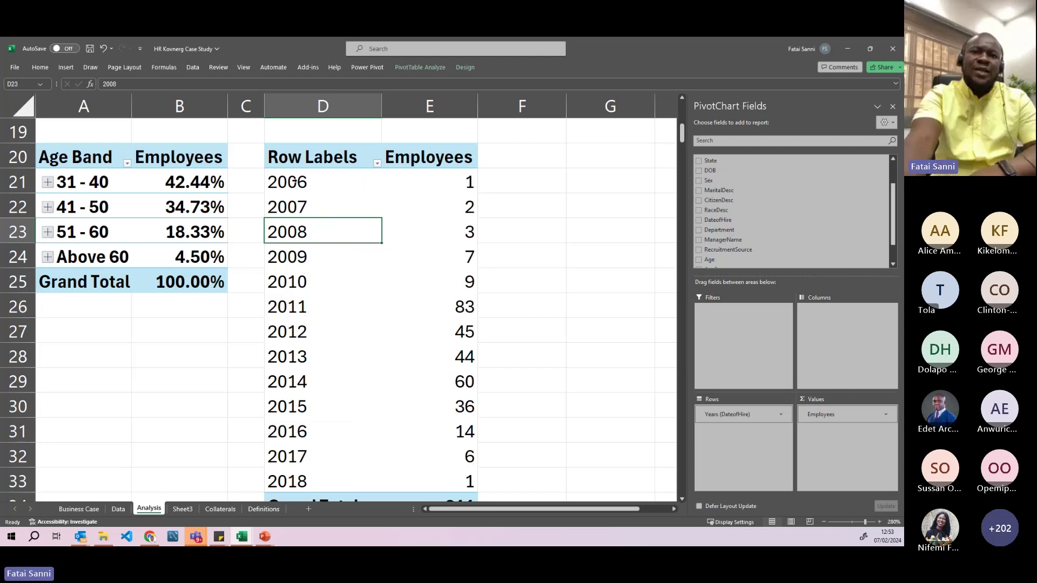
# - Select the year labels through 2018 and the yearly employee counts totalling 311
pyautogui.moveTo(324, 182); pyautogui.dragTo(324, 270)
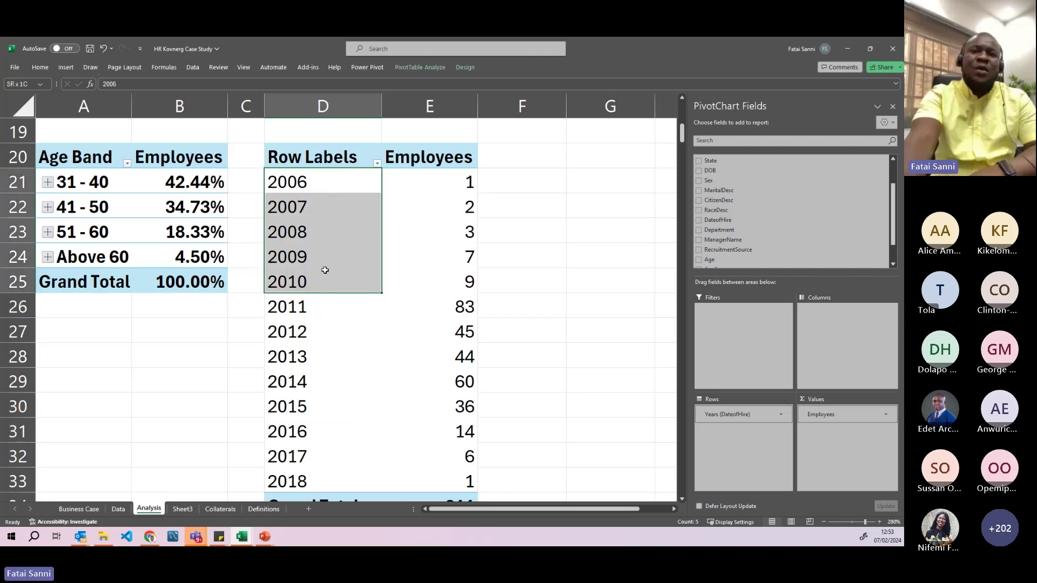
pyautogui.scroll(-2, 324, 270)
pyautogui.click(333, 330)
pyautogui.scroll(3, 357, 290)
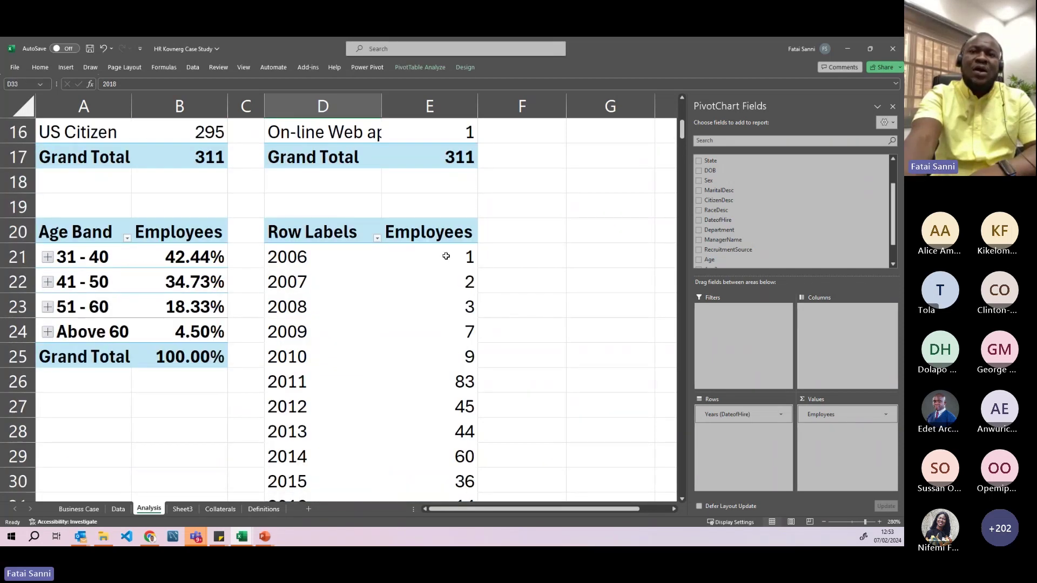
pyautogui.scroll(-2, 447, 256)
pyautogui.scroll(1, 451, 162)
pyautogui.moveTo(451, 188); pyautogui.dragTo(453, 475)
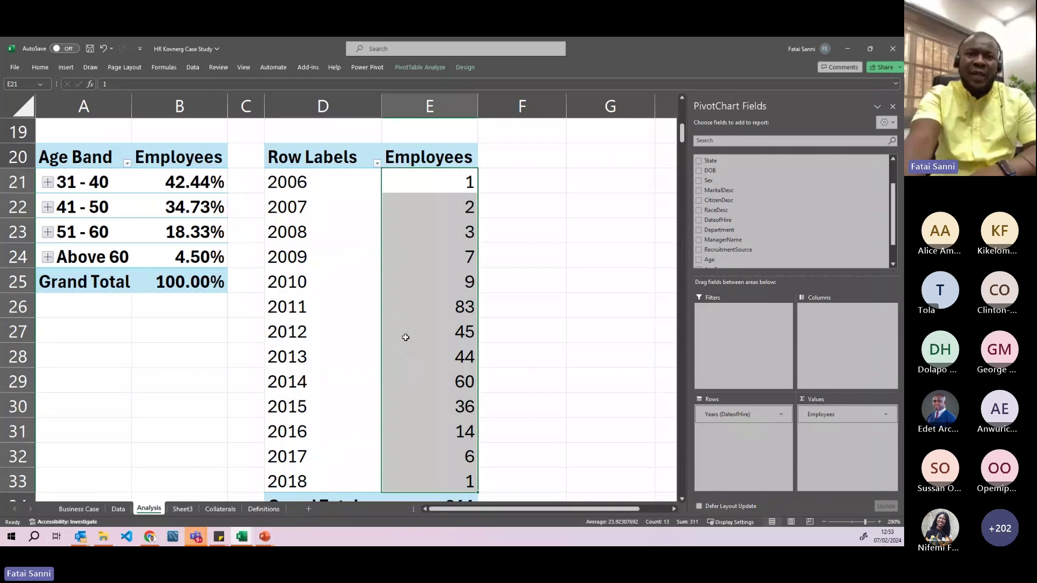
pyautogui.scroll(5, 403, 335)
pyautogui.scroll(1, 402, 335)
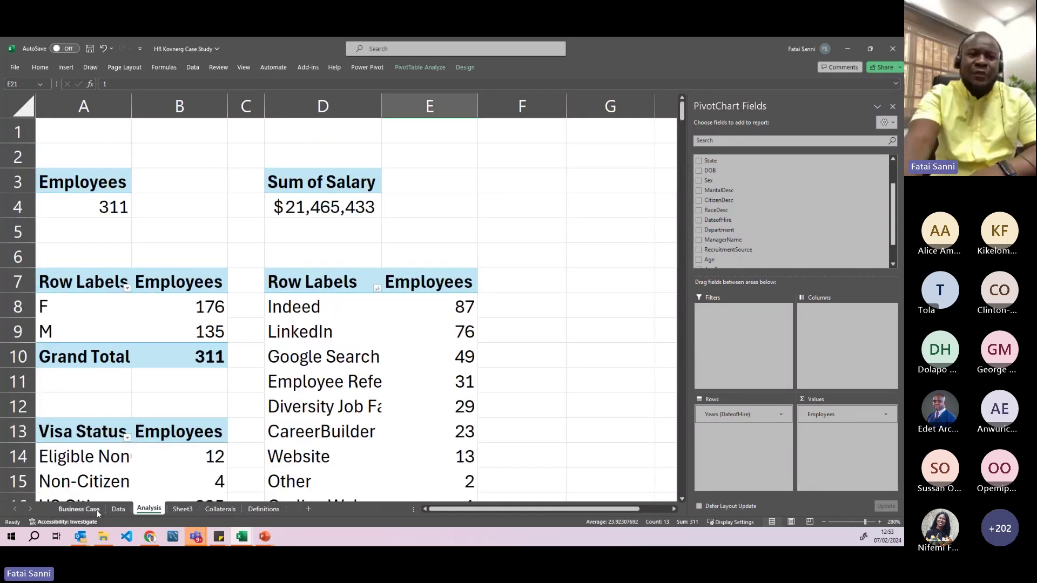
# - Go to the Business Case sheet and highlight the list of requested KPIs
pyautogui.click(78, 509)
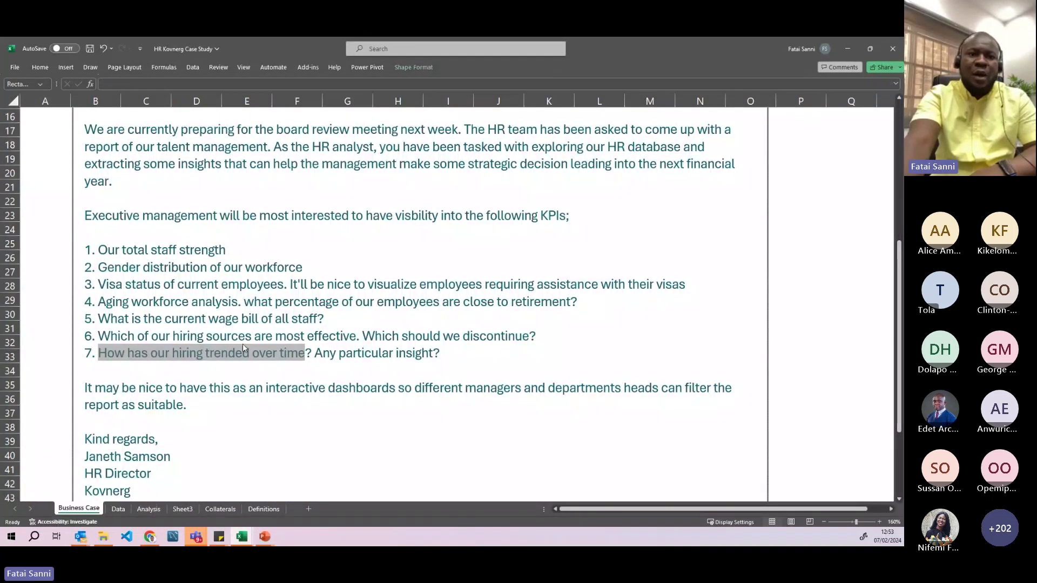
pyautogui.moveTo(98, 249); pyautogui.dragTo(125, 356)
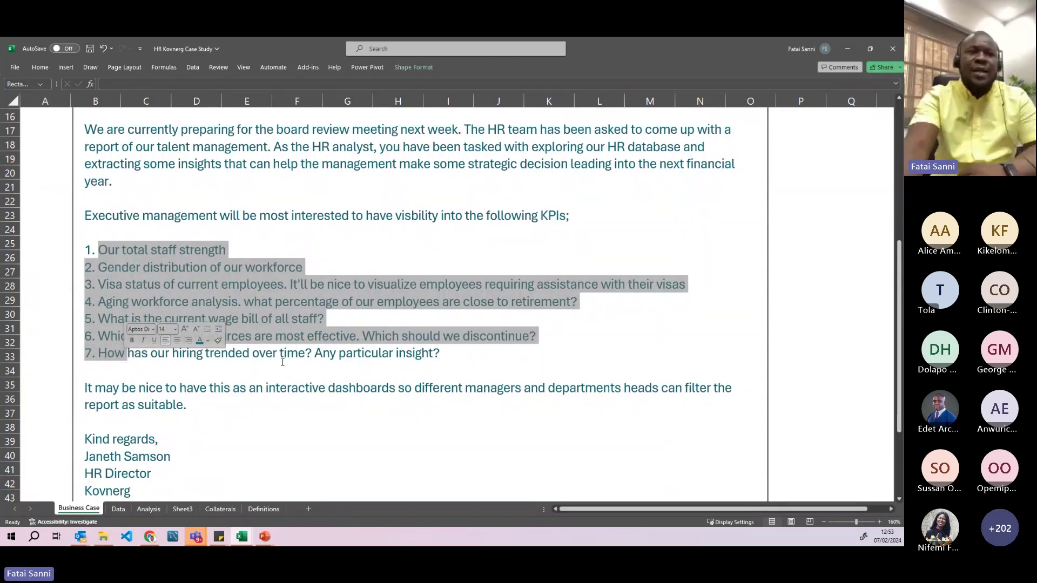
pyautogui.scroll(4, 87, 386)
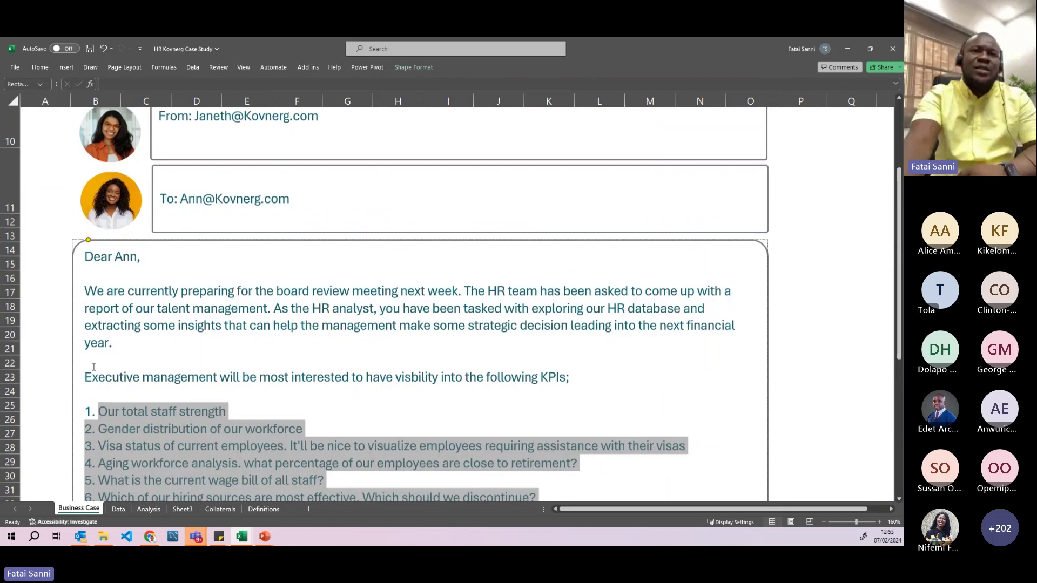
pyautogui.scroll(-5, 94, 367)
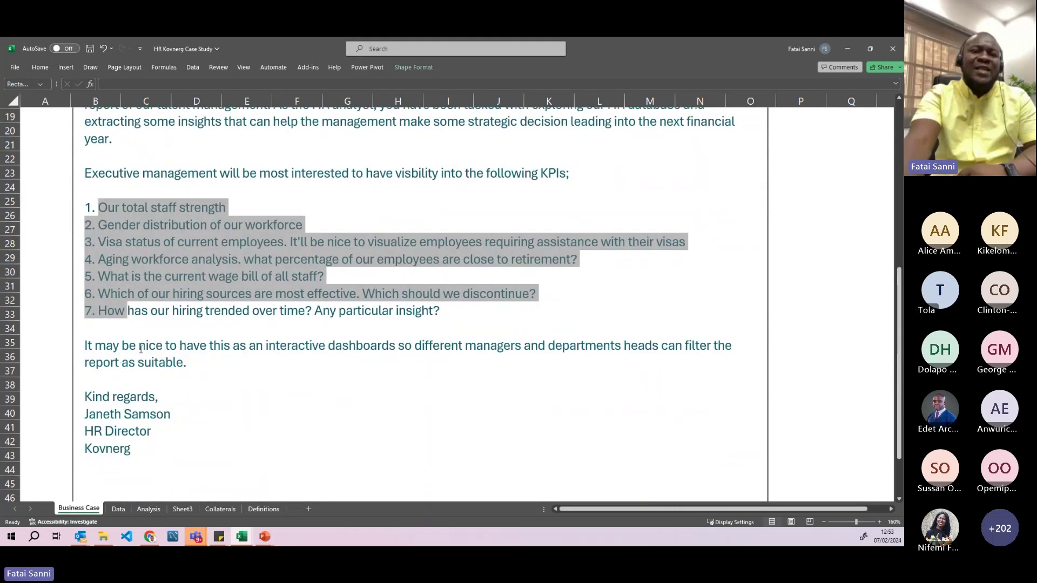
# - Highlight the interactive dashboard request for department heads, then switch to the PowerPoint slides
pyautogui.moveTo(149, 348); pyautogui.dragTo(396, 352)
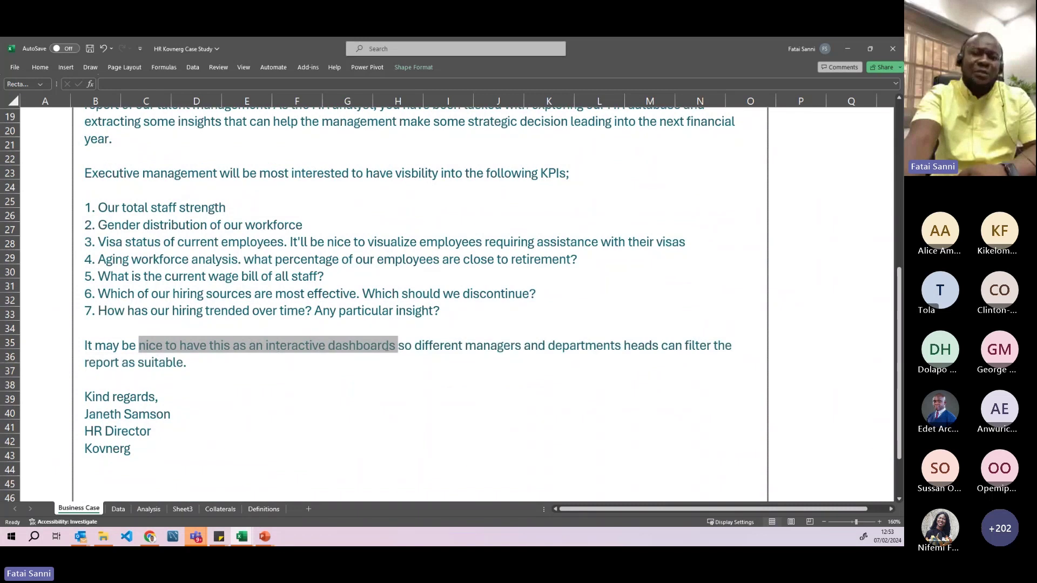
pyautogui.moveTo(548, 346); pyautogui.dragTo(655, 348)
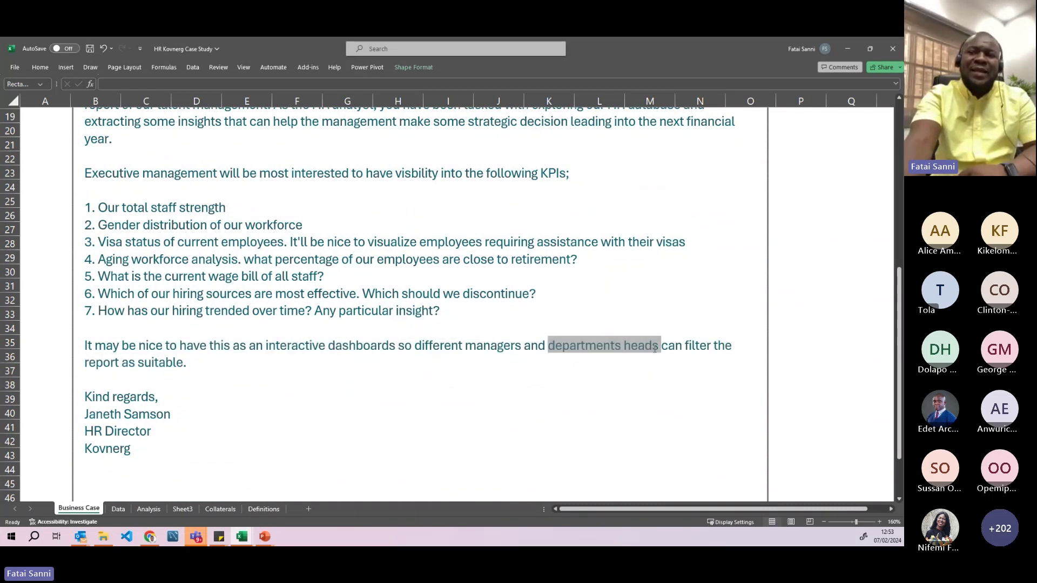
pyautogui.click(188, 364)
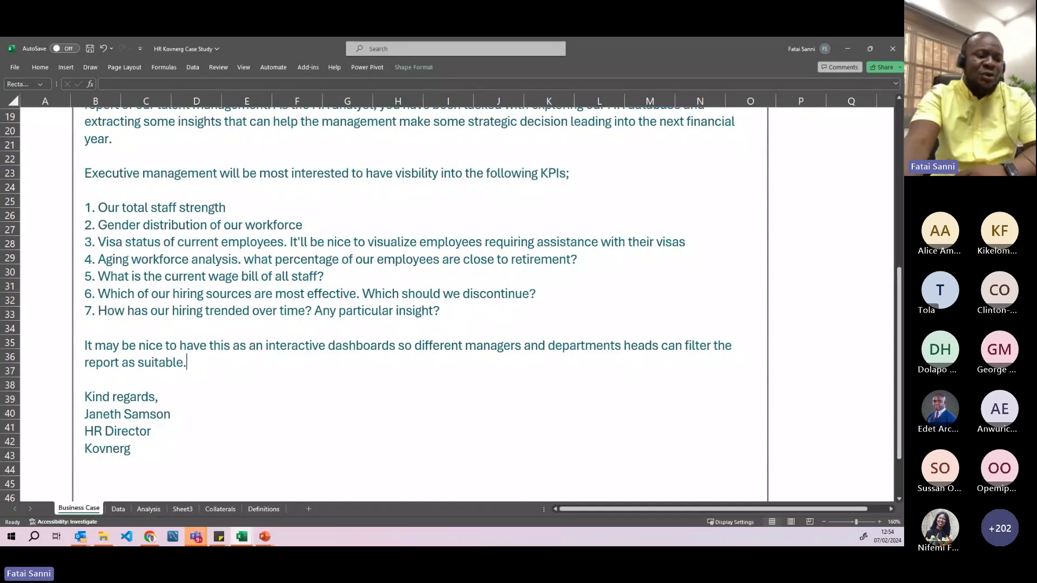
pyautogui.hotkey('alt', 'Tab')
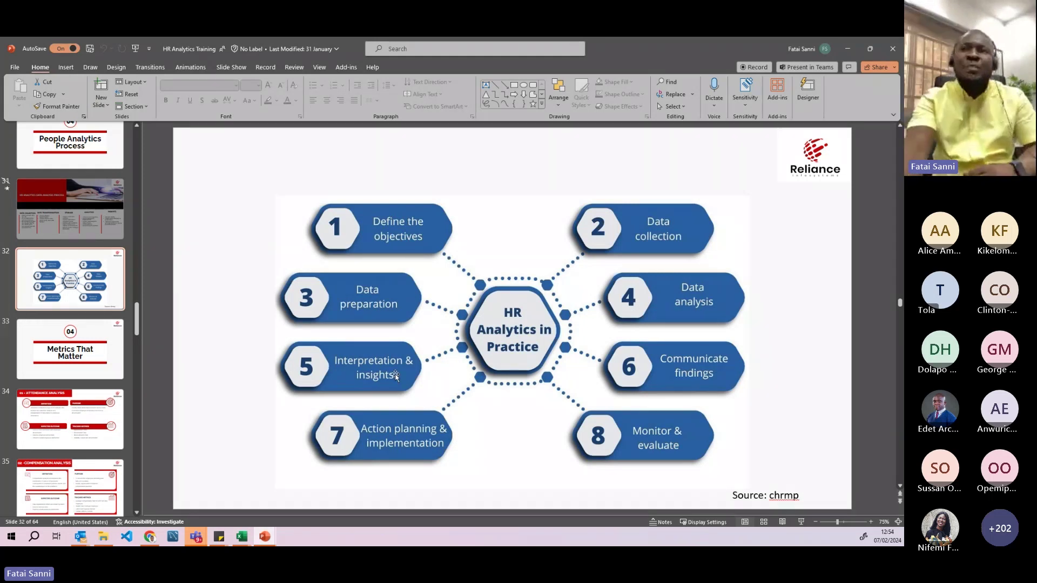
# - Switch from the PowerPoint slide back to the Excel Business Case sheet
pyautogui.hotkey('alt', 'Tab')
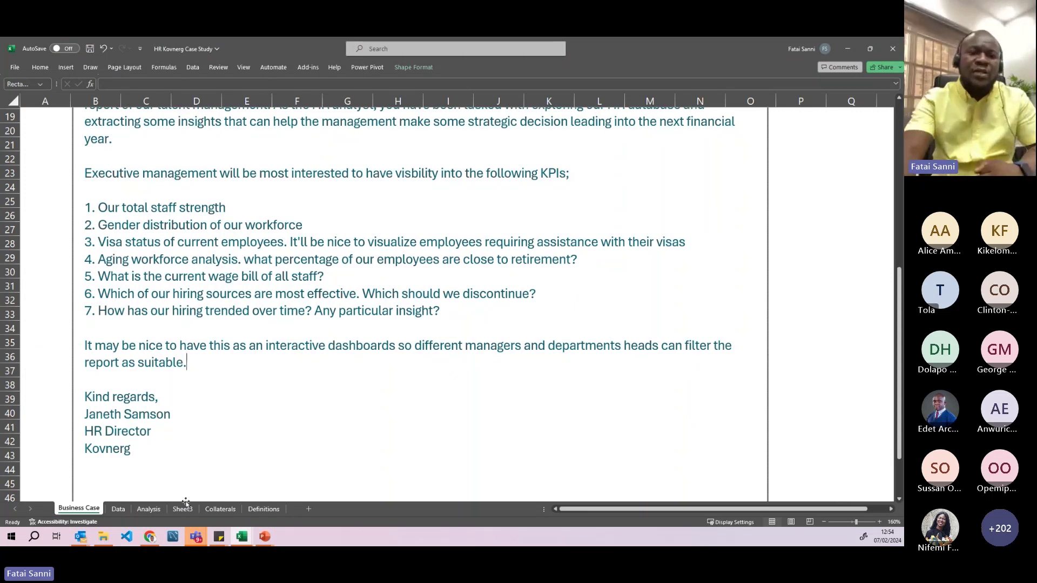
# - Return to the Analysis sheet and deselect the pivot to hide its field list
pyautogui.click(150, 509)
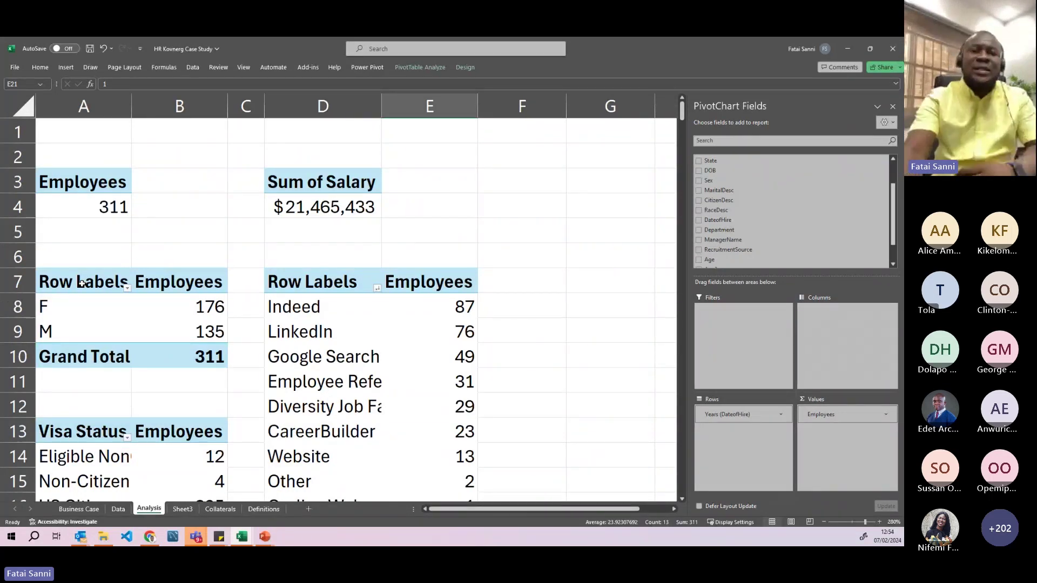
pyautogui.click(238, 287)
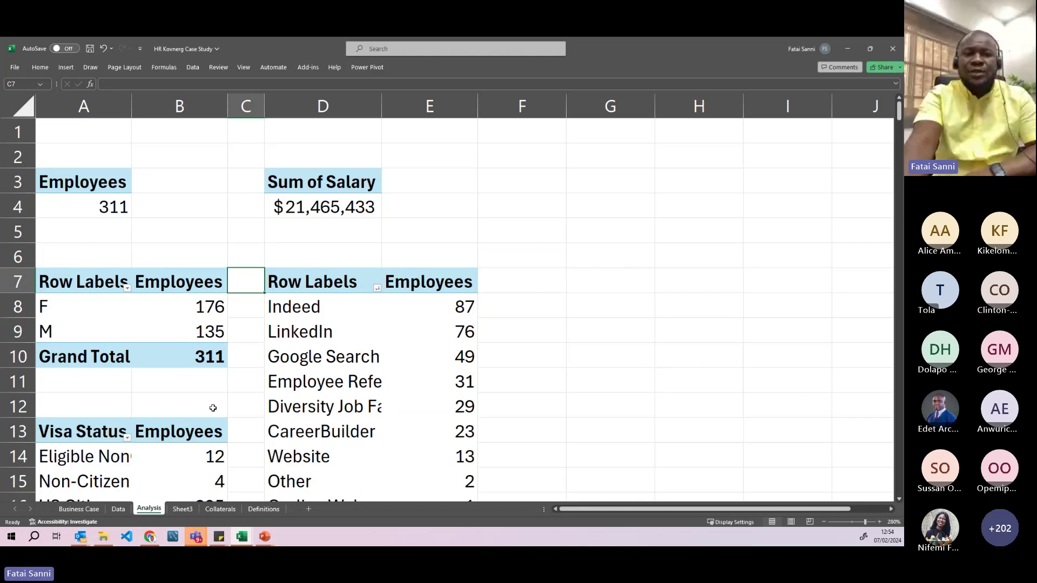
pyautogui.click(233, 402)
# - Scroll through the KPI pivots, then bring up the finished Employee Demography Dashboard workbook
pyautogui.scroll(-1, 216, 392)
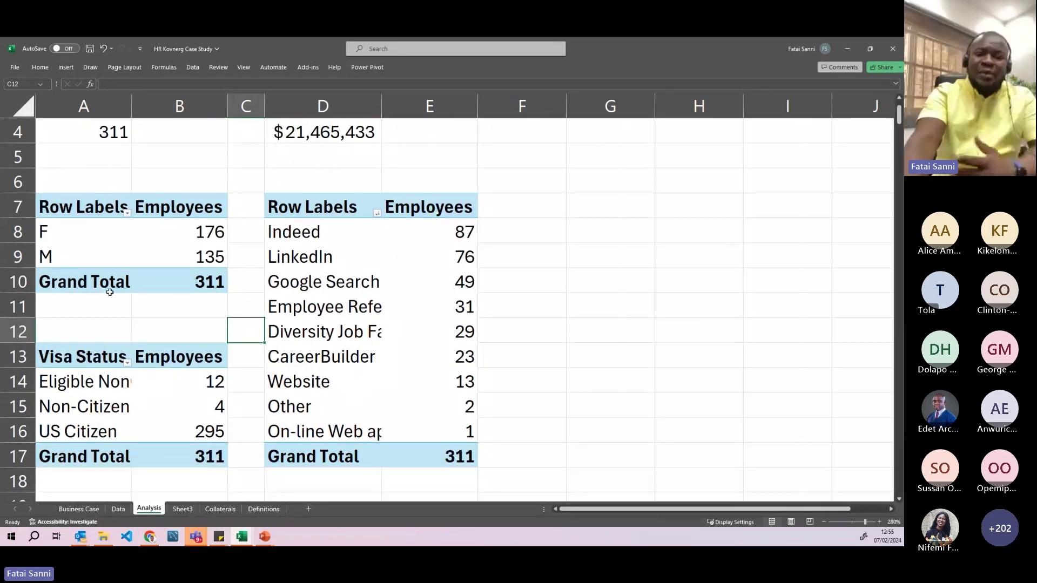
pyautogui.scroll(-4, 190, 321)
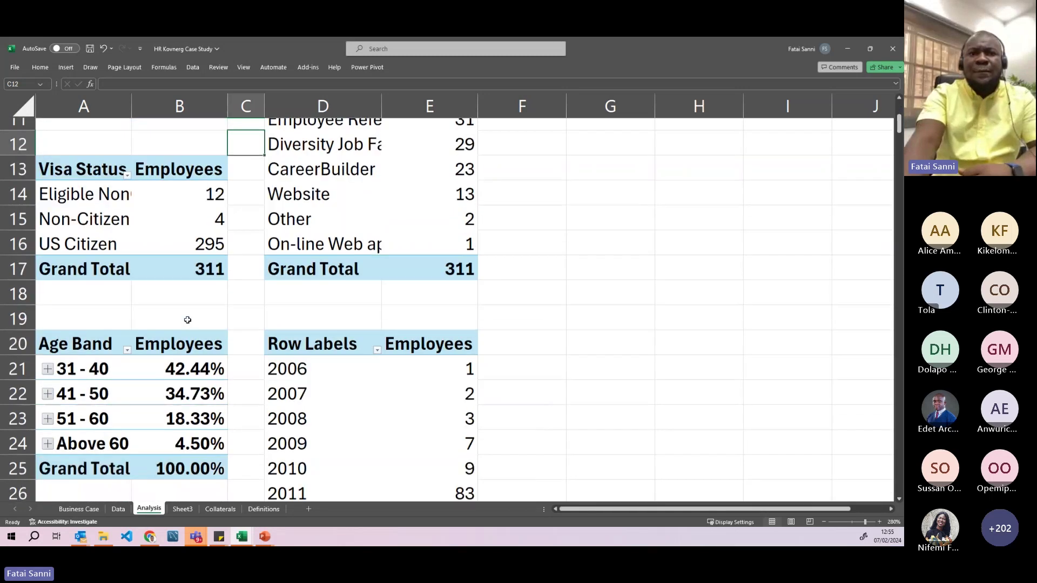
pyautogui.scroll(-4, 192, 331)
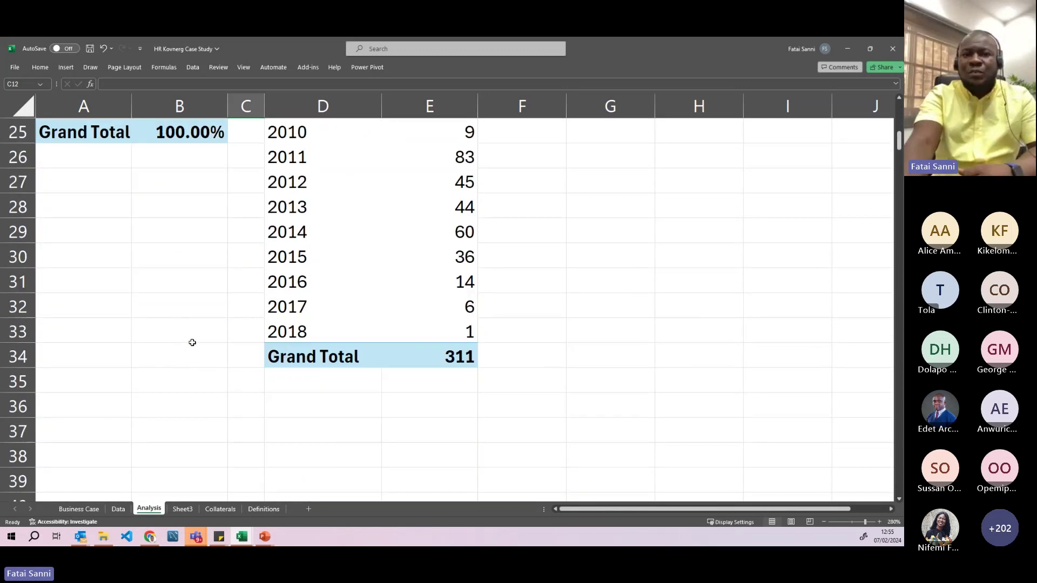
pyautogui.scroll(6, 190, 336)
pyautogui.scroll(2, 192, 344)
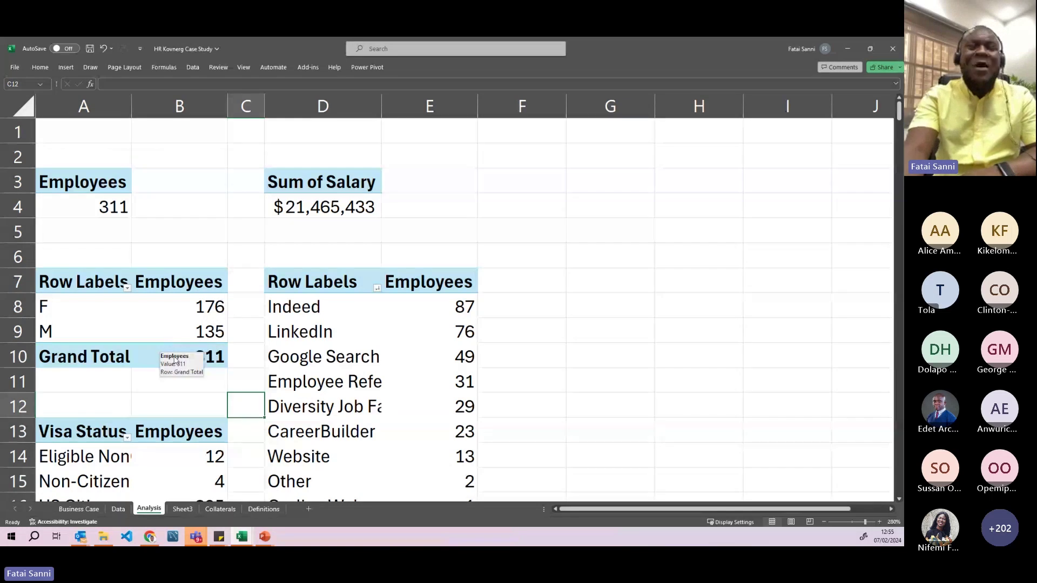
pyautogui.scroll(-2, 183, 323)
pyautogui.scroll(2, 185, 323)
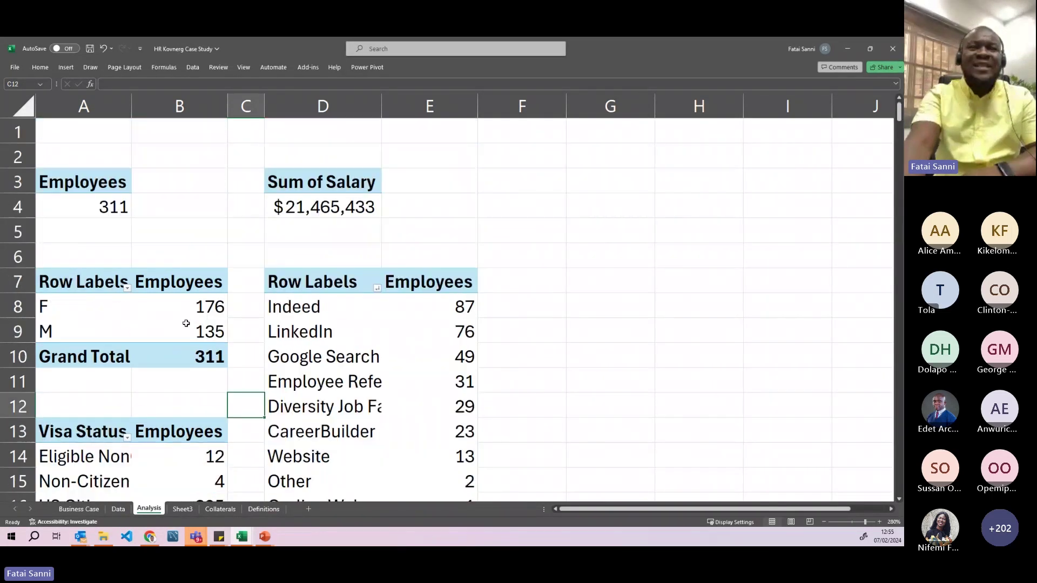
pyautogui.scroll(-8, 186, 323)
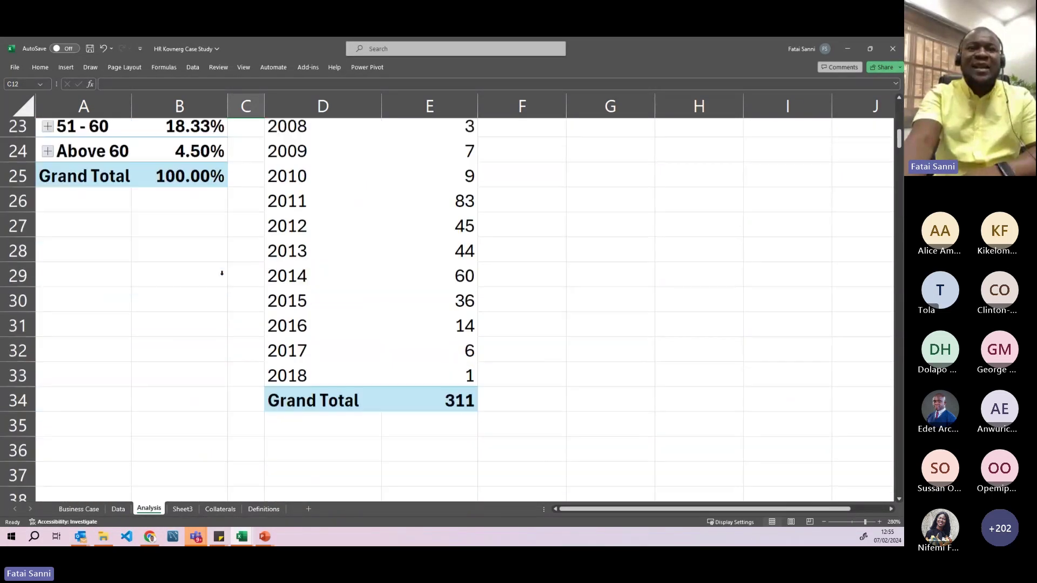
pyautogui.scroll(2, 221, 273)
pyautogui.scroll(6, 222, 276)
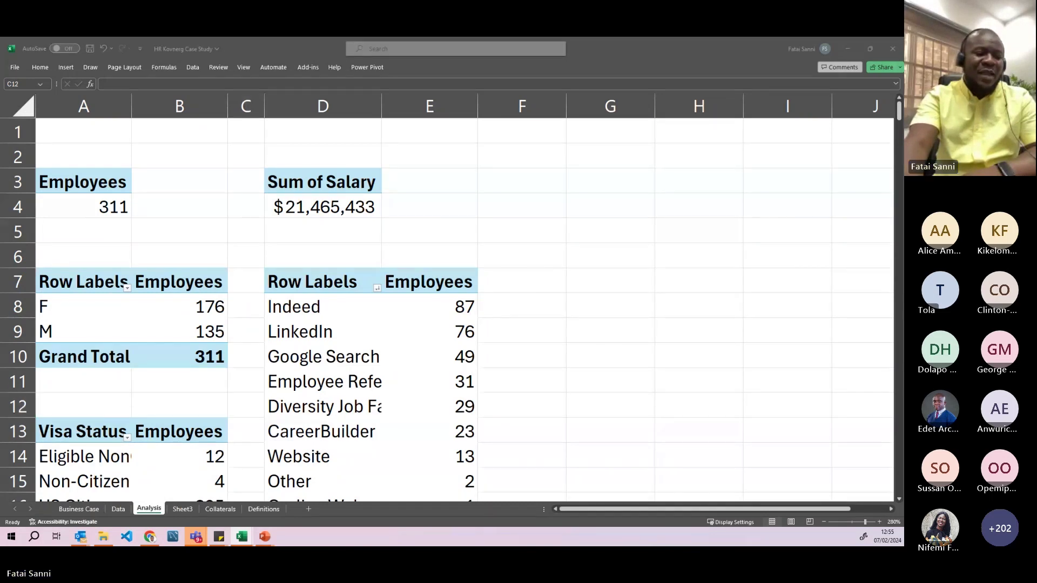
pyautogui.hotkey('alt', 'Tab')
pyautogui.hotkey('alt', 'Tab')
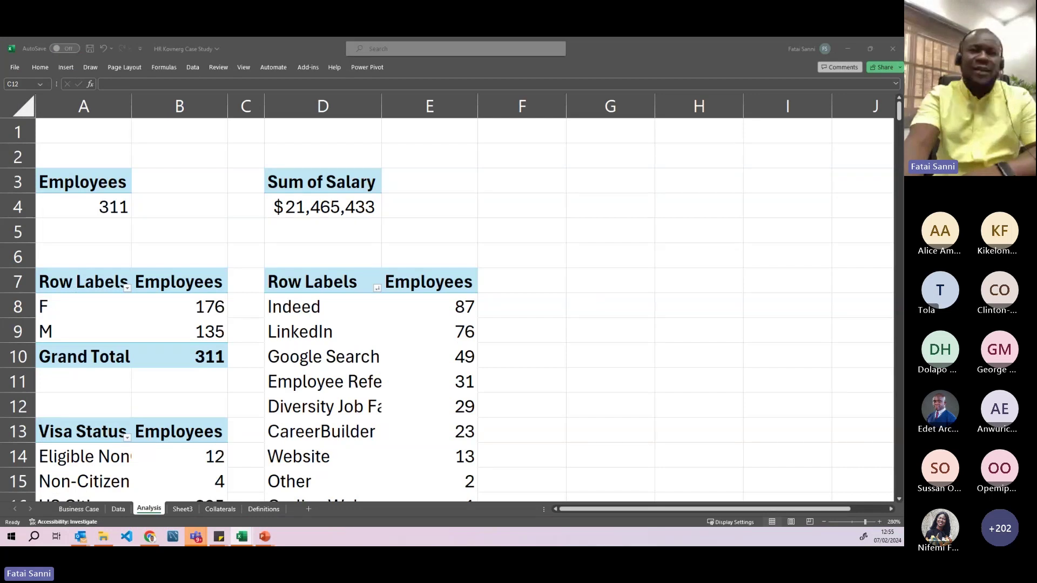
pyautogui.hotkey('alt', 'Tab')
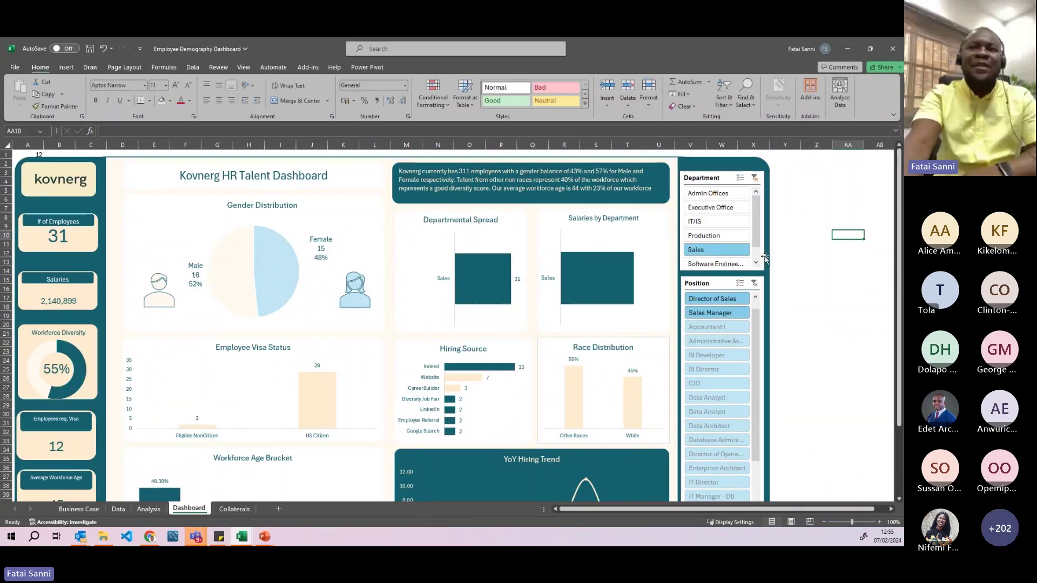
# - Filter the finished dashboard's Department slicer to IT/IS, then Executive Office
pyautogui.scroll(-5, 357, 257)
pyautogui.scroll(5, 369, 261)
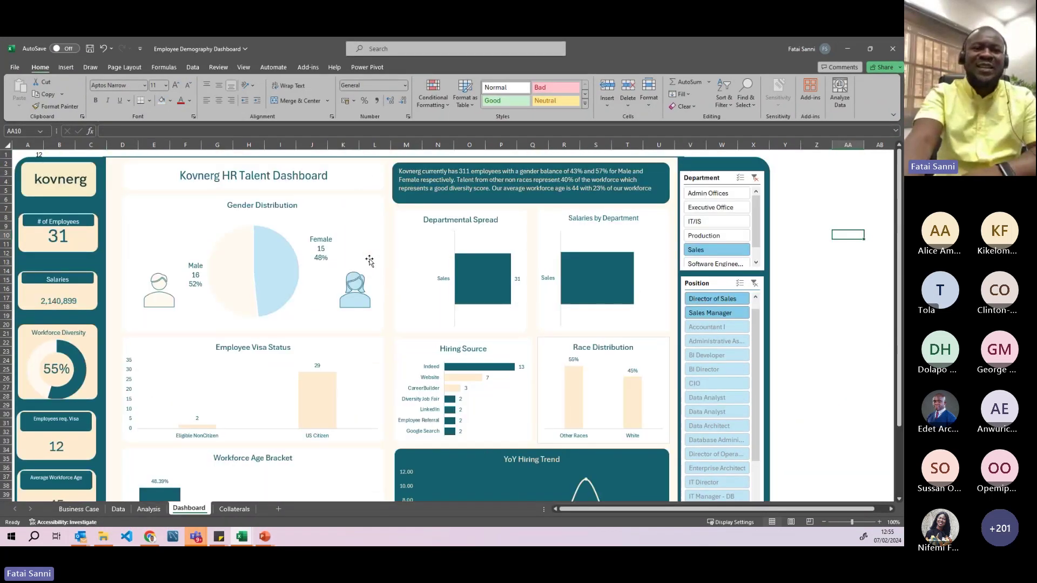
pyautogui.click(848, 48)
pyautogui.scroll(-2, 299, 276)
pyautogui.scroll(-1, 227, 254)
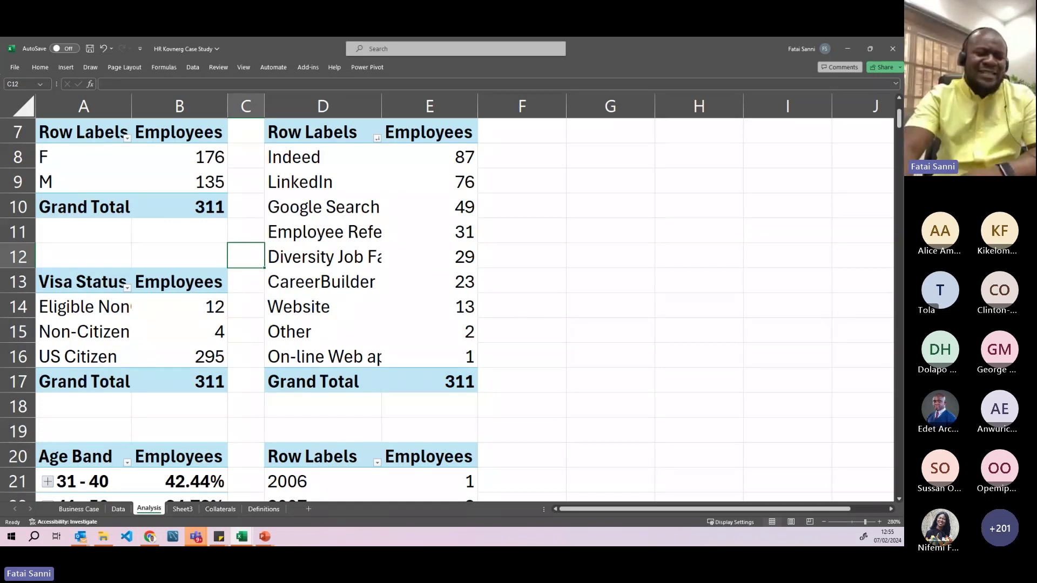
pyautogui.hotkey('alt', 'Tab')
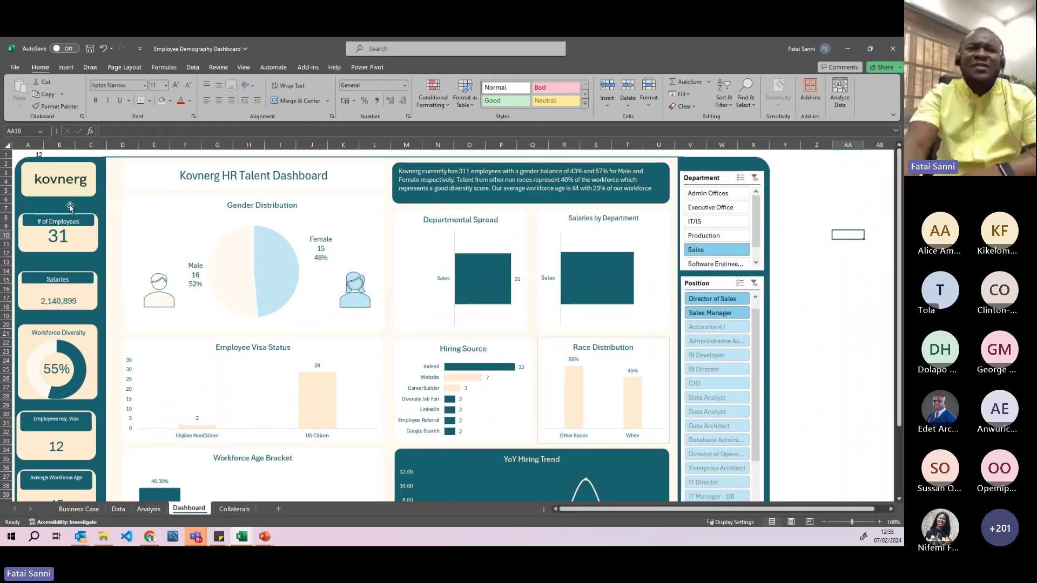
pyautogui.click(259, 256)
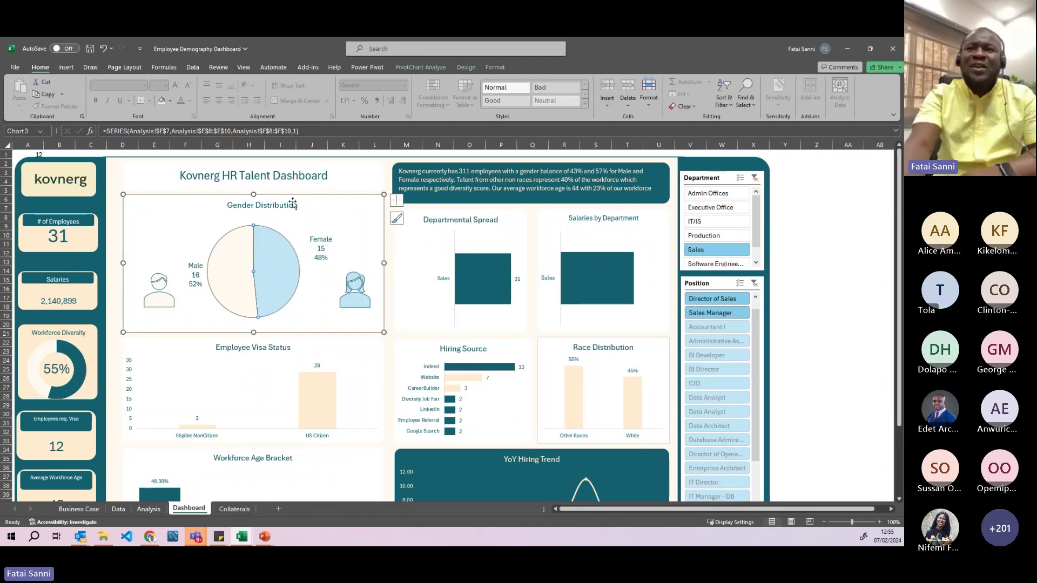
pyautogui.click(713, 221)
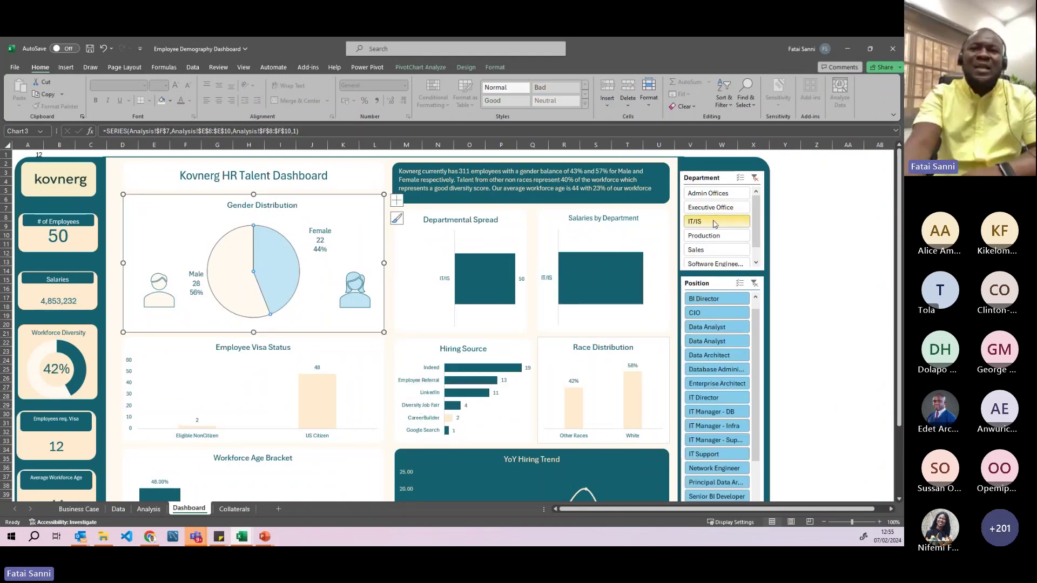
pyautogui.click(713, 208)
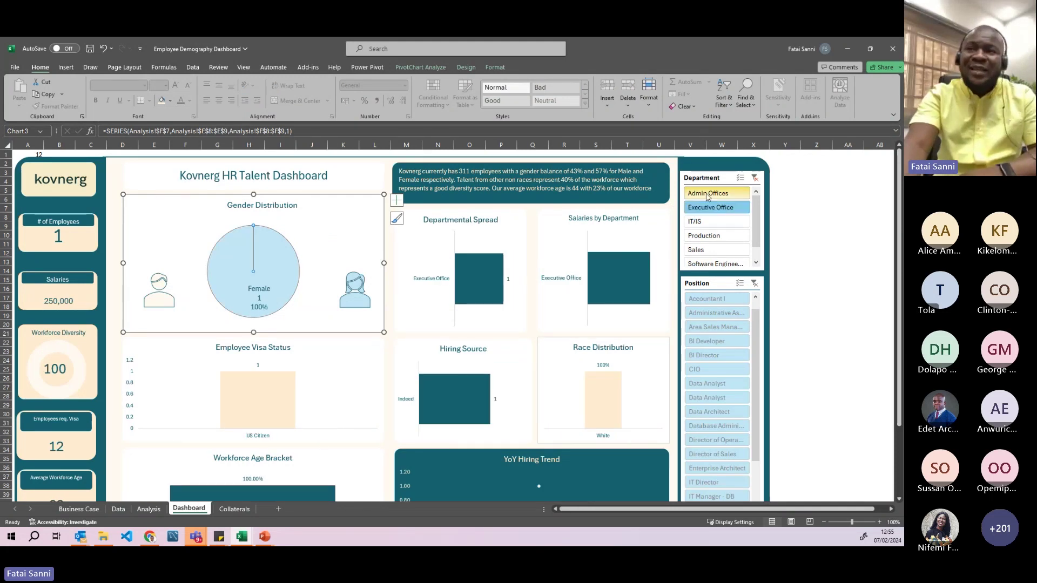
# - Return to the case study's Analysis sheet and select the gender pivot in A7:B10
pyautogui.click(847, 49)
pyautogui.scroll(1, 491, 233)
pyautogui.moveTo(84, 212); pyautogui.dragTo(188, 278)
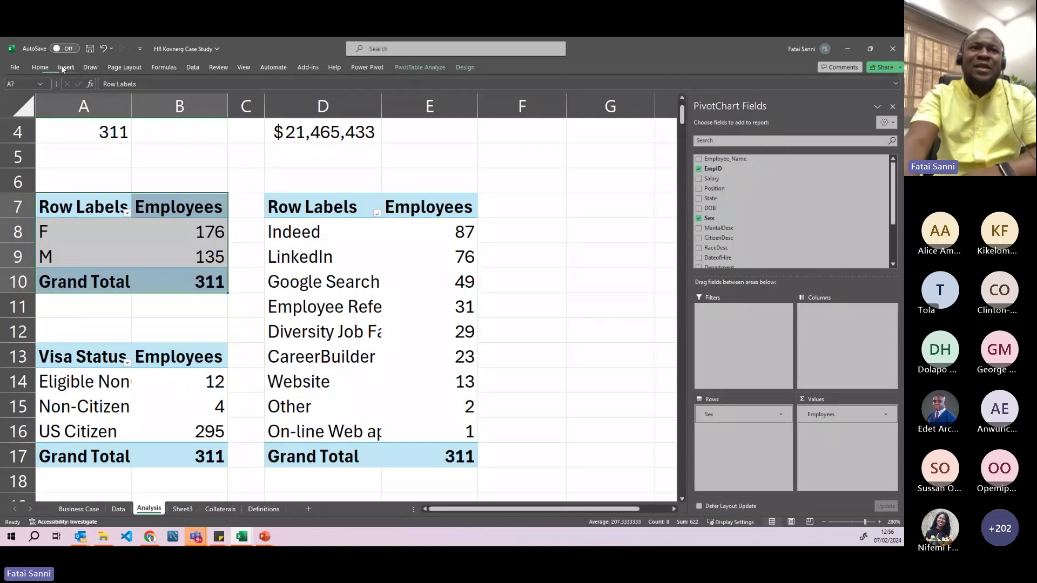
# - Insert a clustered bar pivot chart from the gender pivot table
pyautogui.click(62, 67)
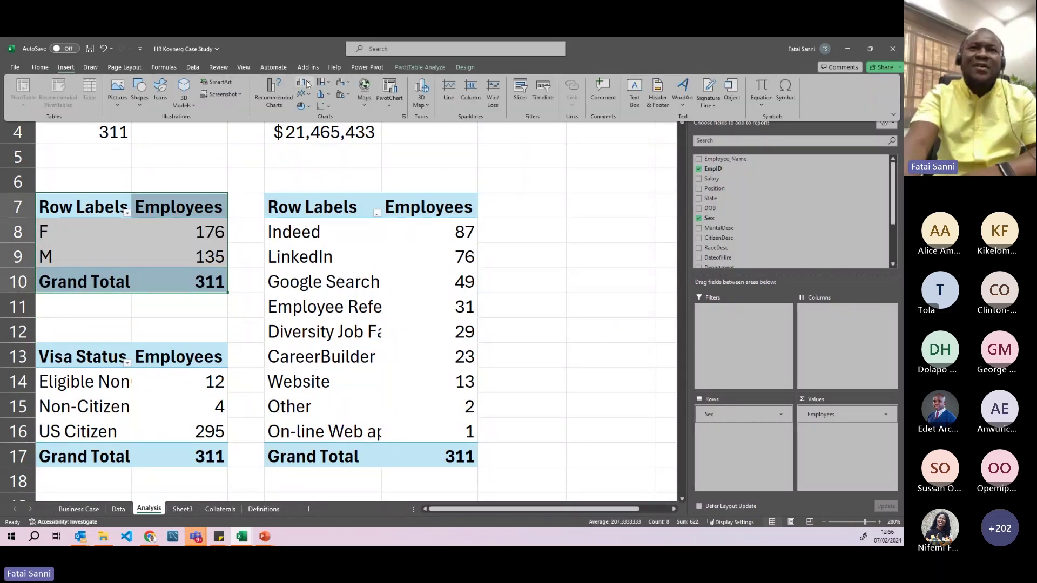
pyautogui.click(301, 84)
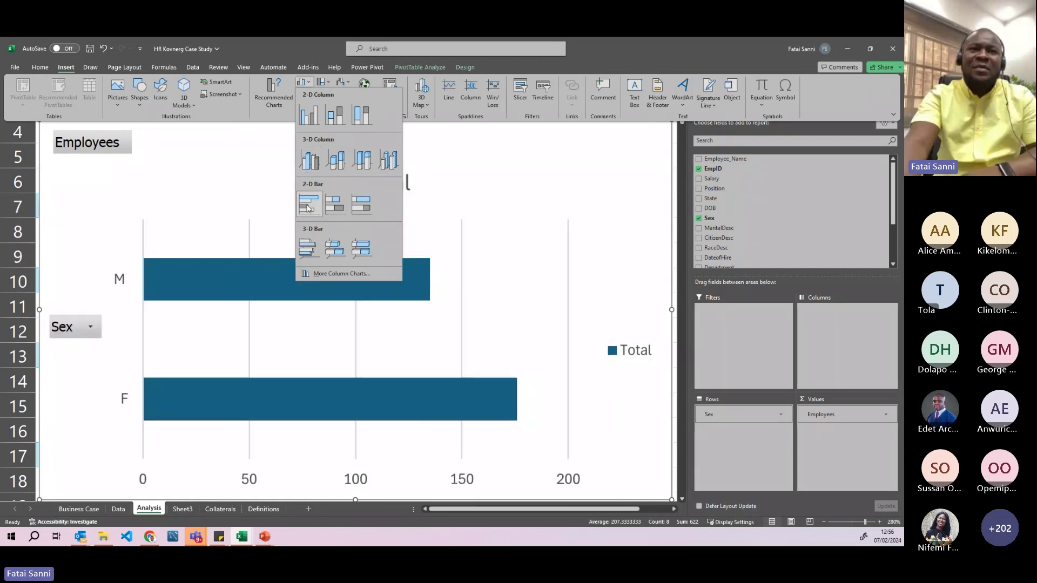
pyautogui.click(308, 208)
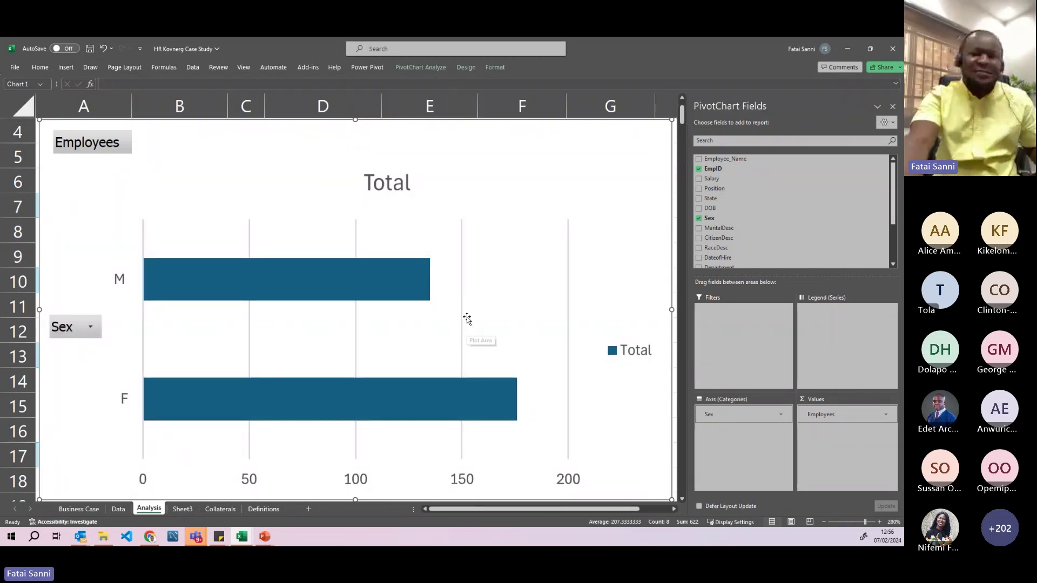
# - Shrink the bar chart and position it over the pivot tables
pyautogui.keyDown('ctrl'); pyautogui.scroll(-3, 468, 319); pyautogui.keyUp('ctrl')
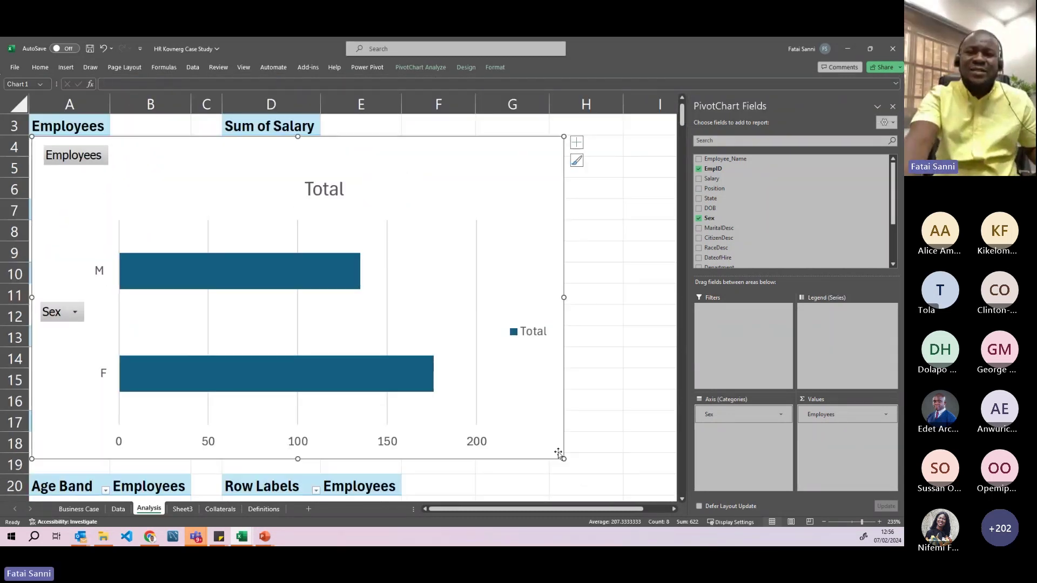
pyautogui.moveTo(564, 459); pyautogui.dragTo(374, 341)
pyautogui.moveTo(175, 151); pyautogui.dragTo(342, 194)
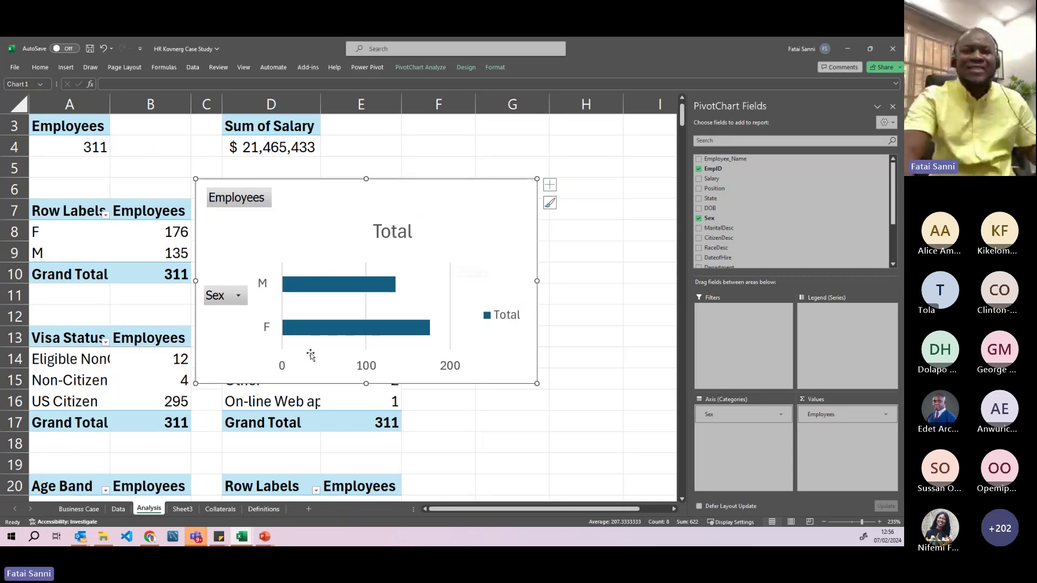
pyautogui.moveTo(305, 200); pyautogui.dragTo(354, 198)
# - Inspect the kovnerg logo, the 15616D, #FFECD1 and #FFF9EF swatches, and the male icon
pyautogui.click(216, 510)
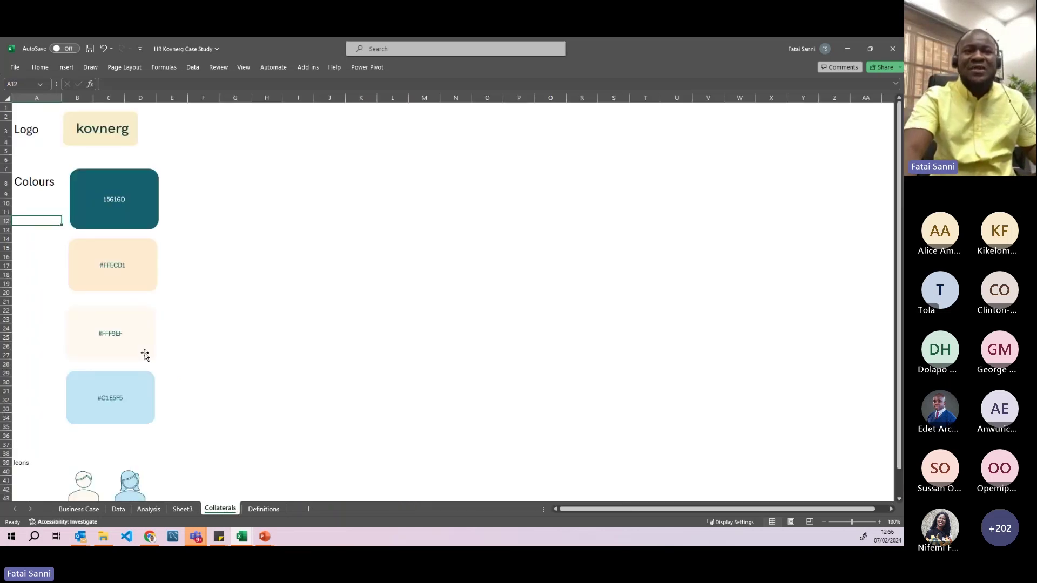
pyautogui.click(88, 134)
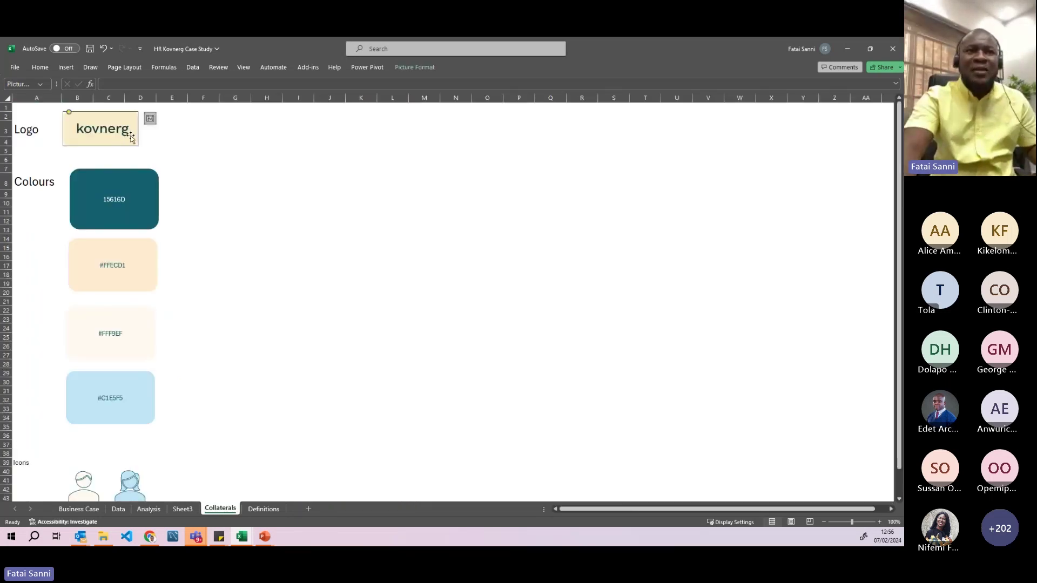
pyautogui.click(106, 200)
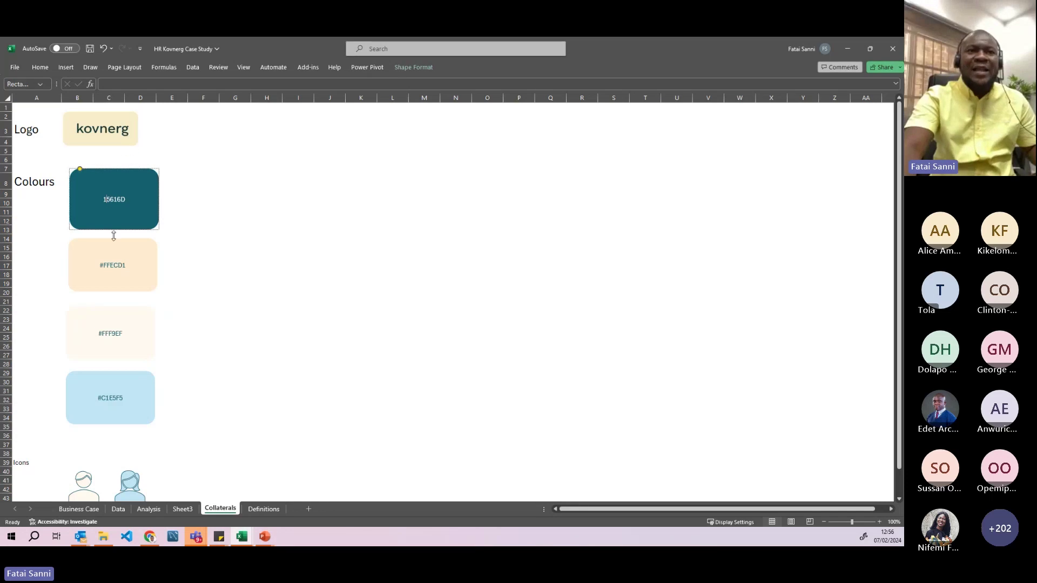
pyautogui.click(133, 261)
pyautogui.click(142, 339)
pyautogui.scroll(-1, 141, 345)
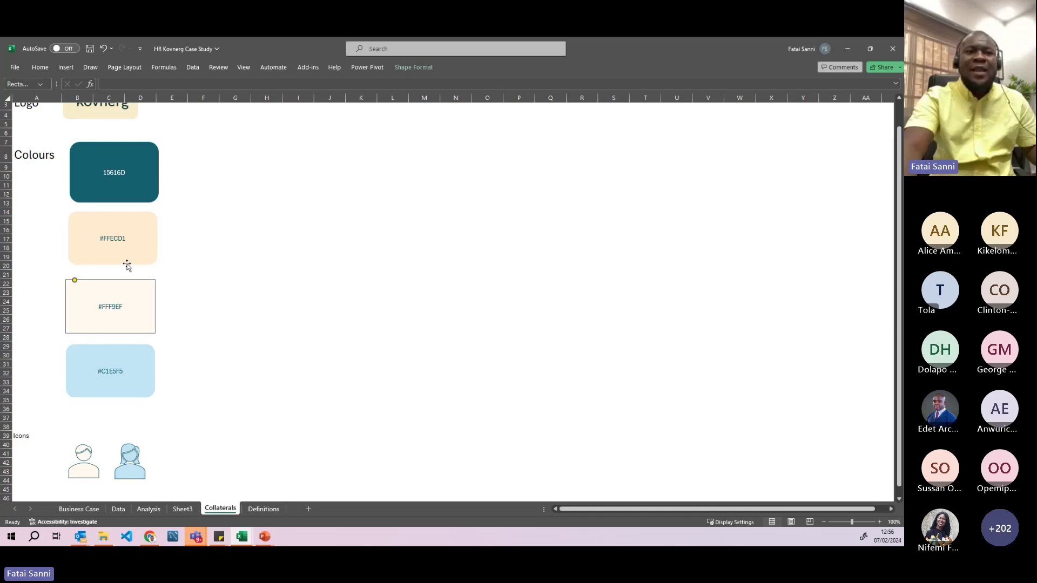
pyautogui.scroll(-3, 125, 267)
pyautogui.click(89, 386)
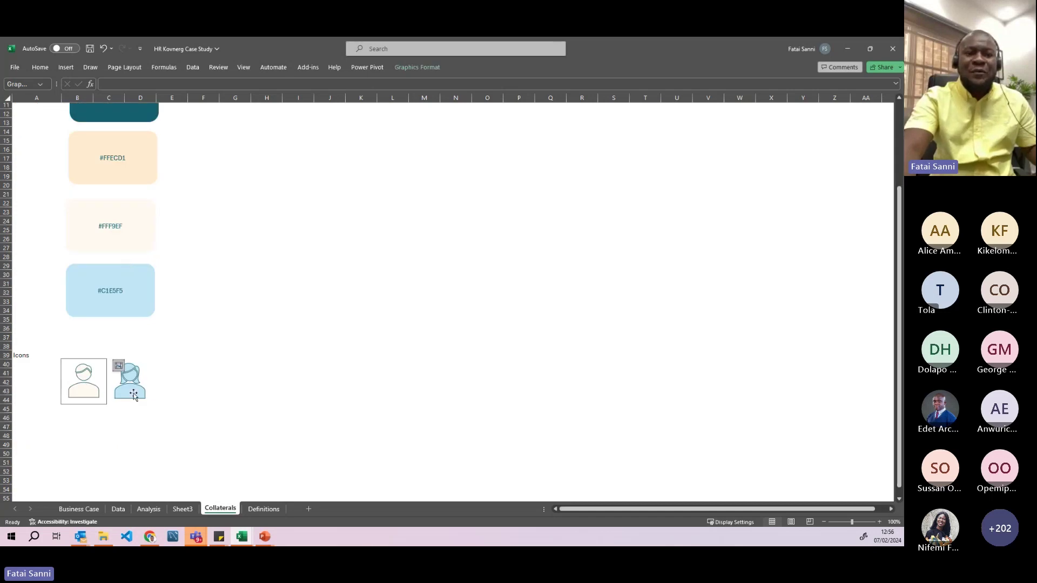